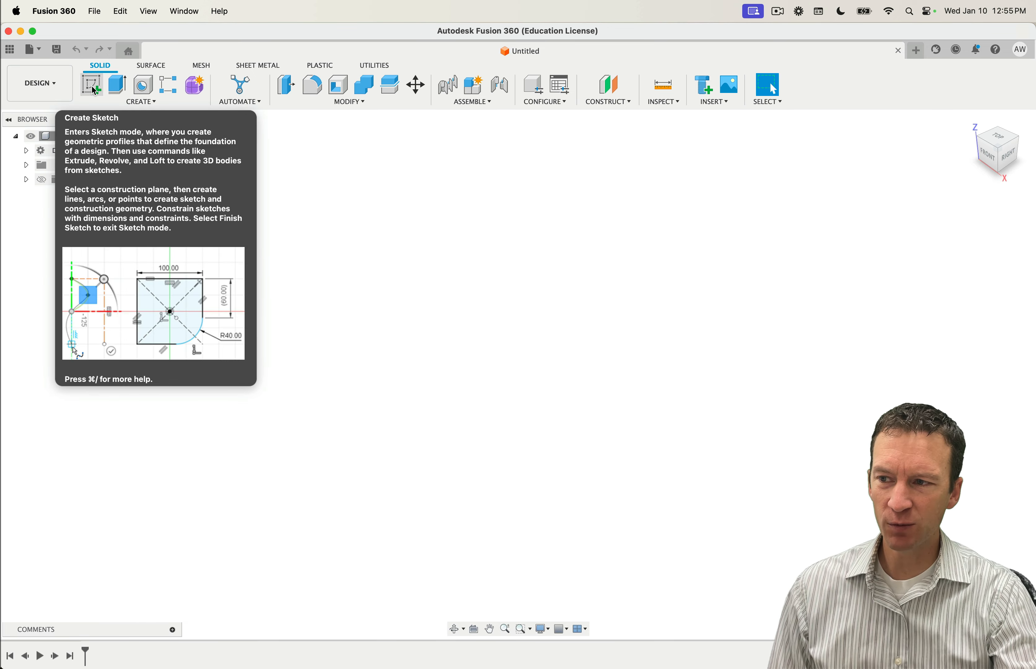
# Step: Start a sketch on the horizontal XY plane and draw a center diameter circle of 15 mm at the origin
pyautogui.click(93, 87)
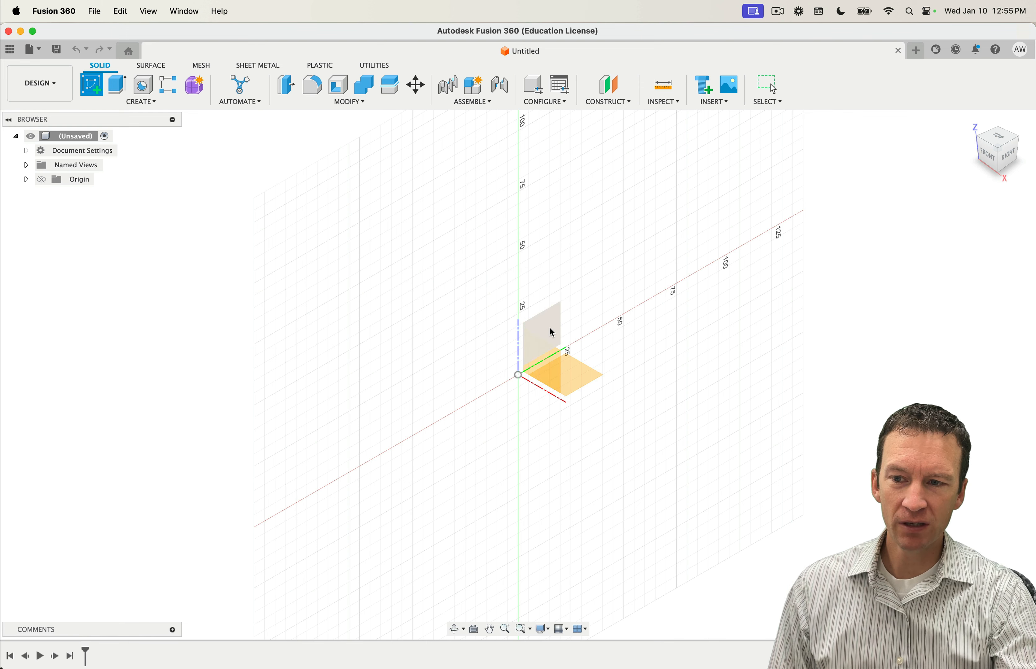
pyautogui.click(587, 381)
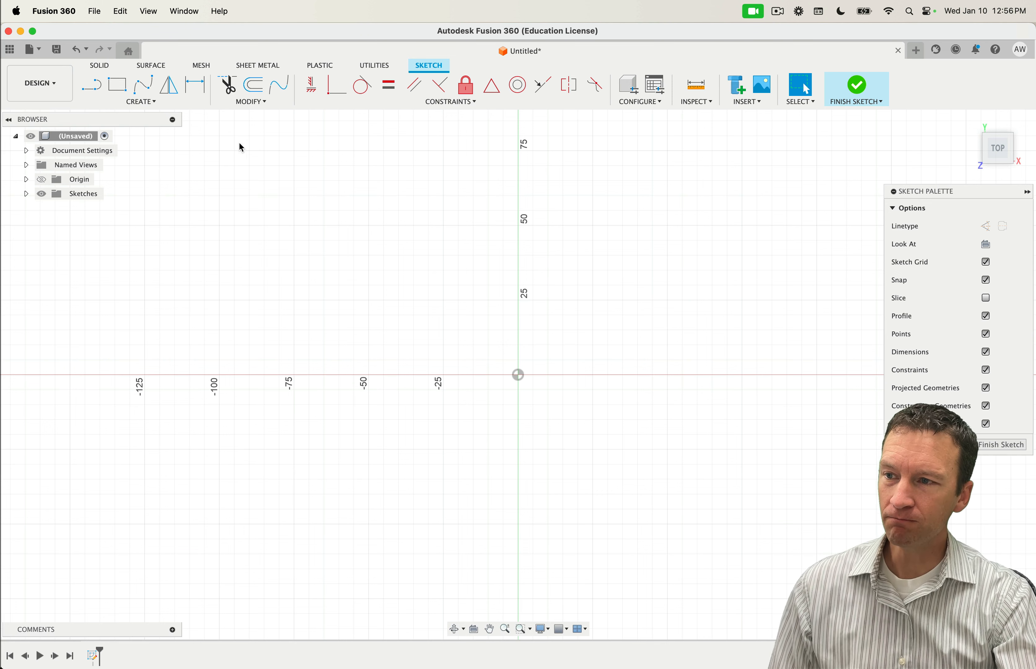
pyautogui.click(120, 102)
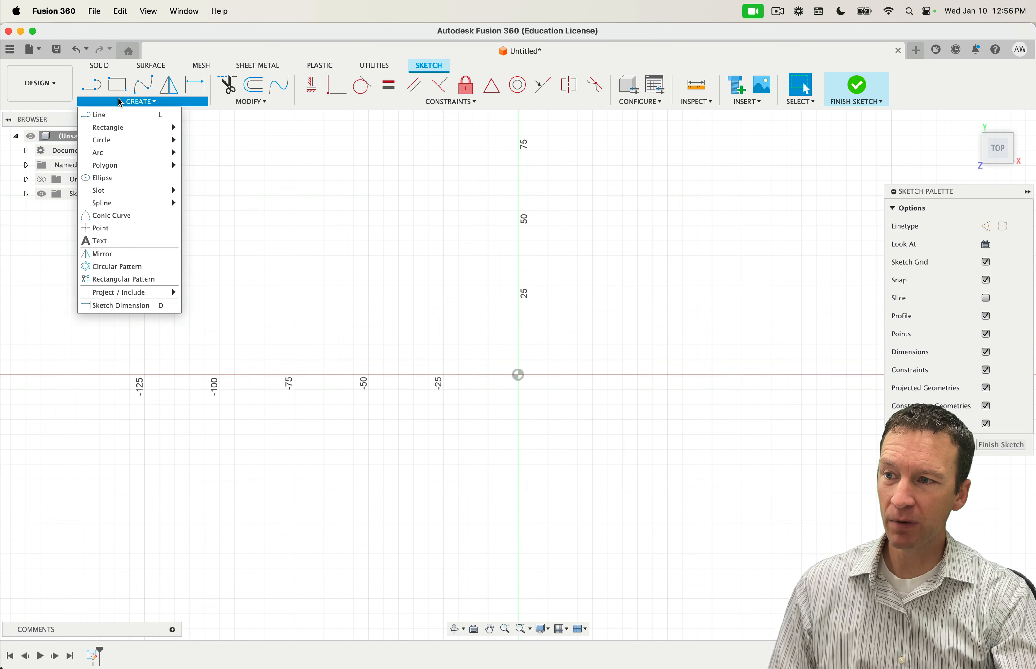
pyautogui.moveTo(144, 140)
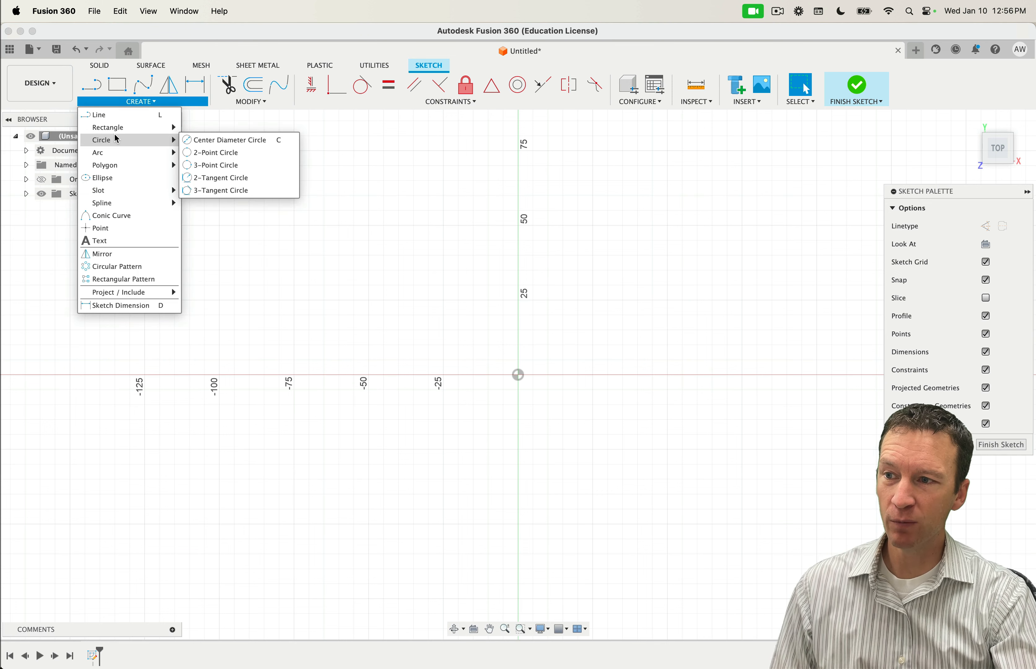
pyautogui.click(217, 143)
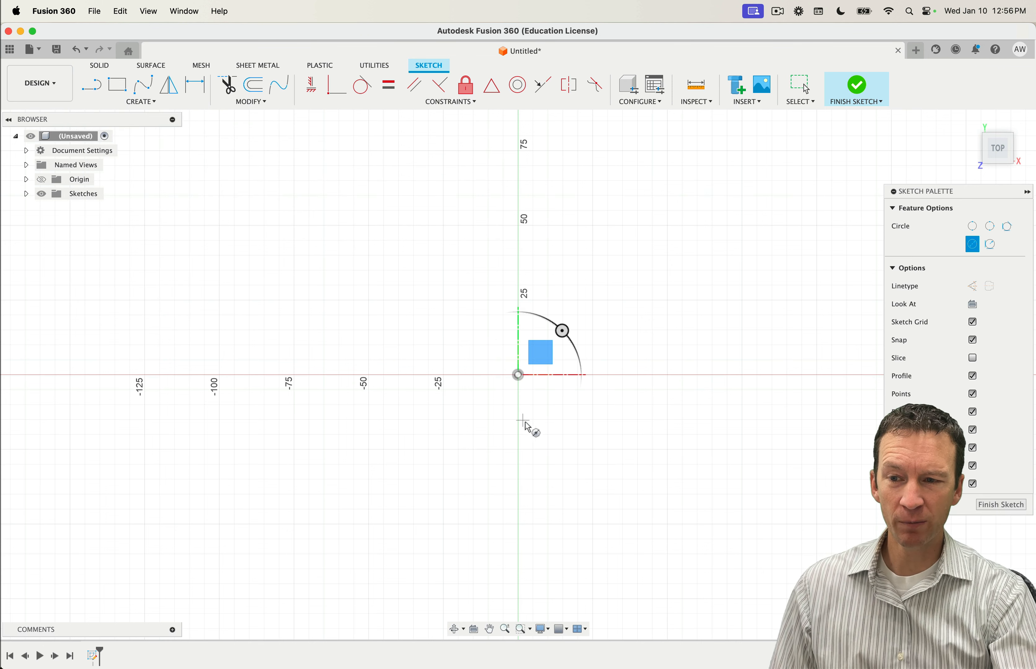
pyautogui.click(518, 375)
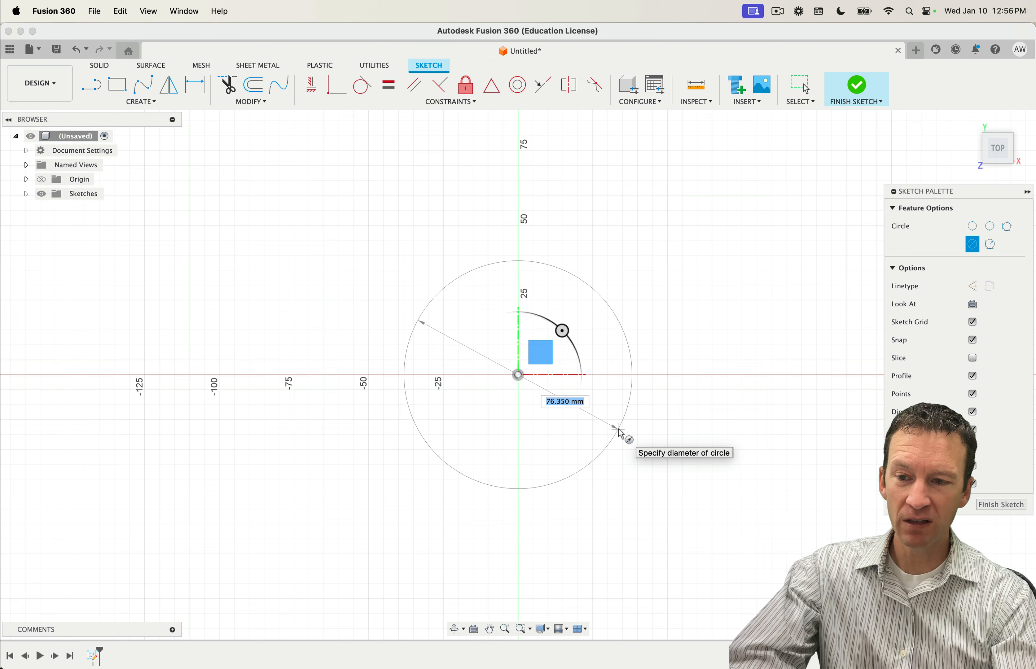
pyautogui.write('15')
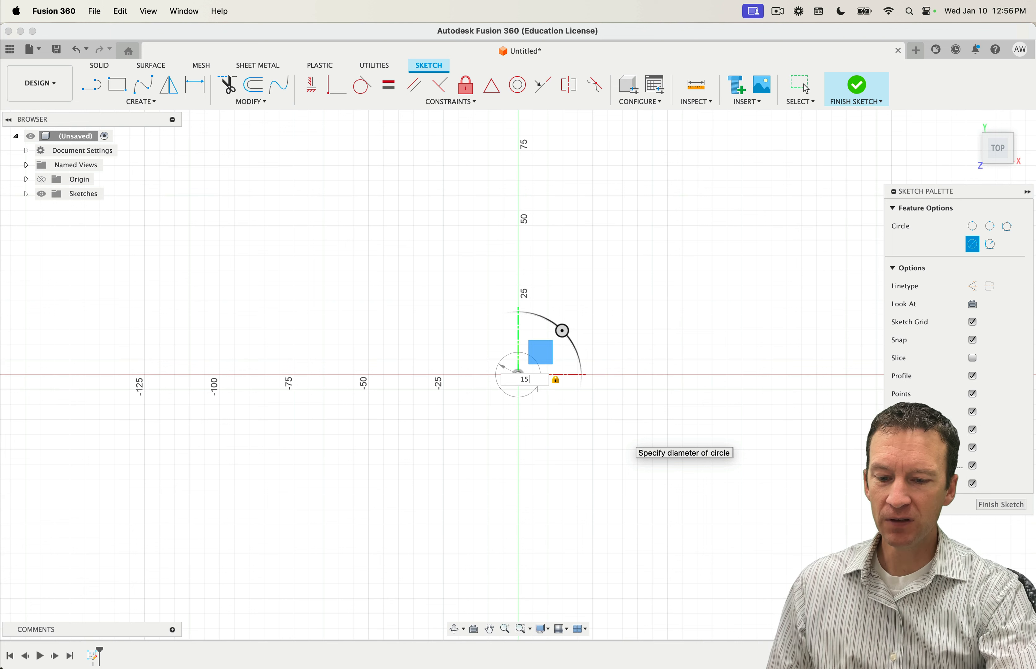
pyautogui.write('mm')
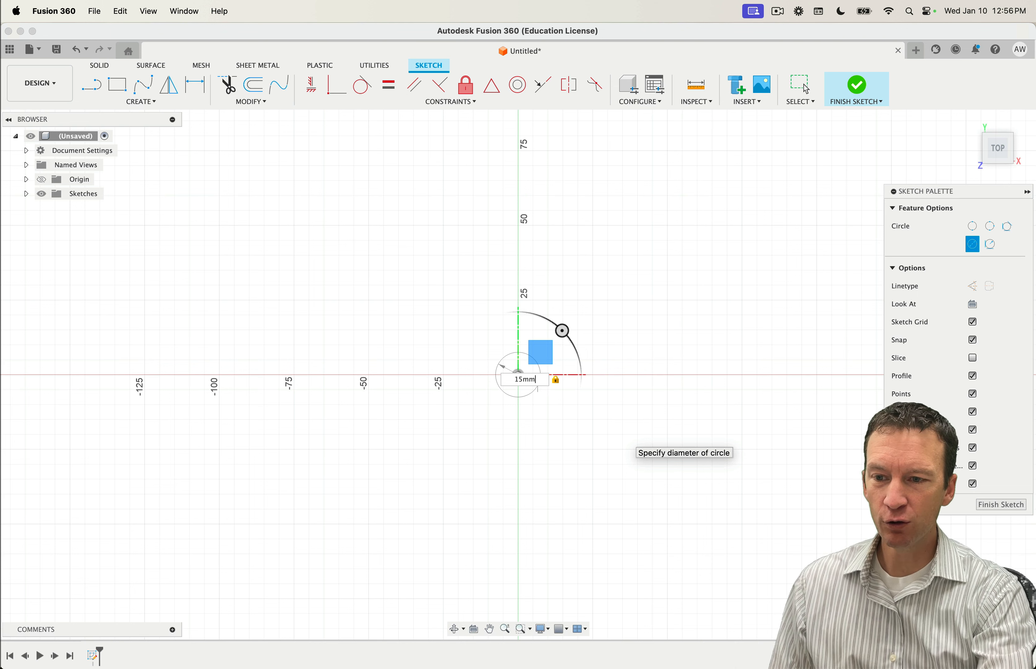
pyautogui.press('BackSpace')
pyautogui.press('BackSpace')
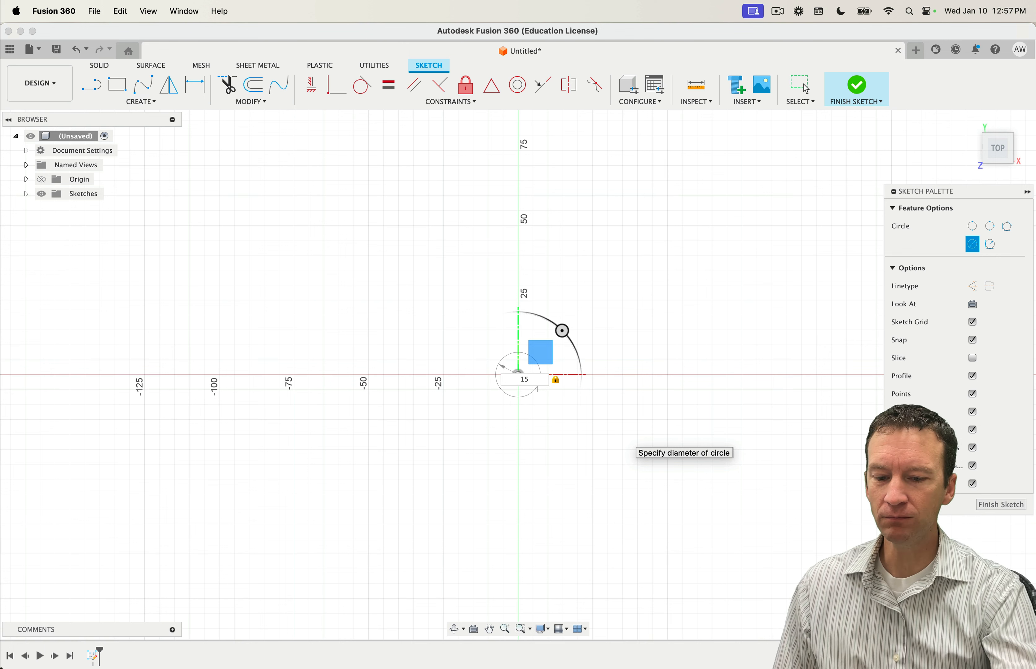
pyautogui.press('Return')
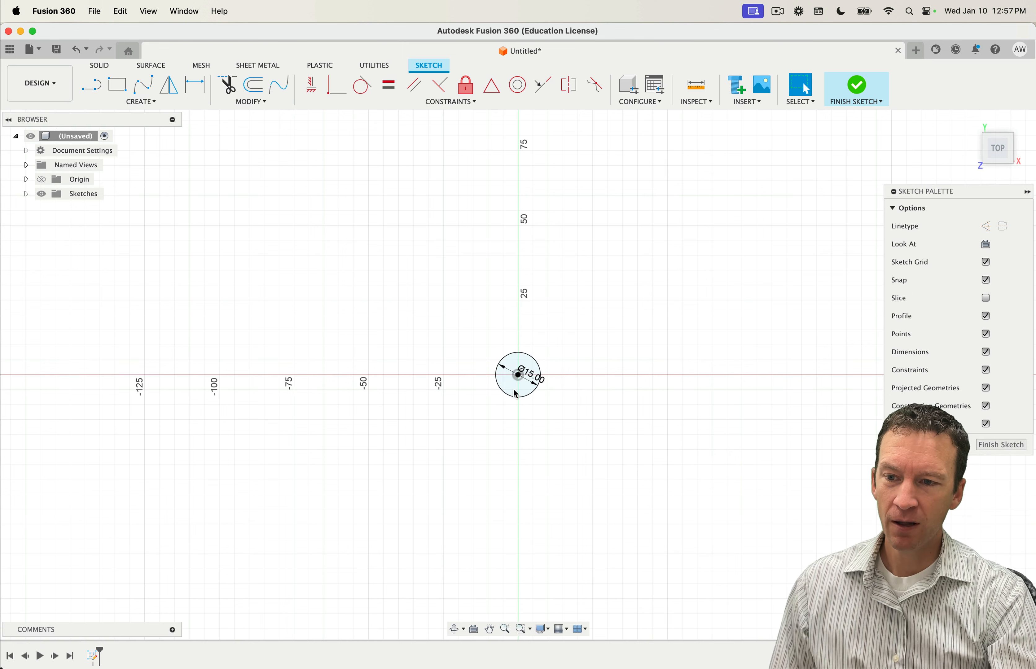
# Step: Sketch an undimensioned circle up and to the right of the 15 mm circle, and undo it
pyautogui.scroll(10, 515, 394)
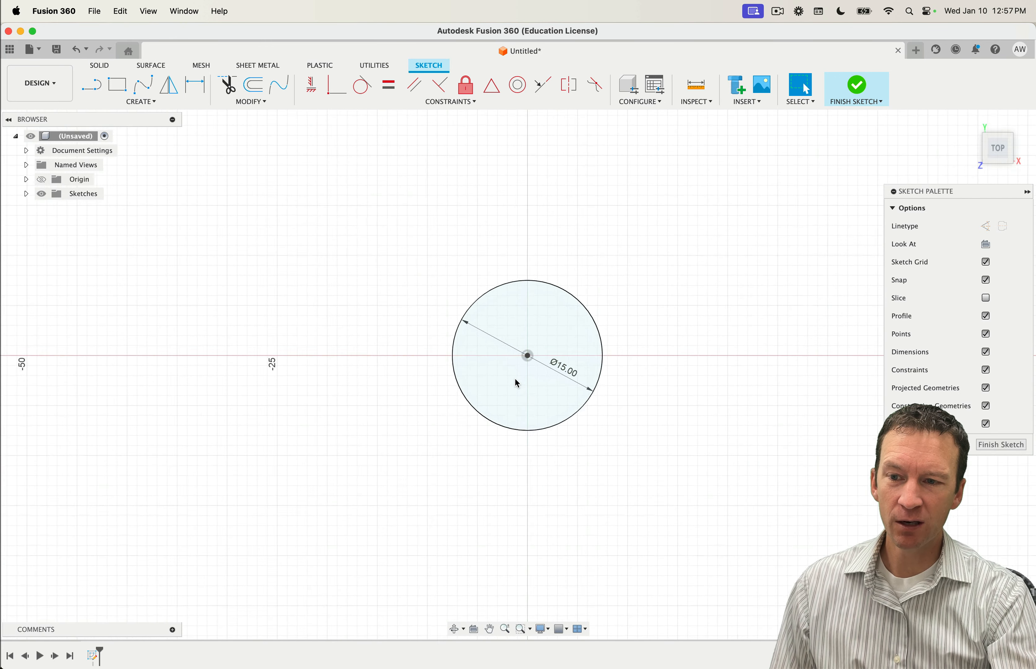
pyautogui.scroll(3, 517, 384)
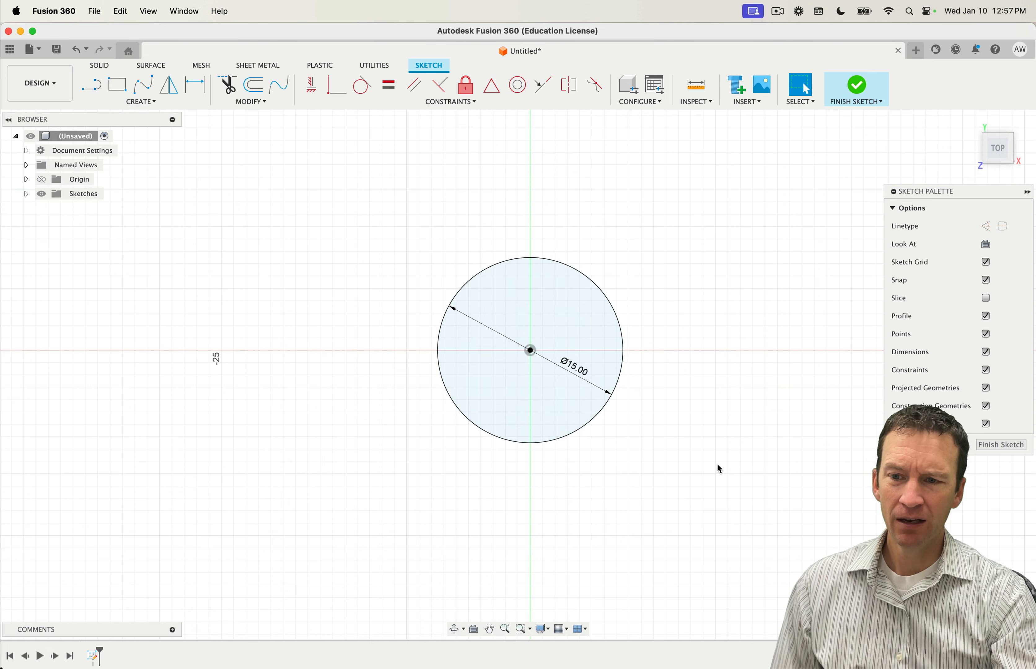
pyautogui.moveTo(748, 446)
pyautogui.mouseDown(button='middle')
pyautogui.moveTo(666, 425)
pyautogui.moveTo(481, 444)
pyautogui.mouseUp(button='middle')
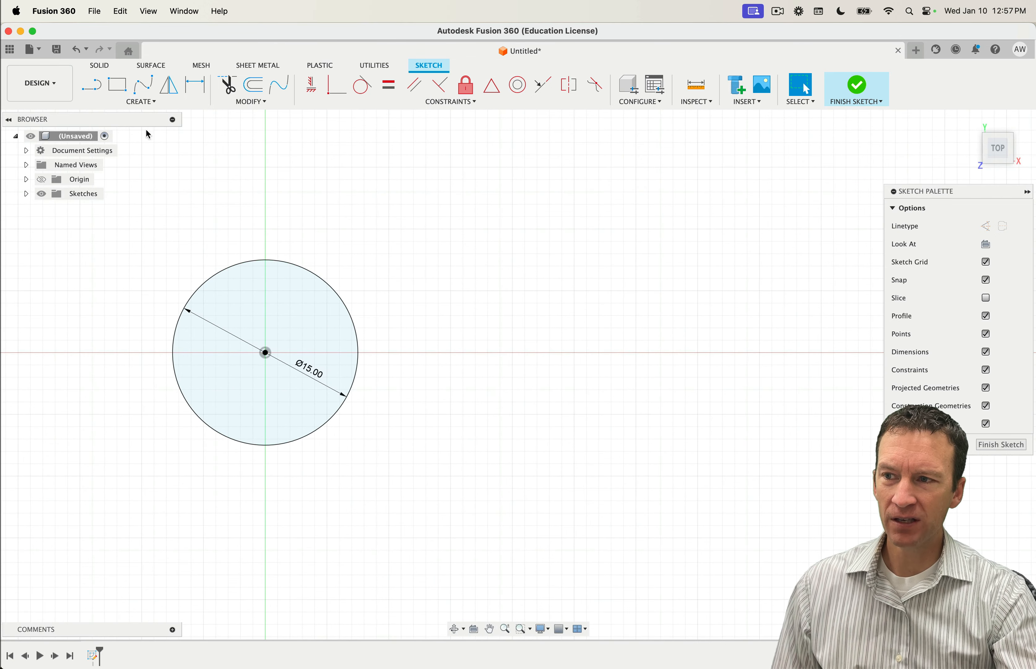
pyautogui.click(121, 102)
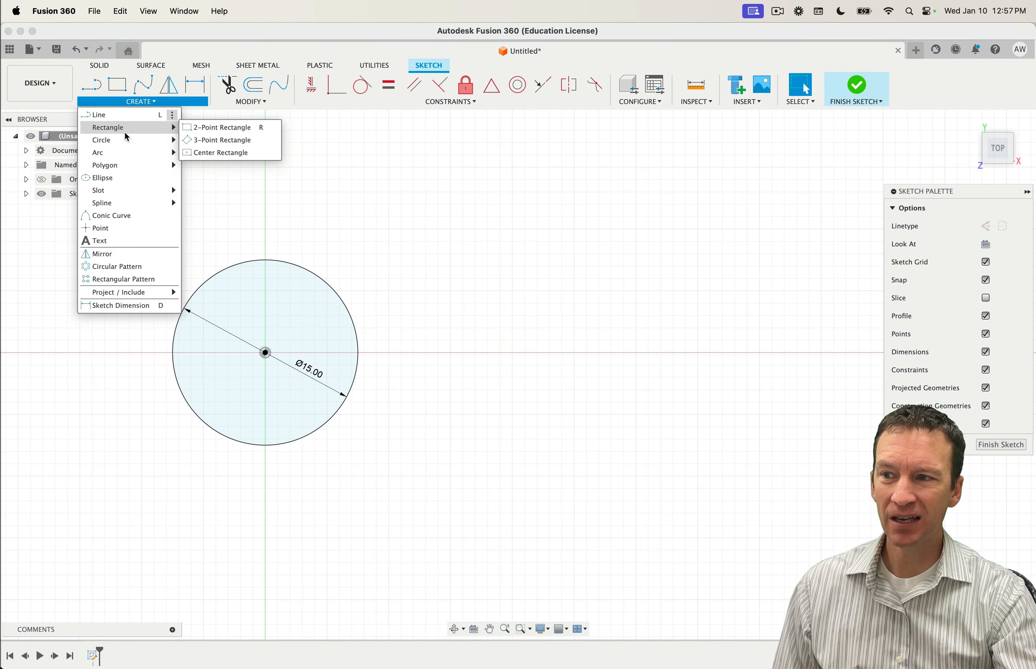
pyautogui.moveTo(157, 140)
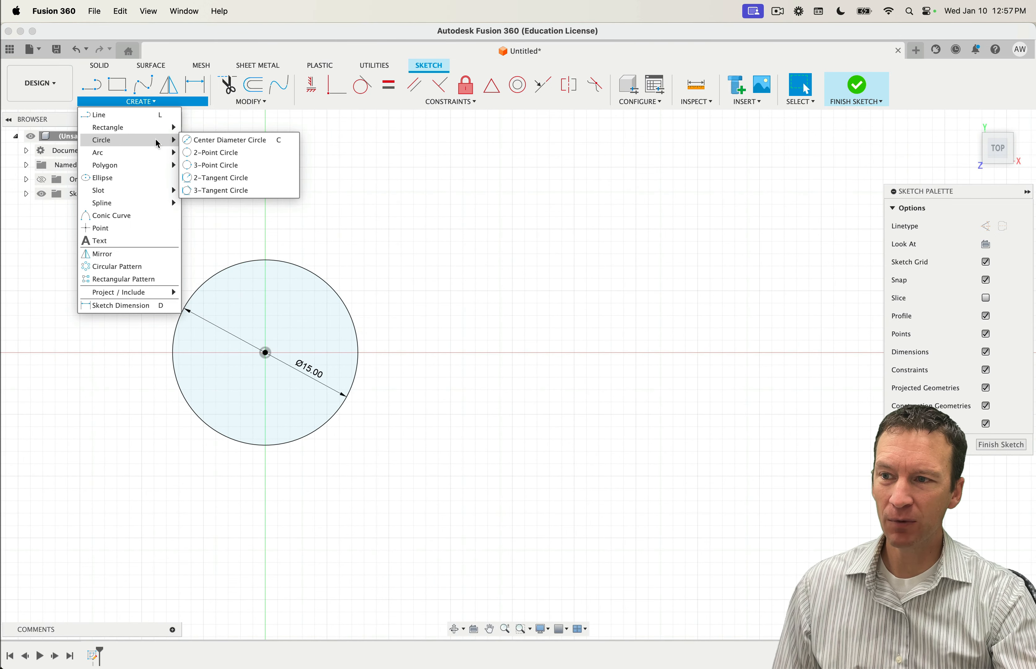
pyautogui.click(226, 153)
pyautogui.click(507, 273)
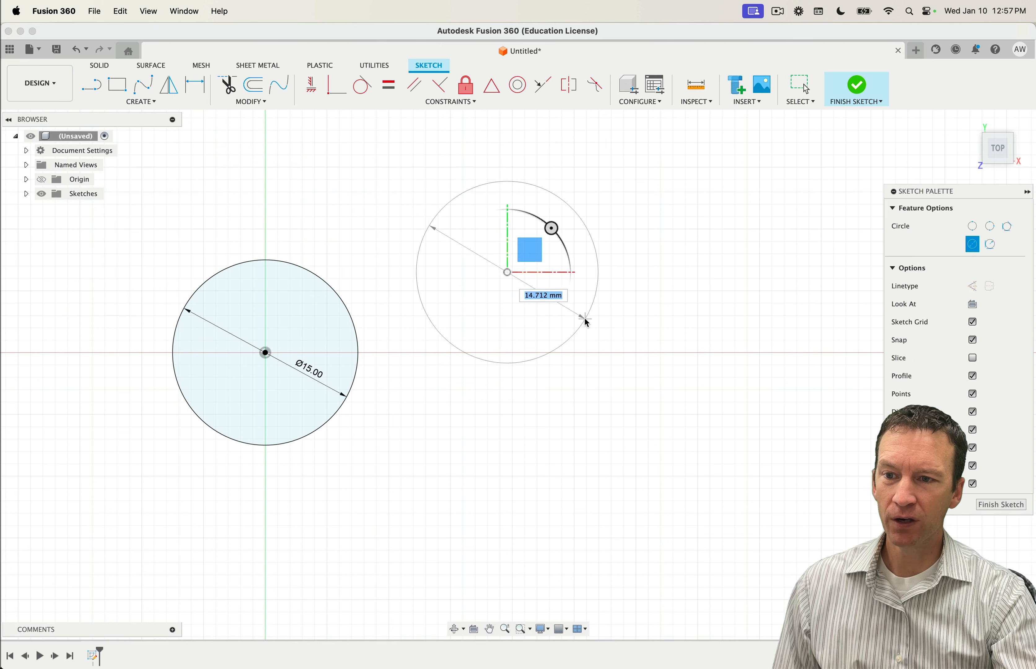
pyautogui.click(599, 327)
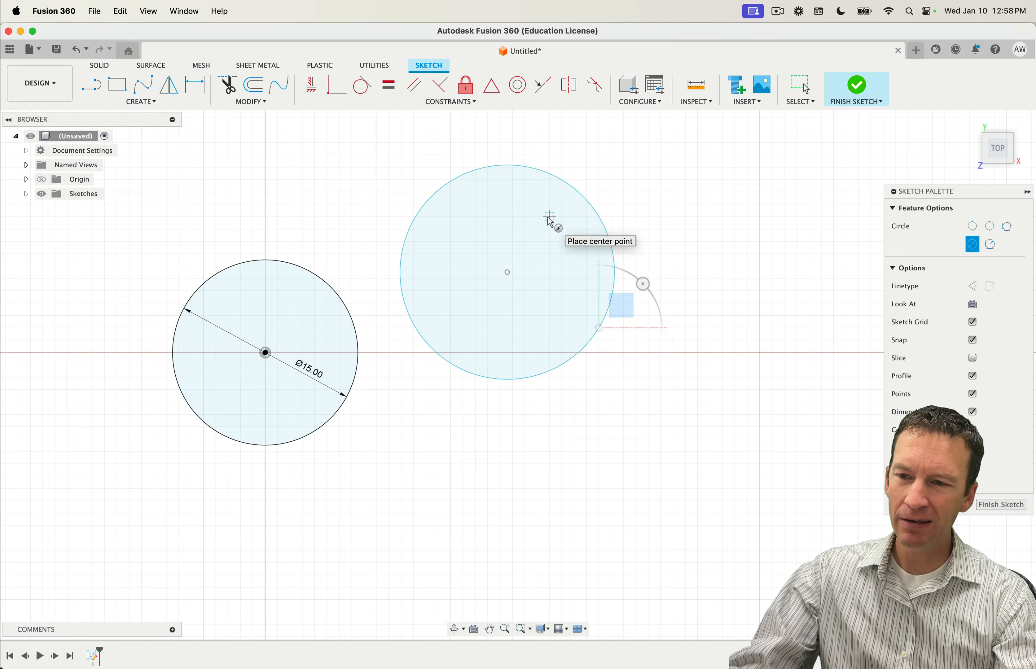
pyautogui.press('super+z')
pyautogui.press('super+z')
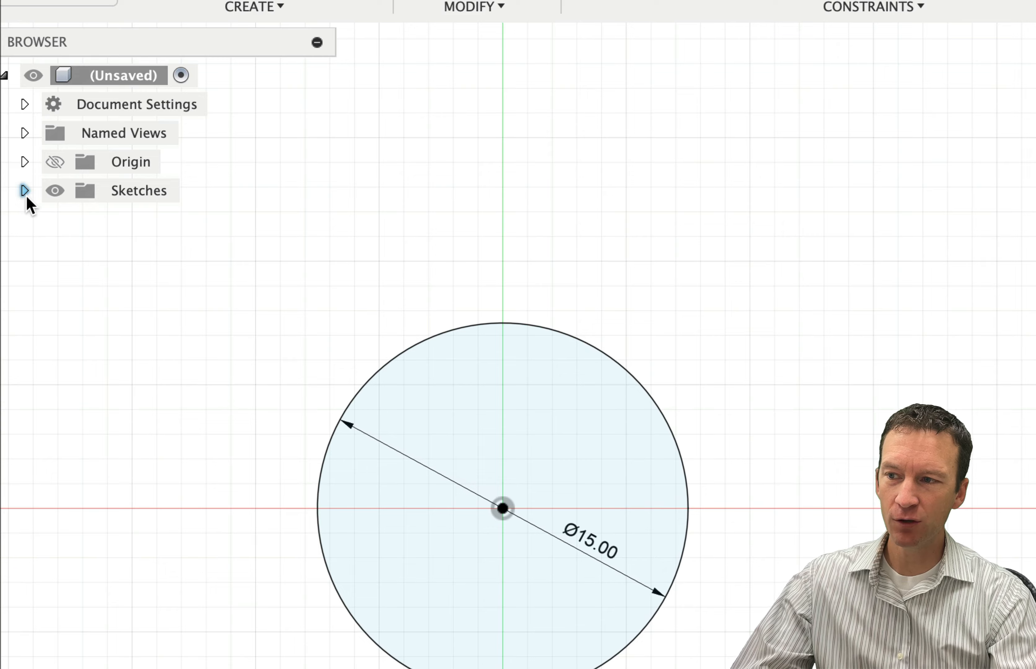
# Step: Expand the Sketches folder and finish the sketch containing the 15 mm circle
pyautogui.click(27, 193)
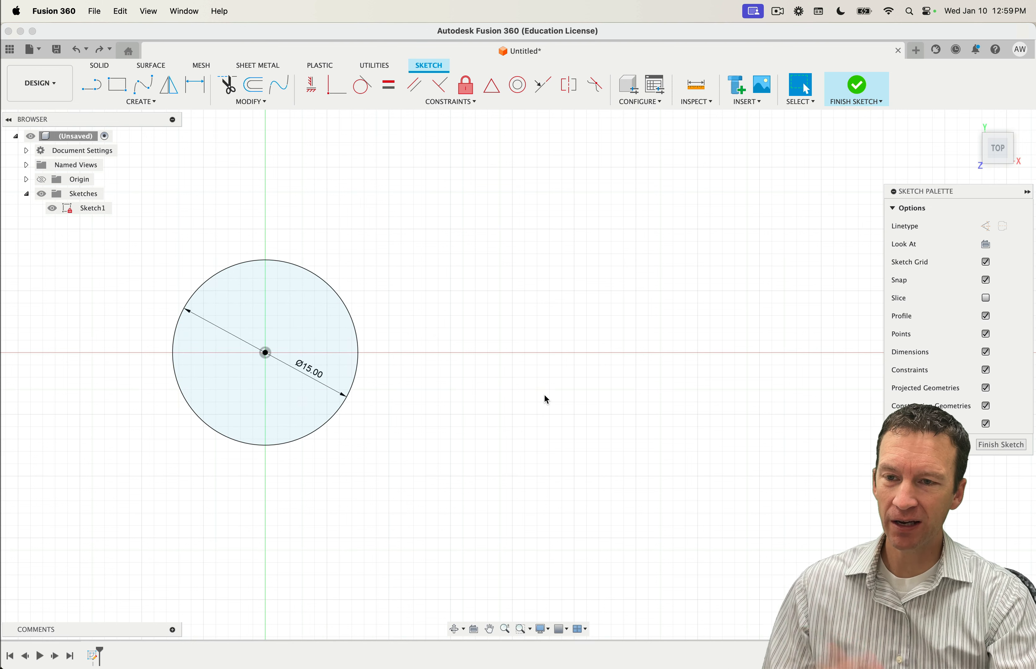
pyautogui.click(854, 104)
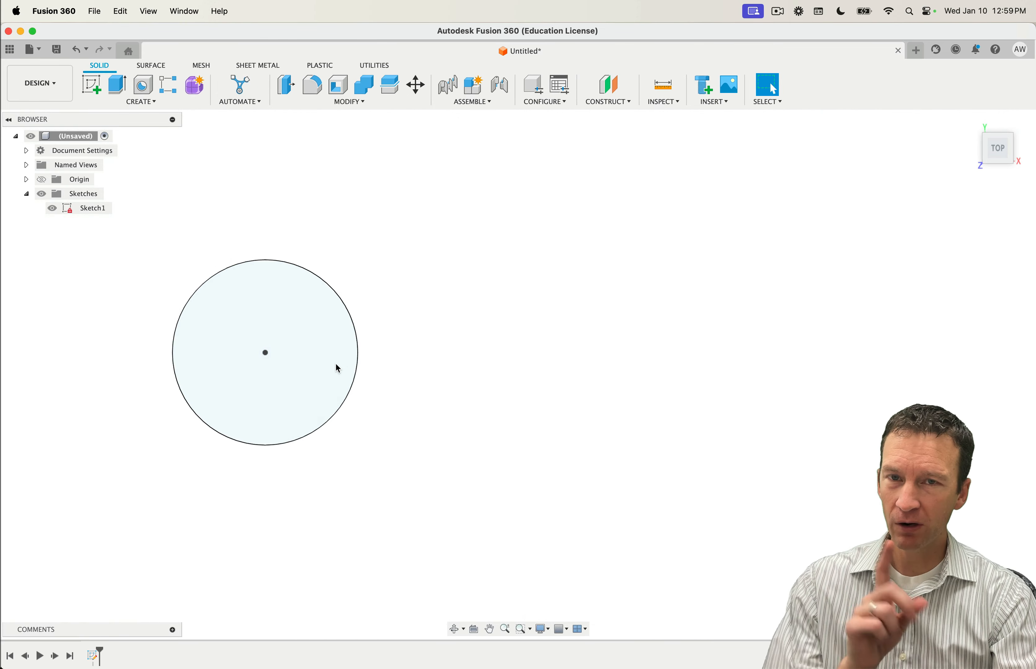
# Step: Create a second sketch on the same plane with a circle about 14.7 mm in diameter beside the first one, and finish it
pyautogui.click(92, 86)
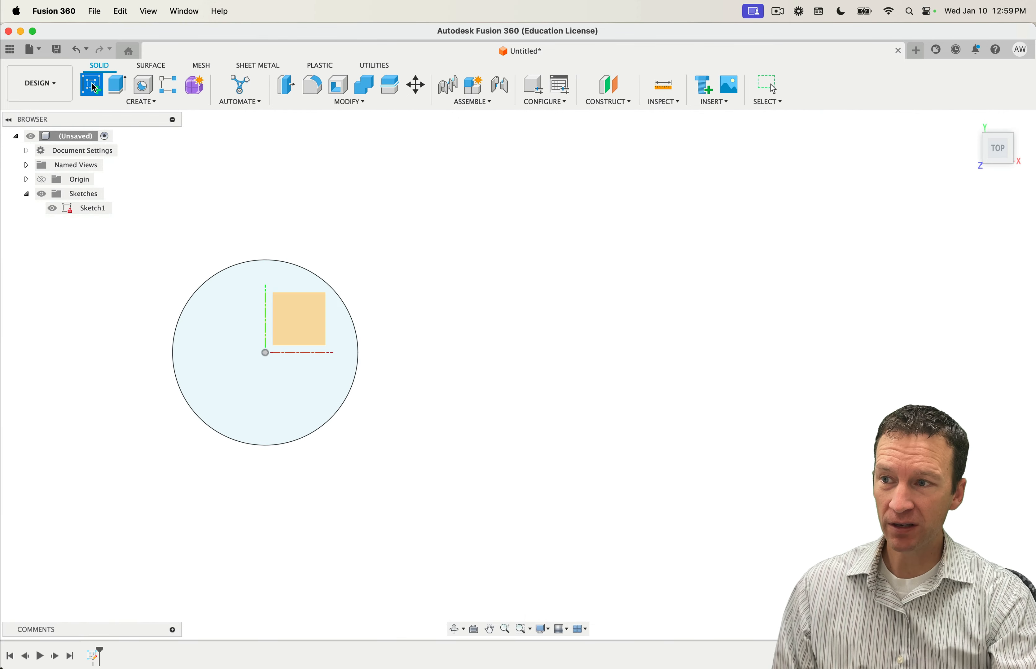
pyautogui.click(267, 355)
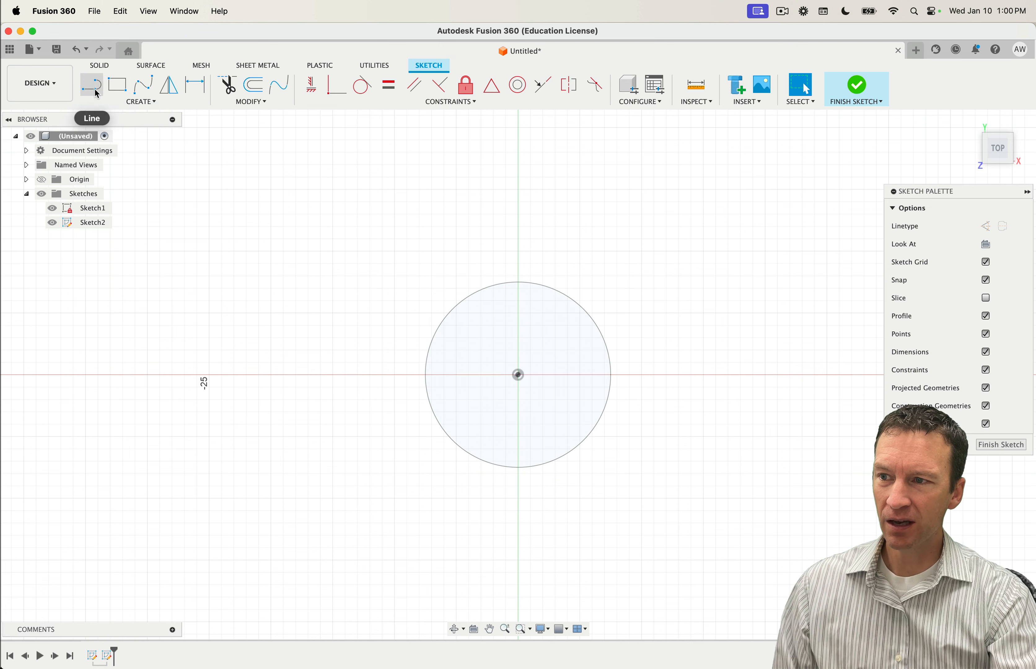
pyautogui.click(148, 105)
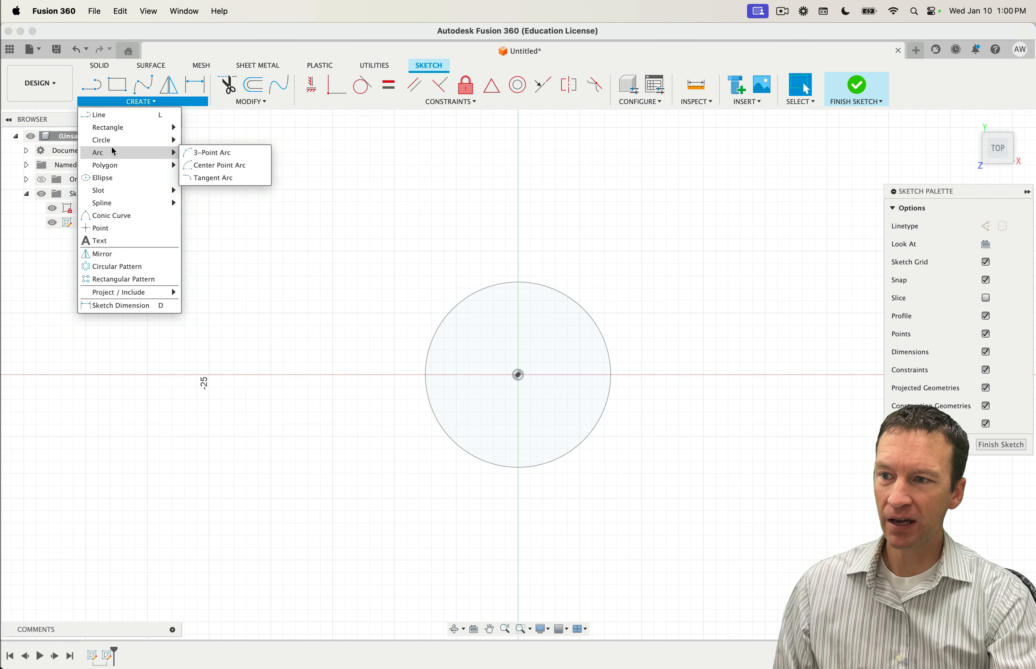
pyautogui.moveTo(125, 146)
pyautogui.click(228, 140)
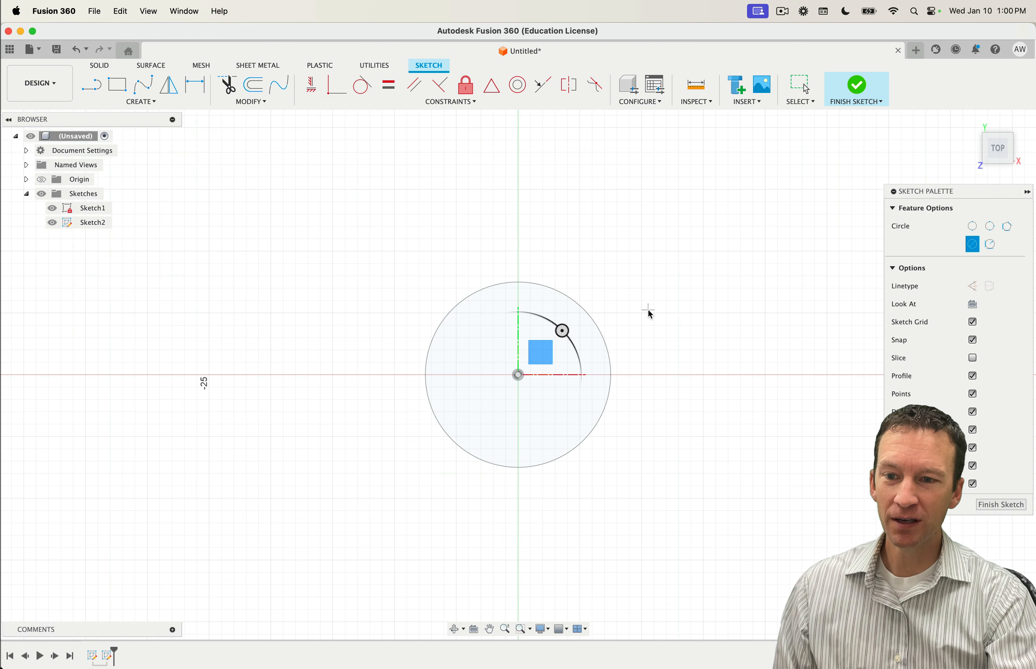
pyautogui.click(740, 337)
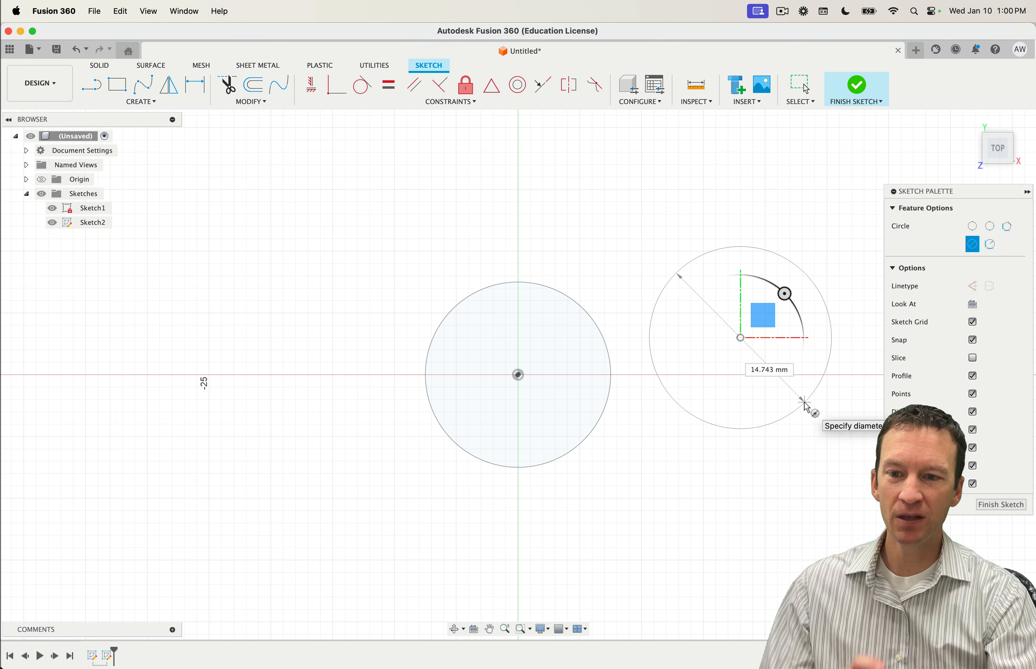
pyautogui.click(805, 402)
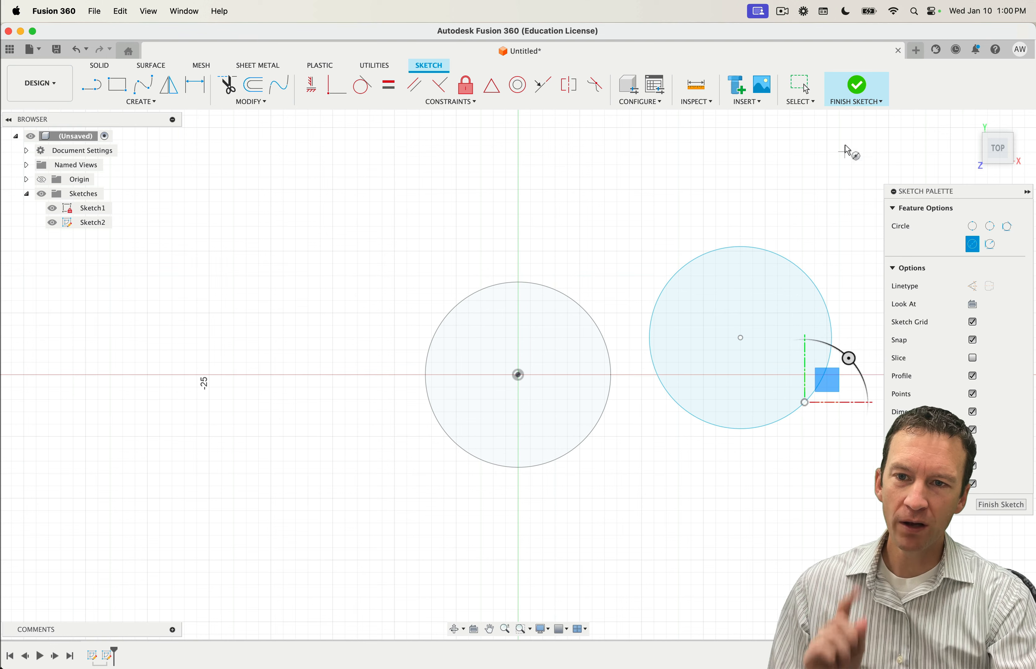
pyautogui.click(849, 89)
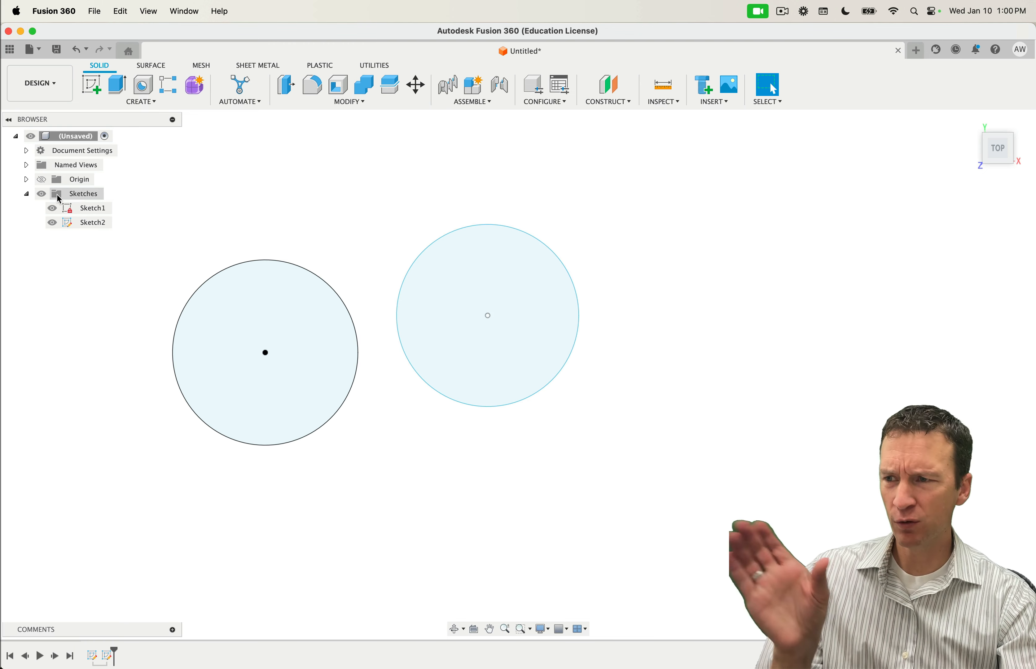
# Step: Highlight Sketch1 and Sketch2 in turn, in the browser and in the timeline, to see which circle each contains
pyautogui.click(70, 213)
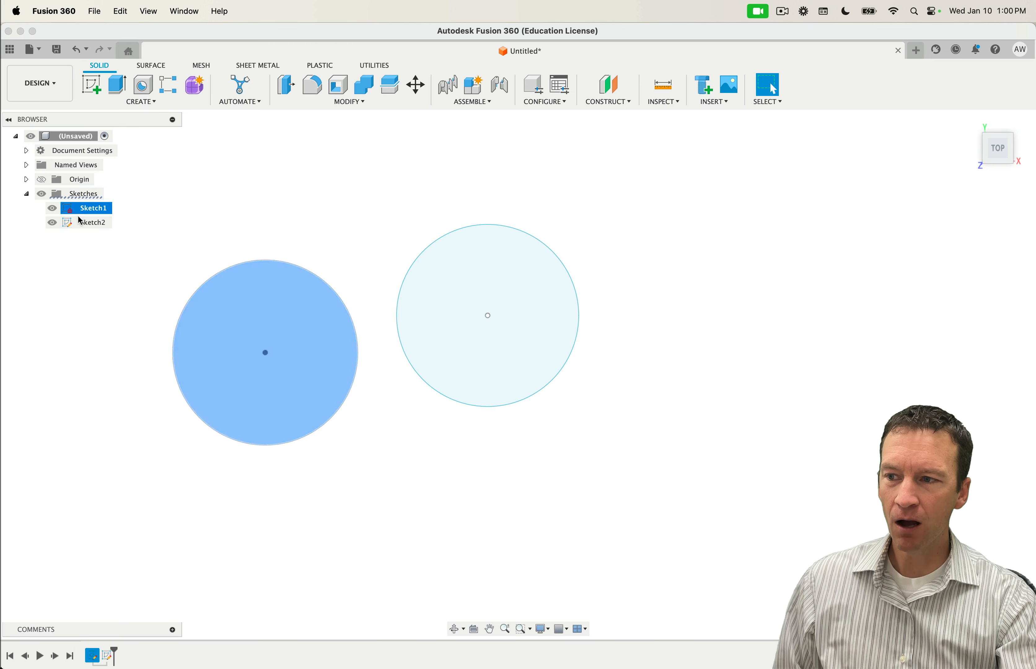
pyautogui.click(83, 223)
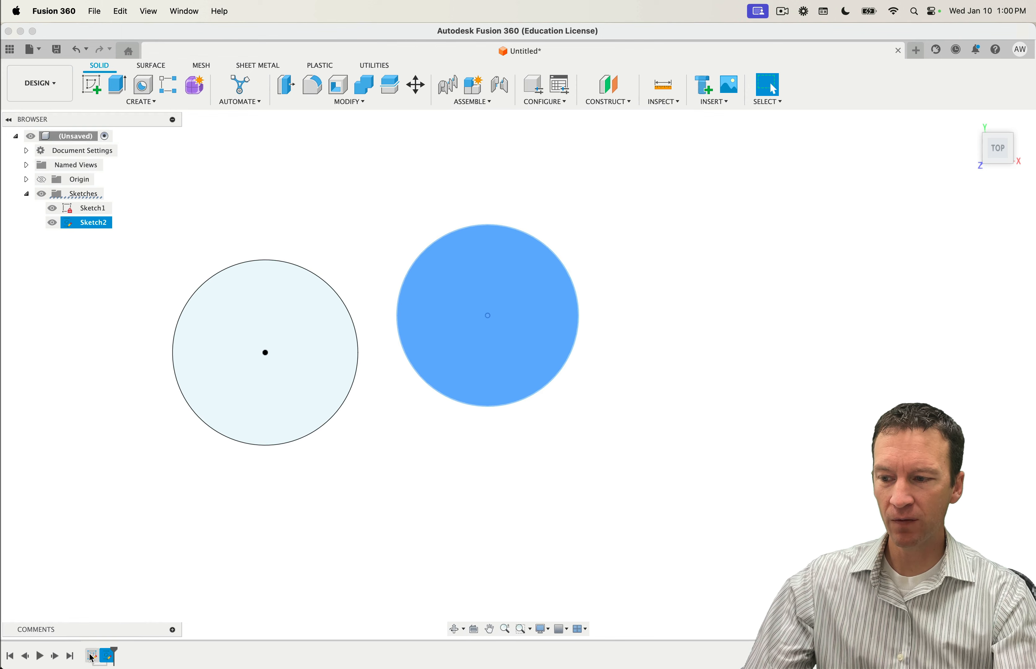
pyautogui.click(95, 644)
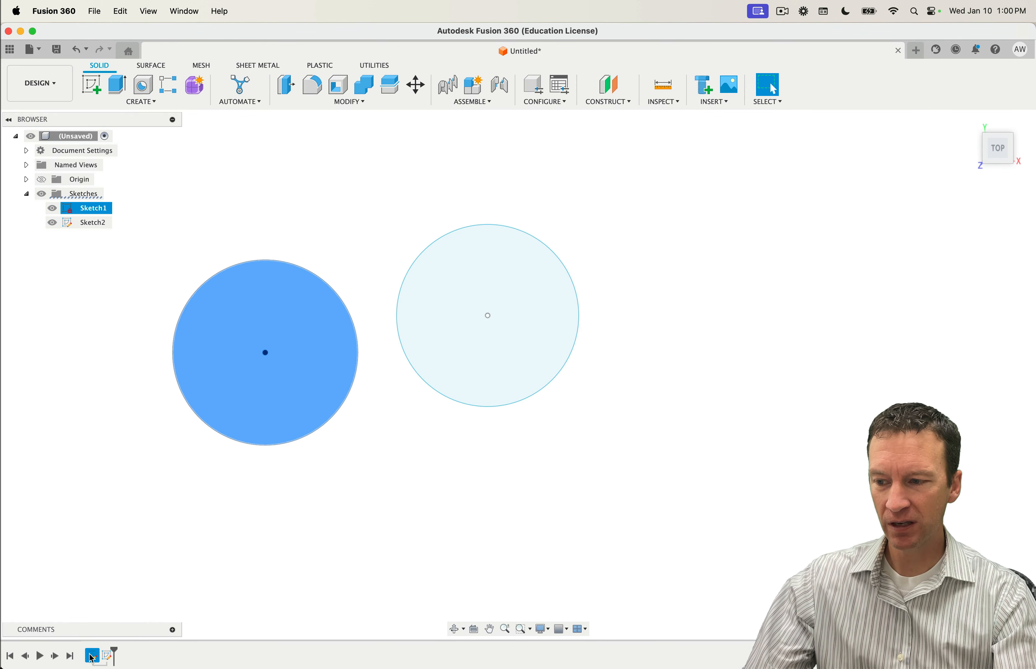
pyautogui.click(106, 655)
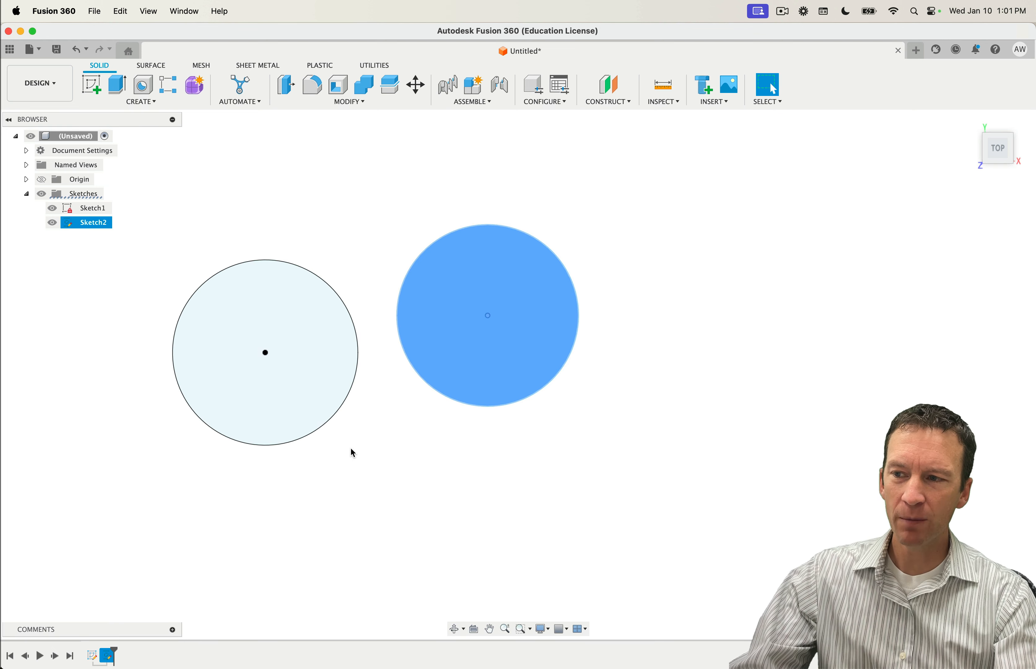
# Step: Undo the second circle and the creation of its sketch, keeping only the 15 mm circle's sketch
pyautogui.press('super+z')
pyautogui.press('super+z')
pyautogui.press('super+z')
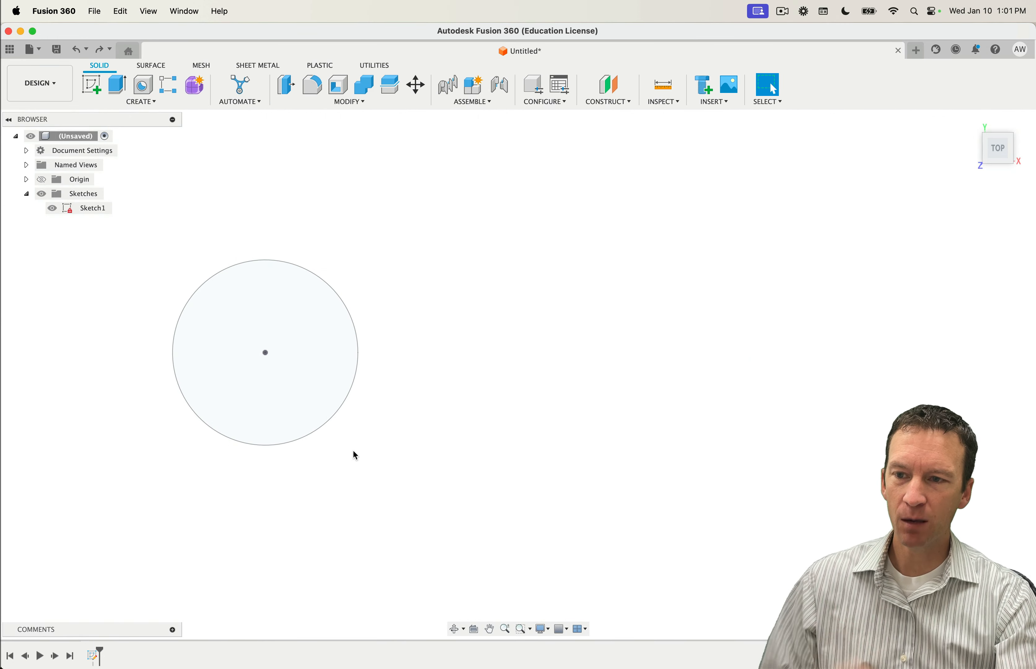
# Step: Rename the sketch containing the 15 mm circle to "Parachute Body"
pyautogui.moveTo(355, 450); pyautogui.dragTo(519, 457, button='middle')
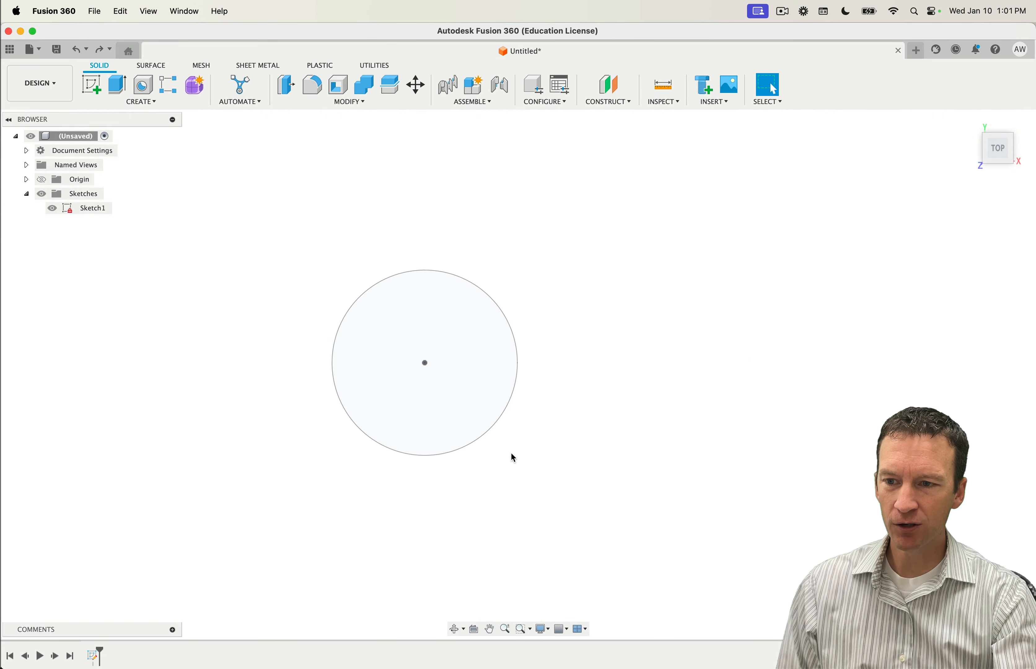
pyautogui.click(482, 420)
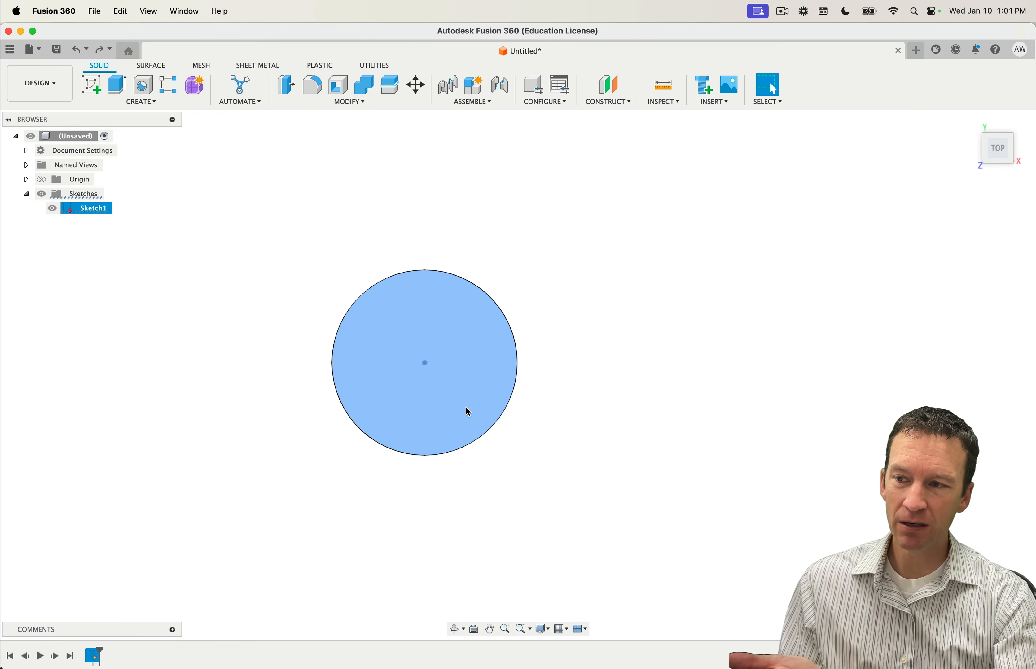
pyautogui.click(87, 207)
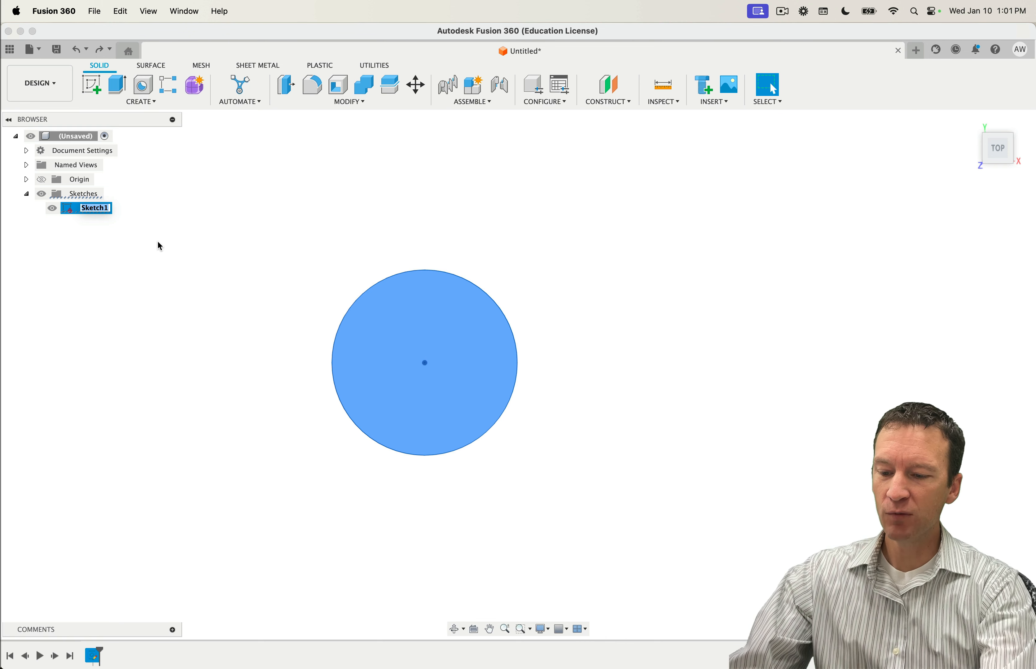
pyautogui.write('C')
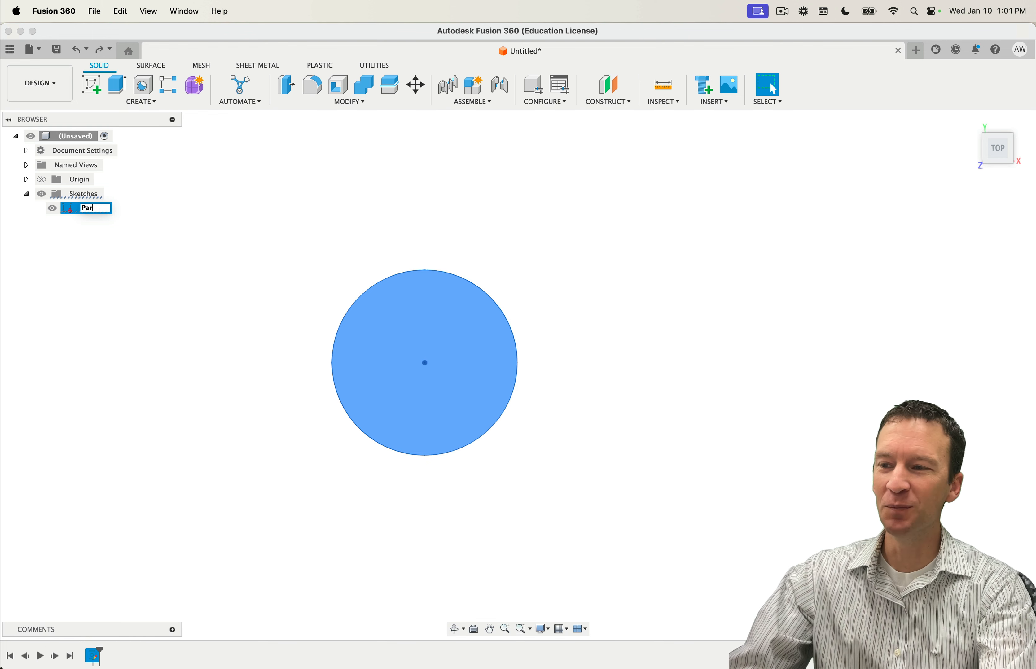
pyautogui.write('arachute Body')
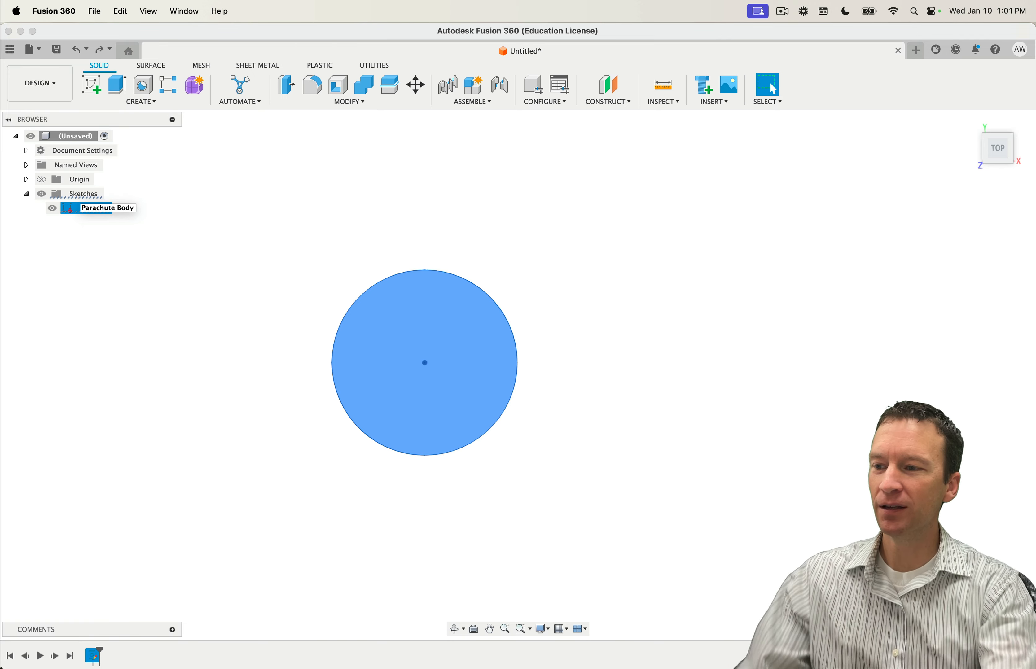
pyautogui.press('Return')
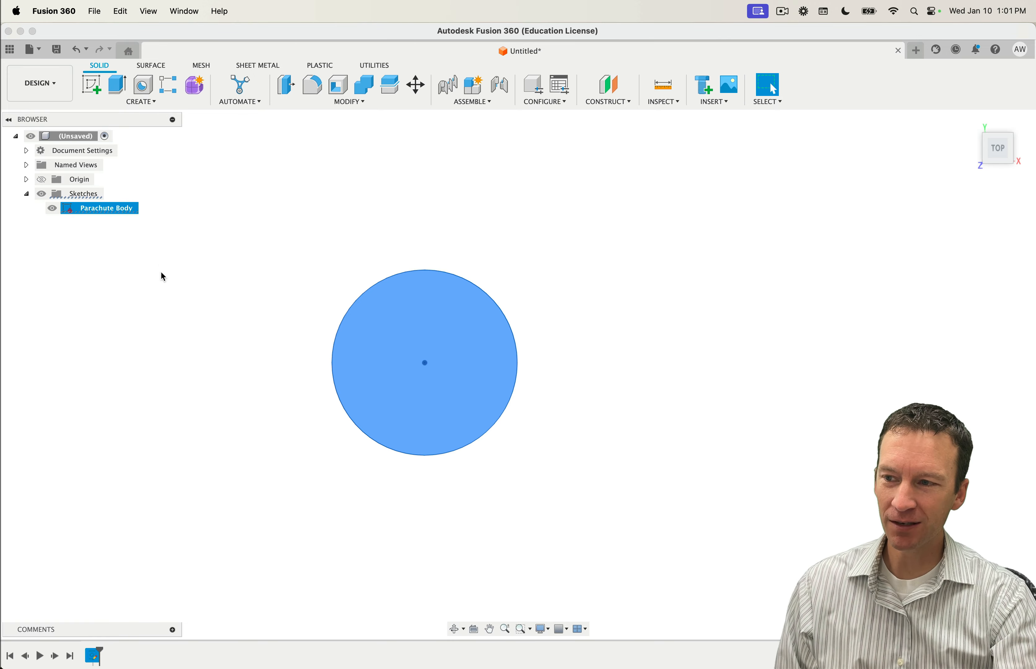
pyautogui.click(172, 306)
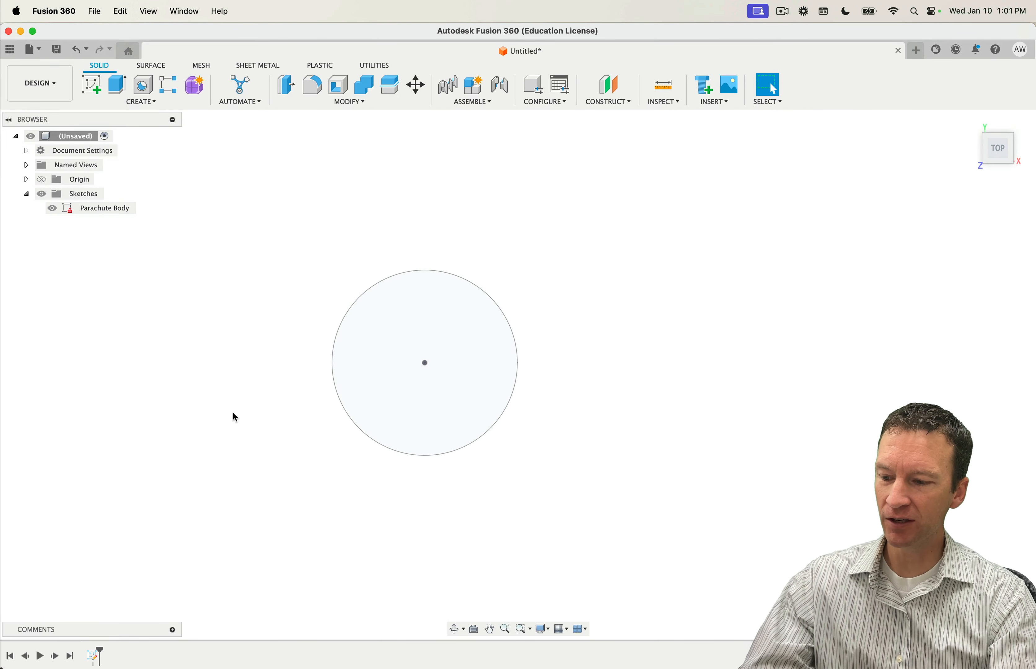
# Step: Show the origin planes and axes together with the circle in the home view
pyautogui.keyDown('shift'); pyautogui.moveTo(246, 424); pyautogui.dragTo(296, 382, button='middle'); pyautogui.keyUp('shift')
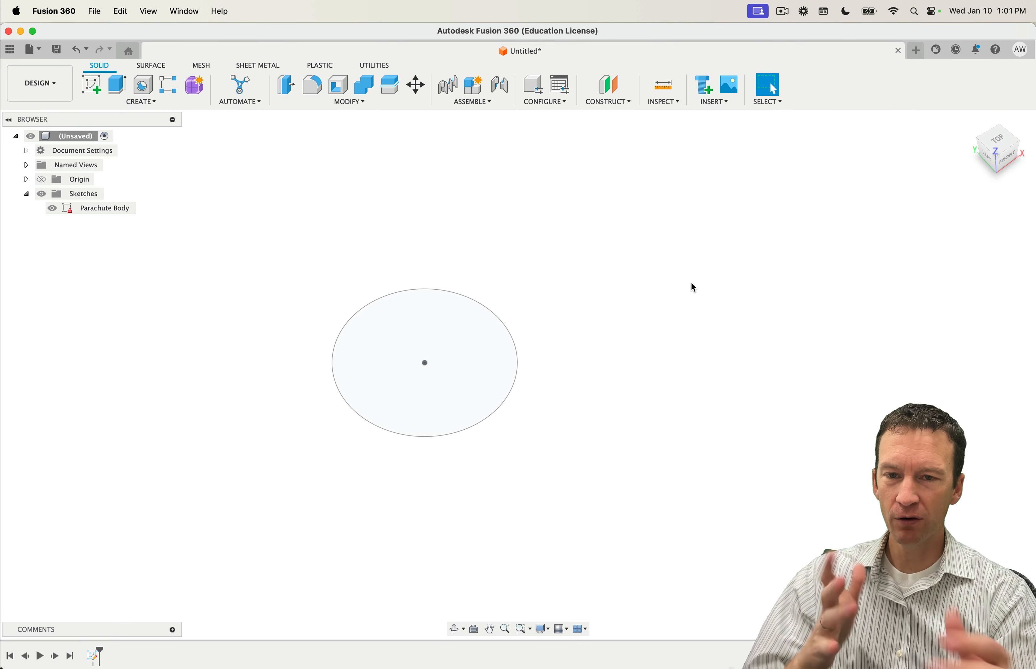
pyautogui.moveTo(967, 122)
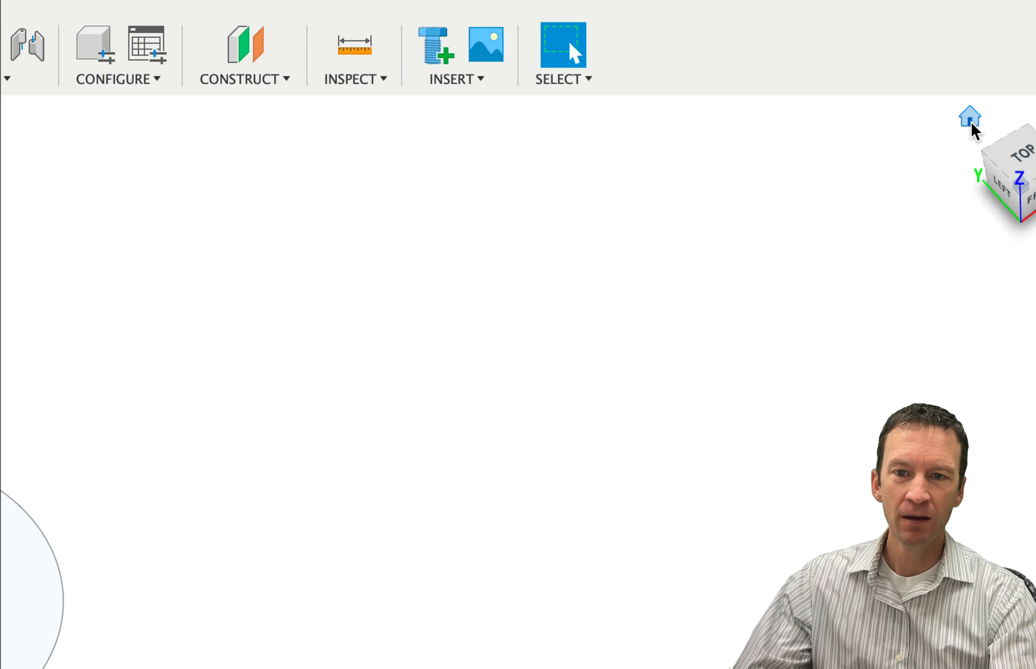
pyautogui.click(971, 122)
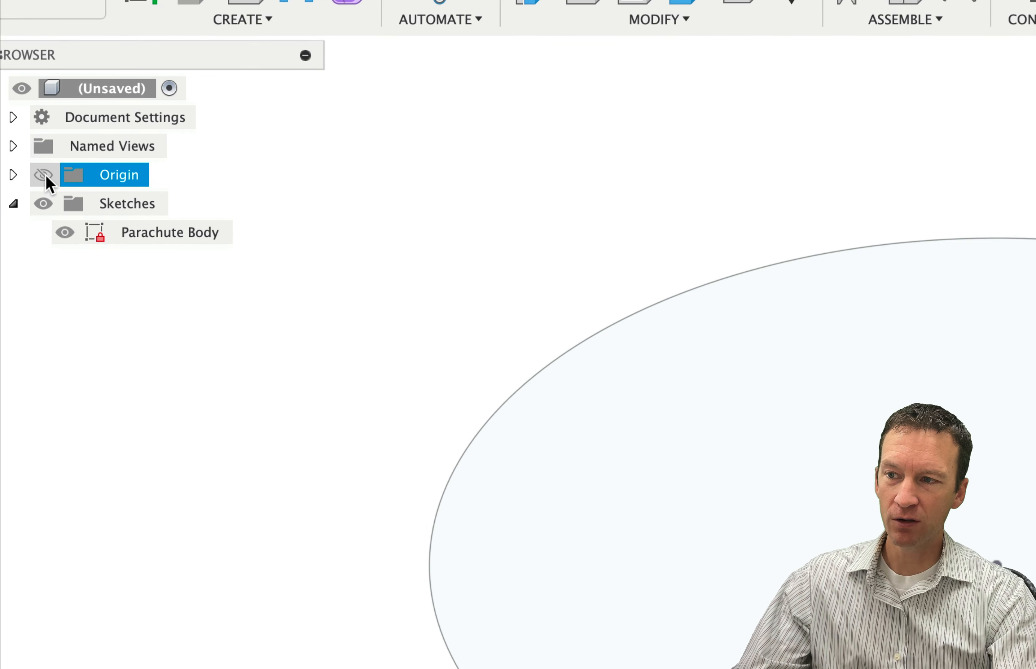
pyautogui.click(45, 176)
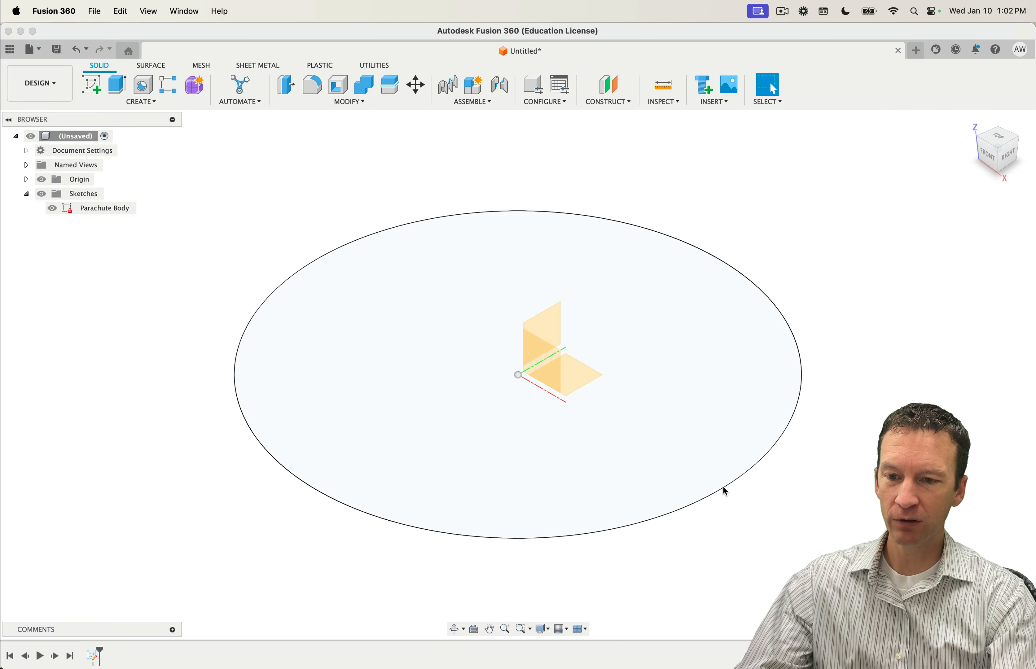
pyautogui.keyDown('shift'); pyautogui.moveTo(723, 487); pyautogui.dragTo(687, 486, button='middle'); pyautogui.keyUp('shift')
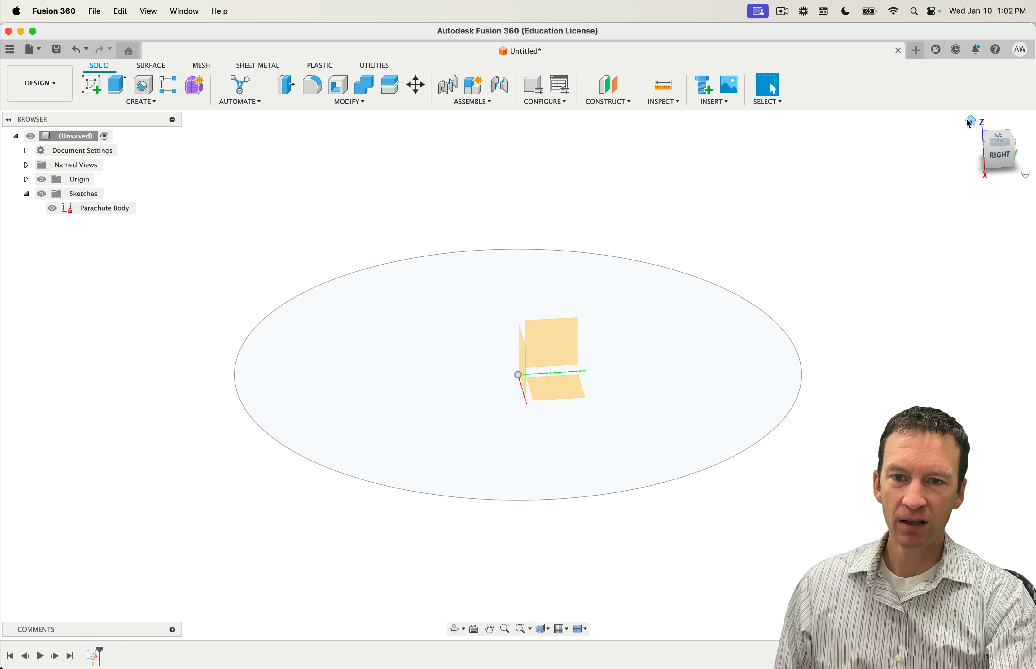
pyautogui.click(971, 121)
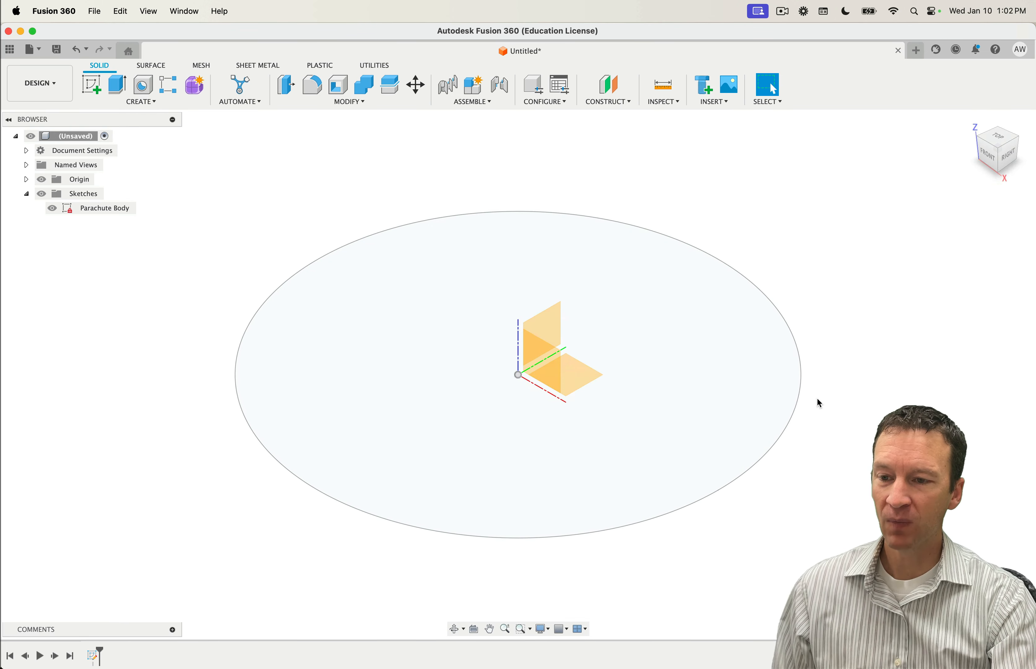
# Step: Collapse and re-expand the Sketches folder and the whole document tree to see where the Parachute Body sketch is listed
pyautogui.click(93, 214)
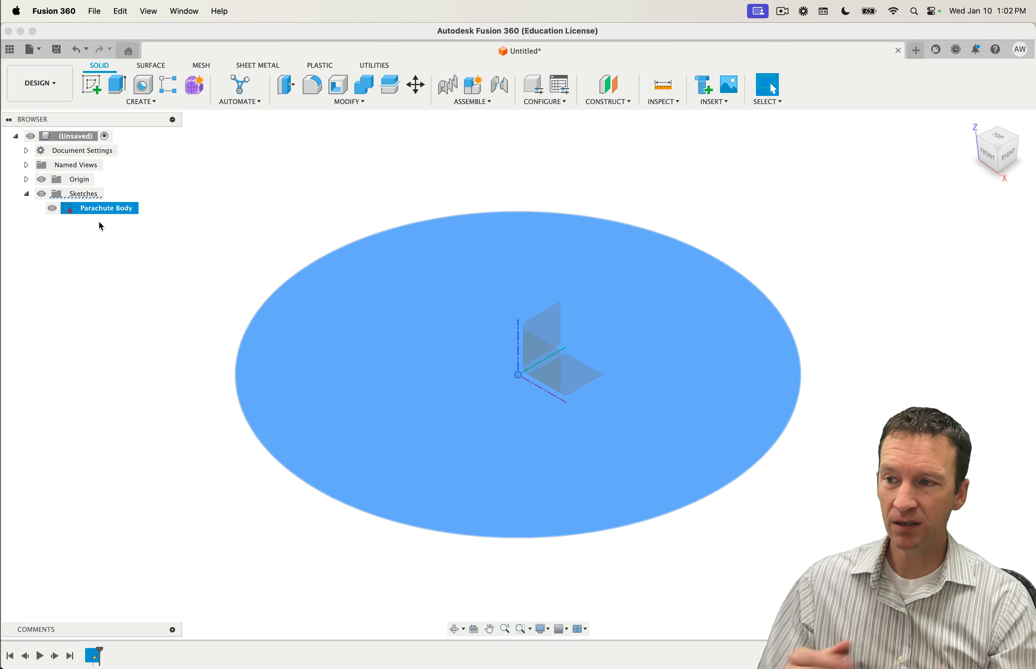
pyautogui.click(26, 193)
pyautogui.click(15, 136)
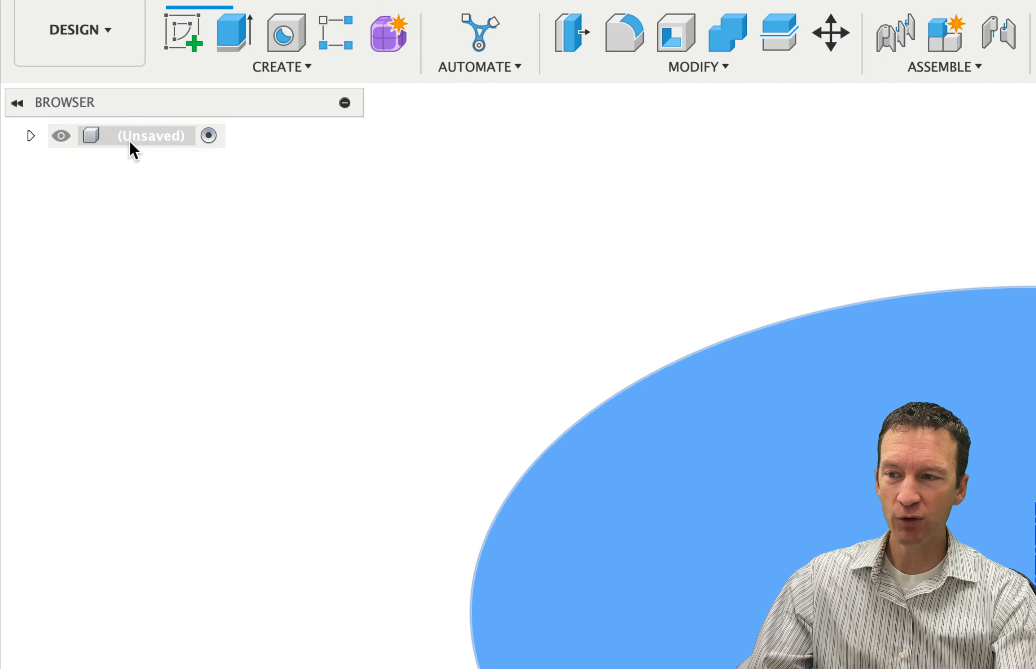
pyautogui.click(31, 135)
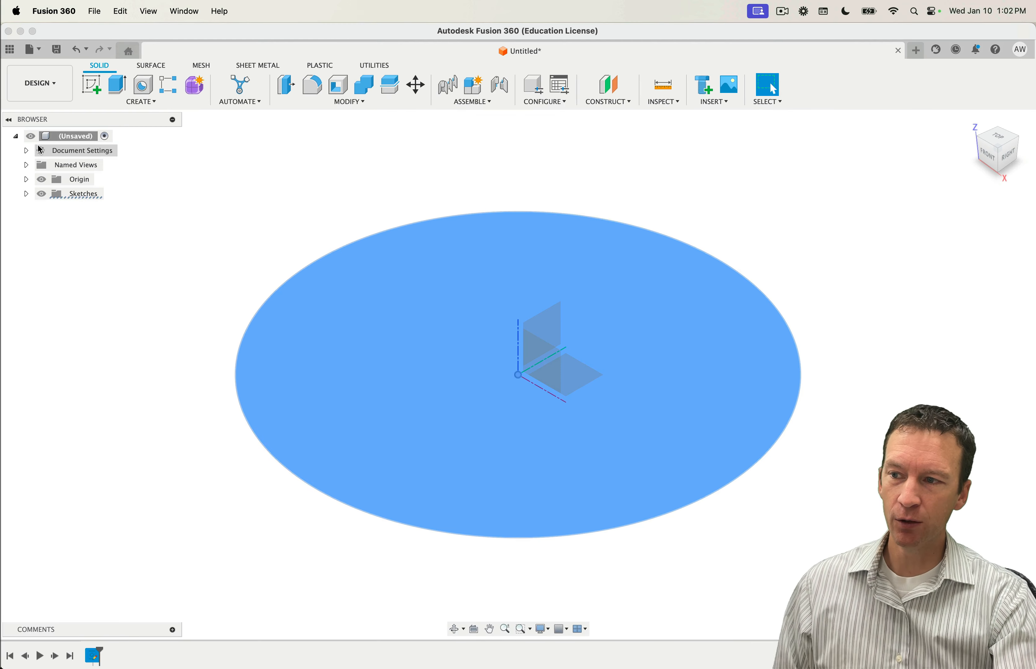
pyautogui.click(27, 194)
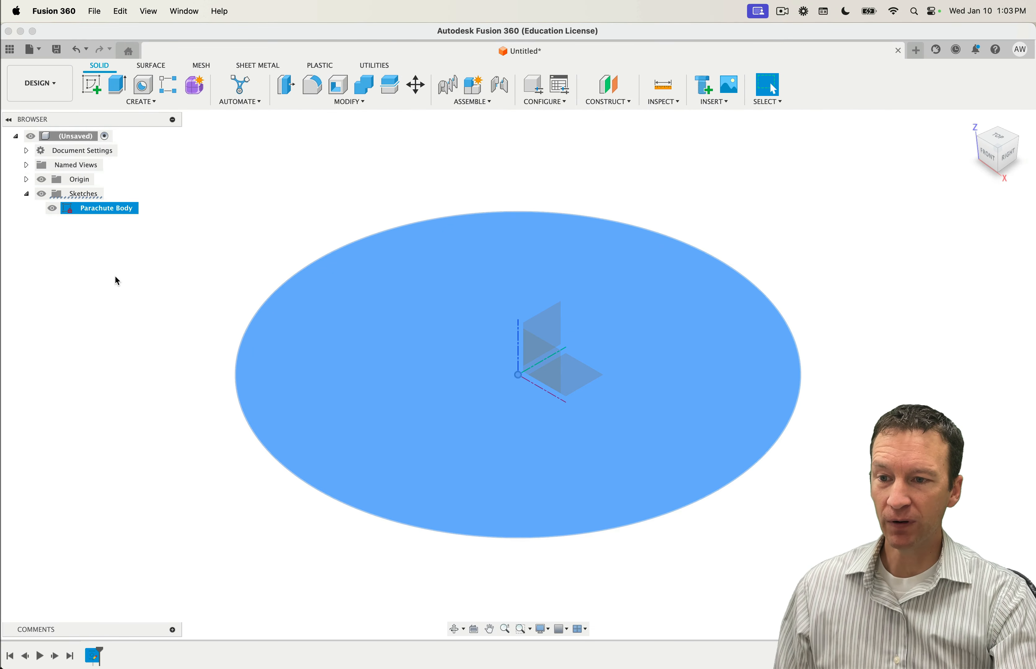
pyautogui.click(144, 286)
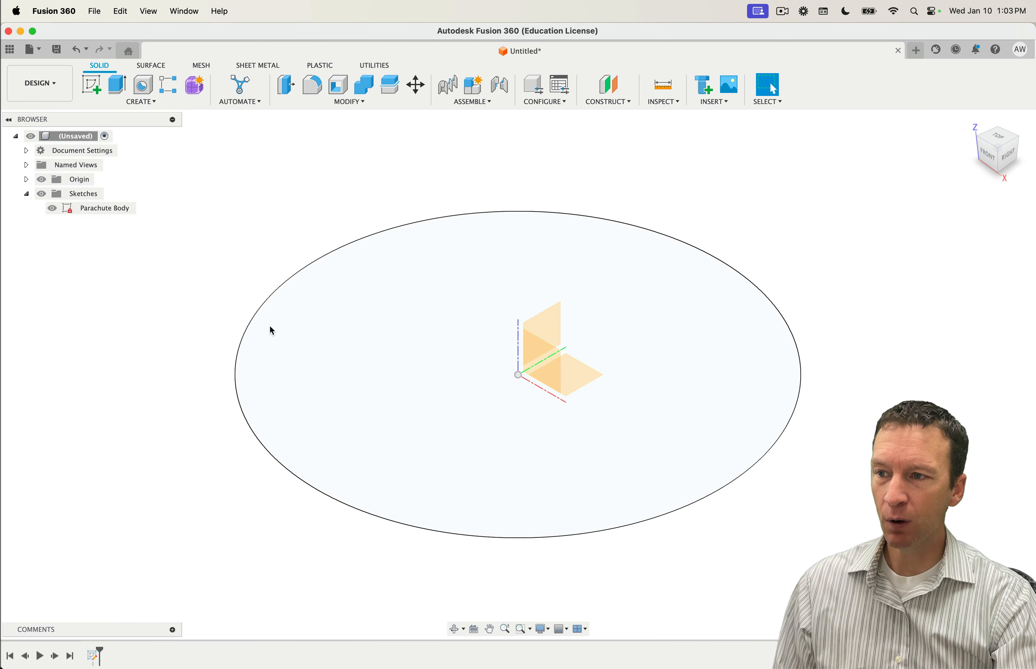
# Step: Extrude the Parachute Body circle 30 mm upward on one side as a new body
pyautogui.click(419, 335)
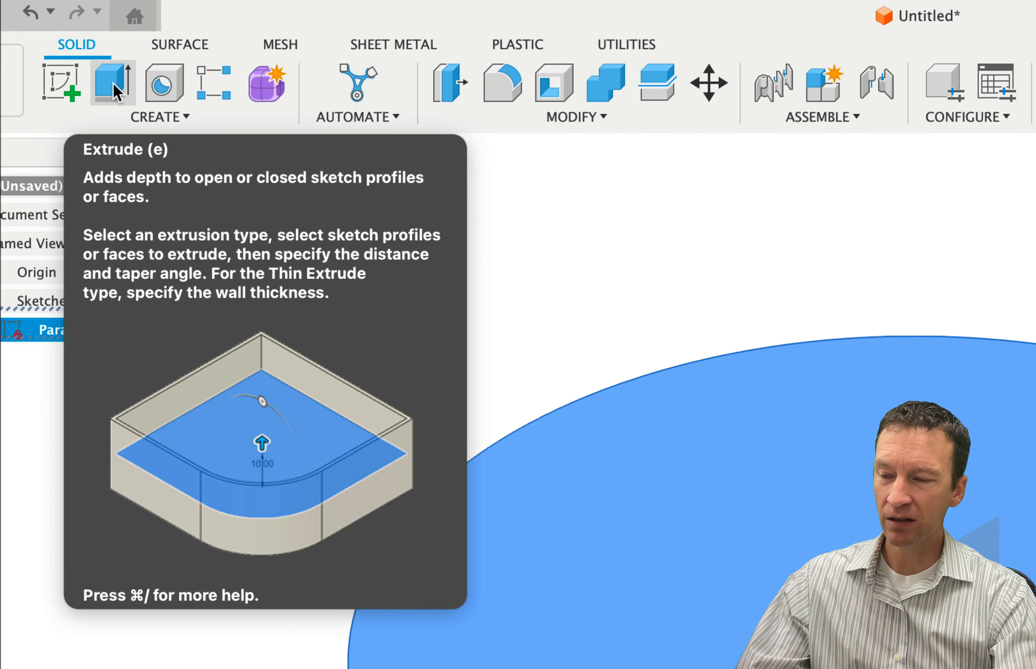
pyautogui.click(114, 87)
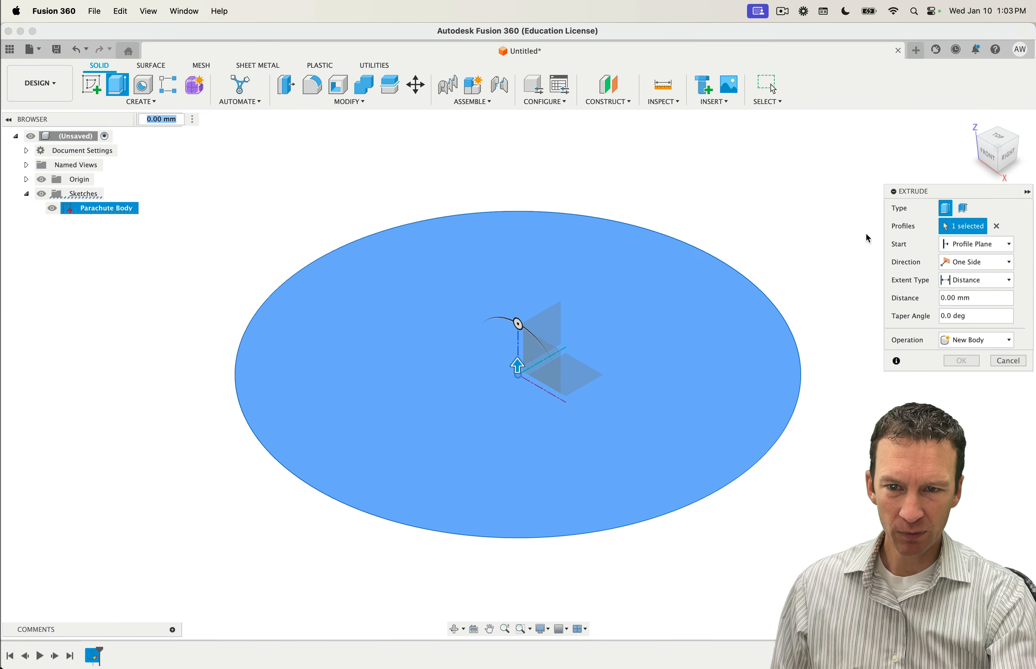
pyautogui.moveTo(944, 189); pyautogui.dragTo(910, 187)
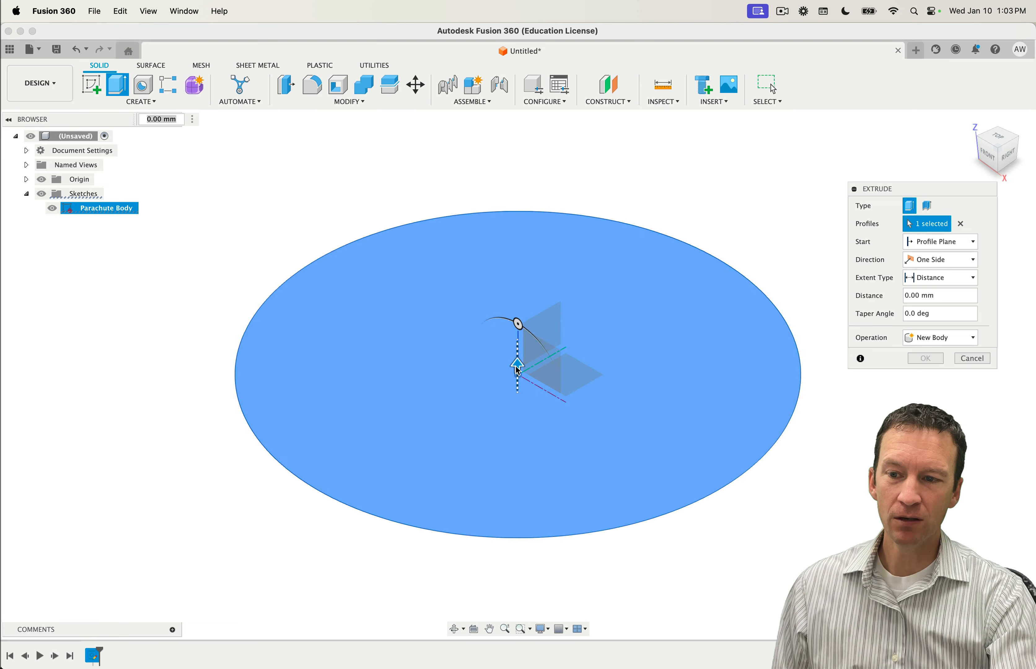
pyautogui.moveTo(518, 369); pyautogui.dragTo(533, 182)
pyautogui.scroll(-5, 533, 182)
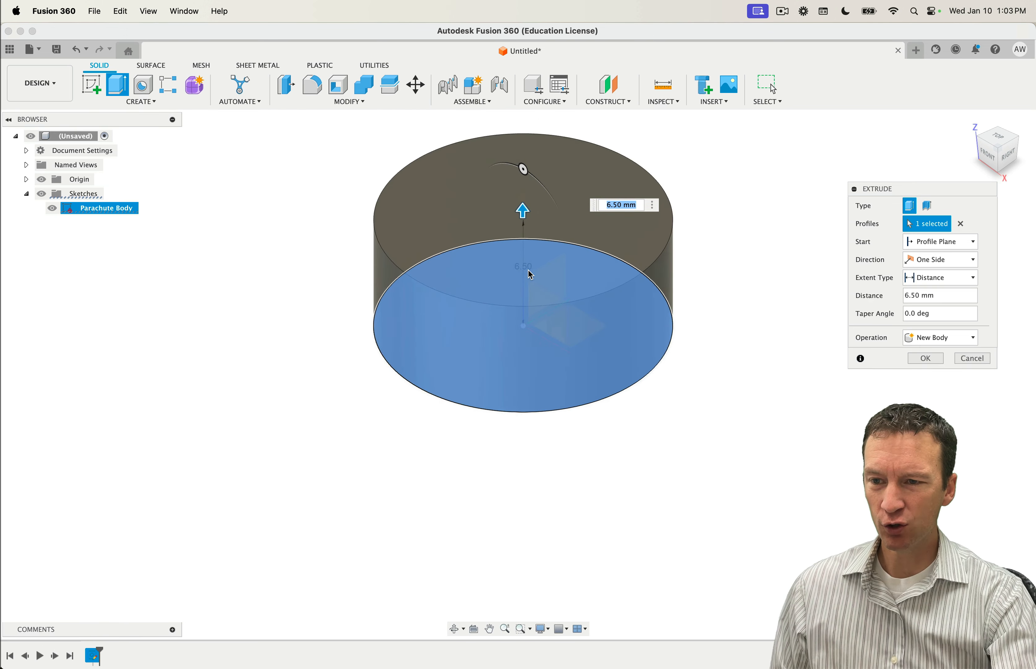
pyautogui.moveTo(541, 231); pyautogui.dragTo(472, 366, button='middle')
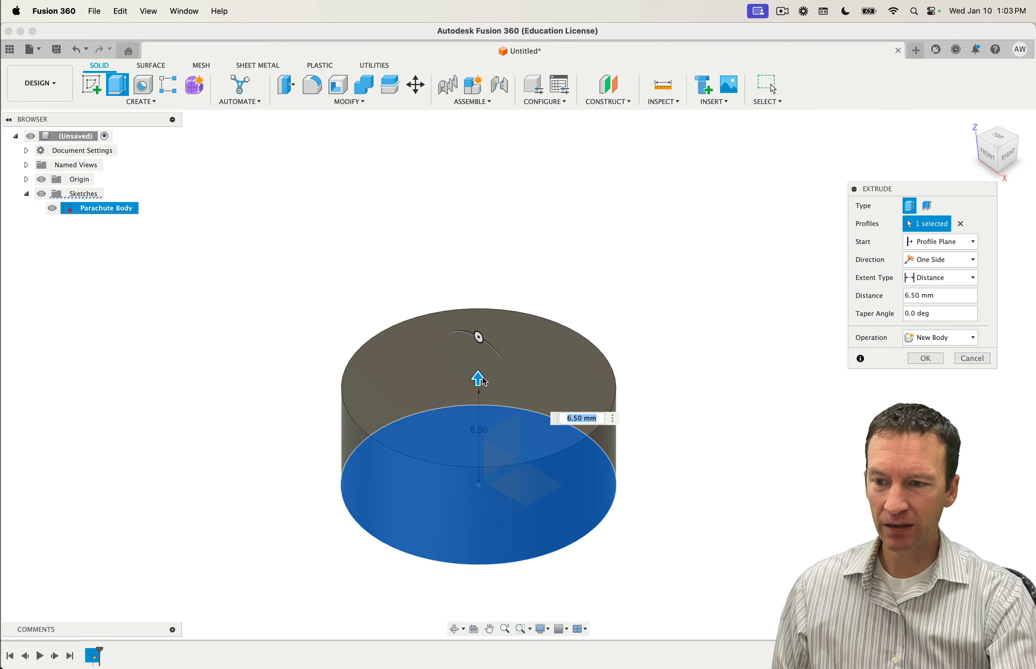
pyautogui.moveTo(477, 378); pyautogui.dragTo(478, 250)
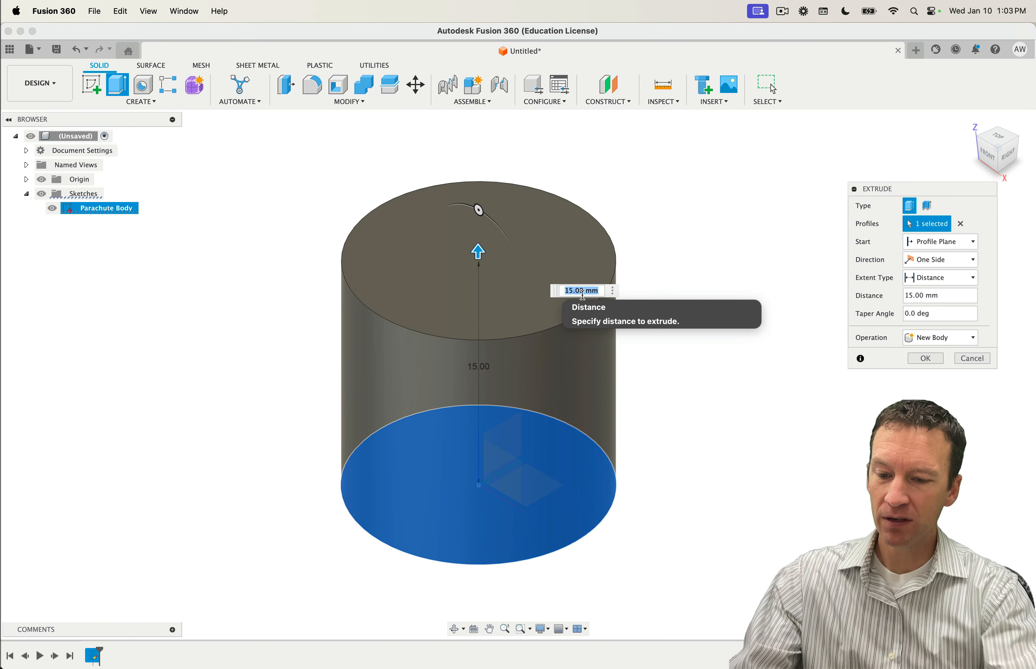
pyautogui.write('30')
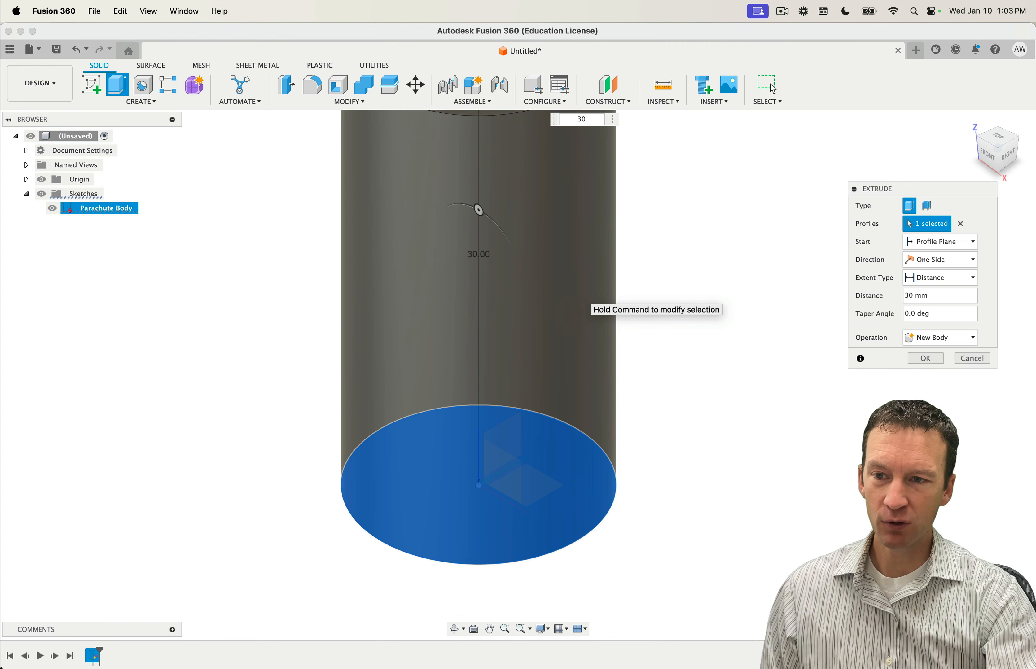
pyautogui.press('Return')
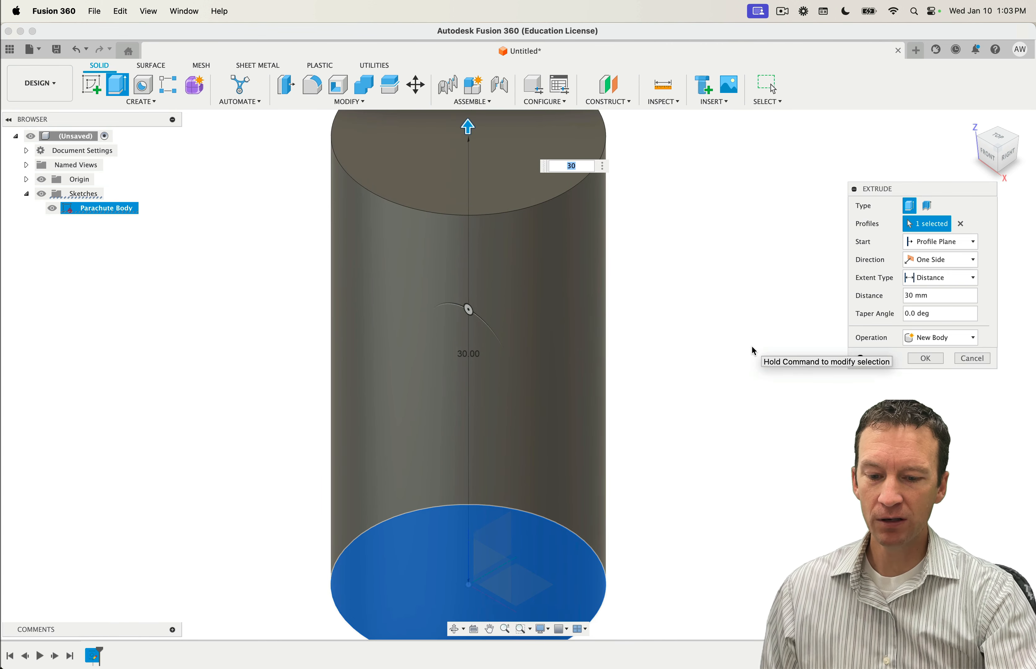
pyautogui.scroll(-6, 695, 401)
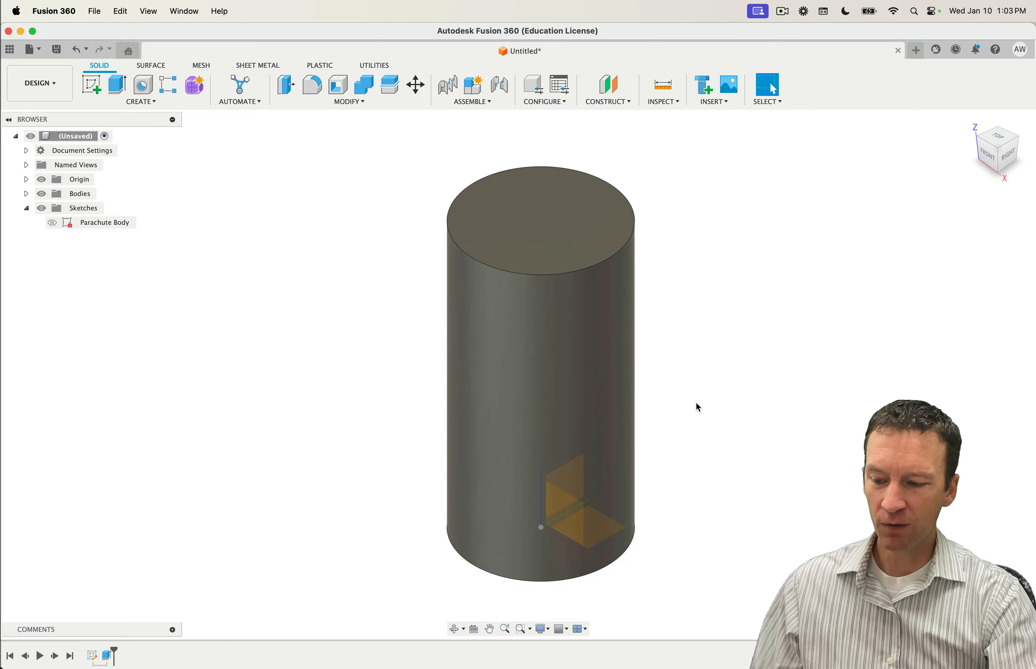
# Step: Start a new sketch on the flat circular top face of the cylinder
pyautogui.moveTo(716, 427)
pyautogui.keyDown('shift'); pyautogui.mouseDown(button='middle')
pyautogui.moveTo(736, 347)
pyautogui.moveTo(721, 438)
pyautogui.mouseUp(button='middle'); pyautogui.keyUp('shift')
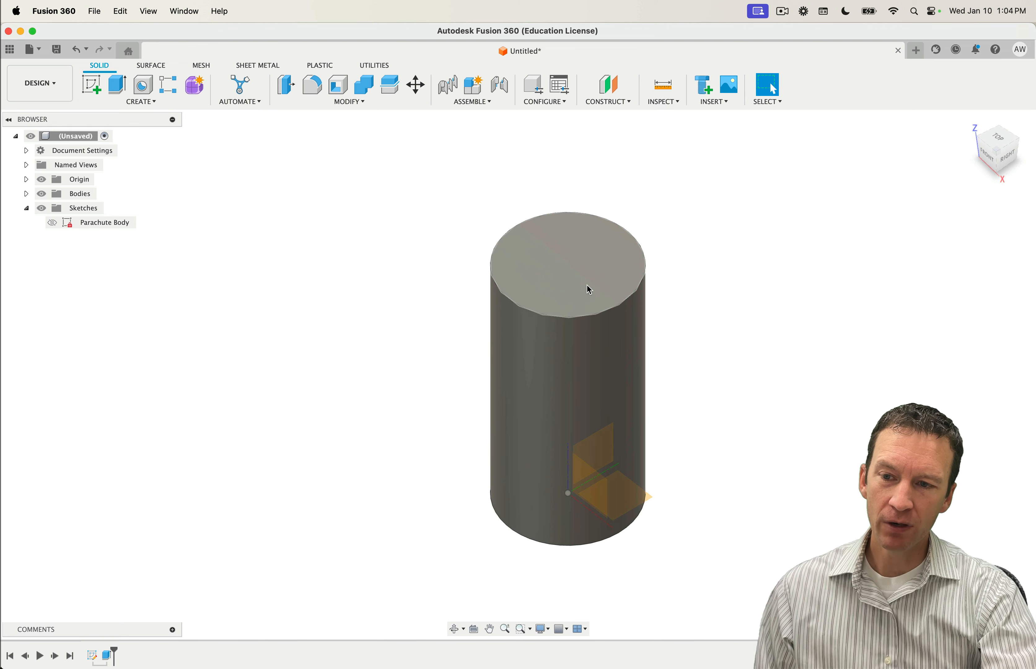
pyautogui.click(579, 283)
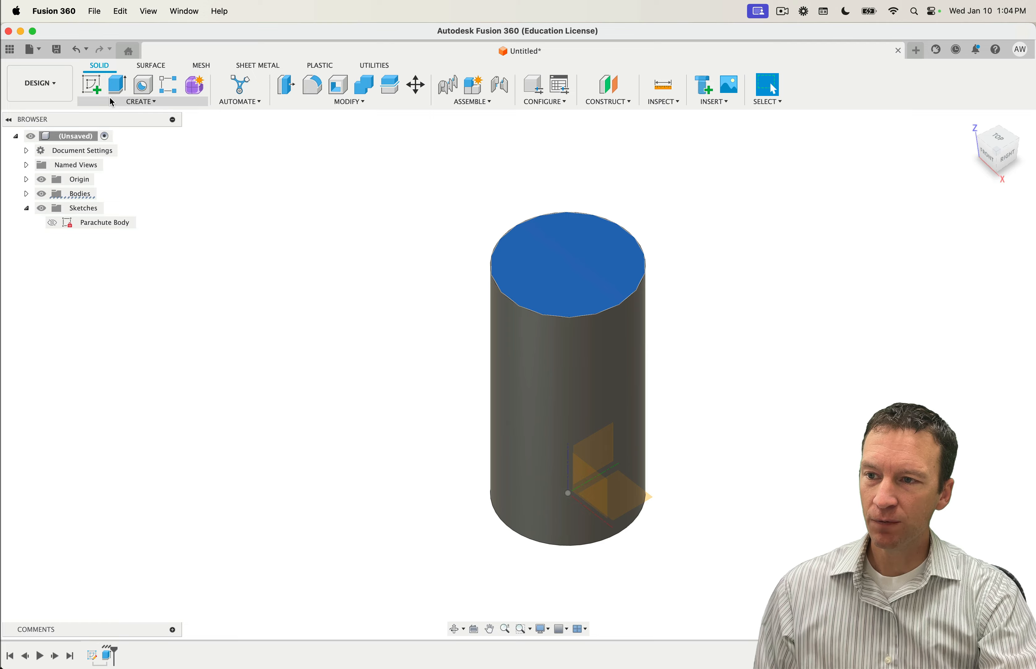
pyautogui.click(91, 89)
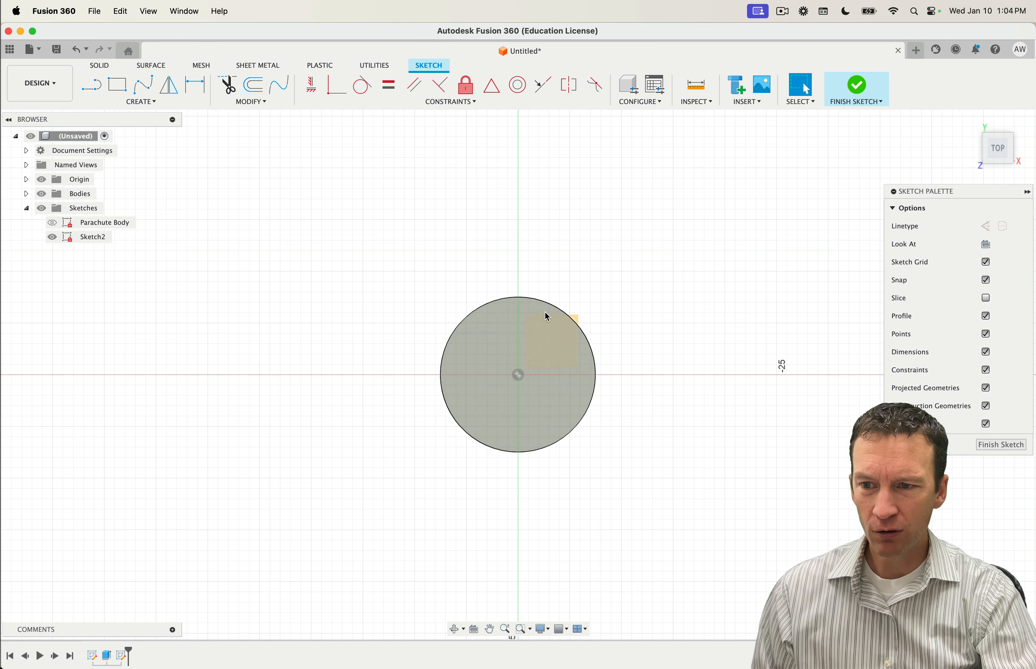
pyautogui.moveTo(622, 456)
pyautogui.keyDown('shift'); pyautogui.mouseDown(button='middle')
pyautogui.moveTo(653, 470)
pyautogui.moveTo(668, 437)
pyautogui.moveTo(605, 330)
pyautogui.mouseUp(button='middle'); pyautogui.keyUp('shift')
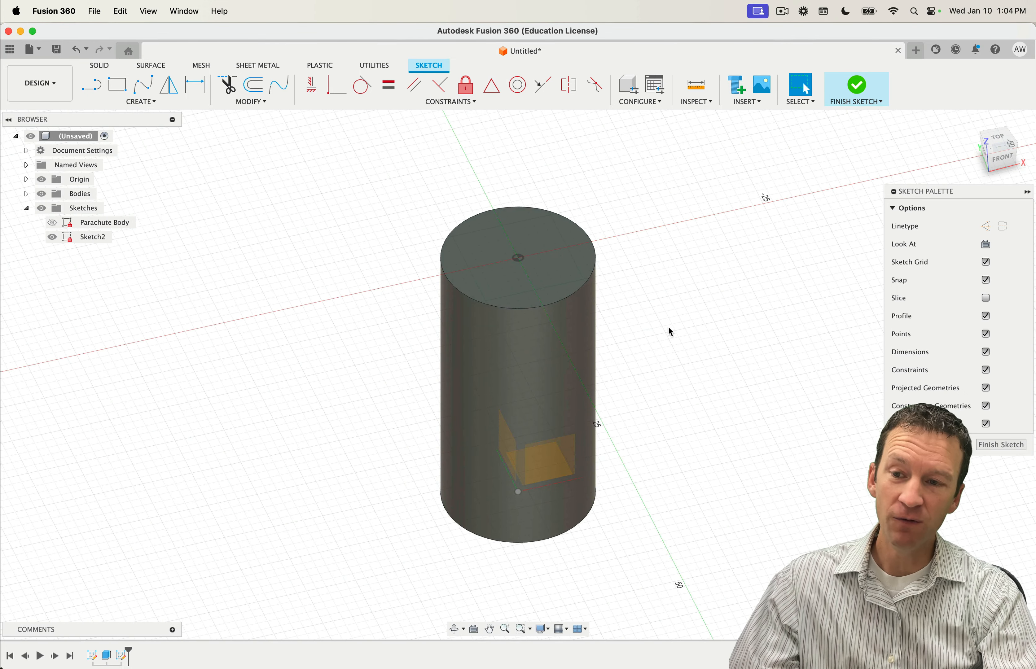
pyautogui.keyDown('shift'); pyautogui.moveTo(666, 312); pyautogui.dragTo(668, 355, button='middle'); pyautogui.keyUp('shift')
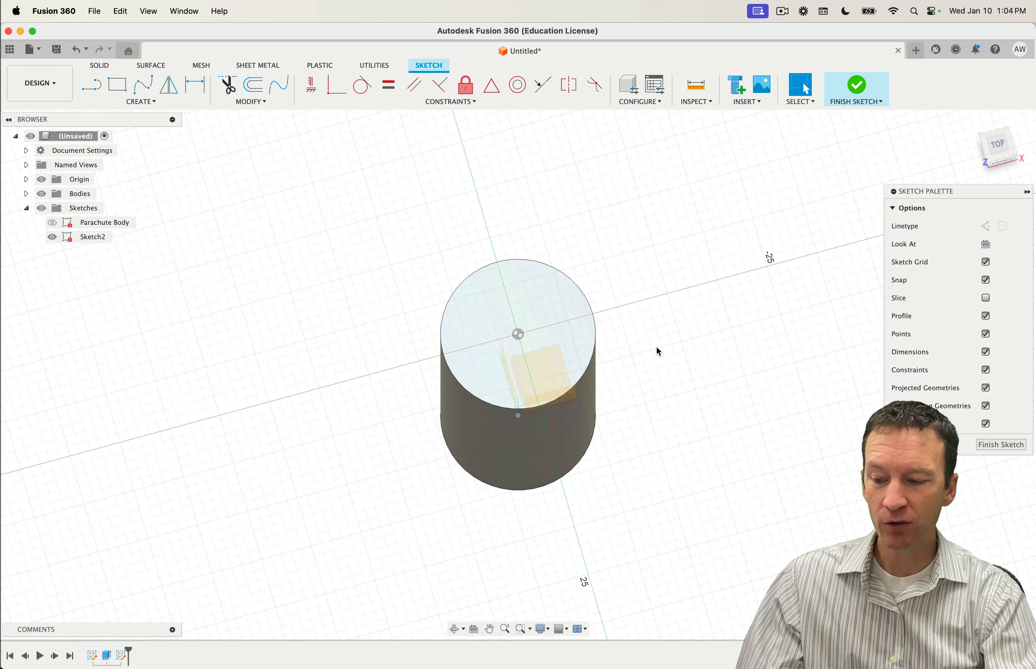
pyautogui.keyDown('shift'); pyautogui.moveTo(658, 351); pyautogui.dragTo(659, 369, button='middle'); pyautogui.keyUp('shift')
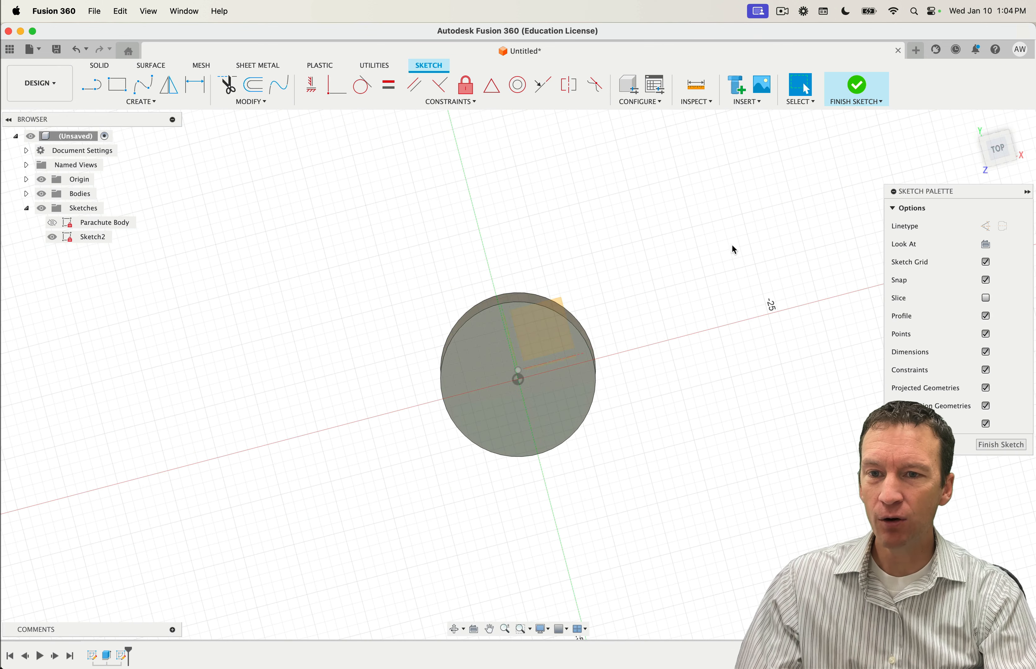
pyautogui.click(997, 148)
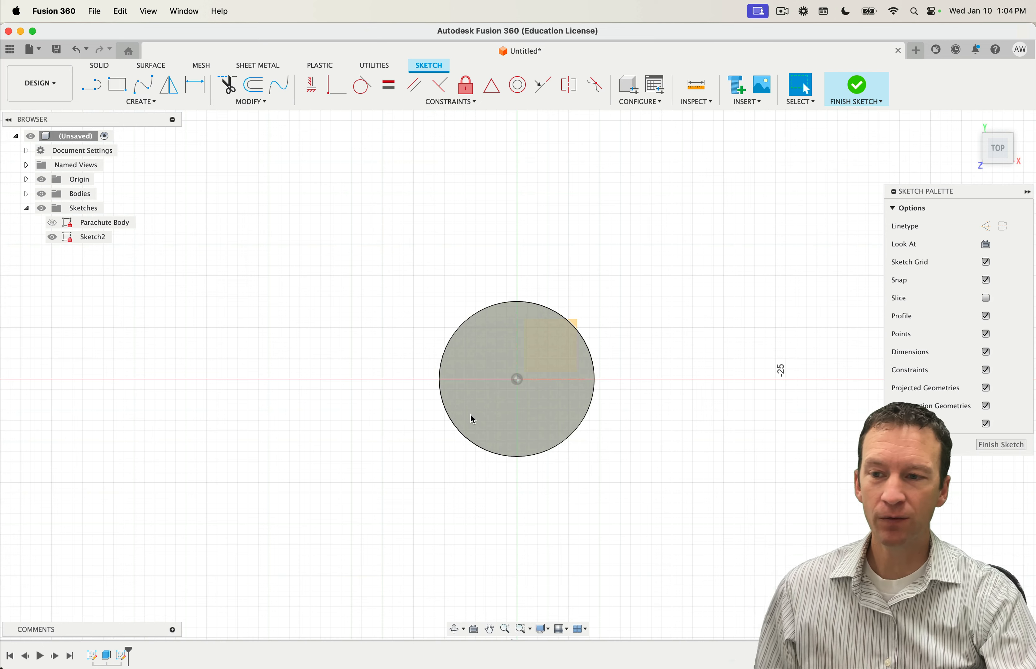
pyautogui.scroll(5, 474, 413)
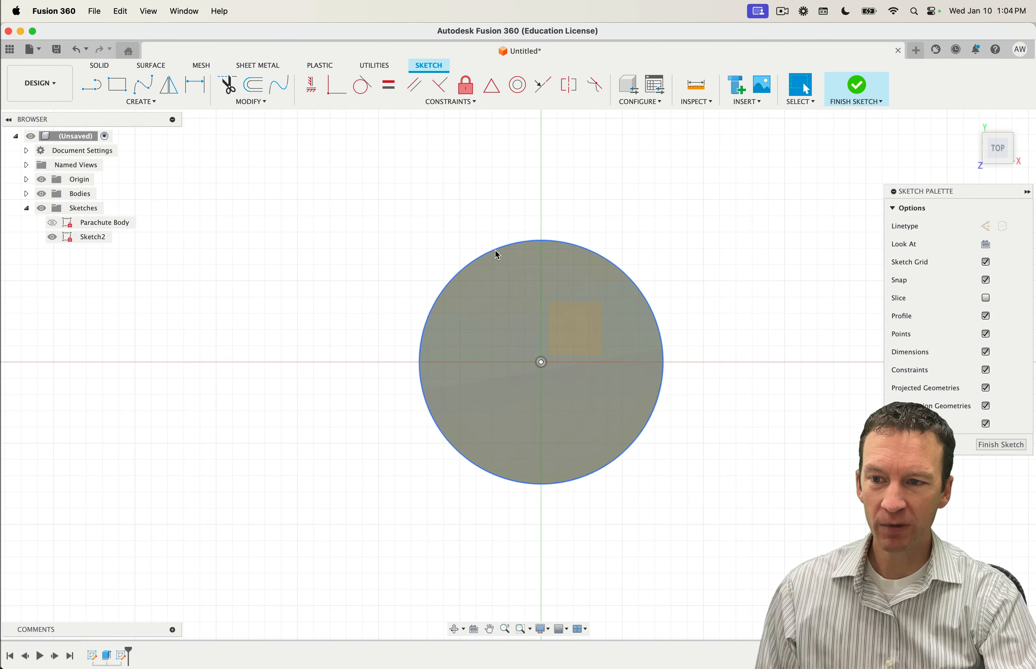
# Step: Offset the circular edge of the cylinder's top face 1 mm inward and finish the sketch
pyautogui.click(497, 253)
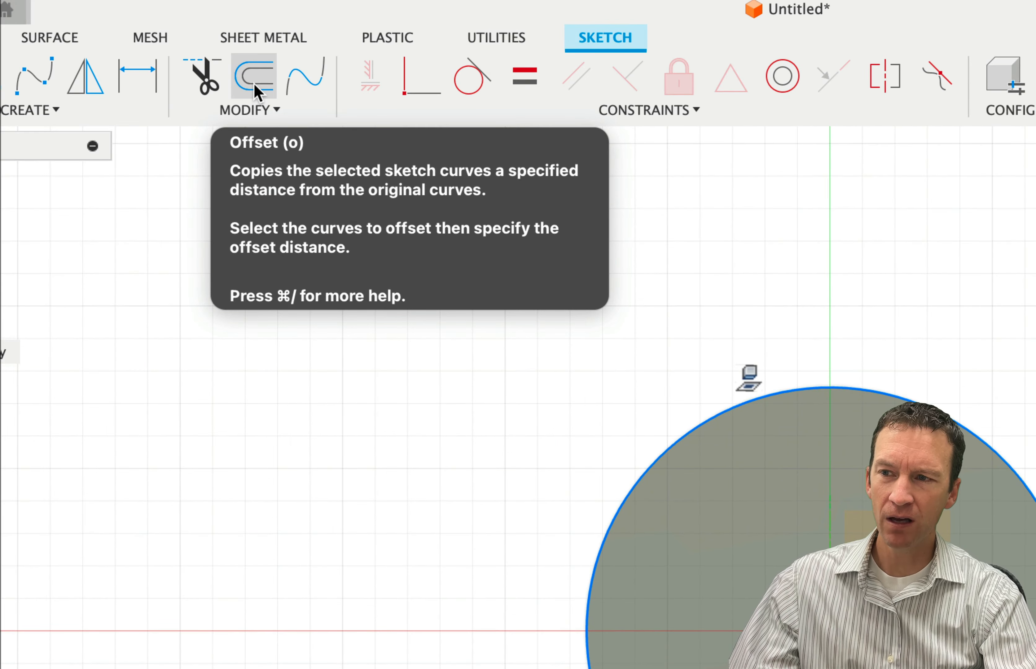
pyautogui.click(257, 92)
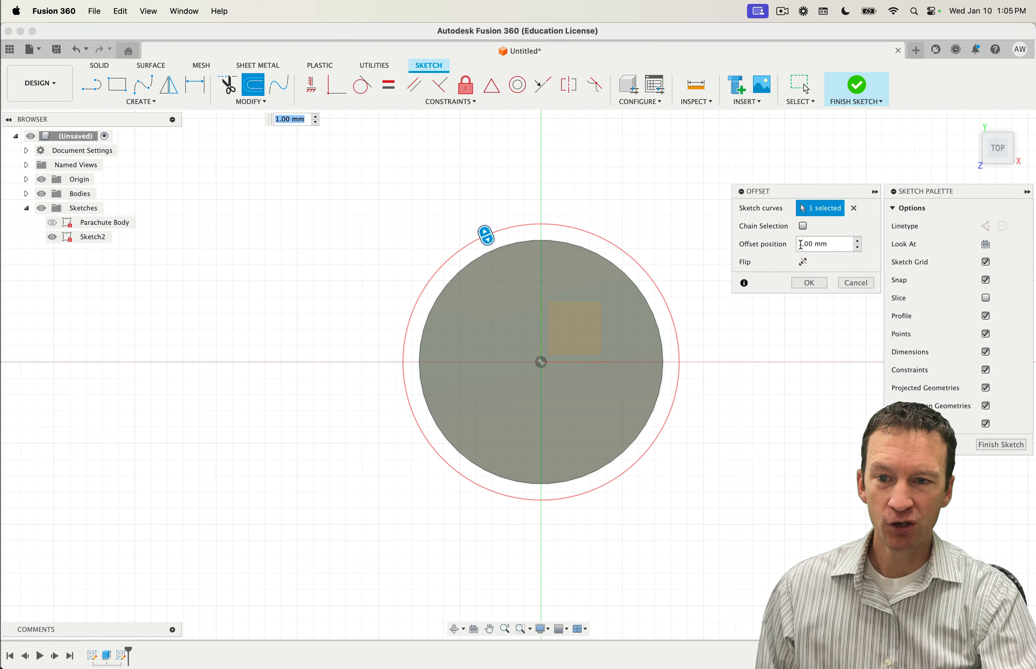
pyautogui.press('Left')
pyautogui.write('-')
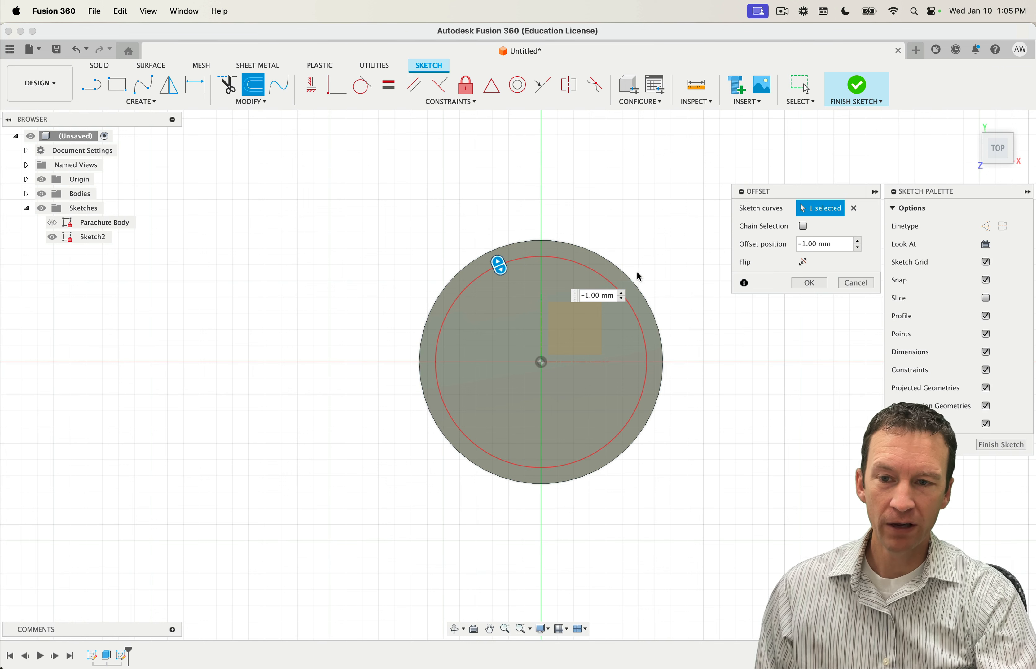
pyautogui.click(810, 284)
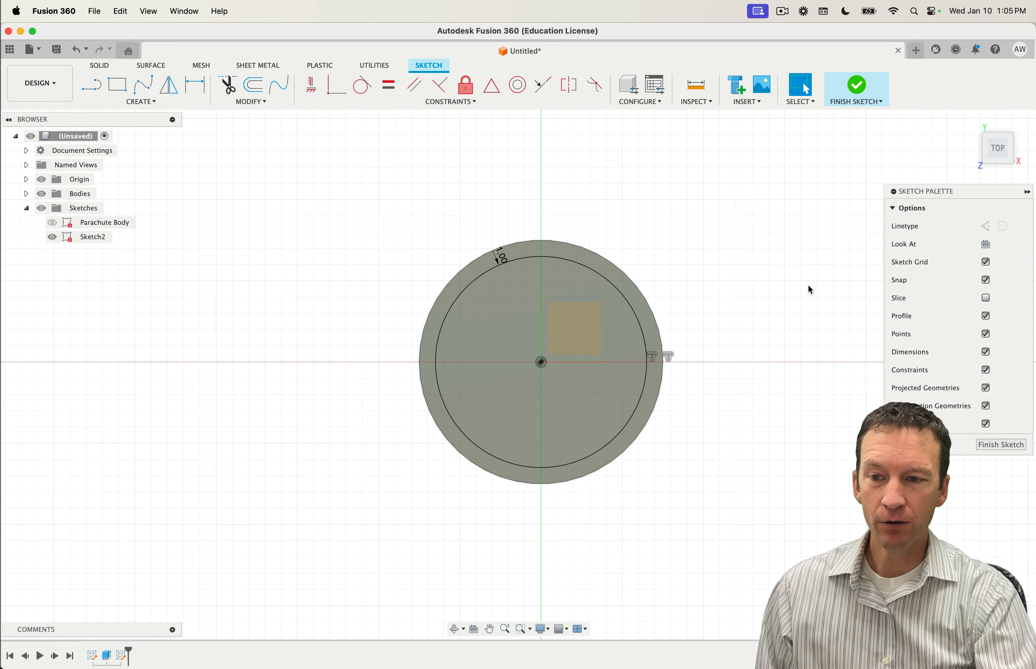
pyautogui.keyDown('shift'); pyautogui.moveTo(750, 430); pyautogui.dragTo(761, 399, button='middle'); pyautogui.keyUp('shift')
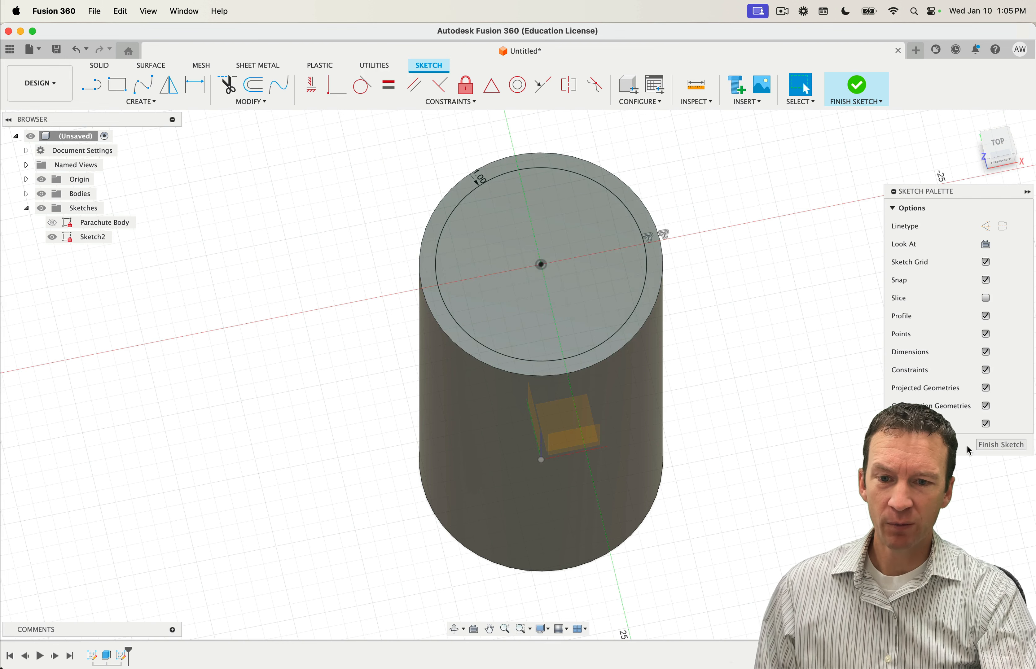
pyautogui.click(985, 448)
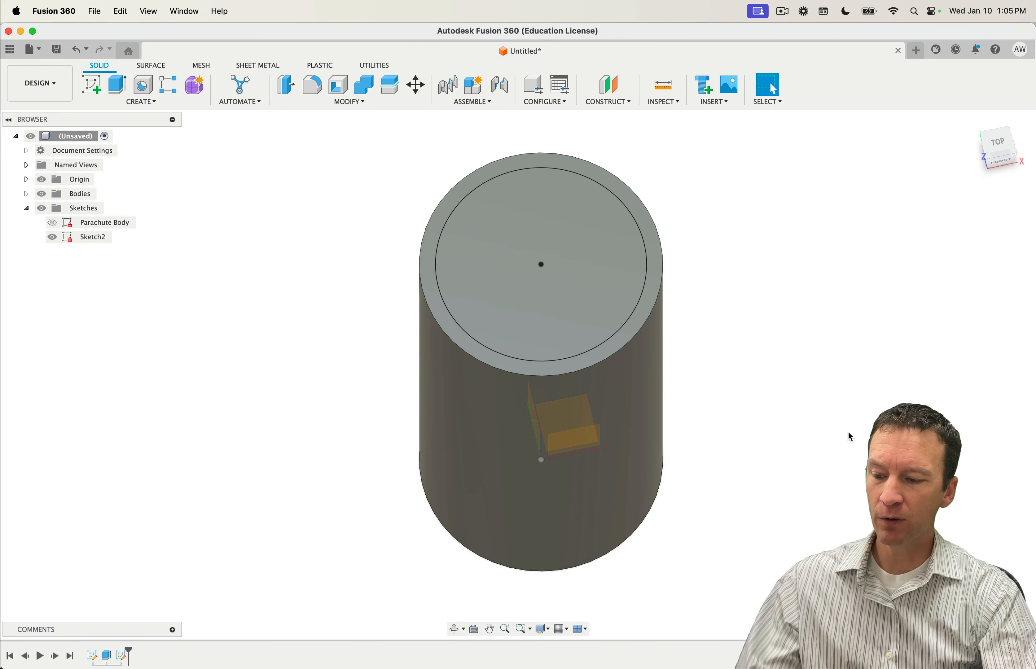
# Step: Set up an extrusion of the inner circle as a cut about 24 mm down into the cylinder
pyautogui.keyDown('shift'); pyautogui.moveTo(798, 441); pyautogui.dragTo(790, 401, button='middle'); pyautogui.keyUp('shift')
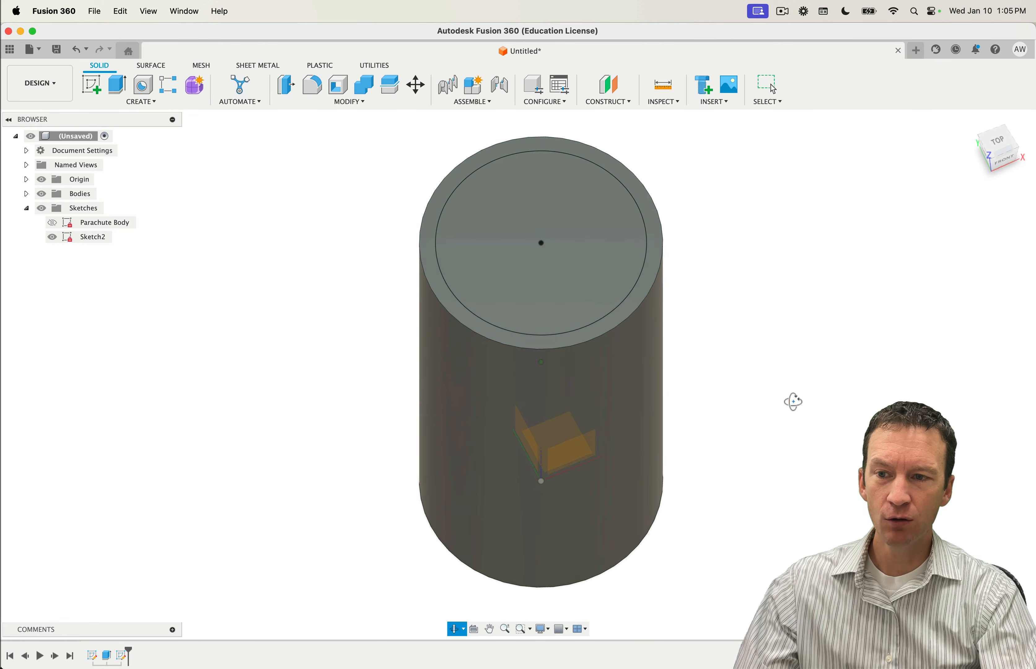
pyautogui.click(605, 250)
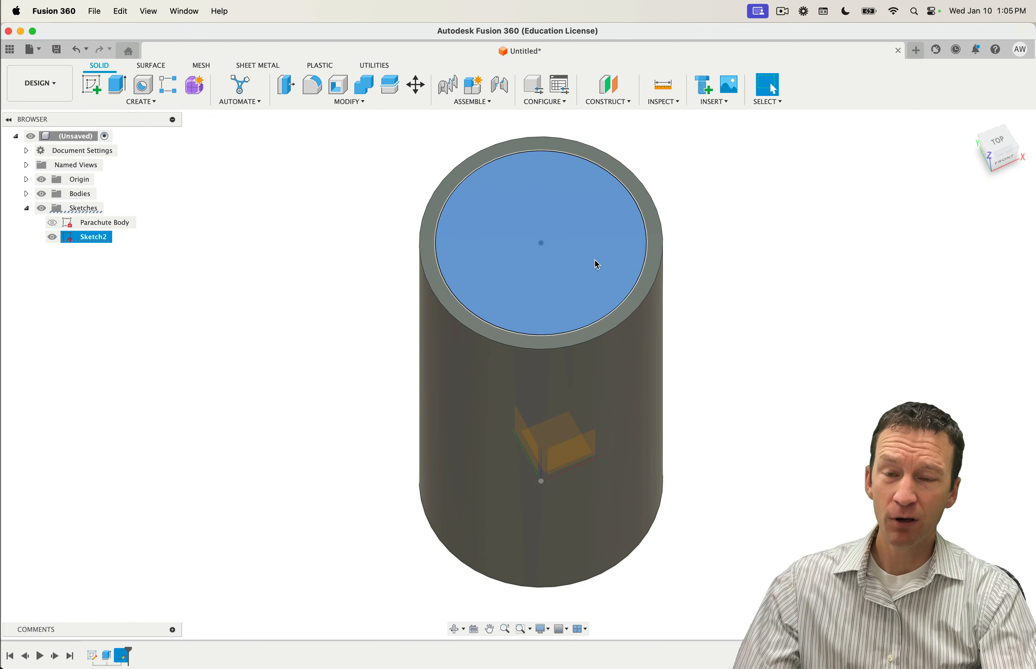
pyautogui.click(124, 88)
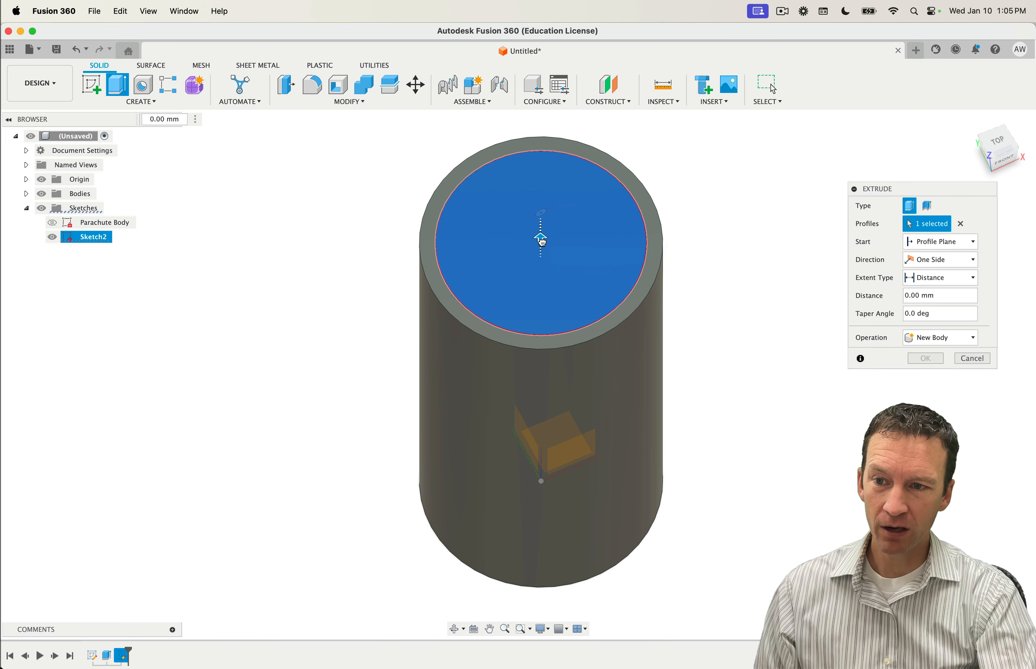
pyautogui.moveTo(540, 239); pyautogui.dragTo(559, 432)
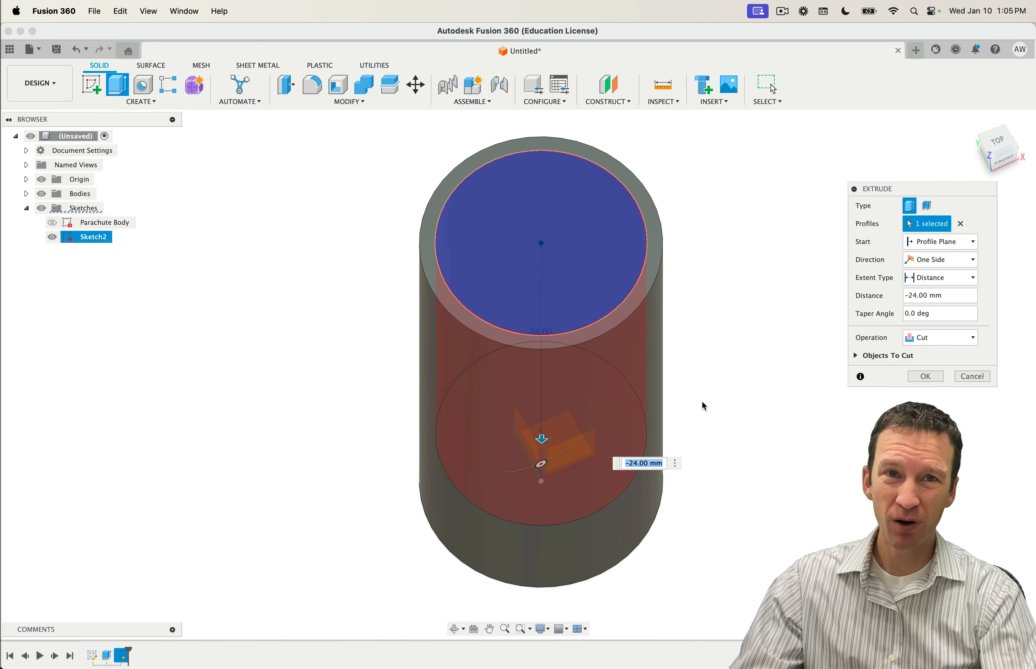
pyautogui.keyDown('shift'); pyautogui.moveTo(708, 413); pyautogui.dragTo(775, 409, button='middle'); pyautogui.keyUp('shift')
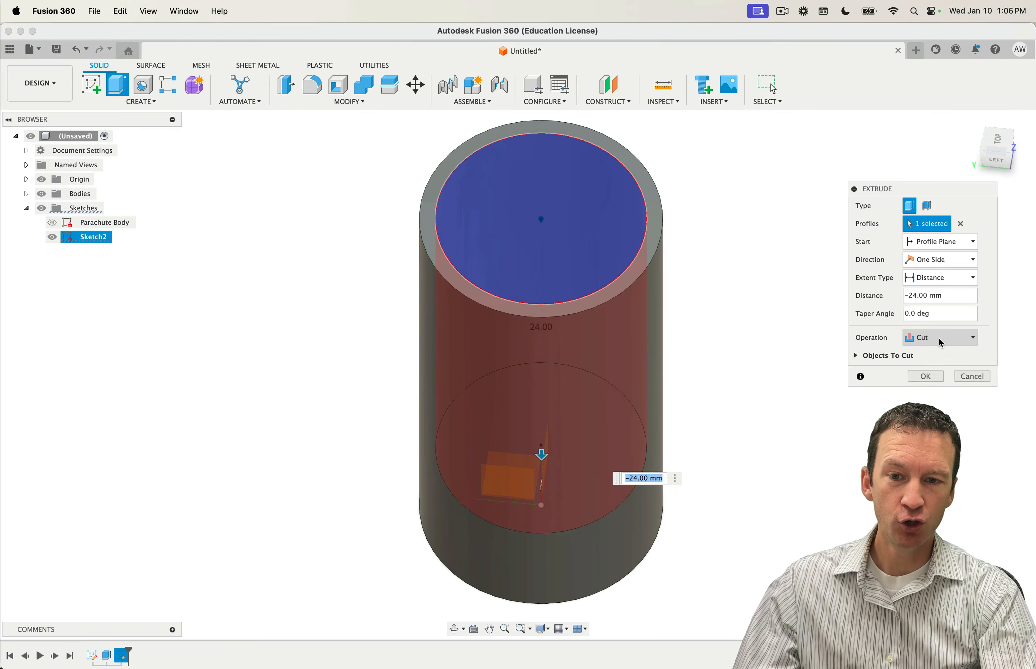
pyautogui.click(946, 335)
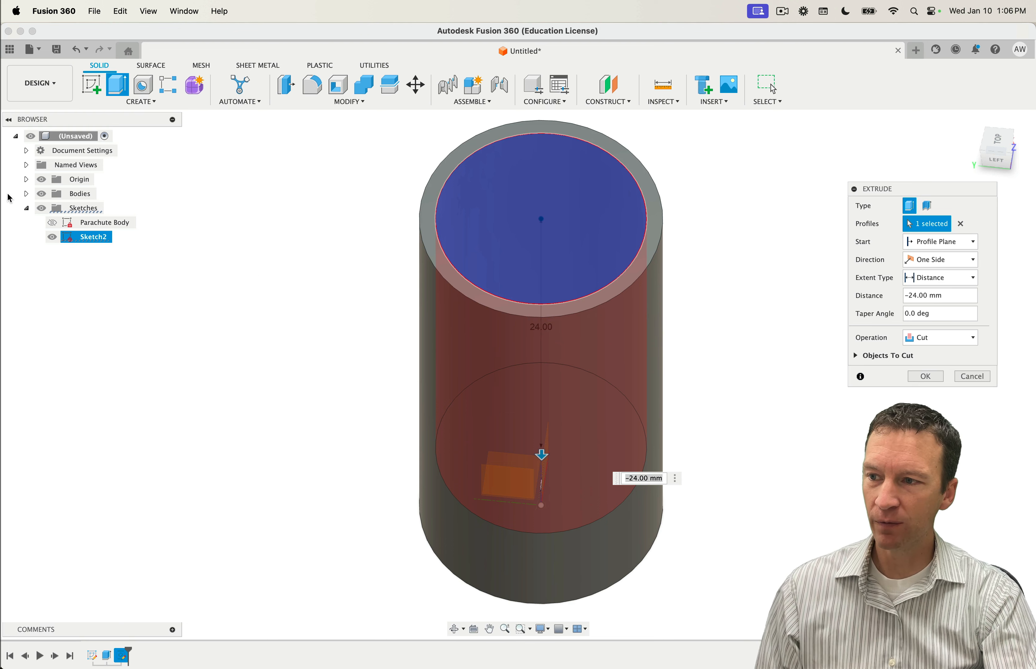
# Step: Expand the bodies and toggle Body1's visibility to compare how the extrusion operation behaves with and without it
pyautogui.click(26, 194)
pyautogui.click(53, 210)
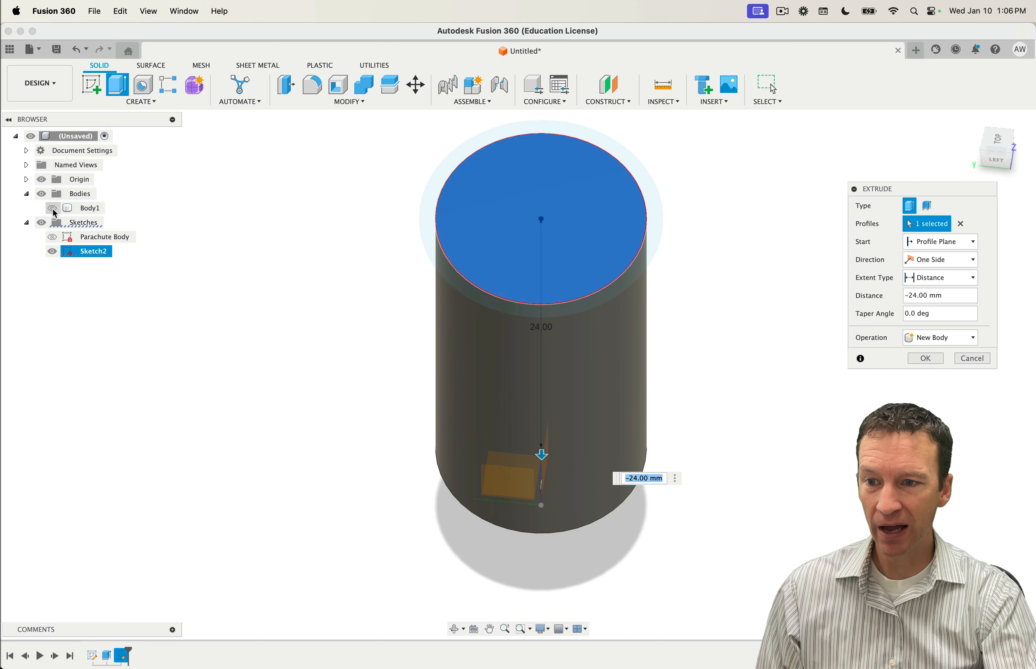
pyautogui.click(53, 210)
pyautogui.click(53, 209)
pyautogui.click(53, 209)
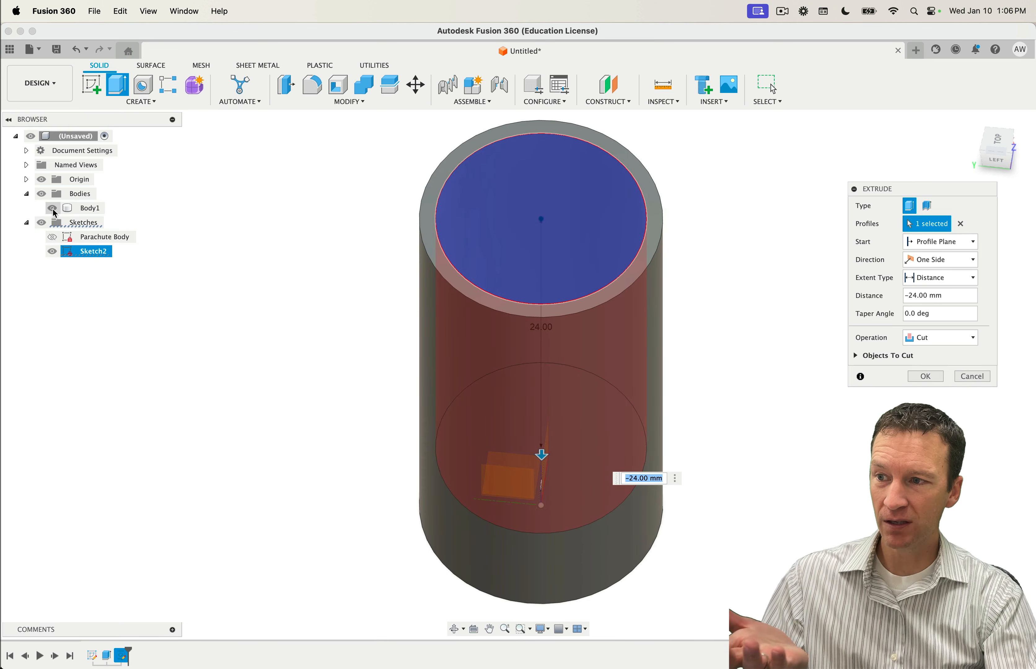
pyautogui.click(53, 210)
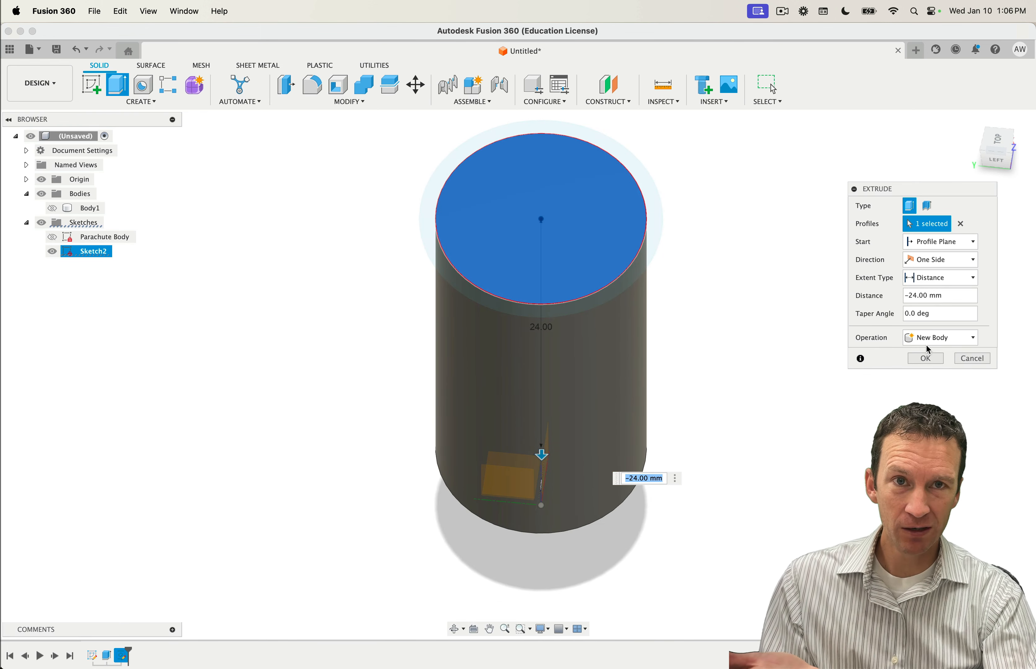
pyautogui.click(53, 209)
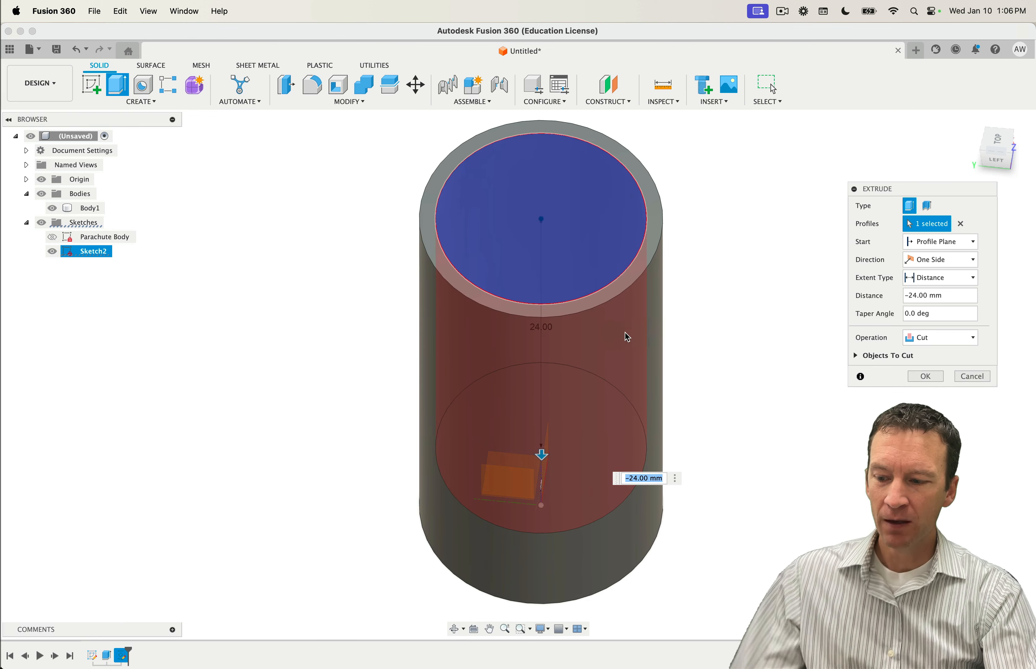
# Step: Set the cut depth to 29 mm downward and complete the cut that hollows the cylinder
pyautogui.keyDown('shift'); pyautogui.moveTo(711, 412); pyautogui.dragTo(720, 353, button='middle'); pyautogui.keyUp('shift')
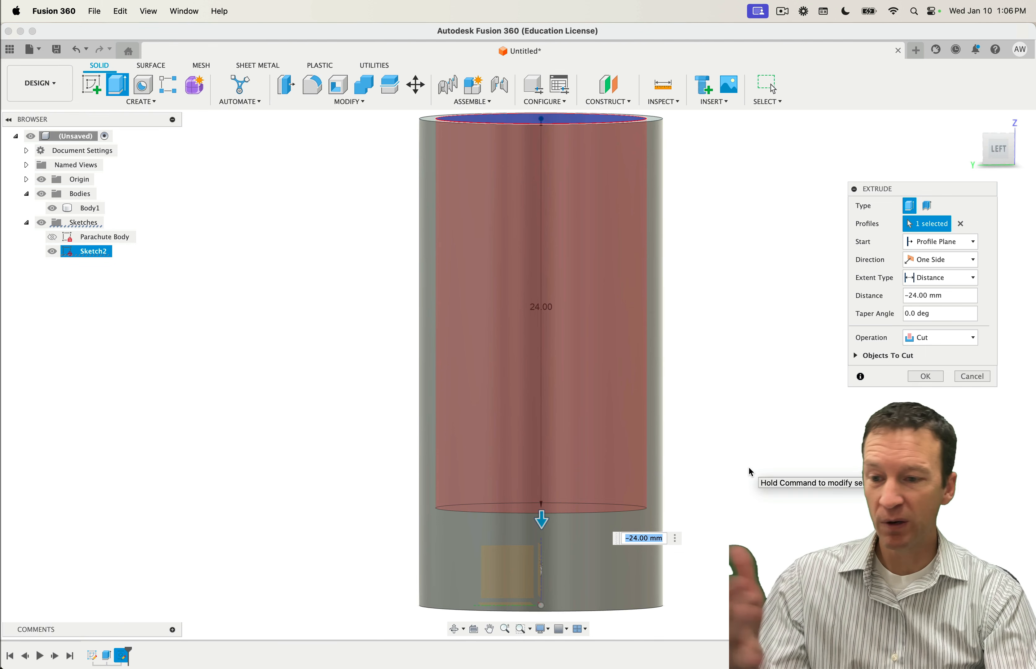
pyautogui.moveTo(729, 469)
pyautogui.mouseDown(button='middle')
pyautogui.moveTo(728, 449)
pyautogui.moveTo(735, 469)
pyautogui.mouseUp(button='middle')
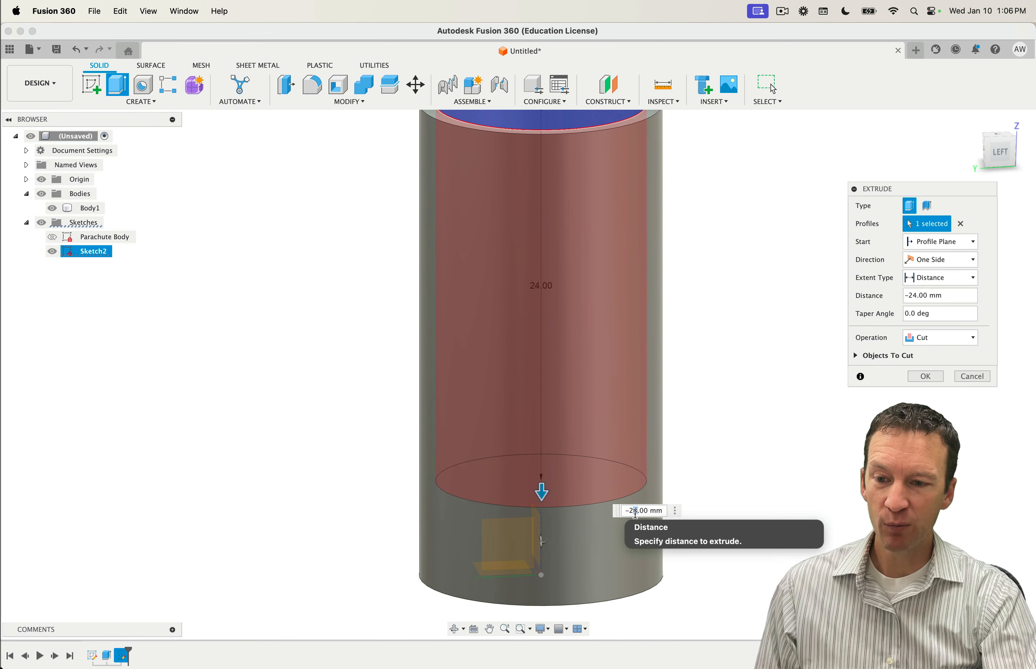
pyautogui.moveTo(638, 514); pyautogui.dragTo(633, 513)
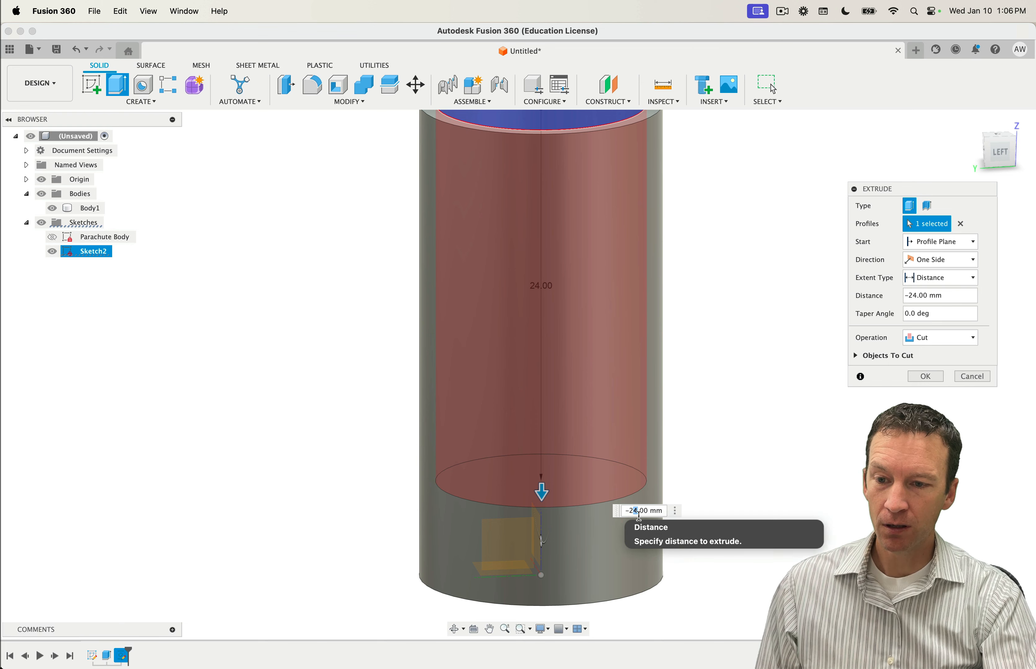
pyautogui.write('9')
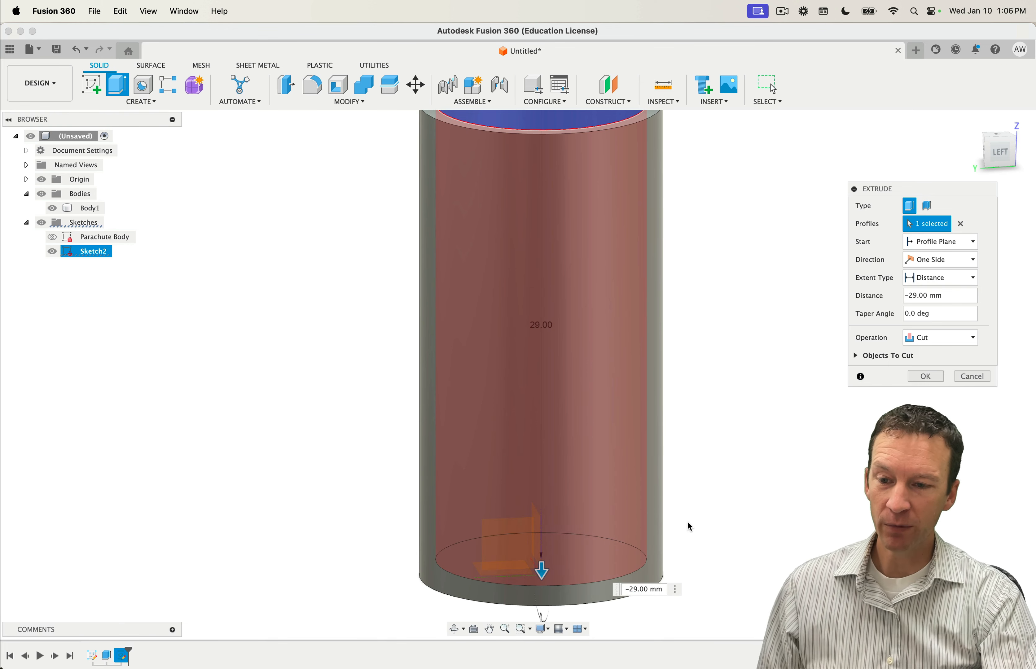
pyautogui.press('Return')
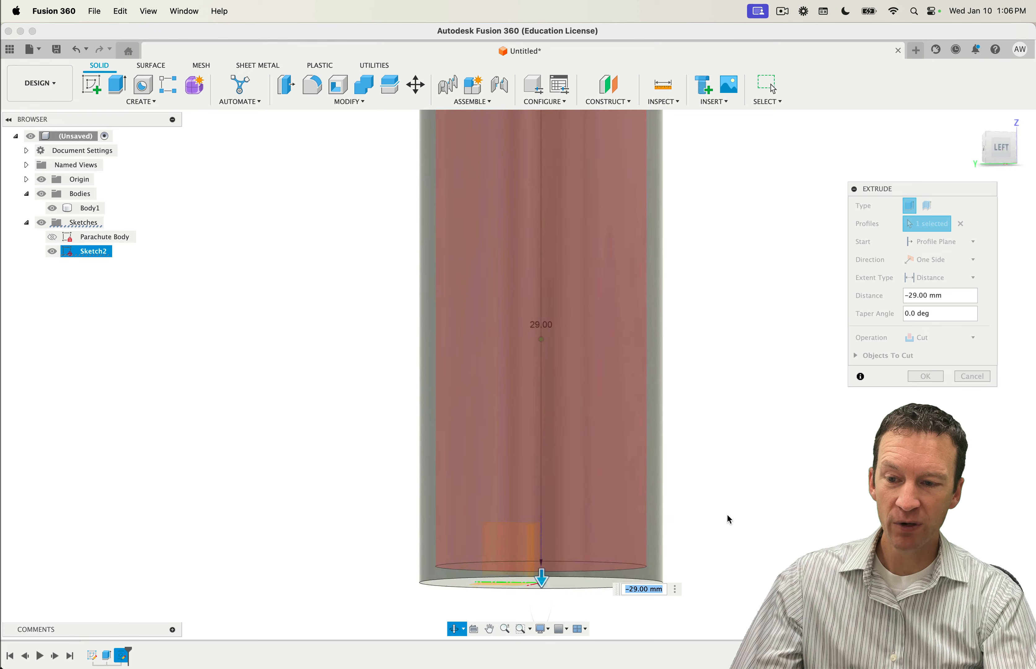
pyautogui.keyDown('shift'); pyautogui.moveTo(726, 513); pyautogui.dragTo(742, 545, button='middle'); pyautogui.keyUp('shift')
pyautogui.scroll(-3, 740, 478)
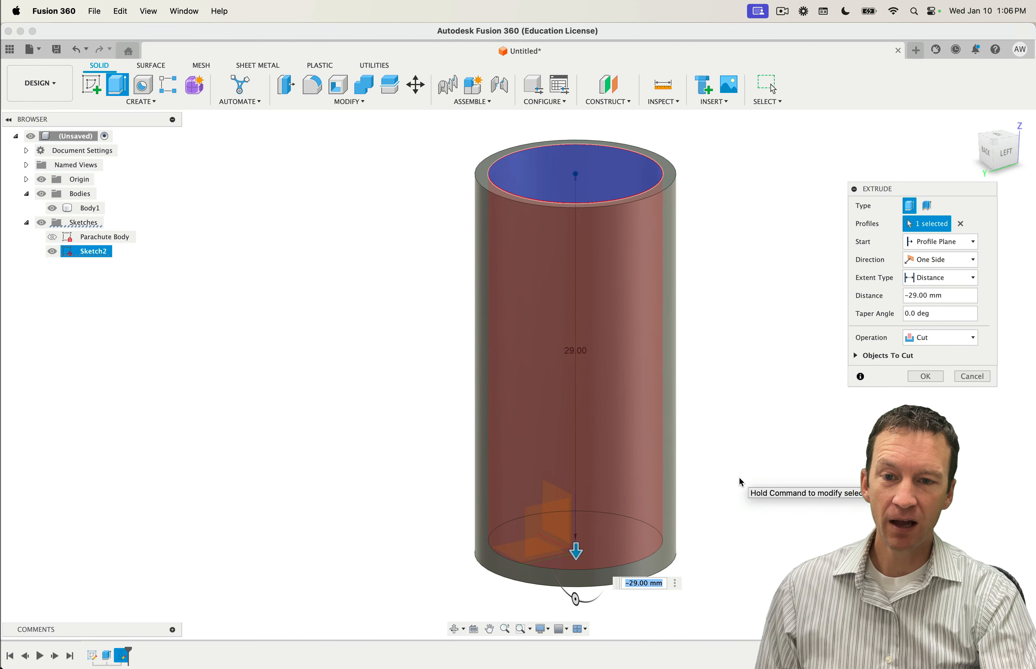
pyautogui.moveTo(730, 460); pyautogui.dragTo(691, 457, button='middle')
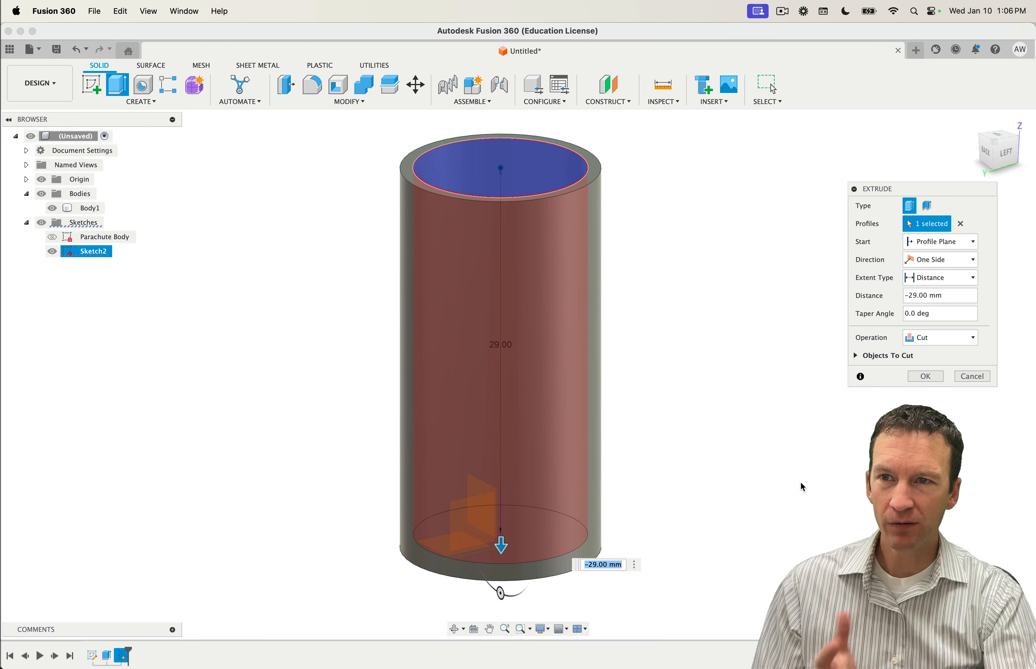
pyautogui.click(925, 376)
# Step: Edit the original cylinder extrusion and set its distance to 36 mm
pyautogui.keyDown('shift'); pyautogui.moveTo(805, 471); pyautogui.dragTo(775, 430, button='middle'); pyautogui.keyUp('shift')
pyautogui.click(532, 273)
pyautogui.click(715, 478)
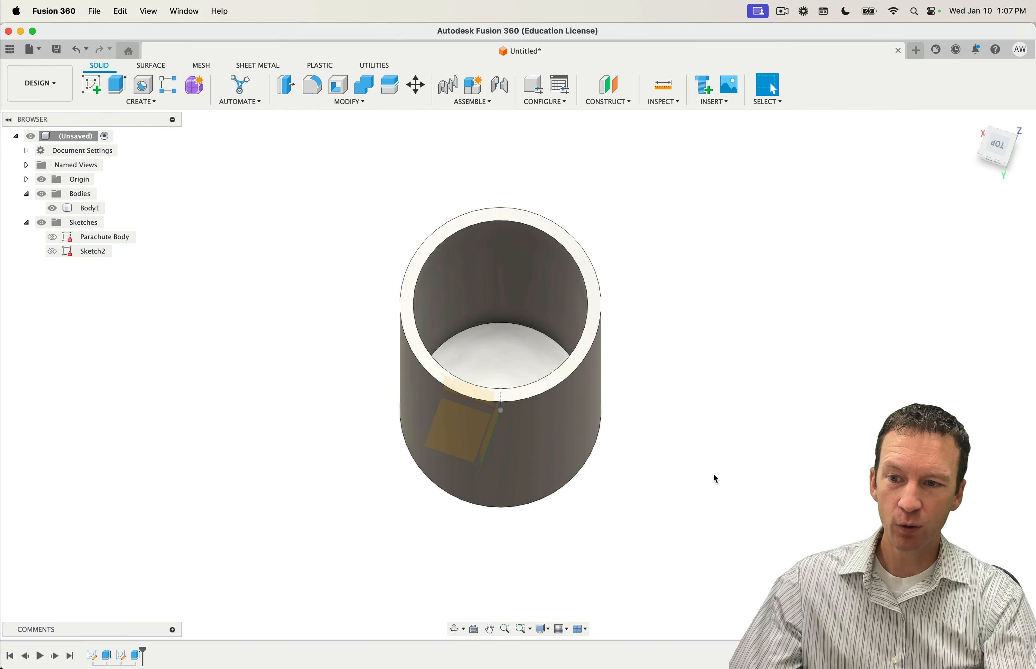
pyautogui.keyDown('shift'); pyautogui.moveTo(715, 478); pyautogui.dragTo(738, 480, button='middle'); pyautogui.keyUp('shift')
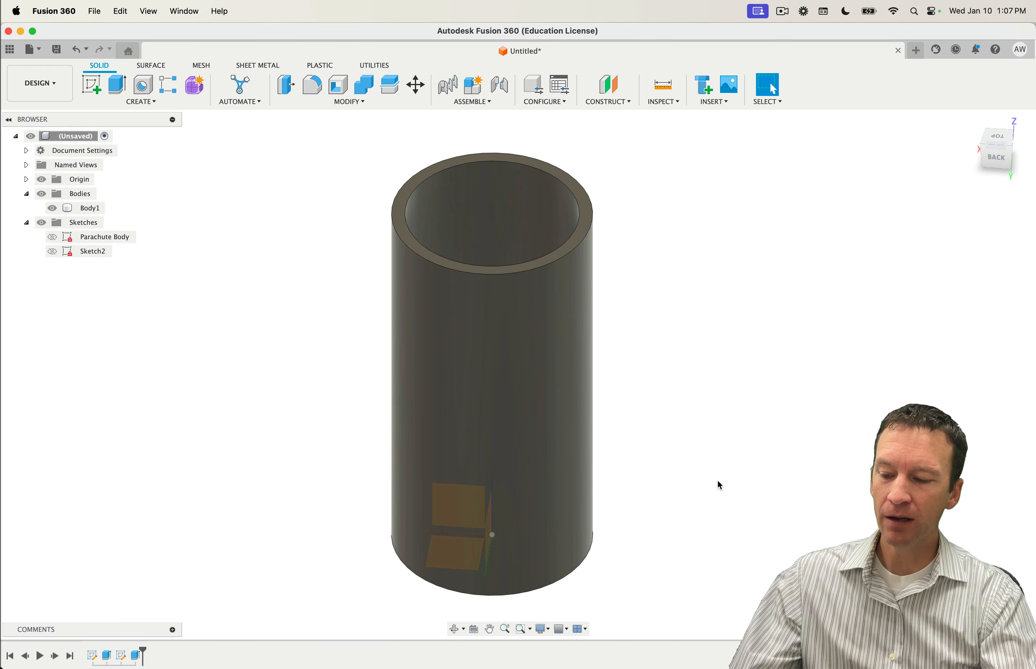
pyautogui.keyDown('shift'); pyautogui.moveTo(717, 481); pyautogui.dragTo(706, 448, button='middle'); pyautogui.keyUp('shift')
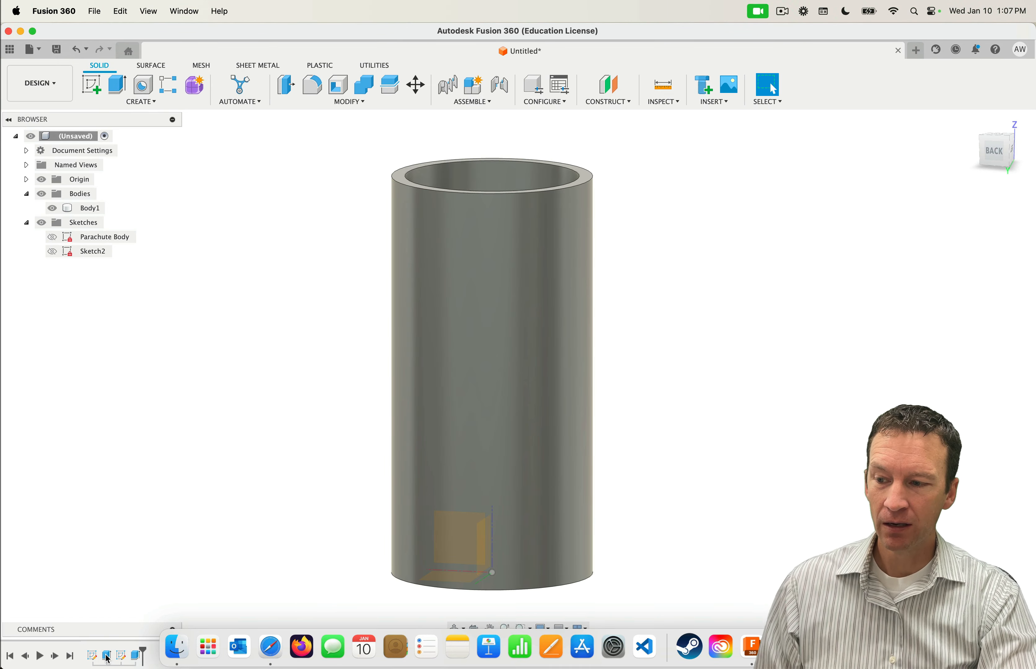
pyautogui.doubleClick(107, 656)
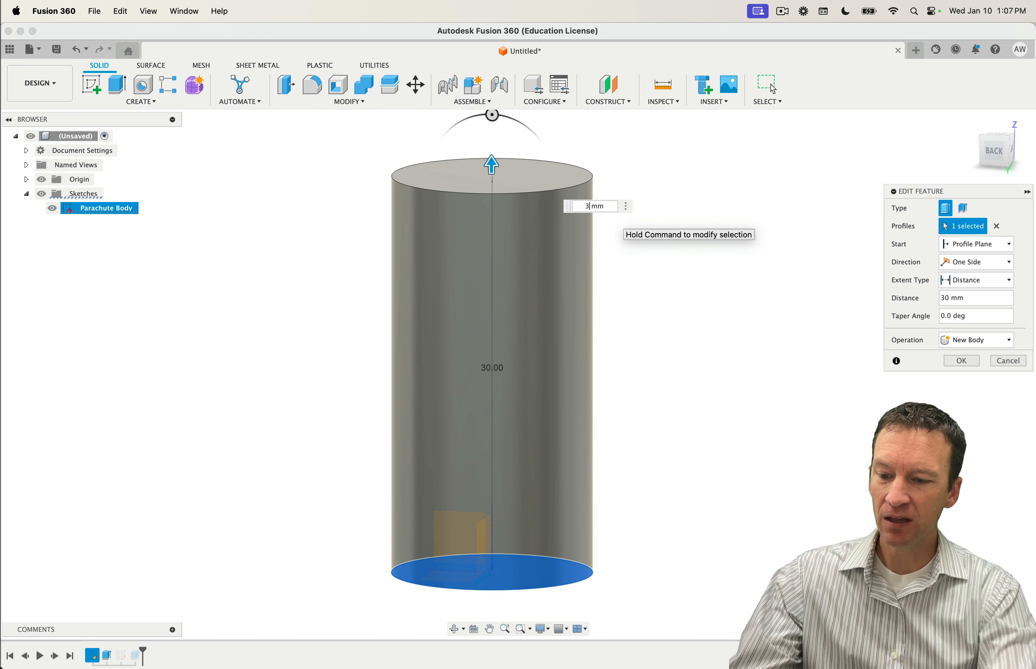
pyautogui.write('36')
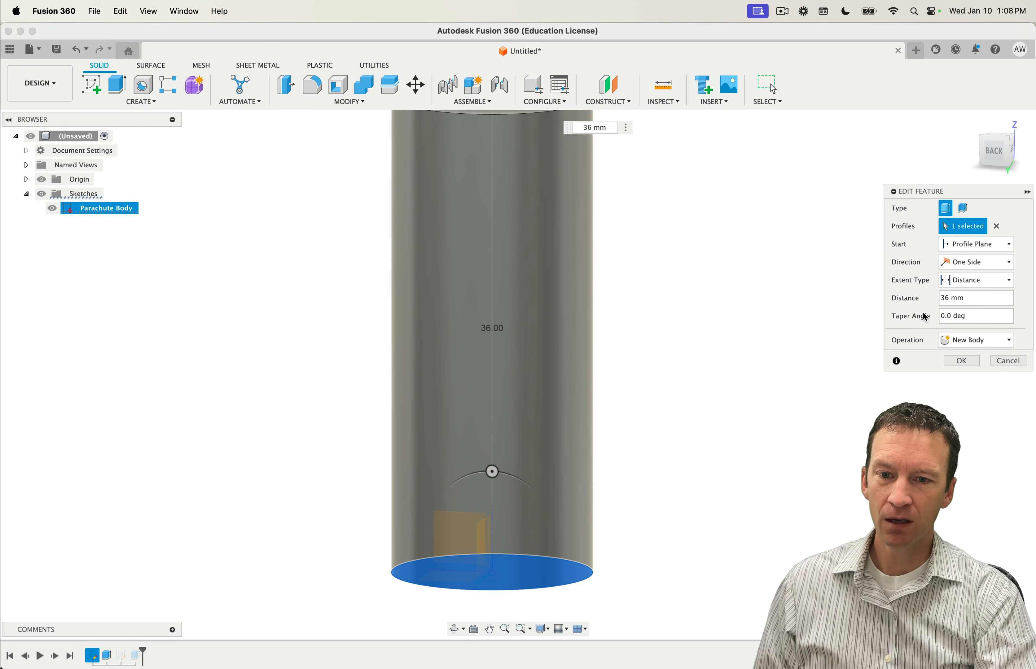
pyautogui.click(959, 361)
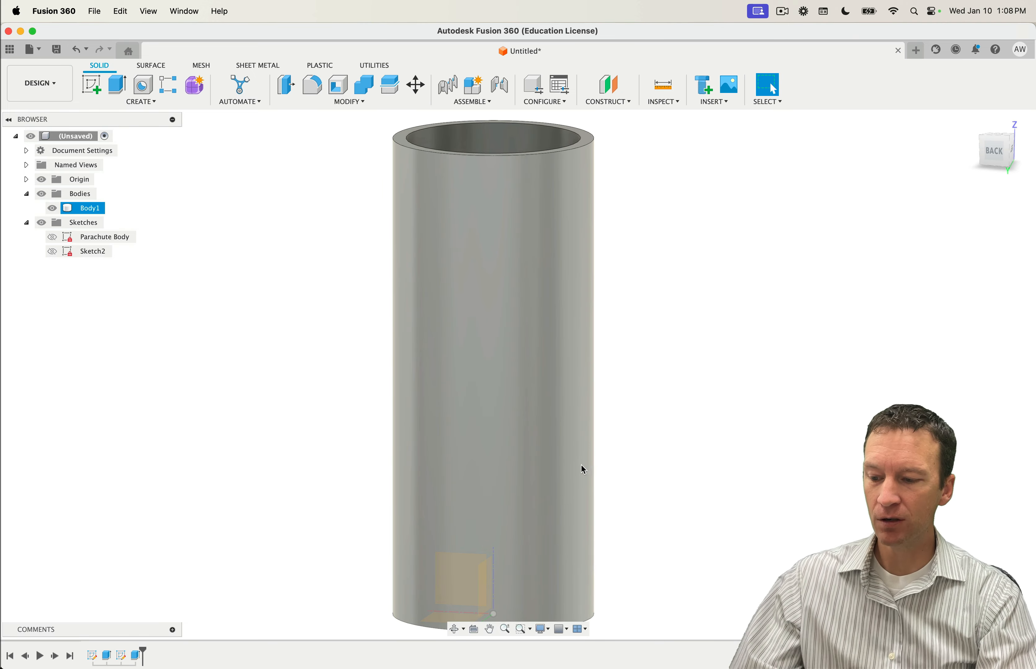
# Step: Create a section analysis of the hollow cylinder on the vertical YZ origin plane at 0 mm distance
pyautogui.keyDown('shift'); pyautogui.moveTo(658, 361); pyautogui.dragTo(664, 423, button='middle'); pyautogui.keyUp('shift')
pyautogui.keyDown('shift'); pyautogui.moveTo(548, 354); pyautogui.dragTo(645, 395, button='middle'); pyautogui.keyUp('shift')
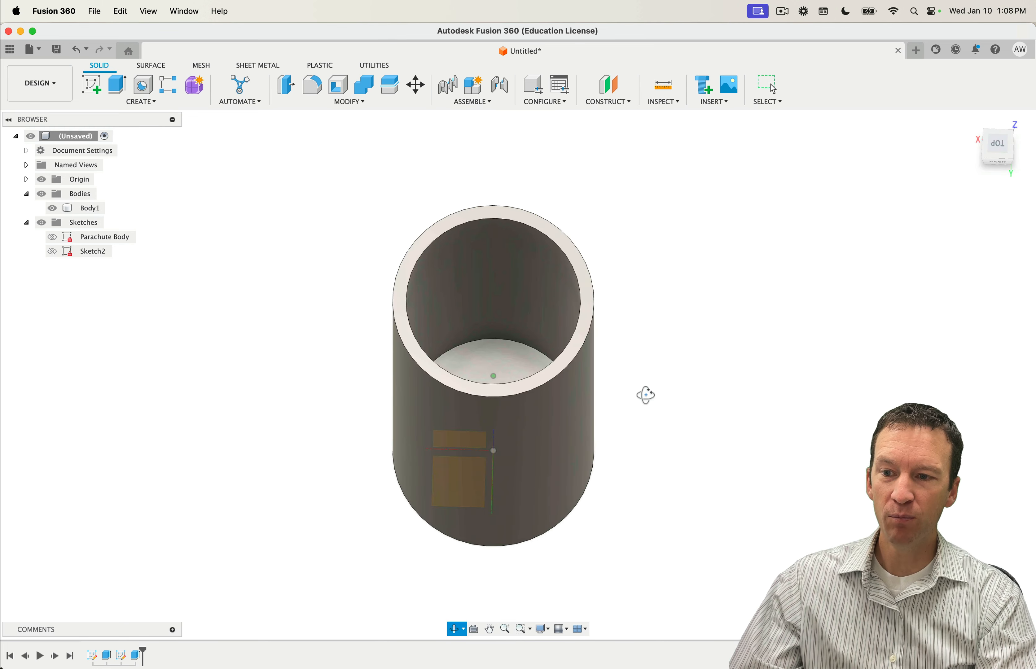
pyautogui.keyDown('shift'); pyautogui.moveTo(650, 457); pyautogui.dragTo(657, 389, button='middle'); pyautogui.keyUp('shift')
pyautogui.scroll(-3, 654, 415)
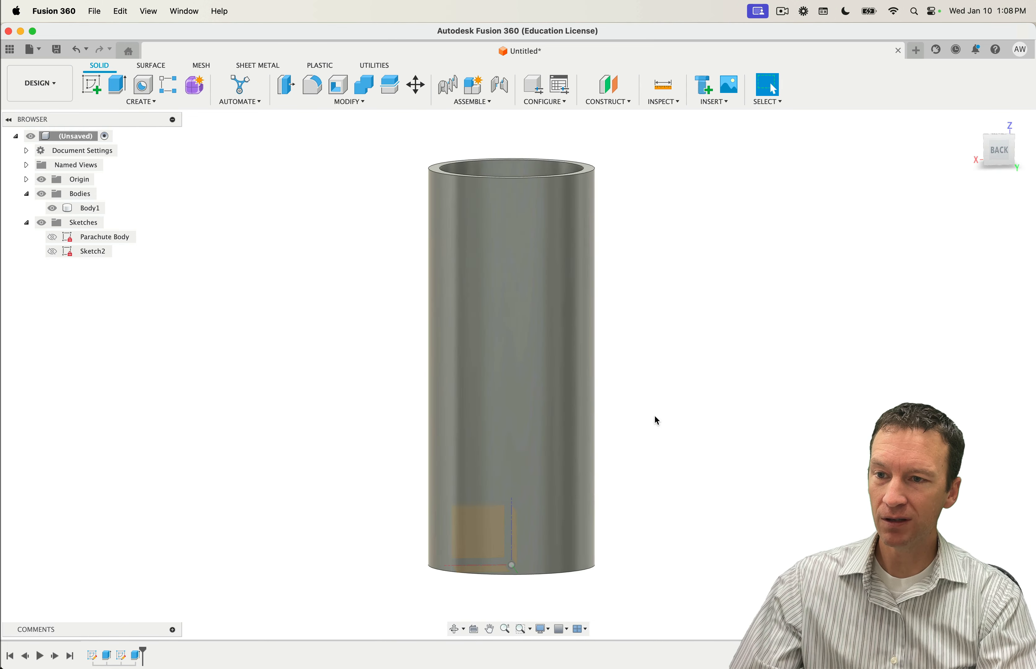
pyautogui.keyDown('shift'); pyautogui.moveTo(669, 396); pyautogui.dragTo(668, 403, button='middle'); pyautogui.keyUp('shift')
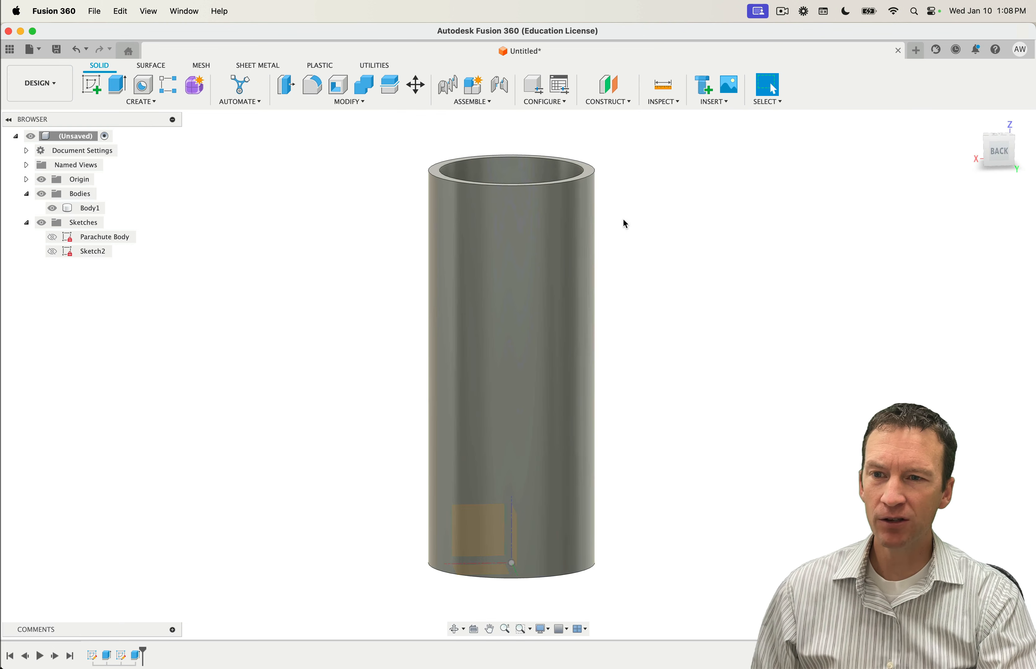
pyautogui.click(675, 103)
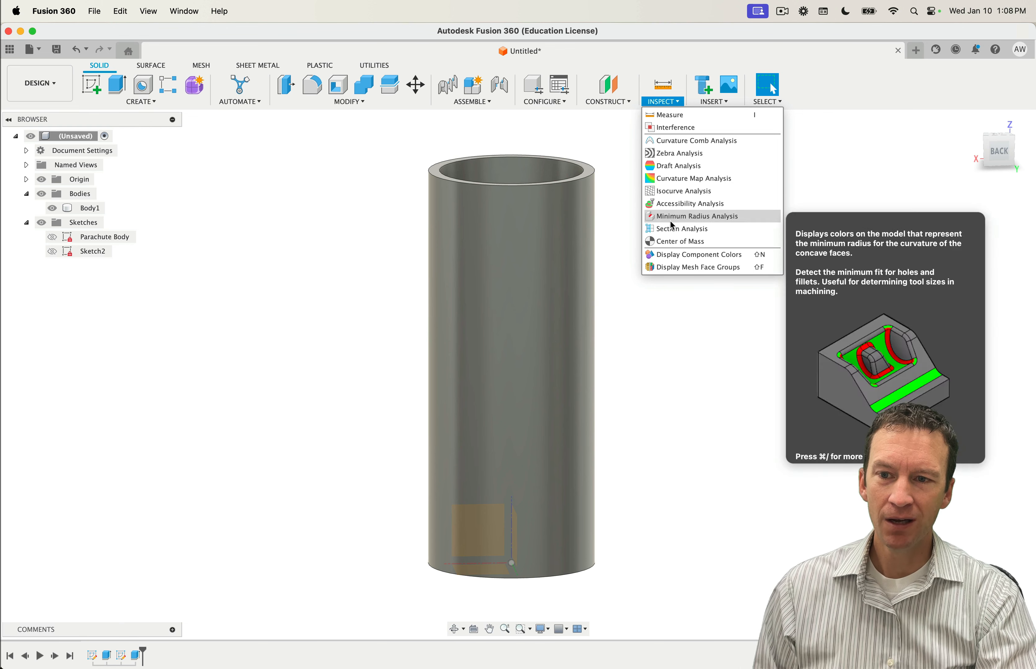
pyautogui.click(672, 228)
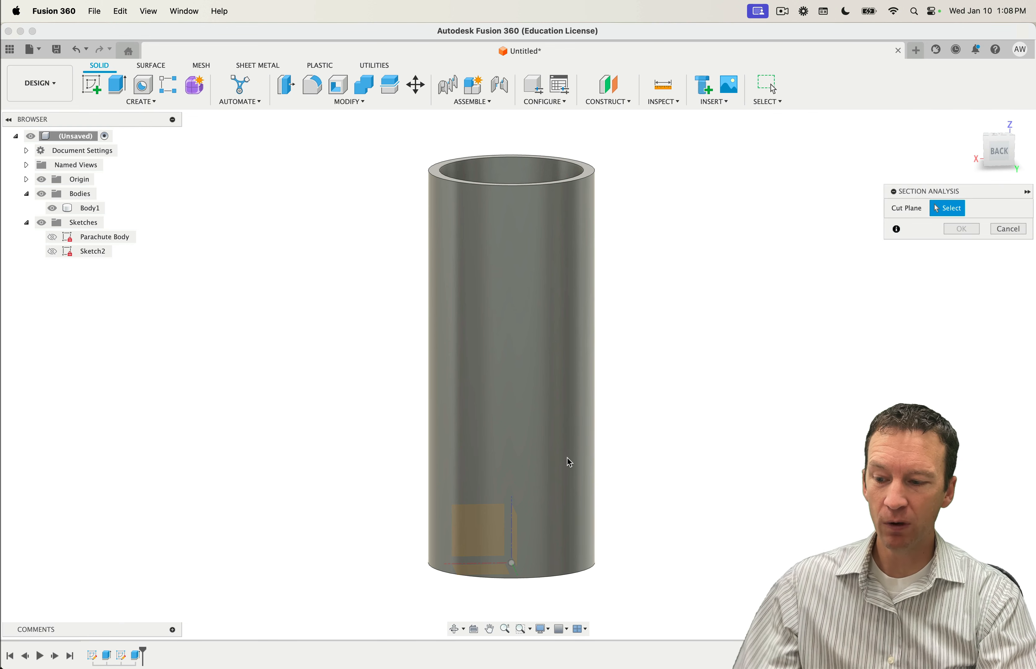
pyautogui.keyDown('shift'); pyautogui.moveTo(666, 479); pyautogui.dragTo(622, 499, button='middle'); pyautogui.keyUp('shift')
pyautogui.click(499, 541)
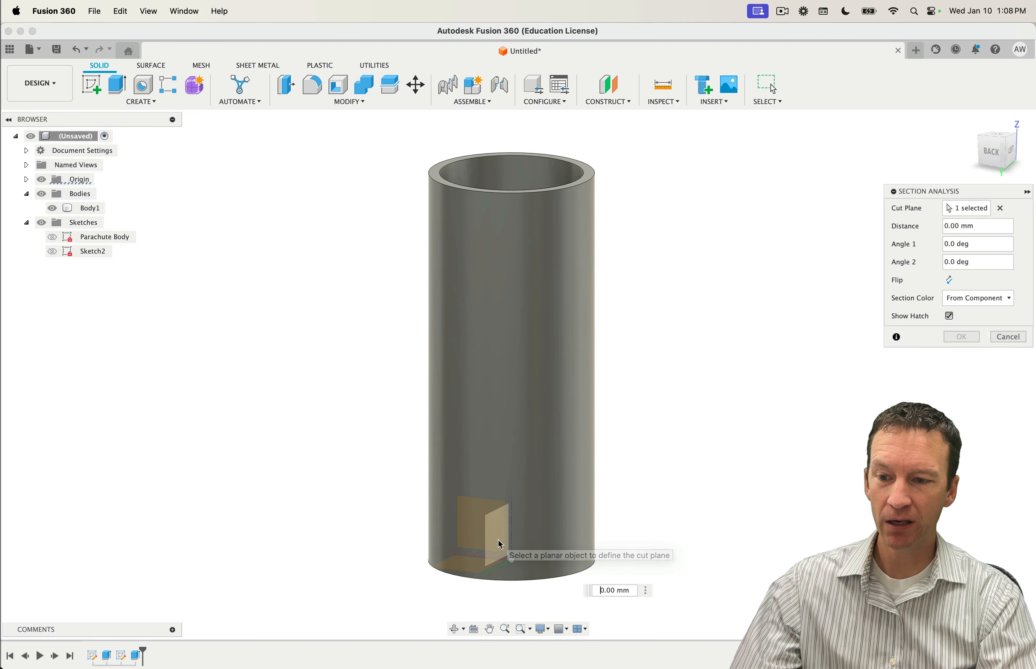
pyautogui.keyDown('shift'); pyautogui.moveTo(784, 514); pyautogui.dragTo(808, 510, button='middle'); pyautogui.keyUp('shift')
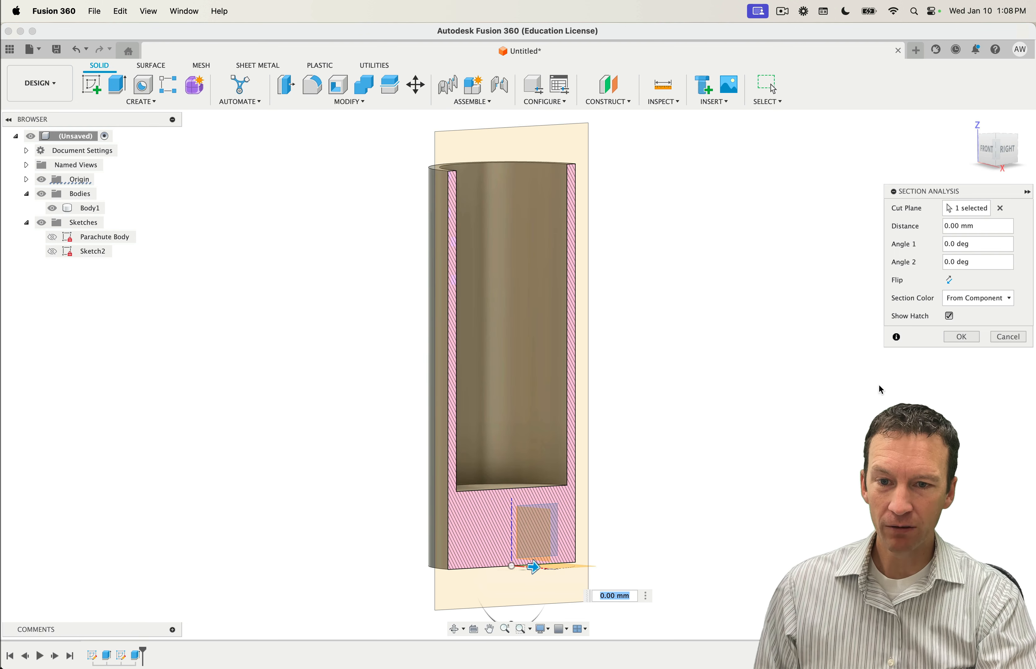
pyautogui.click(952, 337)
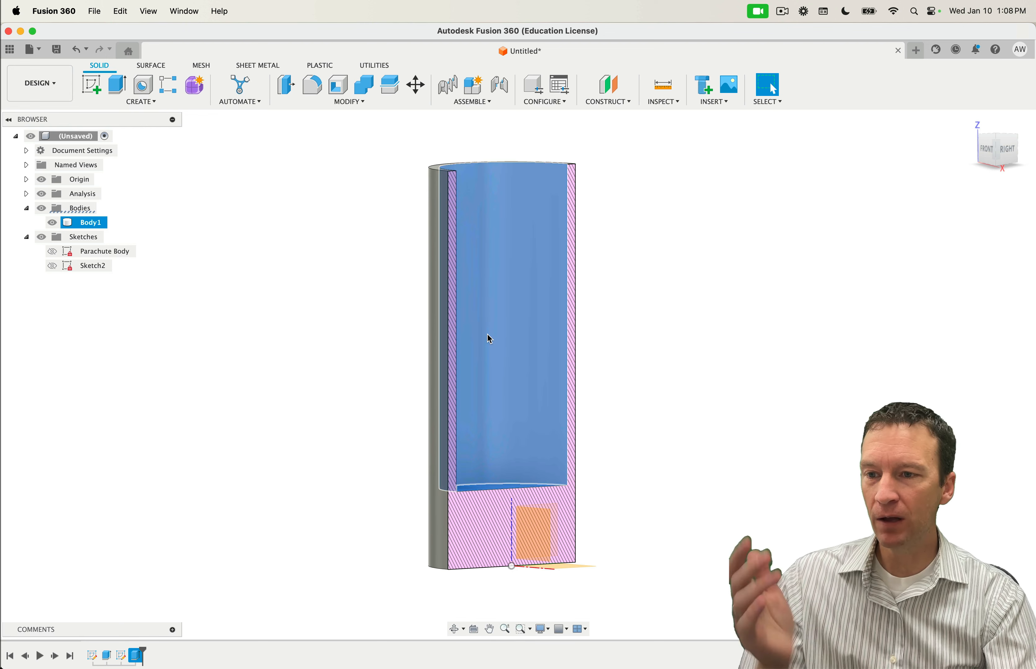
# Step: Try a downward distance of 35 mm for the cut that hollows the cylinder, and undo that edit
pyautogui.click(137, 656)
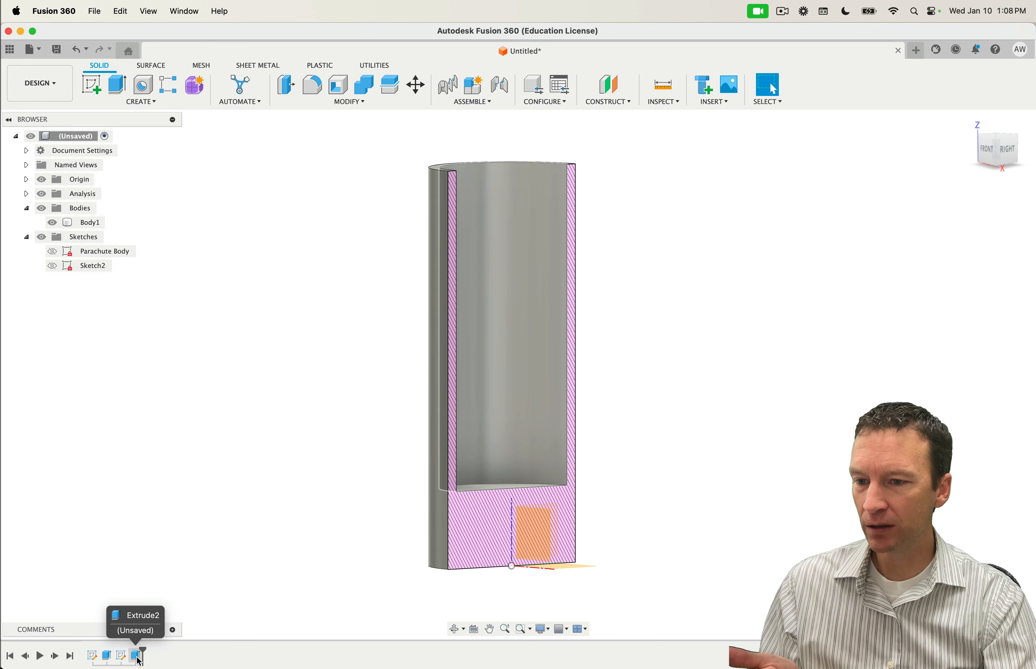
pyautogui.doubleClick(137, 656)
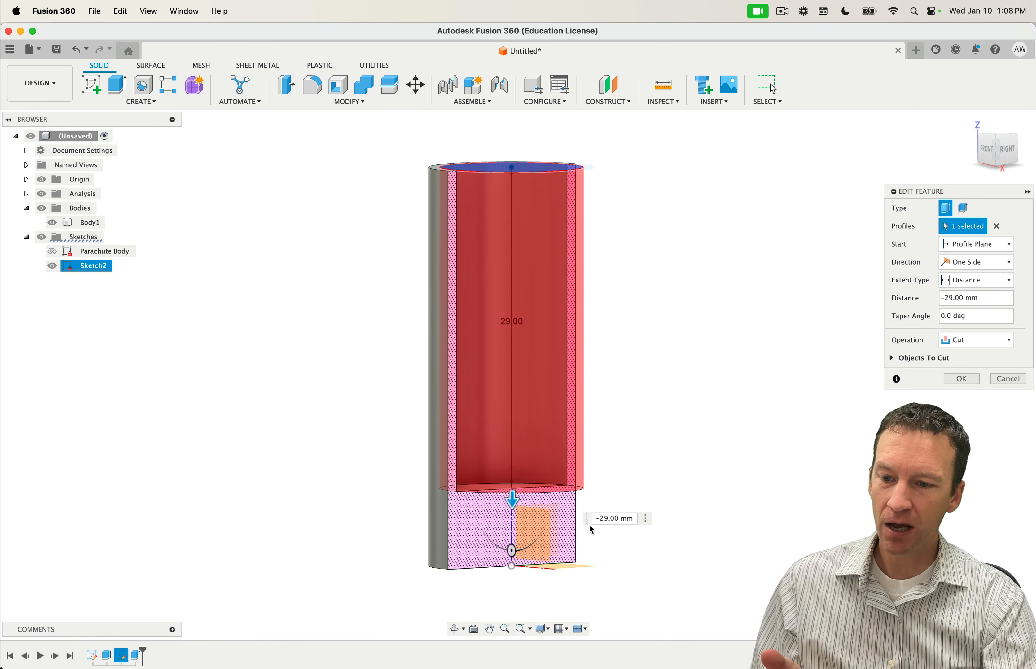
pyautogui.doubleClick(601, 521)
pyautogui.write('35')
pyautogui.press('Return')
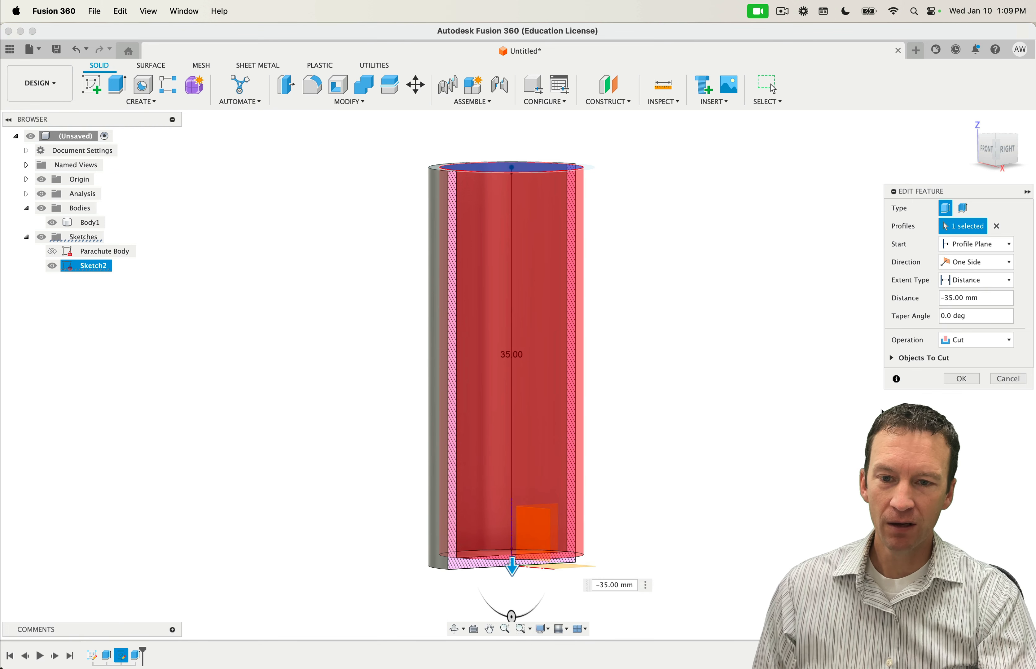
pyautogui.click(962, 380)
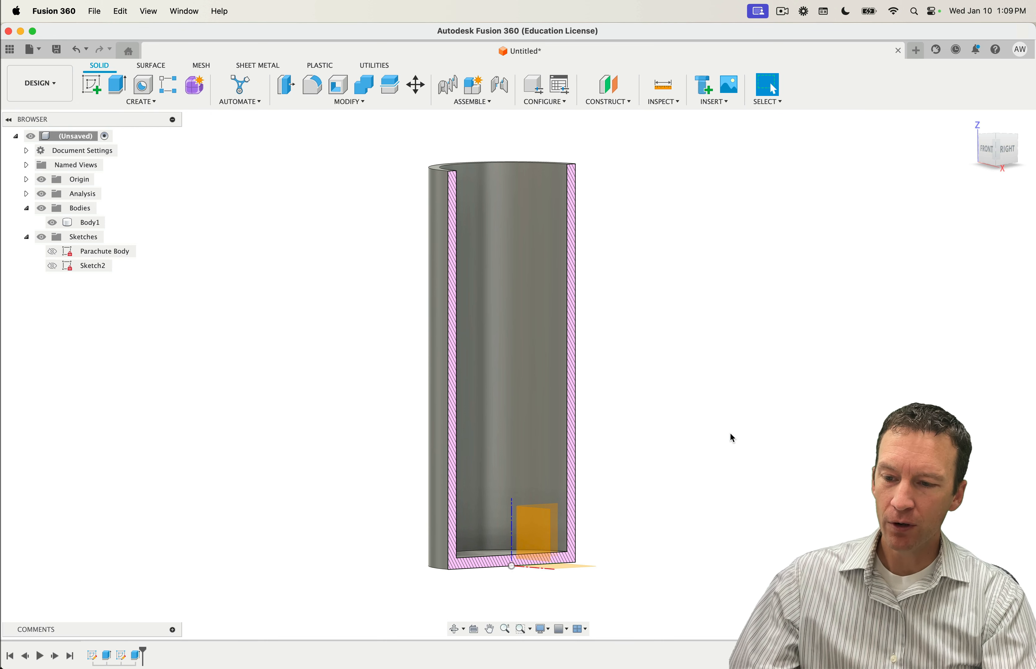
pyautogui.press('super+z')
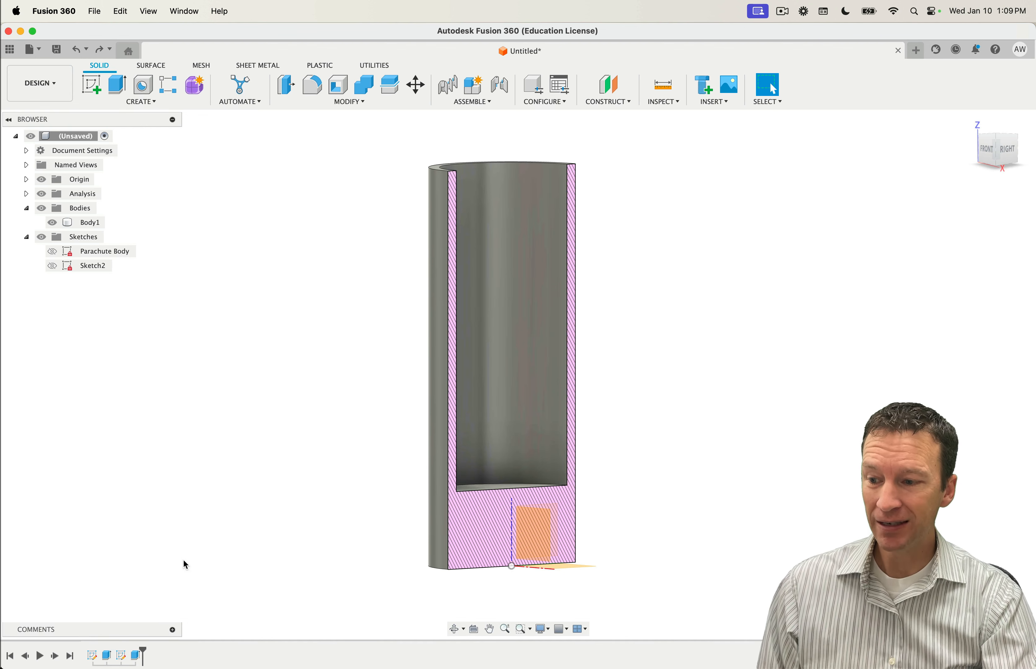
# Step: Edit the hollowing cut to extend to the cylinder's bottom face as a To Object extent with a -1 mm offset
pyautogui.doubleClick(139, 657)
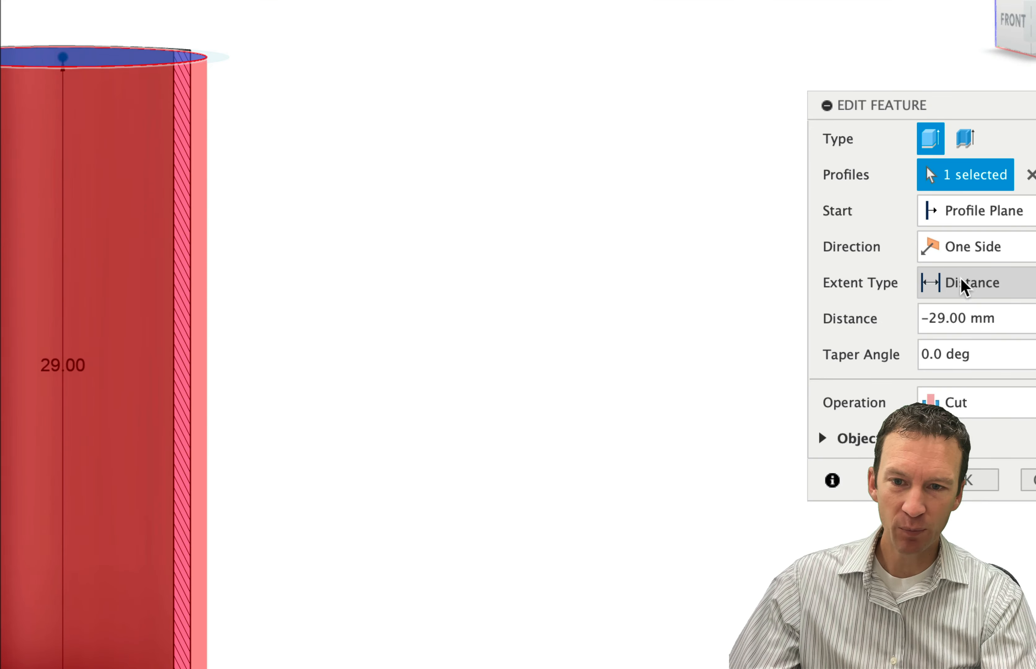
pyautogui.click(974, 291)
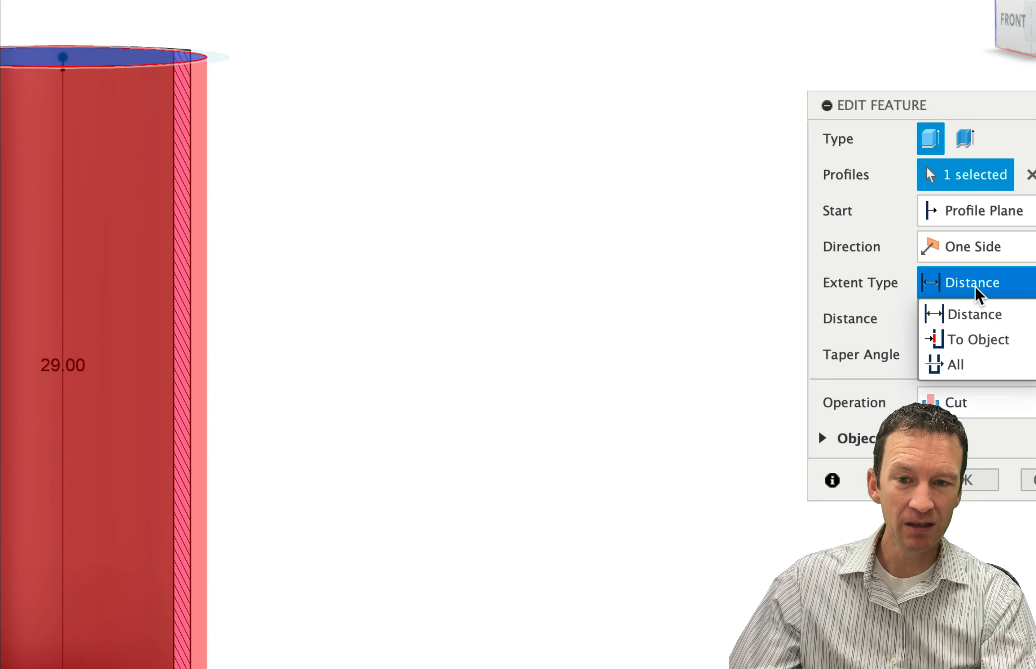
pyautogui.click(972, 340)
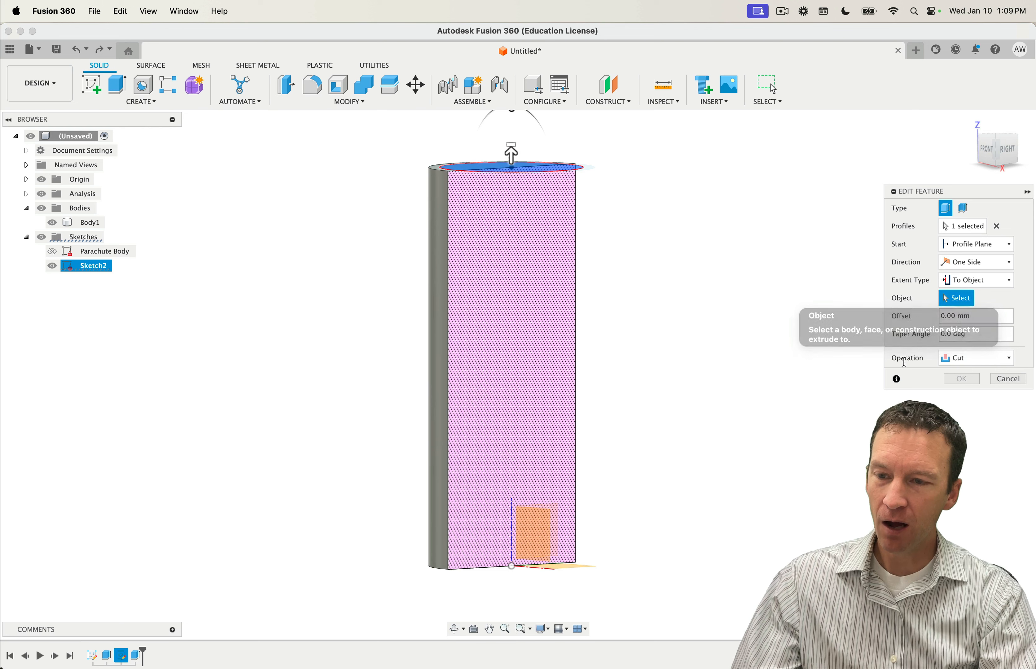
pyautogui.keyDown('shift'); pyautogui.moveTo(782, 423); pyautogui.dragTo(786, 349, button='middle'); pyautogui.keyUp('shift')
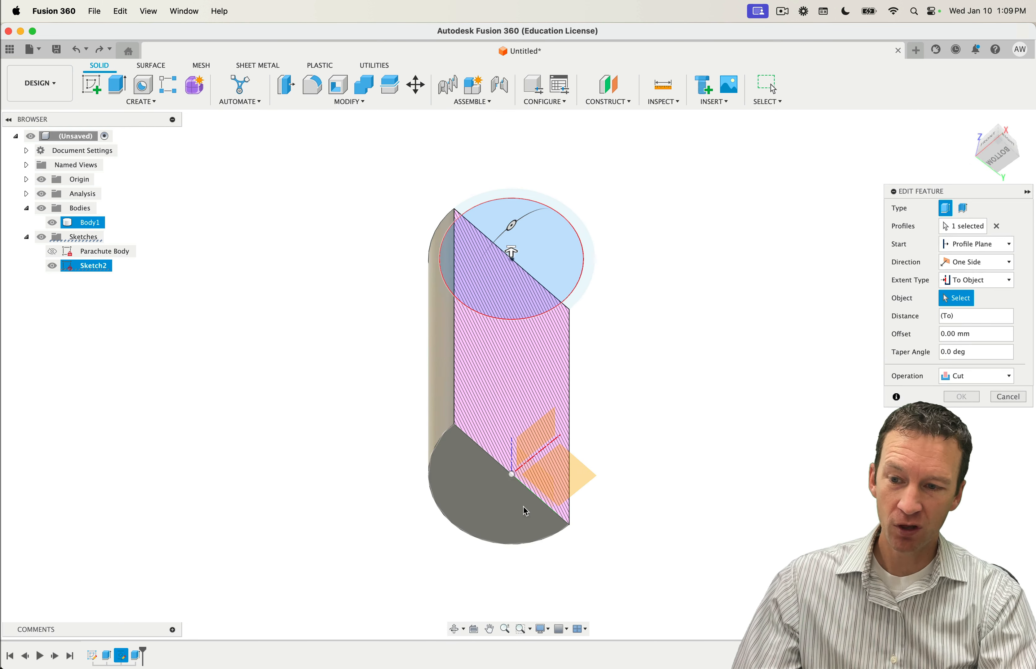
pyautogui.click(497, 501)
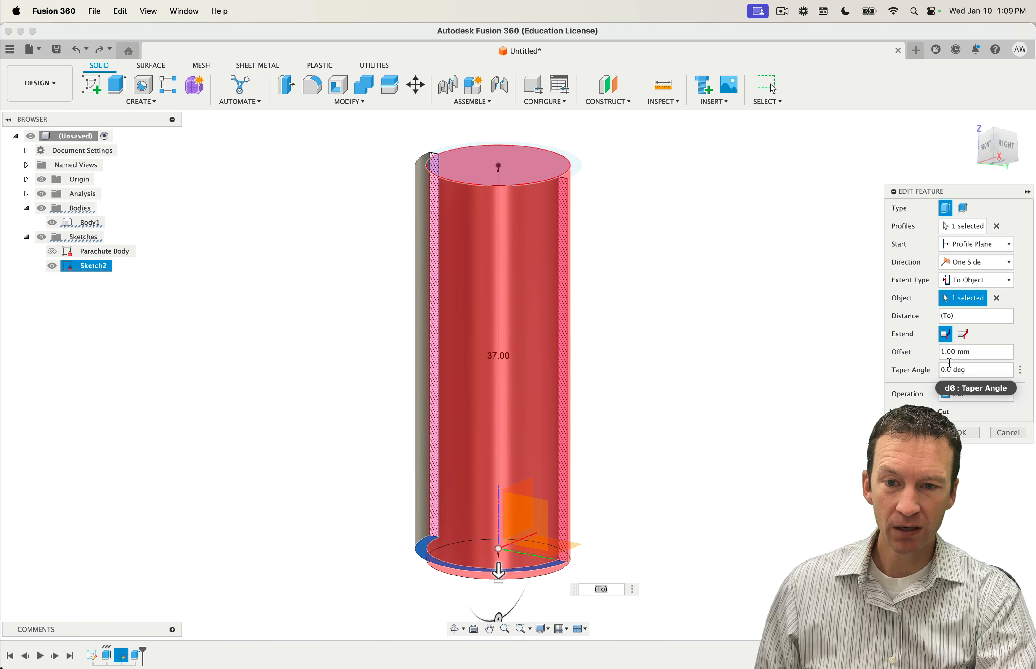
pyautogui.click(942, 353)
pyautogui.write('-')
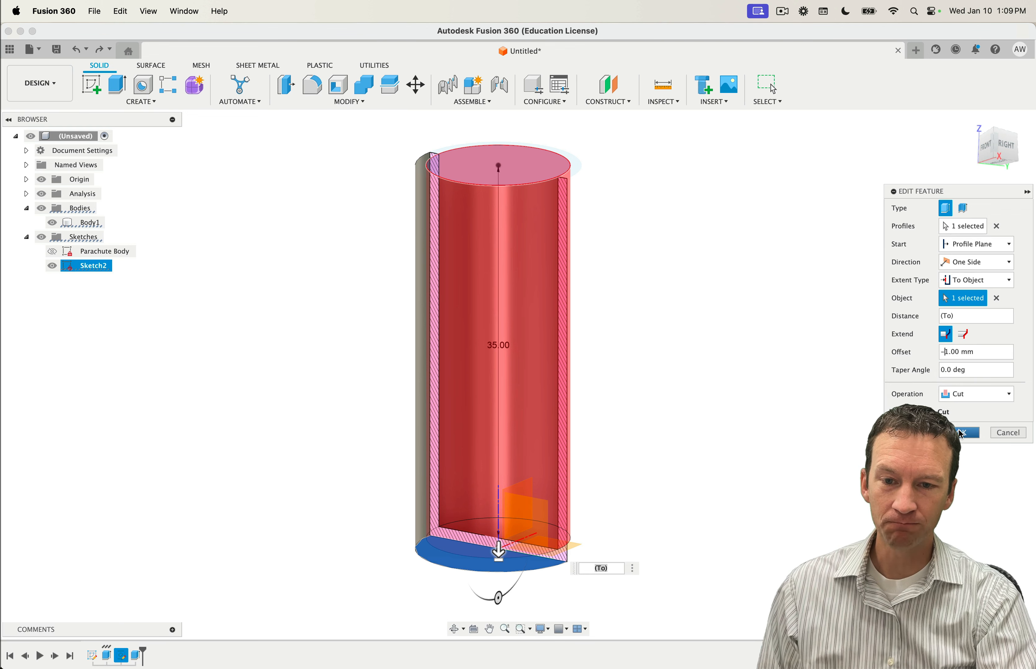
pyautogui.click(968, 433)
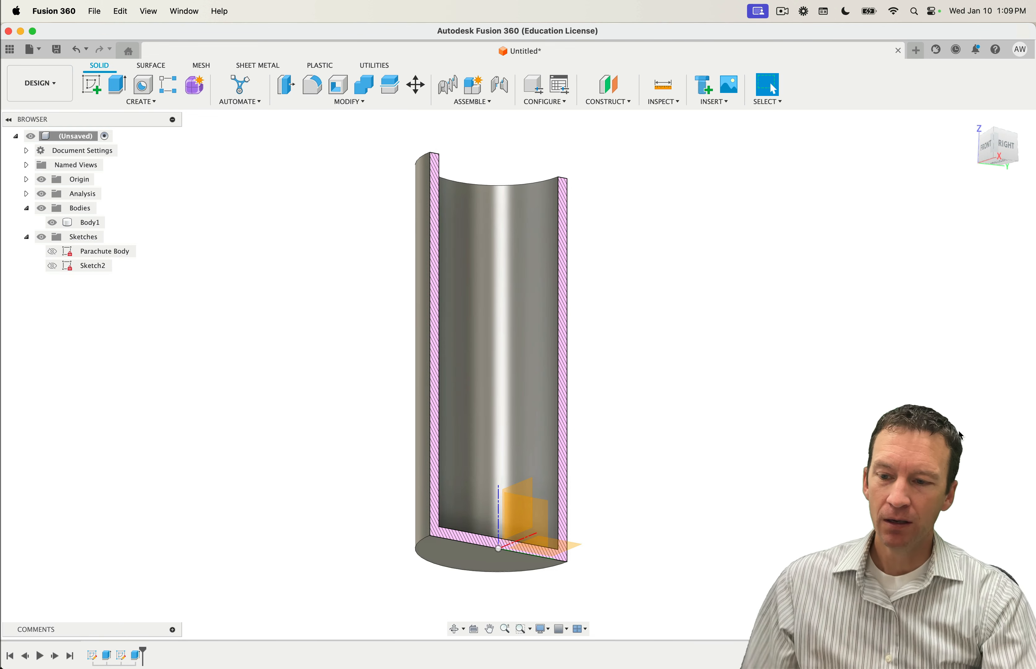
# Step: Edit the original cylinder extrusion and set its distance to 16 mm
pyautogui.keyDown('shift'); pyautogui.moveTo(737, 397); pyautogui.dragTo(740, 403, button='middle'); pyautogui.keyUp('shift')
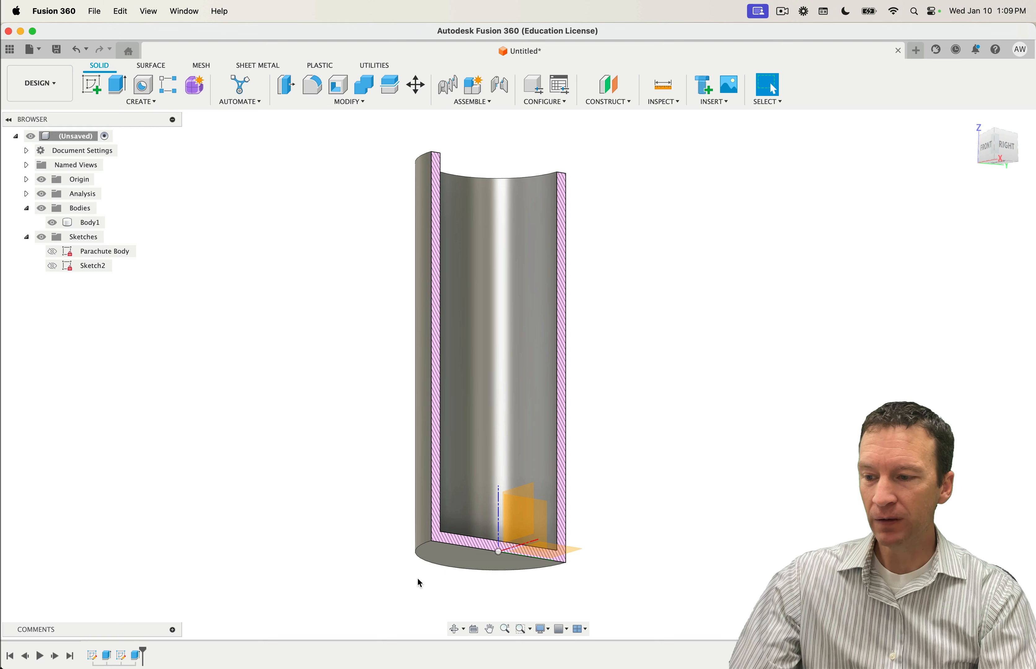
pyautogui.moveTo(337, 492); pyautogui.dragTo(338, 473, button='middle')
pyautogui.scroll(-3, 338, 473)
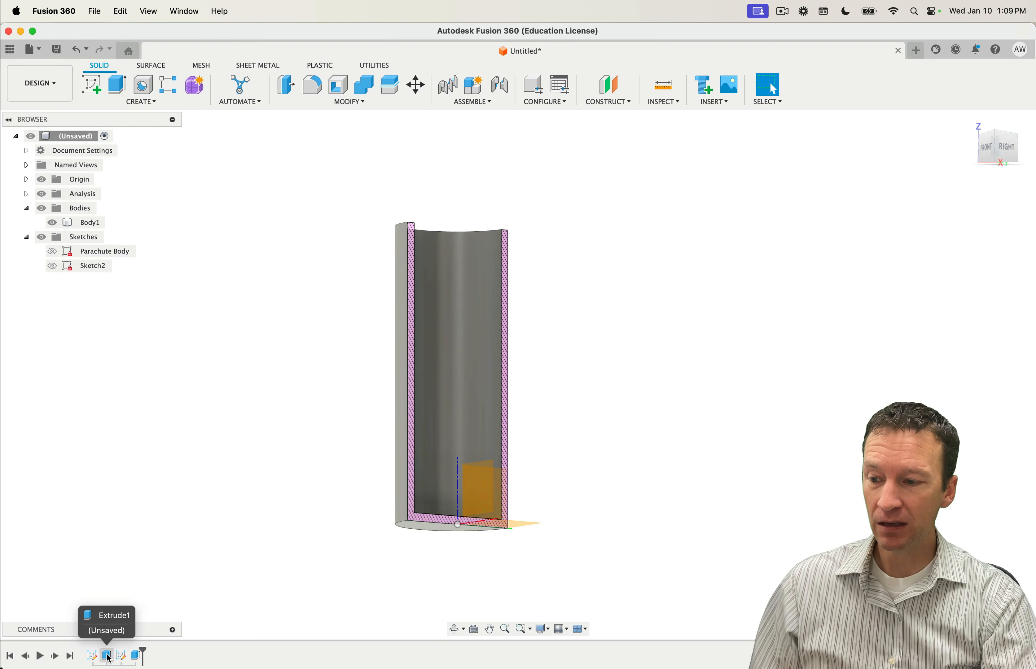
pyautogui.doubleClick(108, 658)
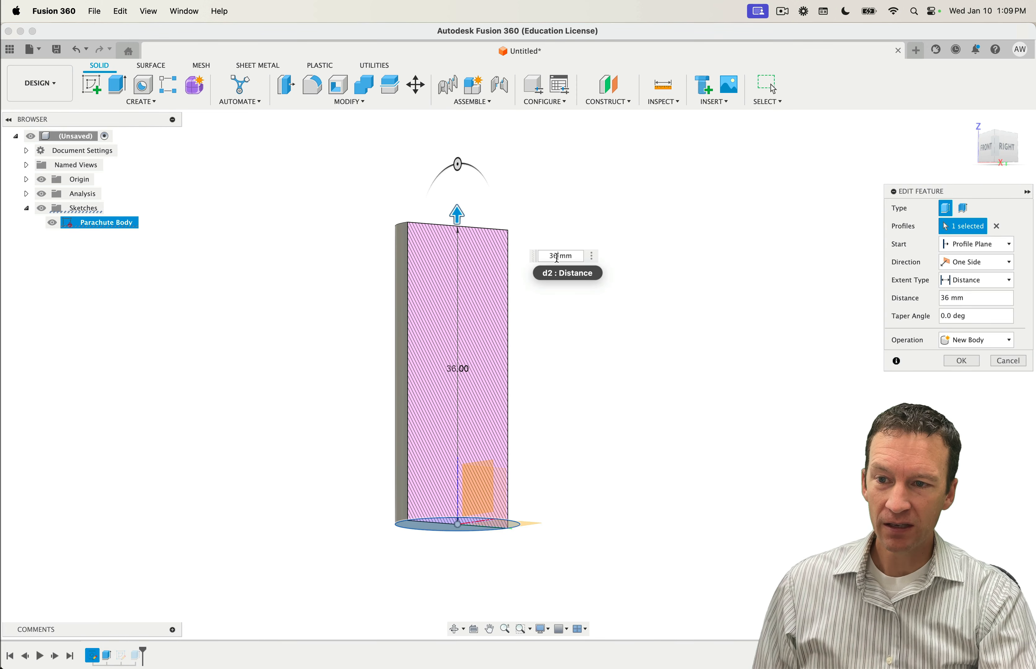
pyautogui.doubleClick(557, 257)
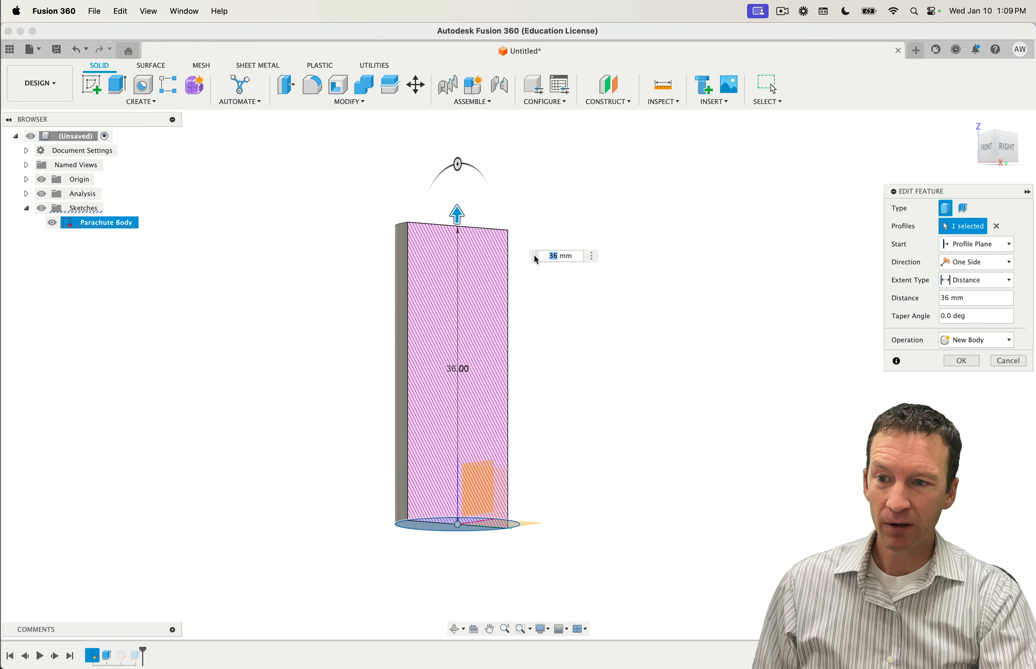
pyautogui.write('16')
pyautogui.press('Return')
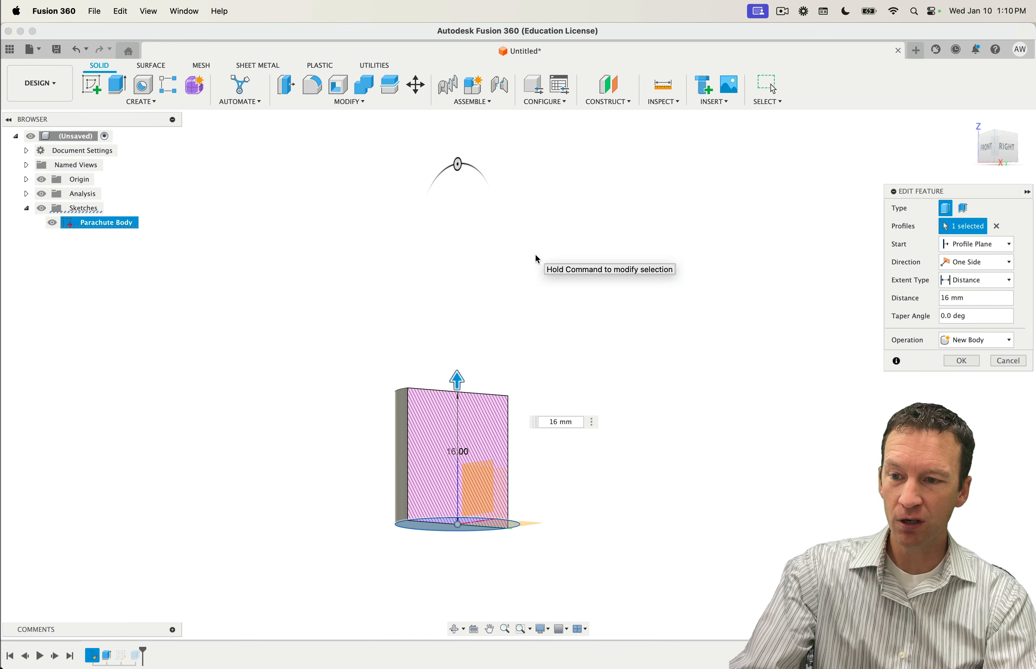
pyautogui.press('Return')
pyautogui.moveTo(550, 409); pyautogui.dragTo(564, 430, button='middle')
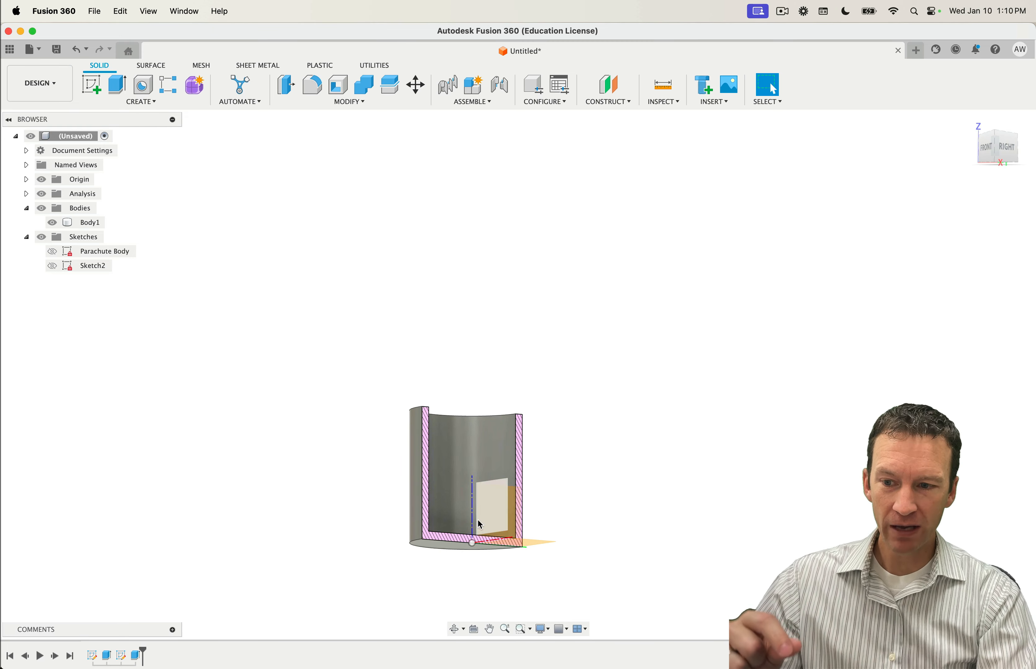
pyautogui.moveTo(612, 501); pyautogui.dragTo(596, 459, button='middle')
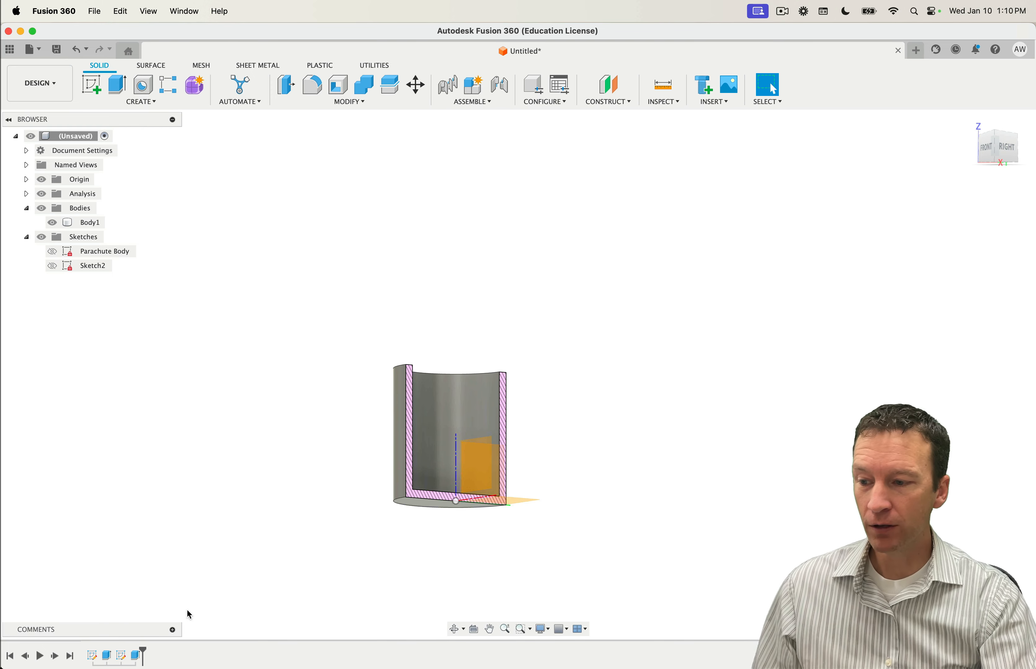
# Step: Reopen the original cylinder extrusion to review its distance value, and close the edit
pyautogui.doubleClick(106, 655)
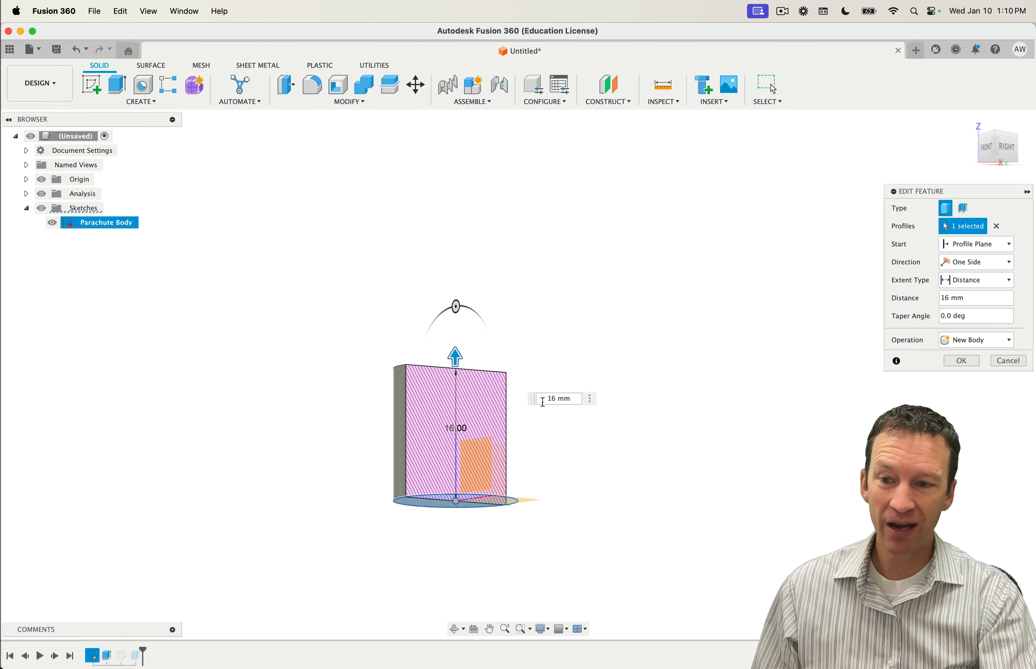
pyautogui.moveTo(547, 398); pyautogui.dragTo(593, 393)
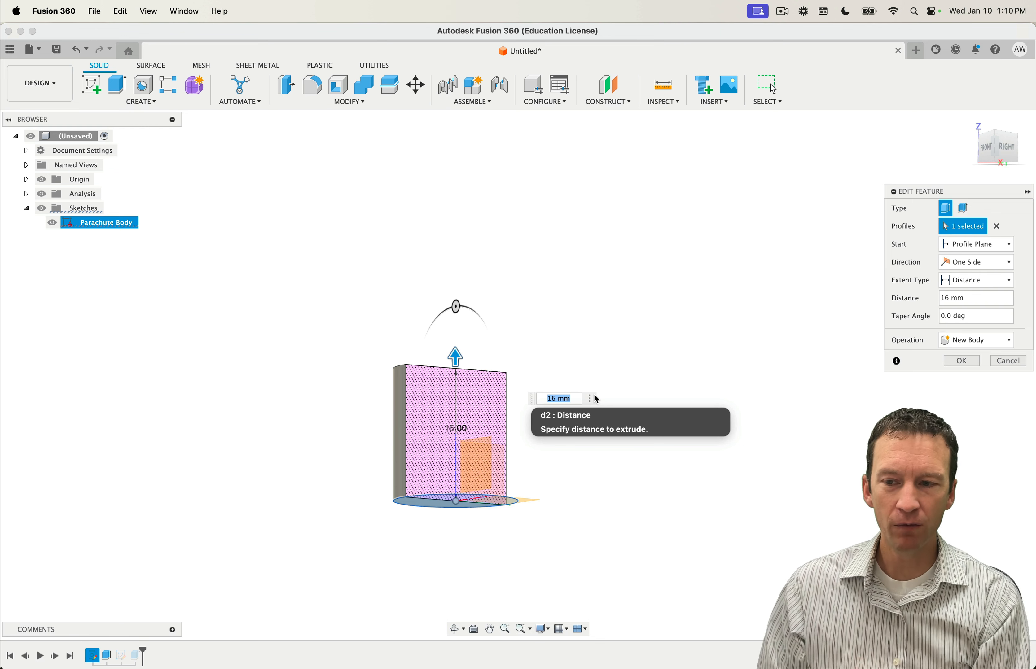
pyautogui.tripleClick(566, 397)
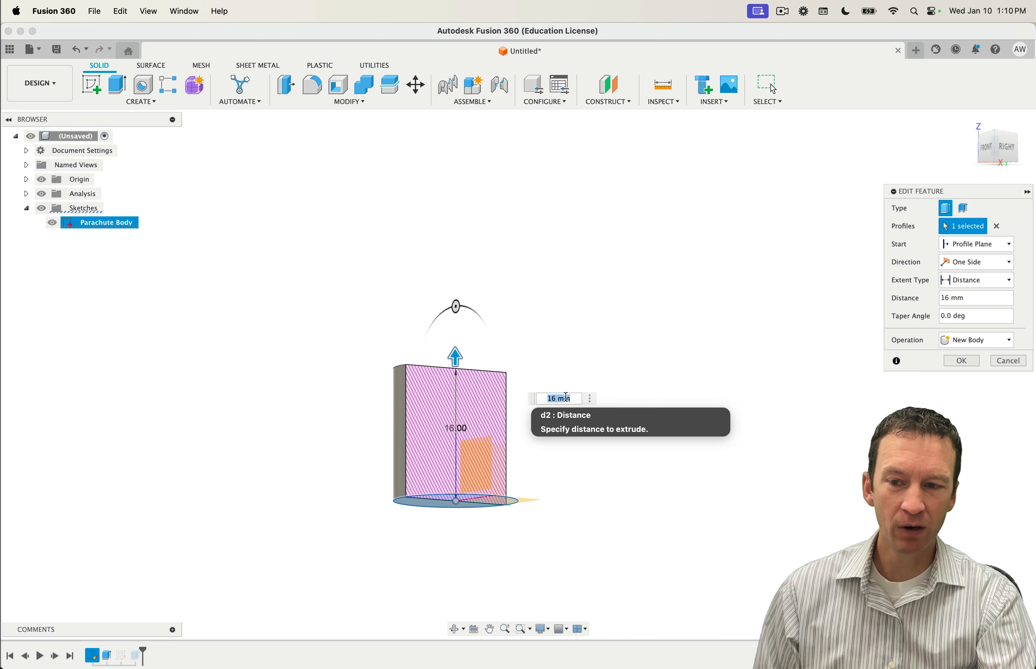
pyautogui.tripleClick(566, 396)
pyautogui.doubleClick(565, 398)
pyautogui.doubleClick(565, 398)
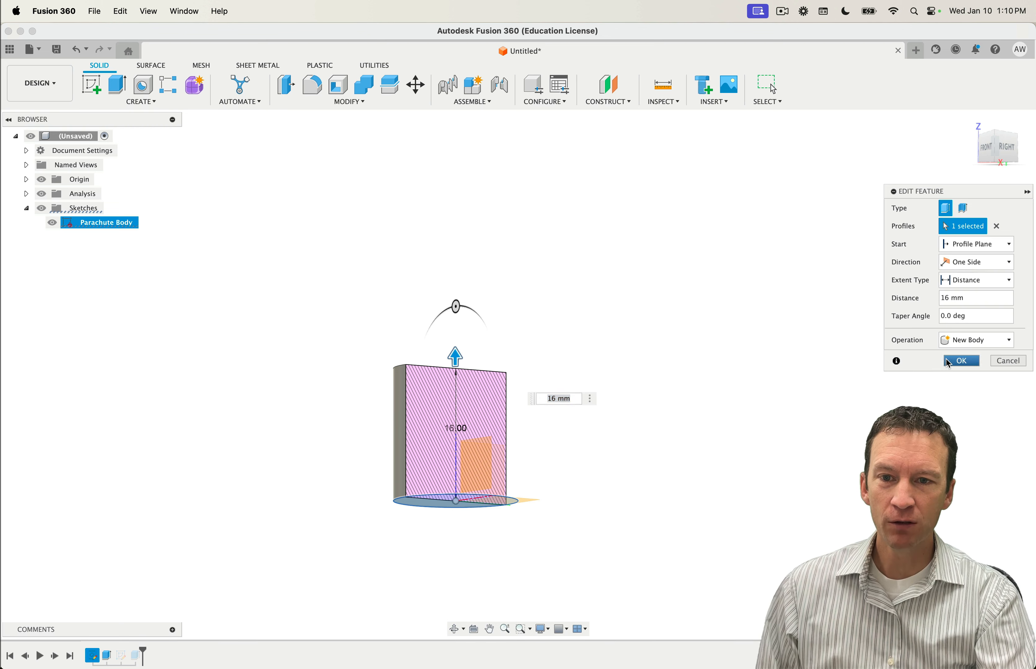
pyautogui.click(961, 361)
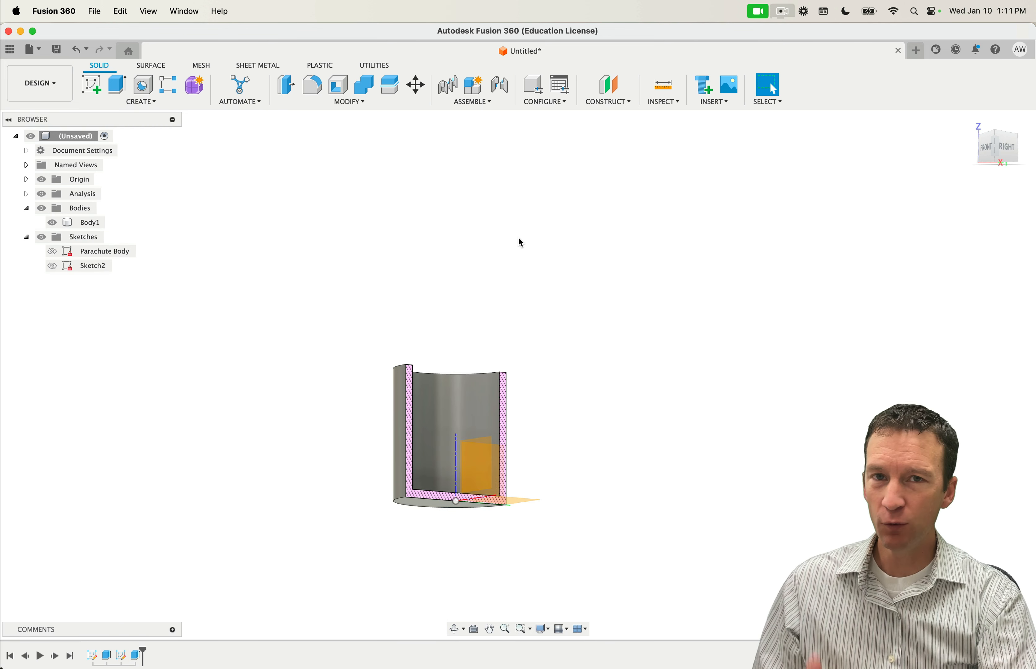
pyautogui.press('s')
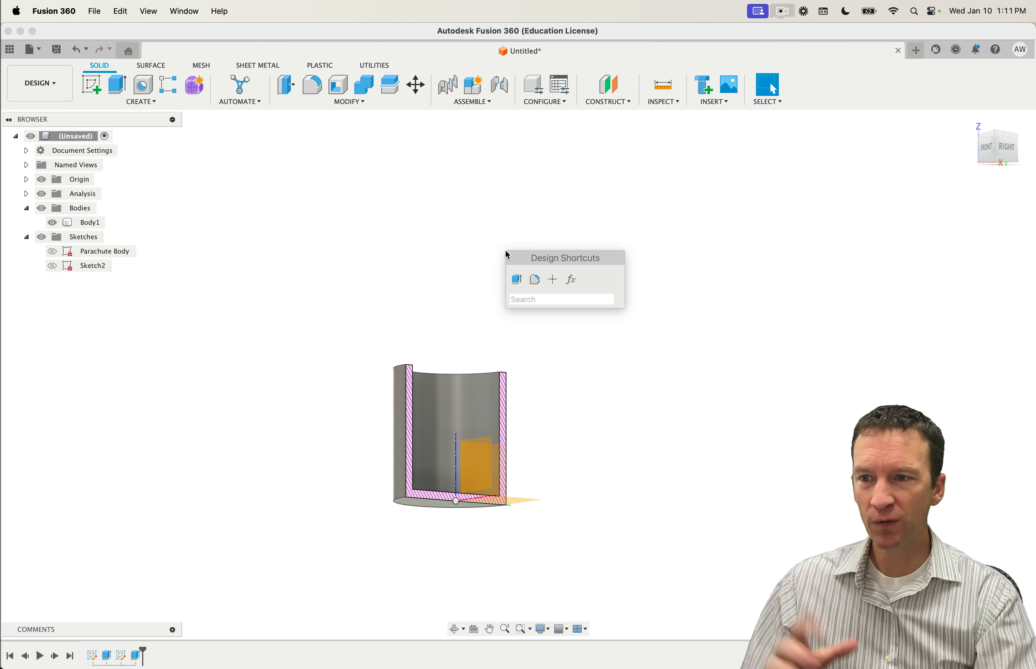
pyautogui.click(350, 102)
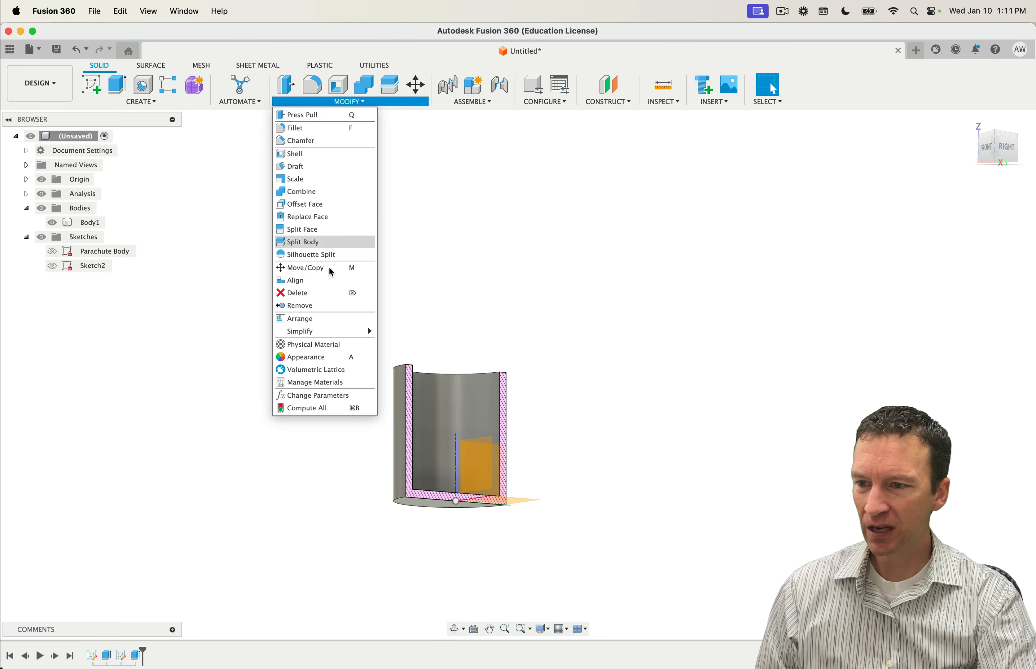
pyautogui.click(142, 102)
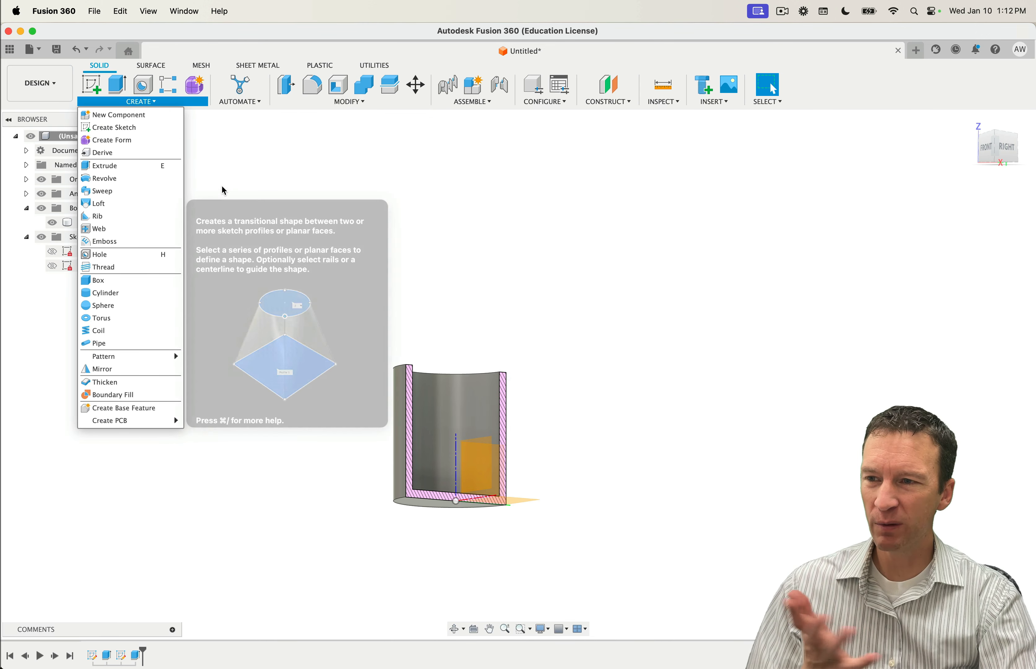
# Step: Find the Change Parameters command and open the design's parameter table
pyautogui.click(314, 103)
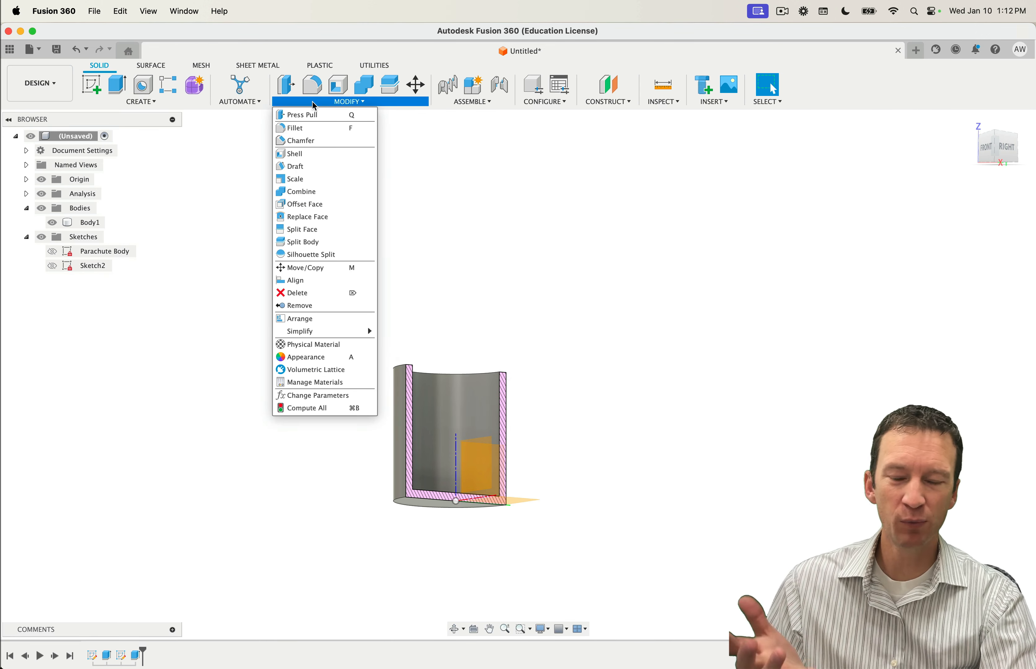
pyautogui.click(482, 249)
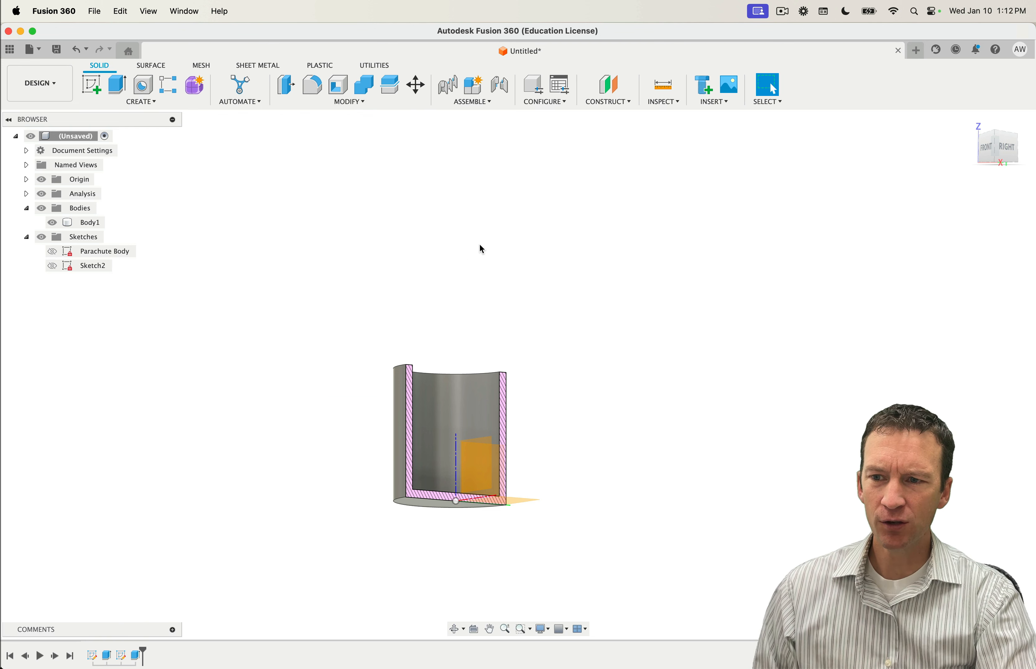
pyautogui.press('s')
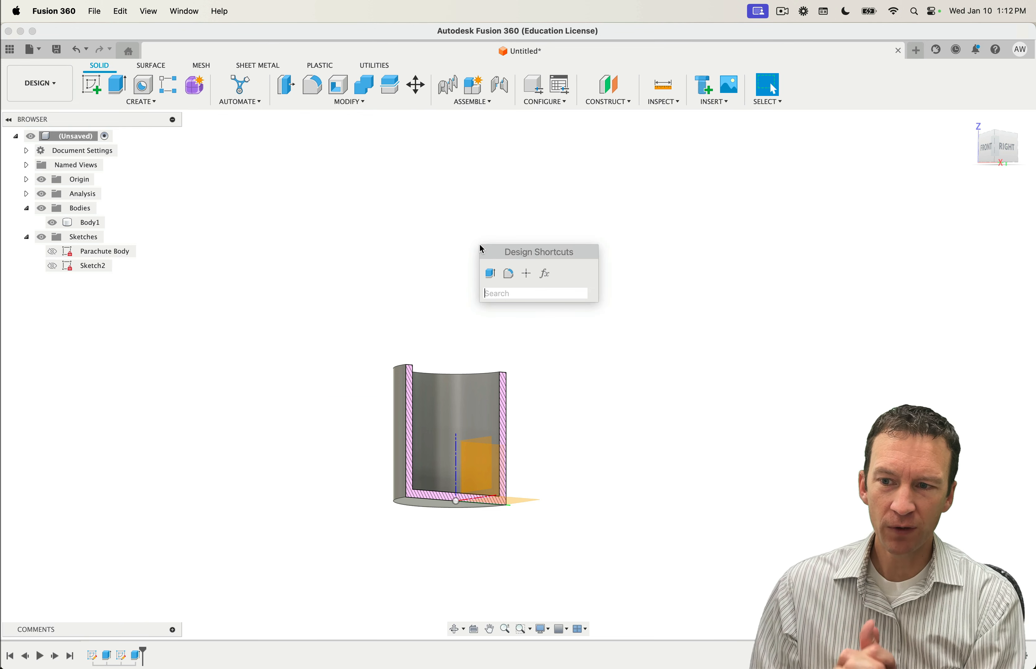
pyautogui.write('para')
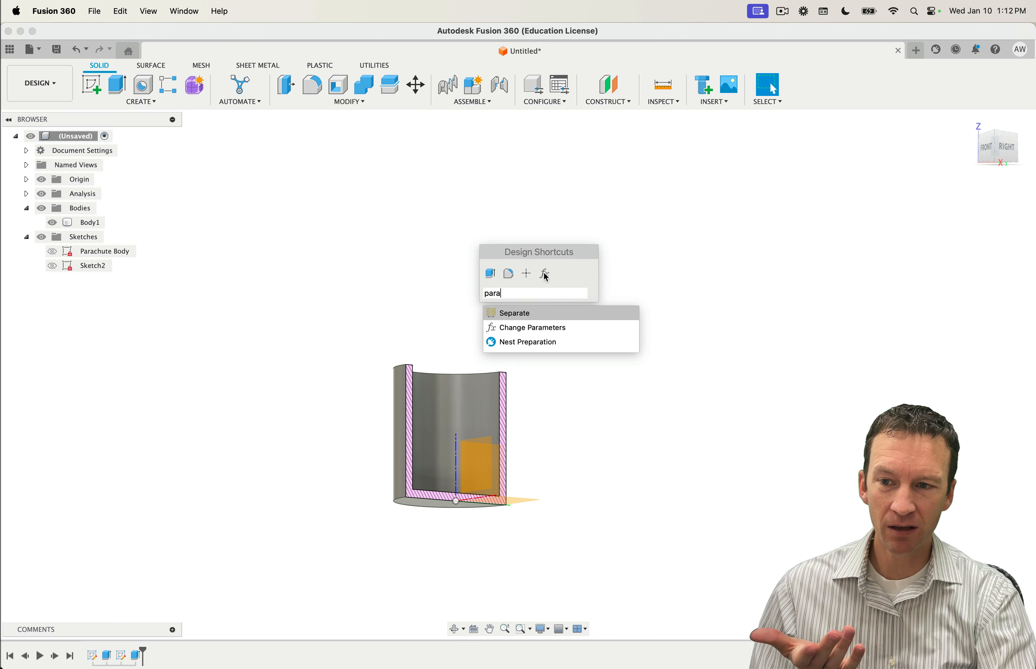
pyautogui.click(528, 328)
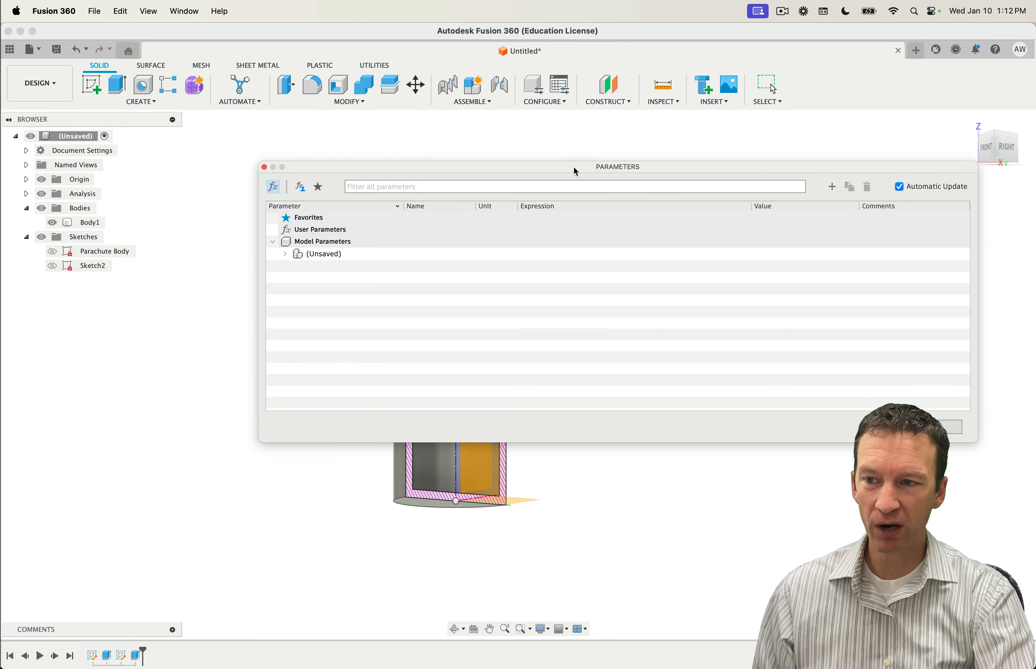
pyautogui.moveTo(575, 171); pyautogui.dragTo(551, 161)
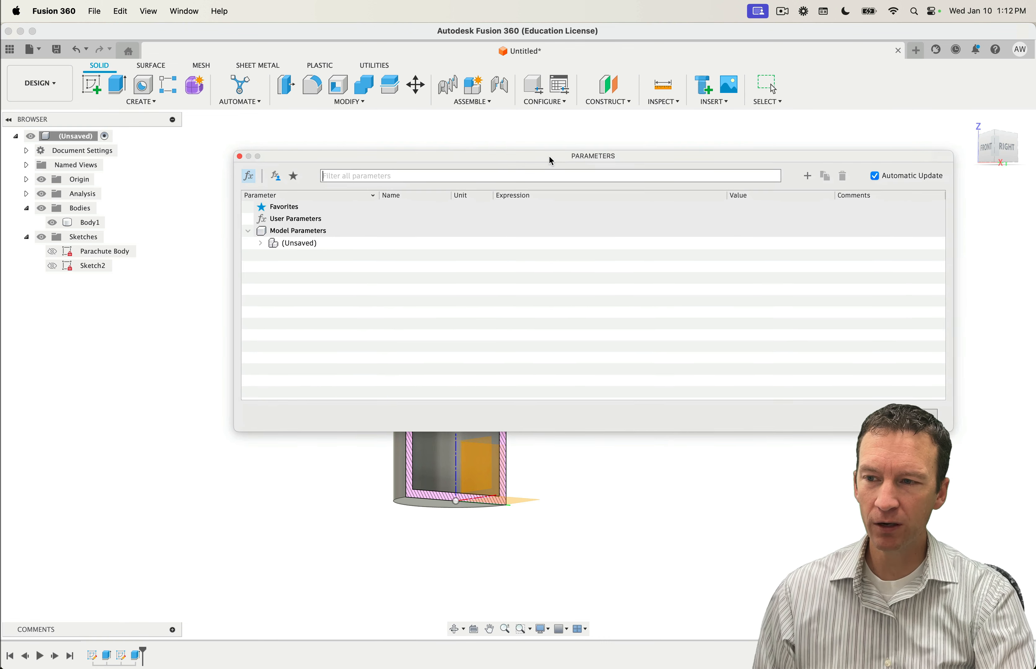
# Step: Look through the model parameters of the unsaved design, grouped by sketch and extrusion, and collapse the list again
pyautogui.click(248, 231)
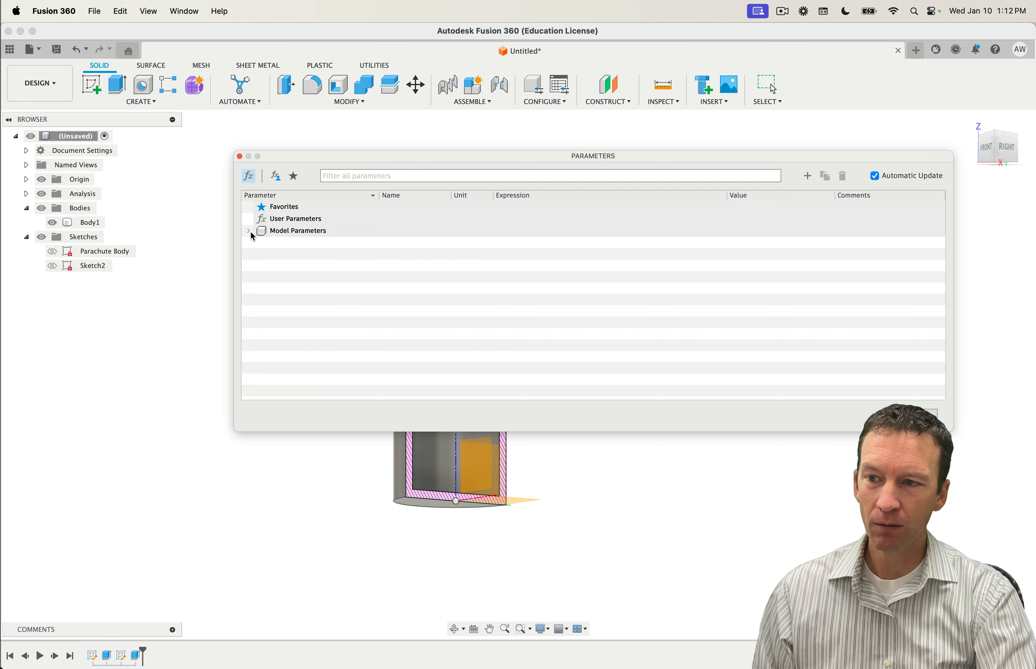
pyautogui.click(248, 231)
pyautogui.click(295, 232)
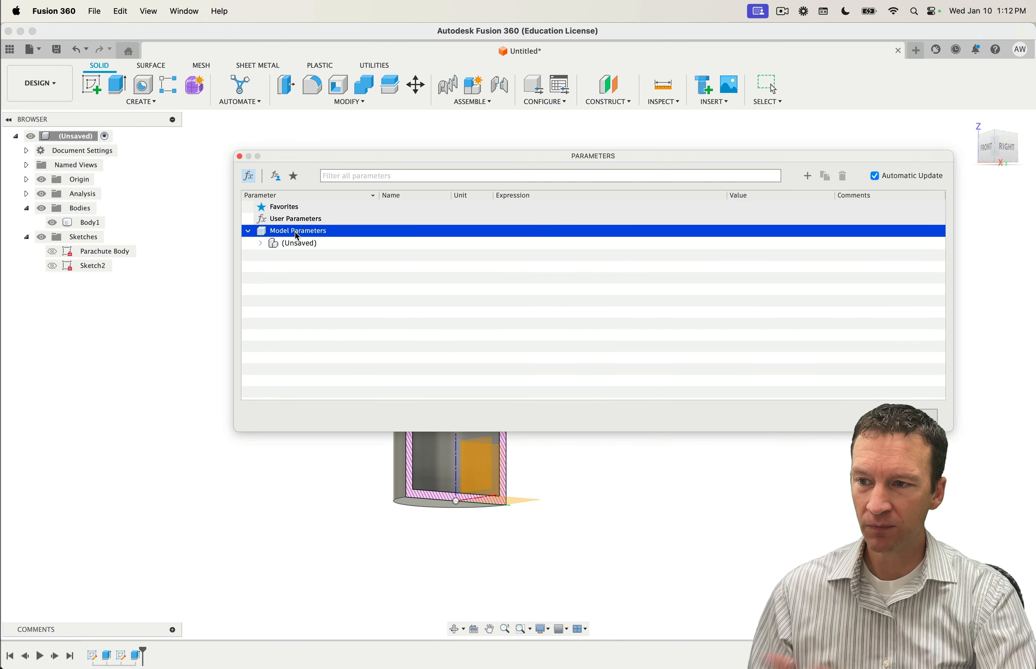
pyautogui.click(288, 270)
pyautogui.click(260, 244)
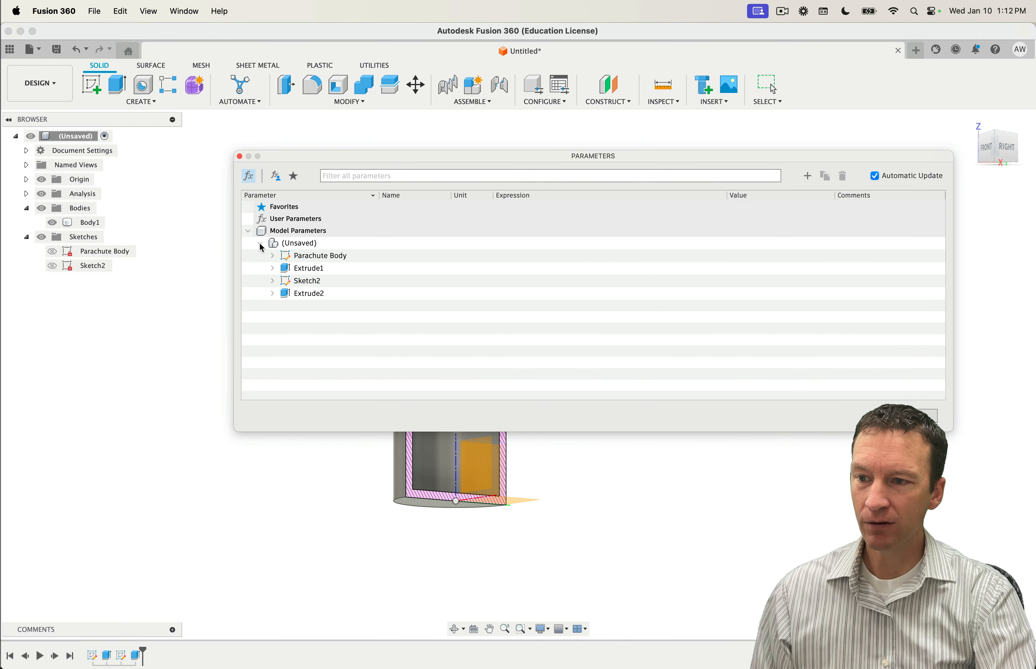
pyautogui.click(260, 243)
# Step: Add a user parameter named parachuteBodyDiameter with unit mm and expression 16
pyautogui.click(293, 223)
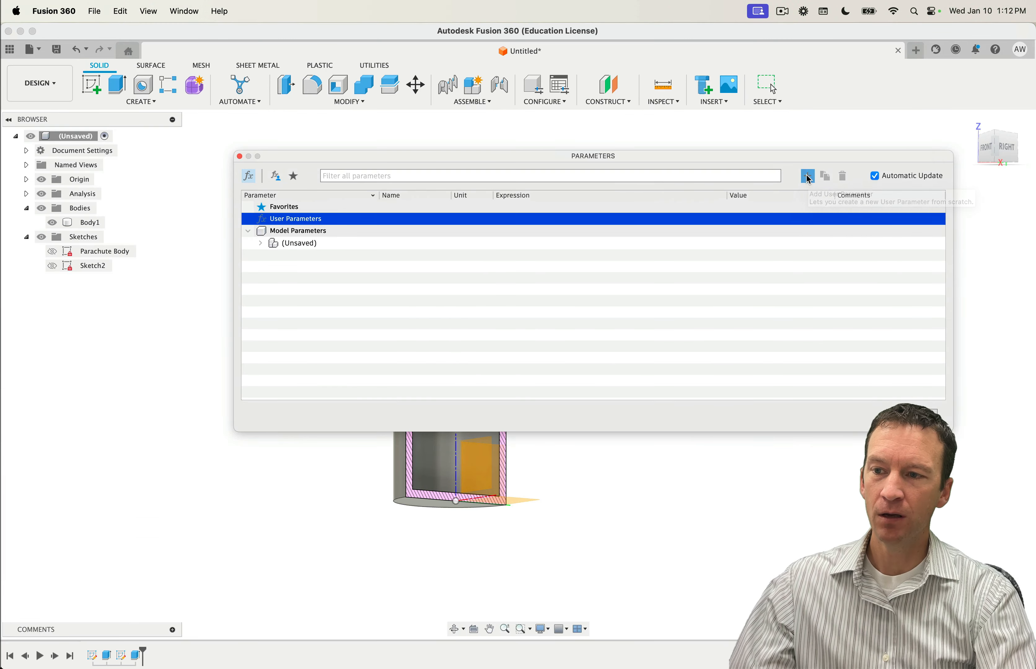
pyautogui.click(808, 177)
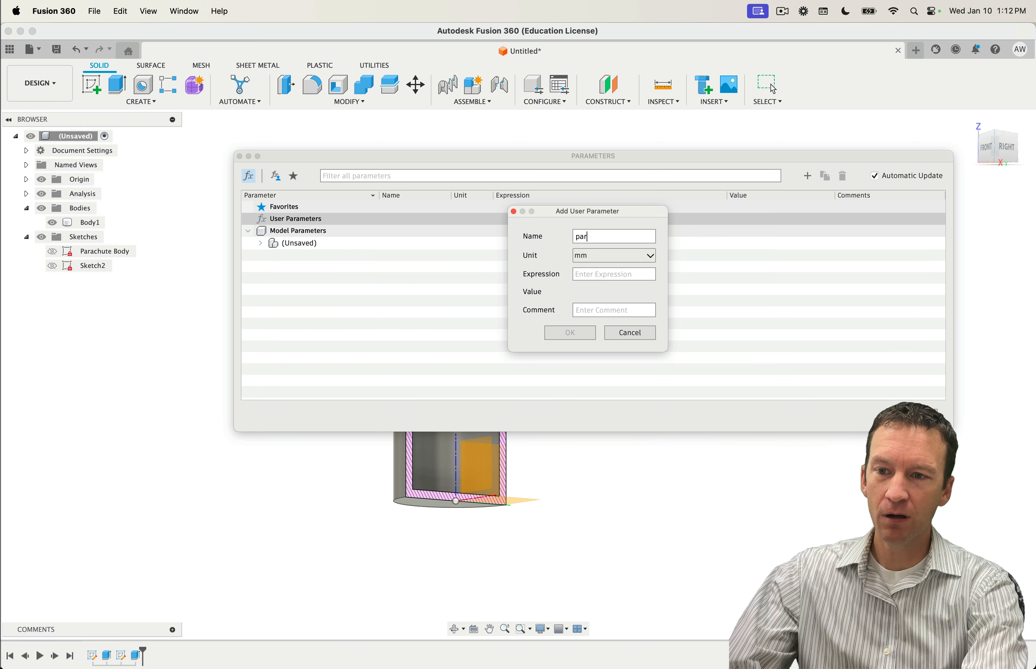
pyautogui.write('parachute')
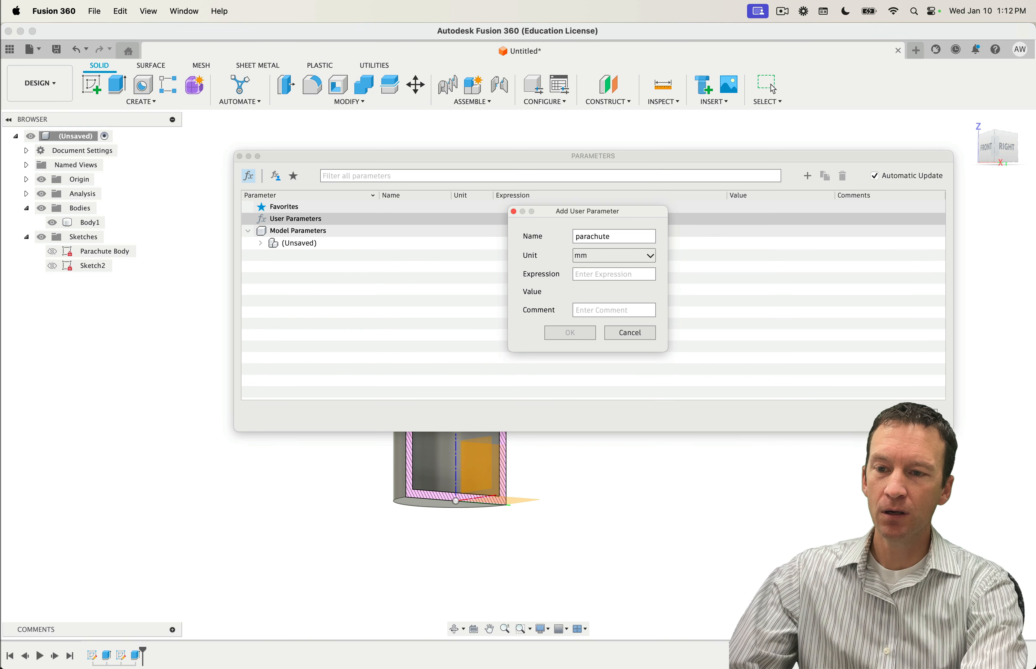
pyautogui.write('BodyDiam')
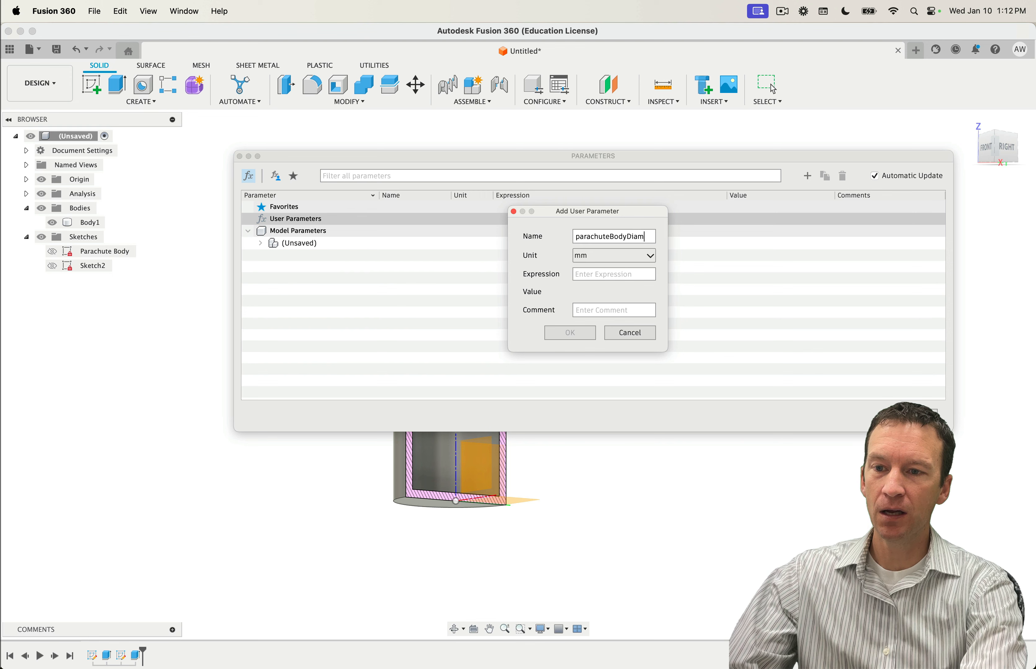
pyautogui.write('eter')
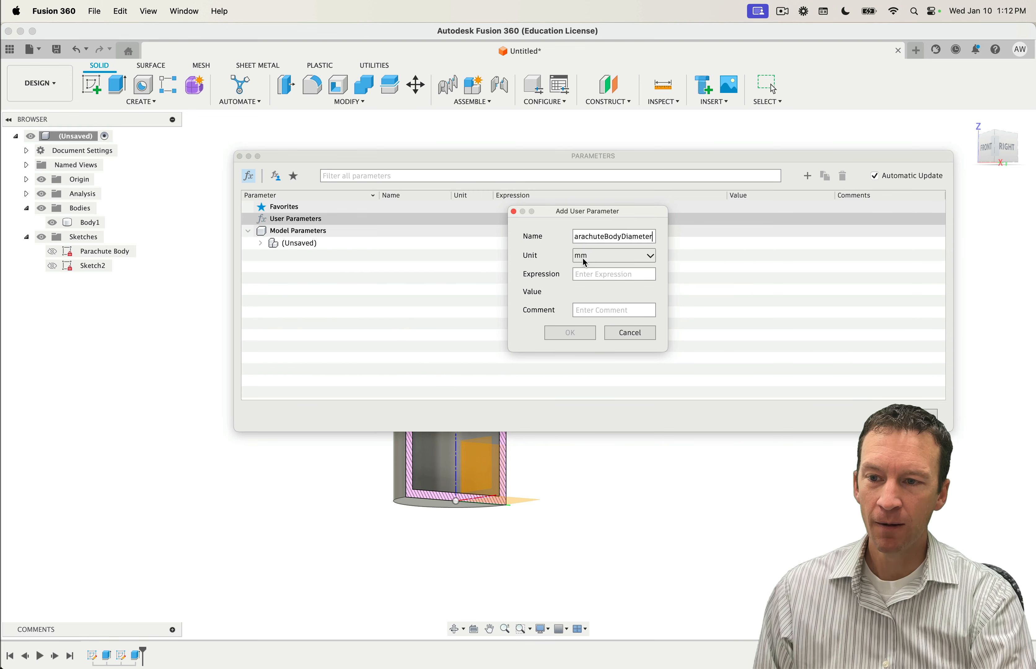
pyautogui.click(588, 307)
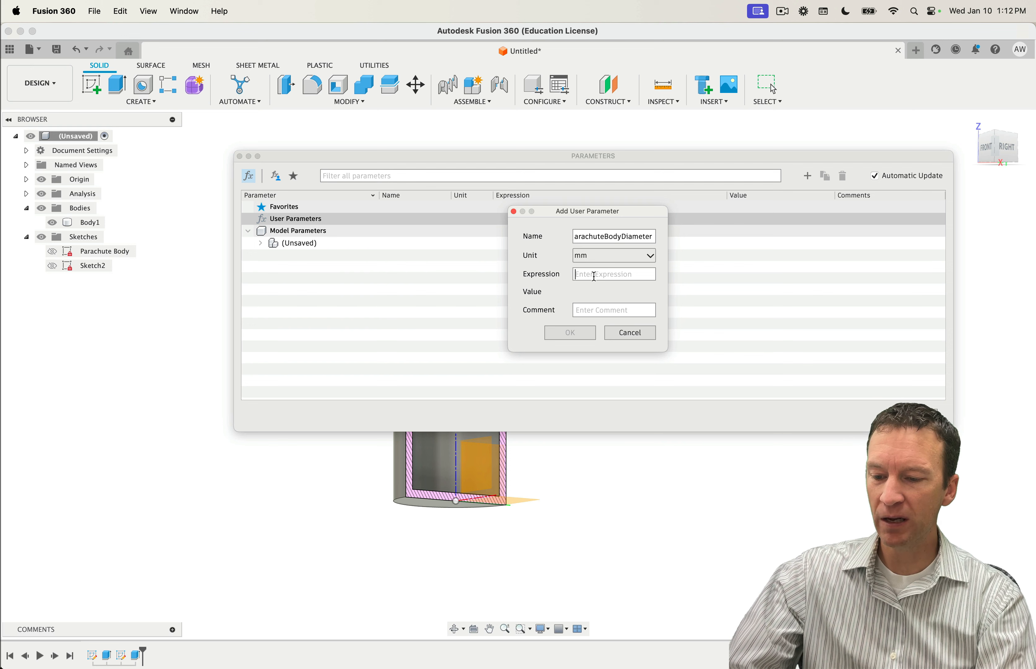
pyautogui.write('16')
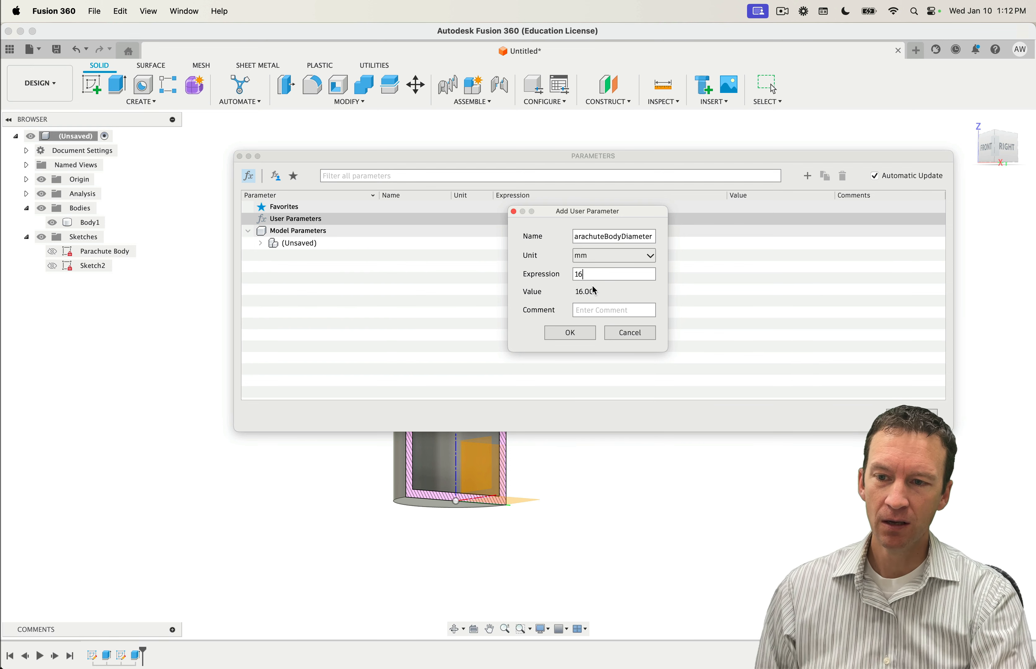
pyautogui.click(575, 330)
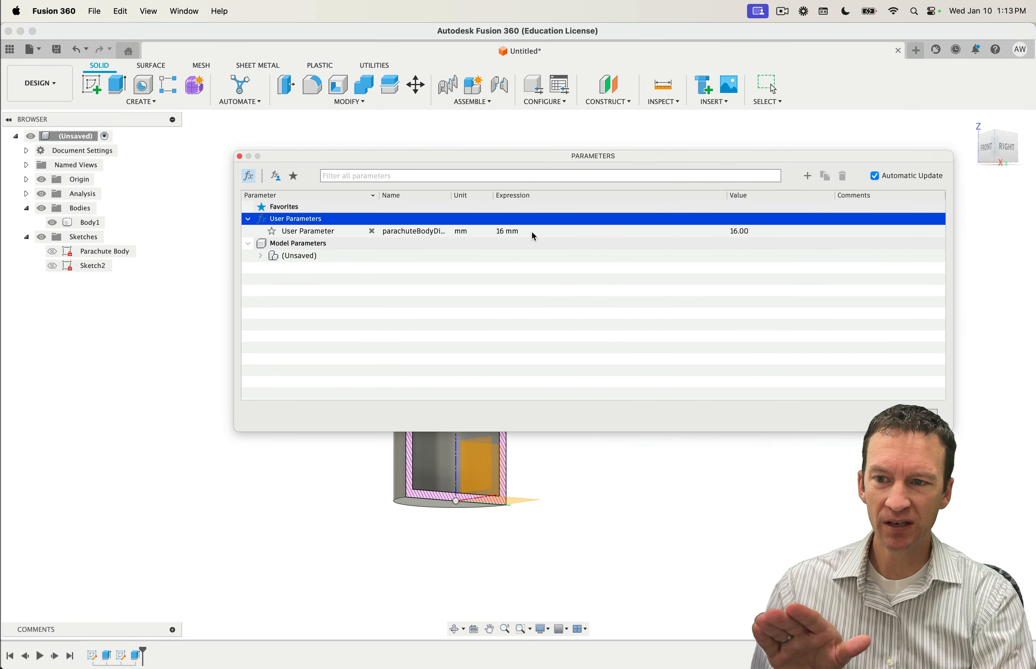
# Step: Widen the Name column of the parameter table to fit the full parameter name, and close the table
pyautogui.click(416, 234)
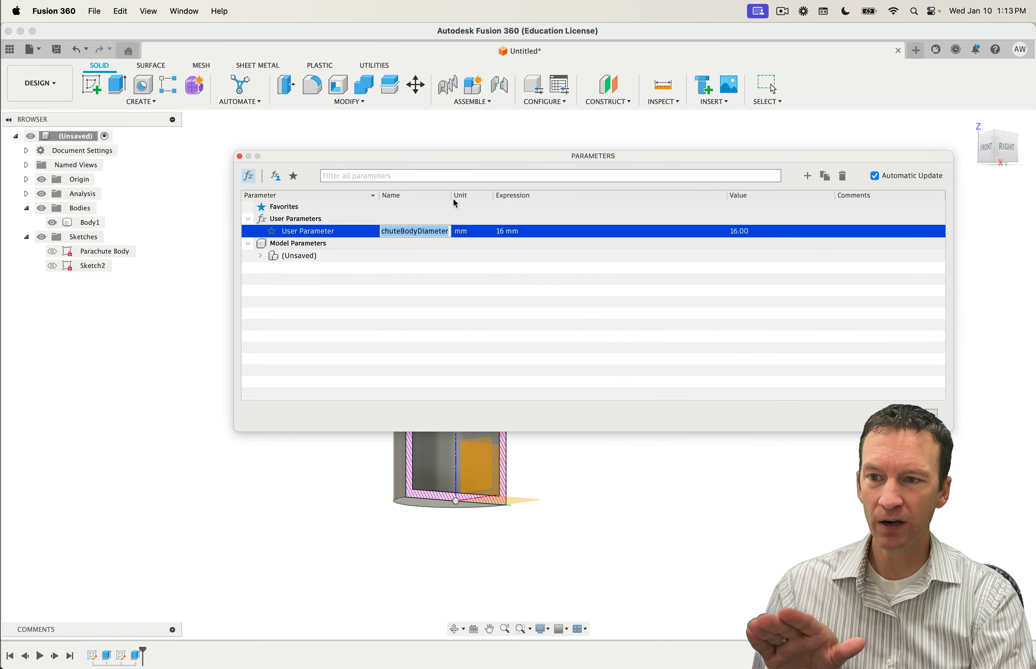
pyautogui.moveTo(453, 196); pyautogui.dragTo(494, 196)
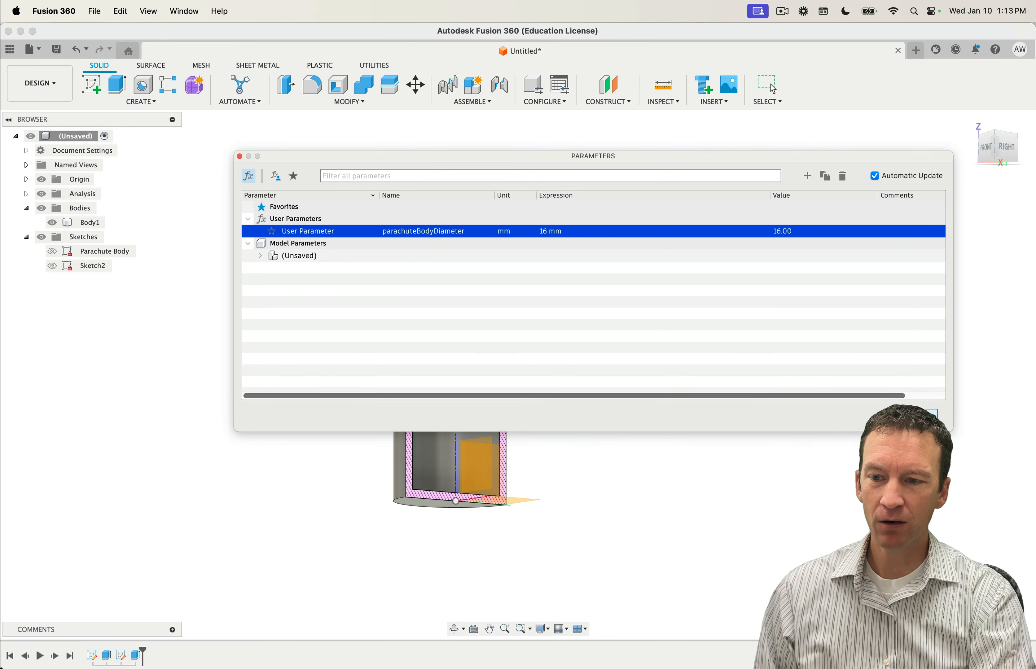
pyautogui.click(919, 414)
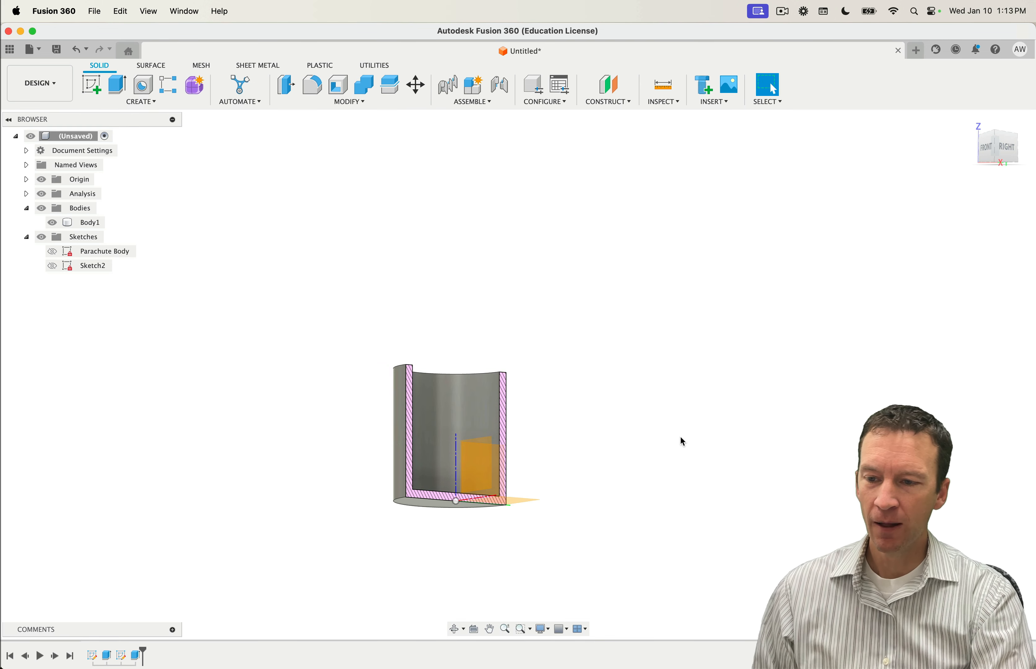
# Step: Edit the original cylinder extrusion and set its distance to the user parameter parachuteBodyDiameter
pyautogui.doubleClick(106, 655)
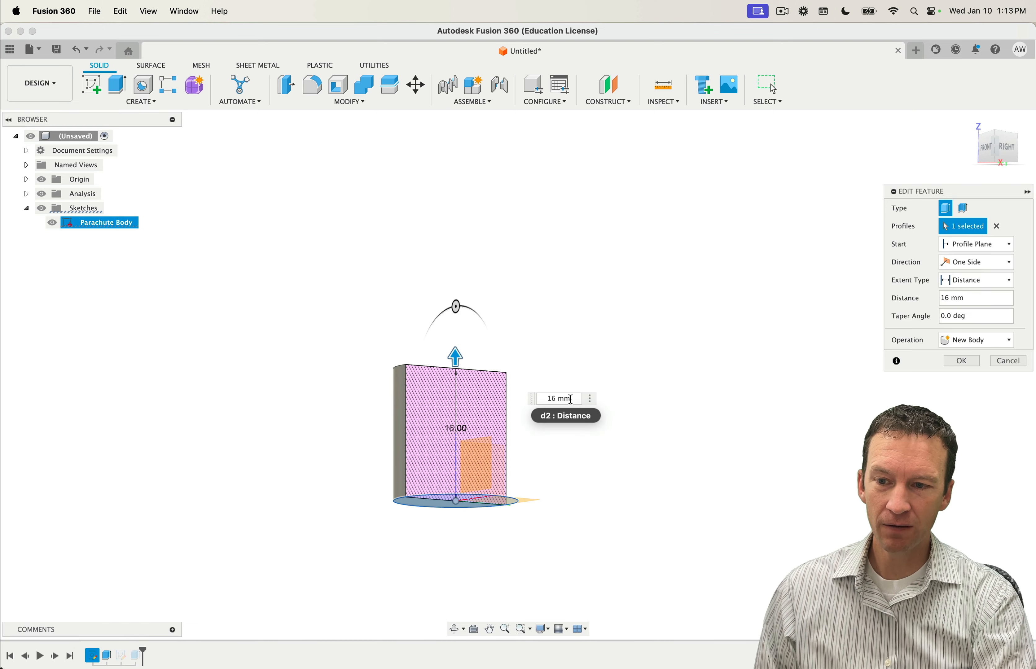
pyautogui.click(559, 399)
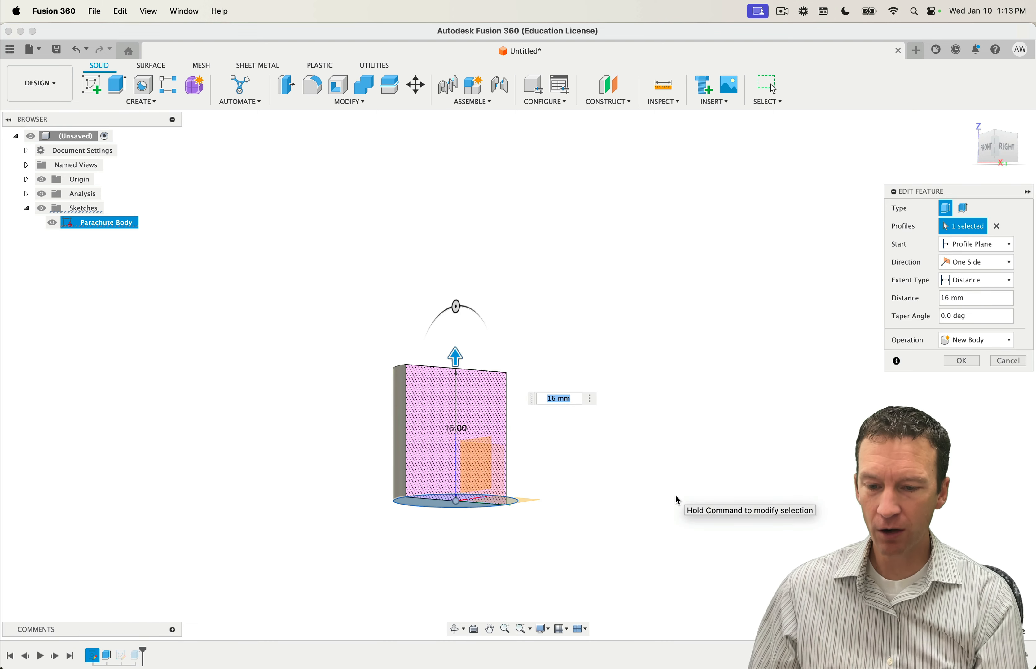
pyautogui.press('BackSpace')
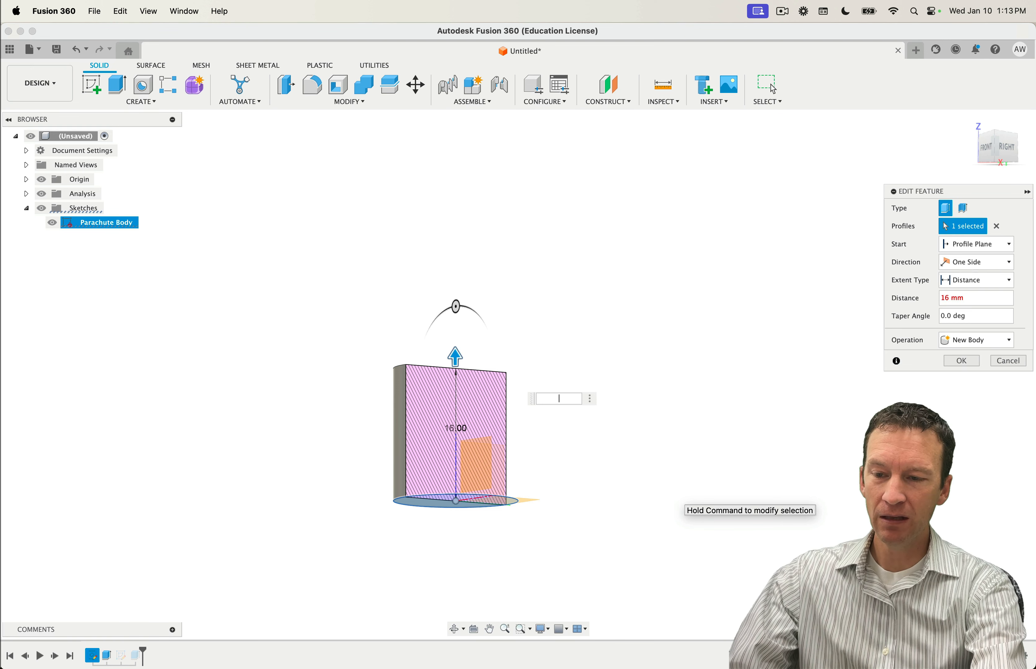
pyautogui.write('pa')
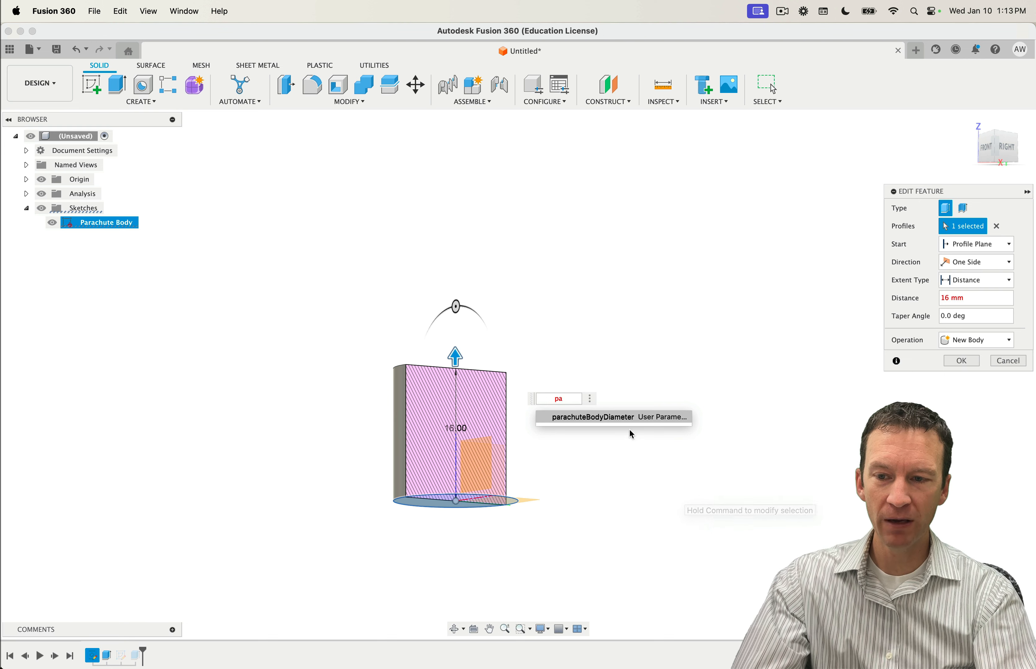
pyautogui.click(604, 417)
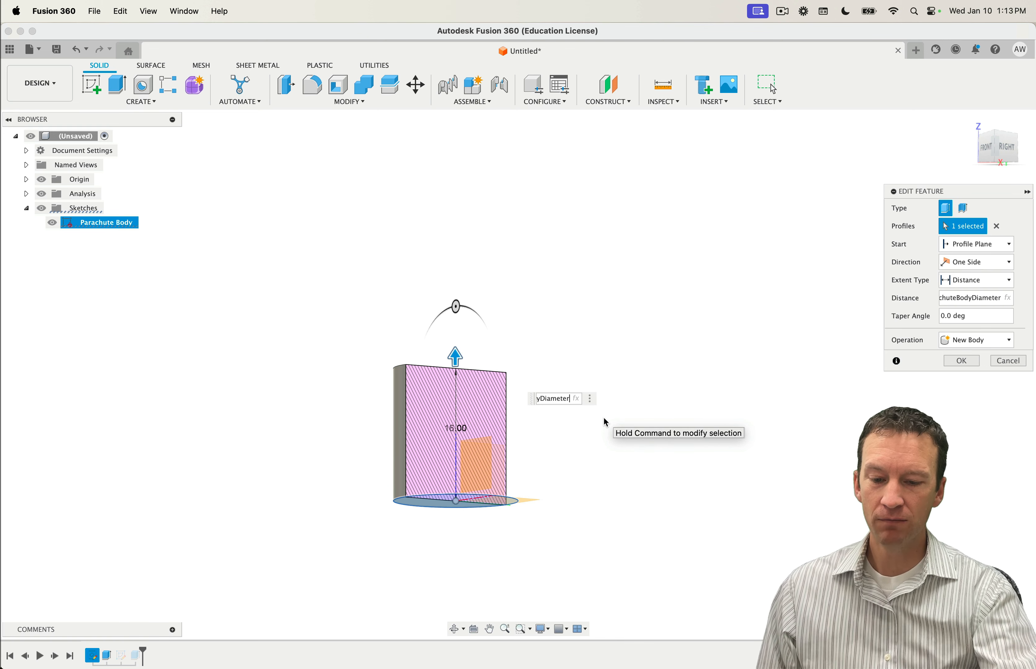
pyautogui.press('Return')
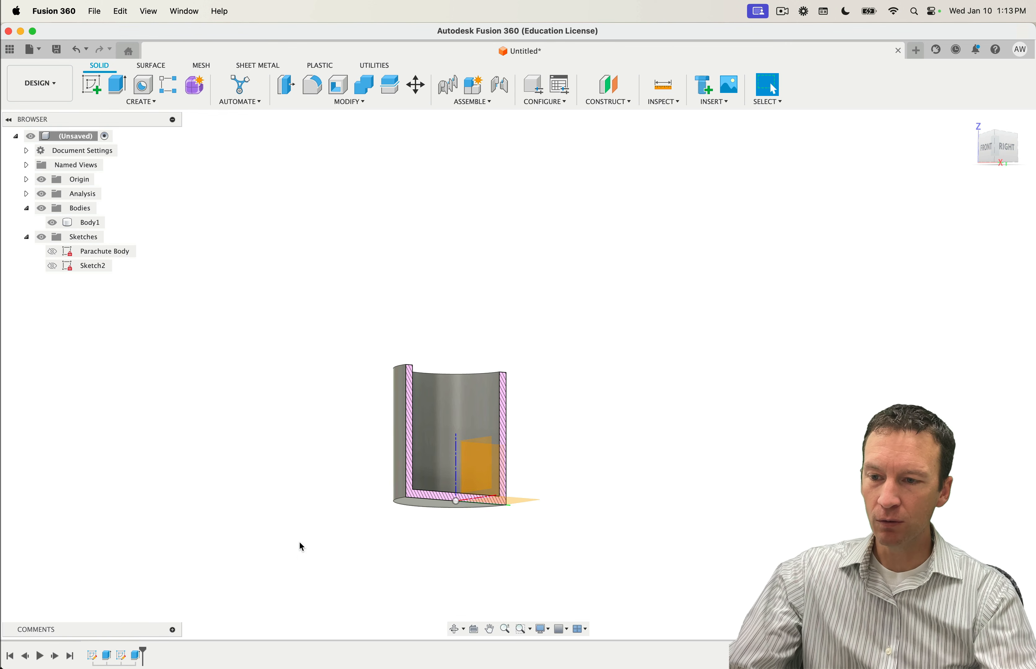
# Step: Reopen the original cylinder extrusion to check which parameter drives its distance, and close the edit
pyautogui.moveTo(329, 491)
pyautogui.mouseDown(button='middle')
pyautogui.moveTo(331, 465)
pyautogui.moveTo(343, 505)
pyautogui.mouseUp(button='middle')
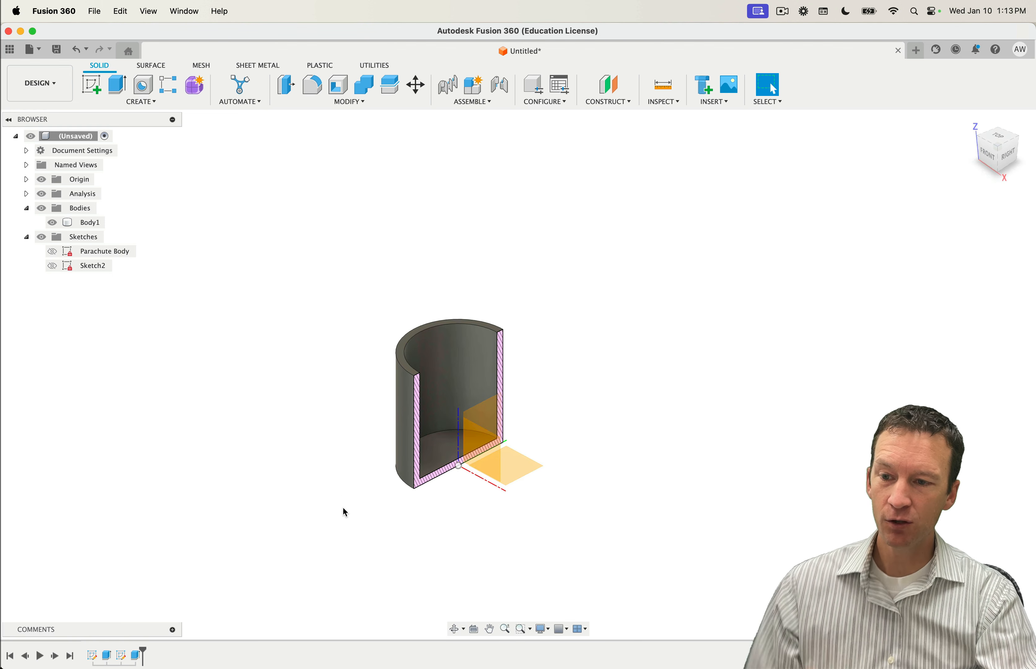
pyautogui.doubleClick(106, 654)
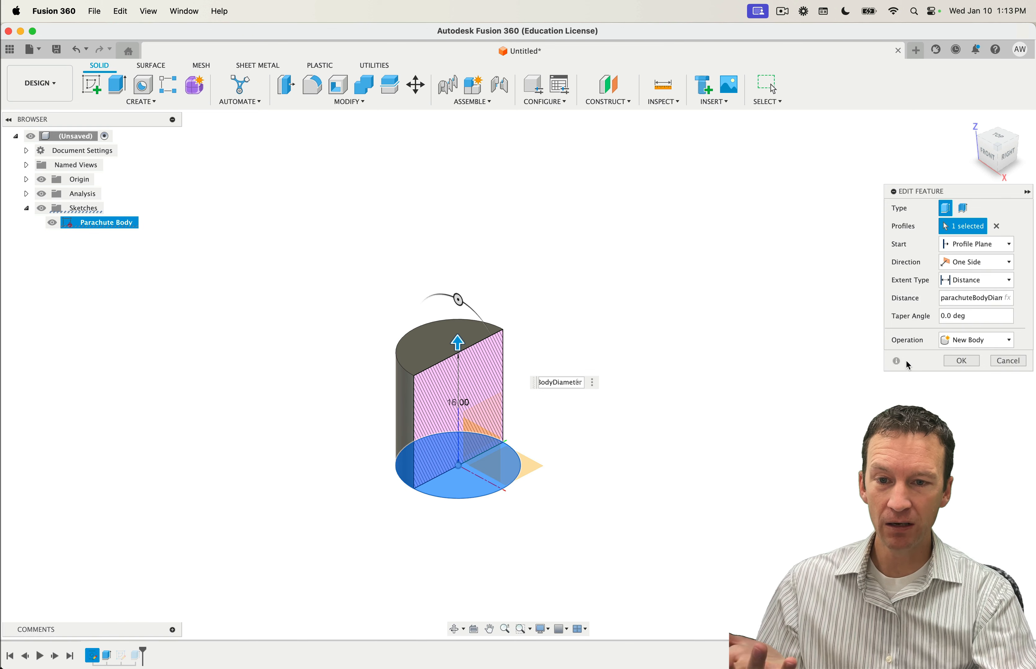
pyautogui.click(946, 361)
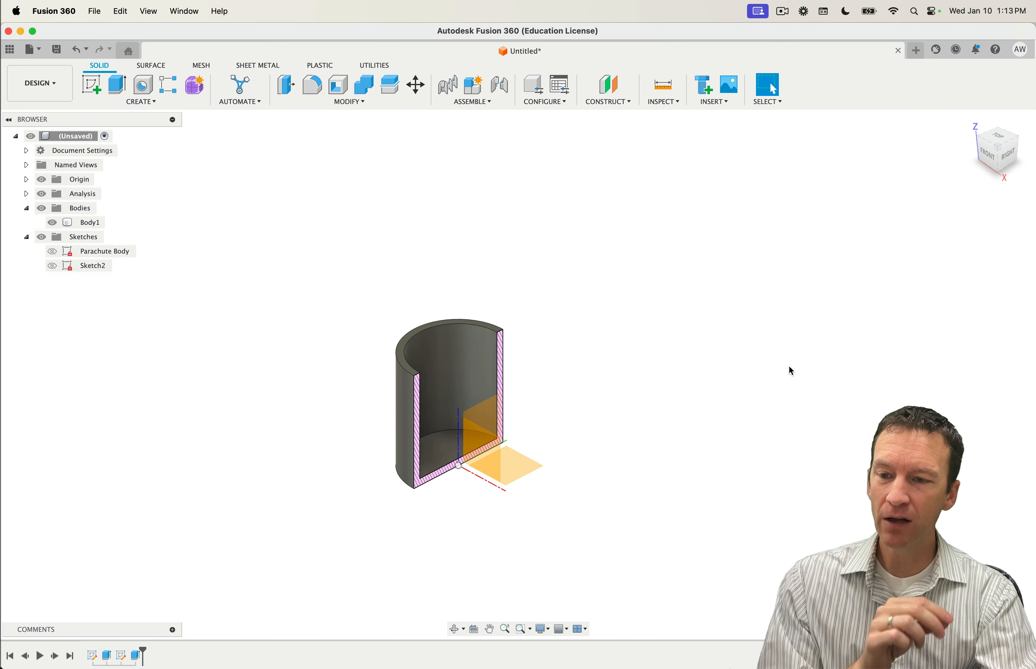
# Step: Change the expression of the user parameter parachuteBodyDiameter to 32 mm and inspect the sectioned cylinder
pyautogui.press('s')
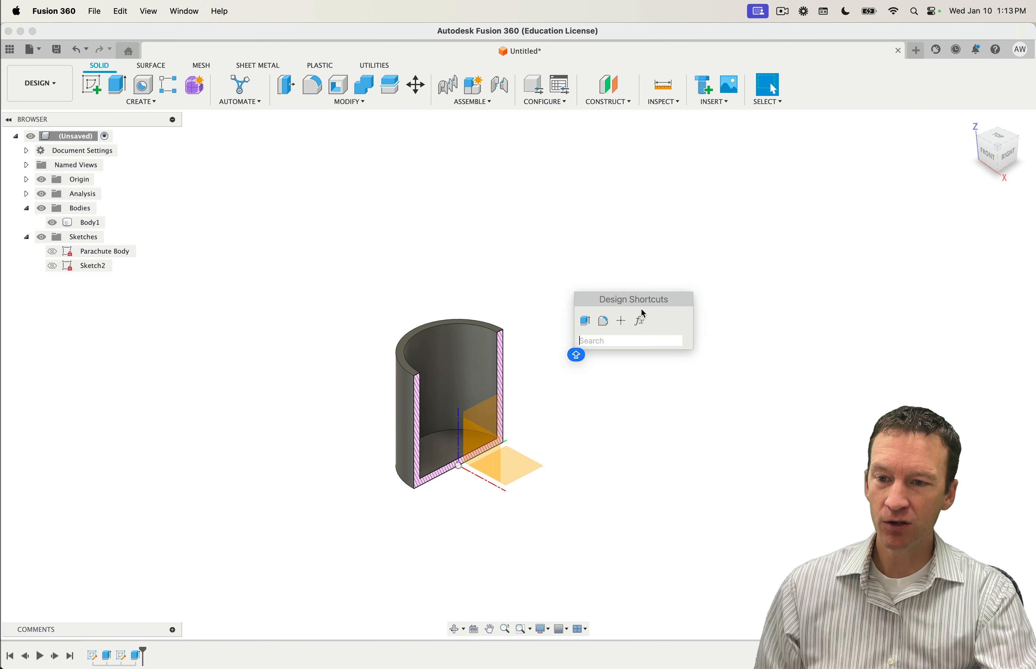
pyautogui.click(638, 321)
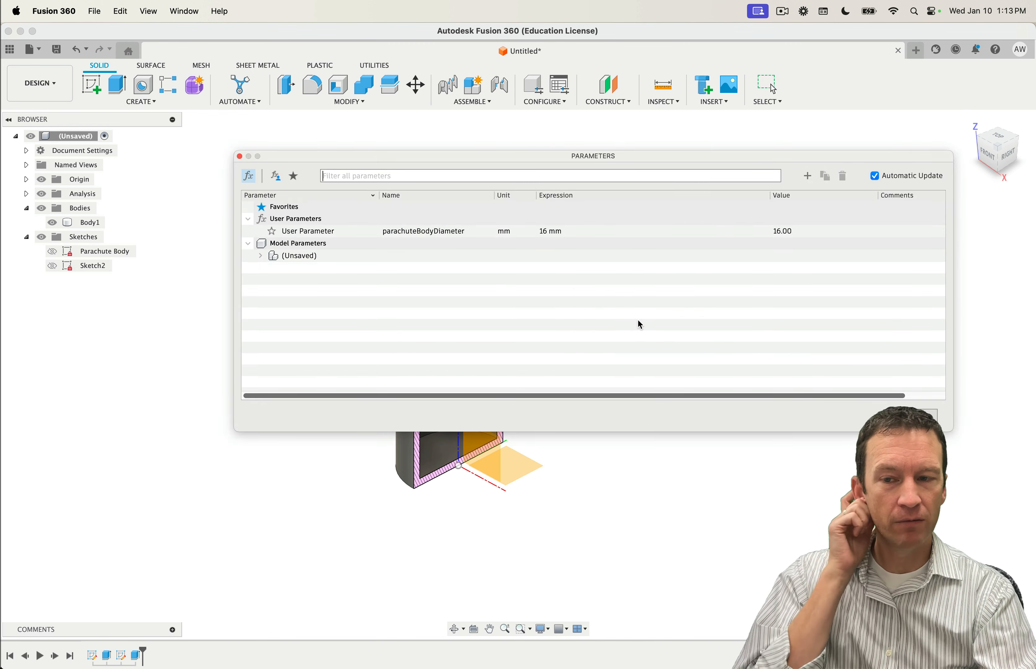
pyautogui.doubleClick(551, 231)
pyautogui.click(778, 231)
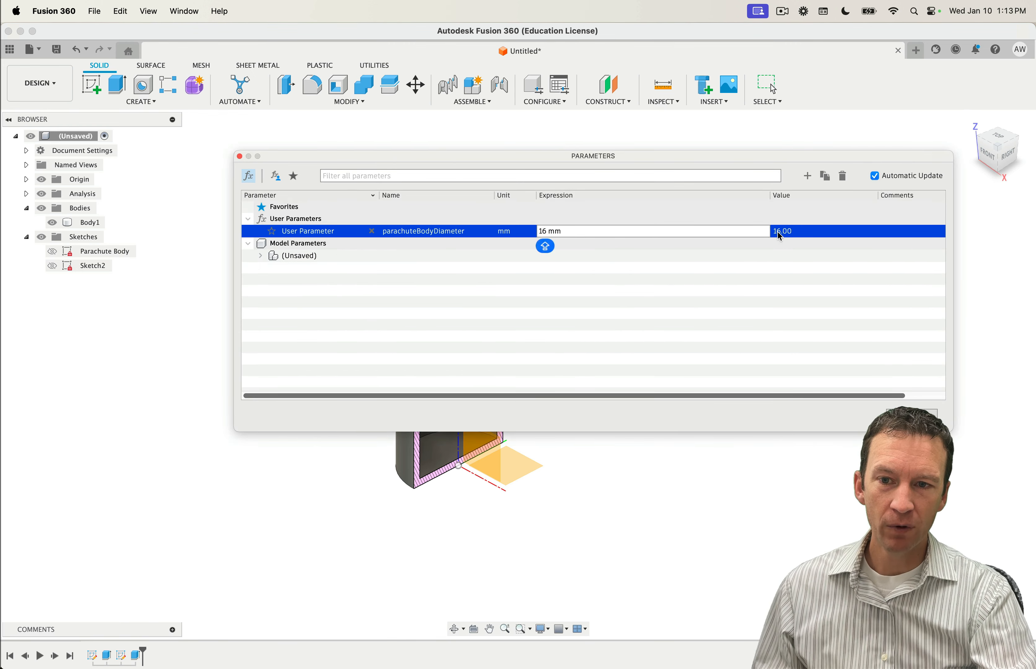
pyautogui.click(542, 231)
pyautogui.write('32')
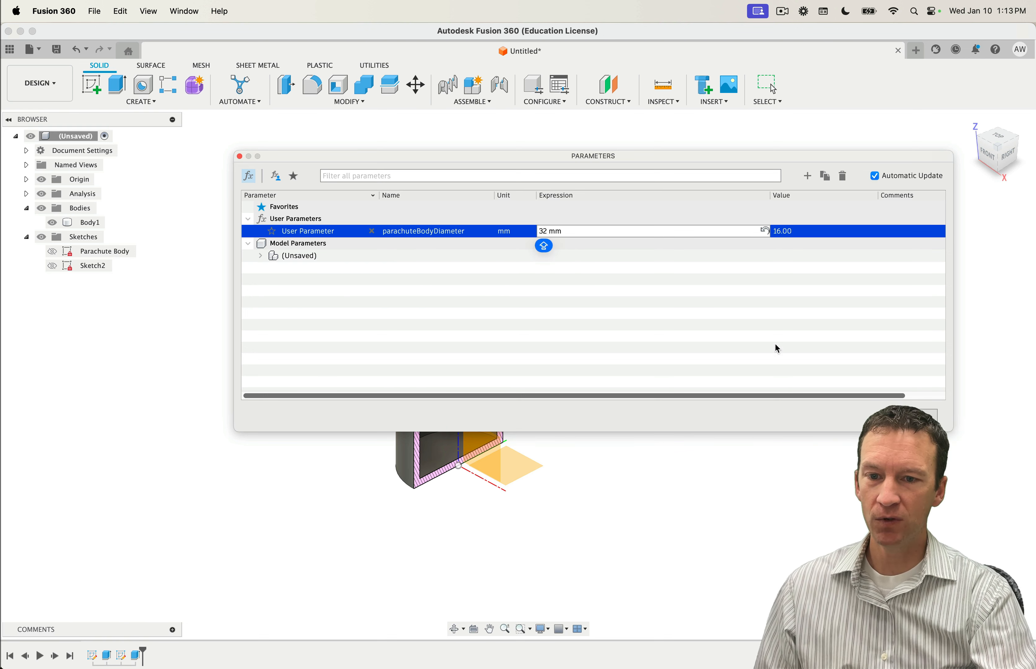
pyautogui.press('Return')
pyautogui.press('Return')
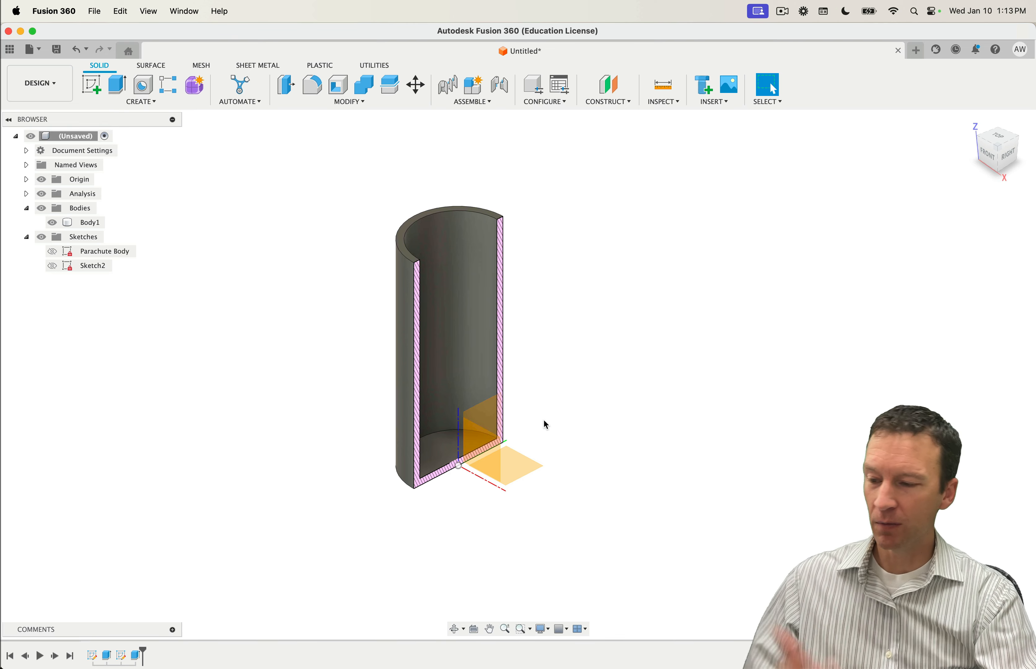
pyautogui.keyDown('shift'); pyautogui.moveTo(570, 440); pyautogui.dragTo(568, 422, button='middle'); pyautogui.keyUp('shift')
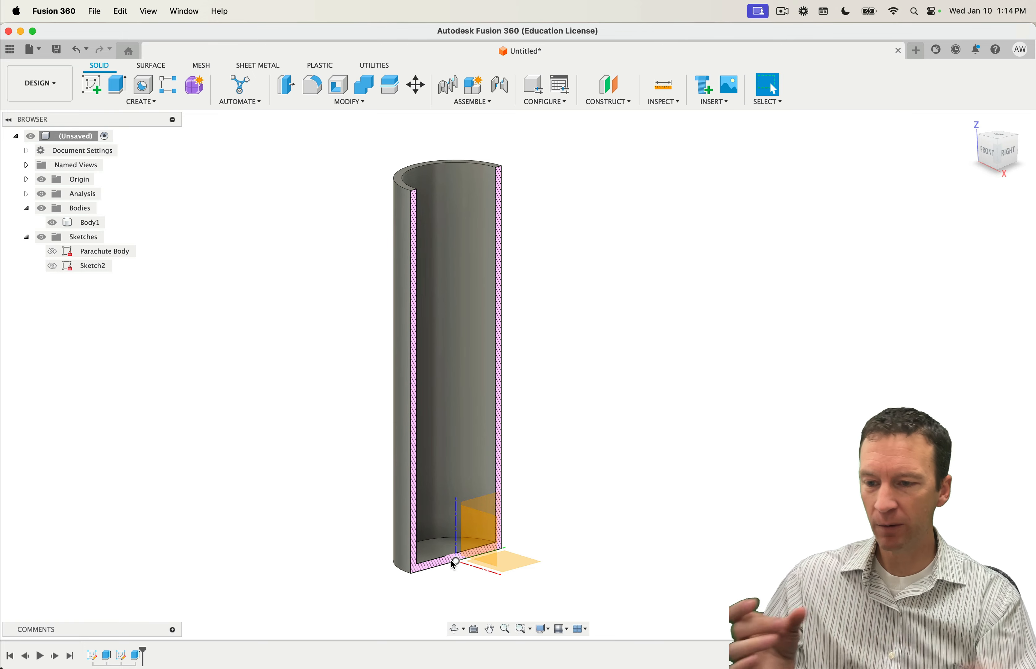
# Step: Edit the Parachute Body sketch, set the circle's diameter to the user parameter parachuteBodyDiameter, and finish the sketch
pyautogui.doubleClick(91, 655)
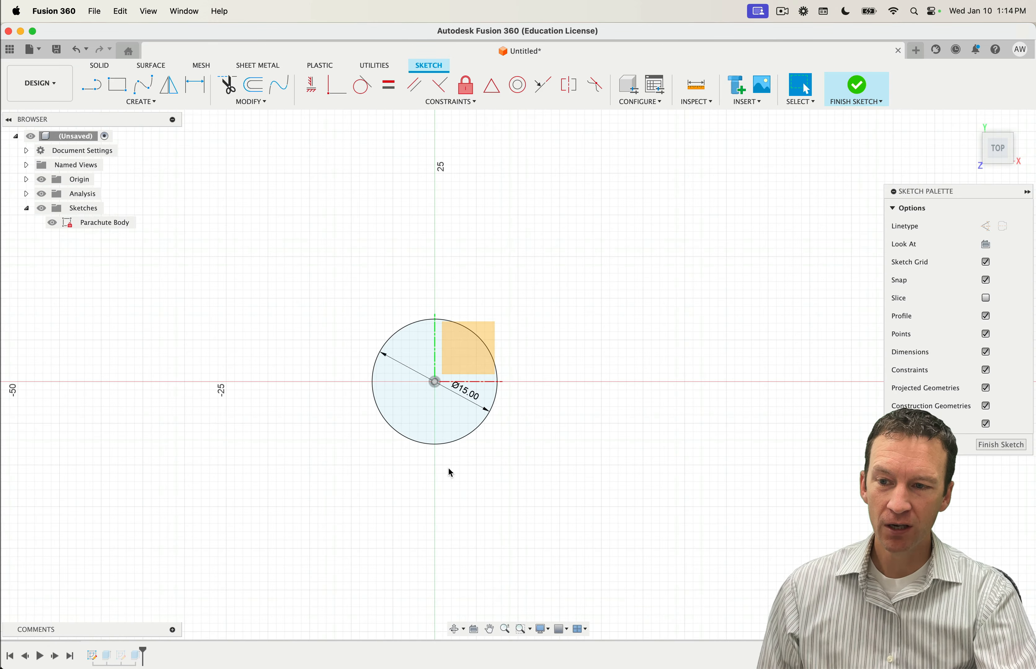
pyautogui.doubleClick(464, 397)
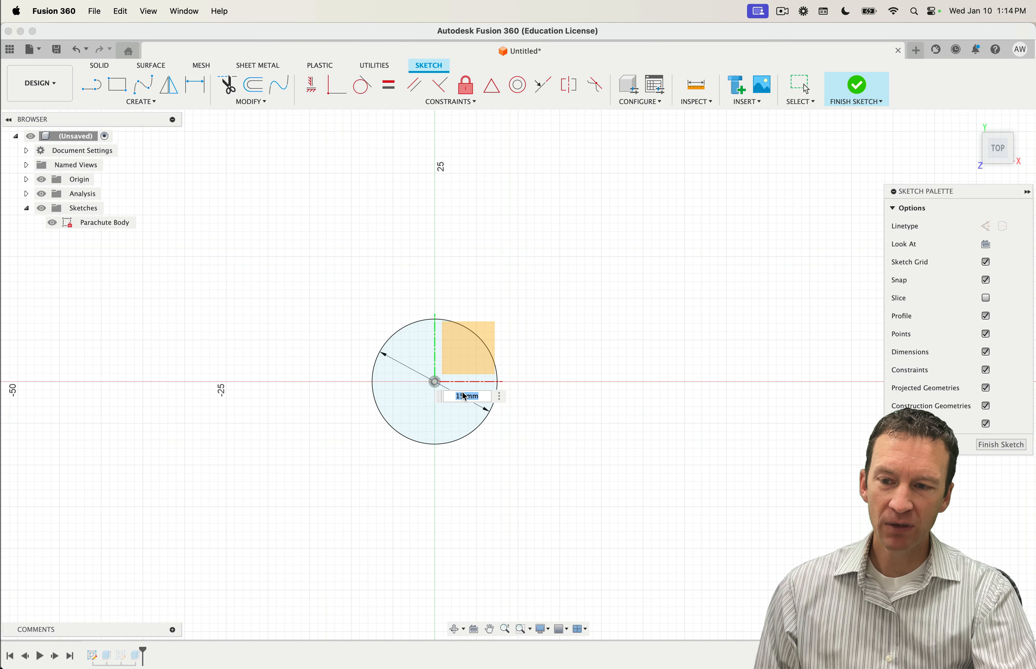
pyautogui.press('capslock')
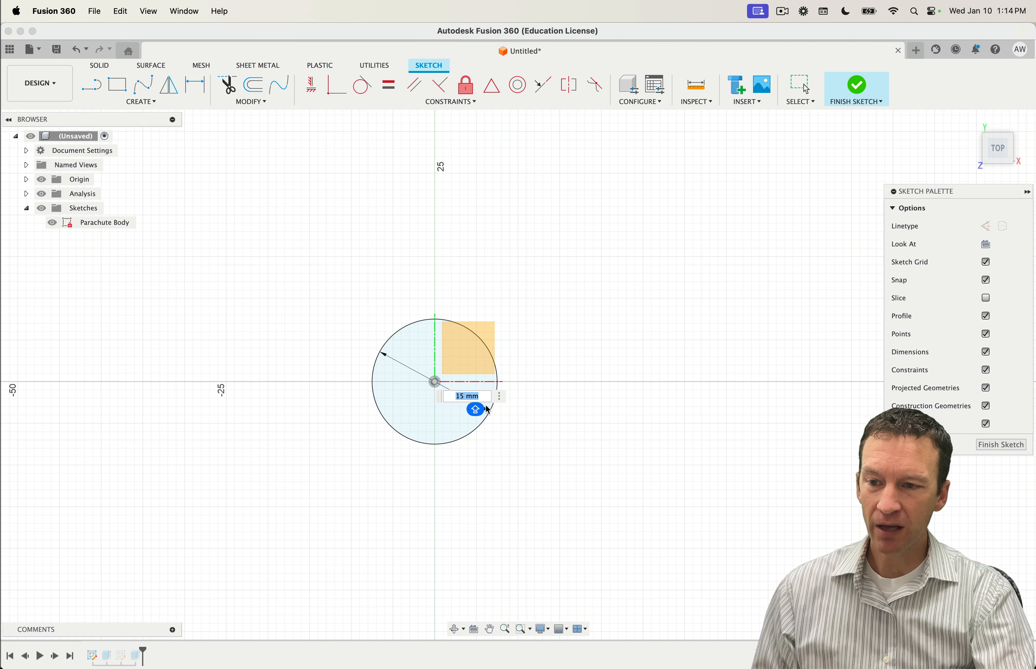
pyautogui.doubleClick(474, 396)
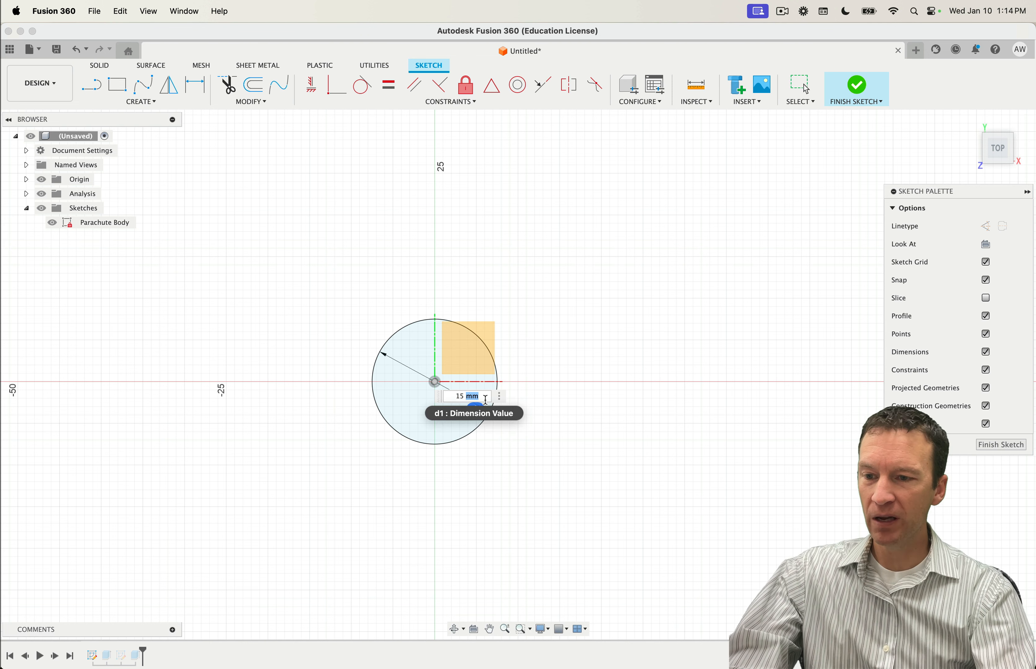
pyautogui.tripleClick(485, 400)
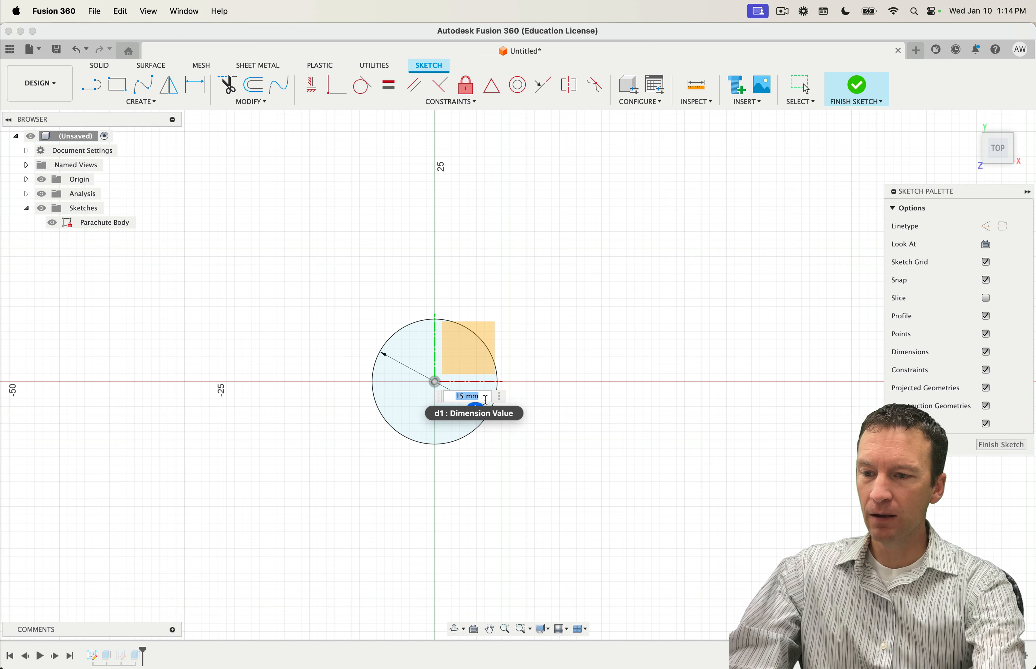
pyautogui.write('PAR')
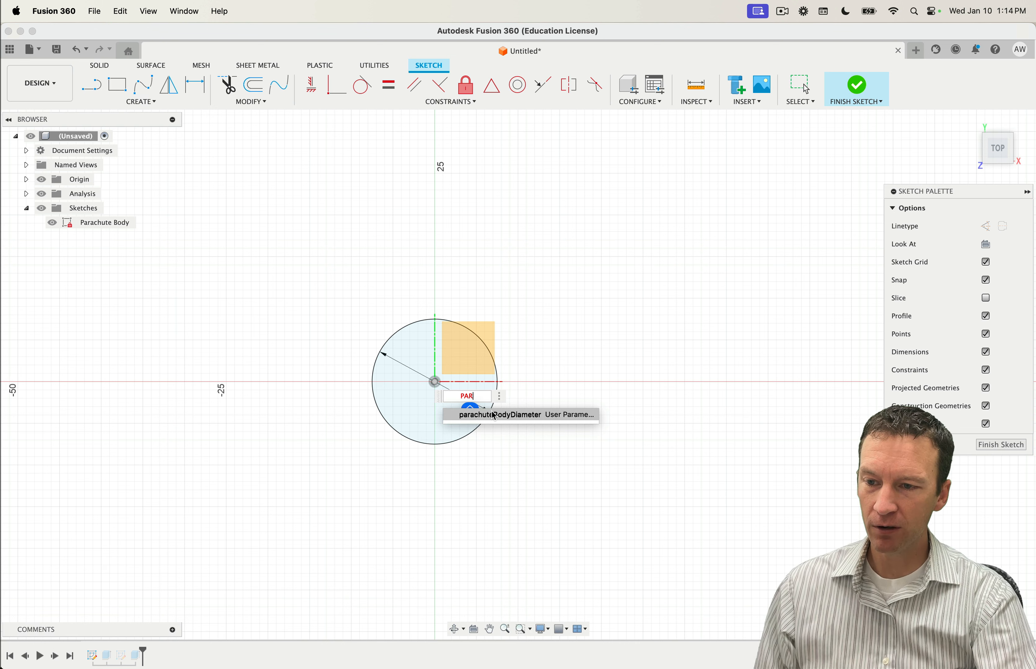
pyautogui.click(494, 415)
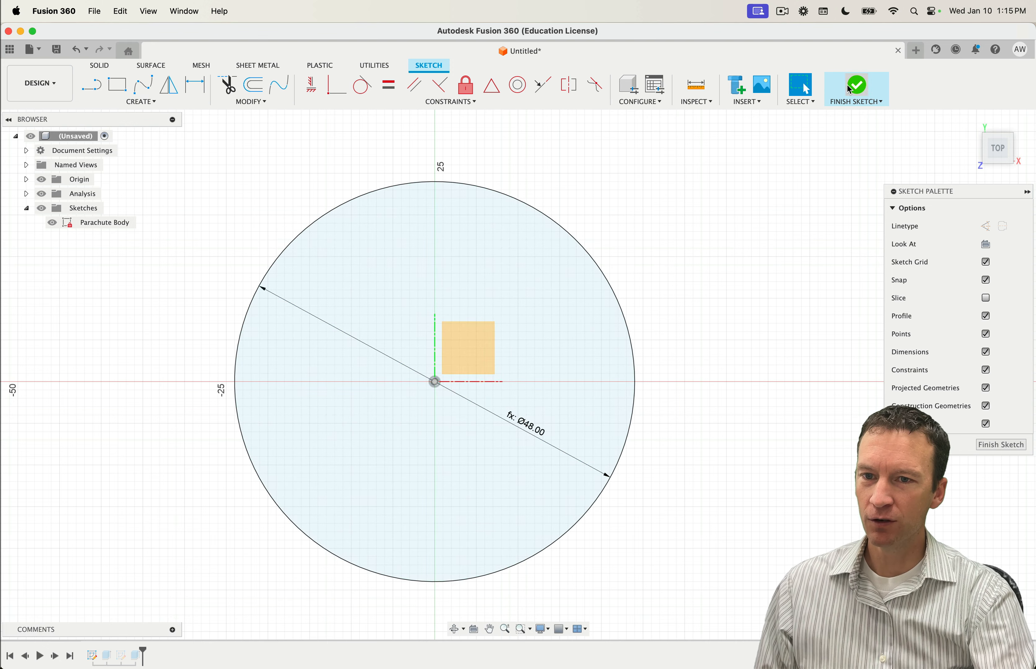
pyautogui.click(857, 87)
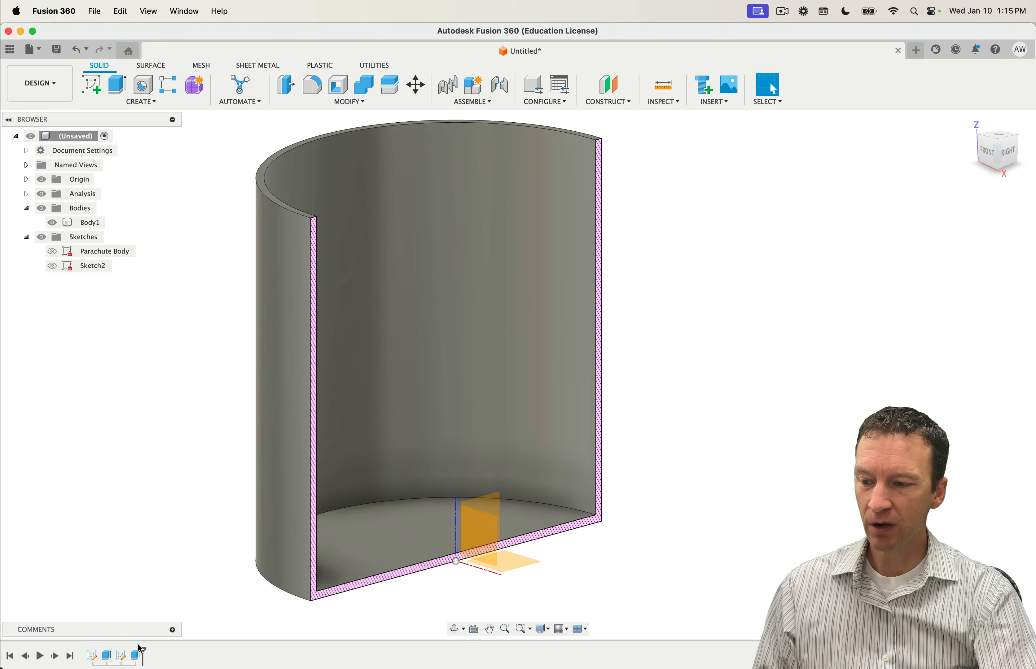
pyautogui.doubleClick(132, 659)
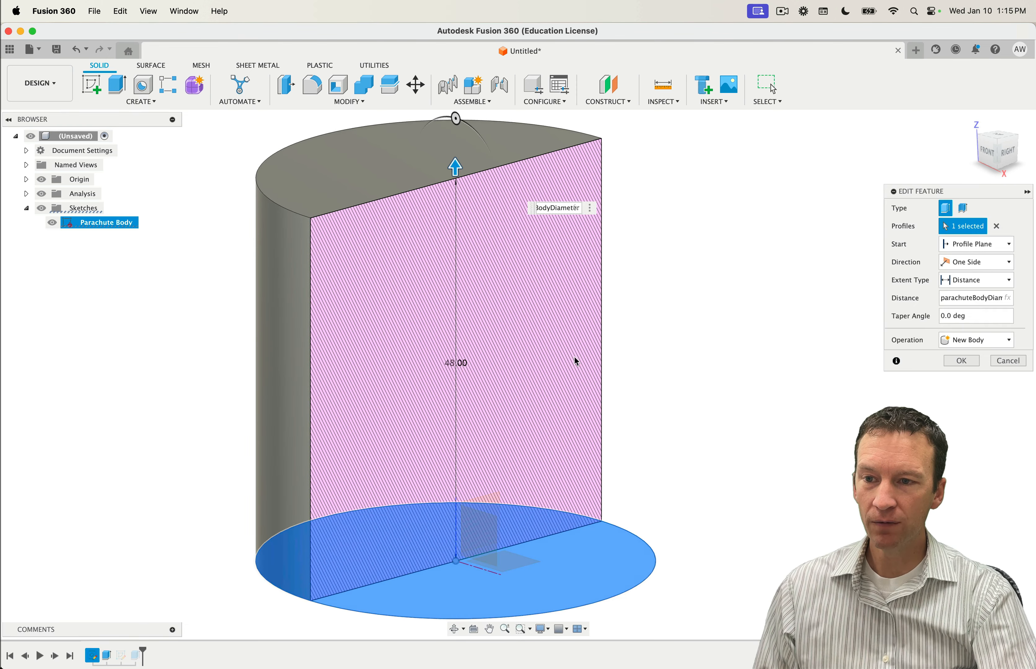
pyautogui.doubleClick(547, 208)
pyautogui.press('BackSpace')
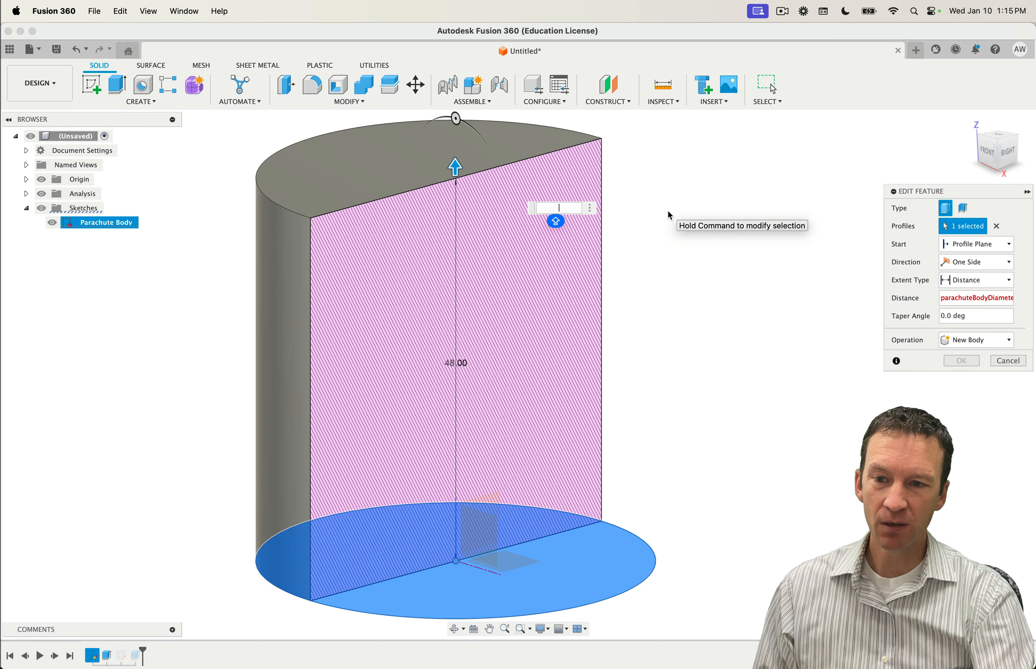
pyautogui.press('Escape')
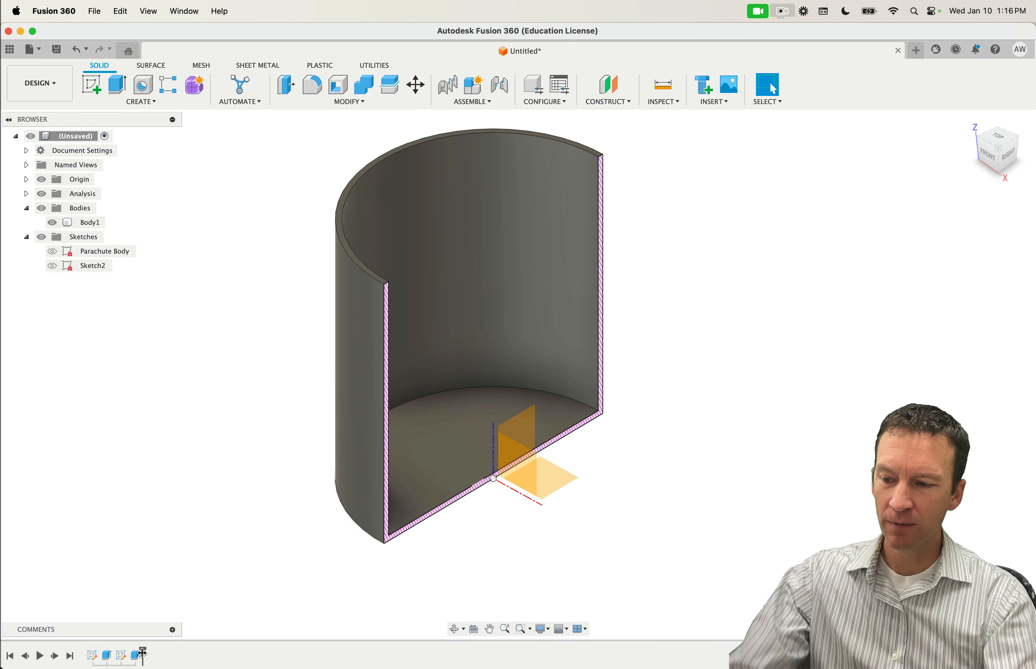
pyautogui.moveTo(143, 652)
pyautogui.mouseDown()
pyautogui.moveTo(97, 653)
pyautogui.moveTo(142, 653)
pyautogui.mouseUp()
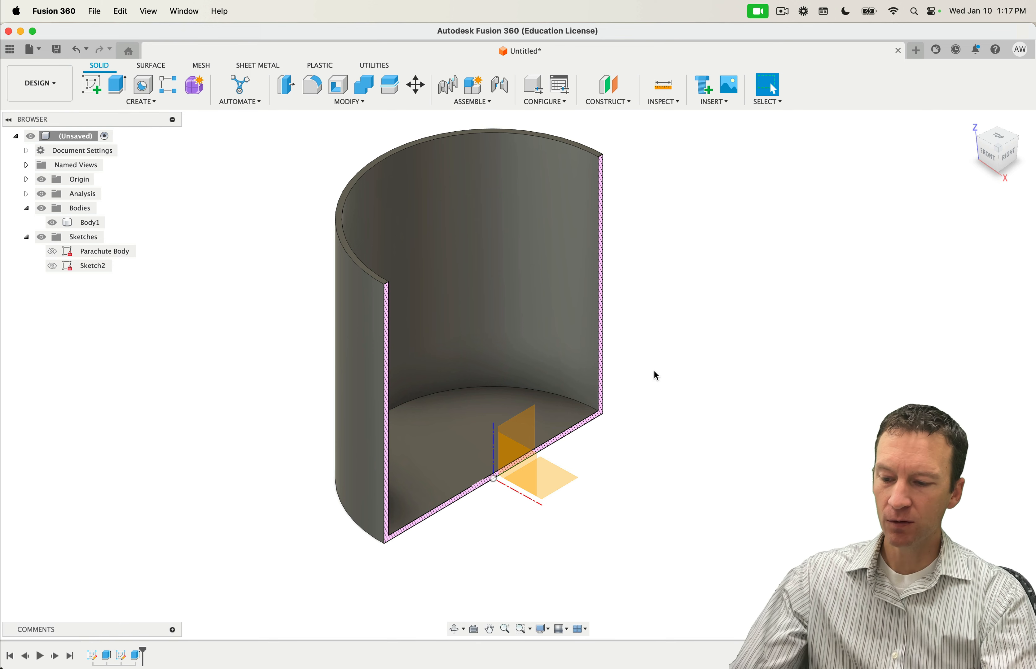
# Step: Add a user parameter named parachuteBodyHeight in mm with the expression 36
pyautogui.press('s')
pyautogui.click(723, 399)
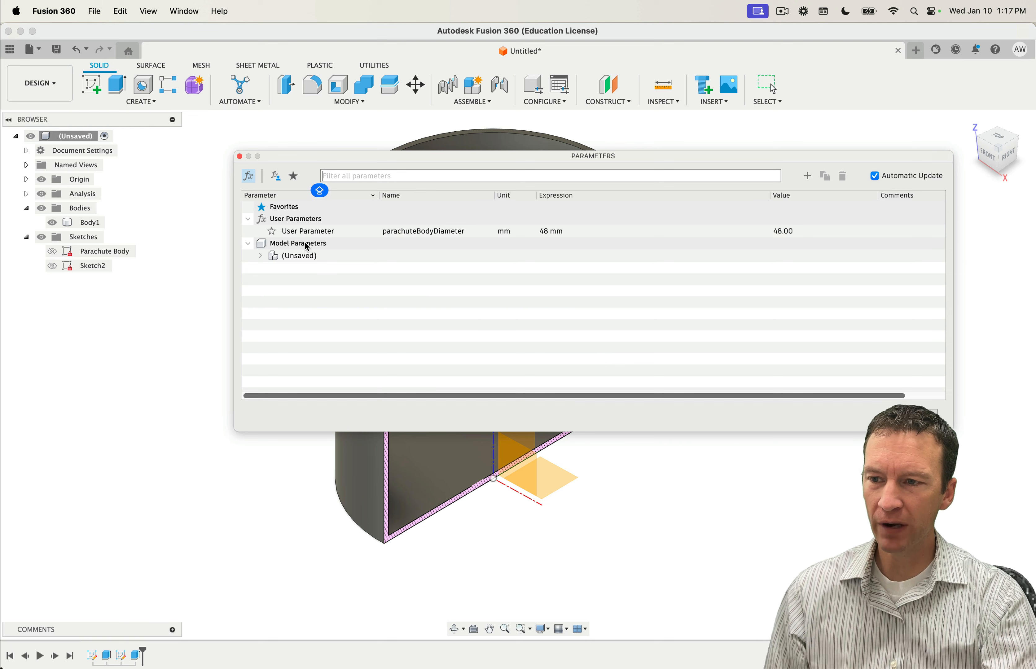
pyautogui.click(322, 233)
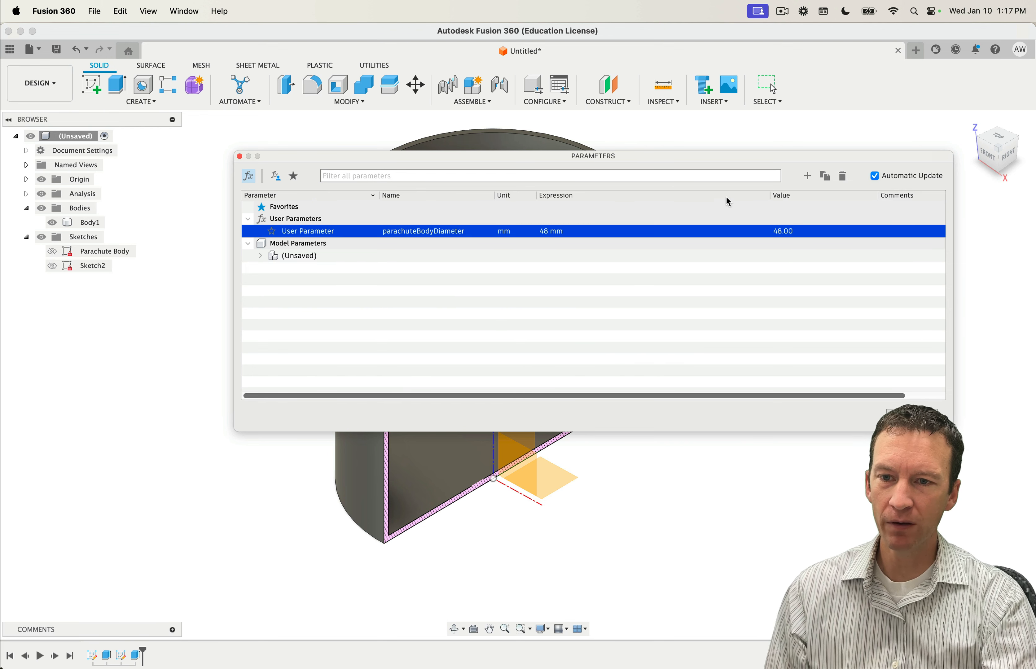
pyautogui.click(807, 176)
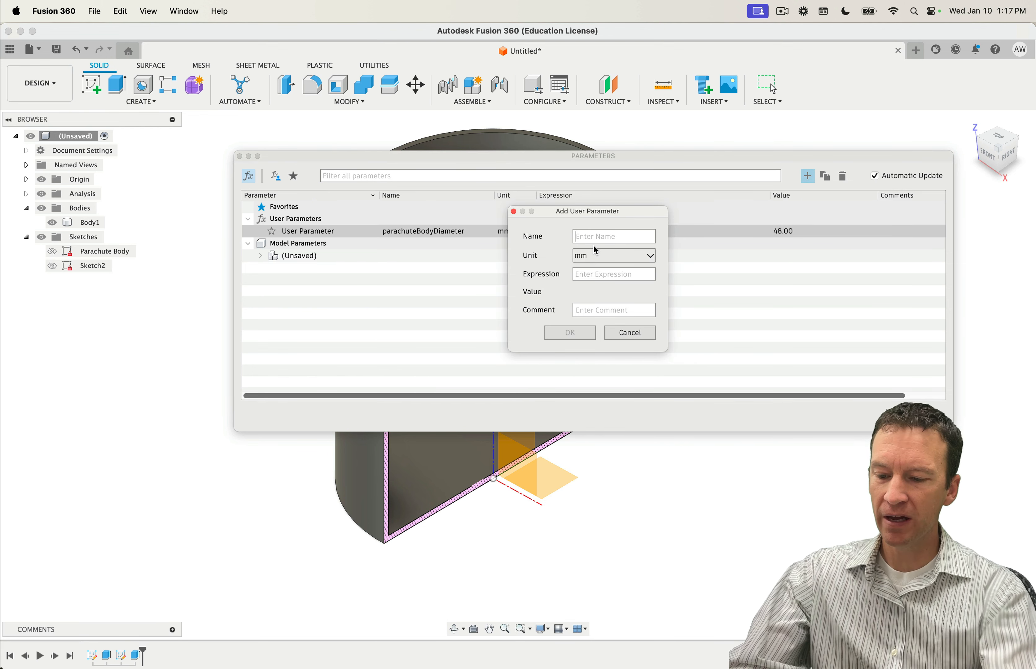
pyautogui.write('PARA')
pyautogui.press('BackSpace')
pyautogui.press('BackSpace')
pyautogui.press('BackSpace')
pyautogui.press('BackSpace')
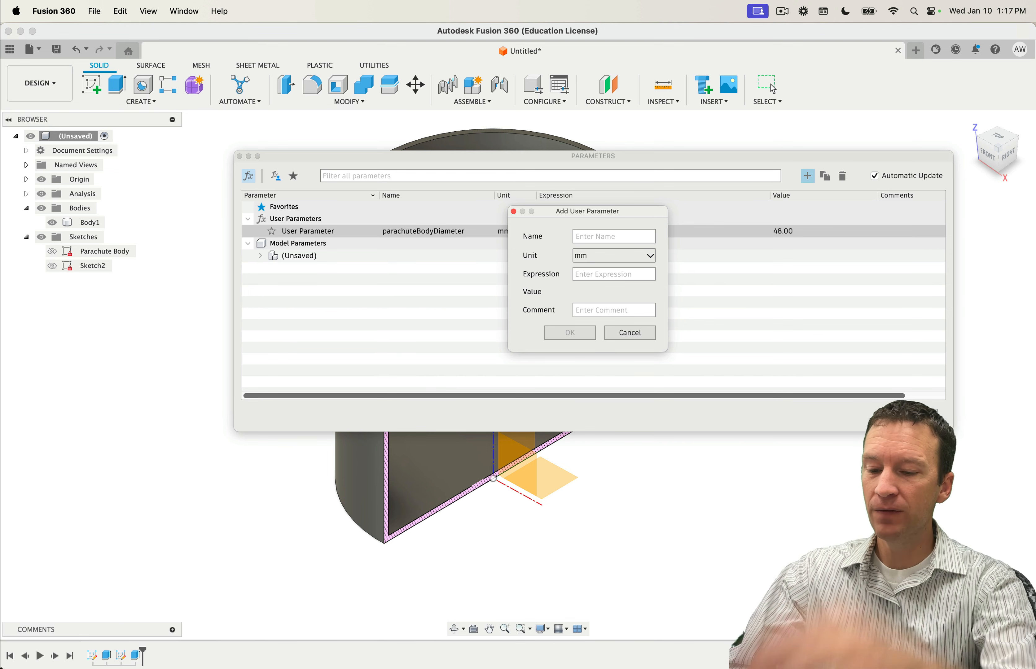
pyautogui.write('parachuteBodyHeight')
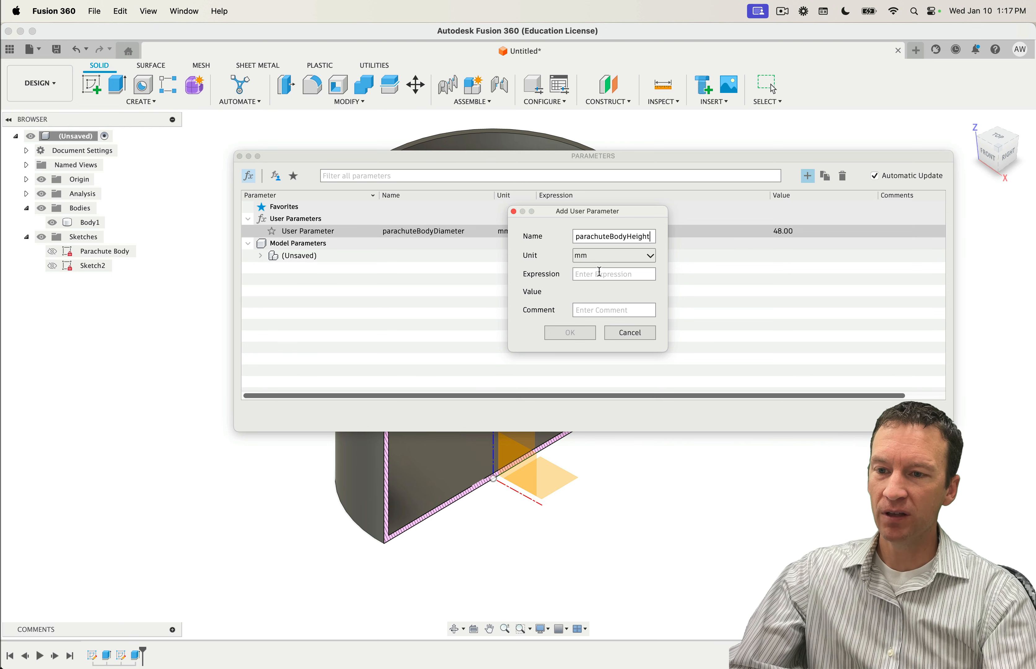
pyautogui.write('36')
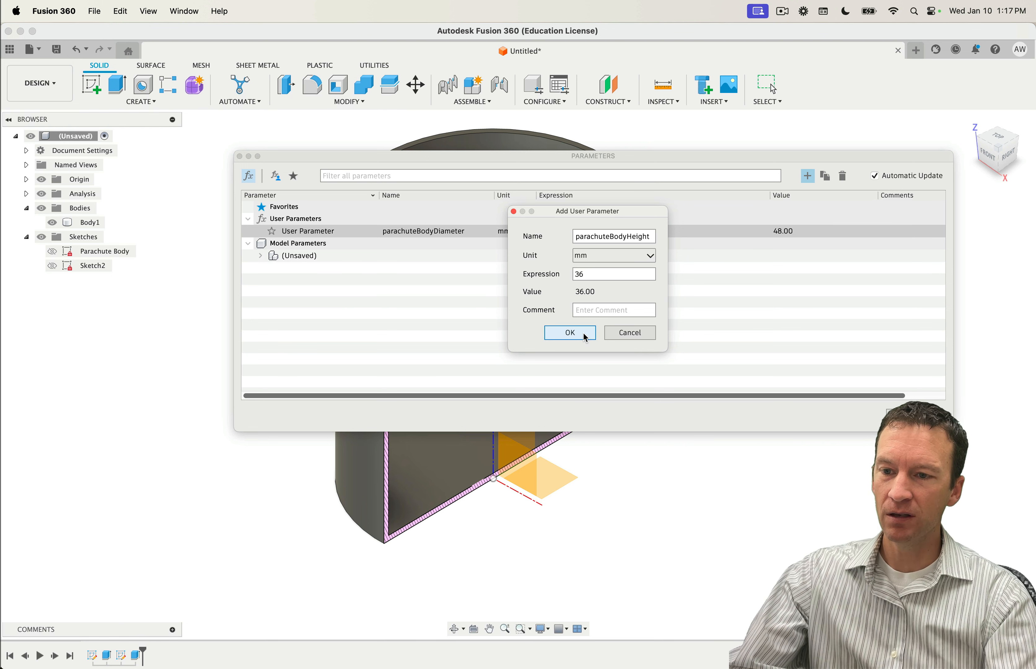
pyautogui.click(580, 333)
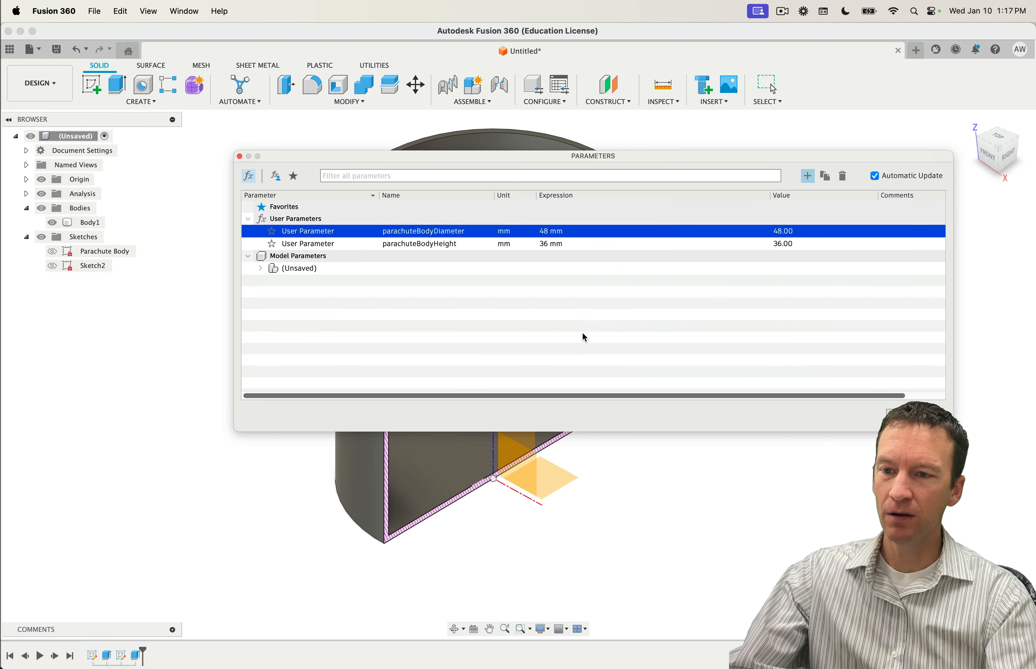
# Step: Add a user parameter named parachuteBodyOffset in mm with the expression 10, and close the parameter table
pyautogui.click(807, 176)
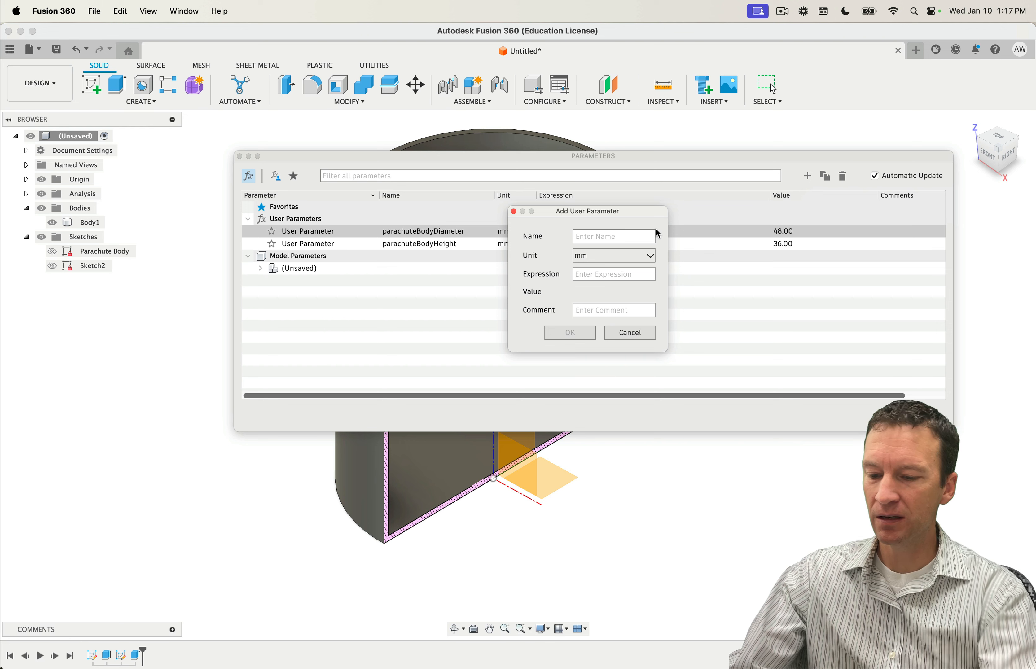
pyautogui.write('Parachu')
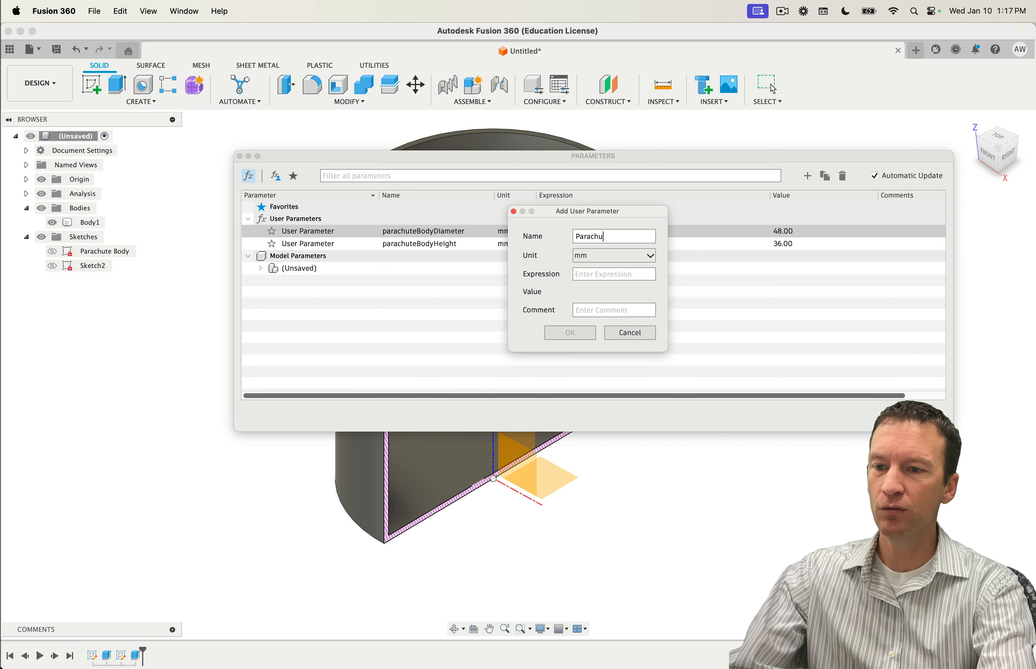
pyautogui.press('BackSpace')
pyautogui.press('BackSpace')
pyautogui.press('BackSpace')
pyautogui.press('BackSpace')
pyautogui.write('pa')
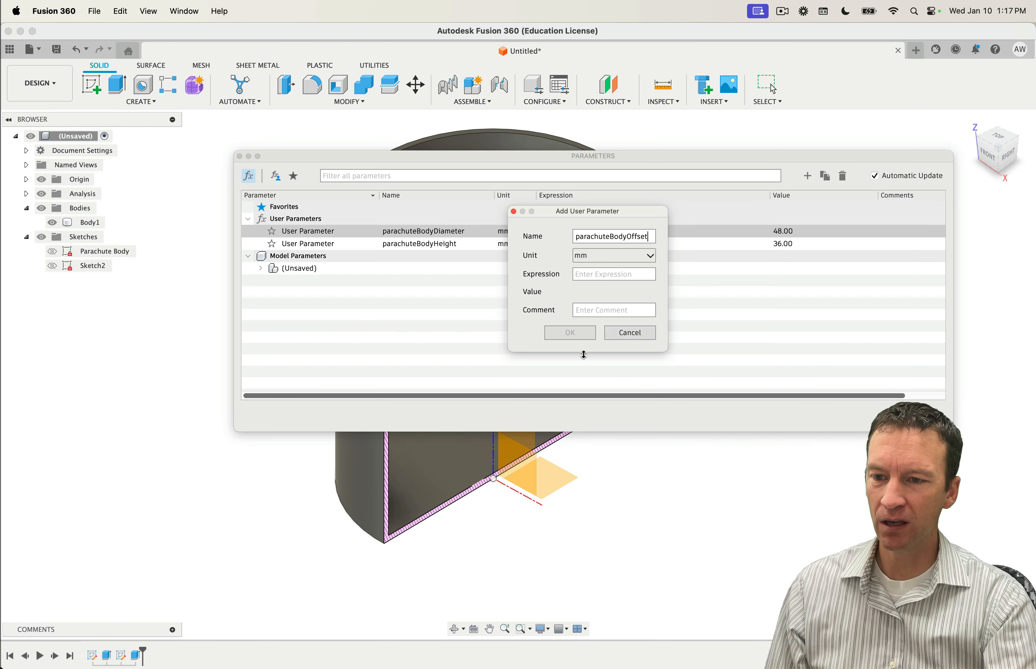
pyautogui.click(595, 276)
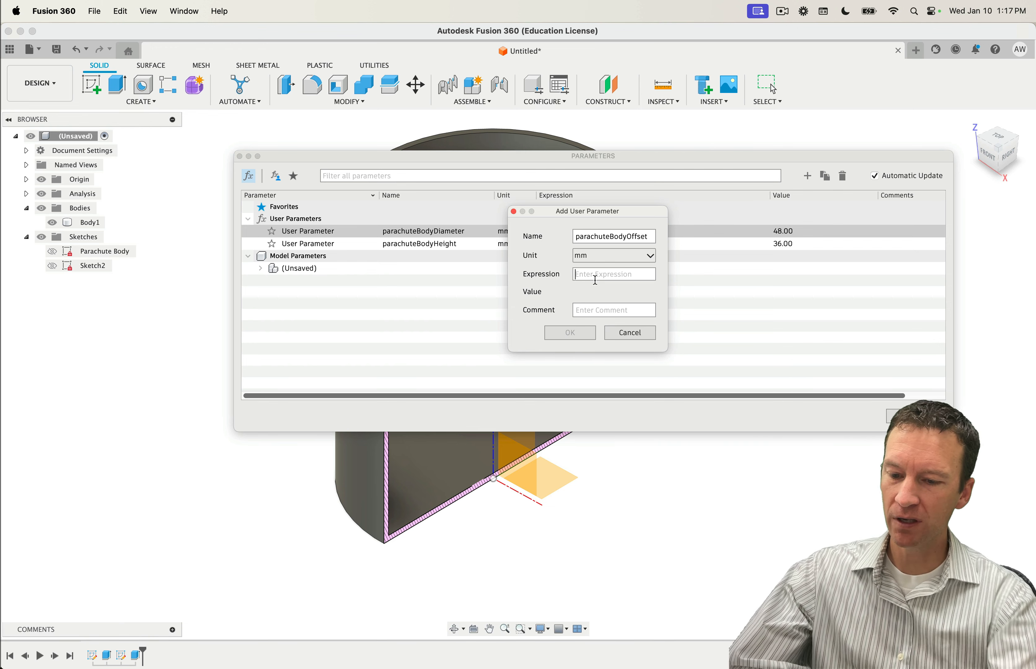
pyautogui.write('10')
pyautogui.click(562, 331)
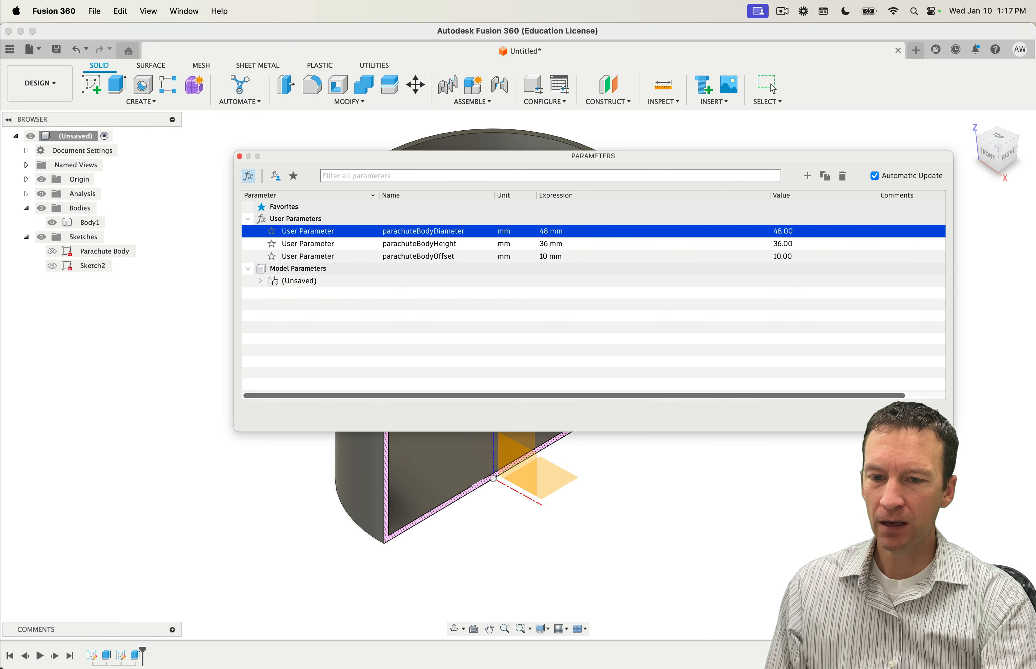
pyautogui.click(915, 416)
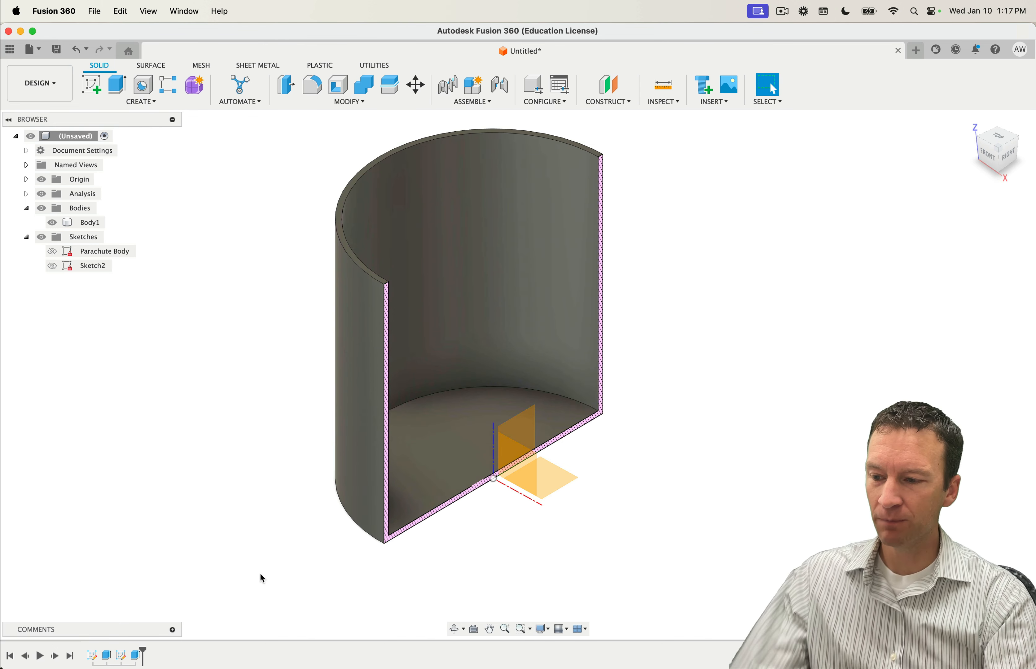
# Step: Edit the original cylinder extrusion and set its distance to the user parameter parachuteBodyHeight
pyautogui.doubleClick(111, 658)
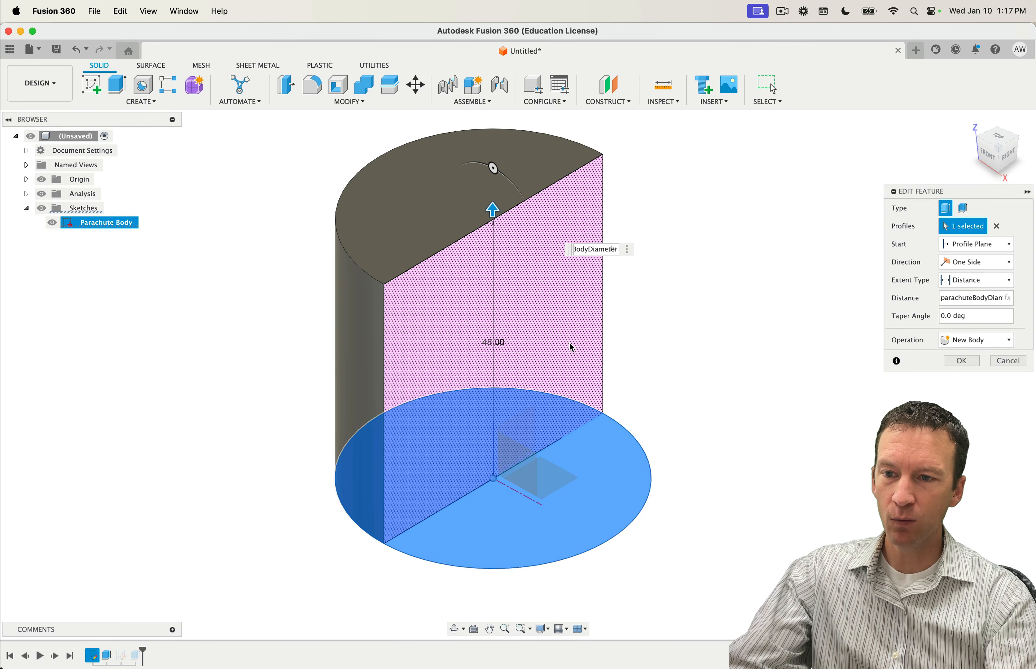
pyautogui.click(595, 250)
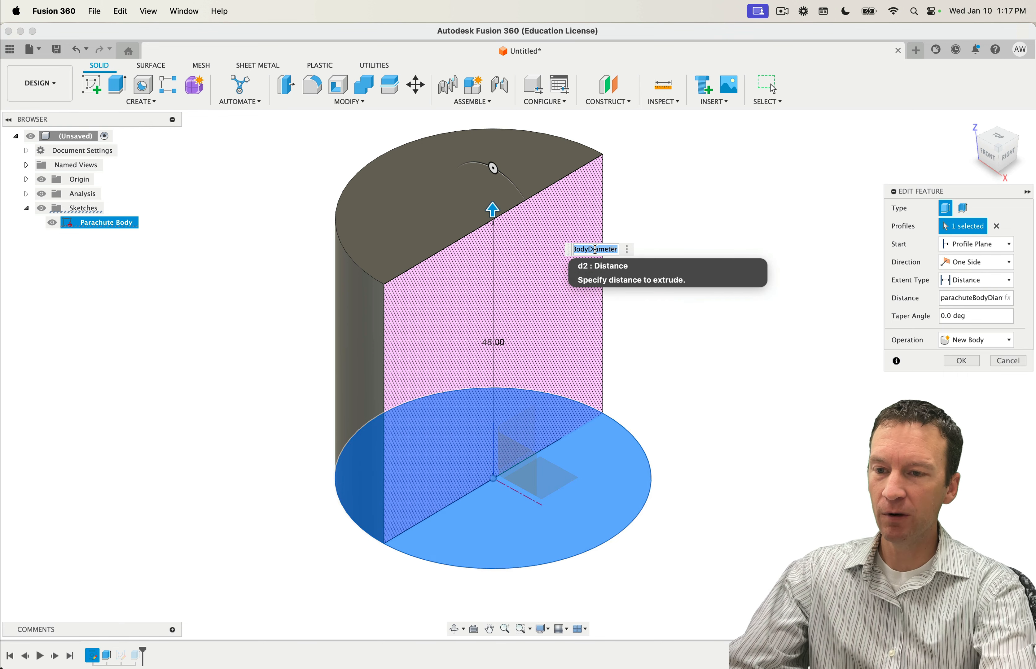
pyautogui.write('para')
pyautogui.press('Down')
pyautogui.press('Return')
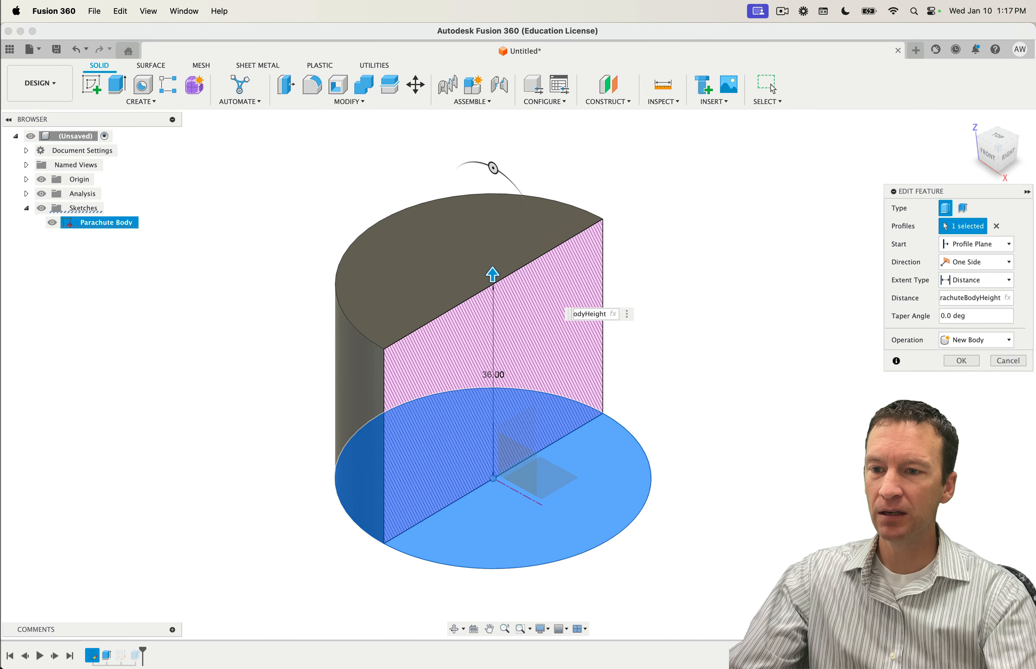
pyautogui.click(960, 360)
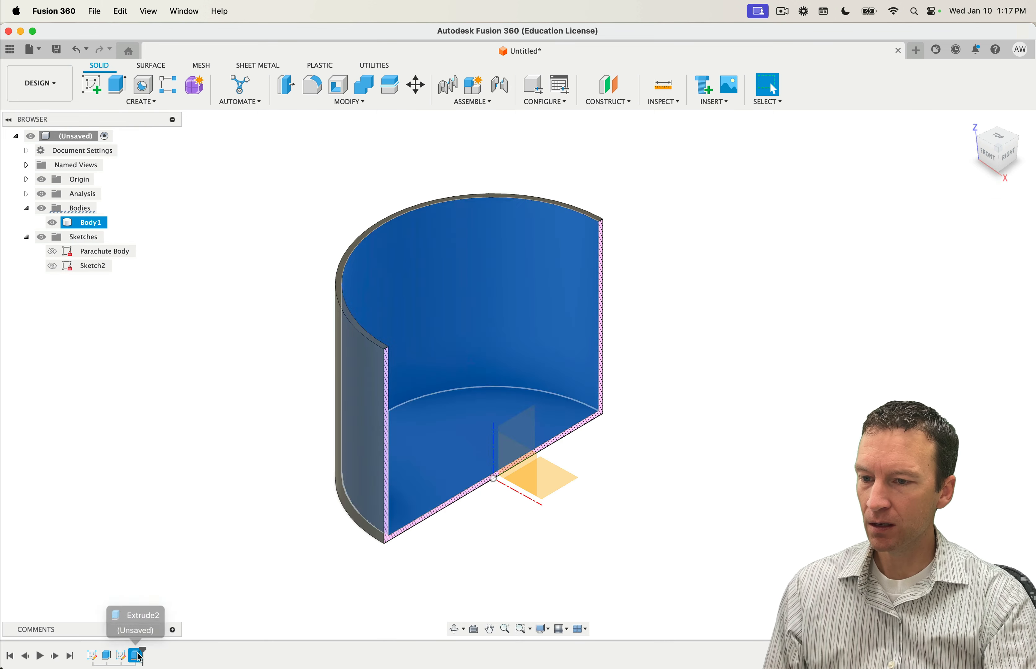
# Step: Try shortening the inner cut extrusion to a distance of -24 mm, and cancel the edit
pyautogui.doubleClick(122, 655)
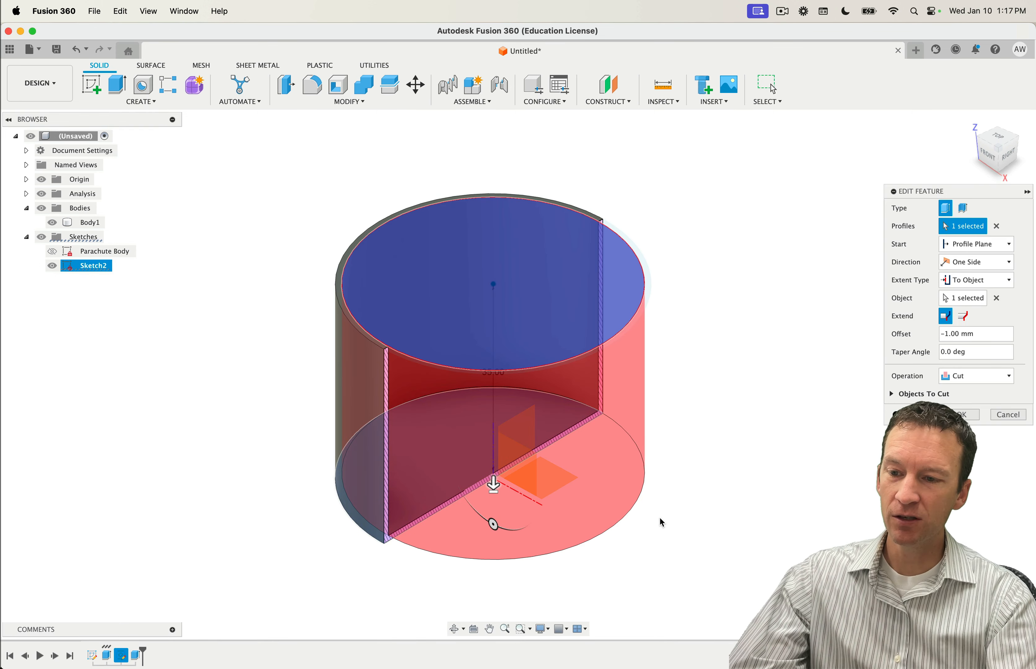
pyautogui.keyDown('shift'); pyautogui.moveTo(659, 518); pyautogui.dragTo(675, 477, button='middle'); pyautogui.keyUp('shift')
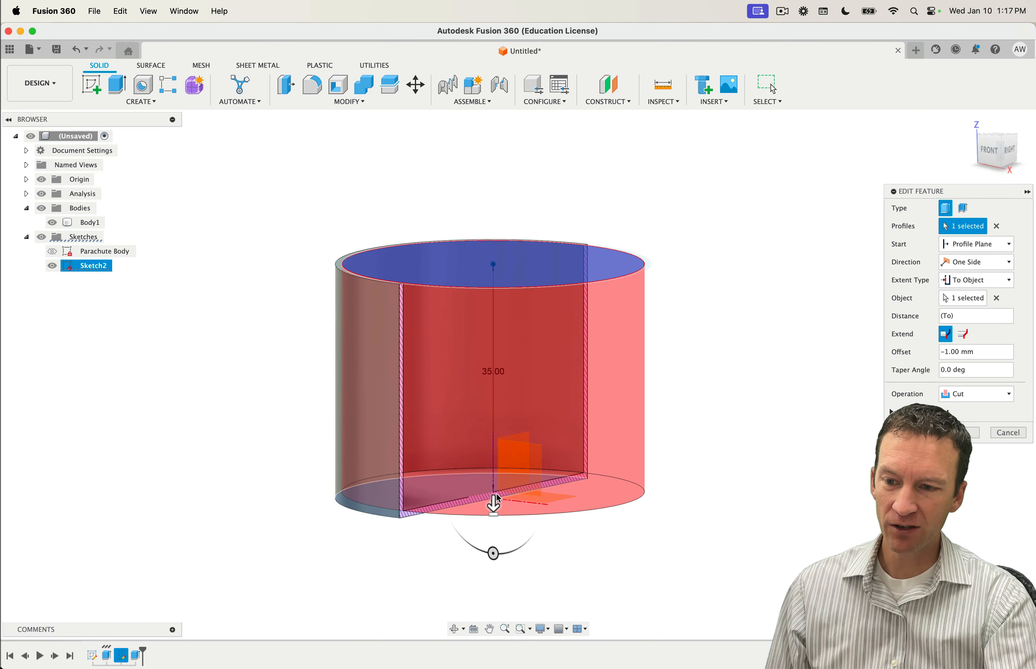
pyautogui.moveTo(493, 504); pyautogui.dragTo(494, 432)
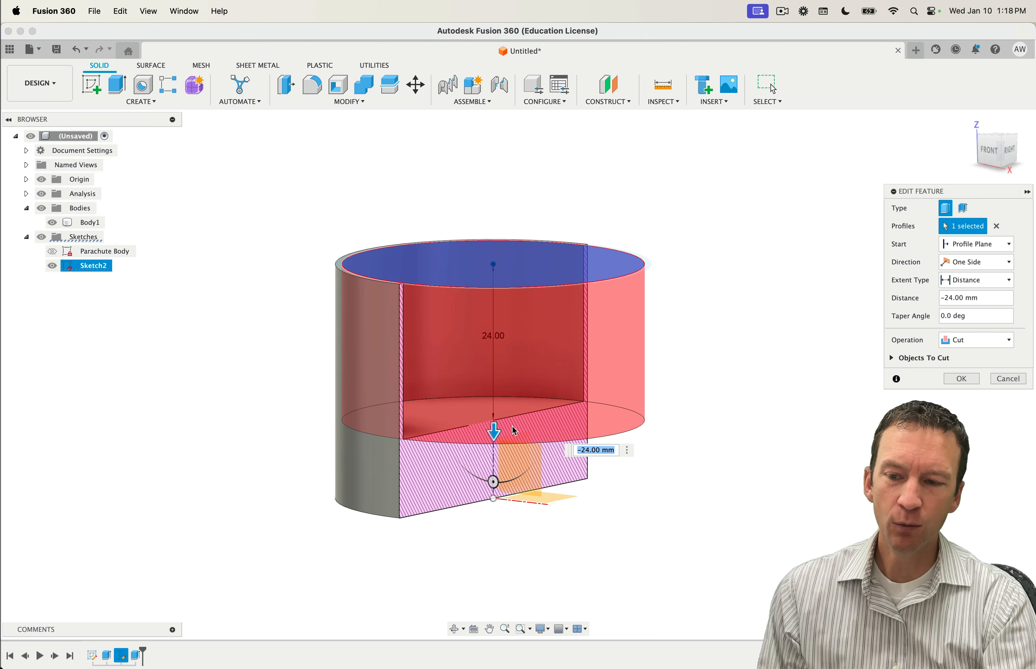
pyautogui.click(1004, 379)
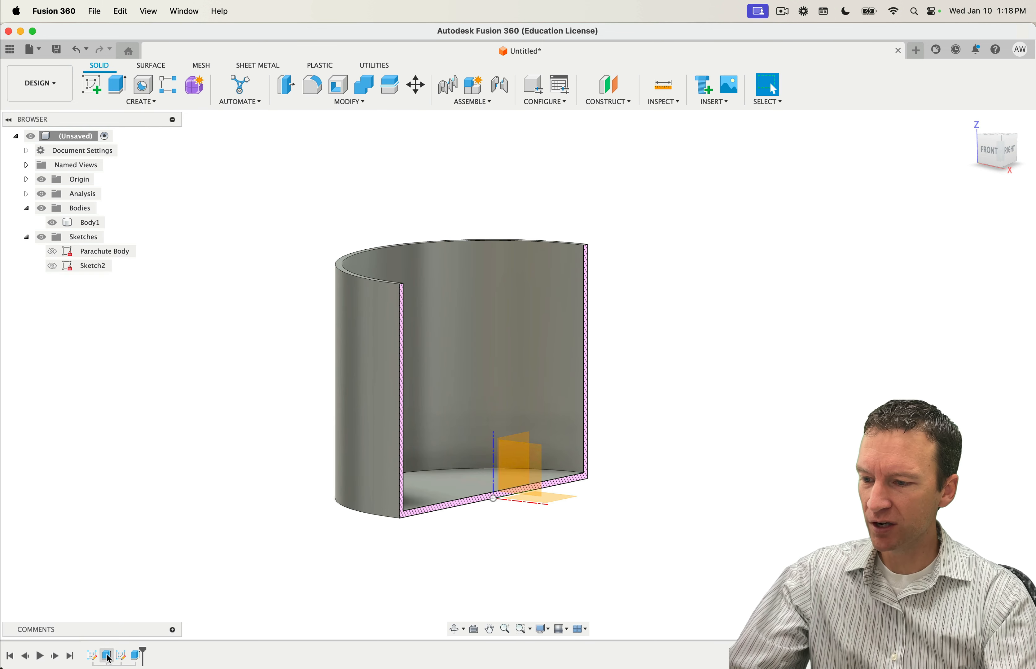
# Step: Check the expression behind the circle's diameter dimension in the Parachute Body sketch, and finish the sketch
pyautogui.doubleClick(92, 655)
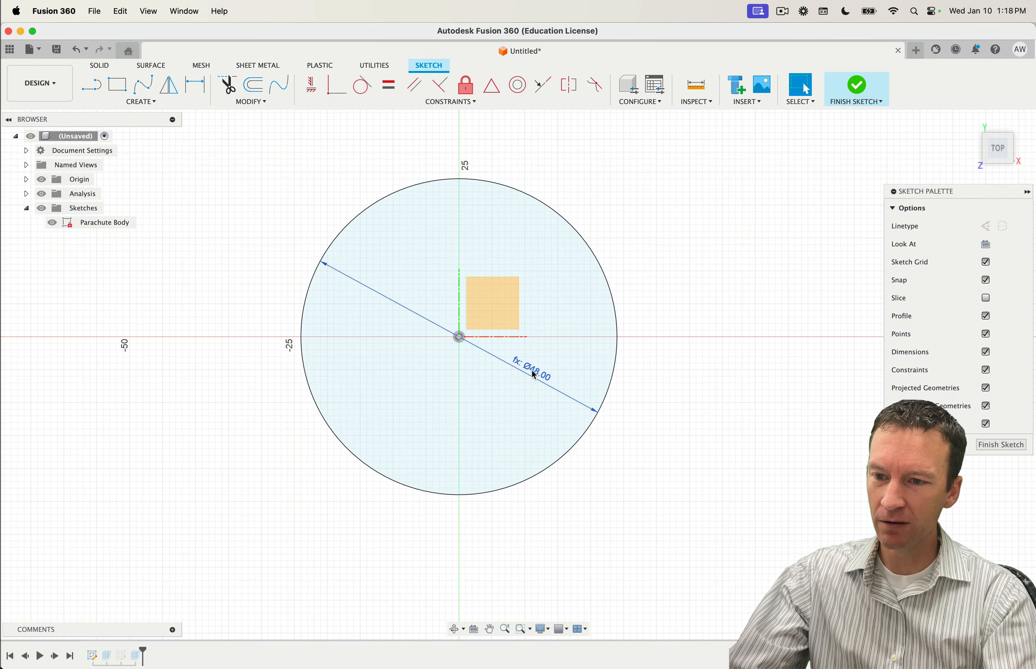
pyautogui.doubleClick(534, 375)
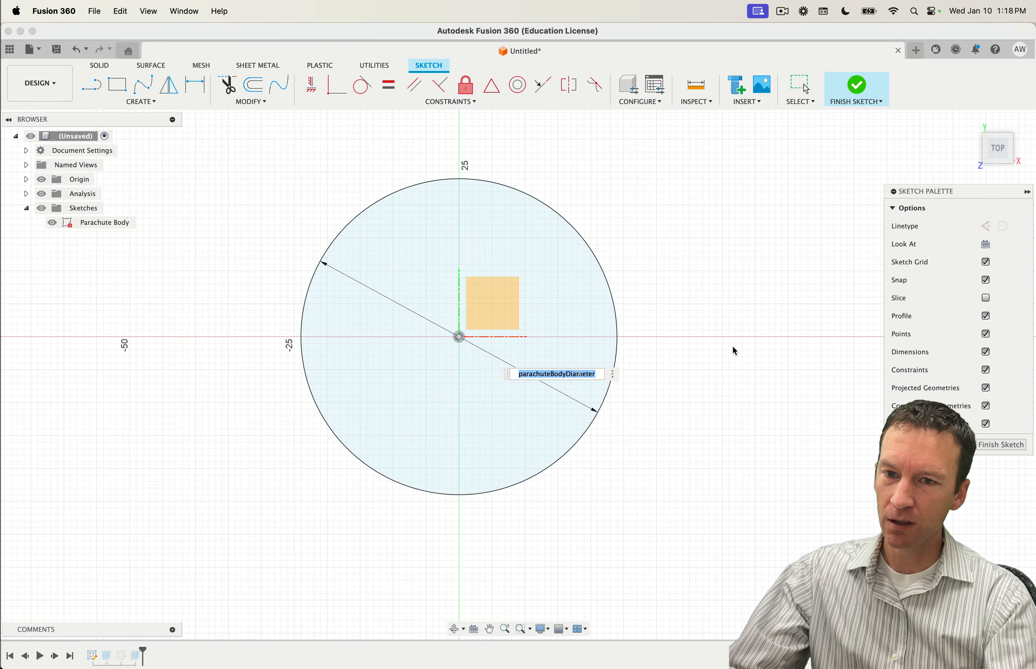
pyautogui.click(856, 89)
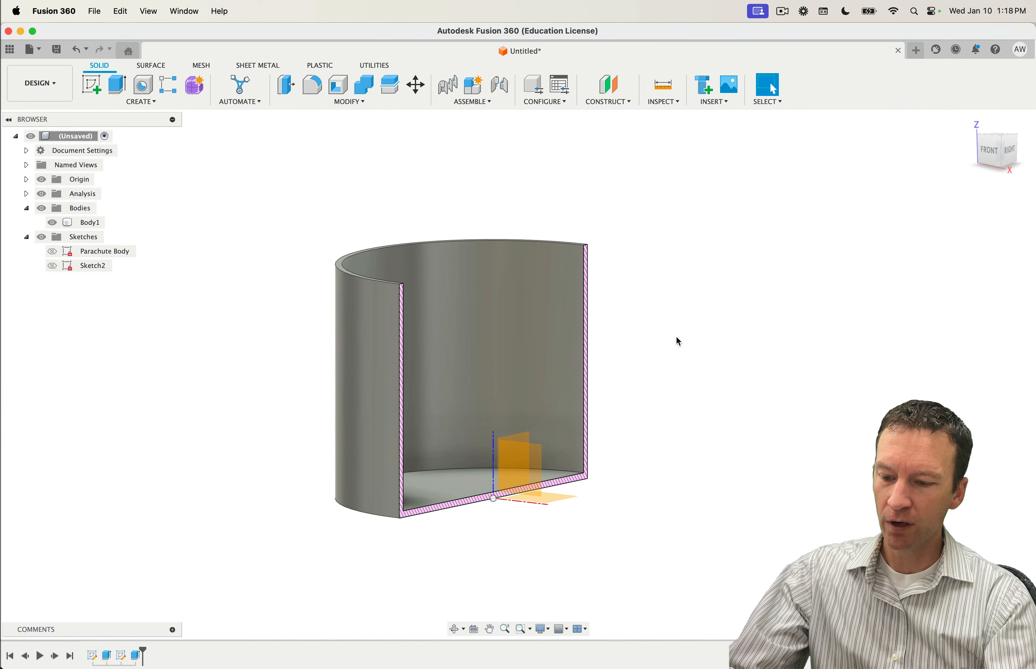
# Step: Set the user parameter parachuteBodyDiameter to 20 mm and close the parameter table
pyautogui.press('s')
pyautogui.click(740, 367)
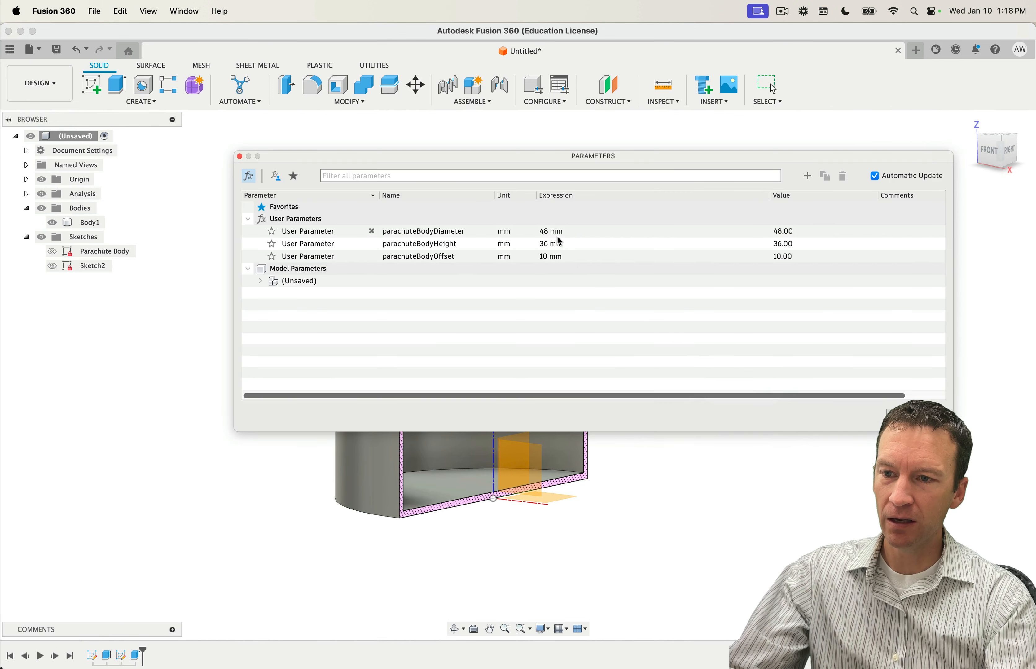
pyautogui.click(545, 232)
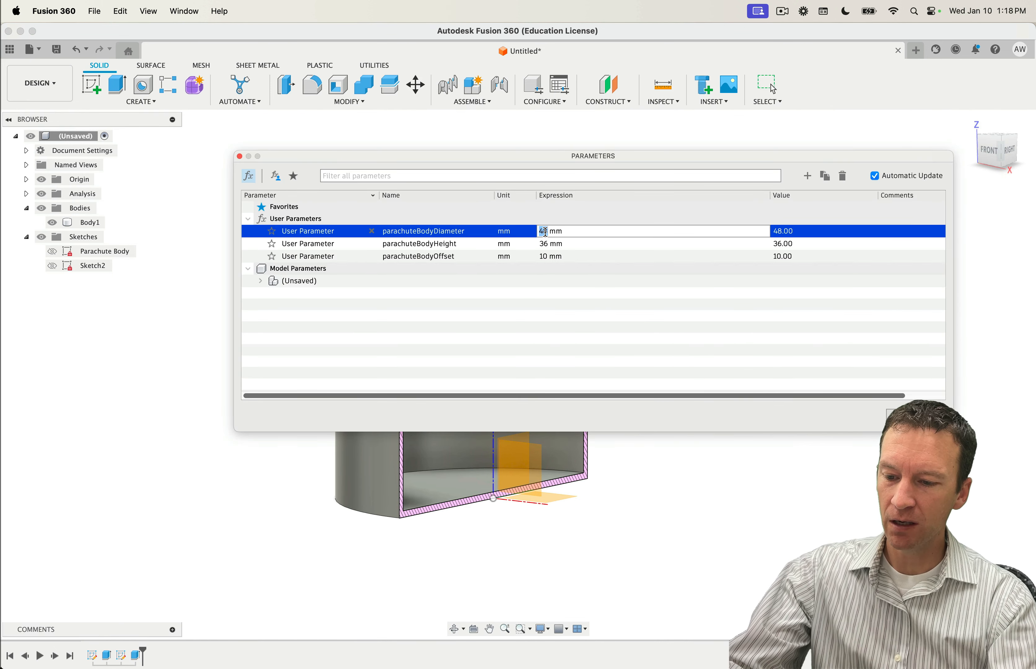
pyautogui.write('20')
pyautogui.press('Return')
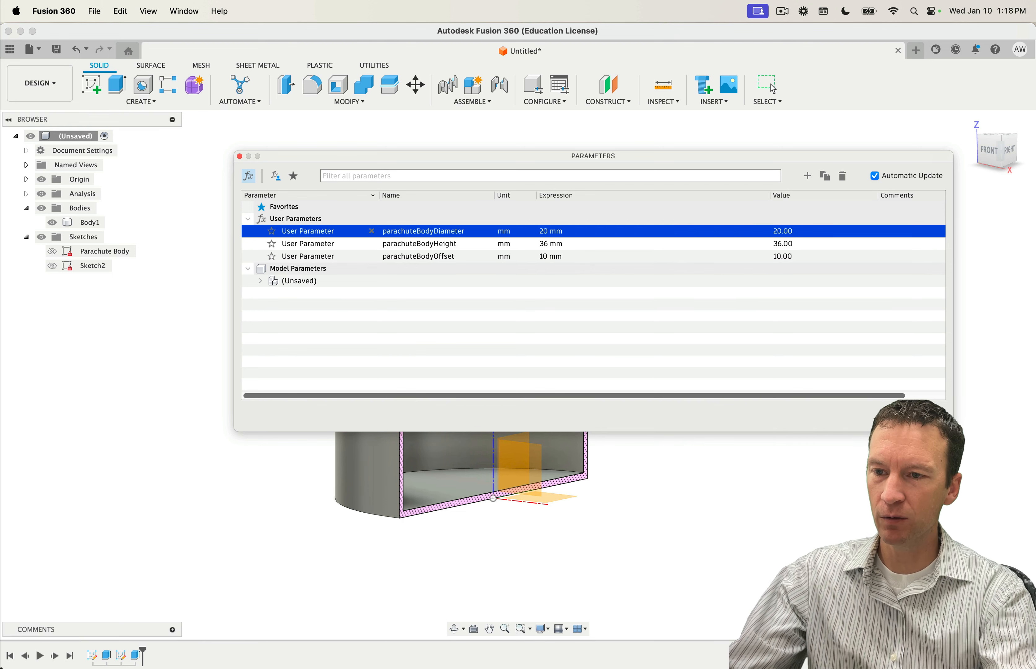
pyautogui.click(923, 416)
pyautogui.moveTo(659, 405)
pyautogui.keyDown('shift'); pyautogui.mouseDown(button='middle')
pyautogui.moveTo(675, 426)
pyautogui.moveTo(660, 417)
pyautogui.mouseUp(button='middle'); pyautogui.keyUp('shift')
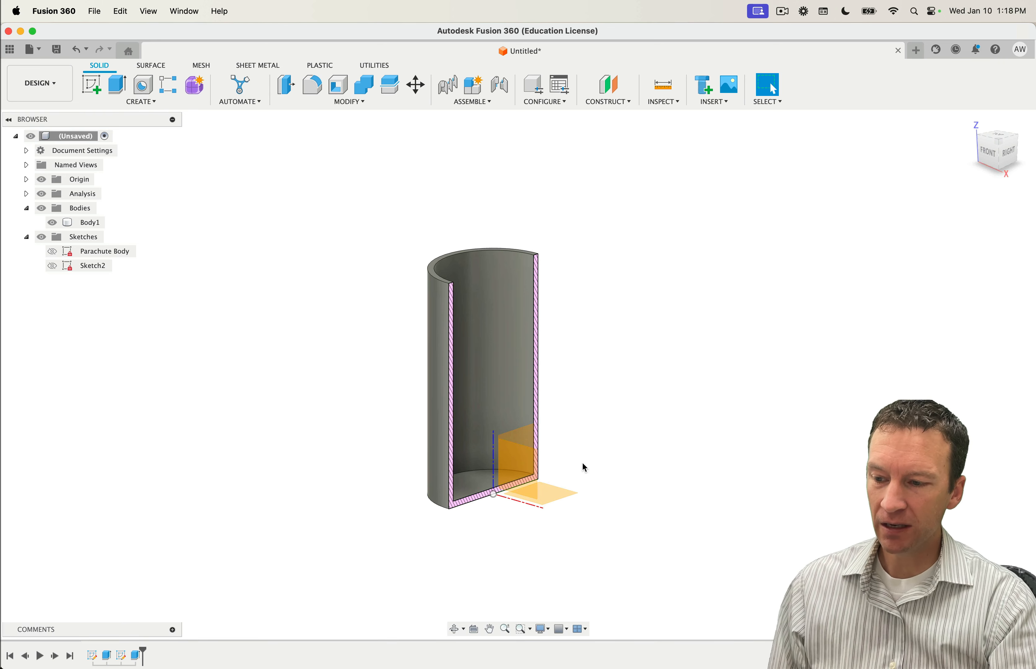
# Step: Review the inner cut extrusion's settings without changing them, and roll the timeline back to just before that cut
pyautogui.doubleClick(139, 663)
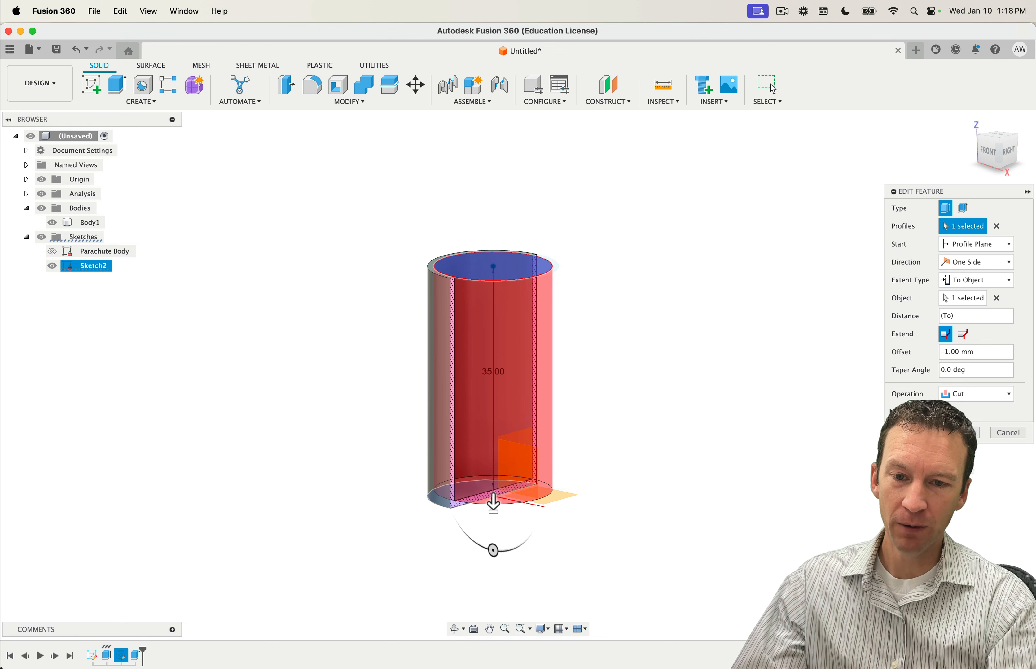
pyautogui.click(1014, 433)
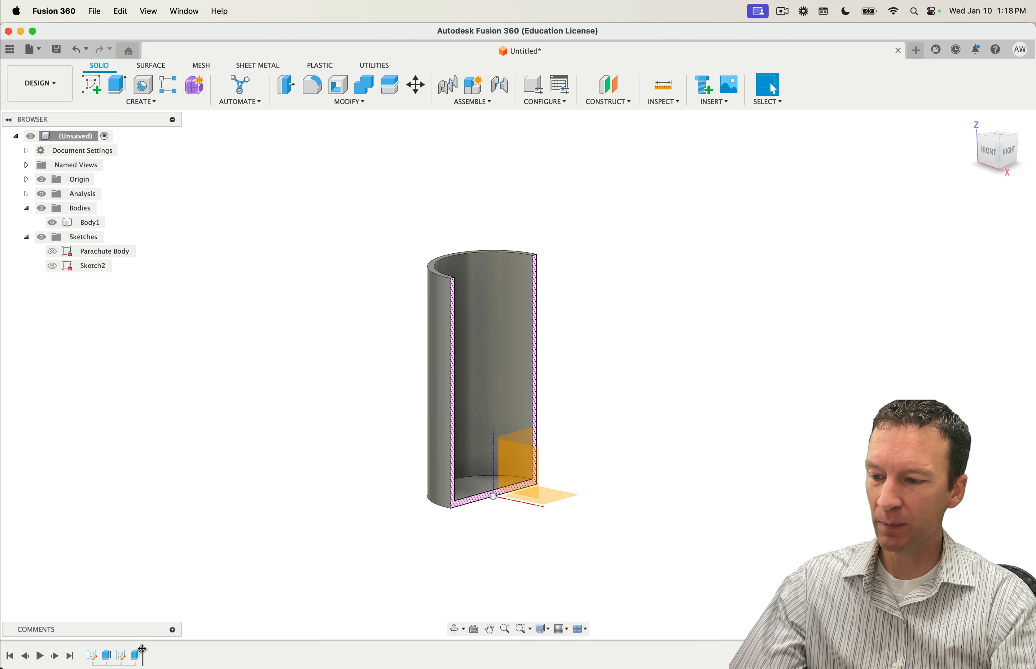
pyautogui.moveTo(132, 649); pyautogui.dragTo(128, 652)
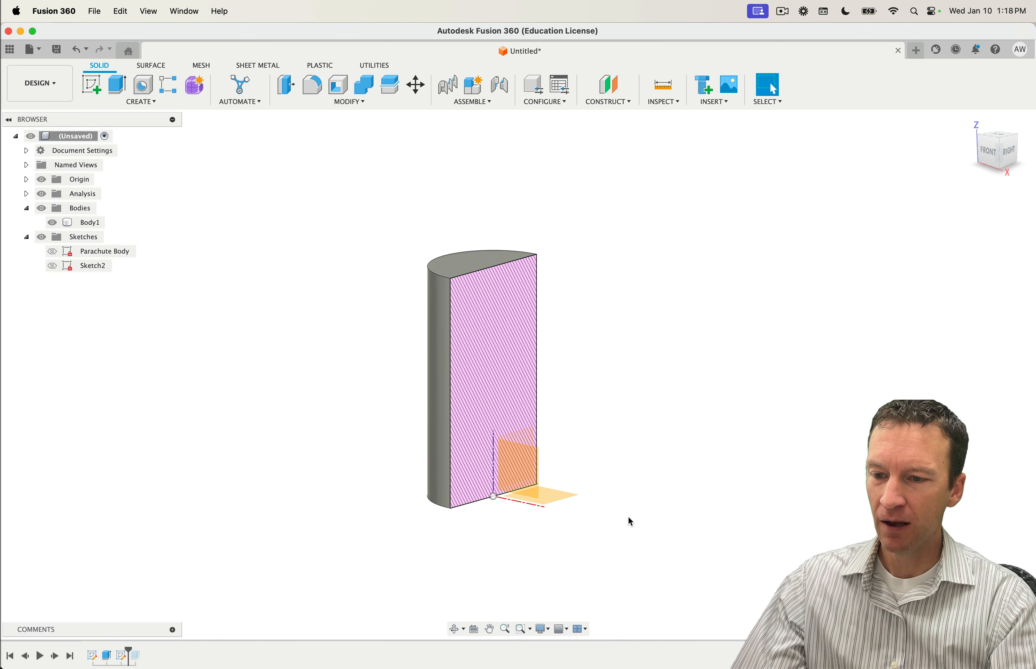
pyautogui.keyDown('shift'); pyautogui.moveTo(647, 508); pyautogui.dragTo(620, 516, button='middle'); pyautogui.keyUp('shift')
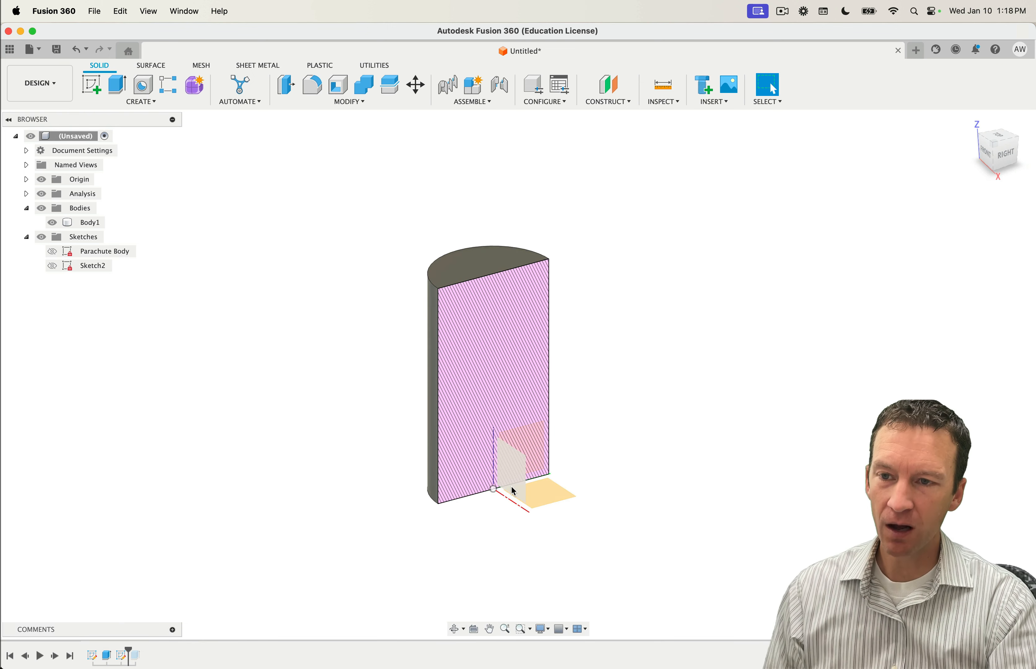
# Step: Create a construction plane offset upward from the horizontal origin plane by the user parameter parachuteBodyOffset
pyautogui.click(549, 496)
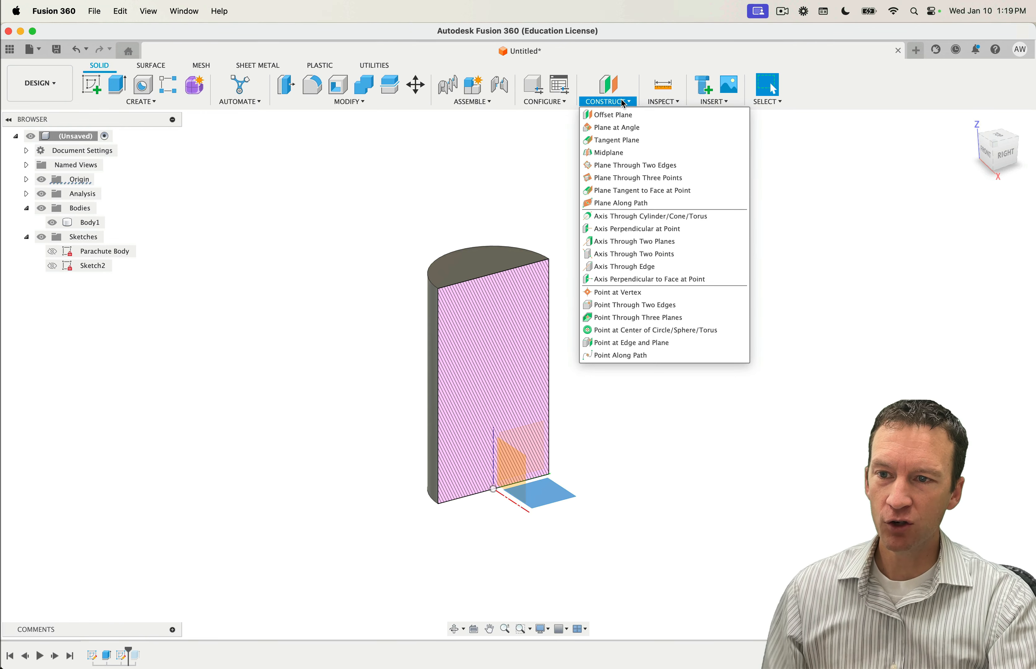
pyautogui.click(612, 115)
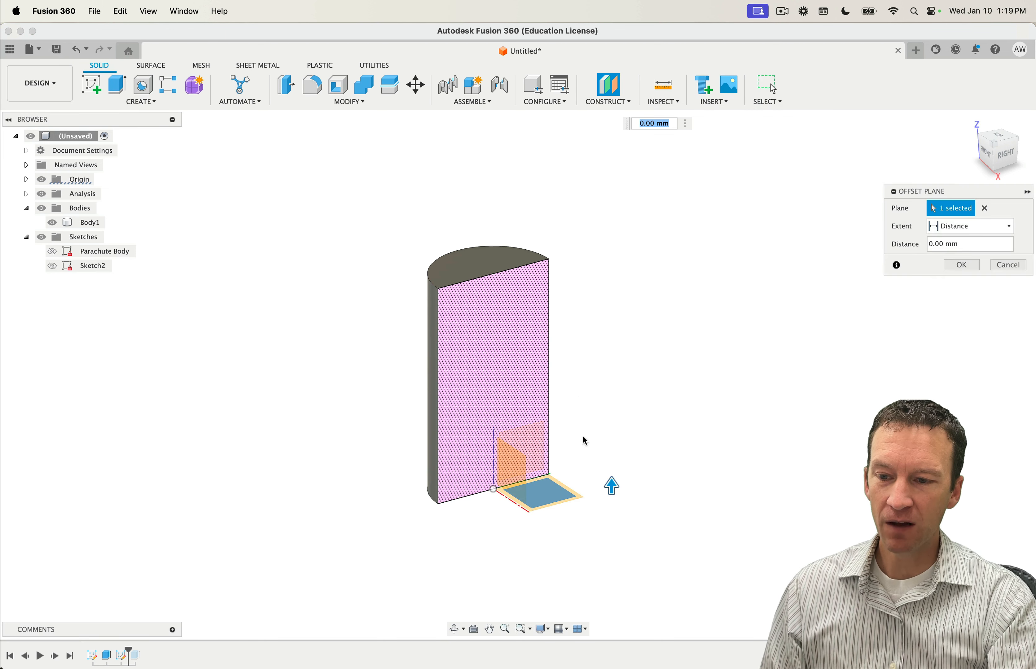
pyautogui.click(549, 494)
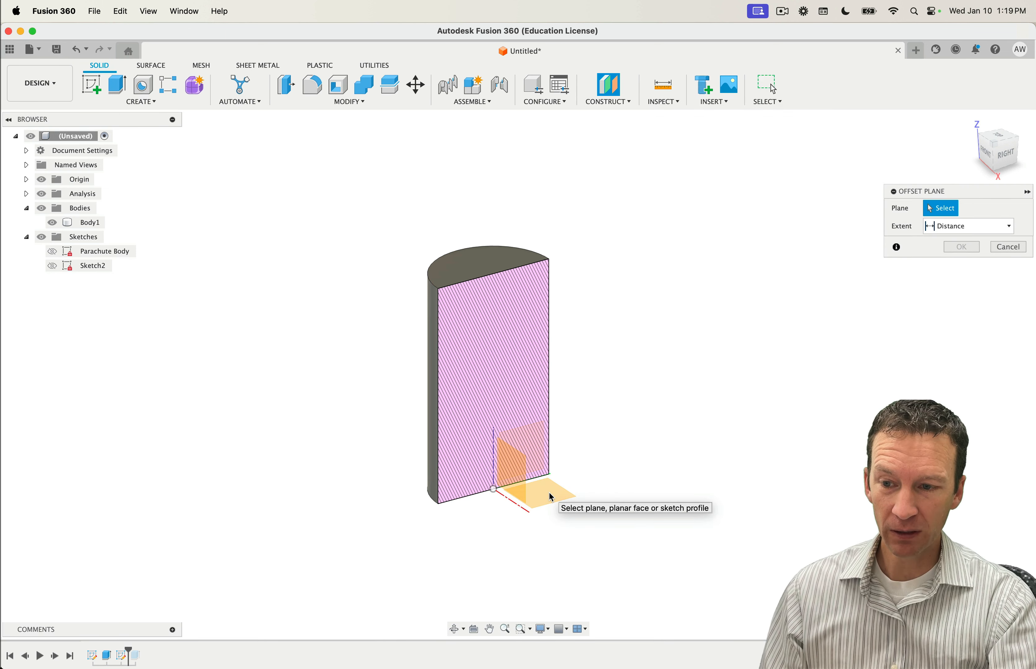
pyautogui.click(546, 493)
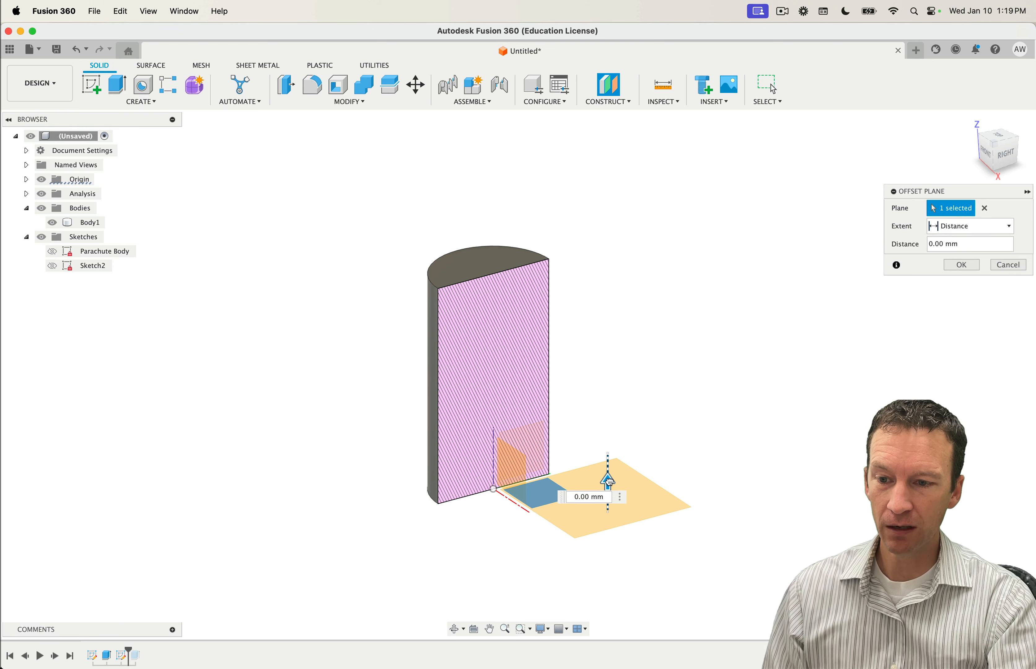
pyautogui.moveTo(609, 481); pyautogui.dragTo(609, 426)
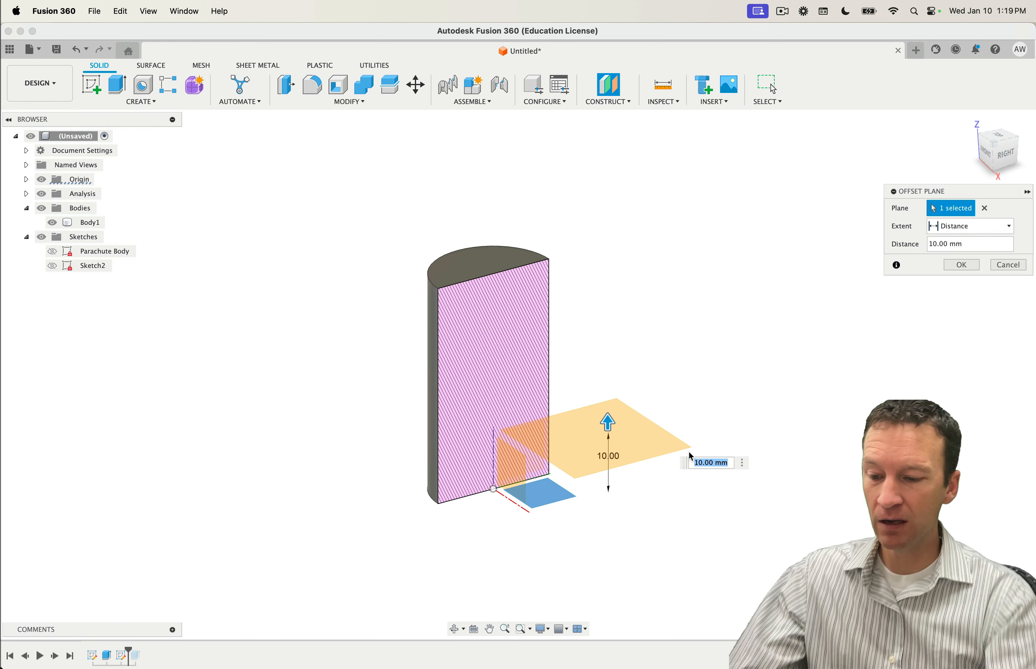
pyautogui.write('par')
pyautogui.press('Down')
pyautogui.press('Down')
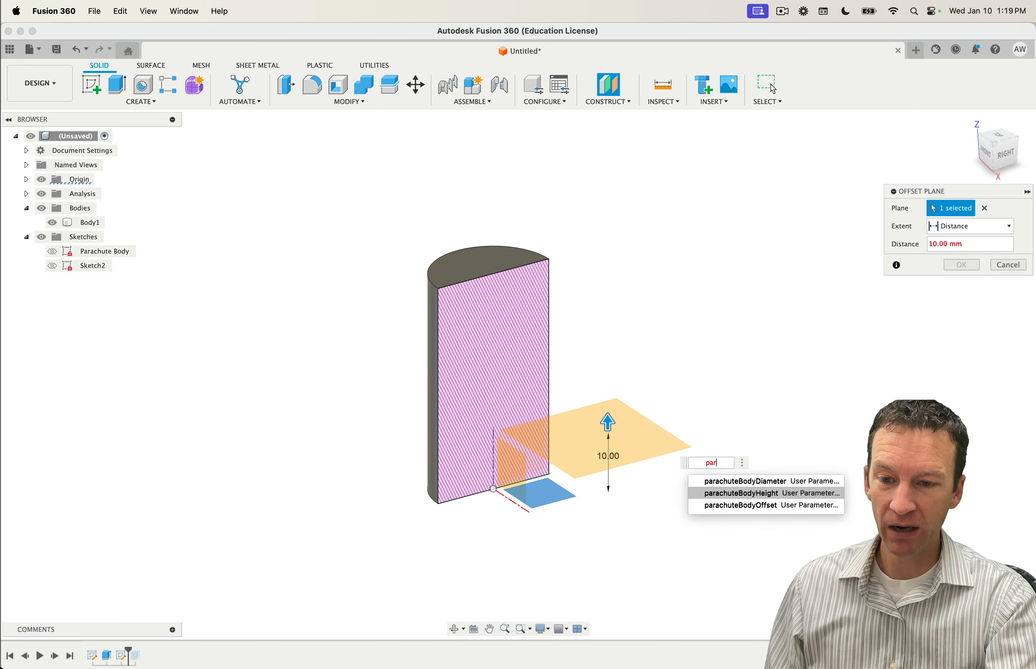
pyautogui.press('Return')
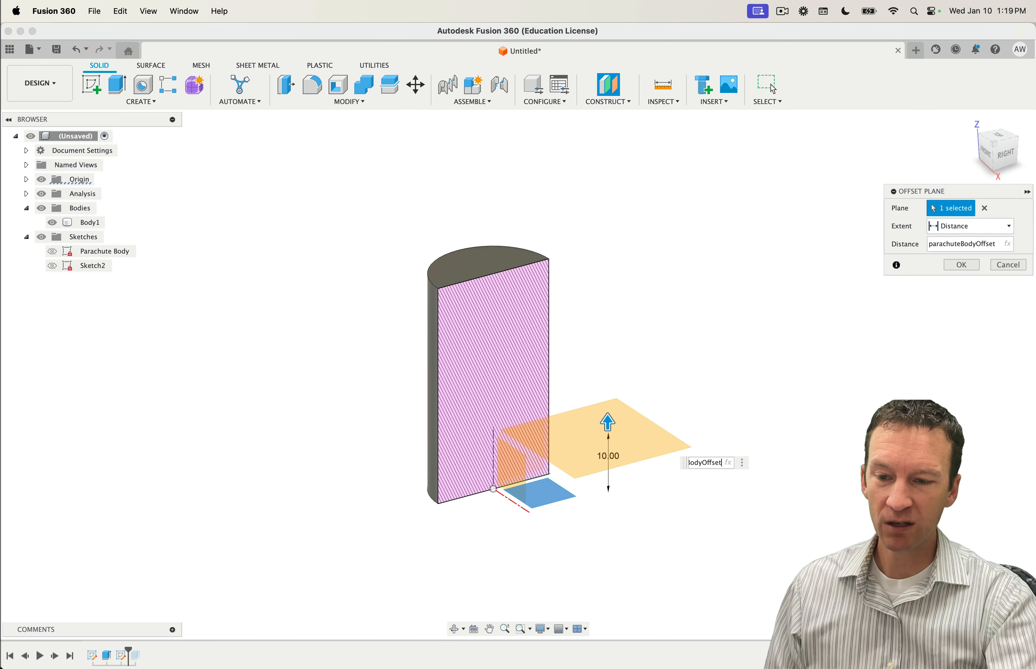
pyautogui.press('Return')
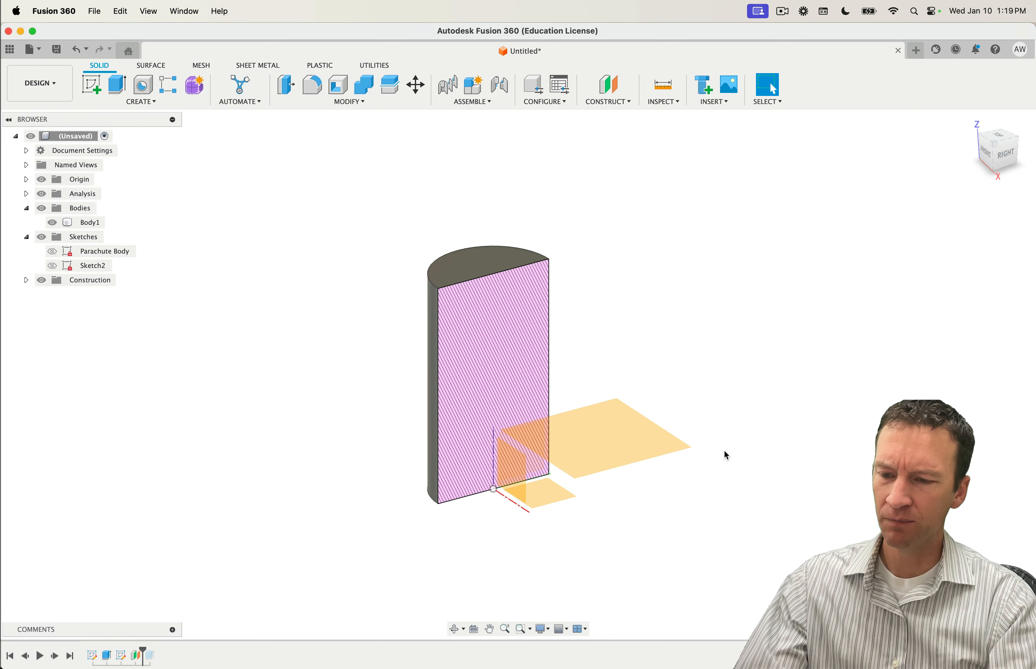
# Step: Roll the timeline forward past the inner cut extrusion and open that cut for editing
pyautogui.keyDown('shift'); pyautogui.moveTo(726, 454); pyautogui.dragTo(724, 481, button='middle'); pyautogui.keyUp('shift')
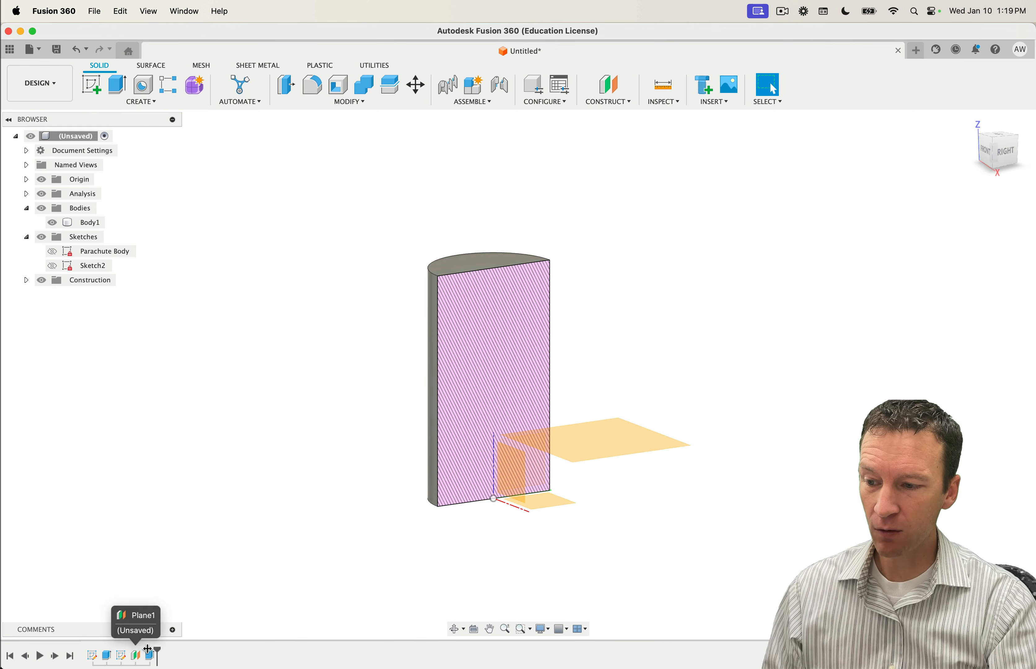
pyautogui.moveTo(144, 653); pyautogui.dragTo(155, 654)
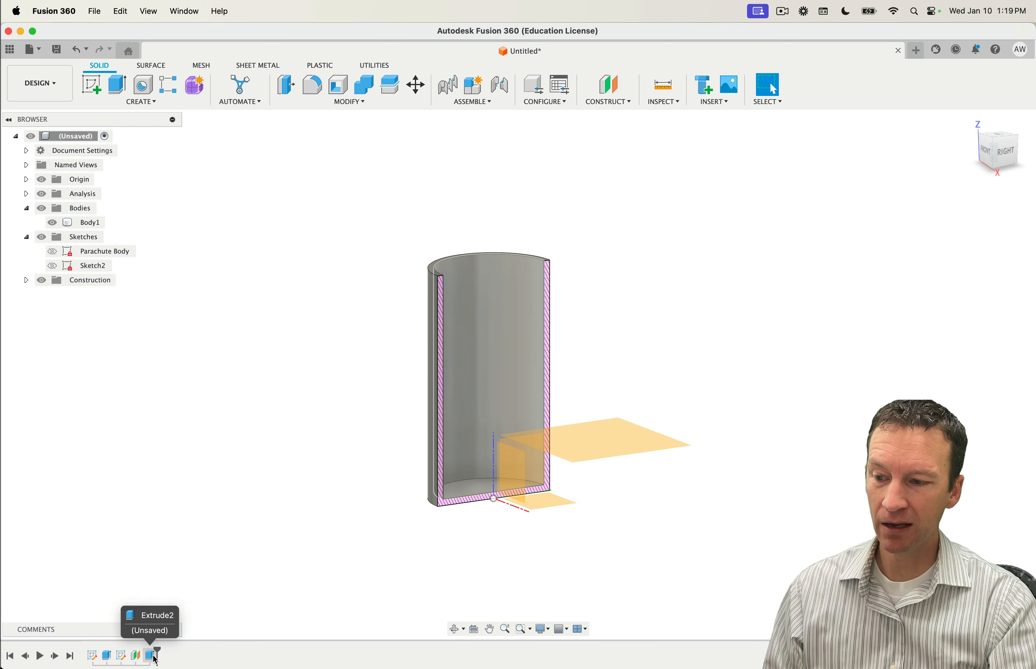
pyautogui.doubleClick(121, 654)
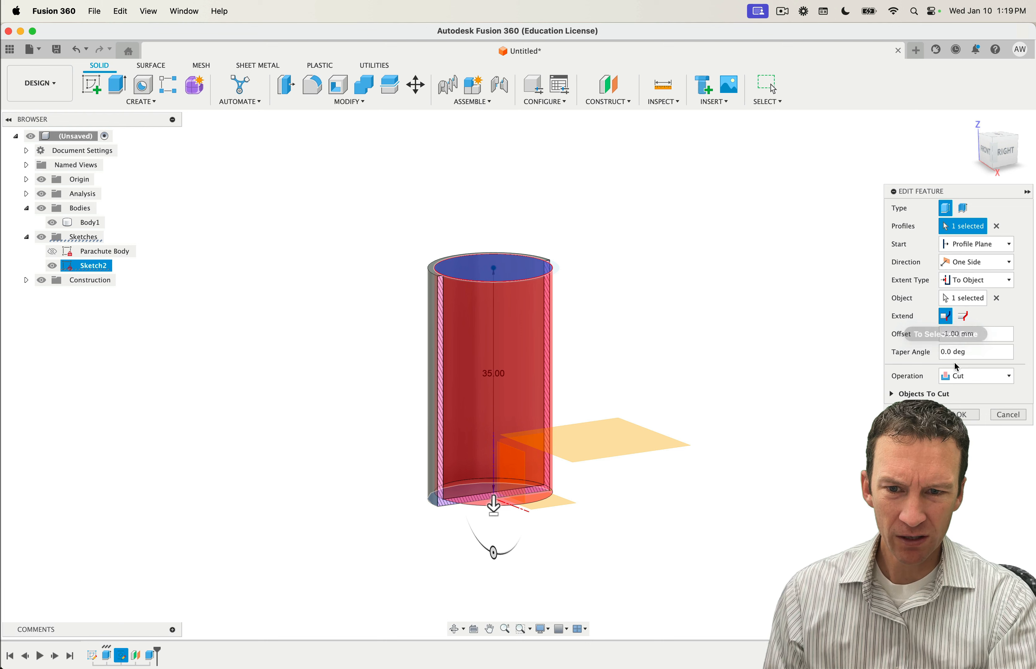
# Step: Try ending the inner cut level with the offset plane by giving it a distance of -26 mm
pyautogui.click(969, 280)
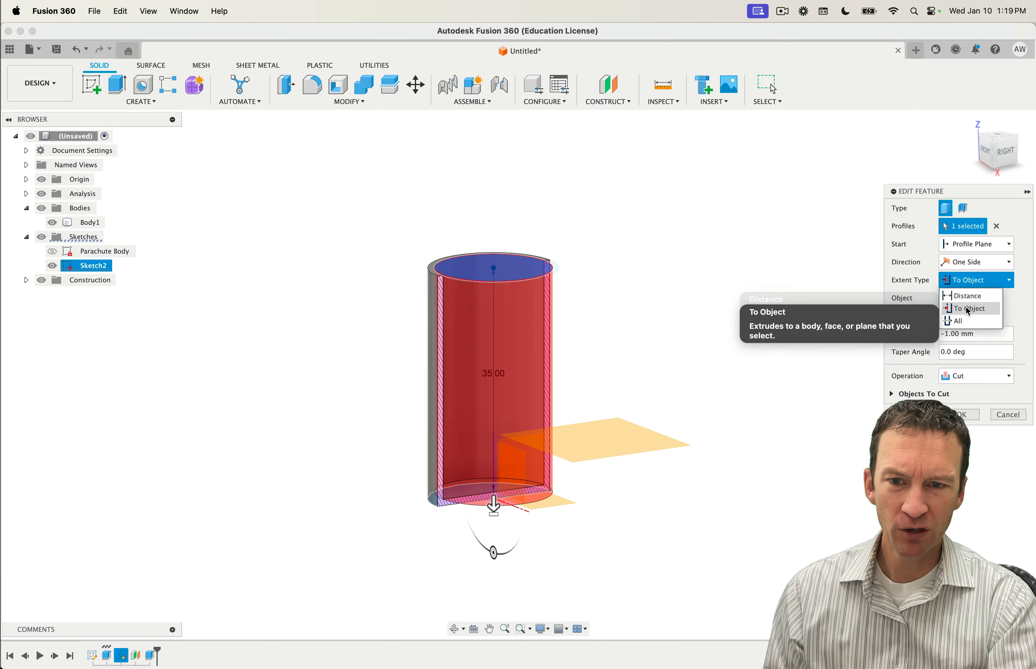
pyautogui.click(954, 308)
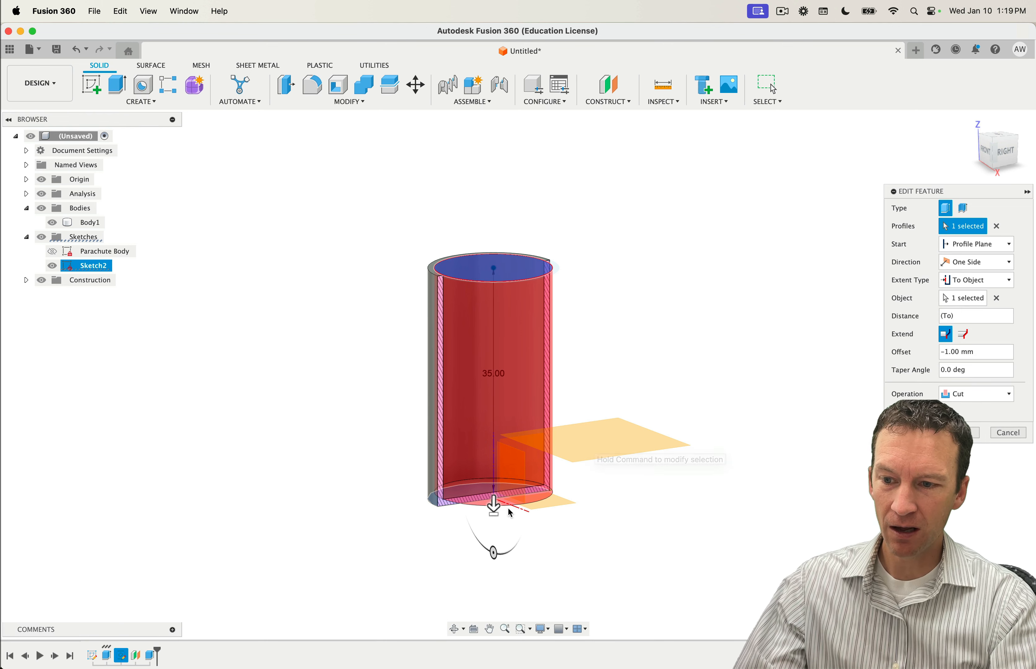
pyautogui.moveTo(494, 505); pyautogui.dragTo(495, 419)
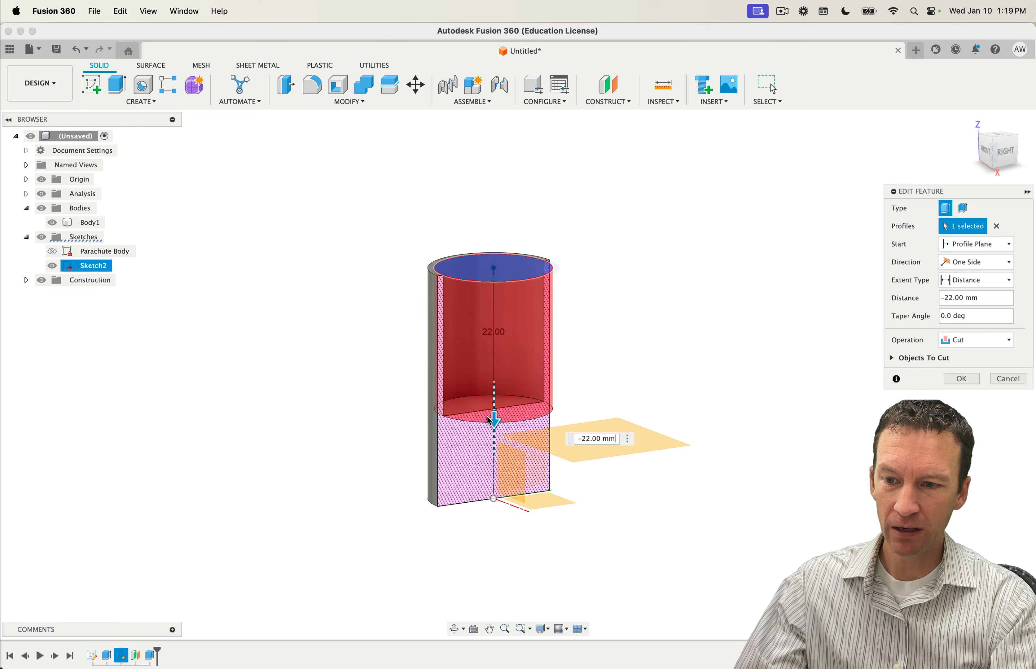
pyautogui.click(588, 455)
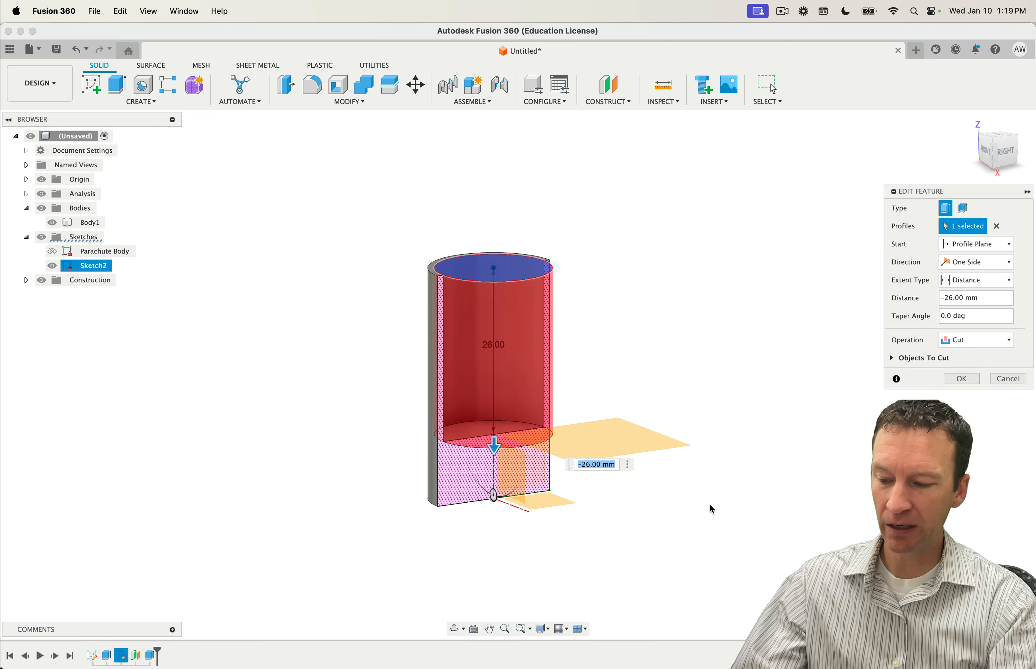
pyautogui.moveTo(710, 505)
pyautogui.keyDown('shift'); pyautogui.mouseDown(button='middle')
pyautogui.moveTo(709, 483)
pyautogui.moveTo(709, 494)
pyautogui.mouseUp(button='middle'); pyautogui.keyUp('shift')
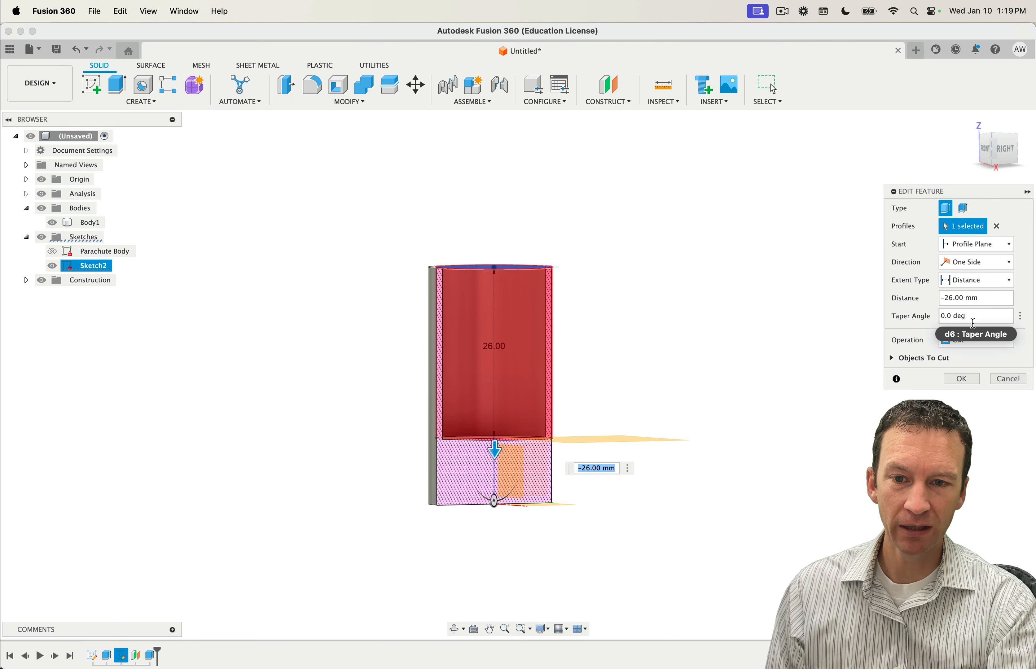
# Step: Set the inner cut's extent type to To Object, with the offset construction plane as its target
pyautogui.click(973, 283)
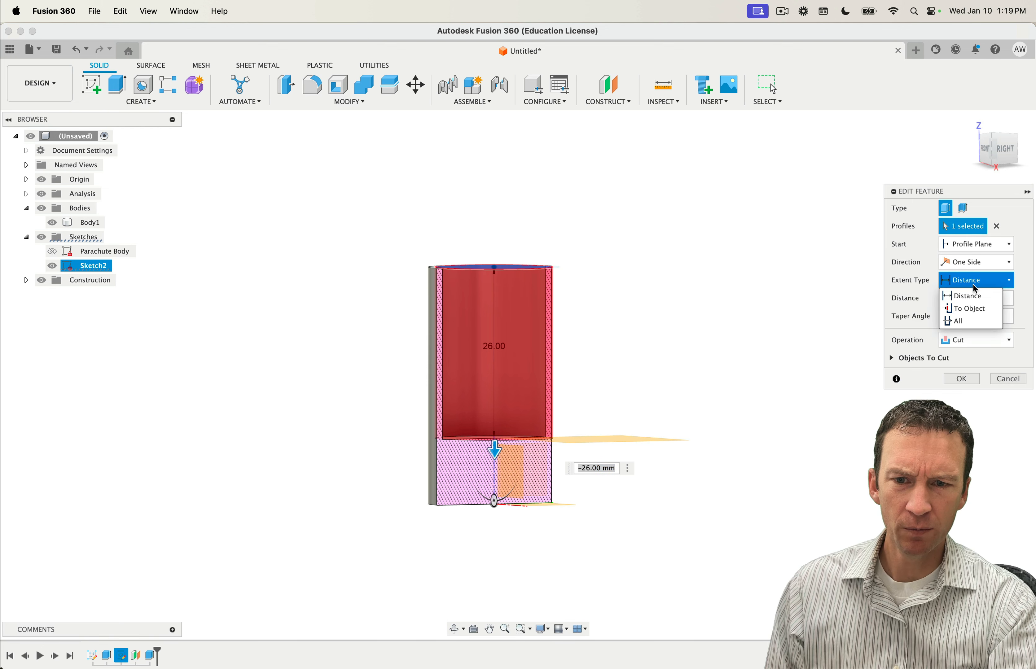
pyautogui.click(967, 308)
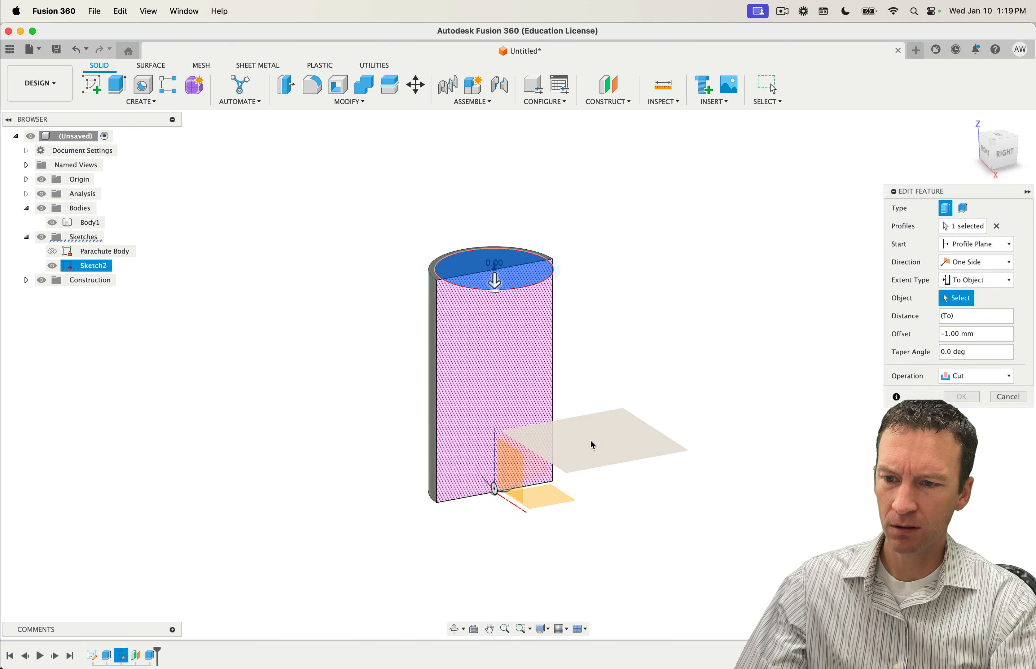
pyautogui.click(592, 443)
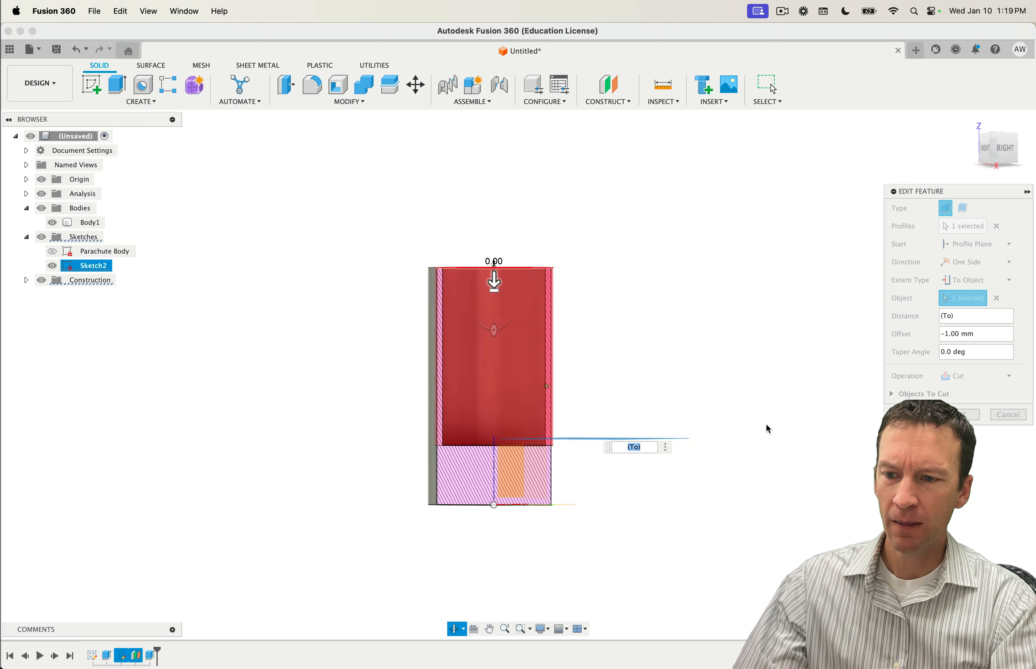
# Step: Set the inner cut's offset from the target plane to 1 mm and apply the edit
pyautogui.scroll(5, 597, 444)
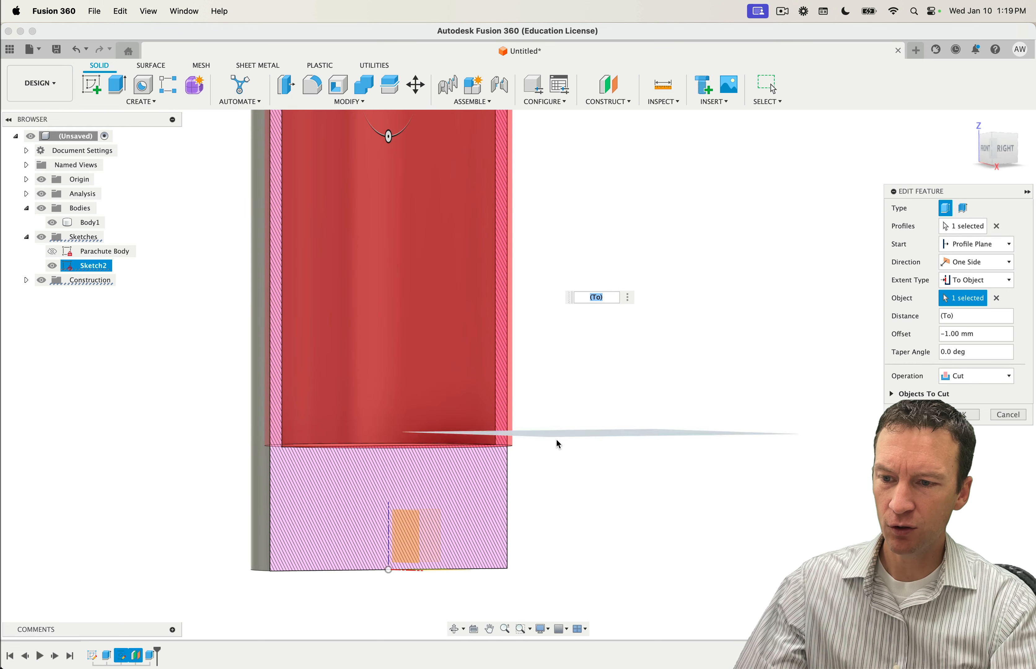
pyautogui.moveTo(944, 334); pyautogui.dragTo(931, 338)
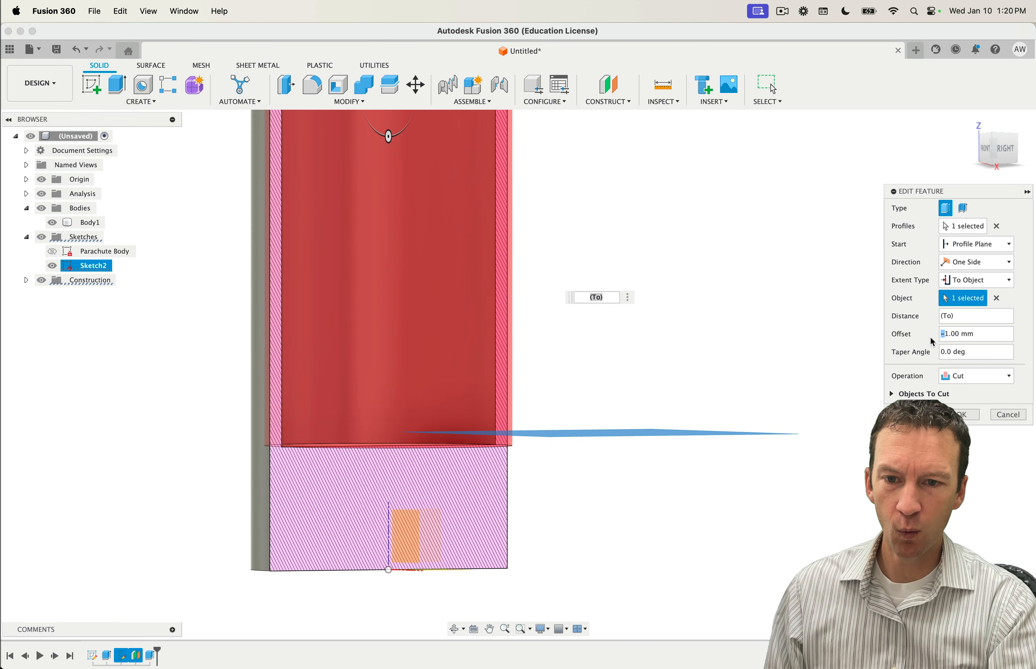
pyautogui.press('BackSpace')
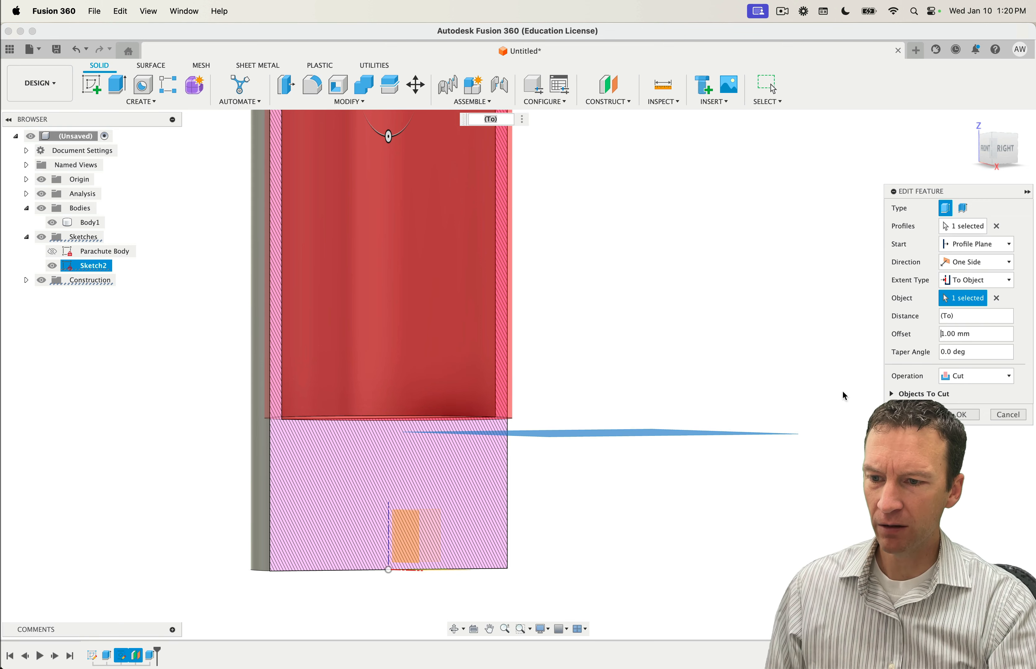
pyautogui.keyDown('shift'); pyautogui.moveTo(580, 412); pyautogui.dragTo(593, 411, button='middle'); pyautogui.keyUp('shift')
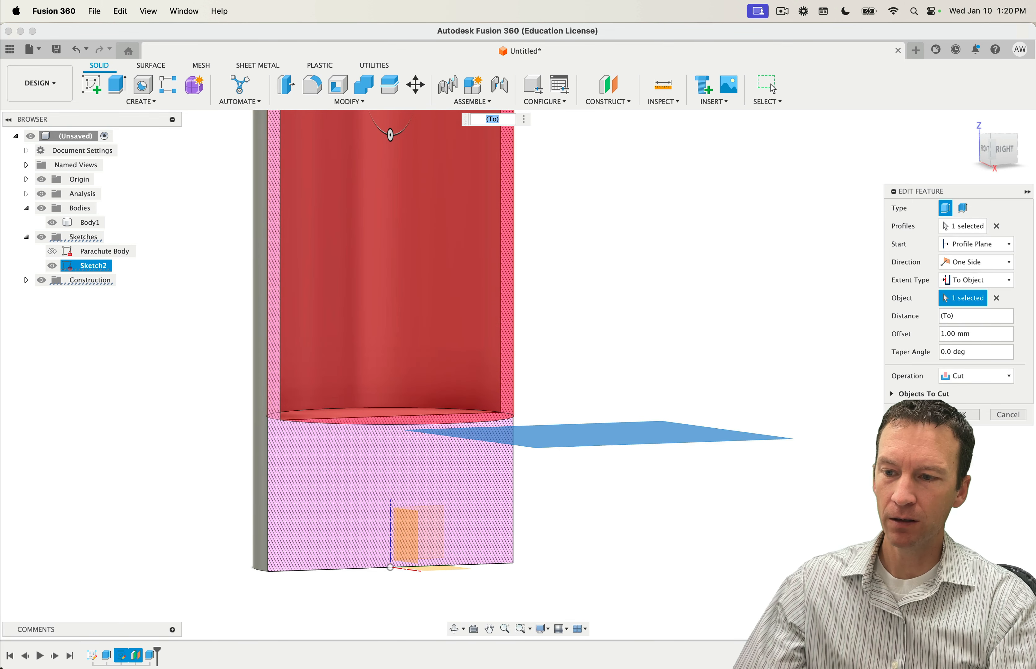
pyautogui.press('super+a')
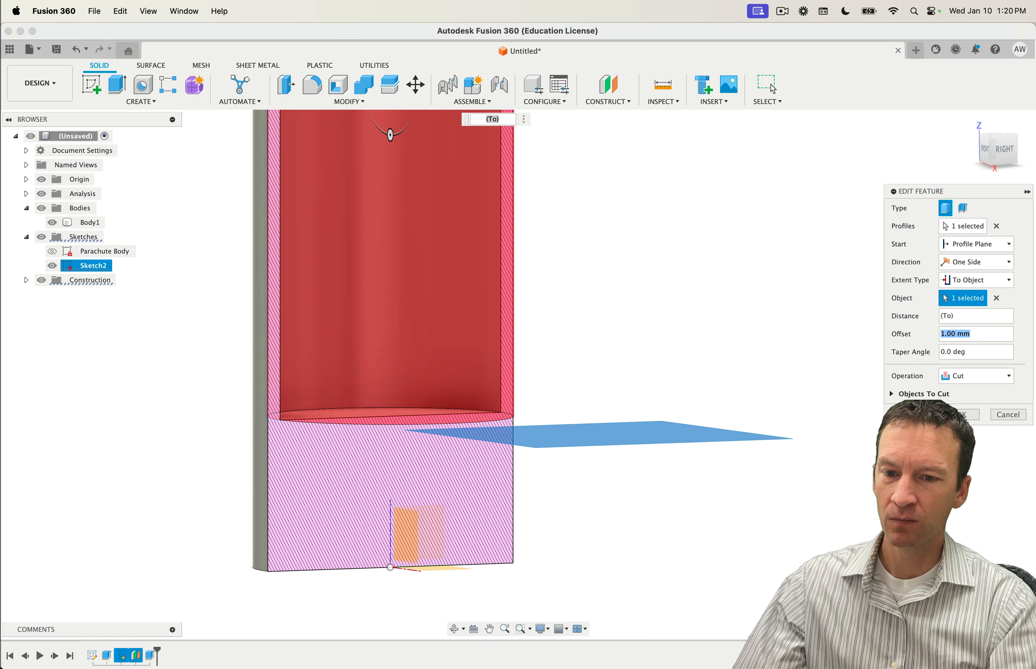
pyautogui.press('Return')
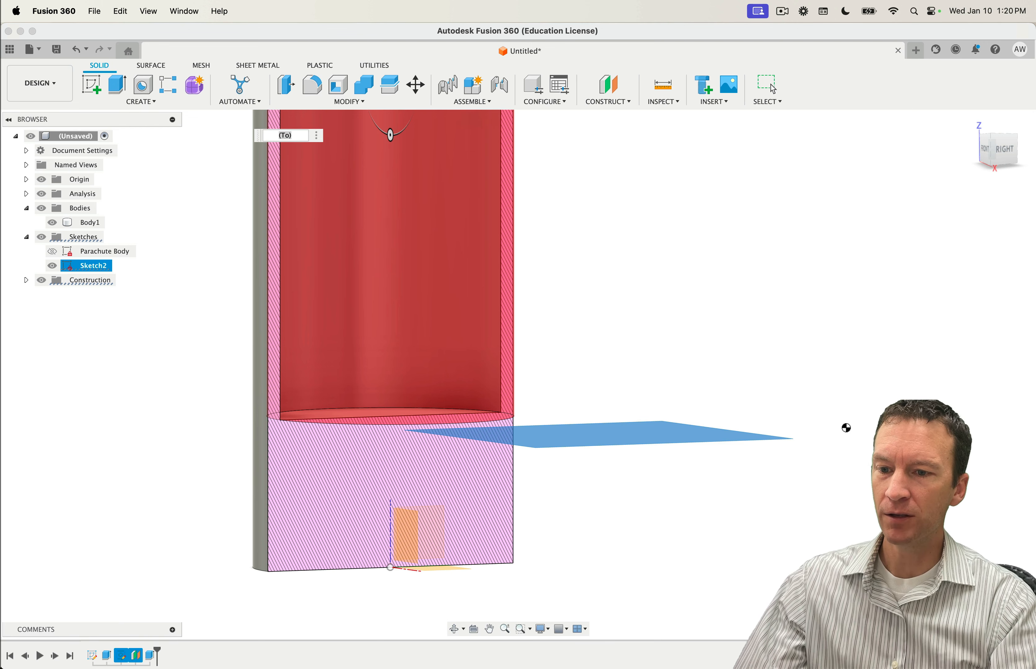
pyautogui.scroll(-3, 818, 396)
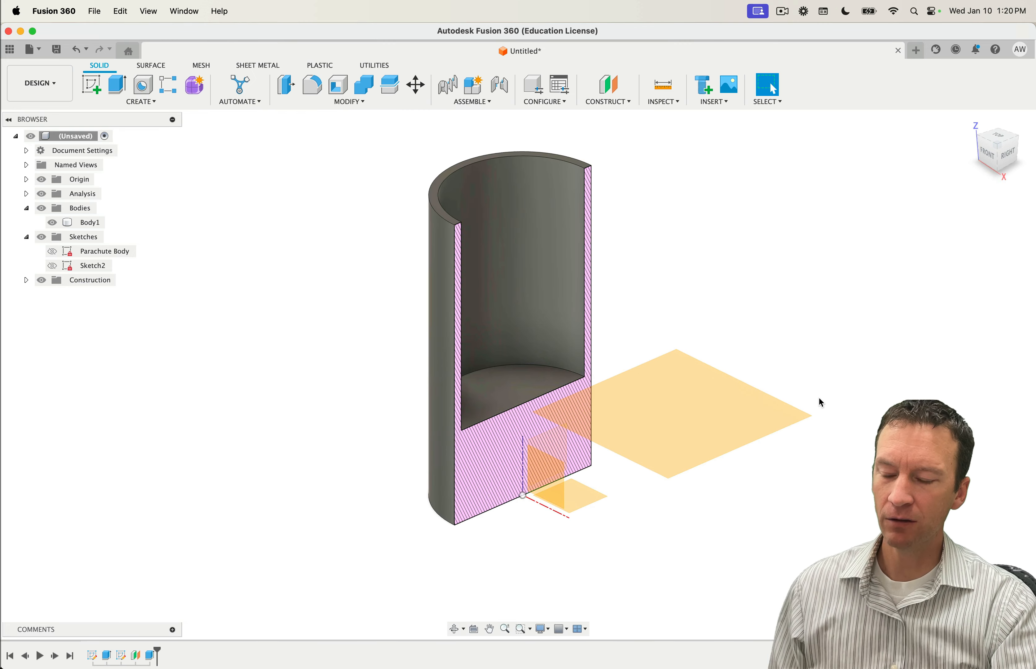
# Step: Start a new sketch on the flat bottom face of the parachute body
pyautogui.keyDown('shift'); pyautogui.moveTo(739, 503); pyautogui.dragTo(735, 384, button='middle'); pyautogui.keyUp('shift')
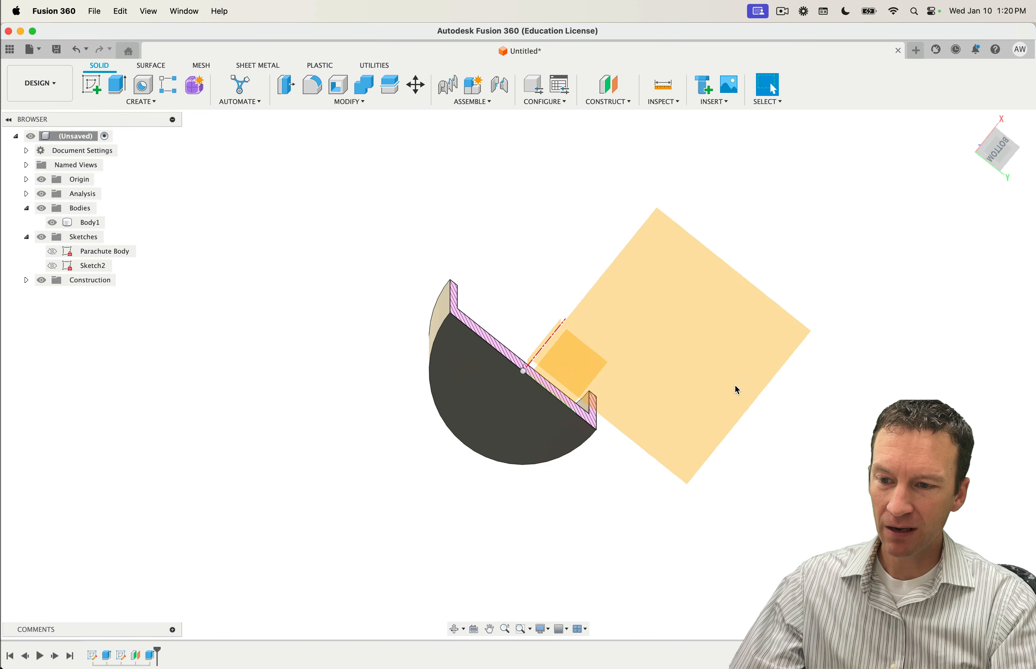
pyautogui.click(502, 408)
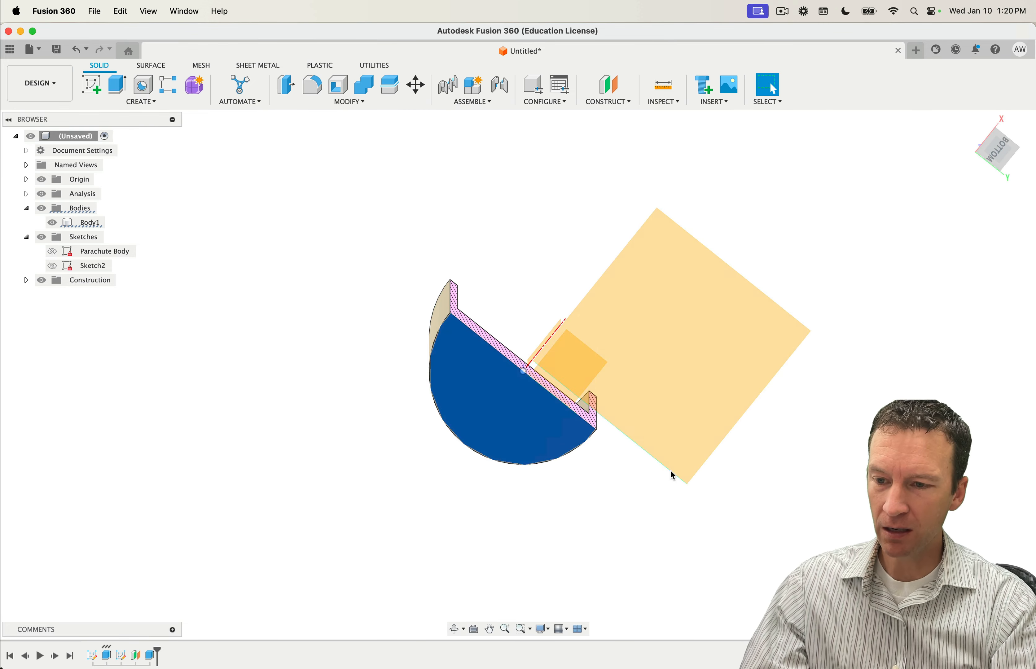
pyautogui.keyDown('shift'); pyautogui.moveTo(671, 472); pyautogui.dragTo(778, 500, button='middle'); pyautogui.keyUp('shift')
pyautogui.click(436, 501)
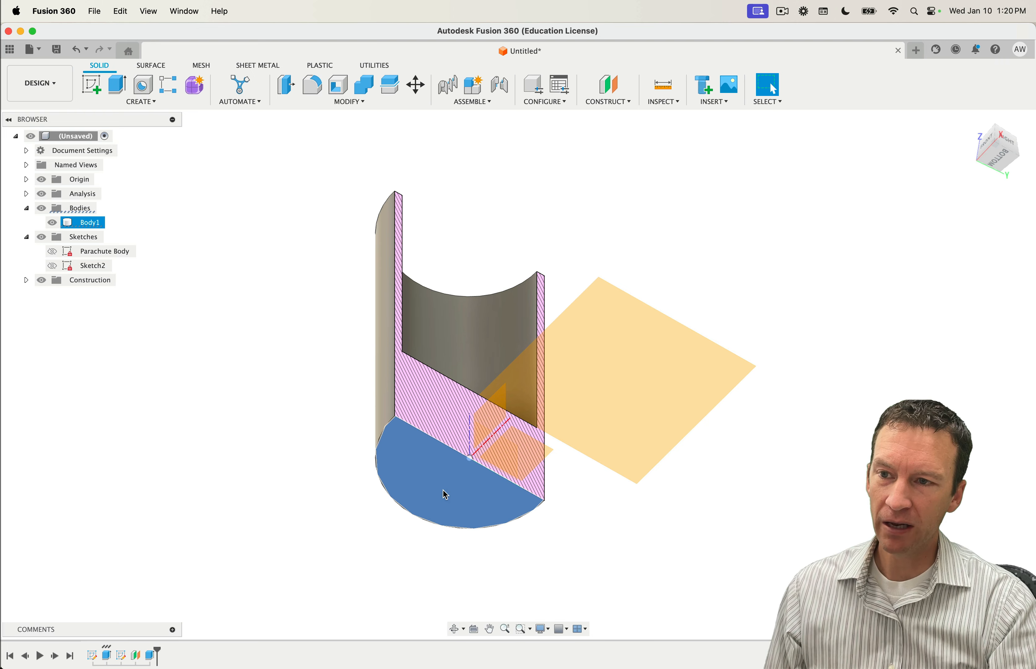
pyautogui.click(97, 89)
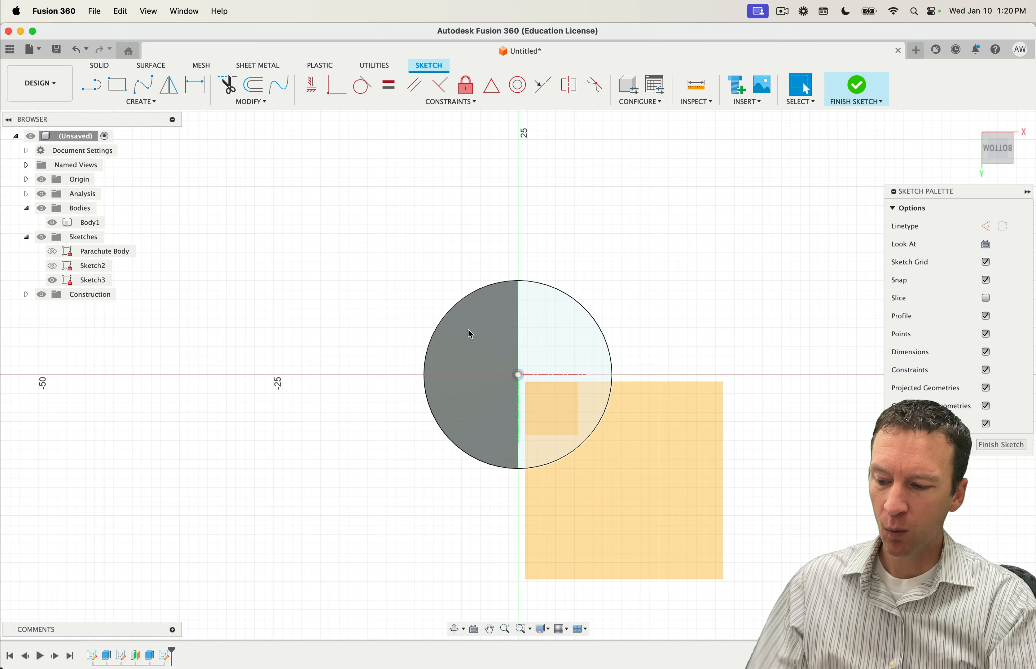
# Step: Select the circular inner edge of the body's open top rim and hide the section analysis
pyautogui.keyDown('shift'); pyautogui.moveTo(618, 270); pyautogui.dragTo(617, 410, button='middle'); pyautogui.keyUp('shift')
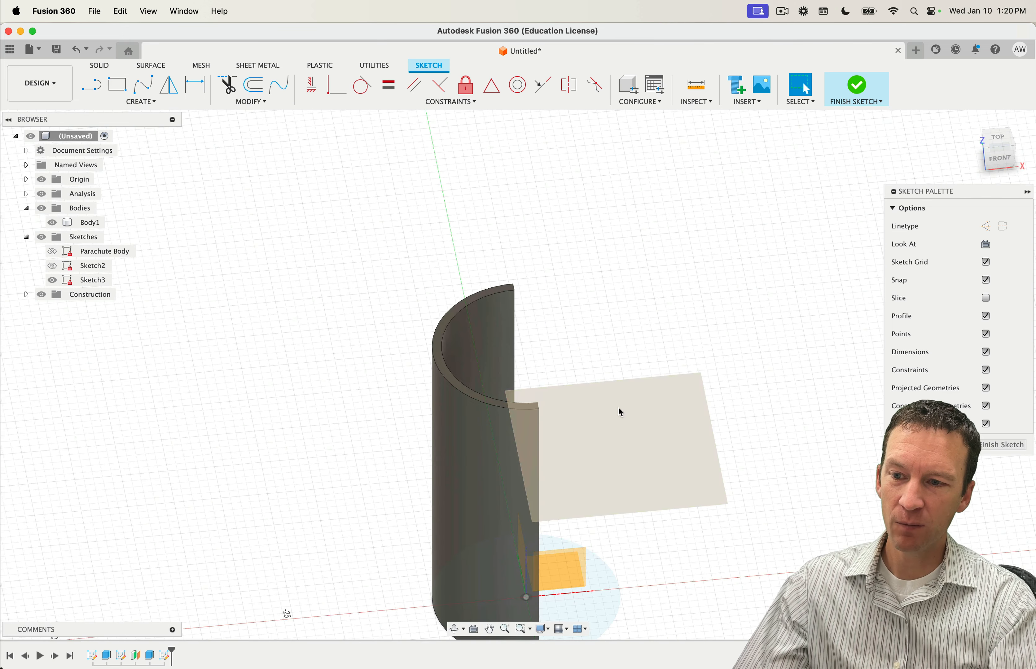
pyautogui.moveTo(451, 368)
pyautogui.keyDown('shift'); pyautogui.mouseDown(button='middle')
pyautogui.moveTo(647, 400)
pyautogui.moveTo(652, 281)
pyautogui.mouseUp(button='middle'); pyautogui.keyUp('shift')
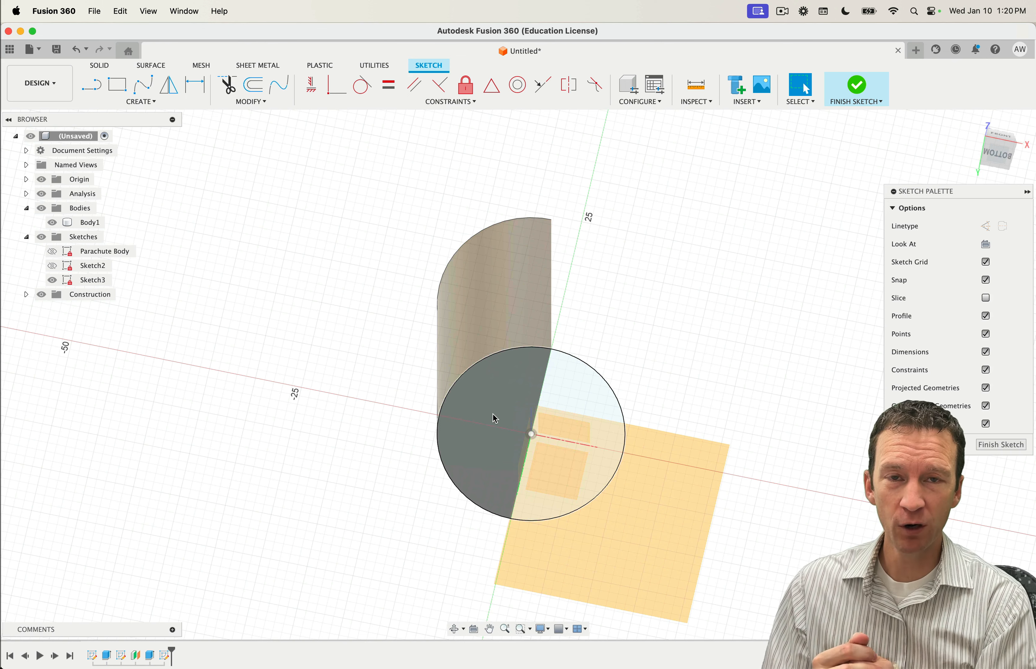
pyautogui.keyDown('shift'); pyautogui.moveTo(552, 388); pyautogui.dragTo(518, 331, button='middle'); pyautogui.keyUp('shift')
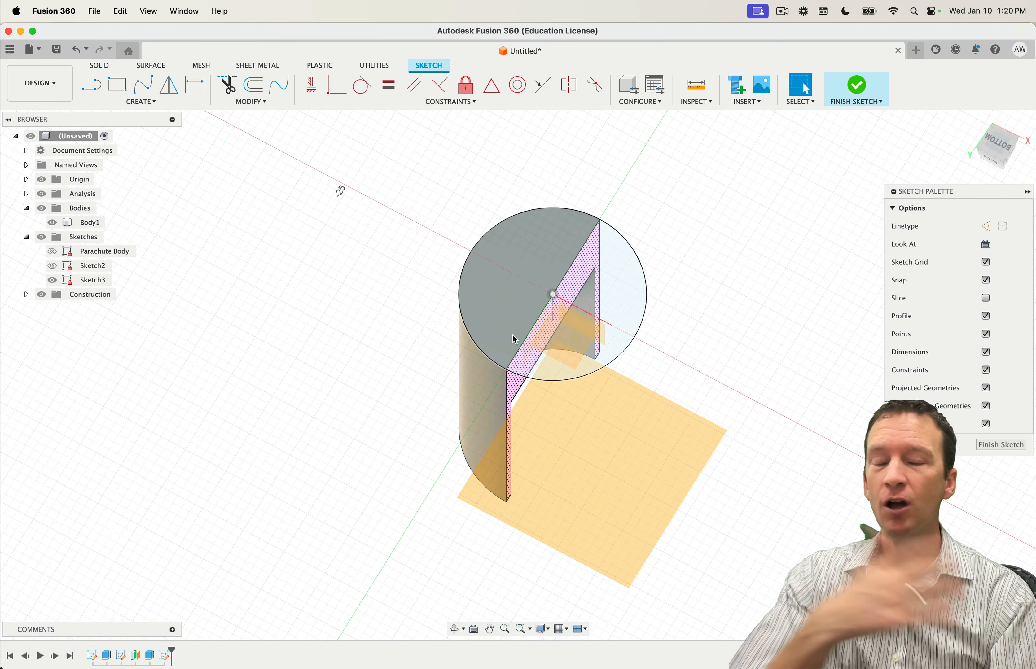
pyautogui.moveTo(580, 384)
pyautogui.keyDown('shift'); pyautogui.mouseDown(button='middle')
pyautogui.moveTo(726, 375)
pyautogui.moveTo(735, 418)
pyautogui.mouseUp(button='middle'); pyautogui.keyUp('shift')
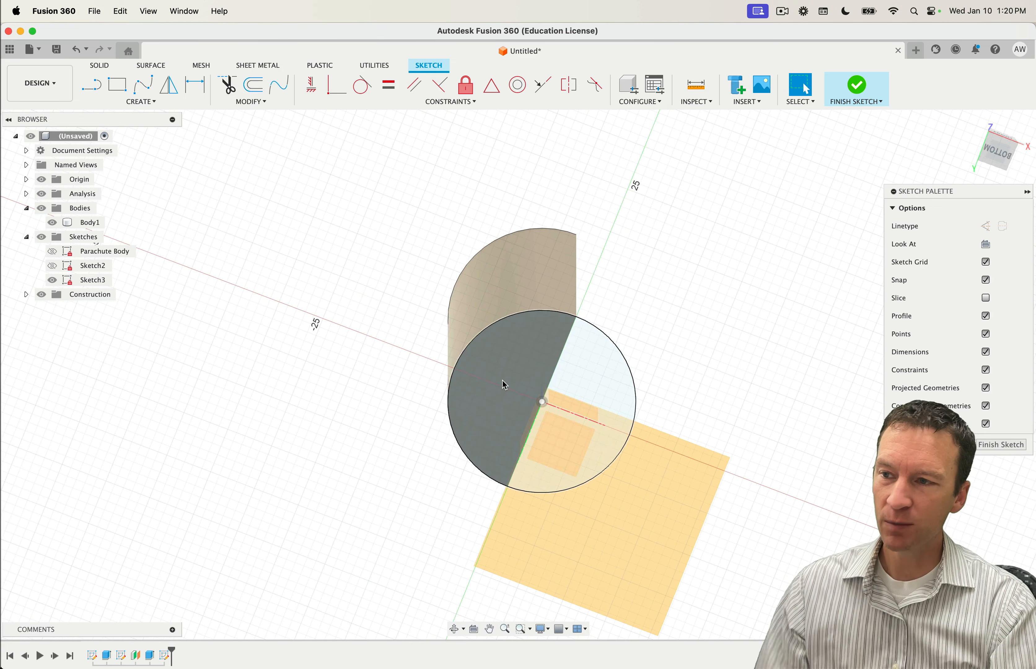
pyautogui.click(142, 102)
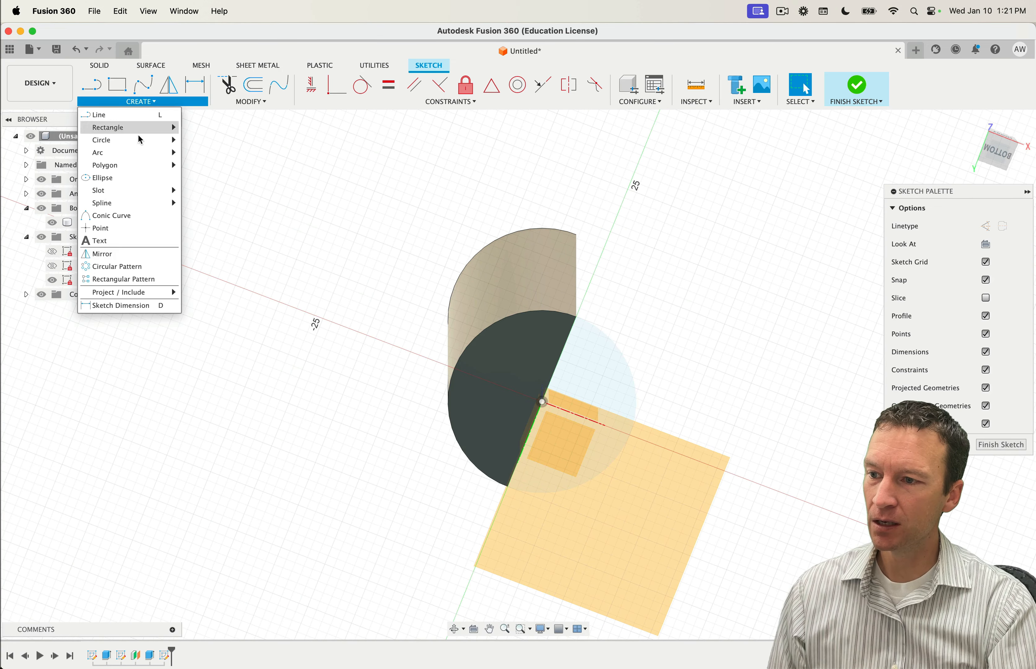
pyautogui.moveTo(135, 293)
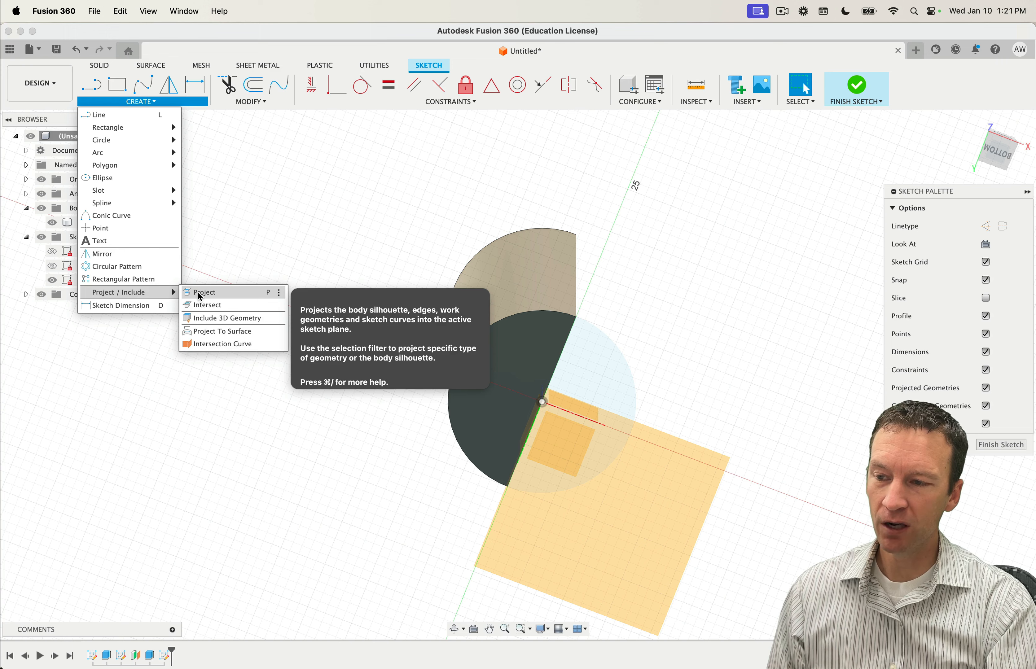
pyautogui.click(414, 255)
pyautogui.keyDown('shift'); pyautogui.moveTo(439, 235); pyautogui.dragTo(339, 368, button='middle'); pyautogui.keyUp('shift')
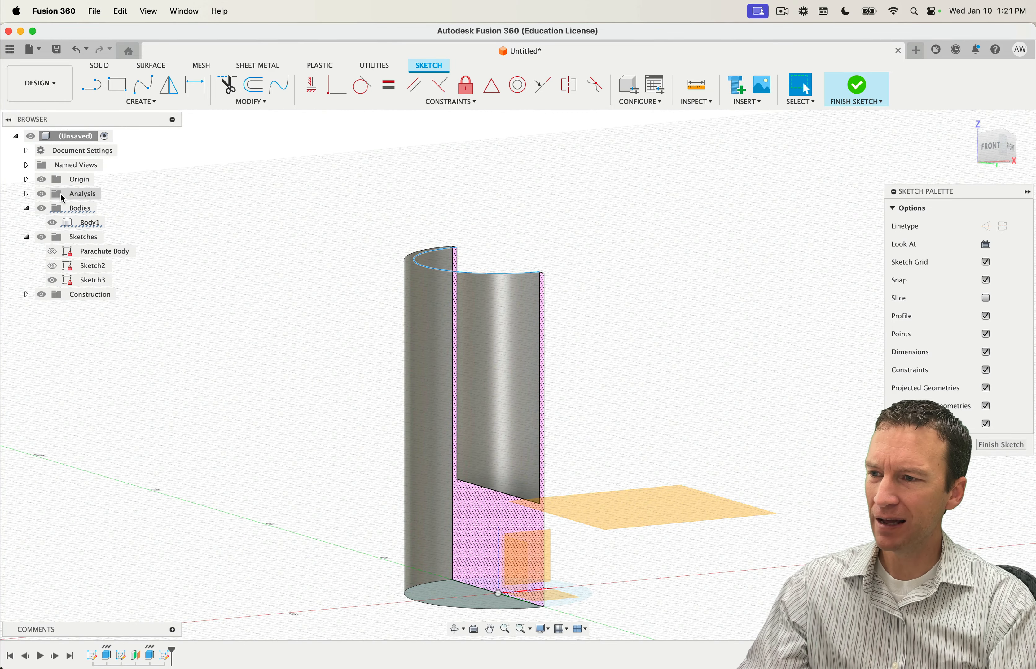
pyautogui.keyDown('shift'); pyautogui.moveTo(506, 295); pyautogui.dragTo(682, 339, button='middle'); pyautogui.keyUp('shift')
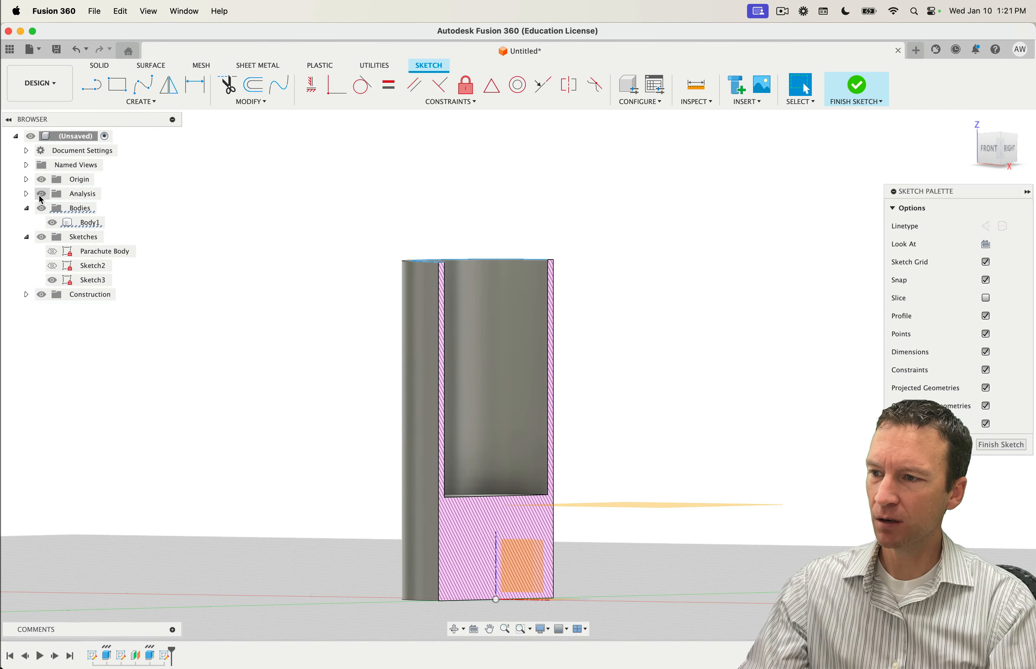
pyautogui.click(41, 200)
pyautogui.keyDown('shift'); pyautogui.moveTo(226, 317); pyautogui.dragTo(243, 331, button='middle'); pyautogui.keyUp('shift')
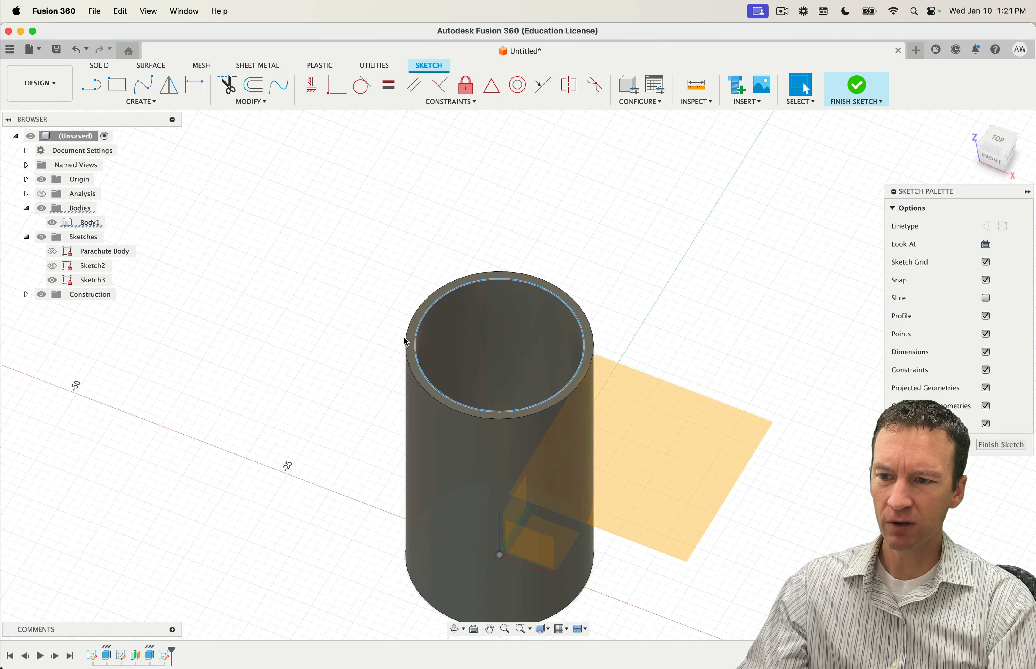
pyautogui.keyDown('shift'); pyautogui.moveTo(331, 431); pyautogui.dragTo(318, 384, button='middle'); pyautogui.keyUp('shift')
pyautogui.keyDown('shift'); pyautogui.moveTo(350, 321); pyautogui.dragTo(349, 342, button='middle'); pyautogui.keyUp('shift')
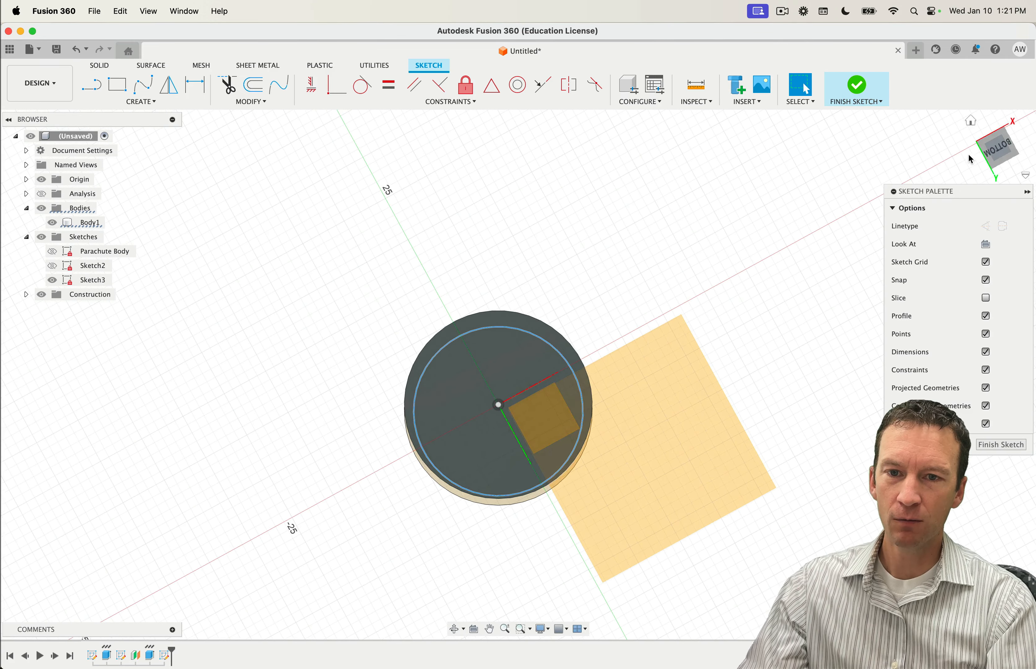
# Step: Project the selected inner rim edge into the bottom-face sketch with the projection link kept on
pyautogui.click(990, 157)
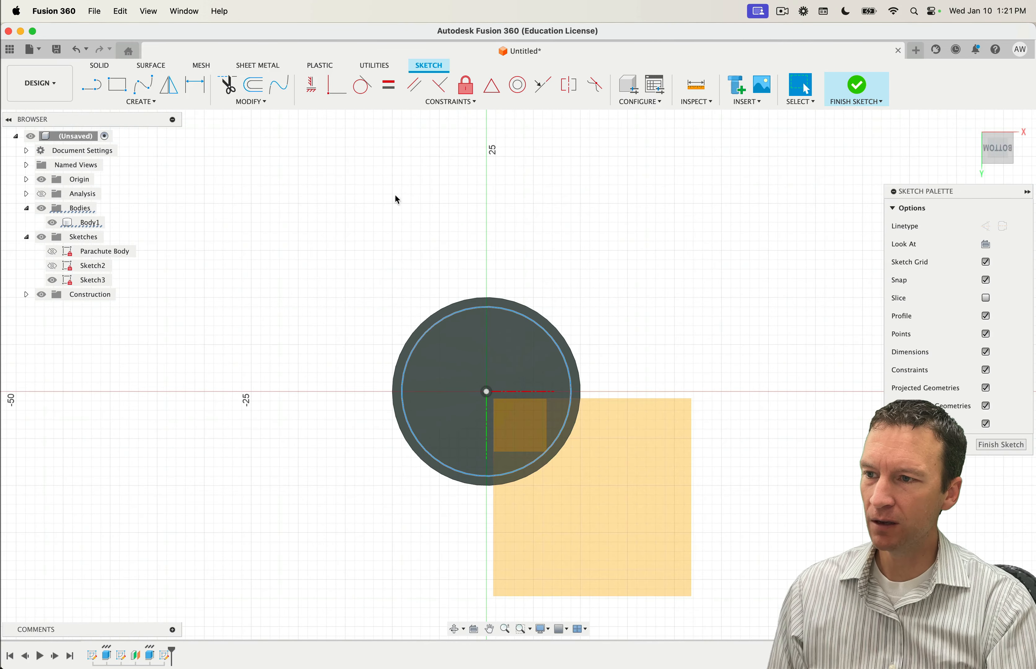
pyautogui.click(125, 102)
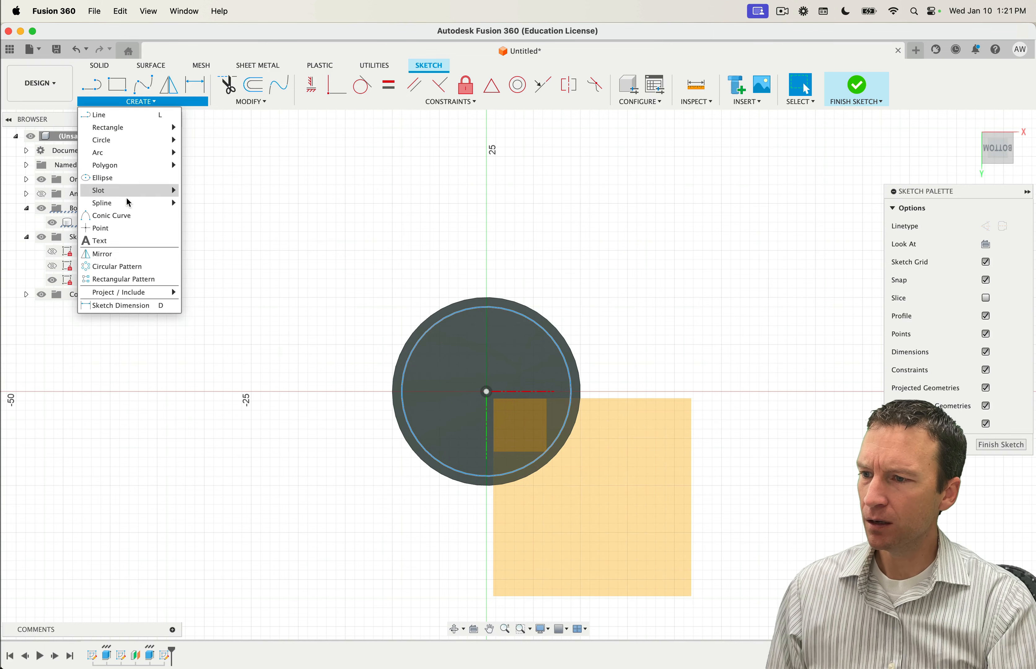
pyautogui.moveTo(144, 298)
pyautogui.click(221, 293)
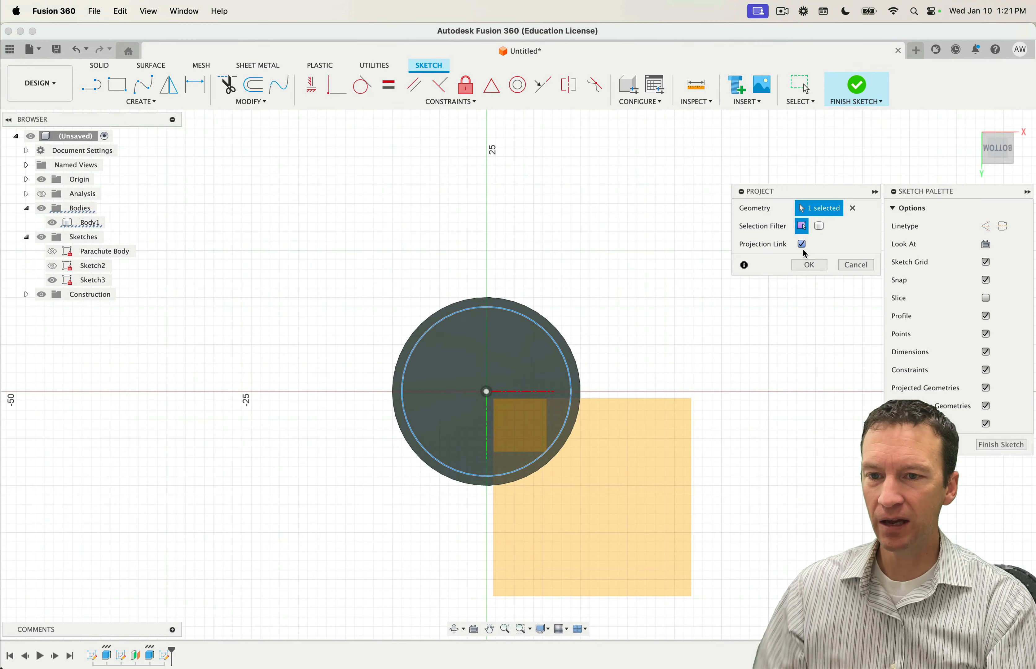
pyautogui.click(808, 265)
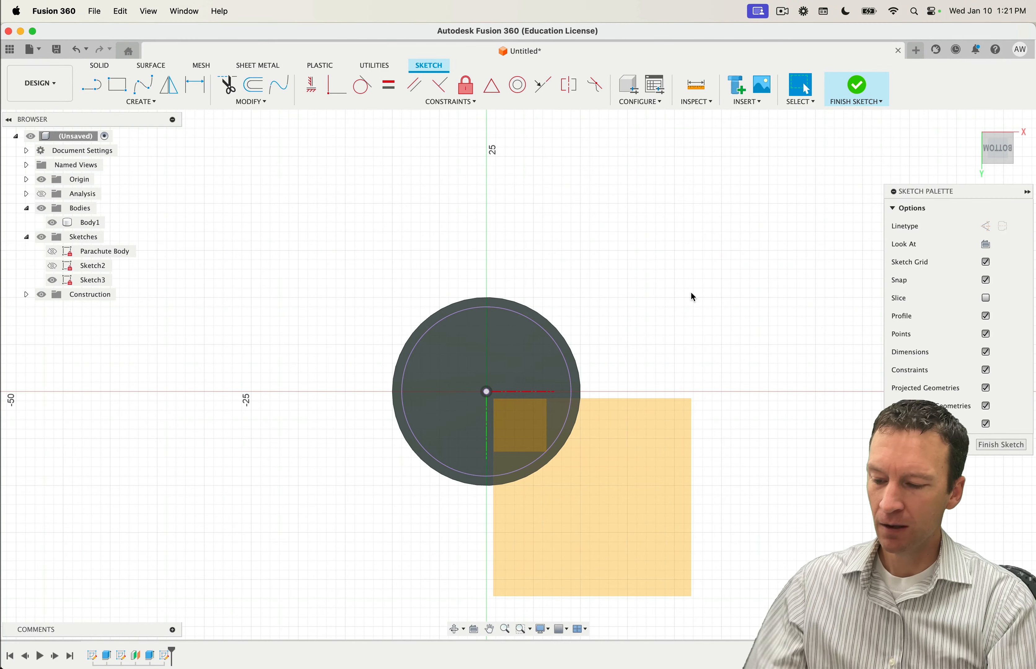
# Step: Select the profile inside the projected circle and finish the bottom-face sketch
pyautogui.keyDown('shift'); pyautogui.moveTo(650, 307); pyautogui.dragTo(633, 417, button='middle'); pyautogui.keyUp('shift')
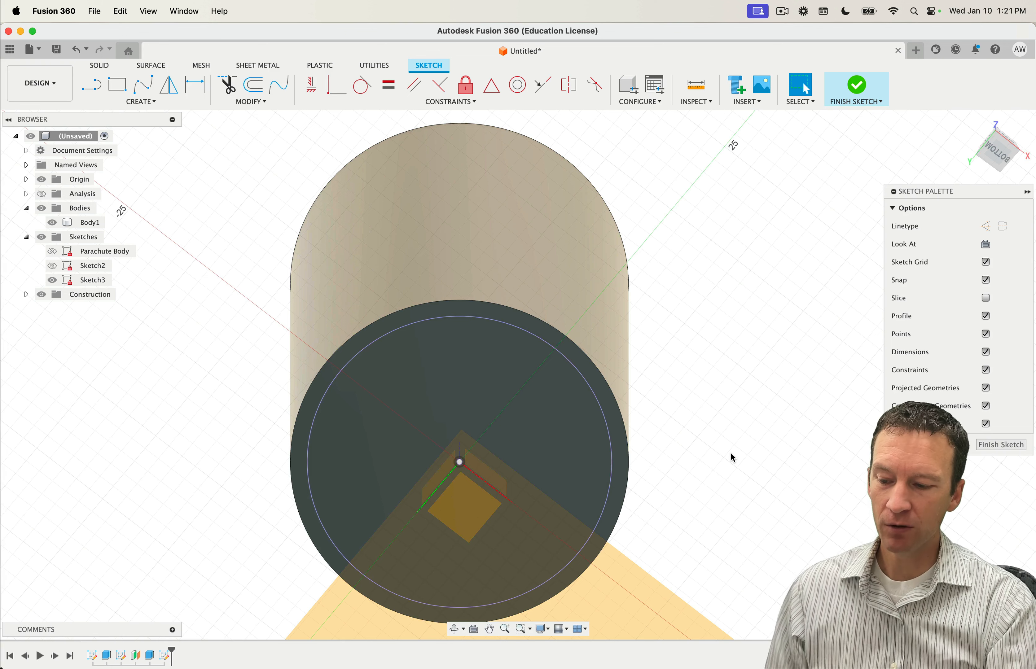
pyautogui.keyDown('shift'); pyautogui.moveTo(717, 473); pyautogui.dragTo(731, 453, button='middle'); pyautogui.keyUp('shift')
pyautogui.click(1002, 153)
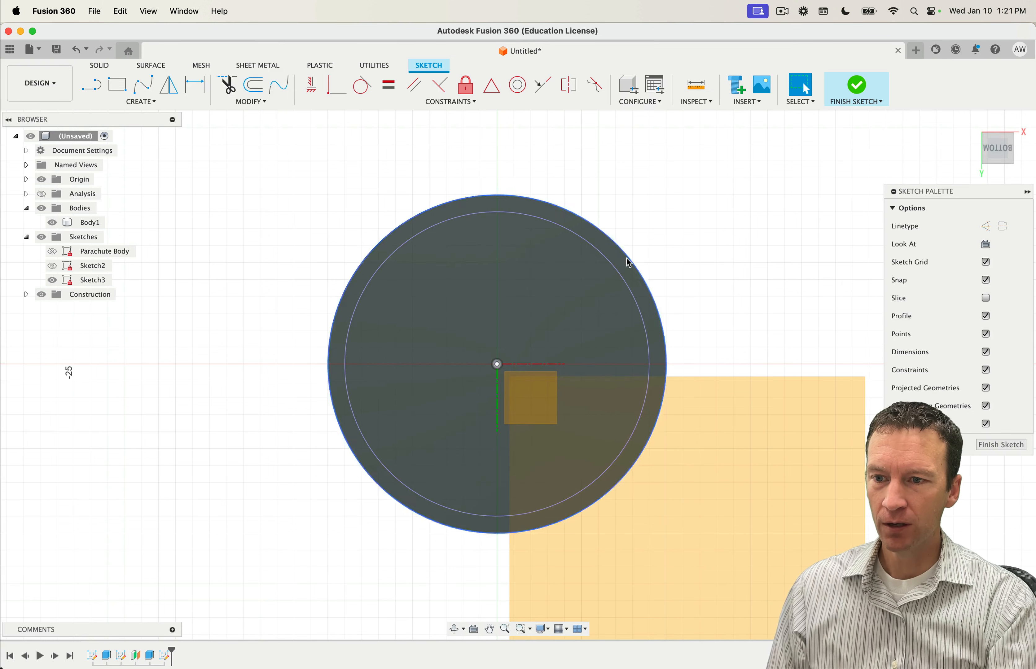
pyautogui.click(590, 289)
pyautogui.click(855, 93)
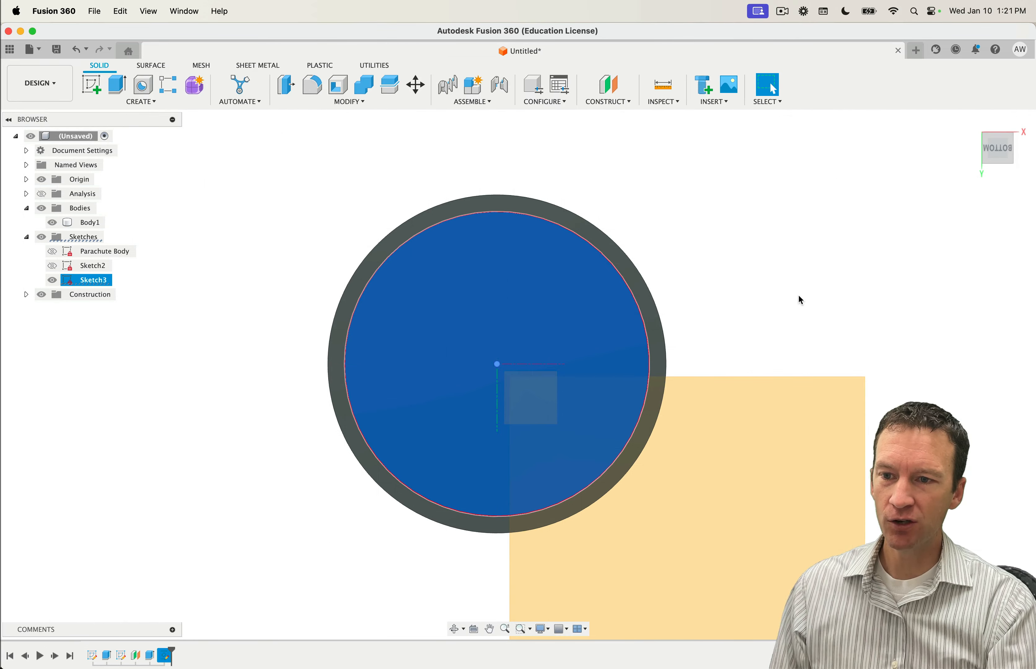
# Step: Turn the section analysis back on to show the body's interior
pyautogui.moveTo(787, 307)
pyautogui.keyDown('shift'); pyautogui.mouseDown(button='middle')
pyautogui.moveTo(767, 324)
pyautogui.moveTo(772, 342)
pyautogui.mouseUp(button='middle'); pyautogui.keyUp('shift')
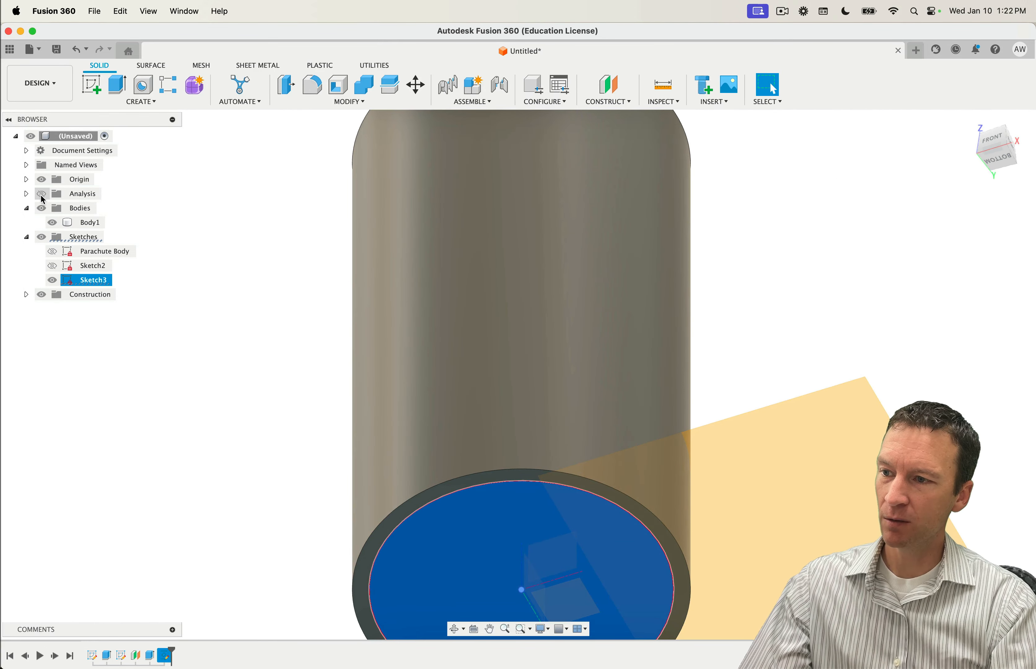
pyautogui.click(42, 194)
pyautogui.keyDown('shift'); pyautogui.moveTo(620, 293); pyautogui.dragTo(607, 413, button='middle'); pyautogui.keyUp('shift')
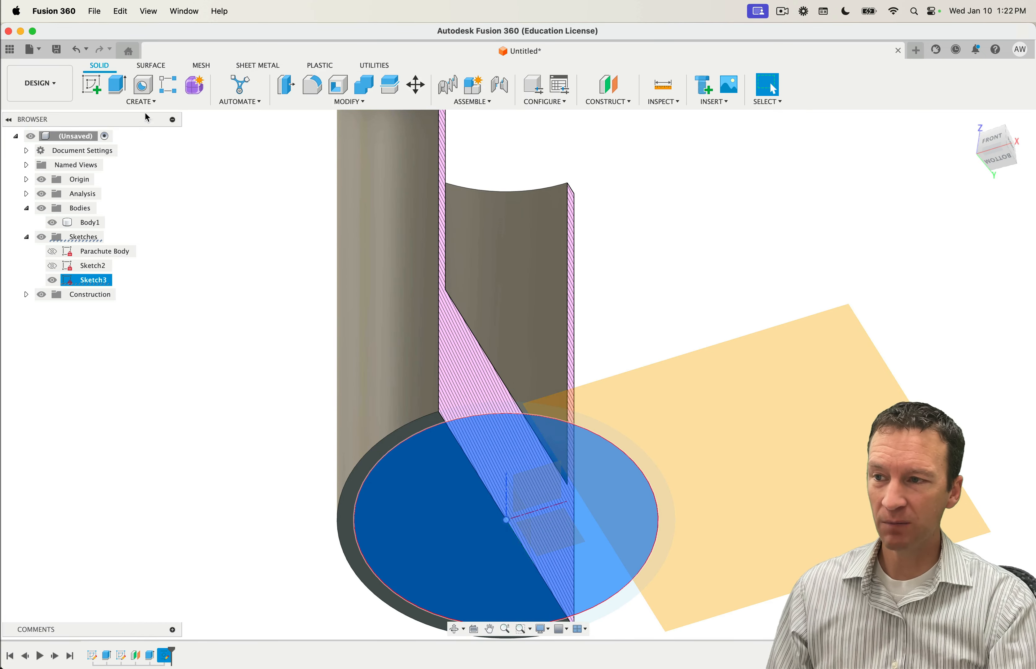
# Step: Extrude the bottom-face circle profile as a cut up to the parameter-driven construction plane, using the To Object extent with 0 mm offset
pyautogui.click(121, 89)
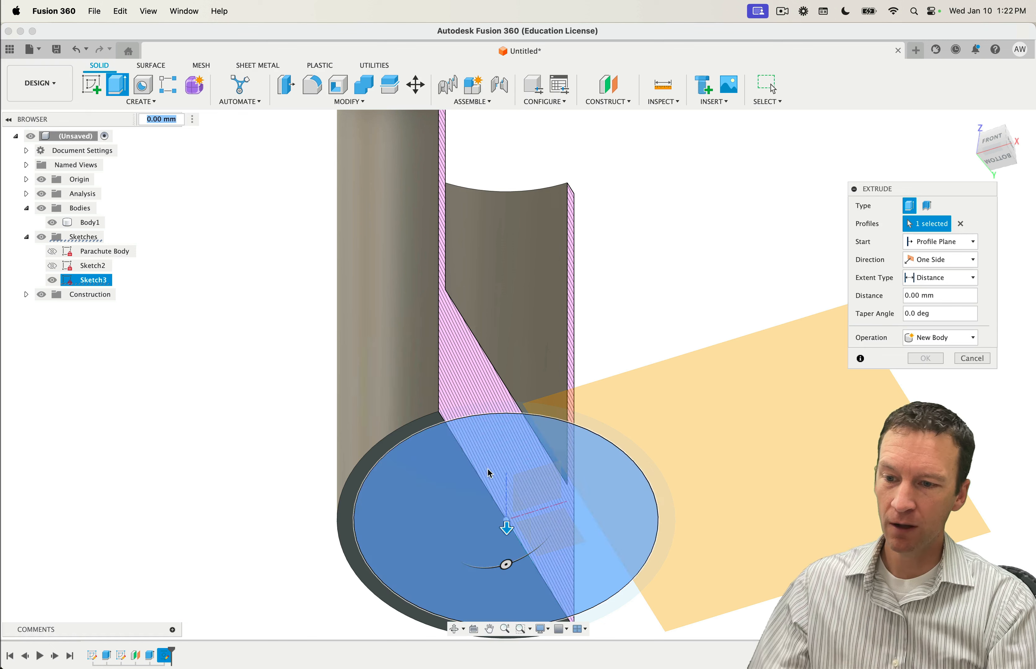
pyautogui.click(507, 522)
pyautogui.moveTo(509, 516); pyautogui.dragTo(511, 488)
pyautogui.keyDown('shift'); pyautogui.moveTo(685, 378); pyautogui.dragTo(680, 410, button='middle'); pyautogui.keyUp('shift')
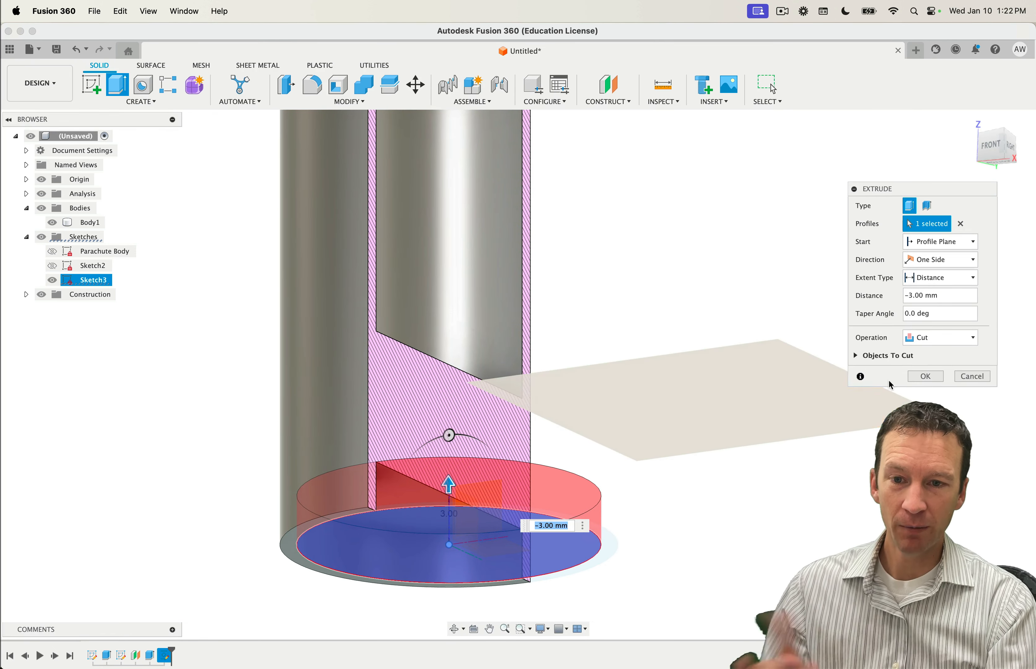
pyautogui.click(936, 280)
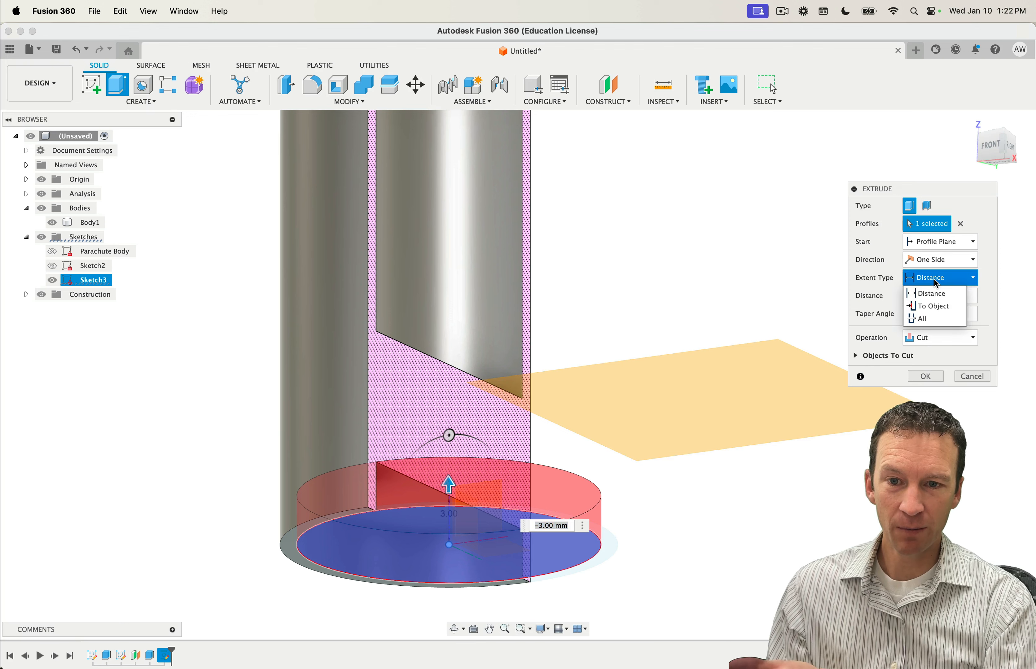
pyautogui.click(930, 306)
pyautogui.click(717, 387)
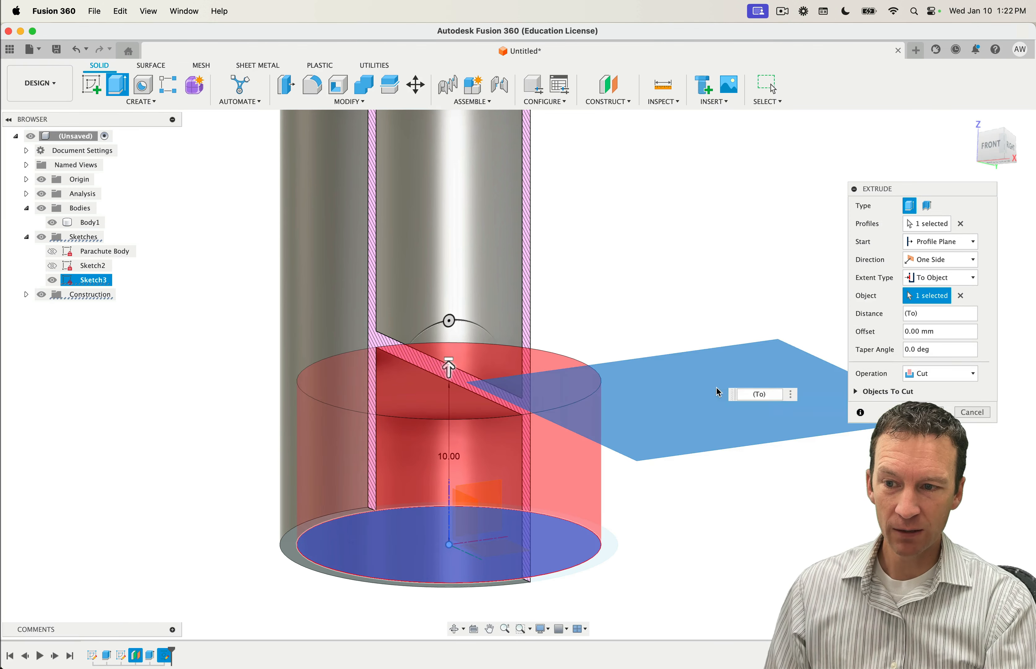
pyautogui.keyDown('shift'); pyautogui.moveTo(683, 310); pyautogui.dragTo(531, 325, button='middle'); pyautogui.keyUp('shift')
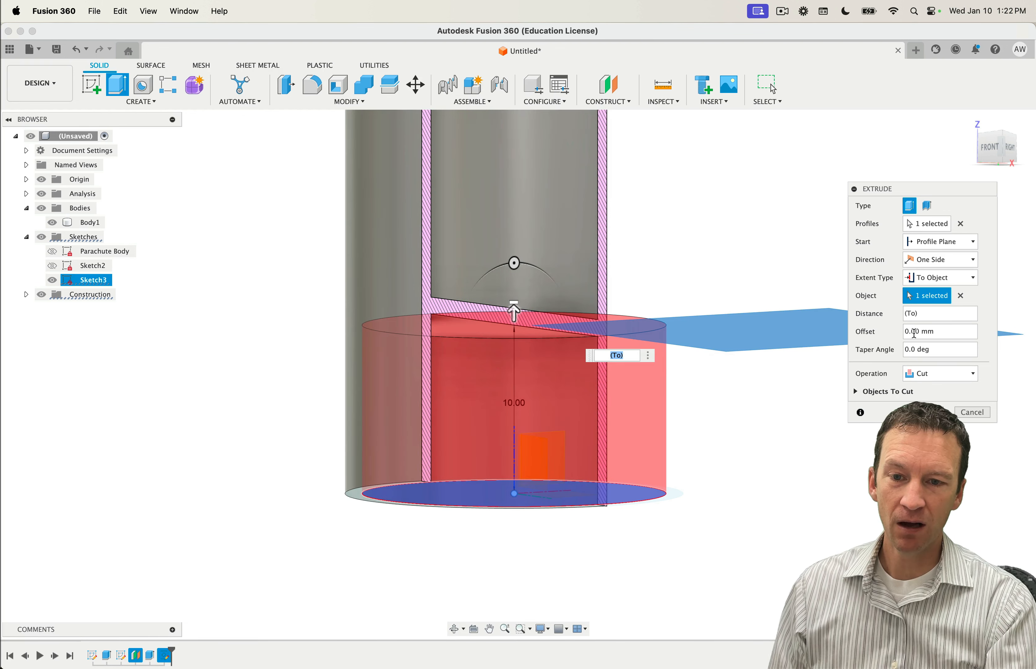
pyautogui.press('Return')
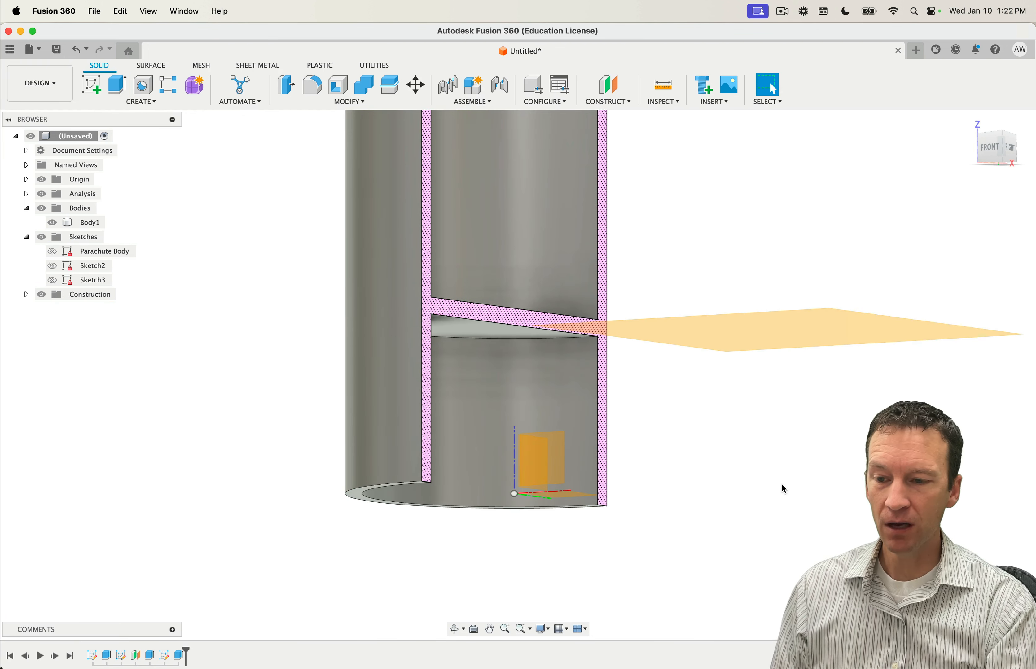
# Step: Examine the dividing wall between the two cuts, and hide the section analysis to view the whole body from above and below
pyautogui.keyDown('shift'); pyautogui.moveTo(785, 476); pyautogui.dragTo(805, 490, button='middle'); pyautogui.keyUp('shift')
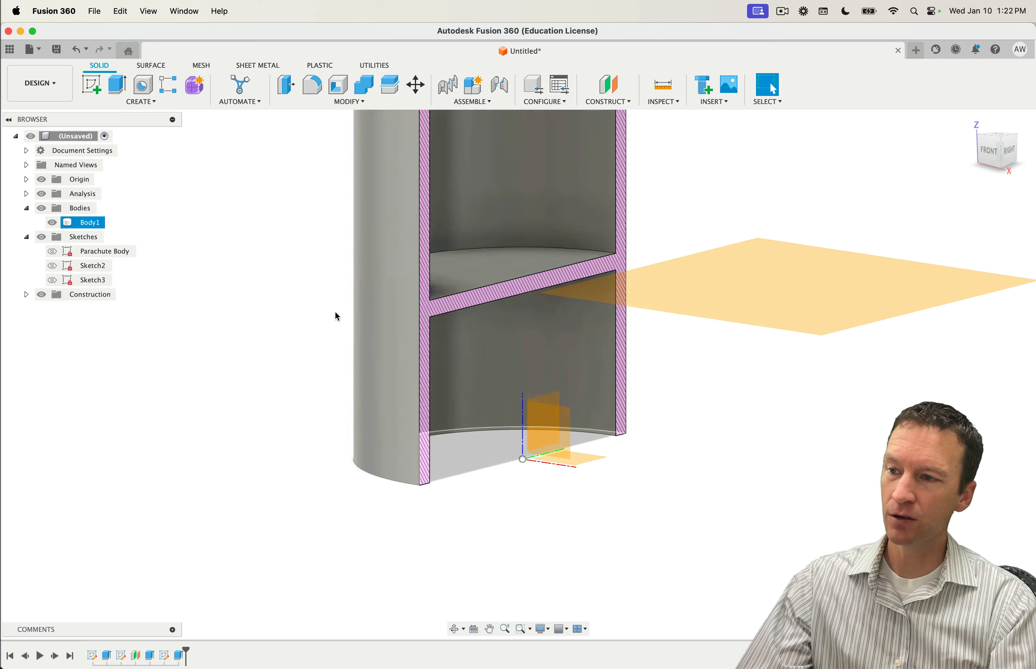
pyautogui.keyDown('shift'); pyautogui.moveTo(536, 439); pyautogui.dragTo(616, 453, button='middle'); pyautogui.keyUp('shift')
pyautogui.keyDown('shift'); pyautogui.moveTo(699, 401); pyautogui.dragTo(658, 412, button='middle'); pyautogui.keyUp('shift')
pyautogui.scroll(-3, 694, 340)
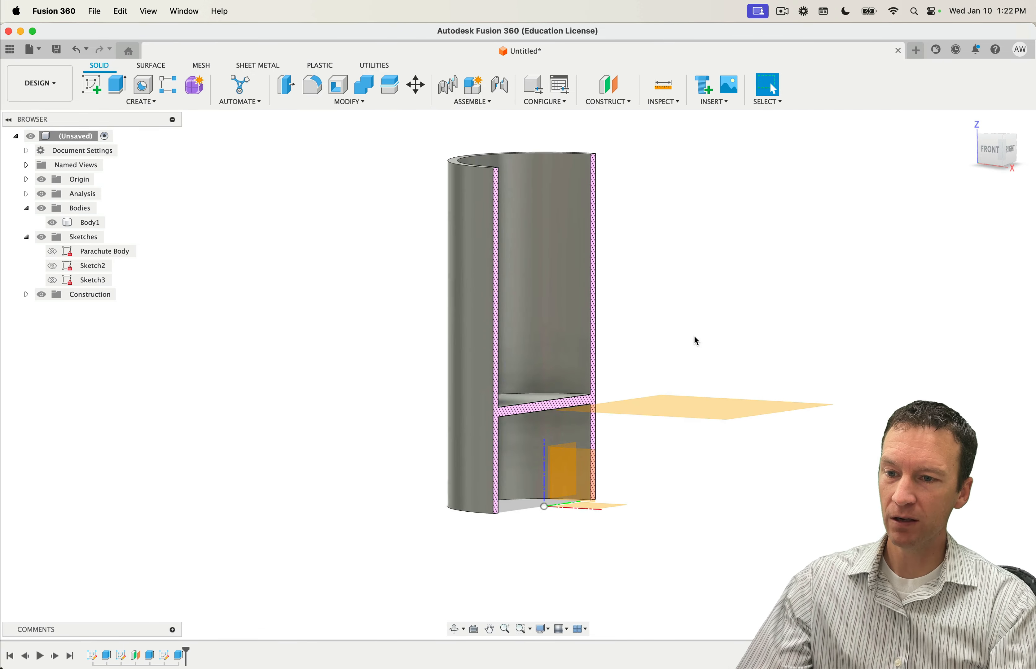
pyautogui.keyDown('shift'); pyautogui.moveTo(694, 340); pyautogui.dragTo(626, 383, button='middle'); pyautogui.keyUp('shift')
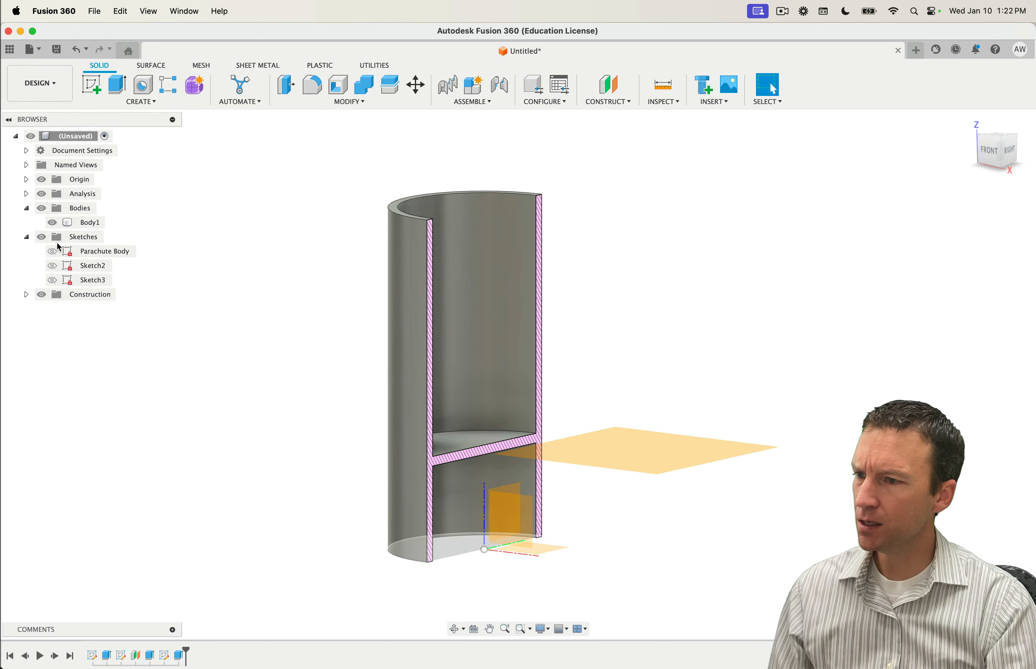
pyautogui.click(41, 193)
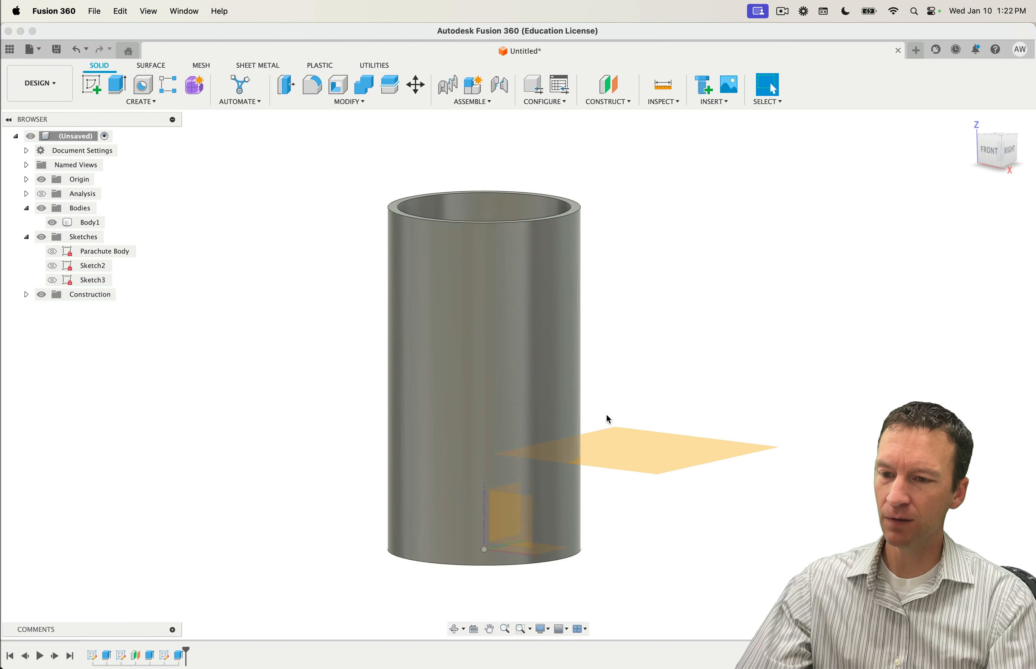
pyautogui.keyDown('shift'); pyautogui.moveTo(606, 418); pyautogui.dragTo(673, 359, button='middle'); pyautogui.keyUp('shift')
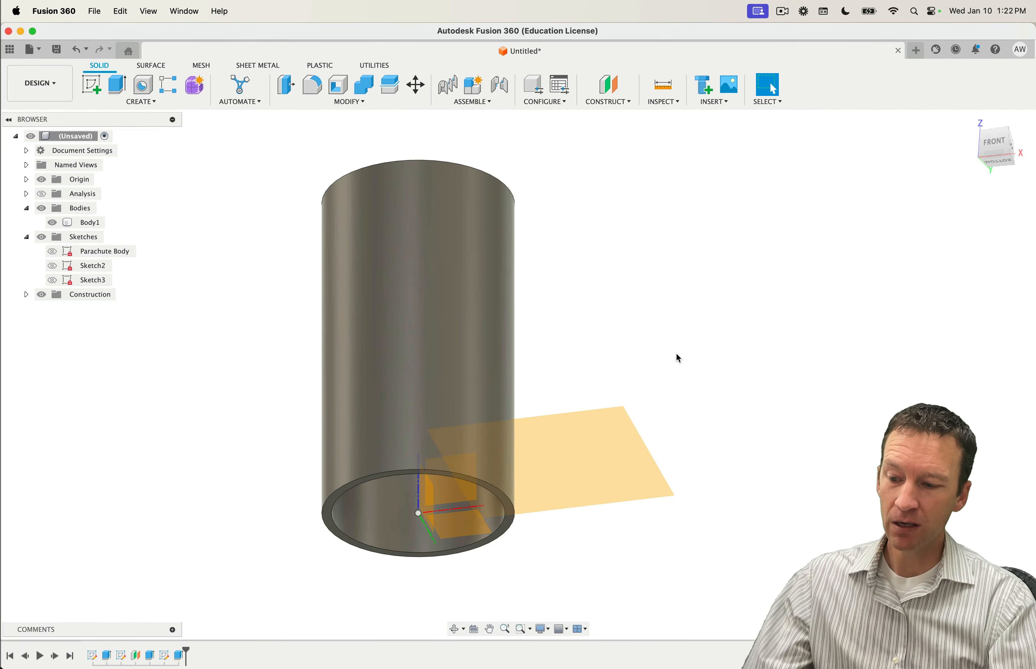
# Step: Open the parameters window, resize and place it clear of the body, and turn the section analysis back on
pyautogui.press('s')
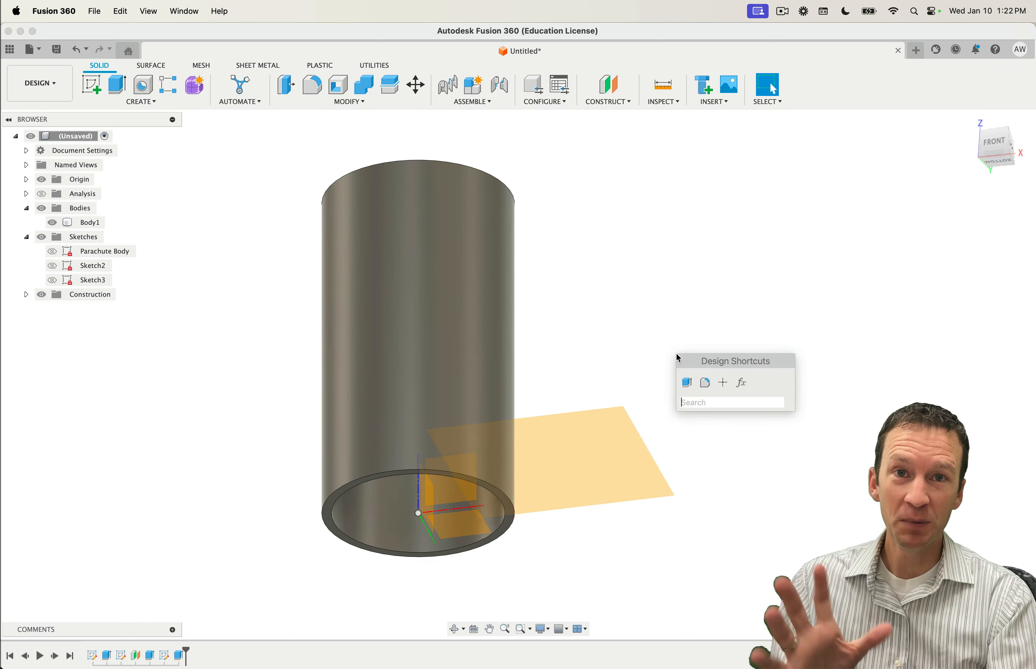
pyautogui.click(741, 384)
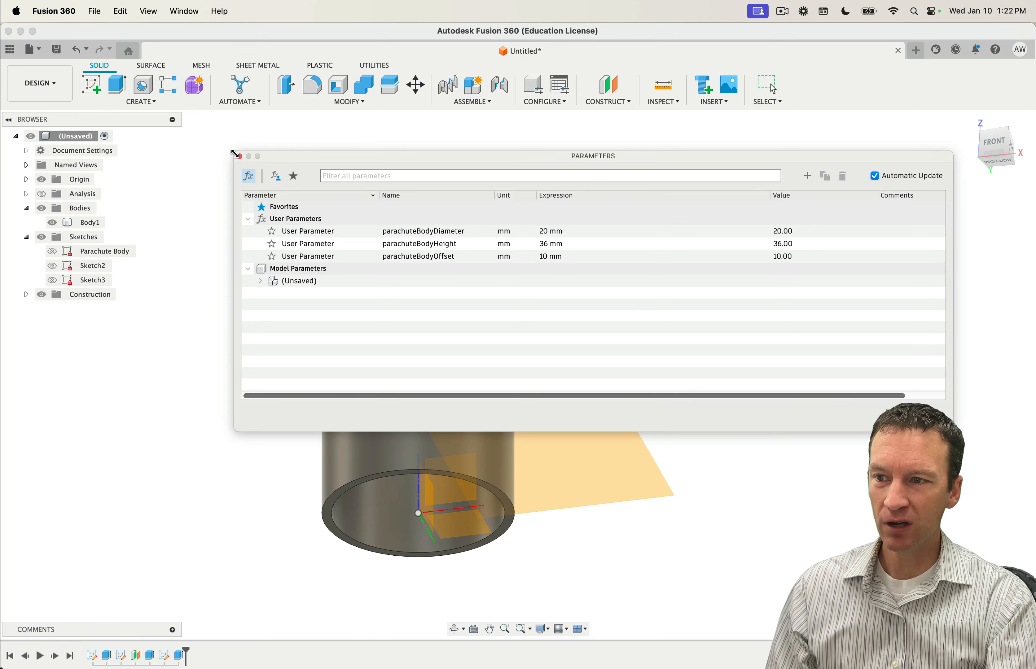
pyautogui.moveTo(235, 153); pyautogui.dragTo(520, 138)
pyautogui.moveTo(601, 143); pyautogui.dragTo(671, 138)
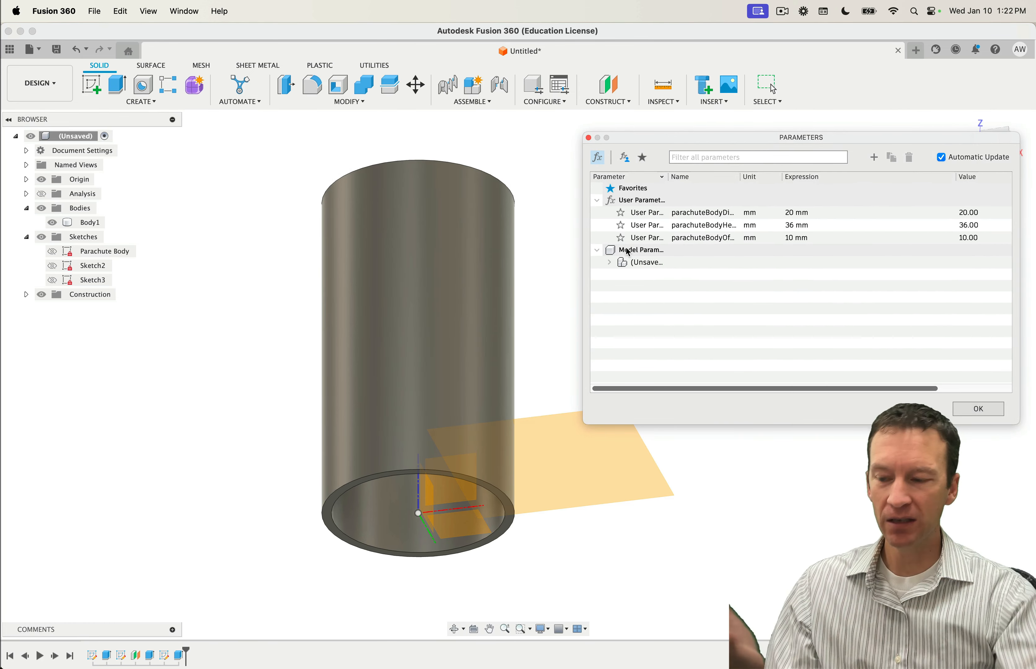
pyautogui.click(790, 213)
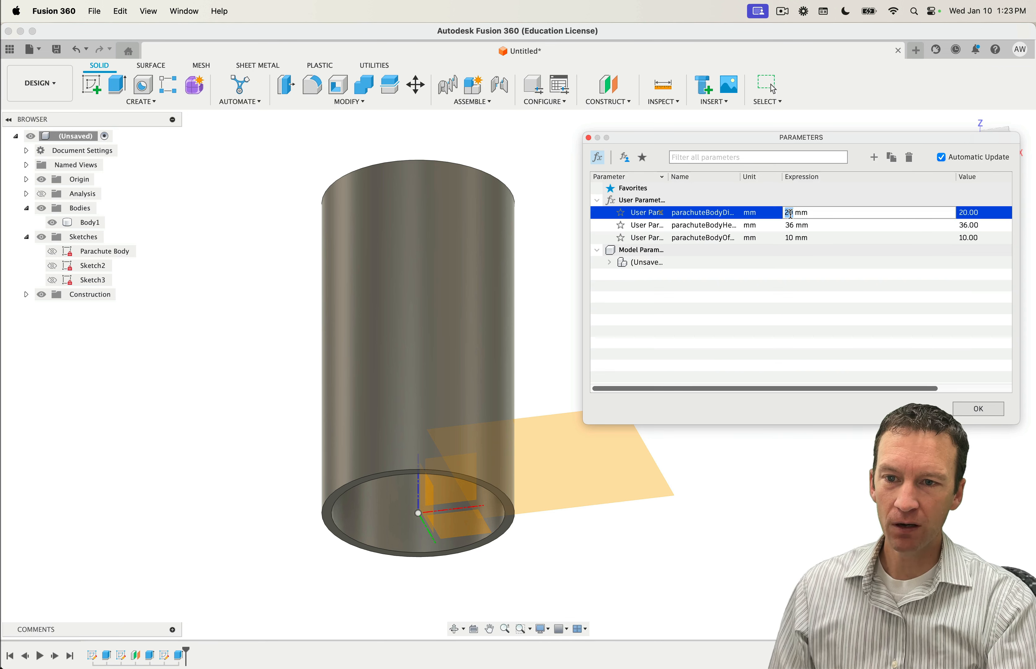
pyautogui.click(41, 194)
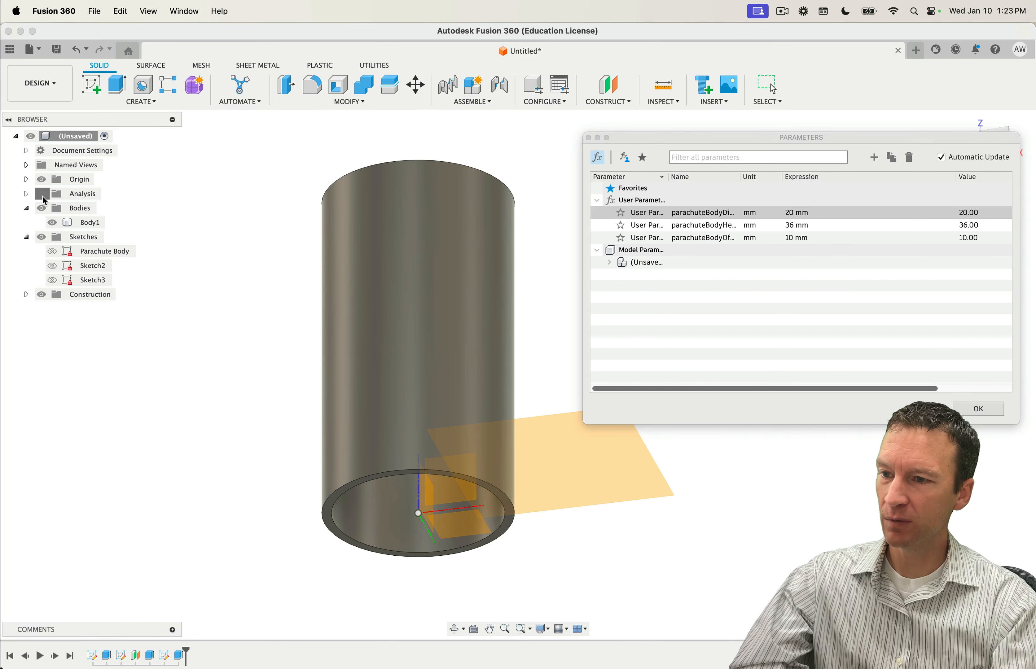
# Step: Set the parachuteBodyOffset user parameter to 15 mm
pyautogui.click(804, 239)
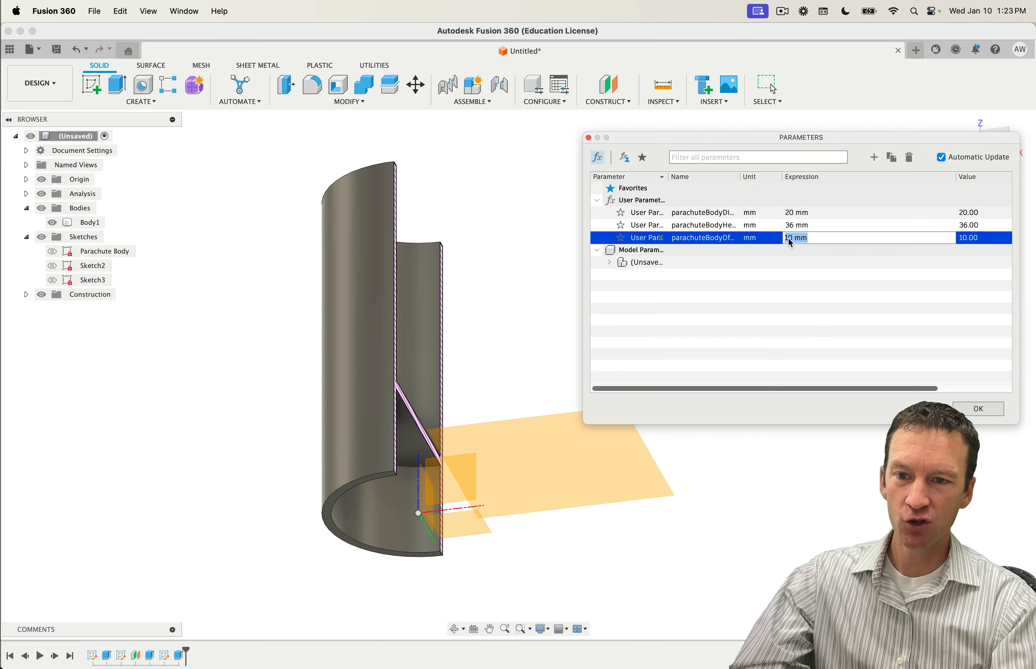
pyautogui.doubleClick(790, 239)
pyautogui.write('15')
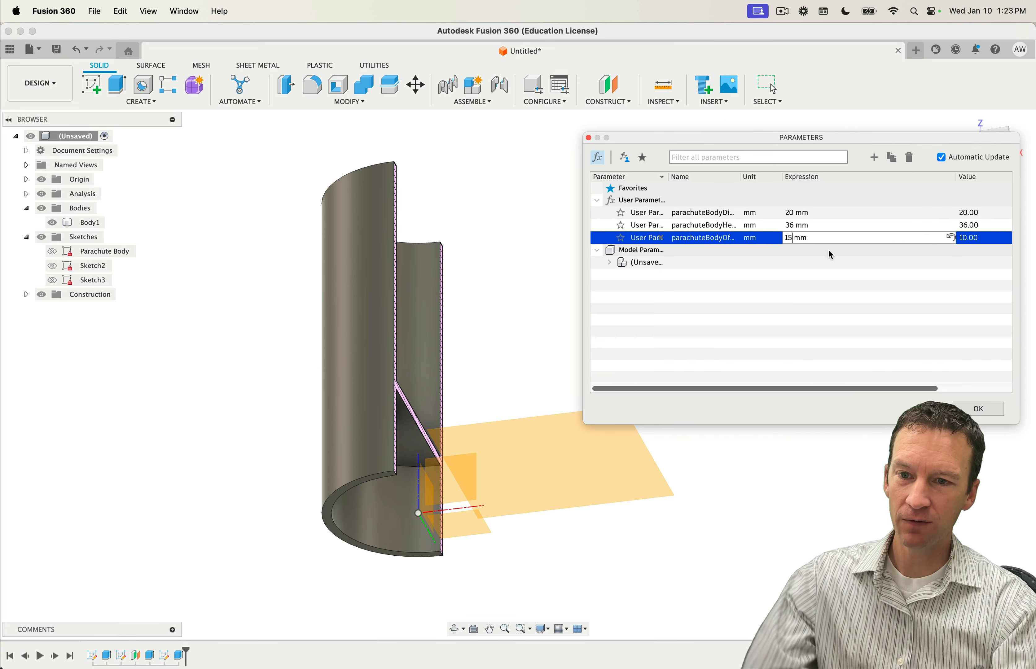
pyautogui.click(977, 410)
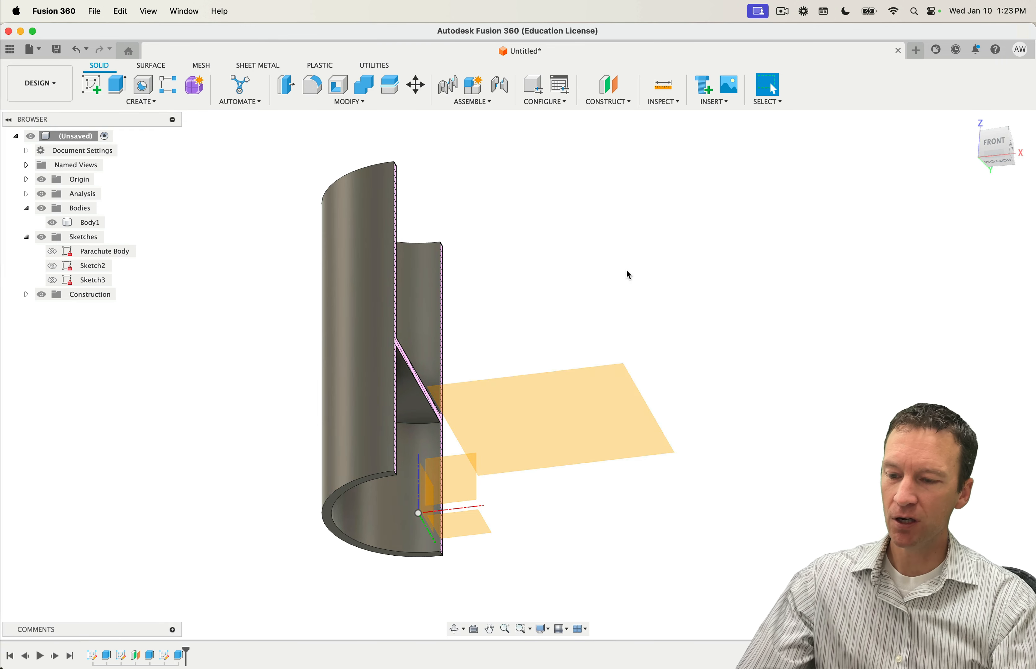
# Step: Set the parachuteBodyOffset user parameter to 20 mm and inspect the slanted divider in the sectioned tube
pyautogui.press('s')
pyautogui.click(692, 300)
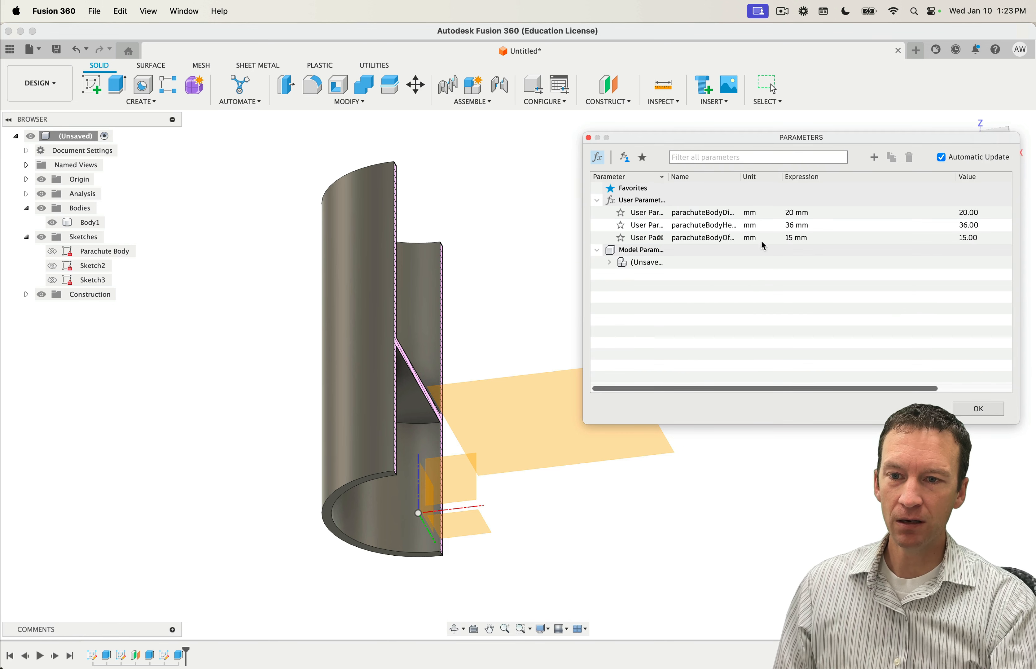
pyautogui.doubleClick(795, 237)
pyautogui.moveTo(793, 236); pyautogui.dragTo(782, 237)
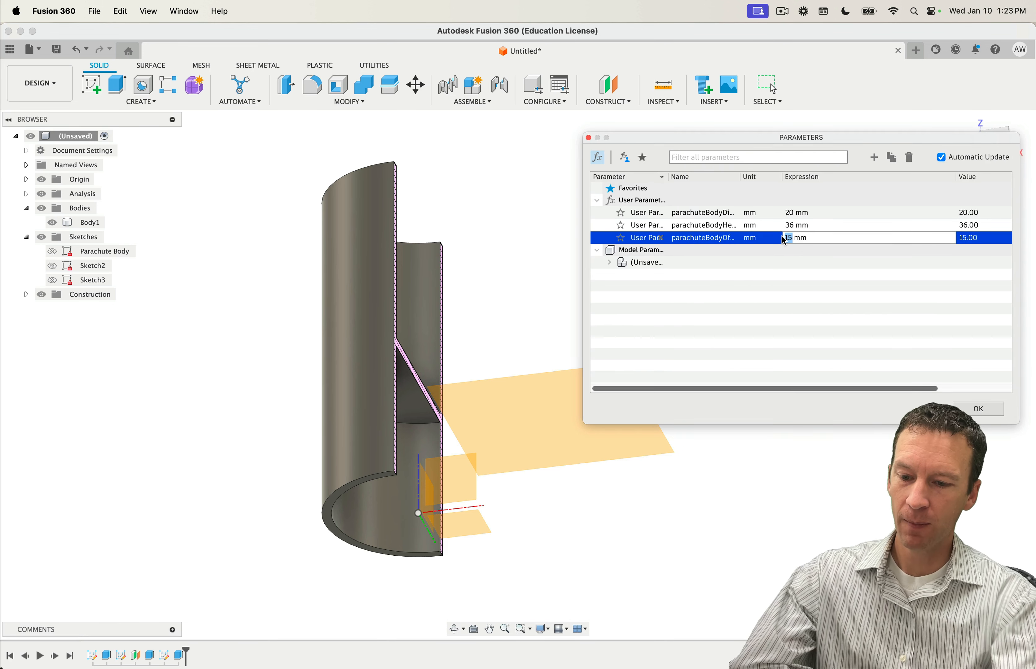
pyautogui.write('20')
pyautogui.click(970, 413)
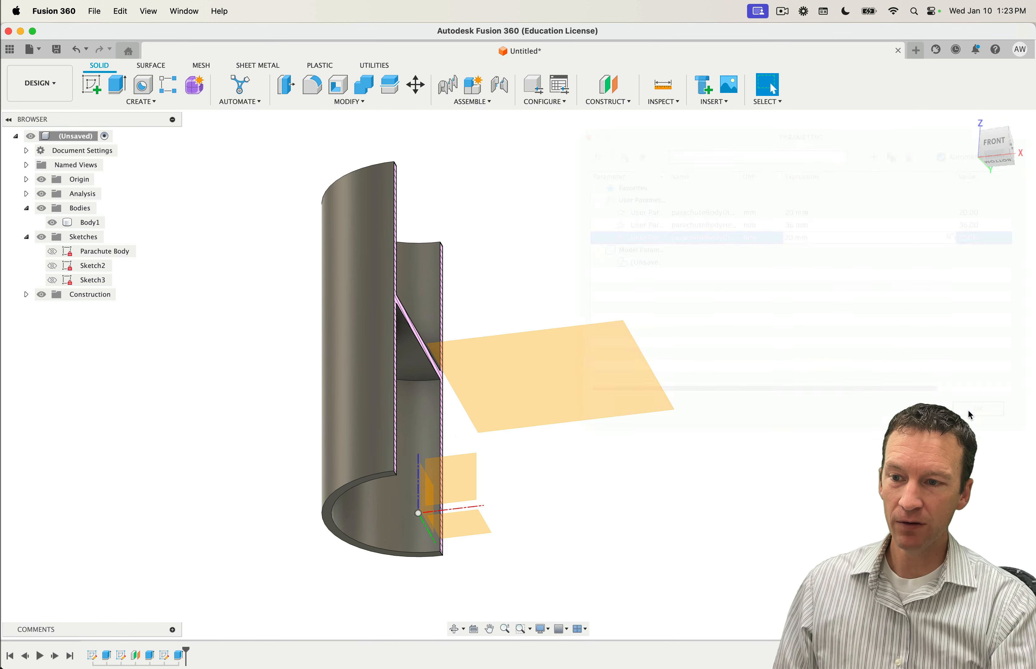
pyautogui.keyDown('shift'); pyautogui.moveTo(811, 329); pyautogui.dragTo(789, 356, button='middle'); pyautogui.keyUp('shift')
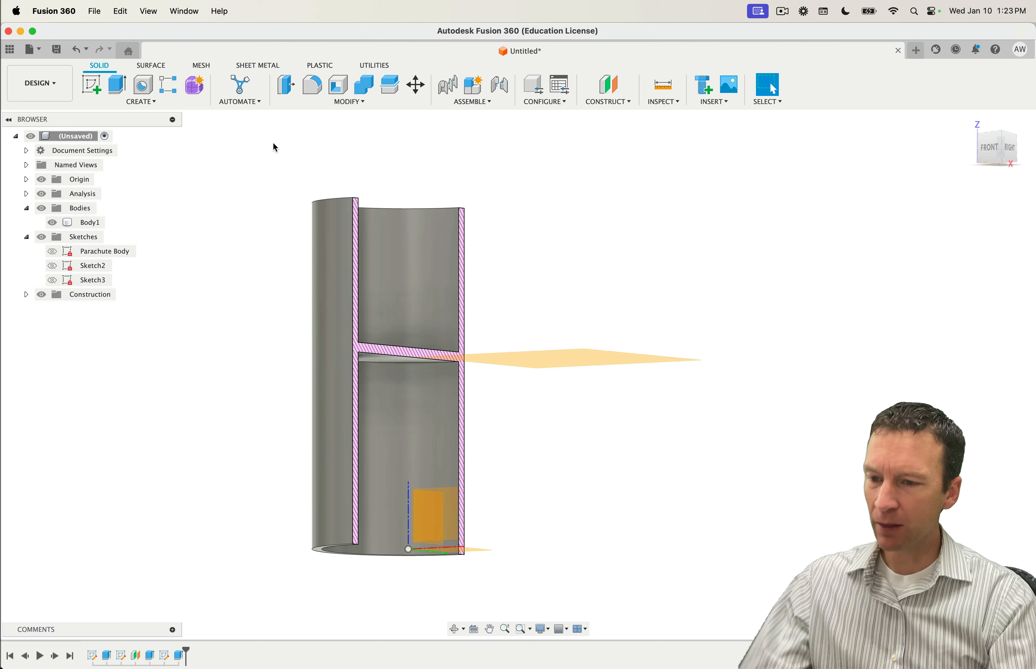
pyautogui.keyDown('shift'); pyautogui.moveTo(777, 326); pyautogui.dragTo(782, 333, button='middle'); pyautogui.keyUp('shift')
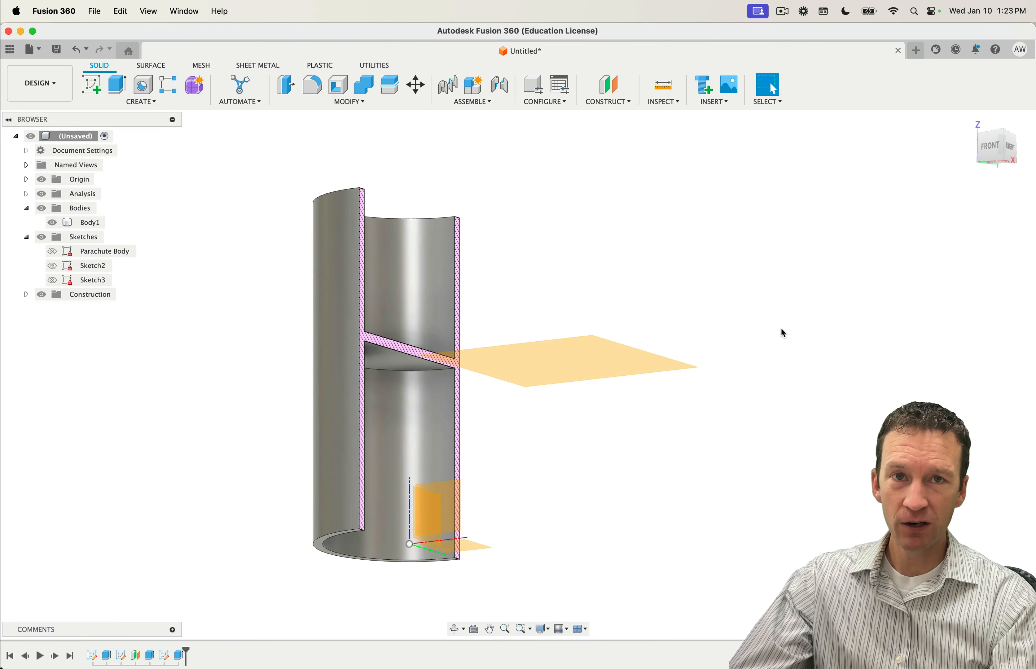
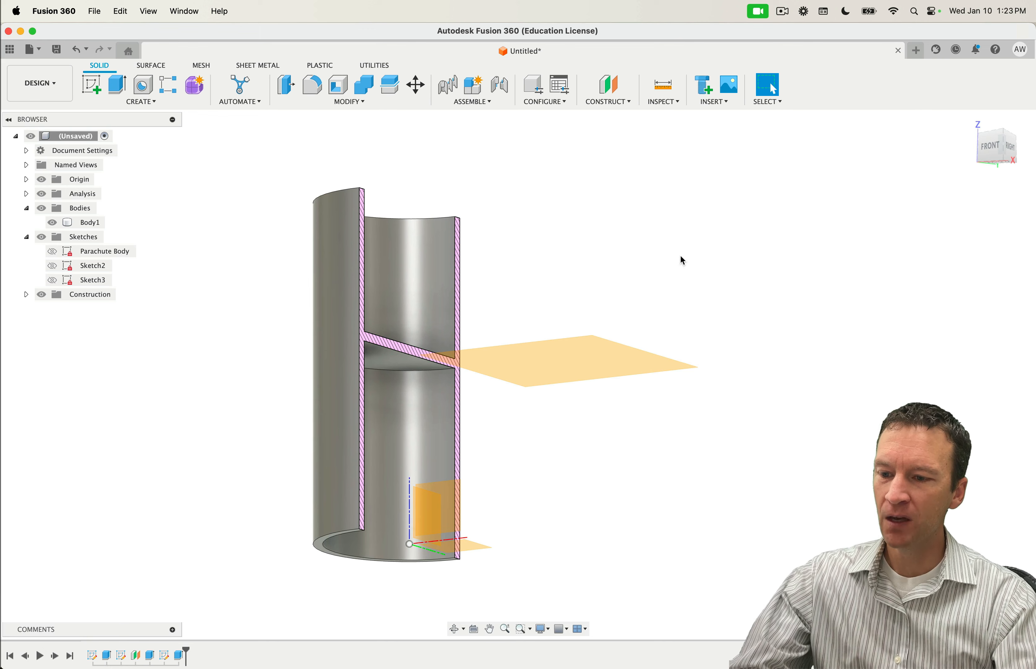
# Step: Undo the parachuteBodyOffset parameter changes and the display of the section analysis
pyautogui.keyDown('shift'); pyautogui.moveTo(680, 259); pyautogui.dragTo(675, 272, button='middle'); pyautogui.keyUp('shift')
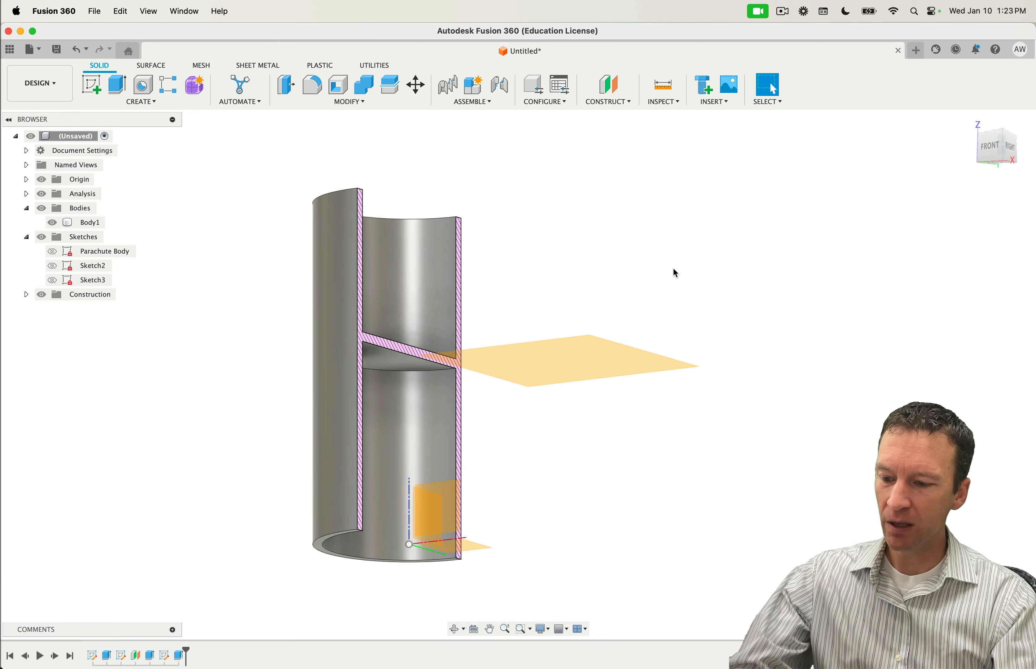
pyautogui.press('super+z')
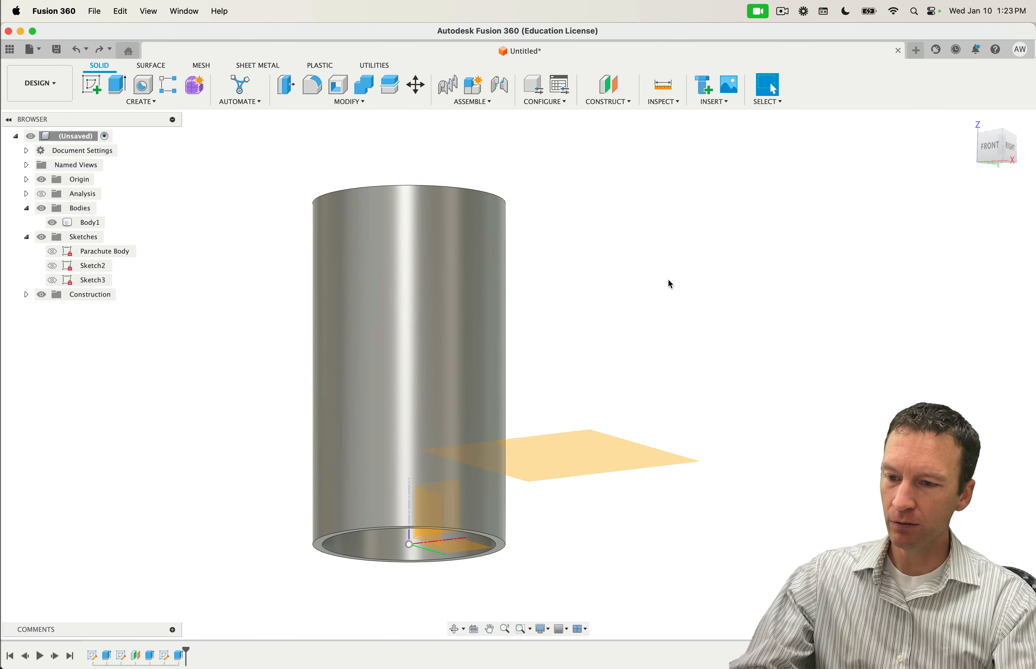
pyautogui.keyDown('shift'); pyautogui.moveTo(663, 371); pyautogui.dragTo(674, 419, button='middle'); pyautogui.keyUp('shift')
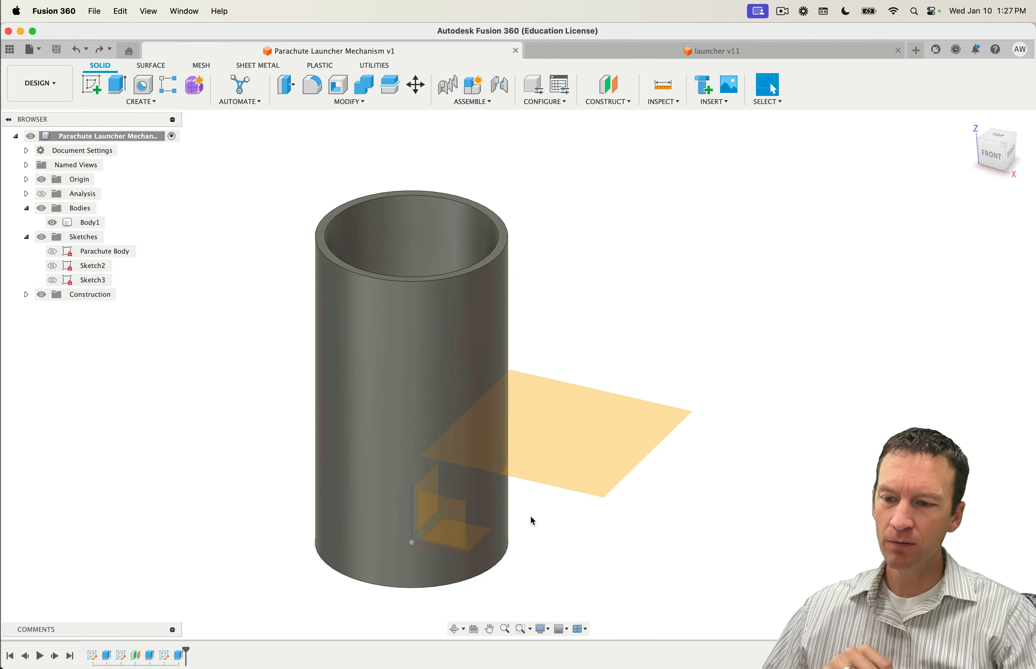
pyautogui.keyDown('shift'); pyautogui.moveTo(562, 527); pyautogui.dragTo(530, 444, button='middle'); pyautogui.keyUp('shift')
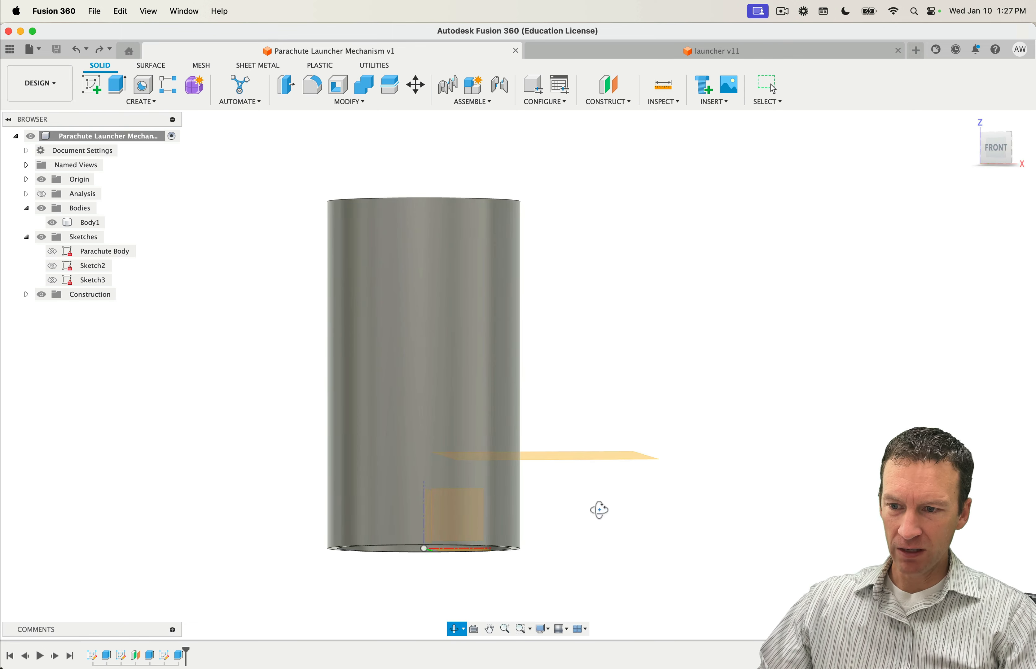
pyautogui.keyDown('shift'); pyautogui.moveTo(597, 508); pyautogui.dragTo(617, 552, button='middle'); pyautogui.keyUp('shift')
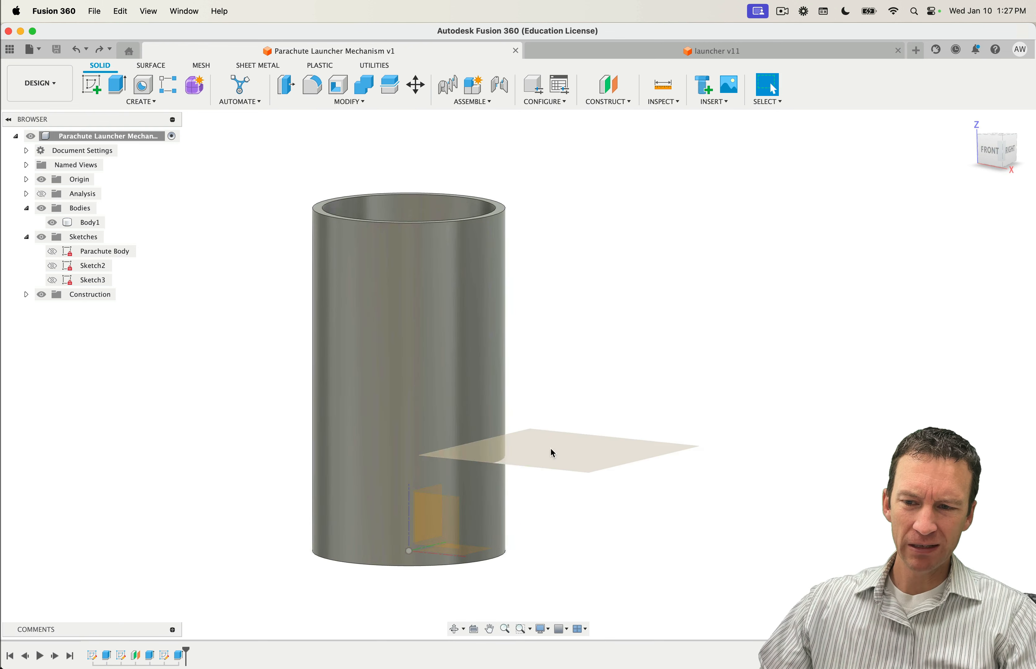
pyautogui.keyDown('shift'); pyautogui.moveTo(585, 535); pyautogui.dragTo(507, 534, button='middle'); pyautogui.keyUp('shift')
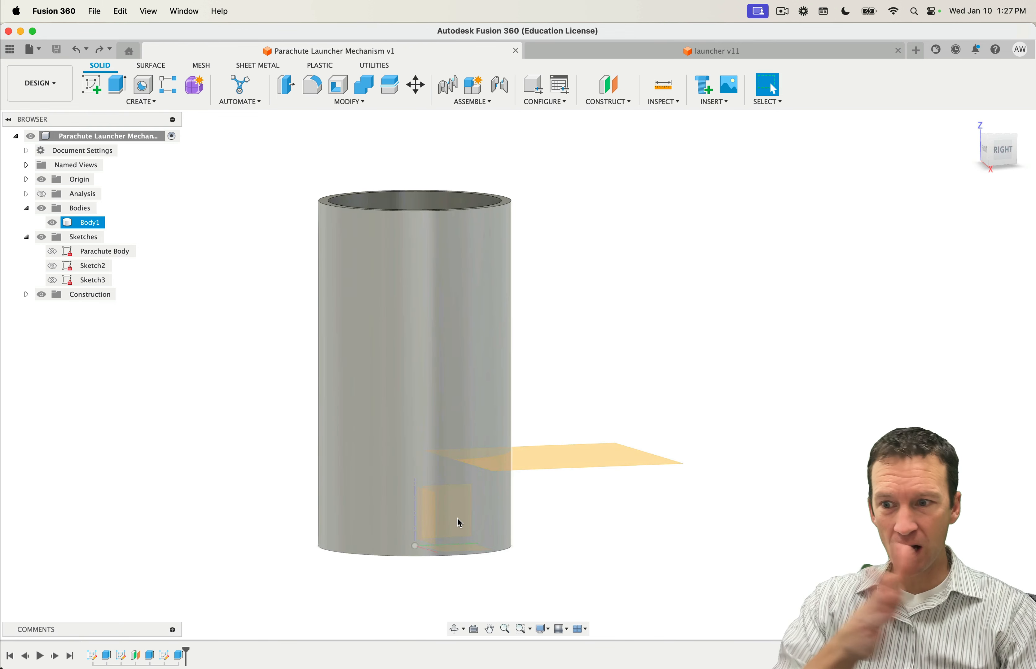
pyautogui.keyDown('shift'); pyautogui.moveTo(547, 539); pyautogui.dragTo(575, 517, button='middle'); pyautogui.keyUp('shift')
pyautogui.keyDown('shift'); pyautogui.moveTo(522, 455); pyautogui.dragTo(524, 515, button='middle'); pyautogui.keyUp('shift')
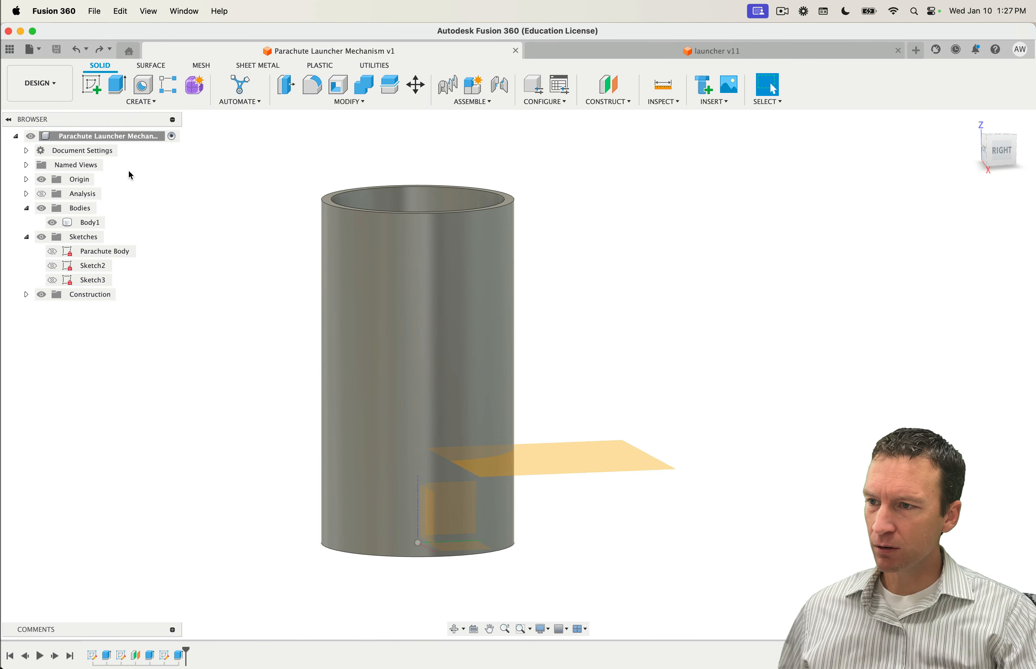
# Step: Start an offset construction plane from the origin's YZ plane with a distance of parachuteBodyDiameter / 2
pyautogui.click(614, 102)
pyautogui.click(607, 112)
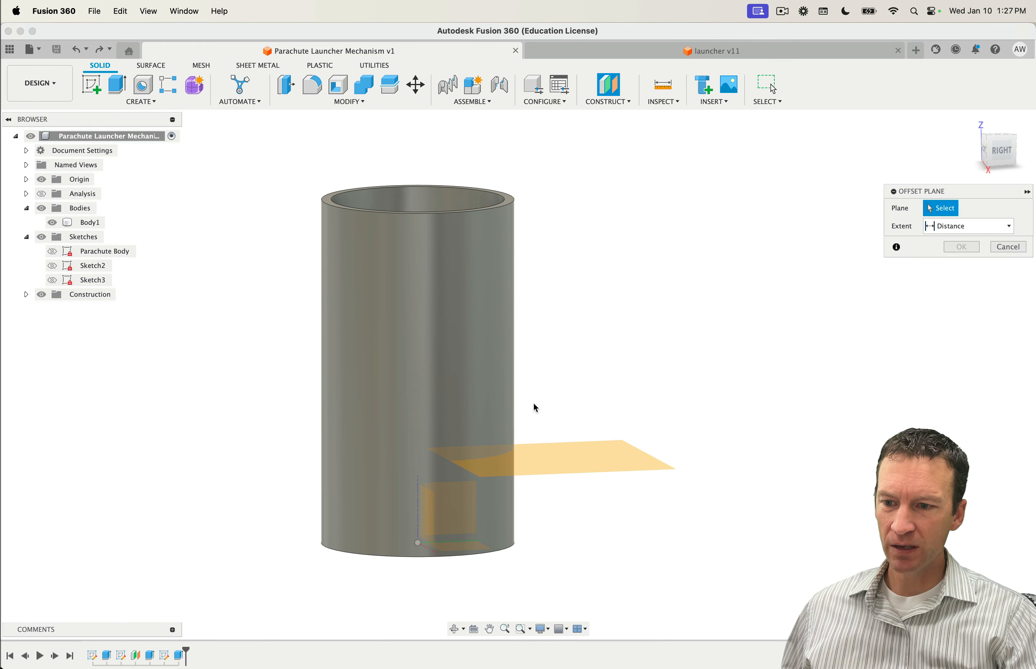
pyautogui.click(464, 514)
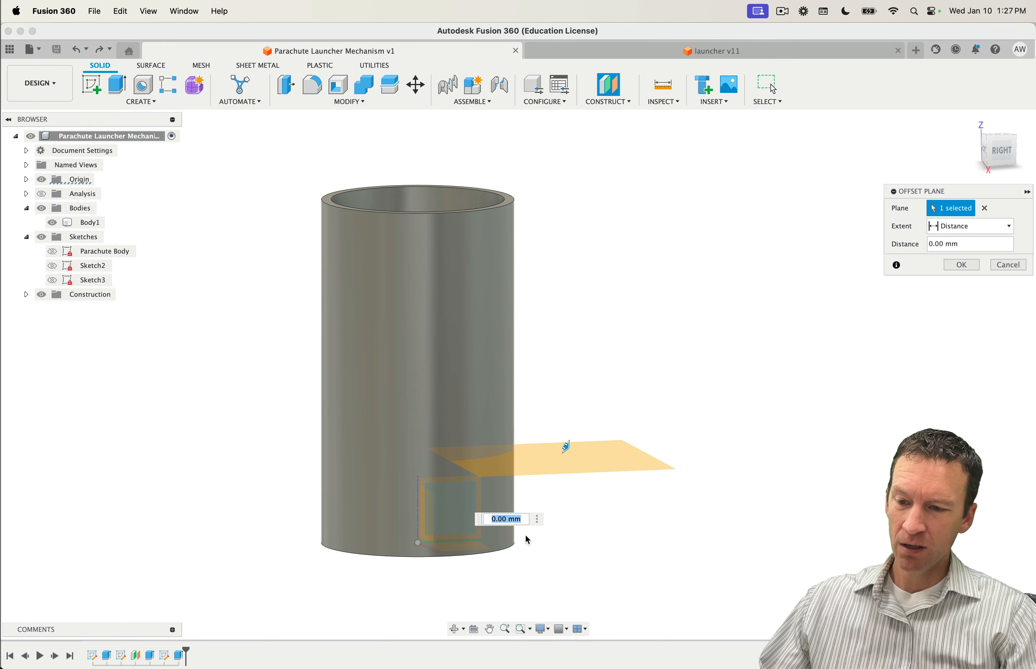
pyautogui.keyDown('shift'); pyautogui.moveTo(524, 533); pyautogui.dragTo(670, 560, button='middle'); pyautogui.keyUp('shift')
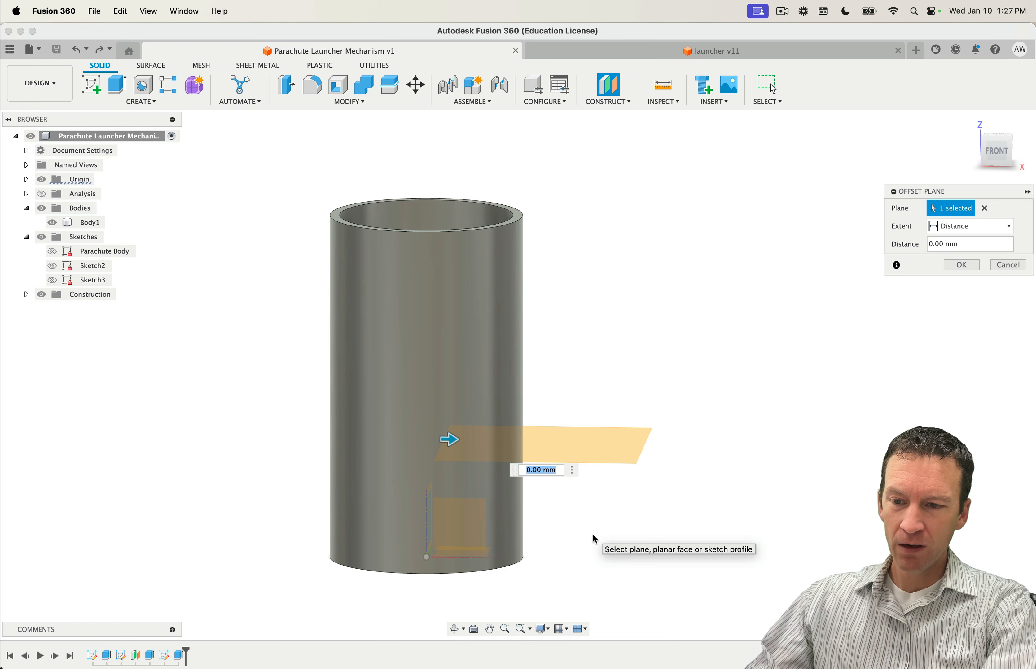
pyautogui.write('par')
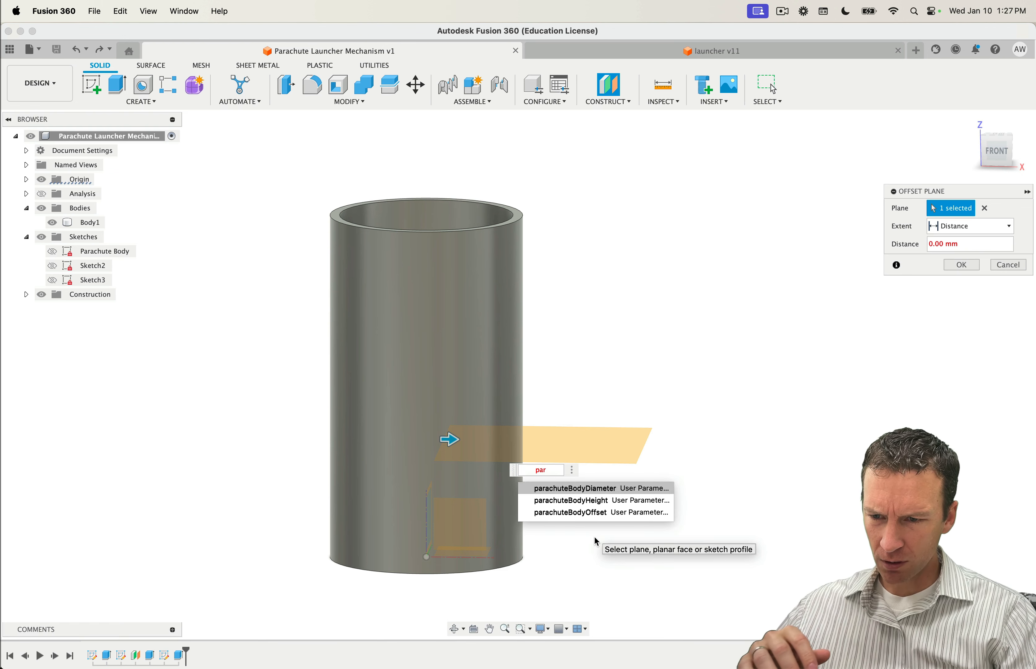
pyautogui.click(581, 490)
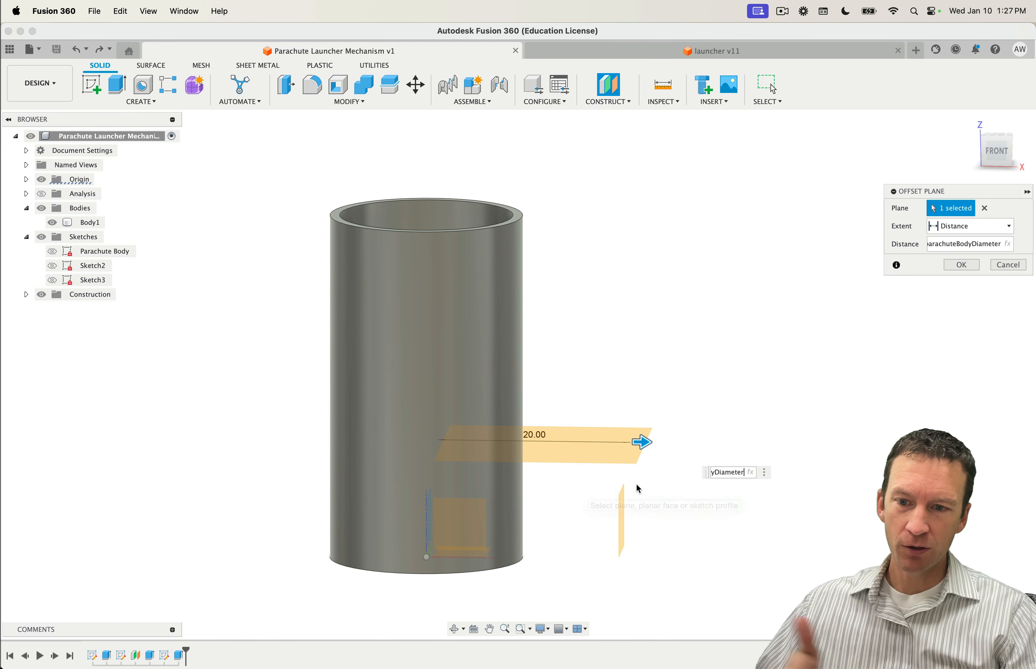
pyautogui.write('/2')
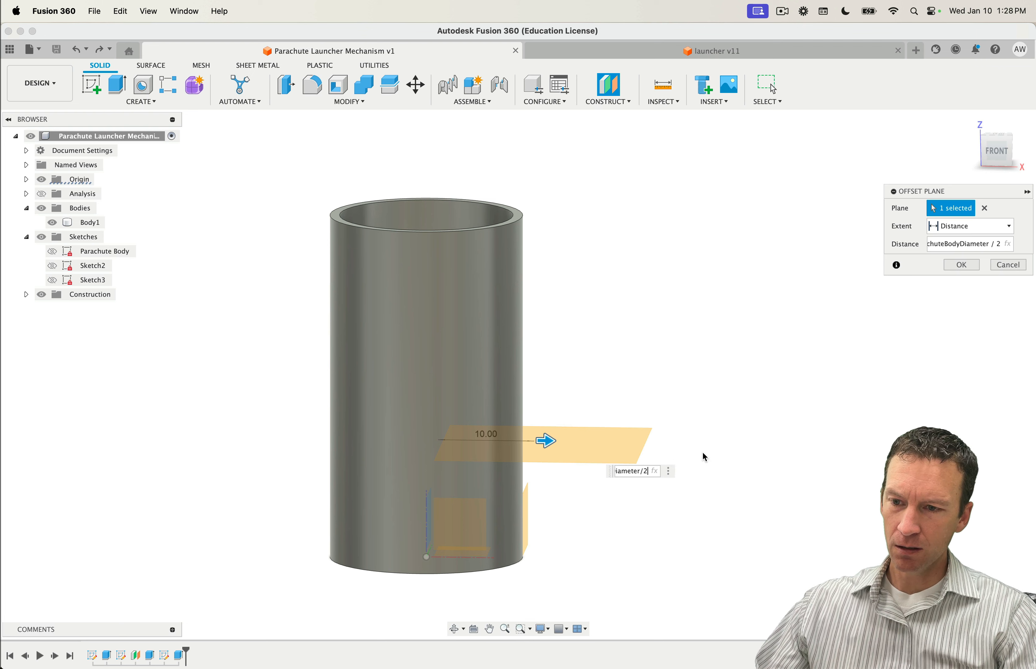
# Step: Set the offset plane's distance to (parachuteBodyDiameter / 2) - 0.5 mm and create the plane inside the tube's wall
pyautogui.keyDown('shift'); pyautogui.moveTo(613, 536); pyautogui.dragTo(599, 527, button='middle'); pyautogui.keyUp('shift')
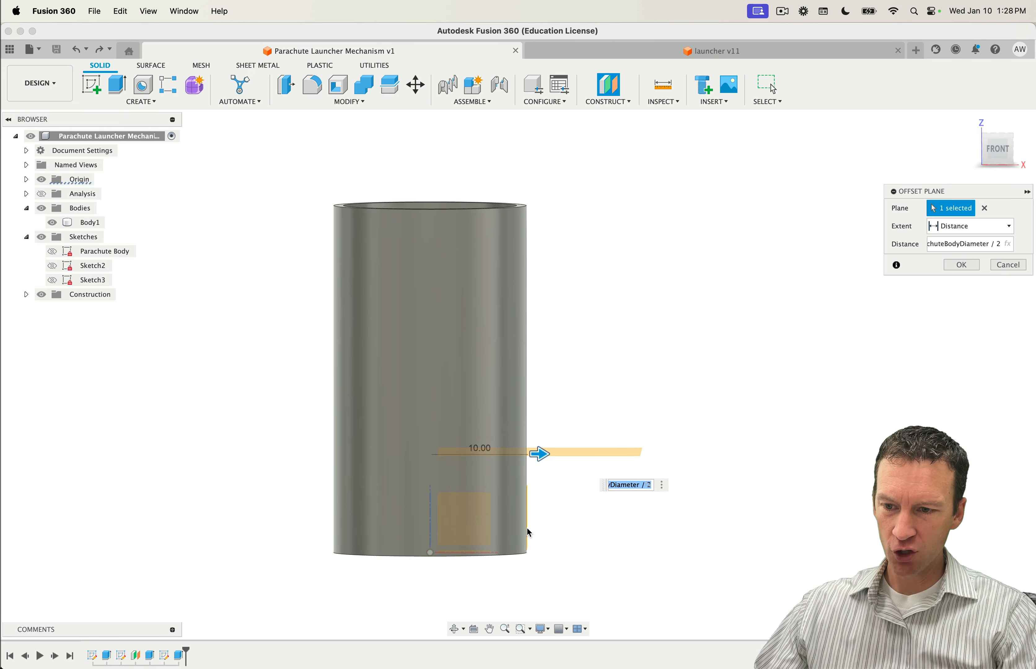
pyautogui.keyDown('shift'); pyautogui.moveTo(587, 530); pyautogui.dragTo(589, 534, button='middle'); pyautogui.keyUp('shift')
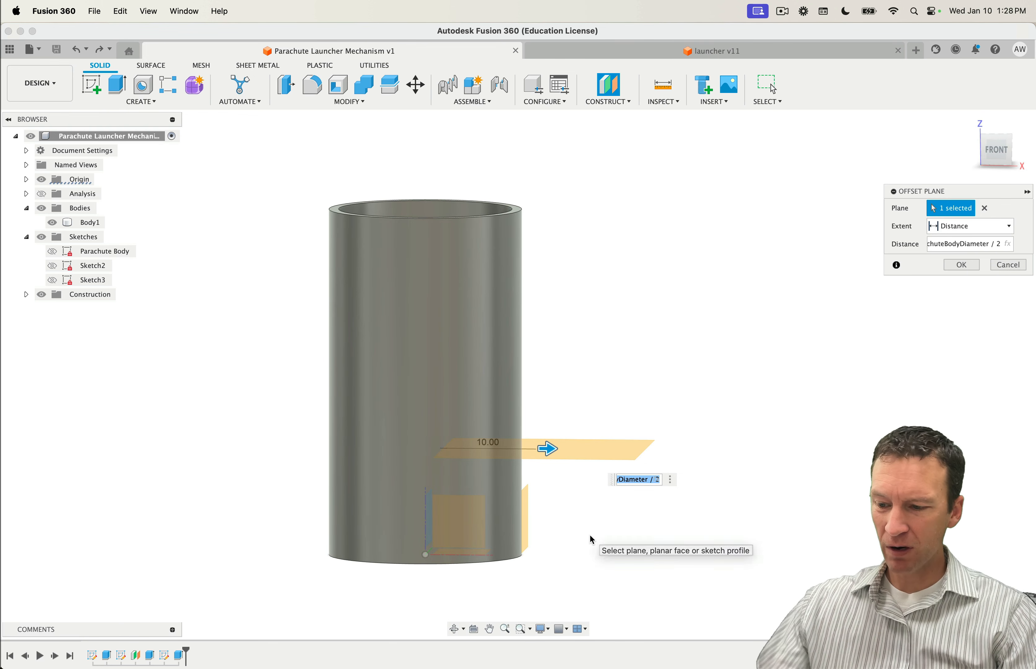
pyautogui.click(655, 484)
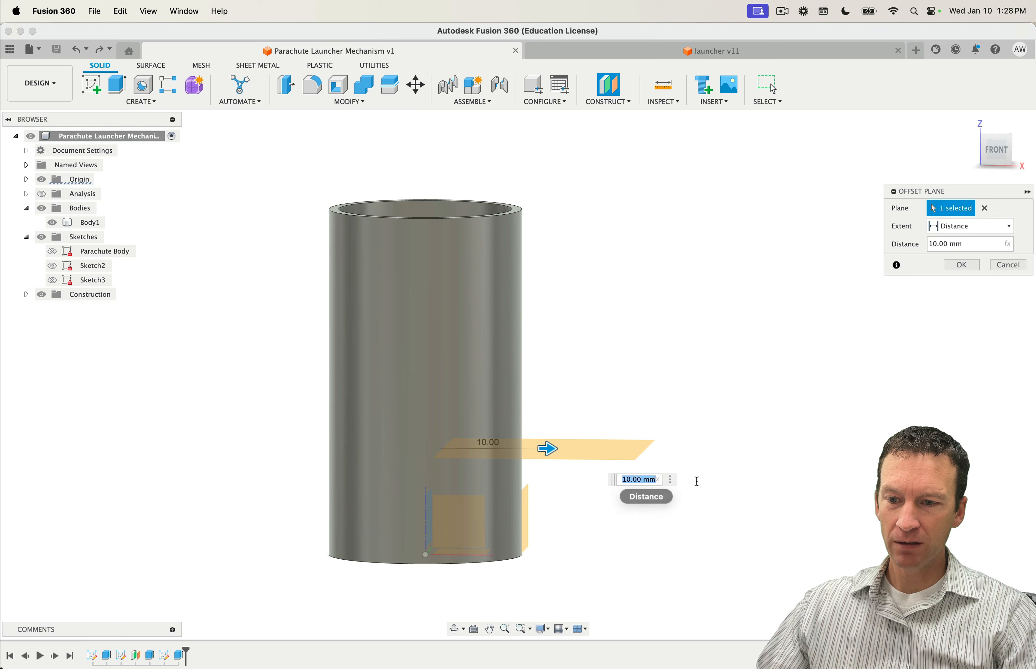
pyautogui.doubleClick(637, 480)
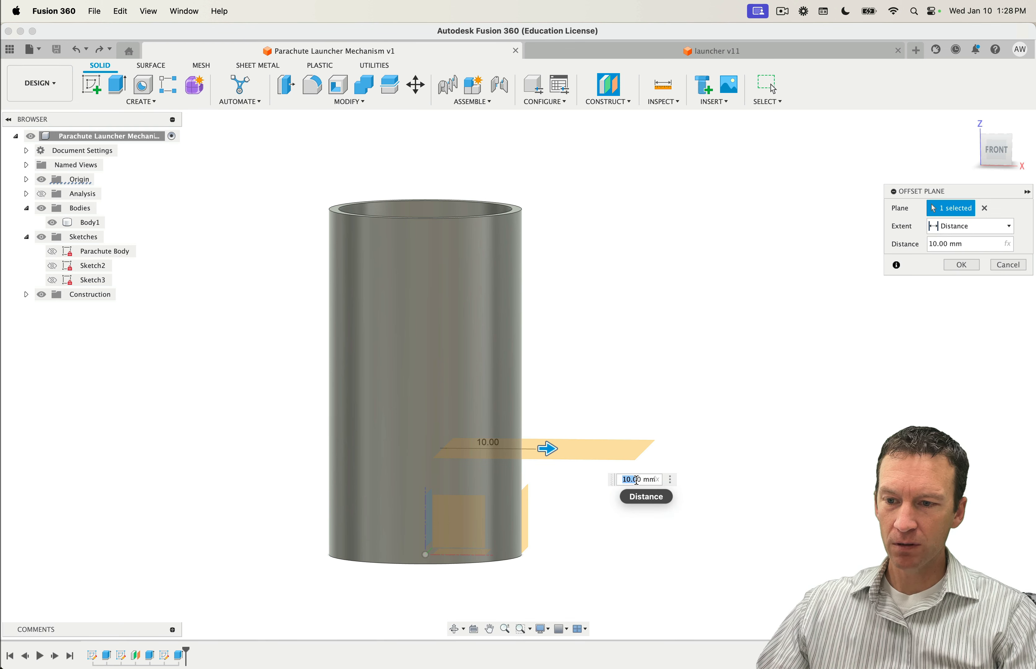
pyautogui.keyDown('shift'); pyautogui.moveTo(594, 530); pyautogui.dragTo(570, 531, button='middle'); pyautogui.keyUp('shift')
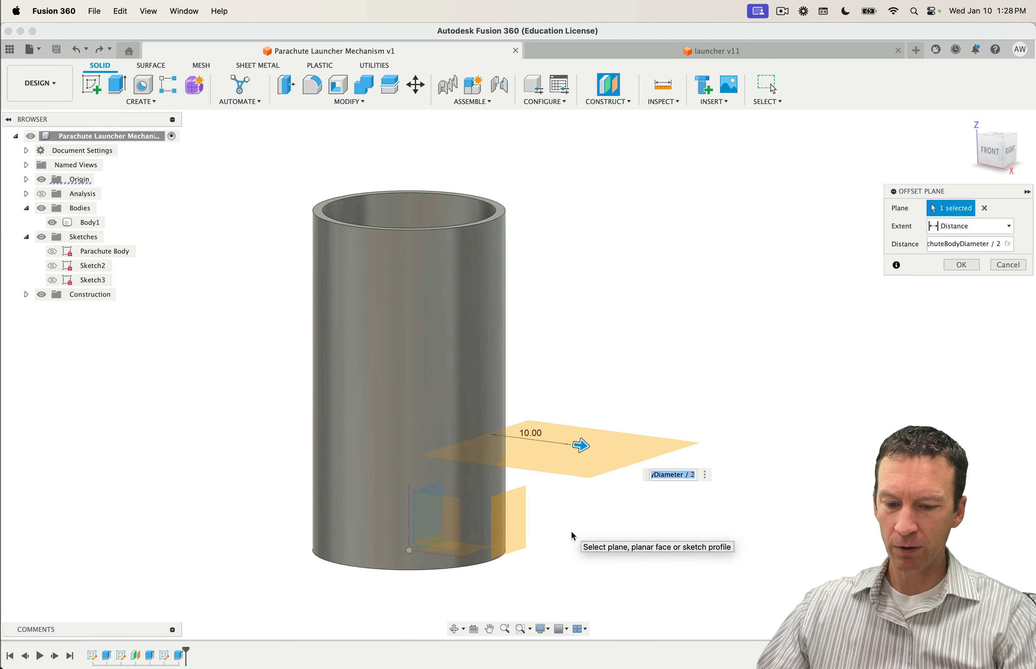
pyautogui.press('Right')
pyautogui.write(')')
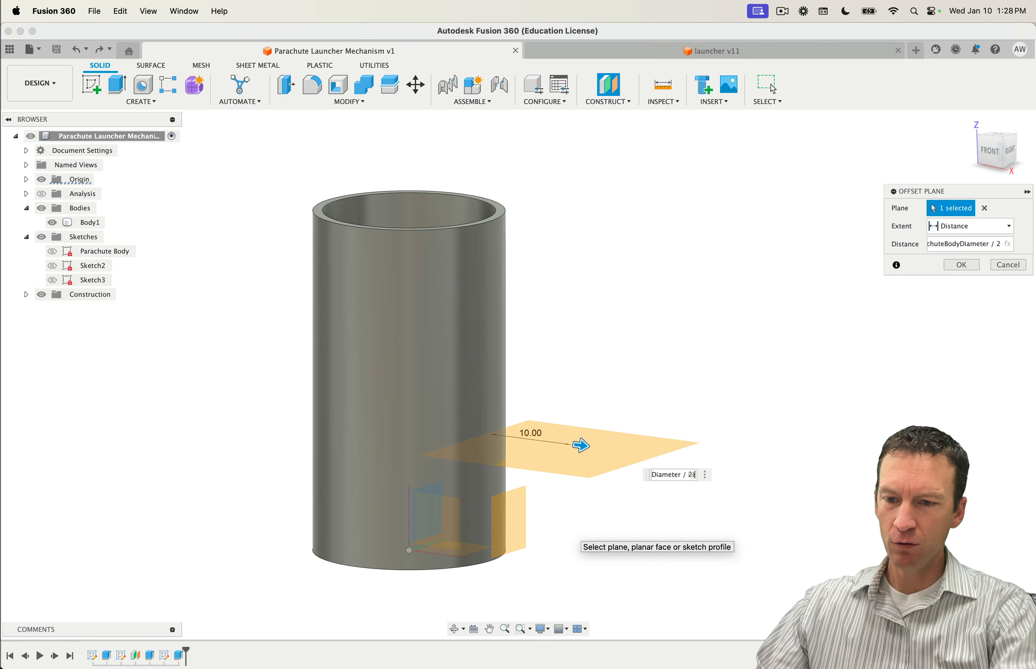
pyautogui.press('Left')
pyautogui.press('Left')
pyautogui.press('Left')
pyautogui.press('Left')
pyautogui.press('Left')
pyautogui.press('Left')
pyautogui.press('Left')
pyautogui.press('Left')
pyautogui.press('Left')
pyautogui.press('Left')
pyautogui.press('Left')
pyautogui.press('Left')
pyautogui.press('Left')
pyautogui.press('Left')
pyautogui.press('Left')
pyautogui.press('Left')
pyautogui.press('Left')
pyautogui.press('Left')
pyautogui.press('Left')
pyautogui.press('Left')
pyautogui.press('Left')
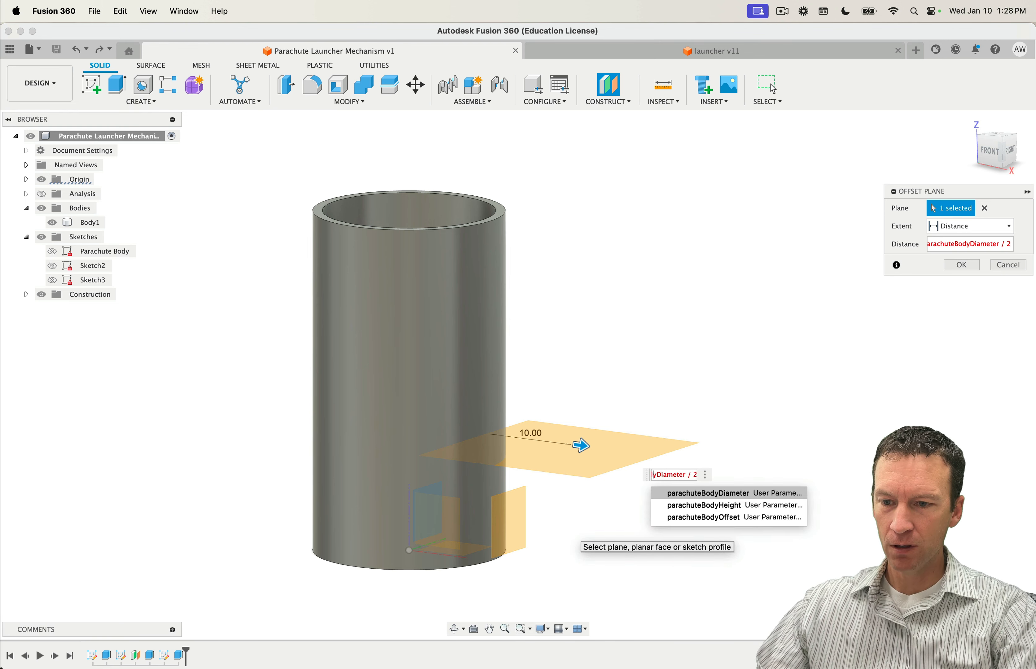
pyautogui.write('(parachuteBo')
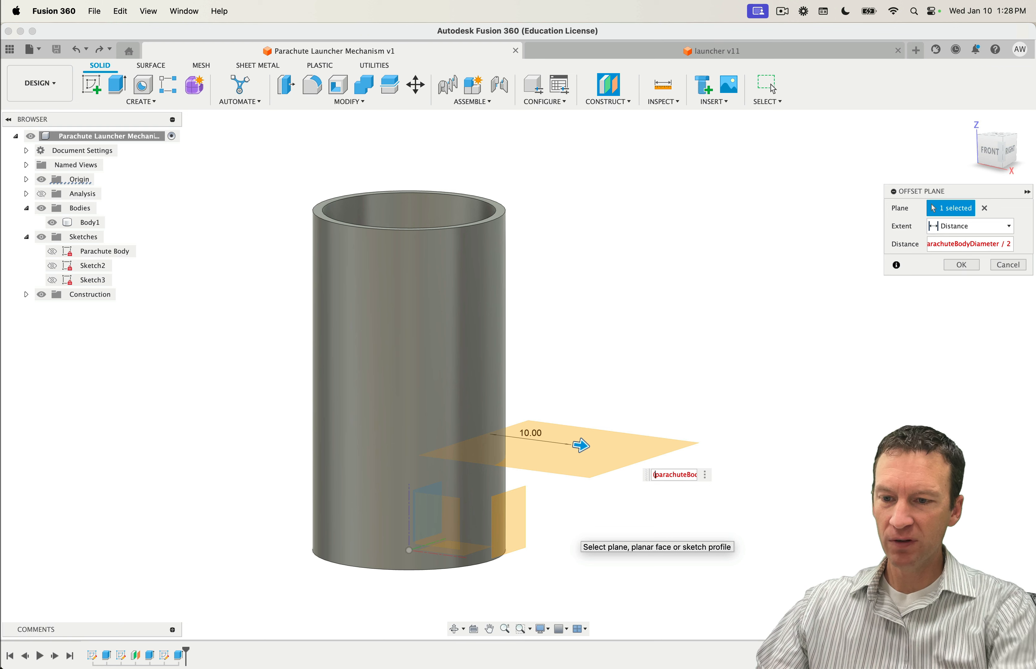
pyautogui.press('Right')
pyautogui.press('Right')
pyautogui.press('Right')
pyautogui.press('Right')
pyautogui.press('Right')
pyautogui.press('Right')
pyautogui.press('Right')
pyautogui.press('Right')
pyautogui.press('Right')
pyautogui.press('Right')
pyautogui.press('Right')
pyautogui.press('Right')
pyautogui.press('Right')
pyautogui.press('Right')
pyautogui.press('Right')
pyautogui.press('Right')
pyautogui.press('Right')
pyautogui.press('Right')
pyautogui.press('Right')
pyautogui.press('Right')
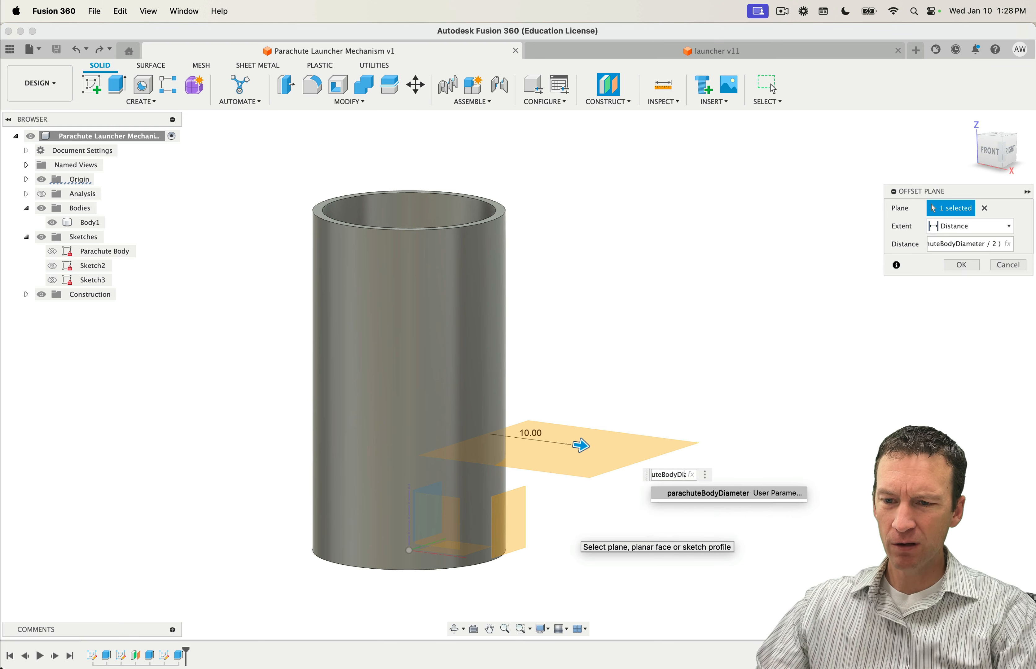
pyautogui.press('Right')
pyautogui.write(')')
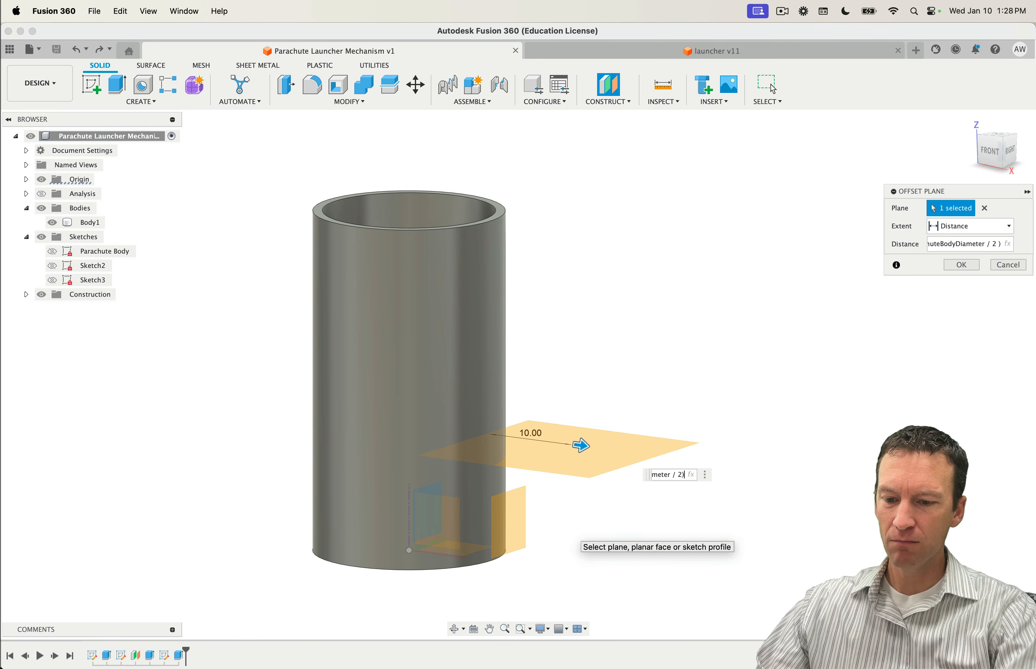
pyautogui.write('-.5')
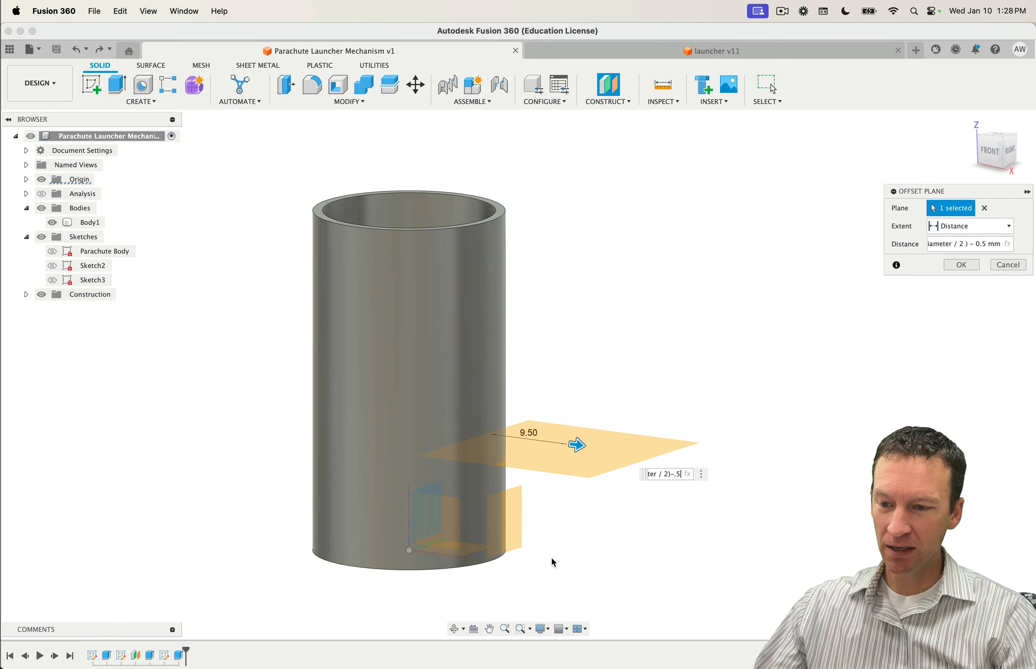
pyautogui.keyDown('shift'); pyautogui.moveTo(552, 559); pyautogui.dragTo(545, 526, button='middle'); pyautogui.keyUp('shift')
pyautogui.scroll(5, 545, 526)
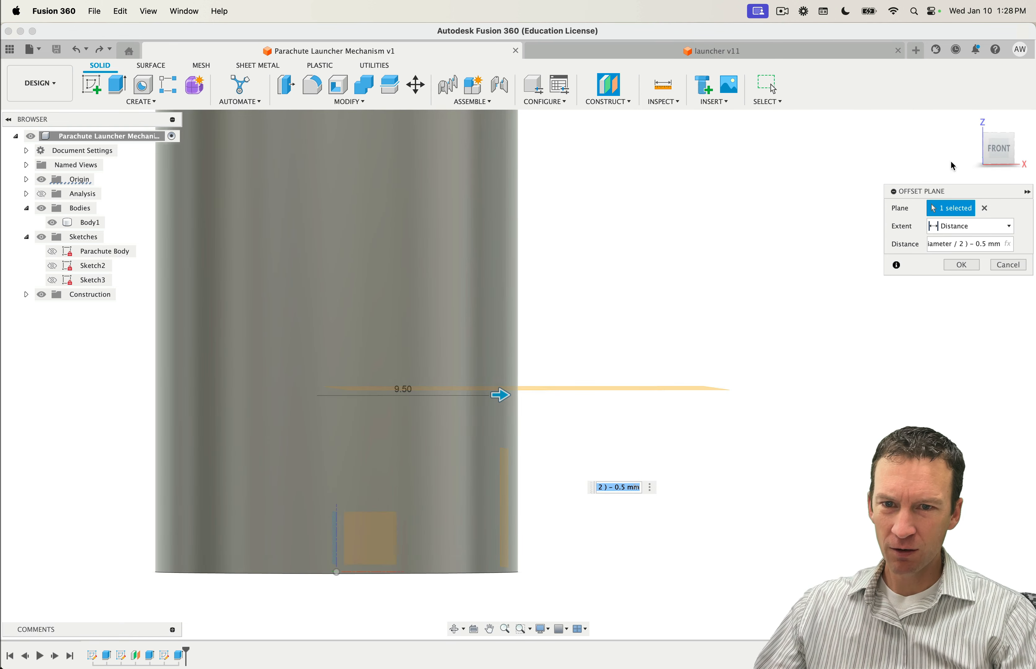
pyautogui.click(998, 150)
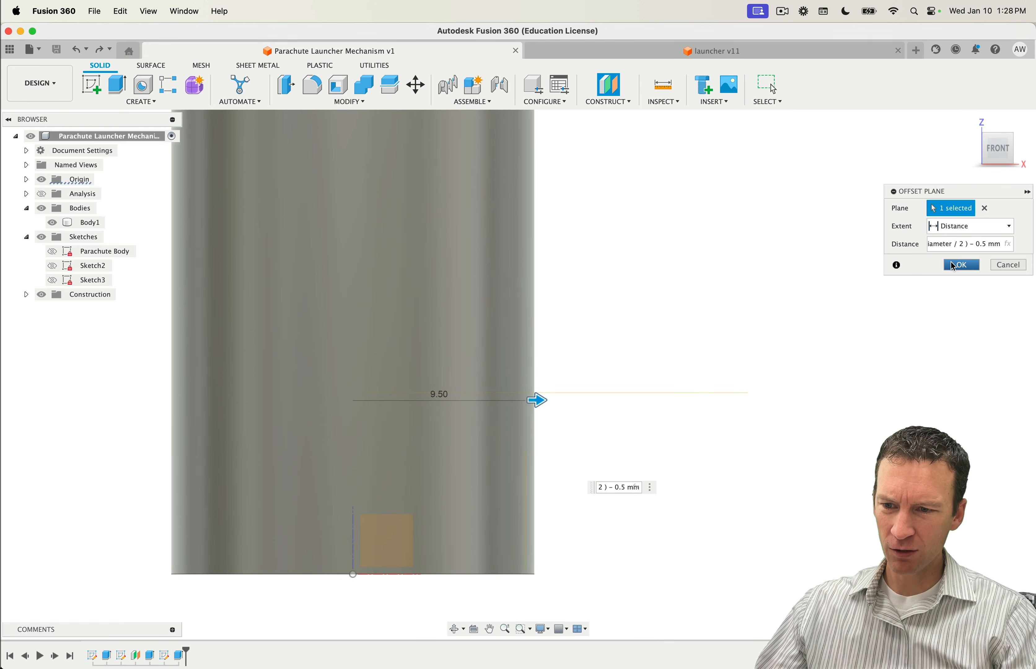
pyautogui.click(961, 265)
# Step: Enlarge the new offset plane past the tube's side and below its base, and inspect its position in the wall
pyautogui.keyDown('shift'); pyautogui.moveTo(797, 486); pyautogui.dragTo(715, 456, button='middle'); pyautogui.keyUp('shift')
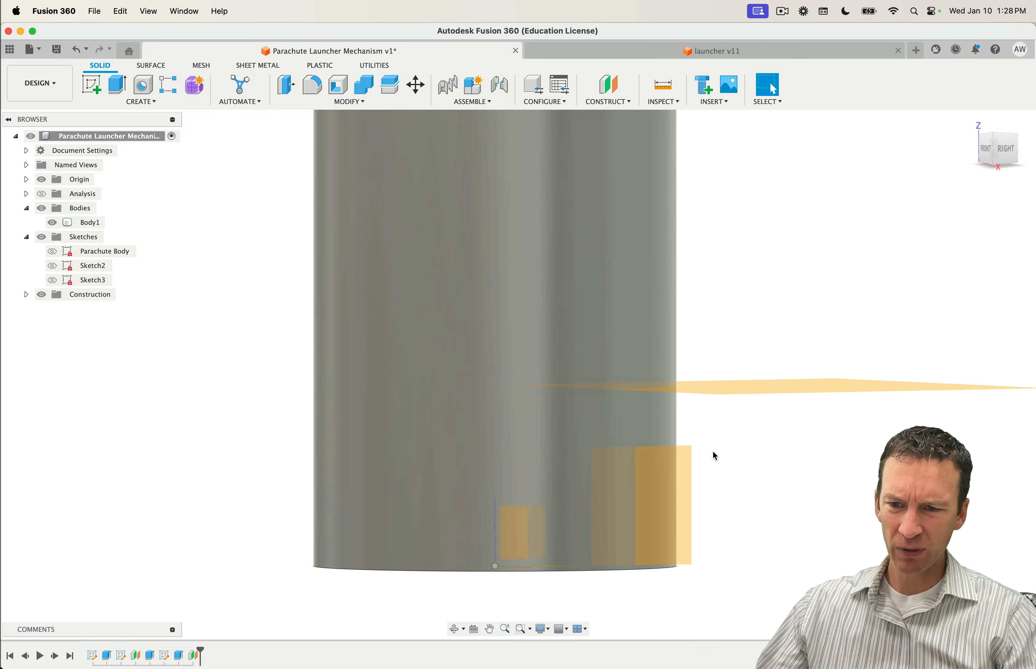
pyautogui.moveTo(695, 439); pyautogui.dragTo(730, 410)
pyautogui.click(596, 567)
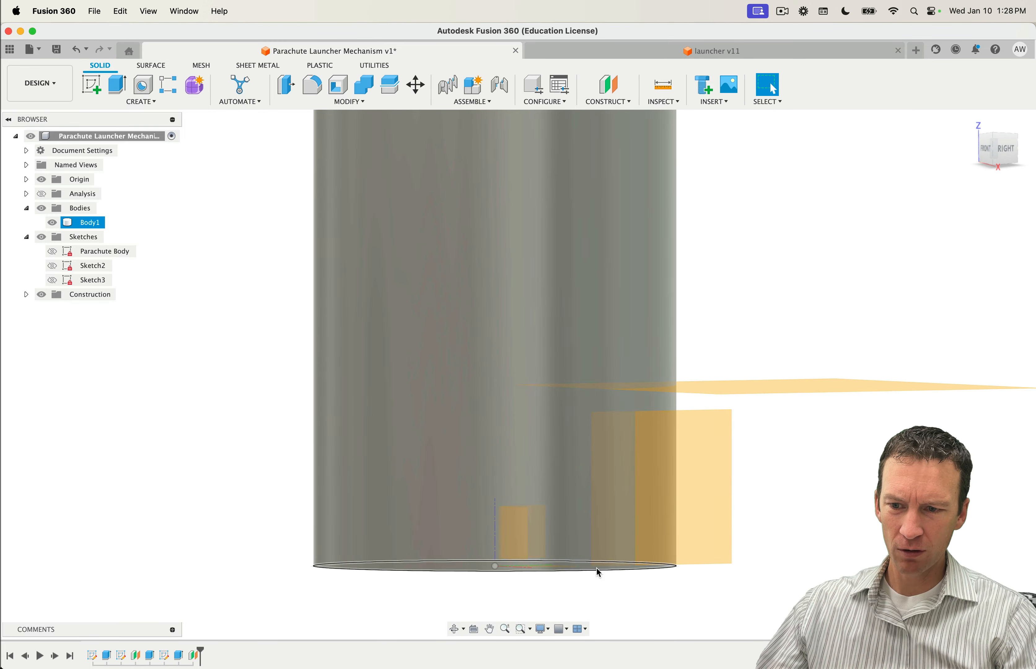
pyautogui.moveTo(593, 566)
pyautogui.keyDown('shift'); pyautogui.mouseDown(button='middle')
pyautogui.moveTo(671, 588)
pyautogui.moveTo(620, 589)
pyautogui.moveTo(591, 557)
pyautogui.mouseUp(button='middle'); pyautogui.keyUp('shift')
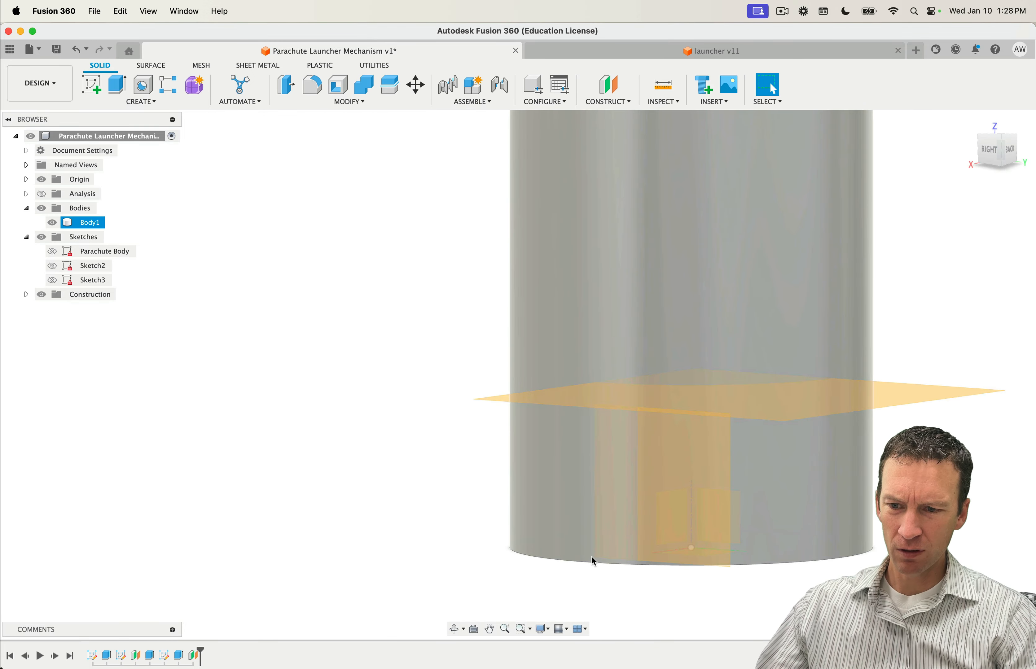
pyautogui.press('Escape')
pyautogui.moveTo(726, 565); pyautogui.dragTo(769, 636)
pyautogui.keyDown('shift'); pyautogui.moveTo(729, 562); pyautogui.dragTo(665, 556, button='middle'); pyautogui.keyUp('shift')
pyautogui.click(998, 145)
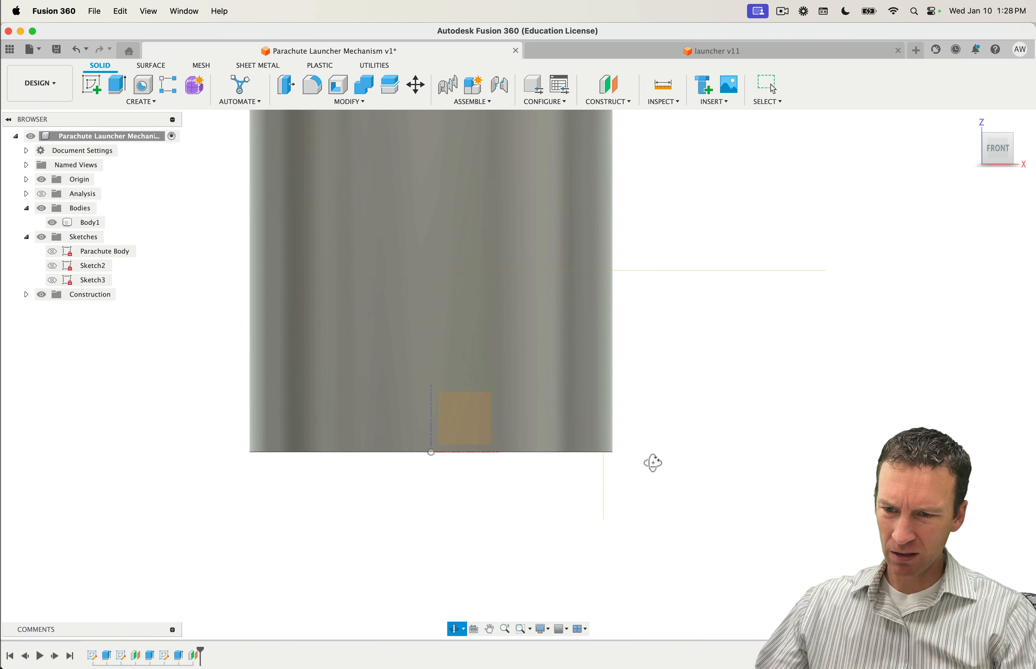
pyautogui.keyDown('shift'); pyautogui.moveTo(652, 465); pyautogui.dragTo(655, 459, button='middle'); pyautogui.keyUp('shift')
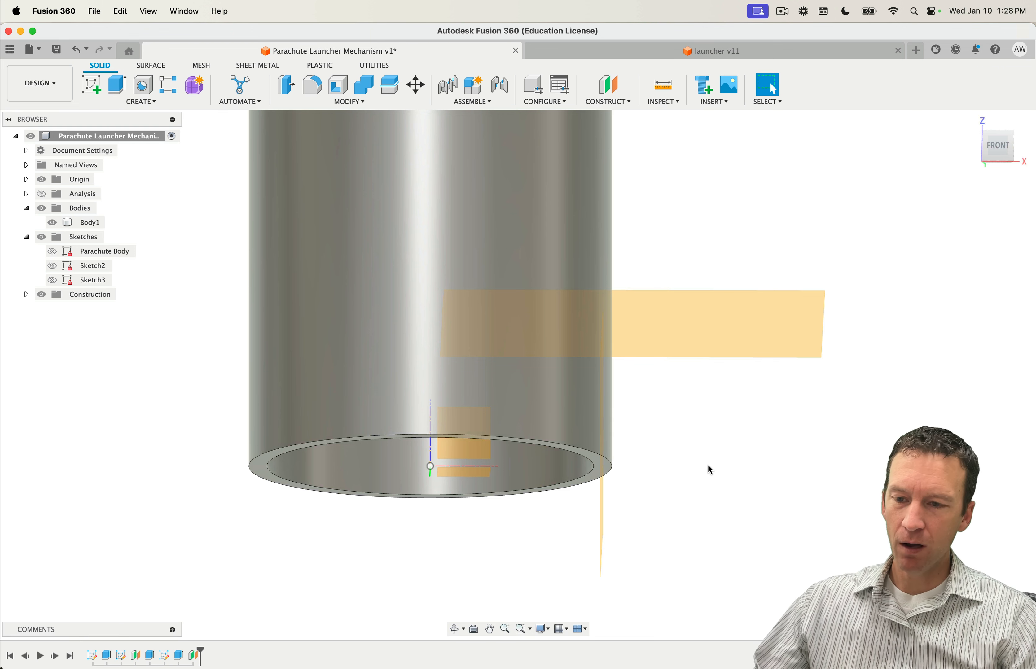
pyautogui.keyDown('shift'); pyautogui.moveTo(707, 463); pyautogui.dragTo(758, 402, button='middle'); pyautogui.keyUp('shift')
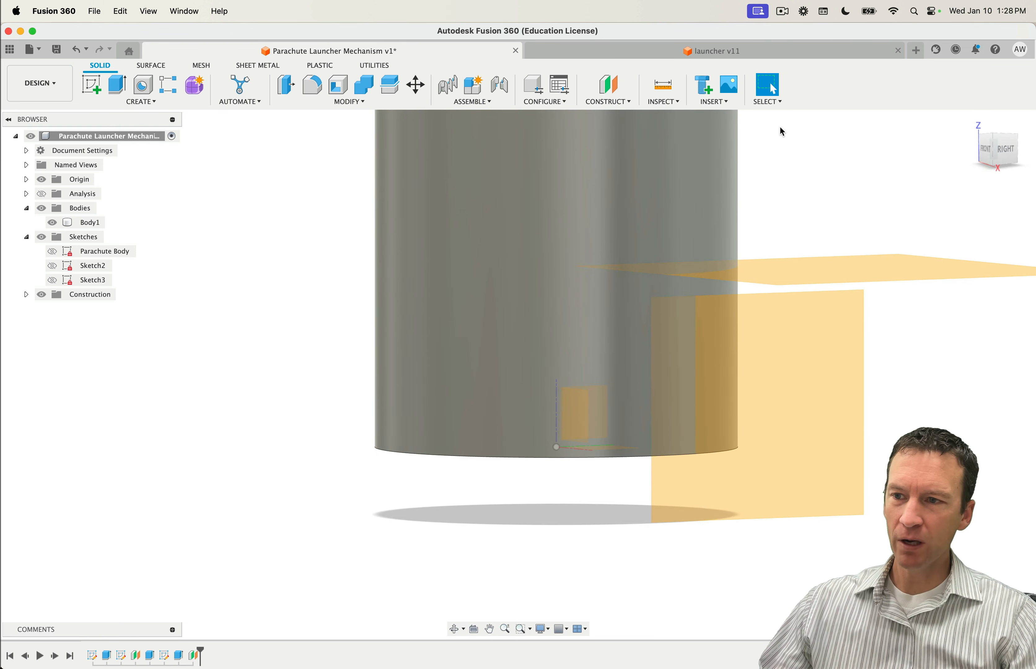
pyautogui.keyDown('shift'); pyautogui.moveTo(863, 469); pyautogui.dragTo(726, 410, button='middle'); pyautogui.keyUp('shift')
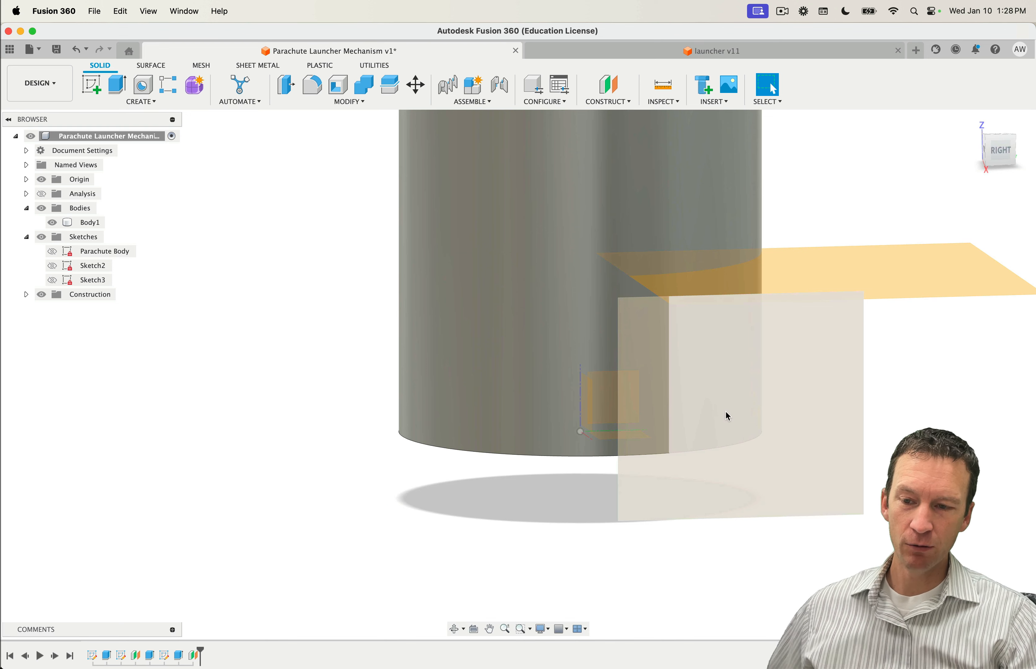
# Step: Sketch a rectangle 14.2 mm wide and 23.9 mm high on the new offset plane, overlapping the tube's lower end
pyautogui.click(96, 92)
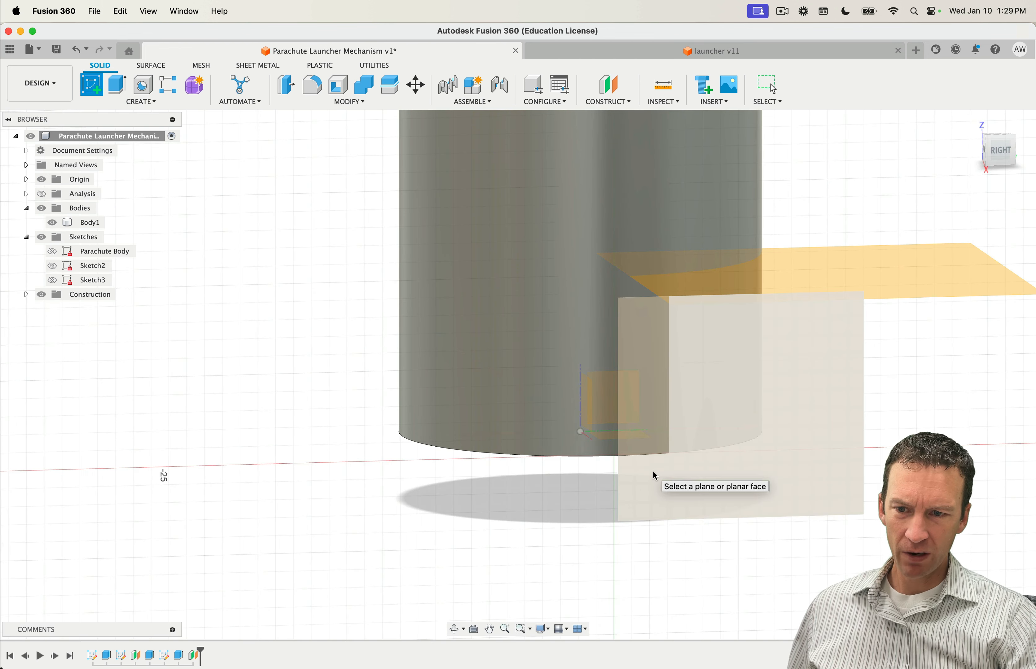
pyautogui.click(653, 481)
pyautogui.moveTo(575, 443); pyautogui.dragTo(578, 576, button='middle')
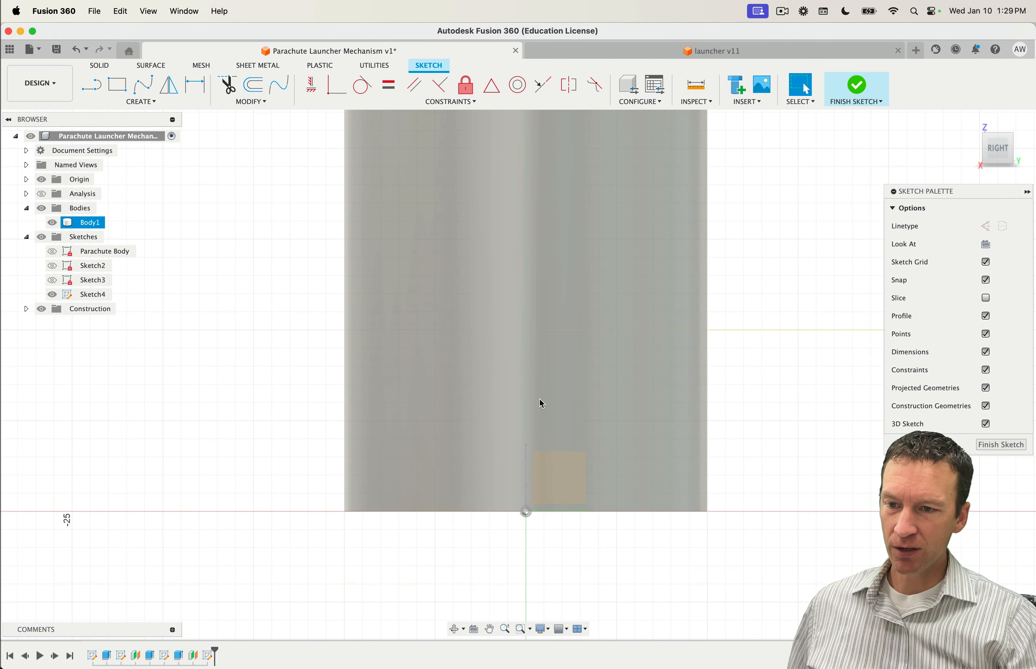
pyautogui.click(117, 86)
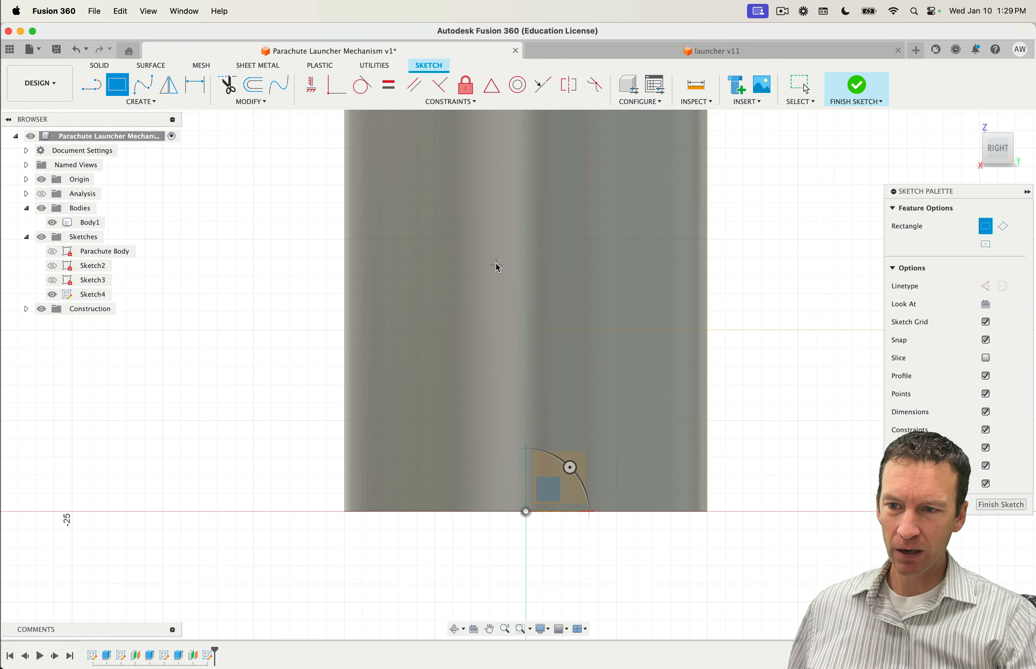
pyautogui.click(496, 264)
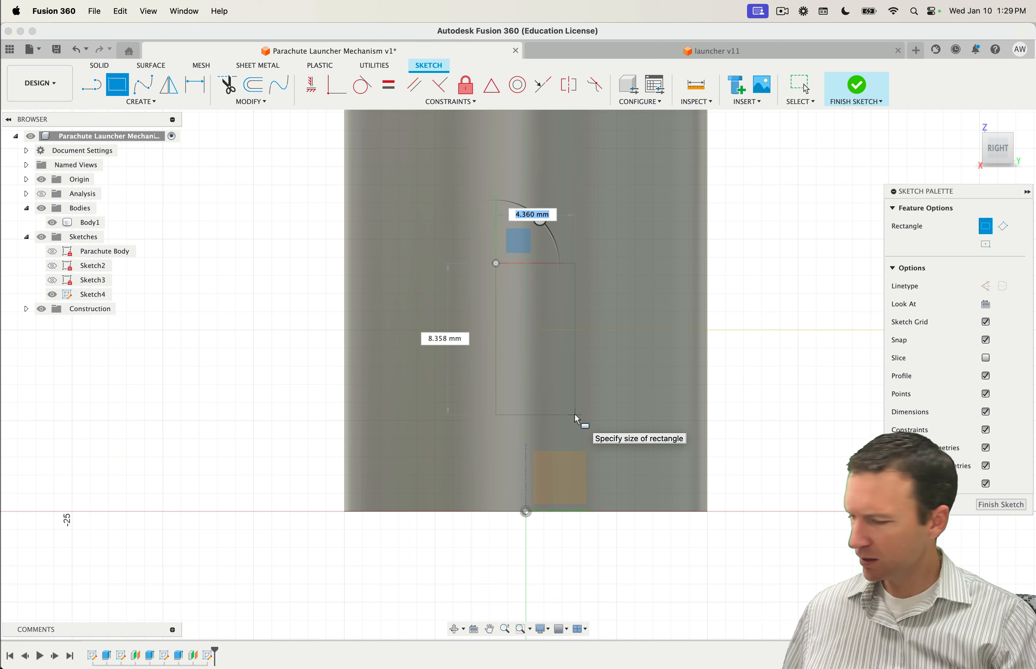
pyautogui.write('14.2')
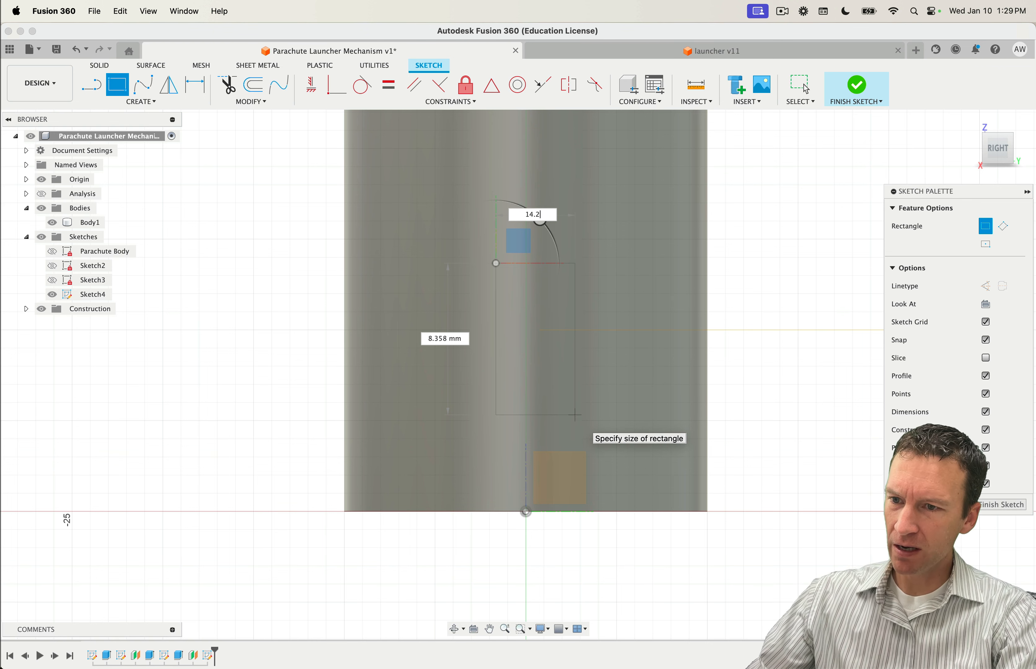
pyautogui.press('Tab')
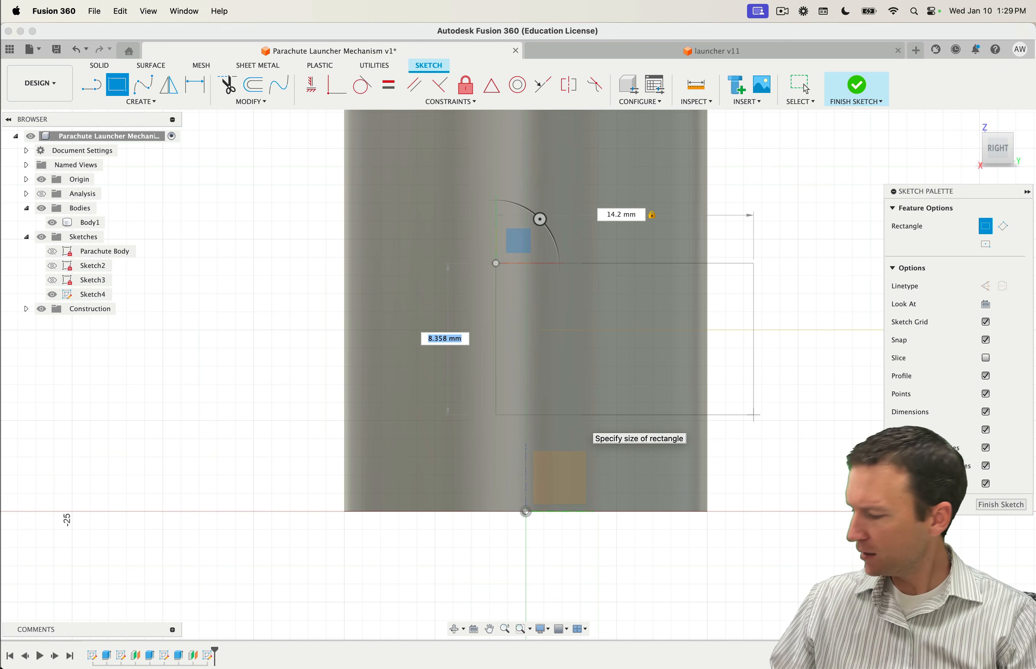
pyautogui.write('23.')
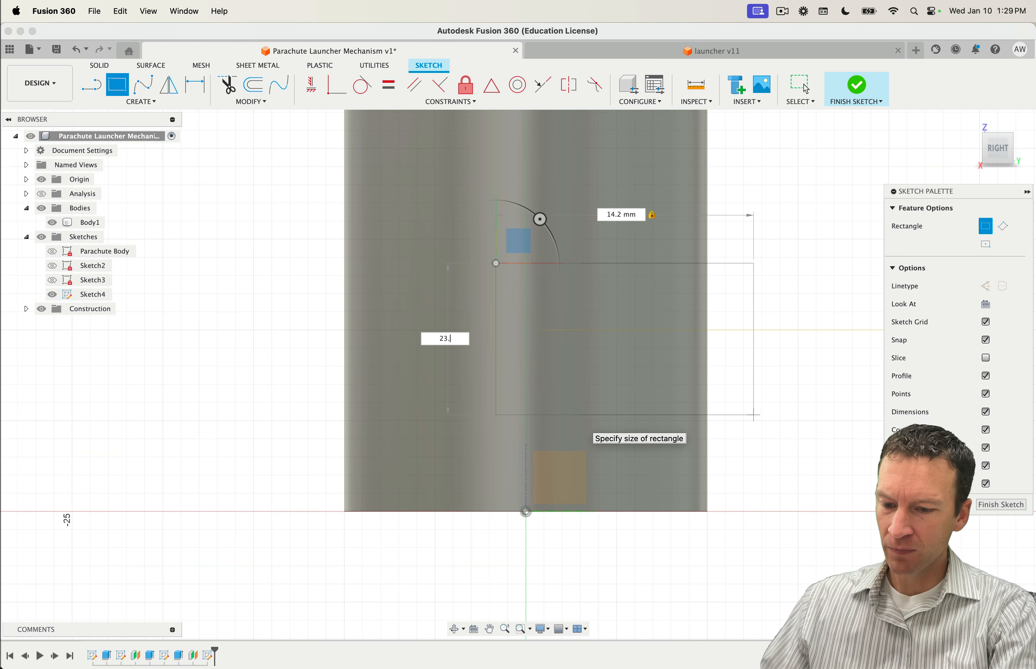
pyautogui.write('9')
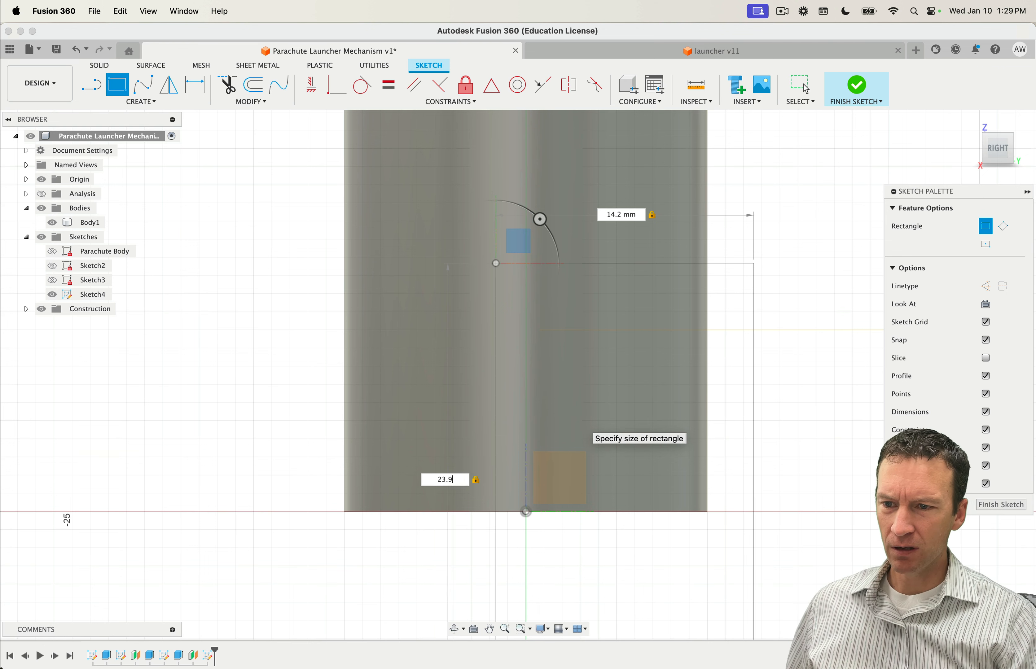
pyautogui.press('Return')
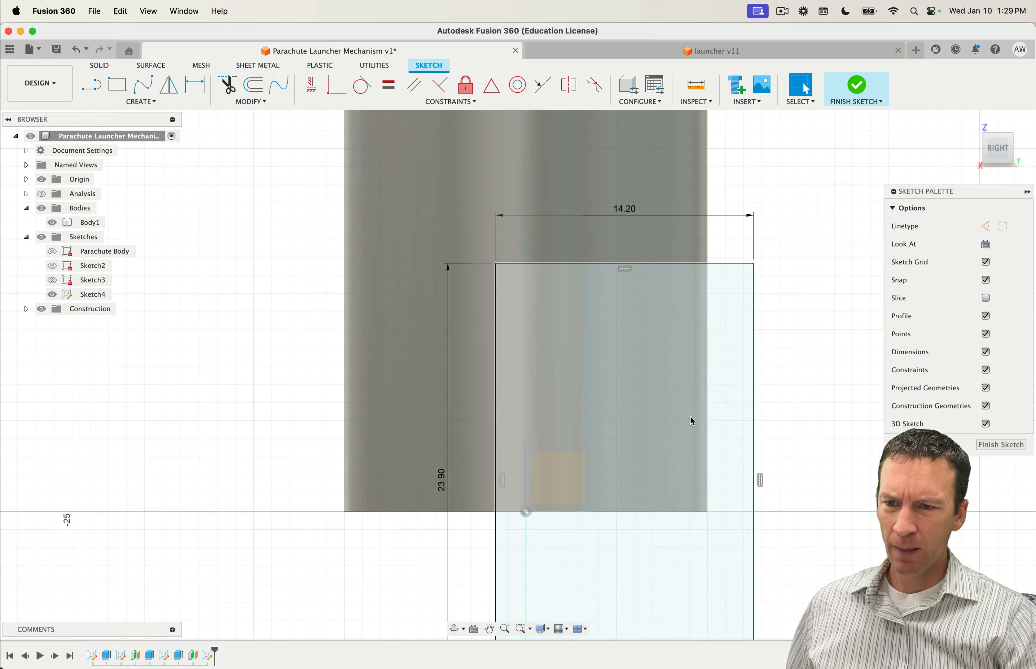
# Step: Examine the rectangle's size and position relative to the tube body and its lower edge
pyautogui.scroll(3, 702, 410)
pyautogui.scroll(-5, 703, 414)
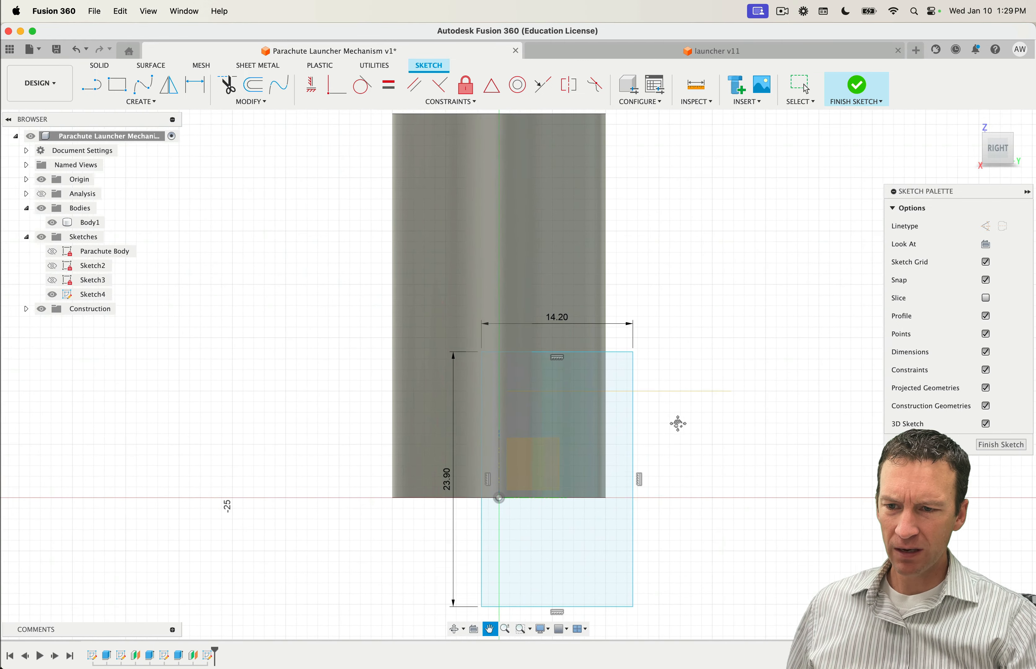
pyautogui.scroll(3, 682, 422)
pyautogui.scroll(-5, 681, 422)
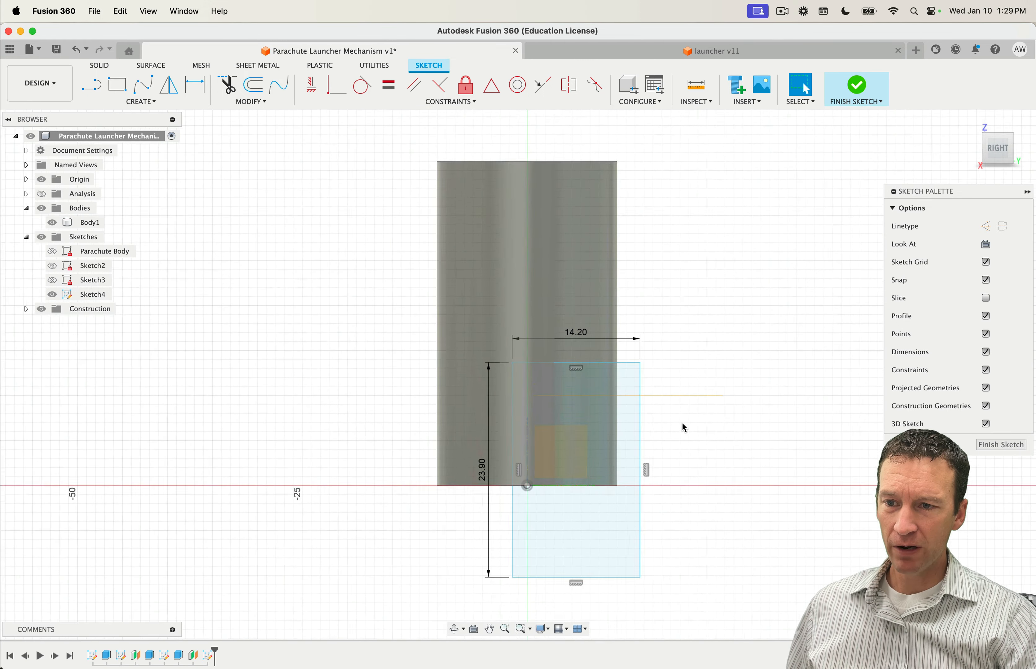
pyautogui.click(620, 256)
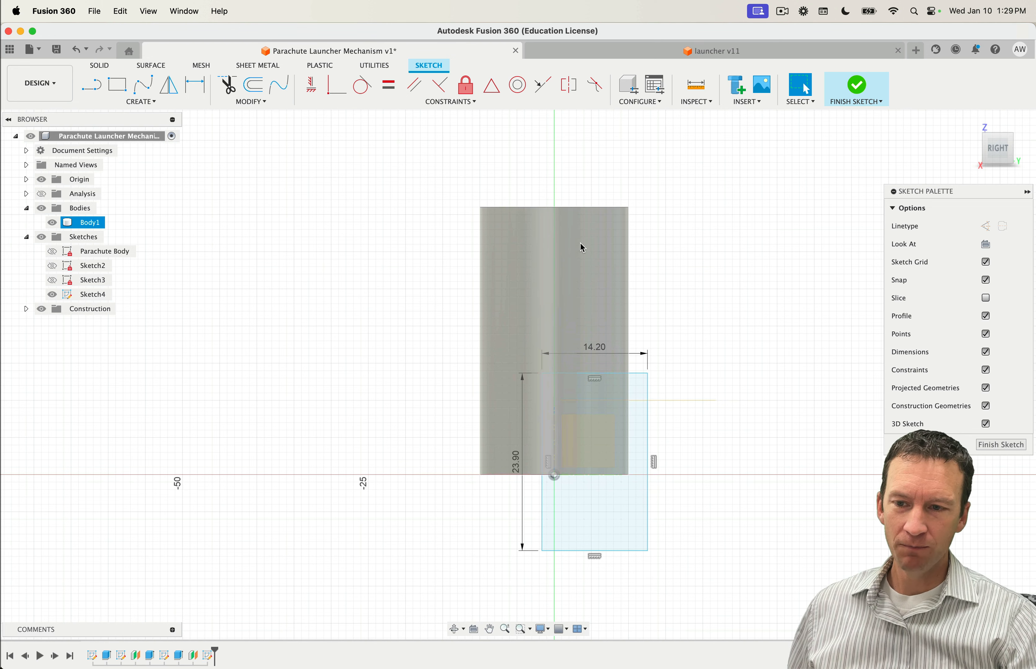
pyautogui.click(674, 422)
pyautogui.scroll(-3, 683, 436)
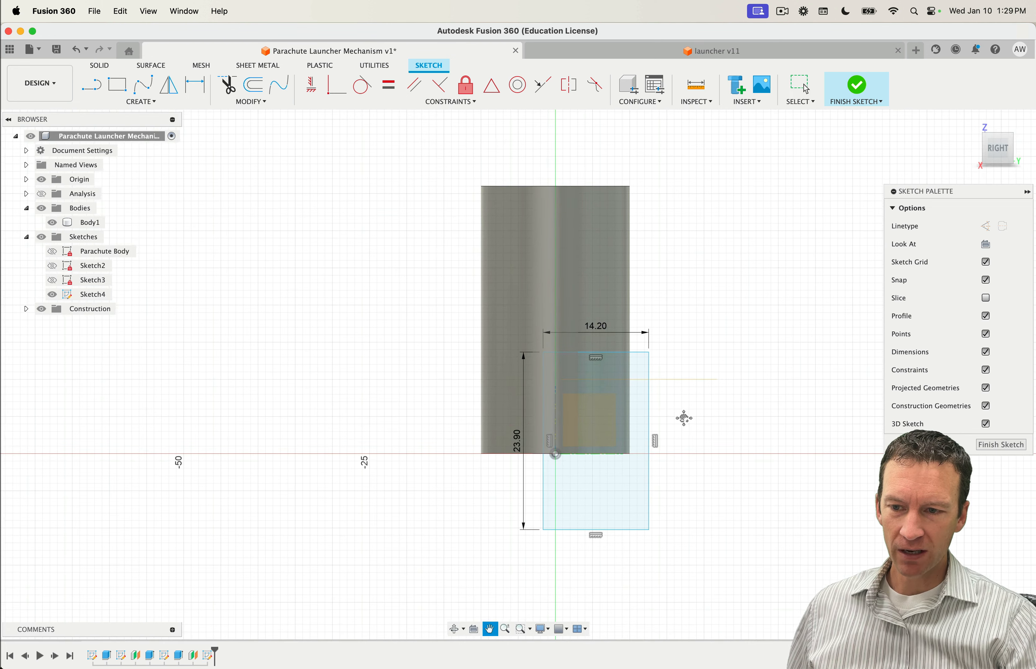
pyautogui.scroll(4, 681, 420)
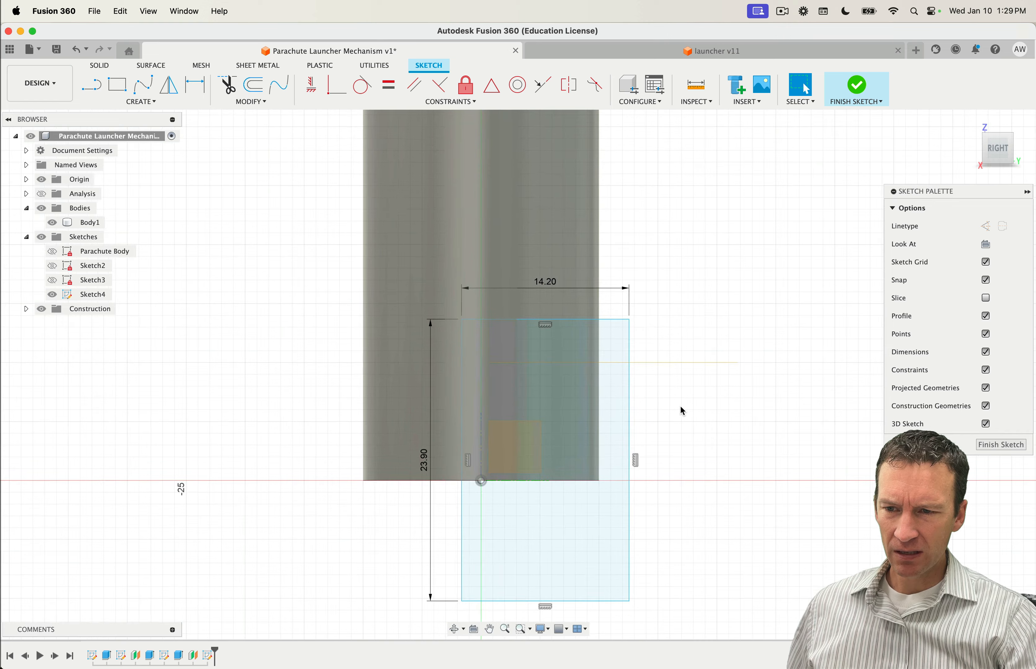
pyautogui.moveTo(687, 409); pyautogui.dragTo(720, 396, button='middle')
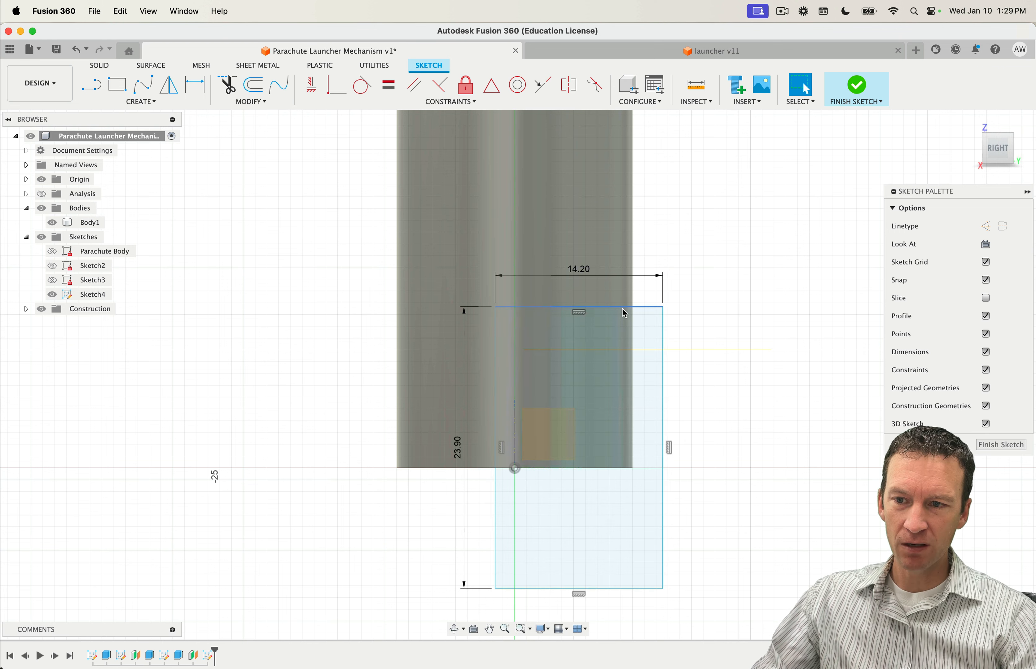
# Step: Move the unconstrained rectangle upward along the tube until it sits clear of the tube's lower edge
pyautogui.moveTo(624, 313)
pyautogui.mouseDown()
pyautogui.moveTo(644, 231)
pyautogui.moveTo(699, 227)
pyautogui.moveTo(823, 343)
pyautogui.moveTo(815, 320)
pyautogui.moveTo(596, 253)
pyautogui.moveTo(680, 241)
pyautogui.moveTo(683, 204)
pyautogui.moveTo(710, 194)
pyautogui.moveTo(686, 165)
pyautogui.mouseUp()
pyautogui.moveTo(797, 376); pyautogui.dragTo(808, 469, button='middle')
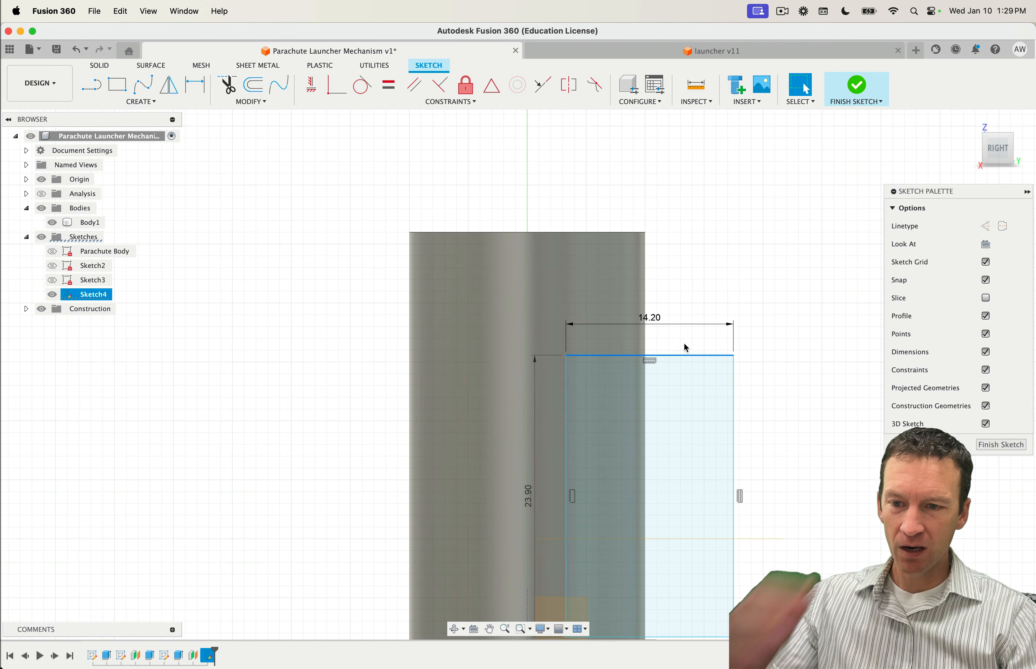
pyautogui.moveTo(684, 356); pyautogui.dragTo(690, 313)
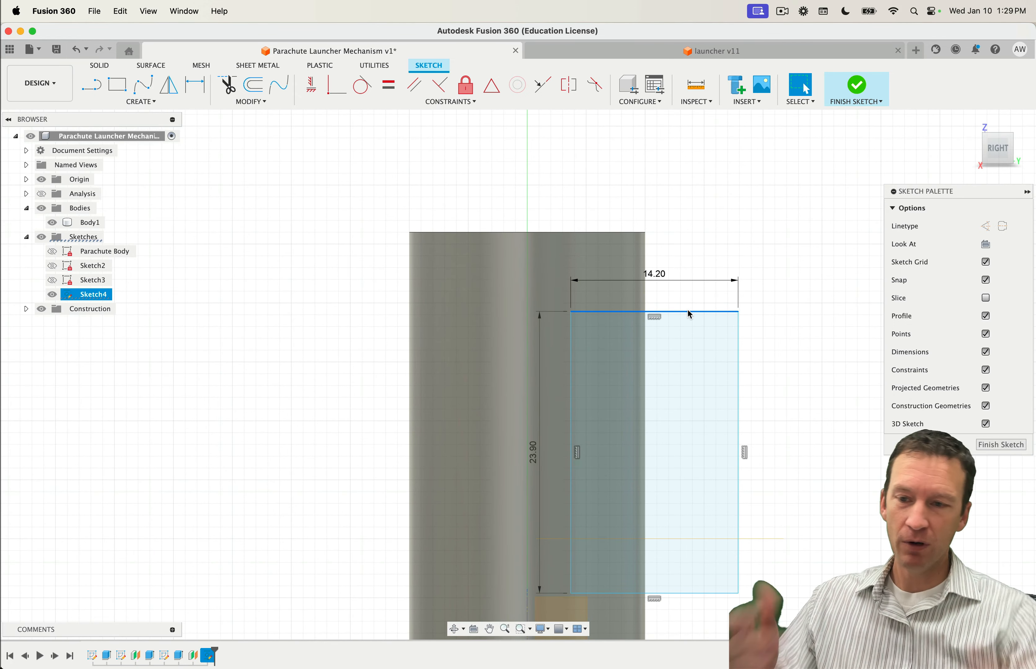
pyautogui.click(312, 406)
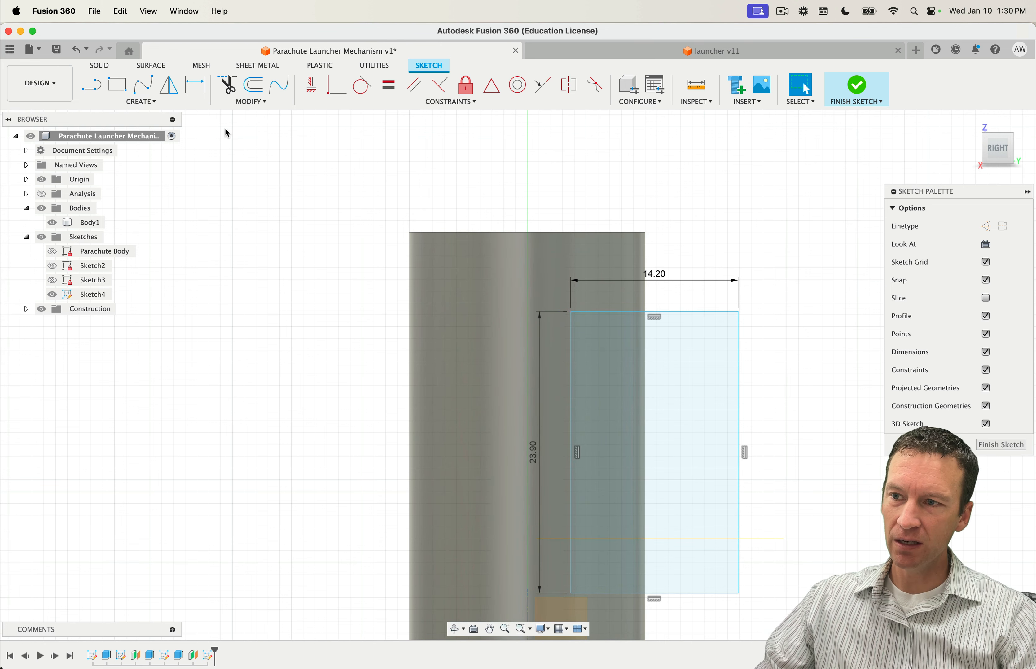
# Step: Dimension the rectangle's bottom edge 15 mm above the tube's lower edge
pyautogui.click(193, 93)
pyautogui.scroll(-5, 254, 304)
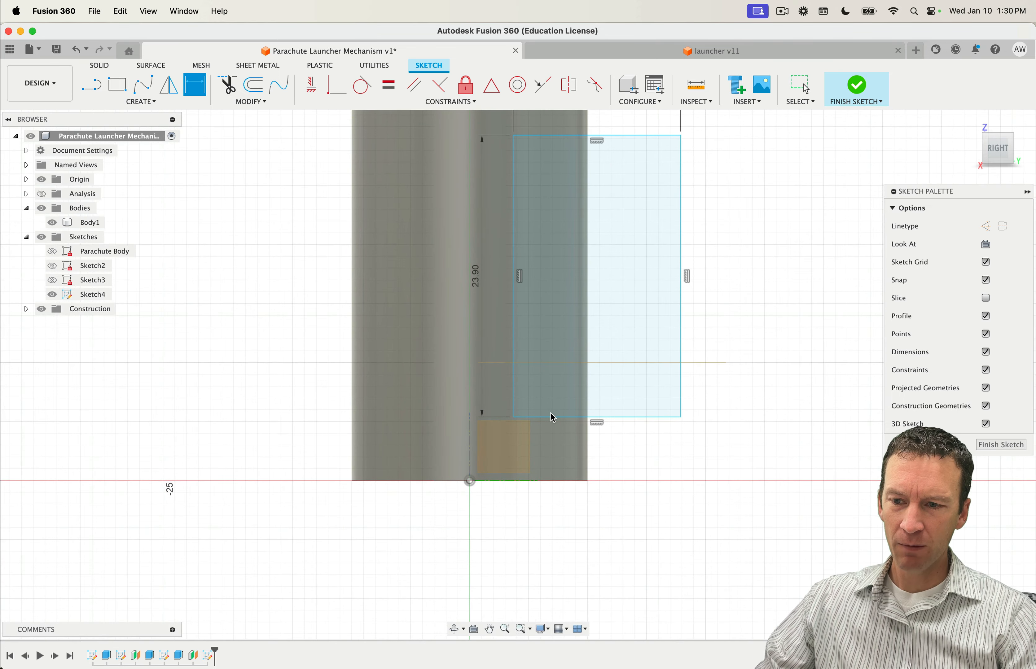
pyautogui.click(552, 422)
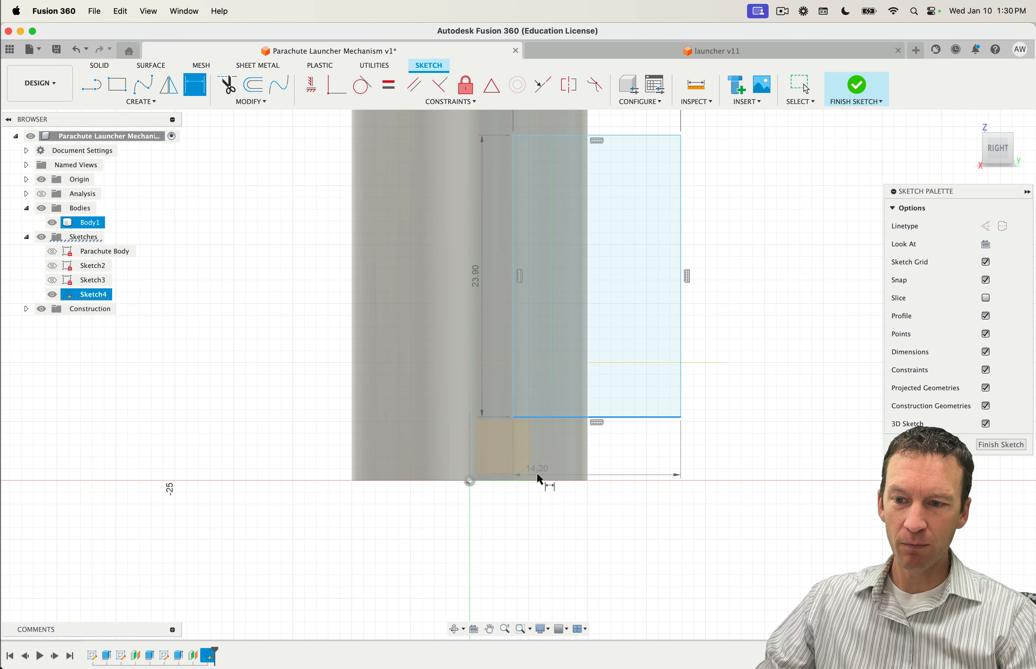
pyautogui.click(538, 481)
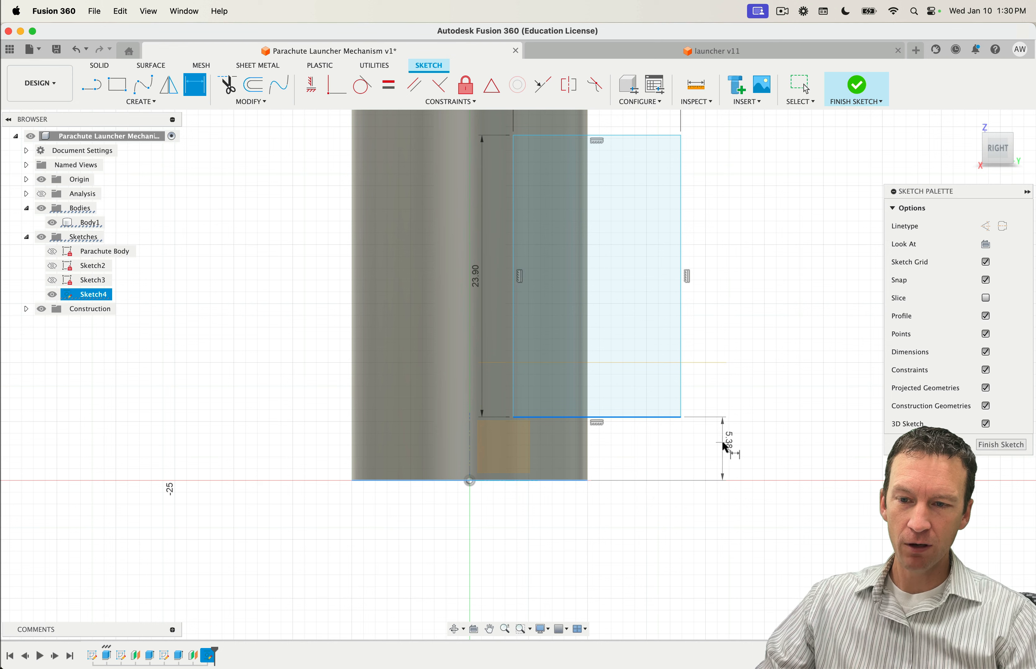
pyautogui.click(722, 444)
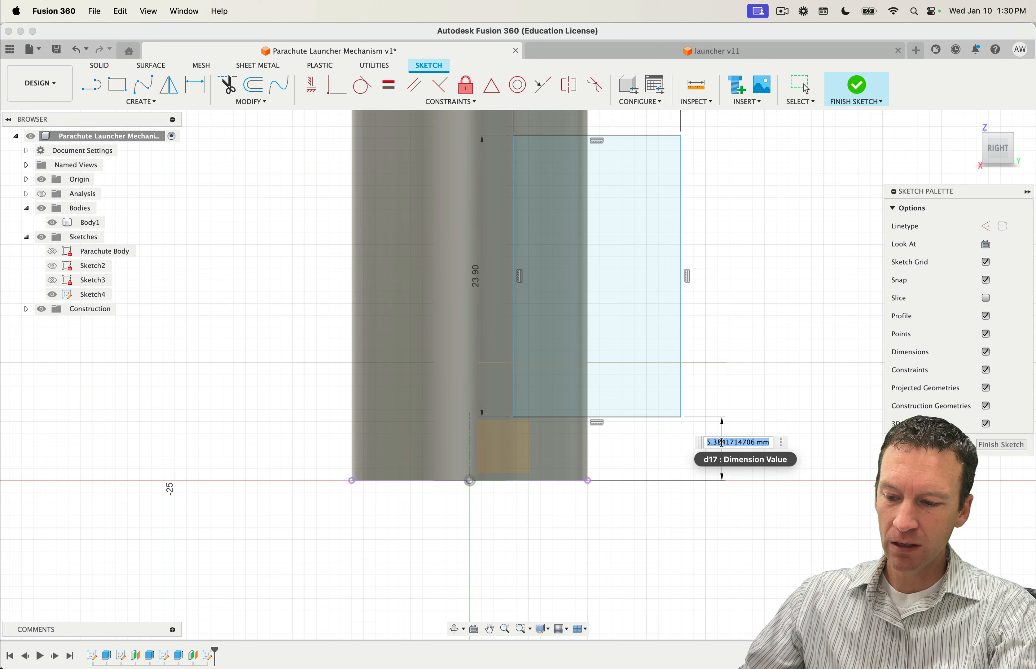
pyautogui.write('15')
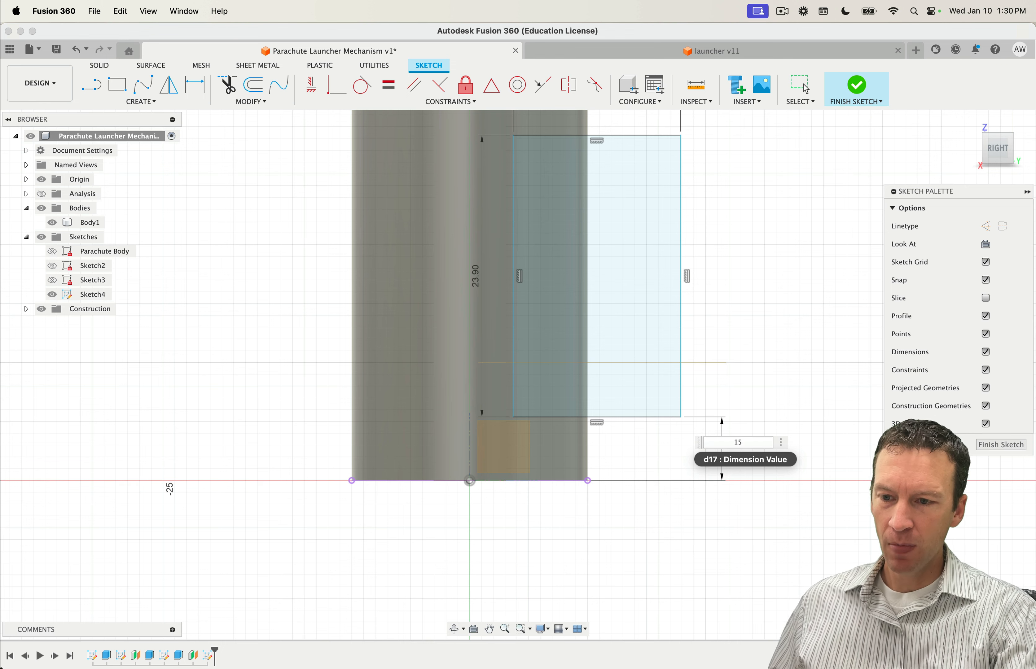
pyautogui.press('Return')
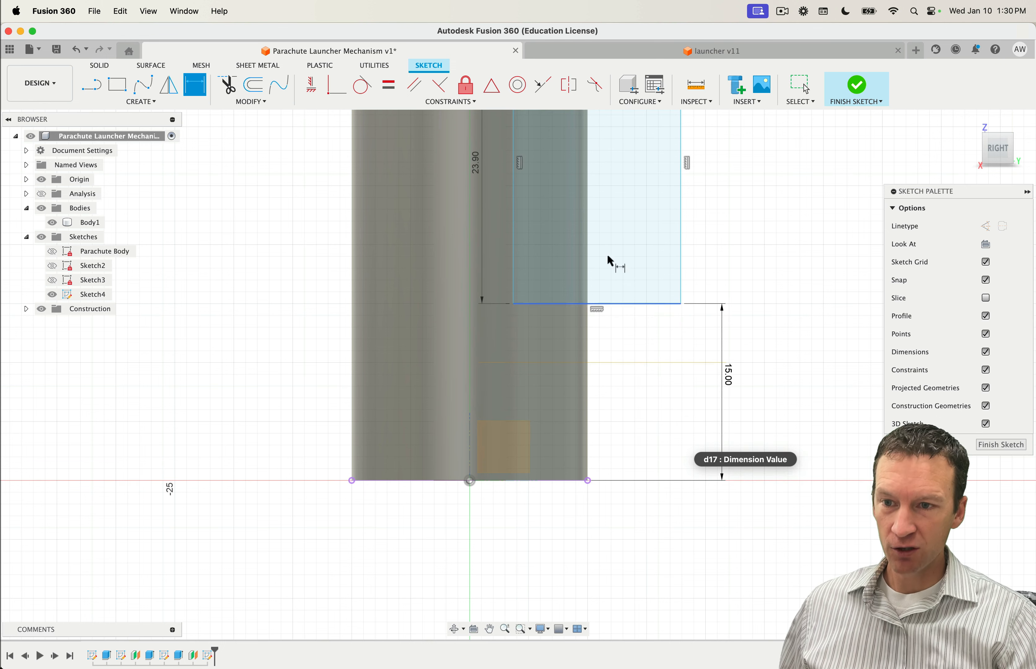
# Step: Try to apply a midpoint constraint between the rectangle's bottom edge and the sketch origin
pyautogui.moveTo(798, 271); pyautogui.dragTo(829, 420, button='middle')
pyautogui.press('d')
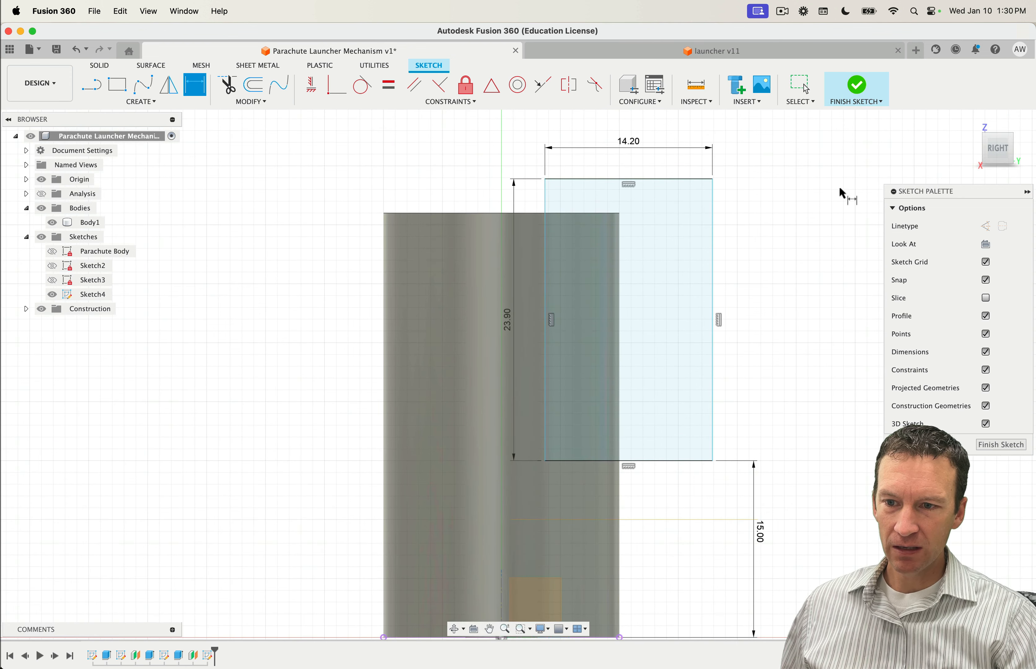
pyautogui.scroll(-5, 744, 312)
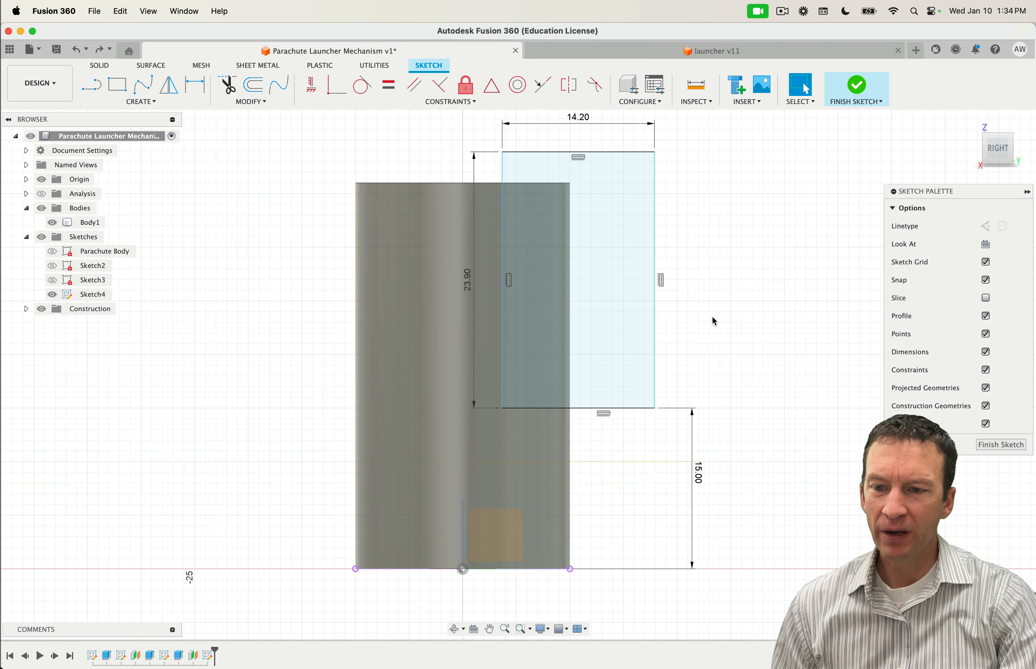
pyautogui.click(429, 213)
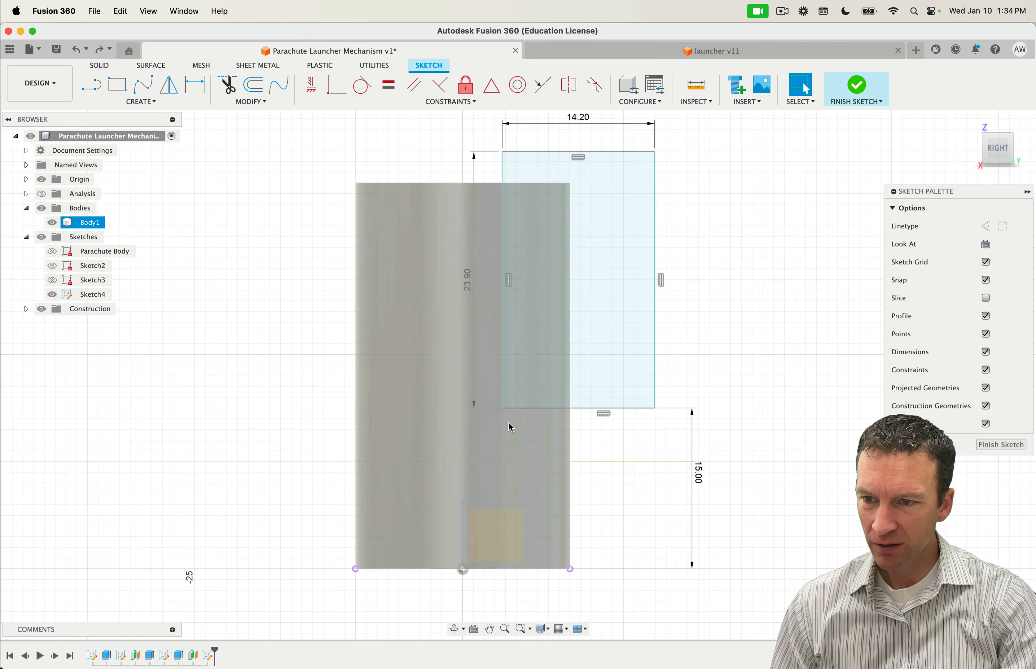
pyautogui.press('Escape')
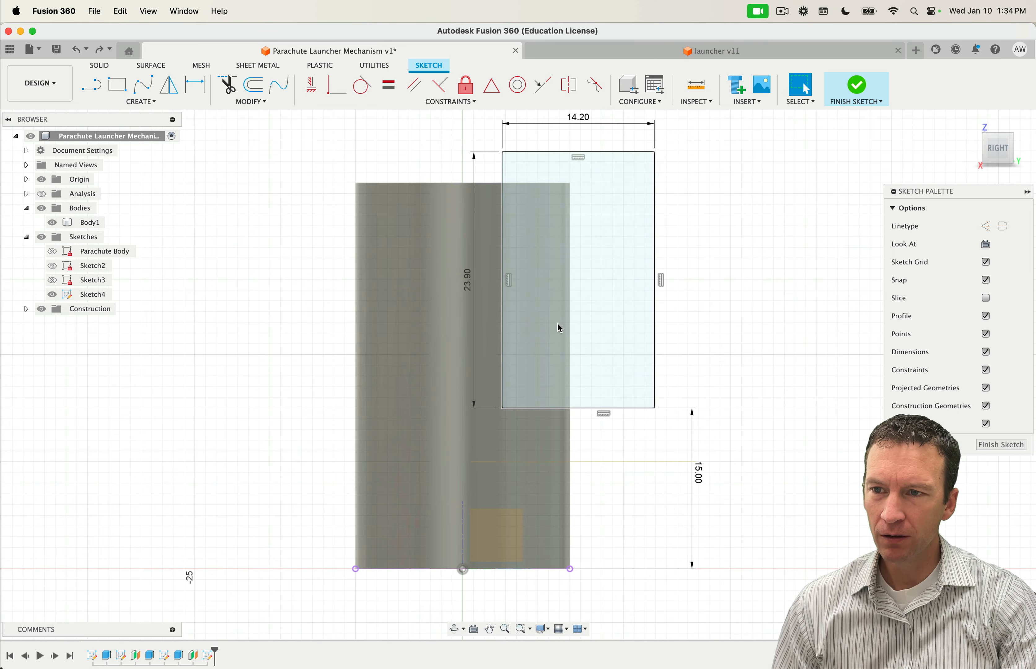
pyautogui.click(498, 93)
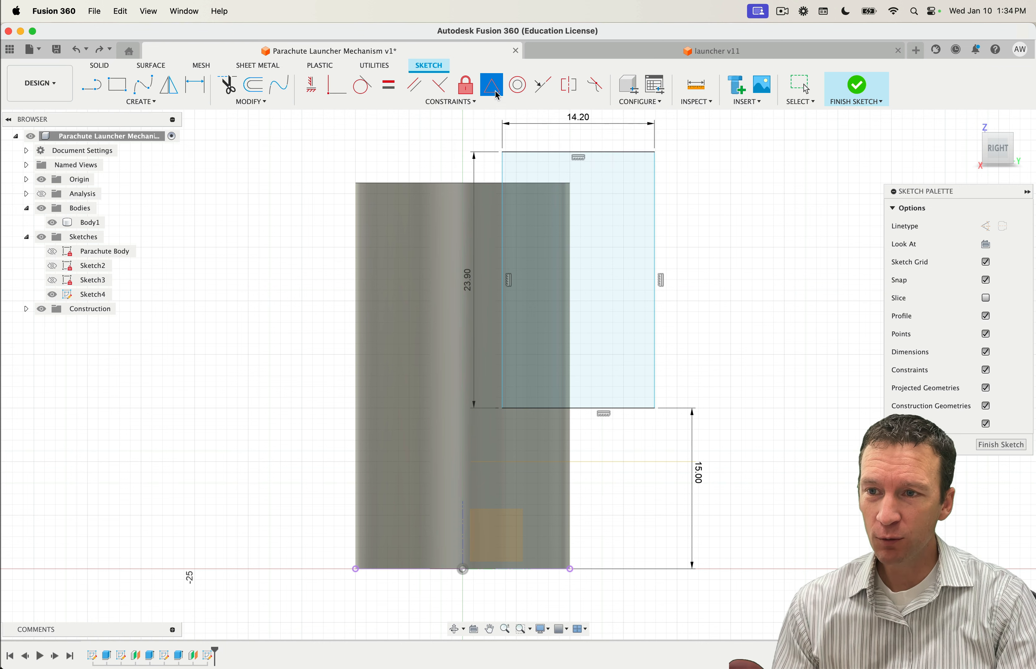
pyautogui.click(581, 410)
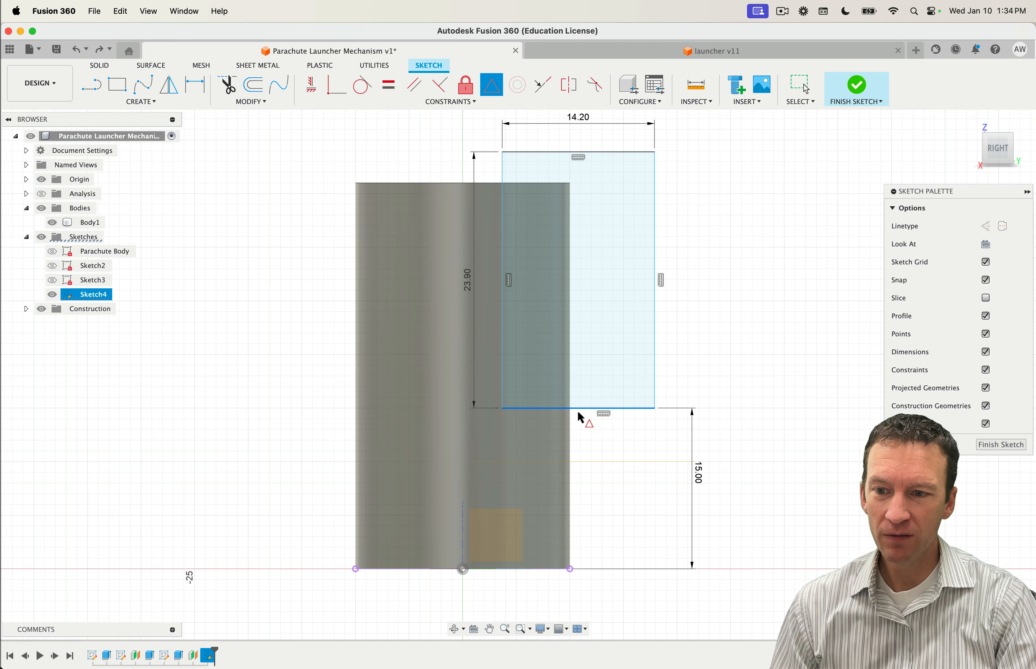
pyautogui.click(475, 575)
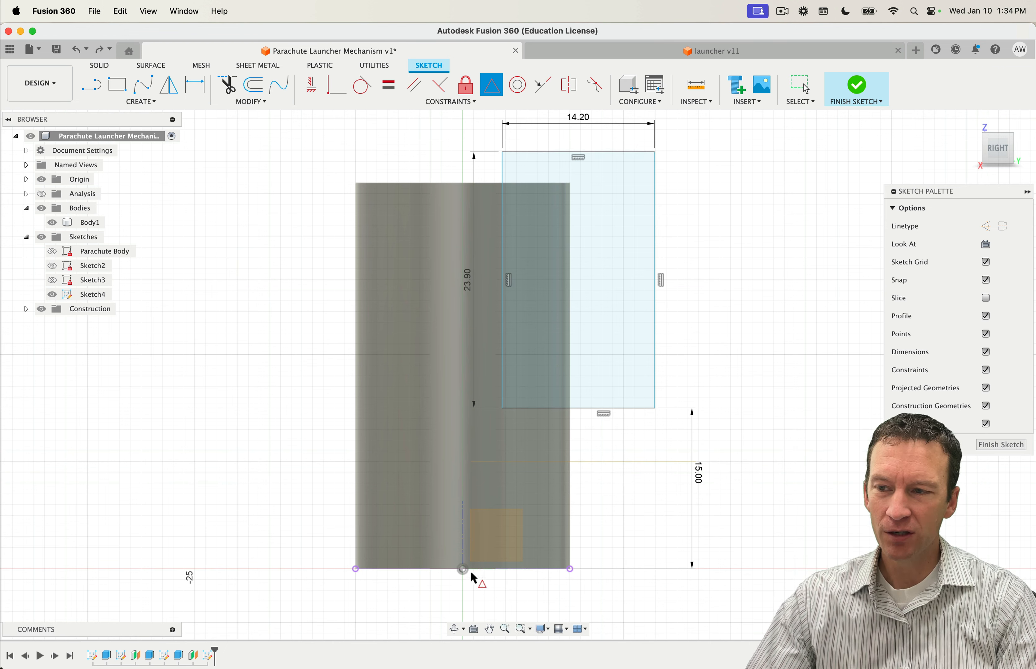
# Step: Place a sketch point at the midpoint of the rectangle's bottom edge
pyautogui.click(133, 103)
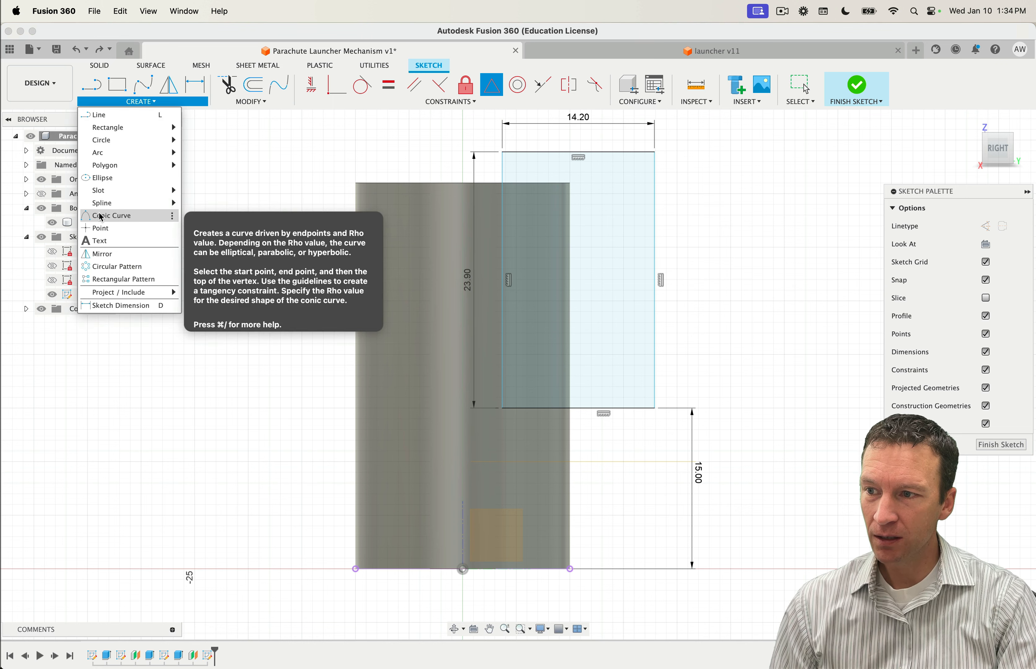
pyautogui.click(101, 228)
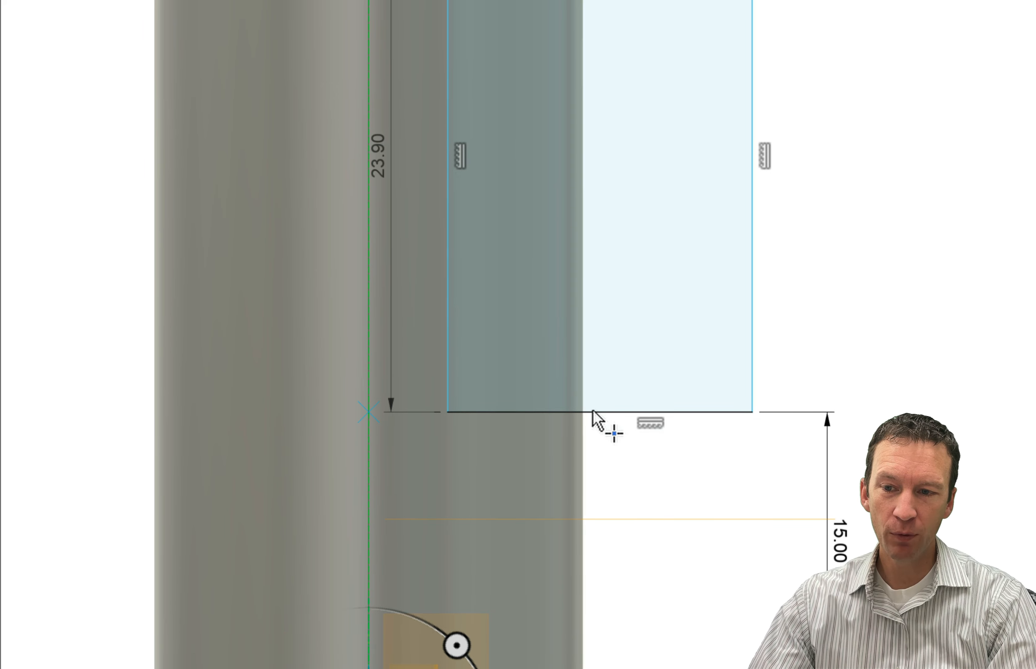
pyautogui.click(598, 411)
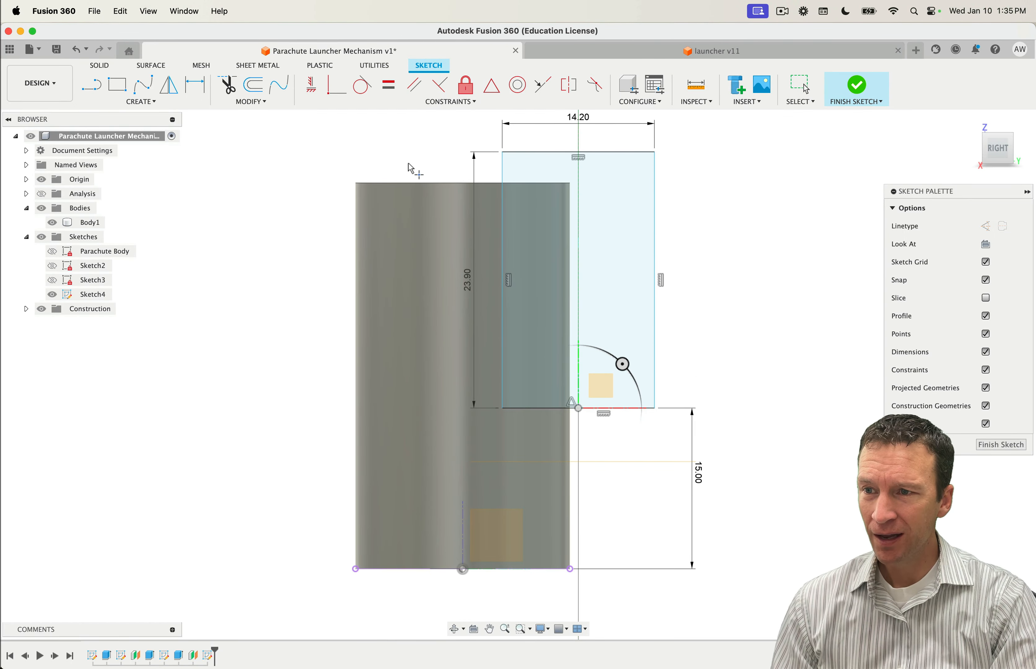
# Step: Centre the rectangle on the tube by constraining its bottom midpoint vertically to the origin, and finish the sketch
pyautogui.click(318, 92)
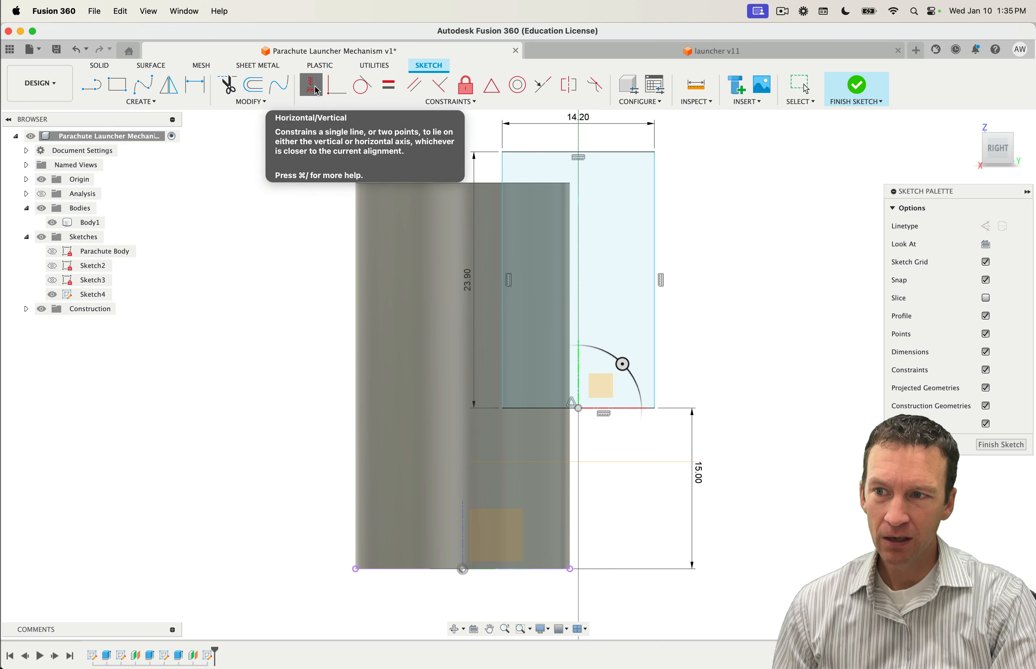
pyautogui.click(579, 408)
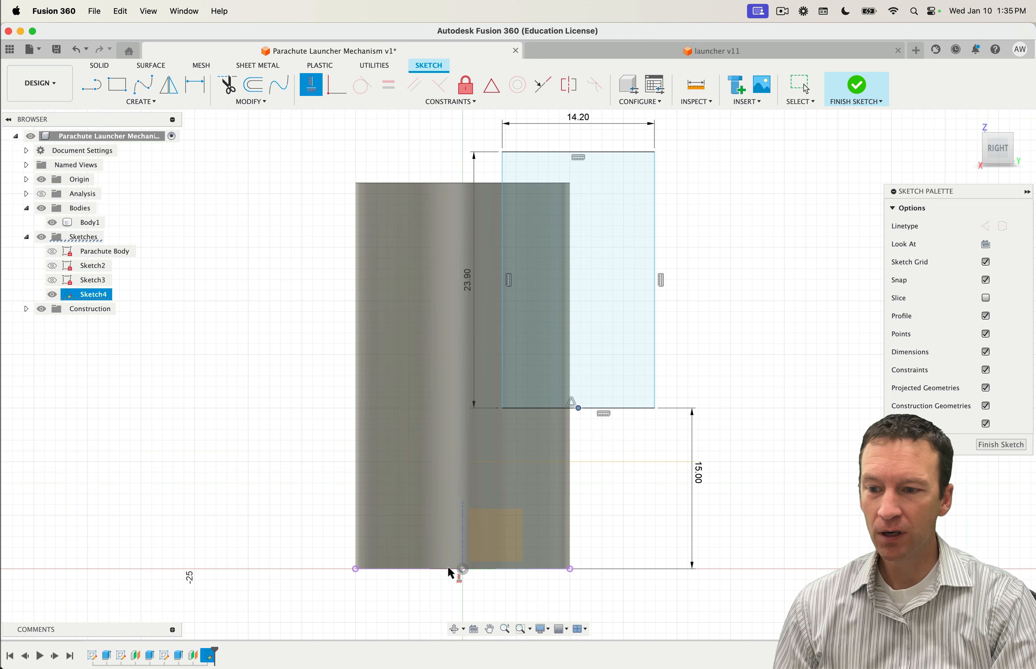
pyautogui.click(461, 569)
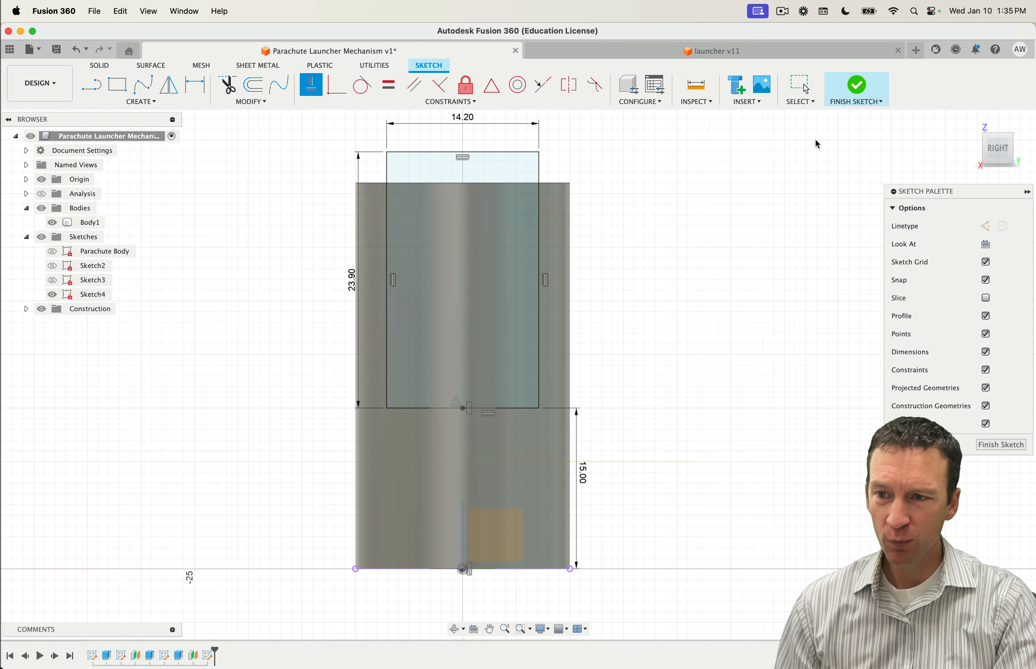
pyautogui.click(856, 87)
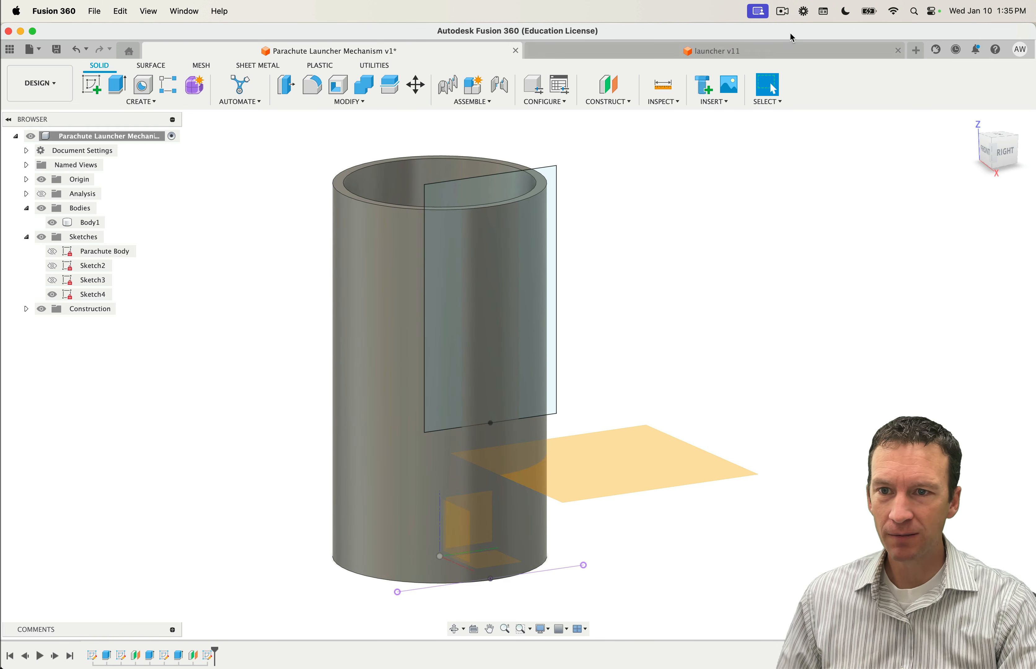
# Step: Set the user parameters parachuteBodyHeight to 90 mm and parachuteBodyDiameter to 38.4 mm
pyautogui.press('s')
pyautogui.click(862, 196)
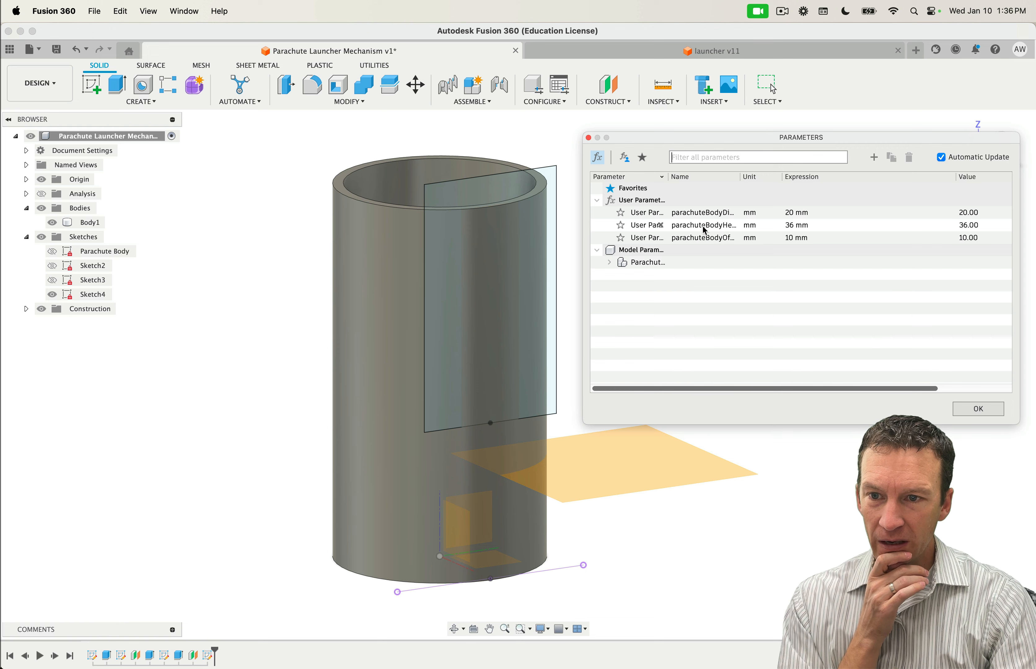
pyautogui.moveTo(740, 174); pyautogui.dragTo(781, 175)
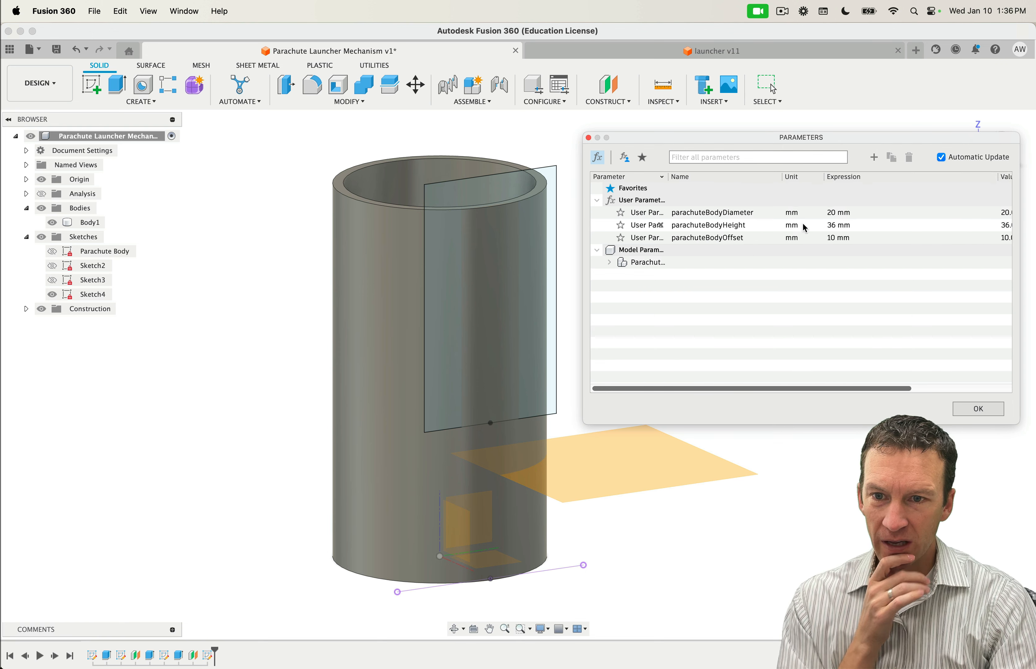
pyautogui.click(832, 225)
pyautogui.write('90')
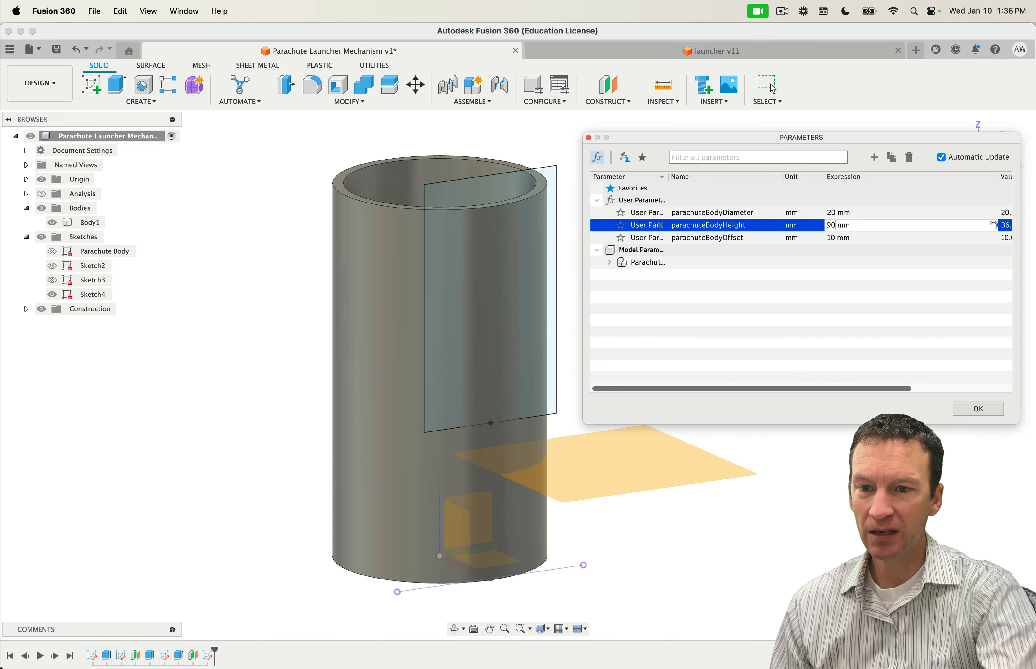
pyautogui.press('Return')
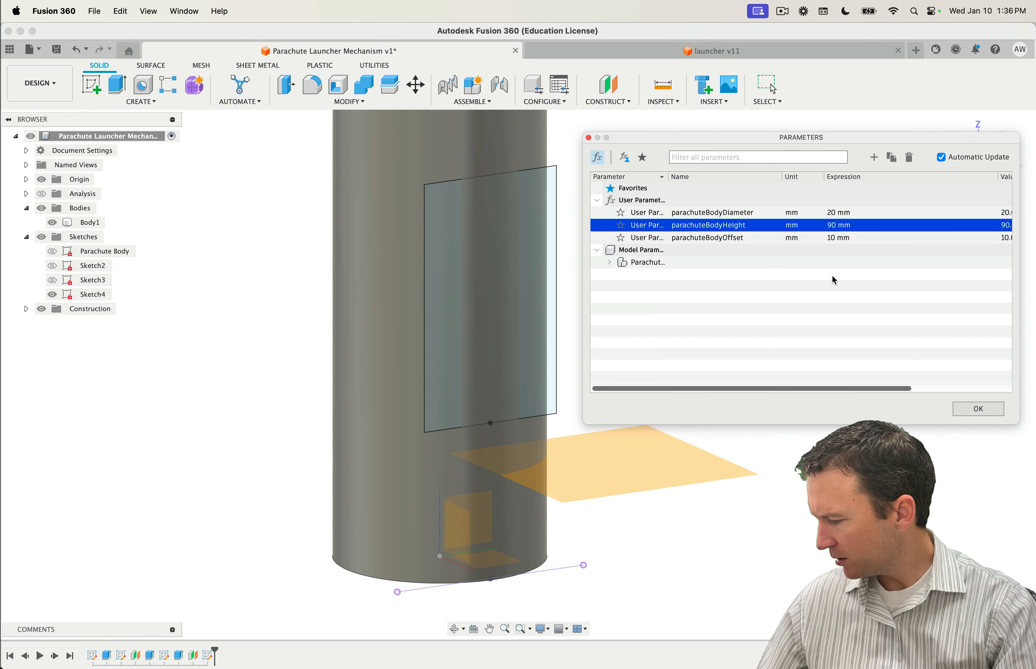
pyautogui.doubleClick(830, 213)
pyautogui.write('38.4')
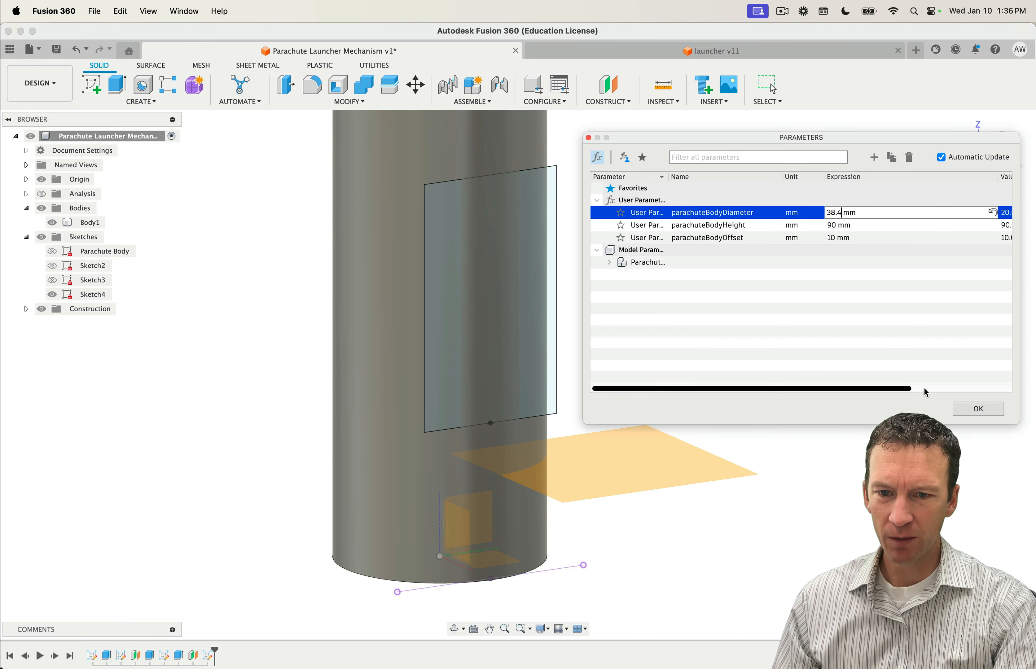
pyautogui.click(969, 411)
# Step: Extrude the rectangle sketched in the tube's wall outward by 4 mm
pyautogui.scroll(-5, 822, 413)
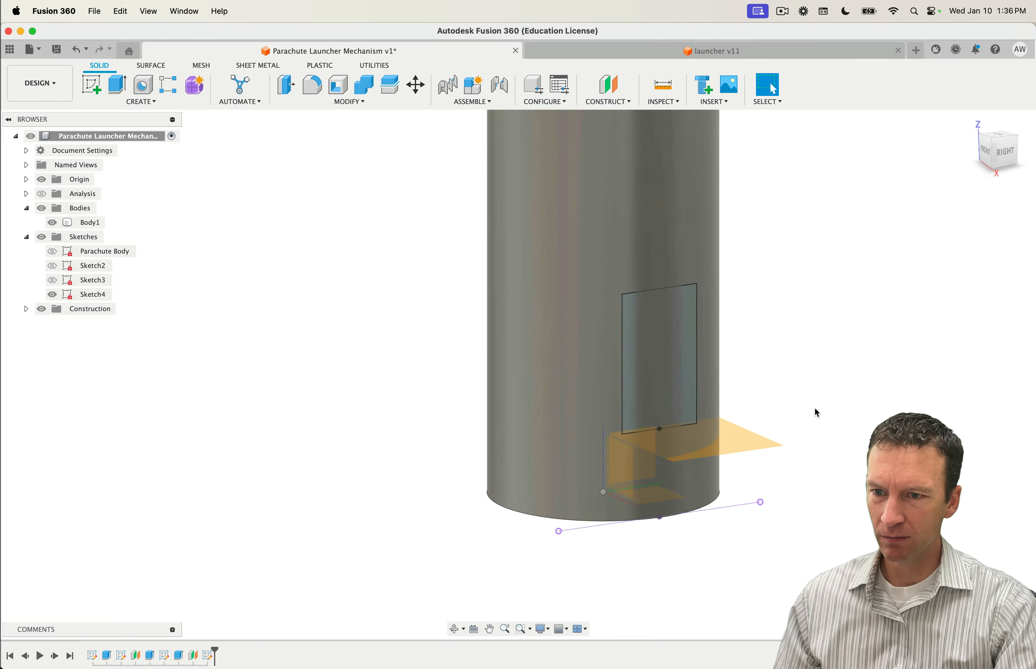
pyautogui.moveTo(831, 362); pyautogui.dragTo(807, 400, button='middle')
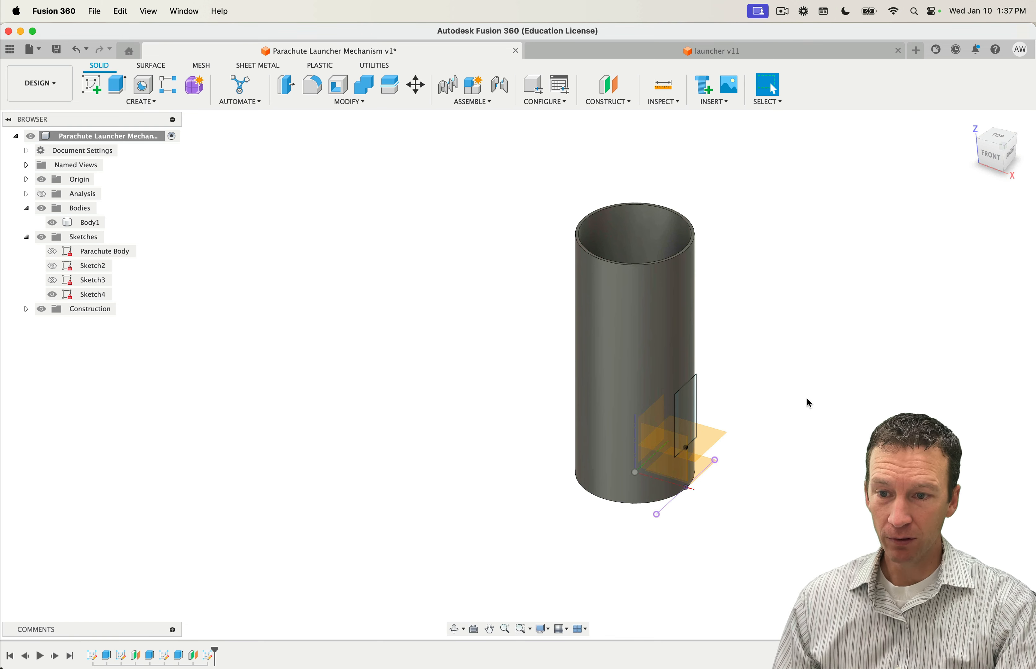
pyautogui.scroll(3, 807, 402)
pyautogui.keyDown('shift'); pyautogui.moveTo(807, 402); pyautogui.dragTo(775, 446, button='middle'); pyautogui.keyUp('shift')
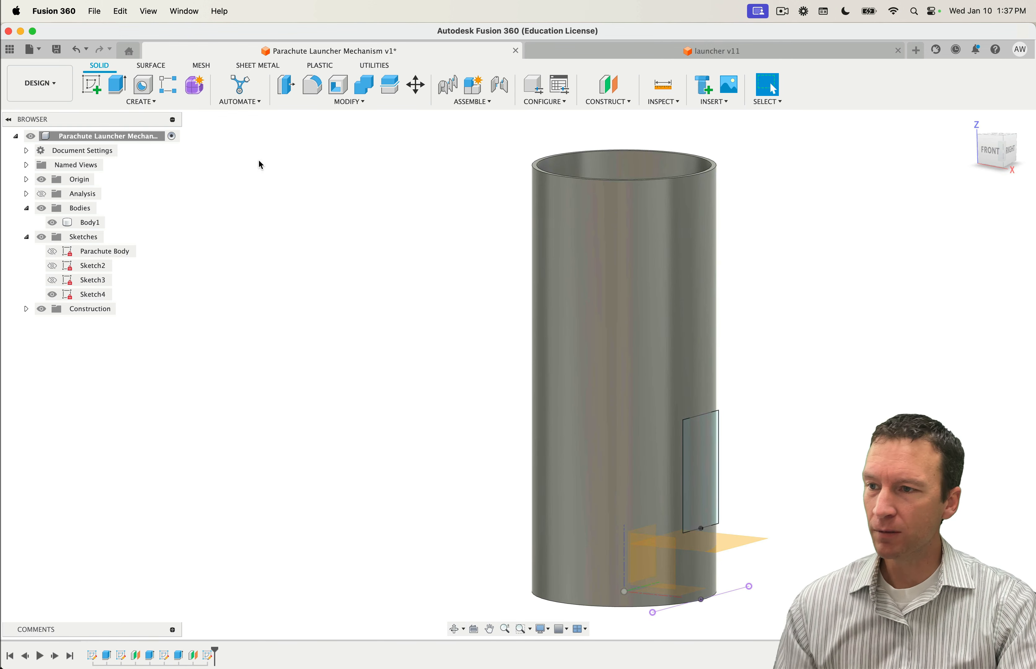
pyautogui.click(126, 90)
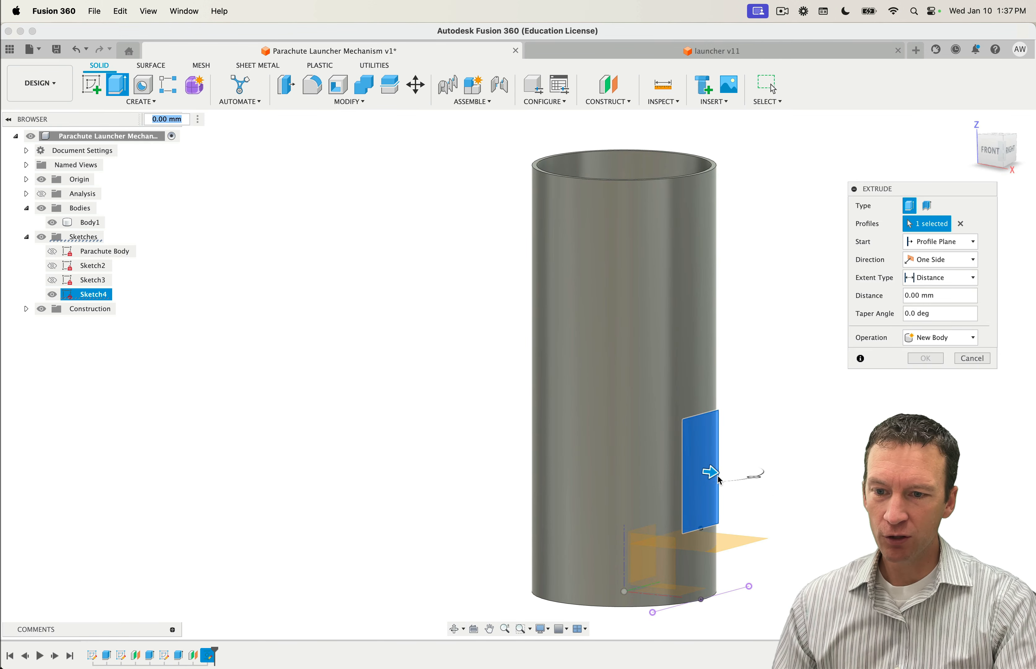
pyautogui.moveTo(713, 474); pyautogui.dragTo(724, 478)
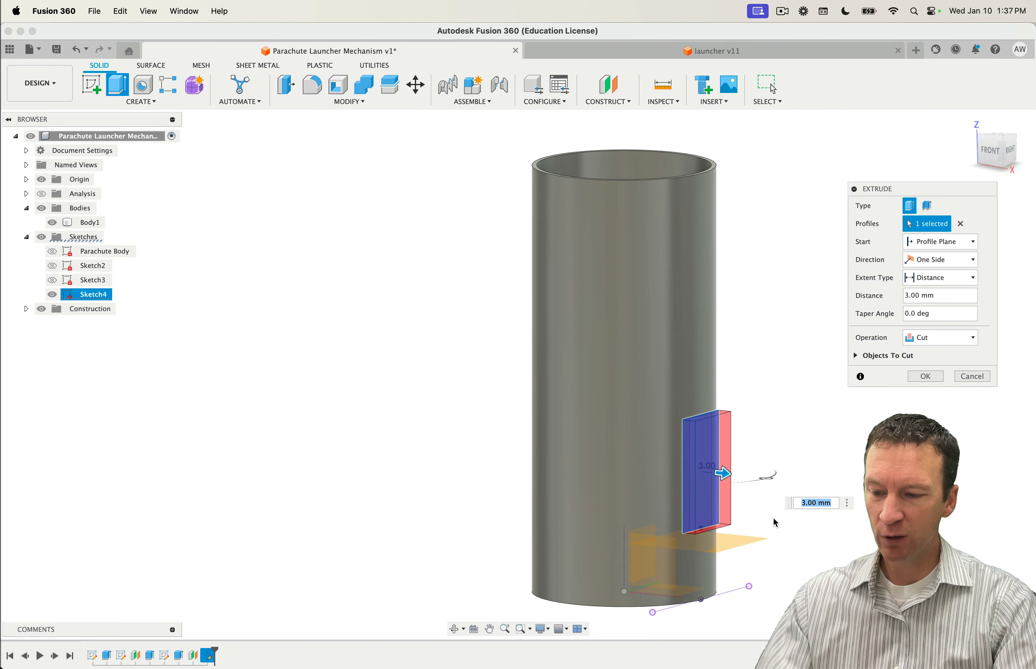
pyautogui.keyDown('shift'); pyautogui.moveTo(775, 522); pyautogui.dragTo(781, 455, button='middle'); pyautogui.keyUp('shift')
pyautogui.scroll(-3, 783, 465)
pyautogui.scroll(5, 783, 465)
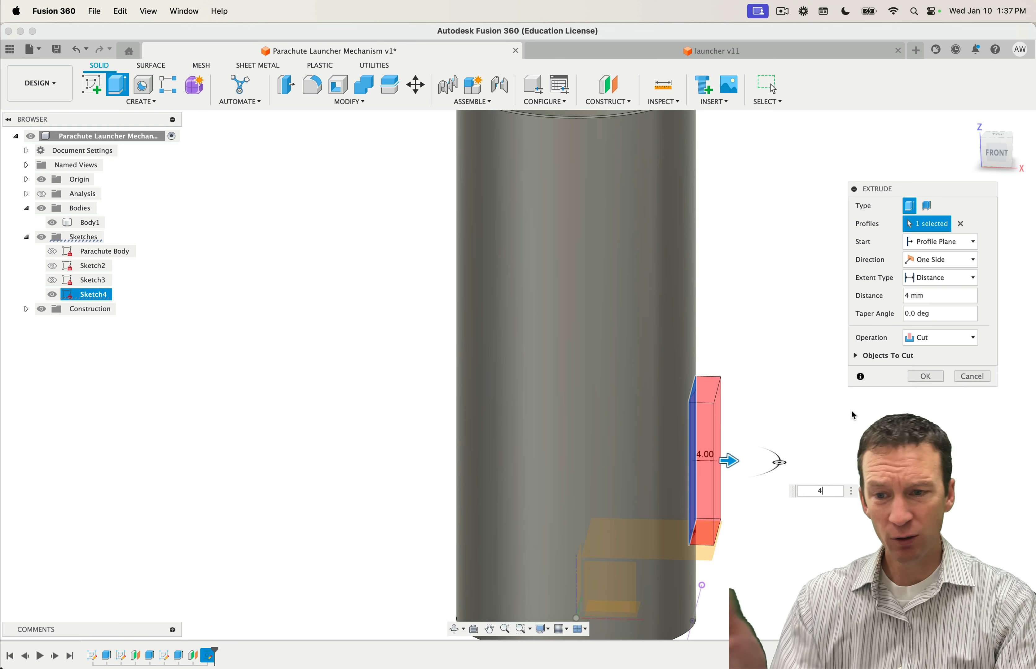
# Step: Set the rectangle extrusion's operation to Join and apply it to the tube body
pyautogui.click(935, 342)
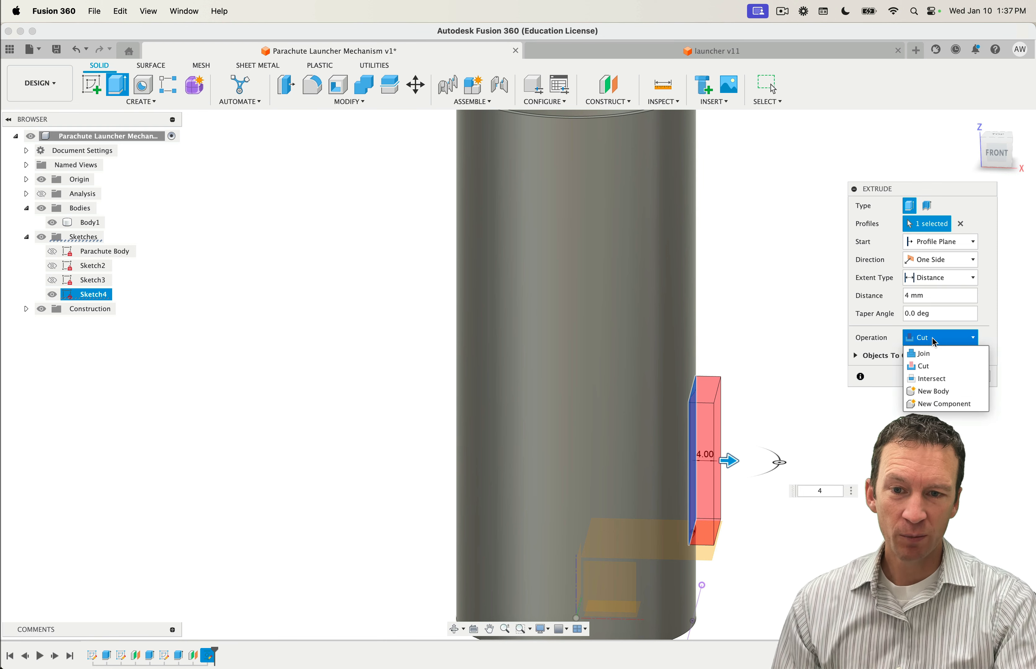
pyautogui.click(930, 353)
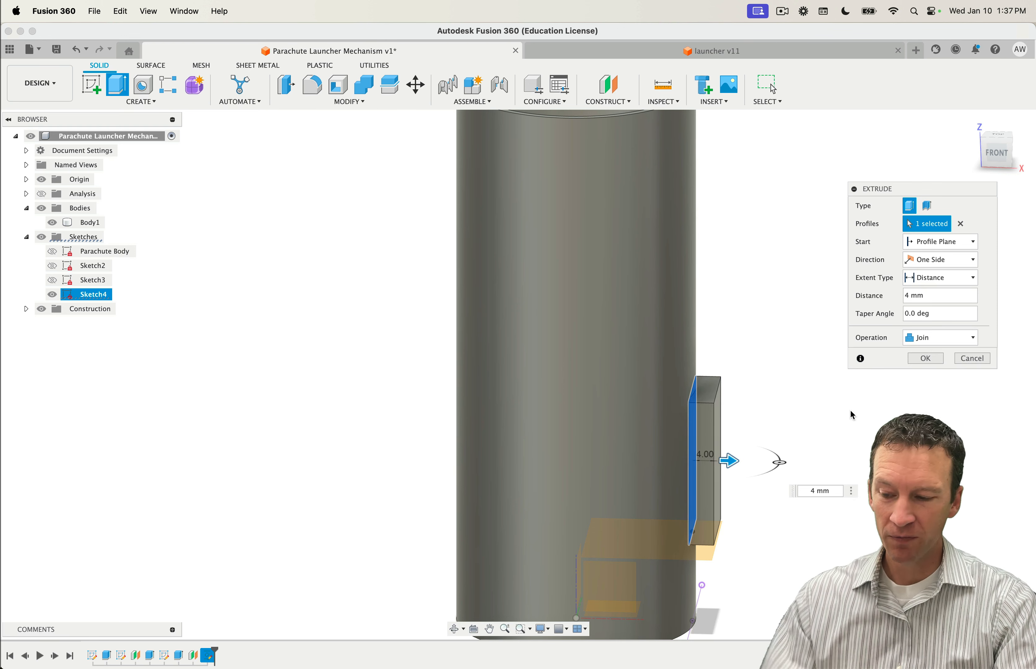
pyautogui.keyDown('shift'); pyautogui.moveTo(821, 439); pyautogui.dragTo(763, 448, button='middle'); pyautogui.keyUp('shift')
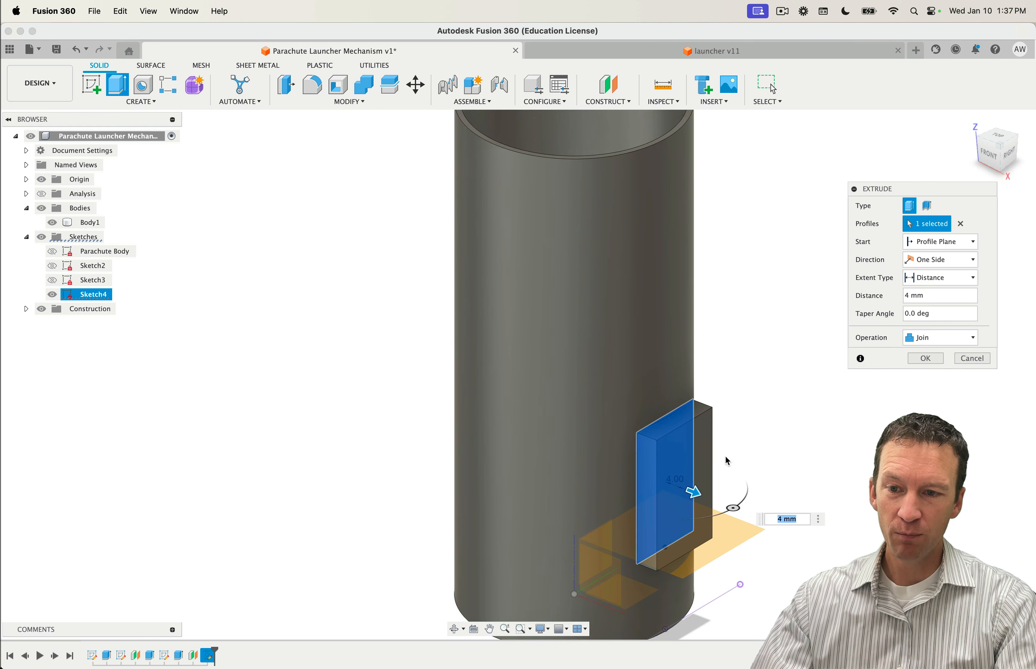
pyautogui.scroll(3, 784, 453)
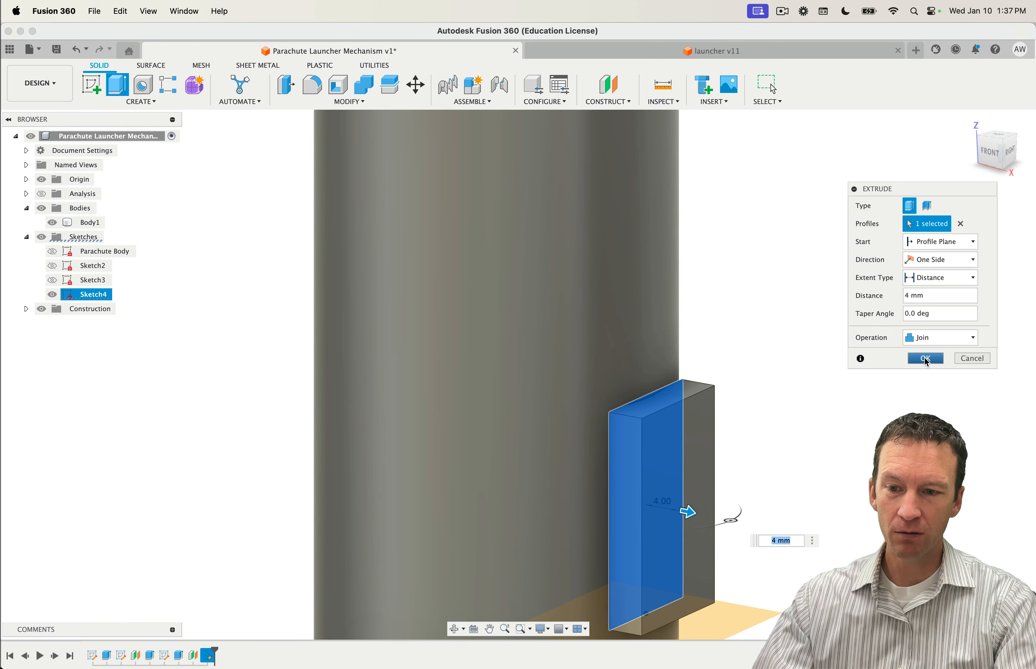
pyautogui.click(925, 359)
# Step: Examine how the raised block's rear faces meet the curved tube wall
pyautogui.keyDown('shift'); pyautogui.moveTo(814, 518); pyautogui.dragTo(800, 465, button='middle'); pyautogui.keyUp('shift')
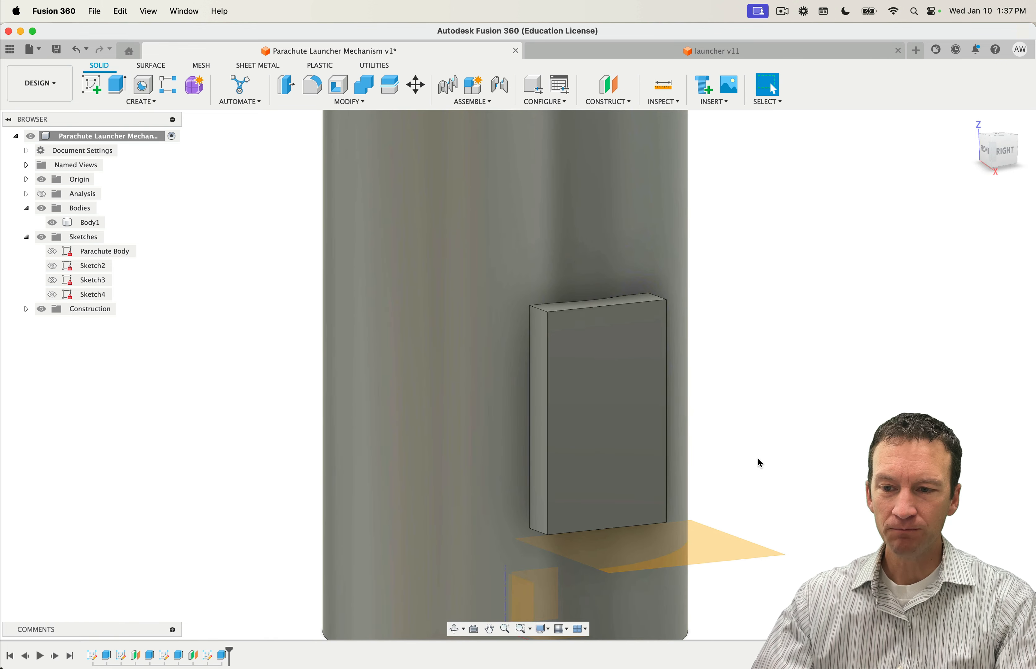
pyautogui.keyDown('shift'); pyautogui.moveTo(757, 460); pyautogui.dragTo(825, 450, button='middle'); pyautogui.keyUp('shift')
pyautogui.scroll(4, 771, 417)
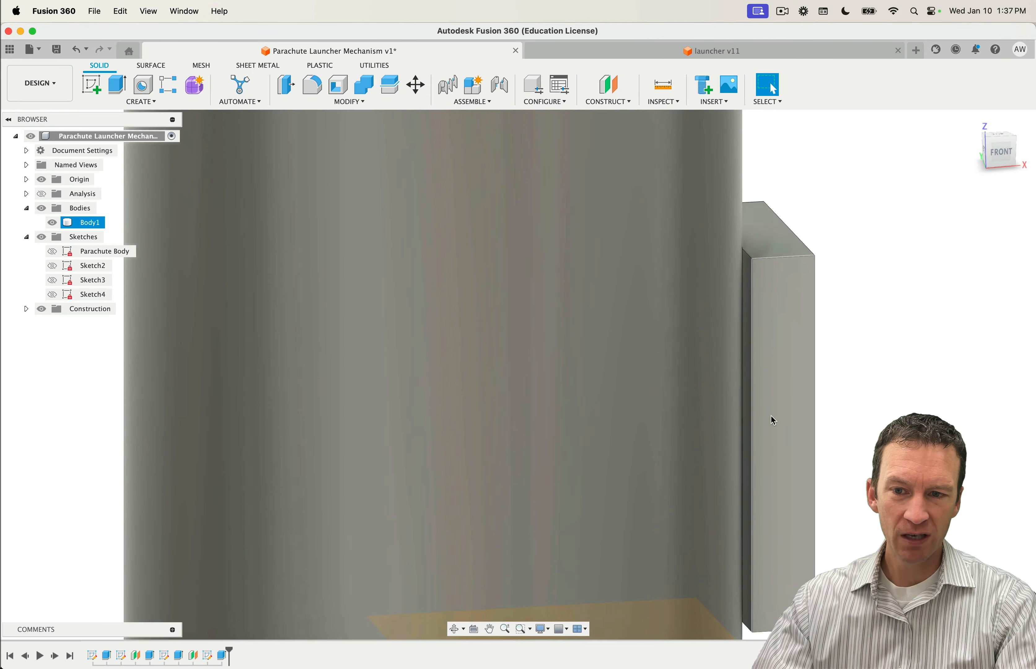
pyautogui.scroll(4, 760, 304)
pyautogui.scroll(-4, 757, 370)
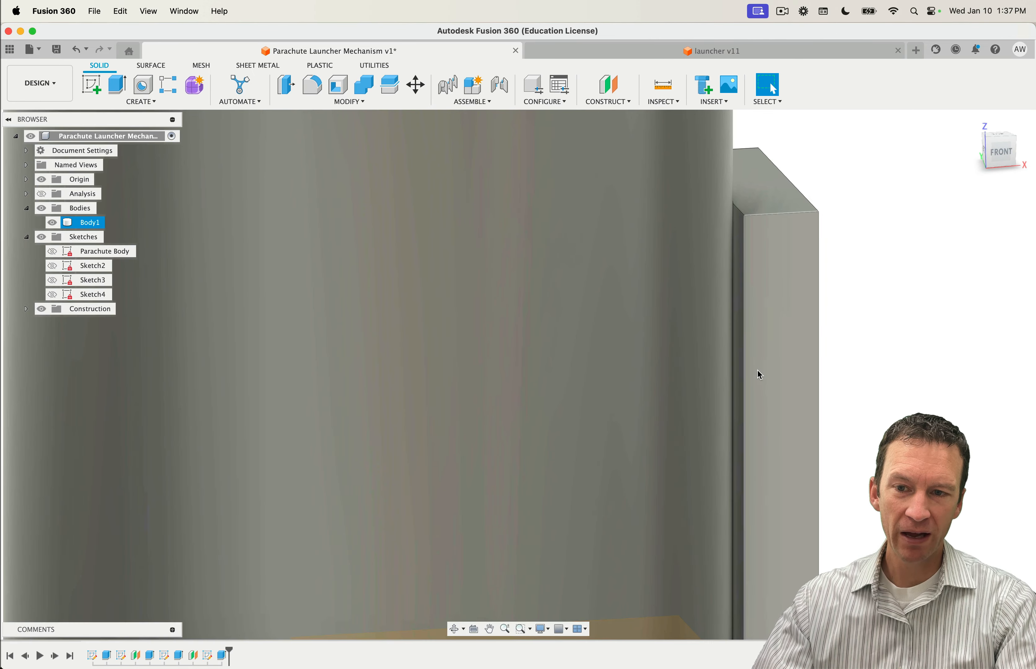
pyautogui.keyDown('shift'); pyautogui.moveTo(758, 370); pyautogui.dragTo(766, 388, button='middle'); pyautogui.keyUp('shift')
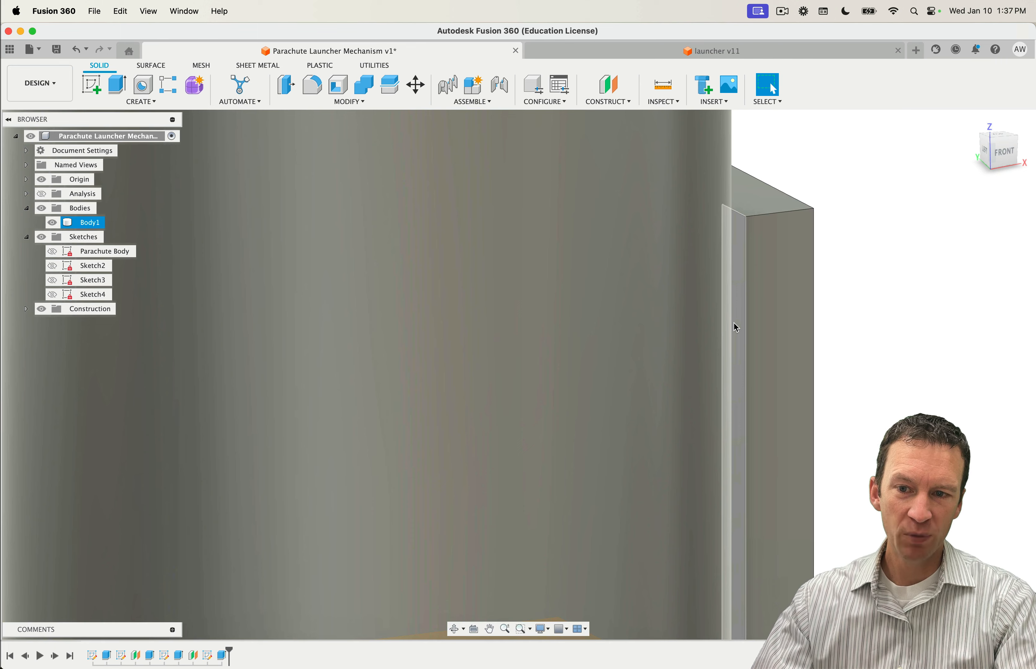
pyautogui.keyDown('shift'); pyautogui.moveTo(735, 325); pyautogui.dragTo(812, 393, button='middle'); pyautogui.keyUp('shift')
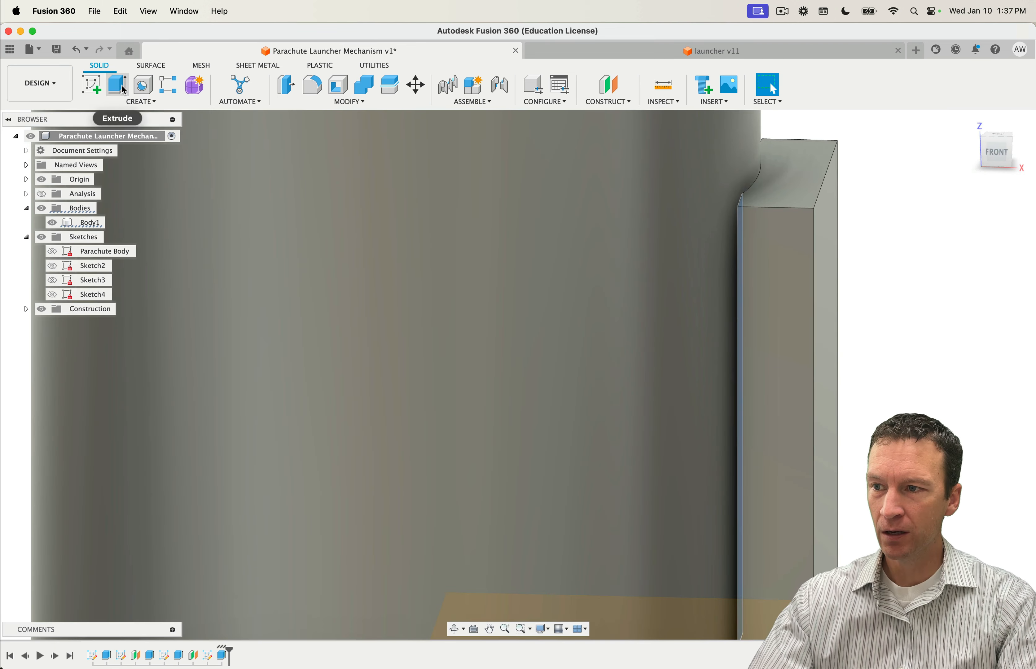
pyautogui.click(122, 86)
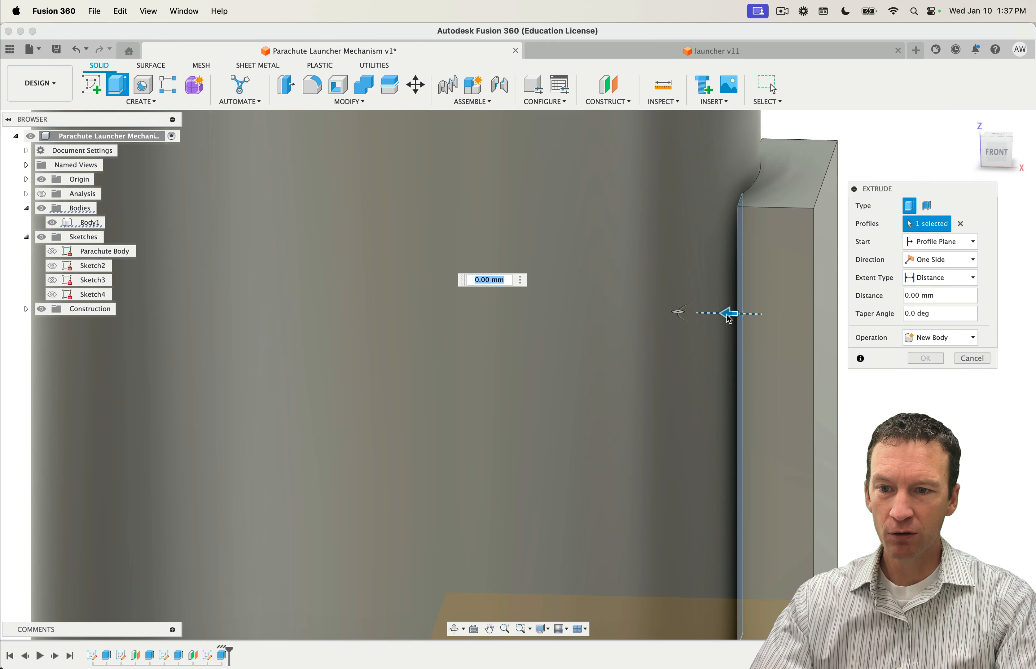
pyautogui.moveTo(728, 314); pyautogui.dragTo(651, 312)
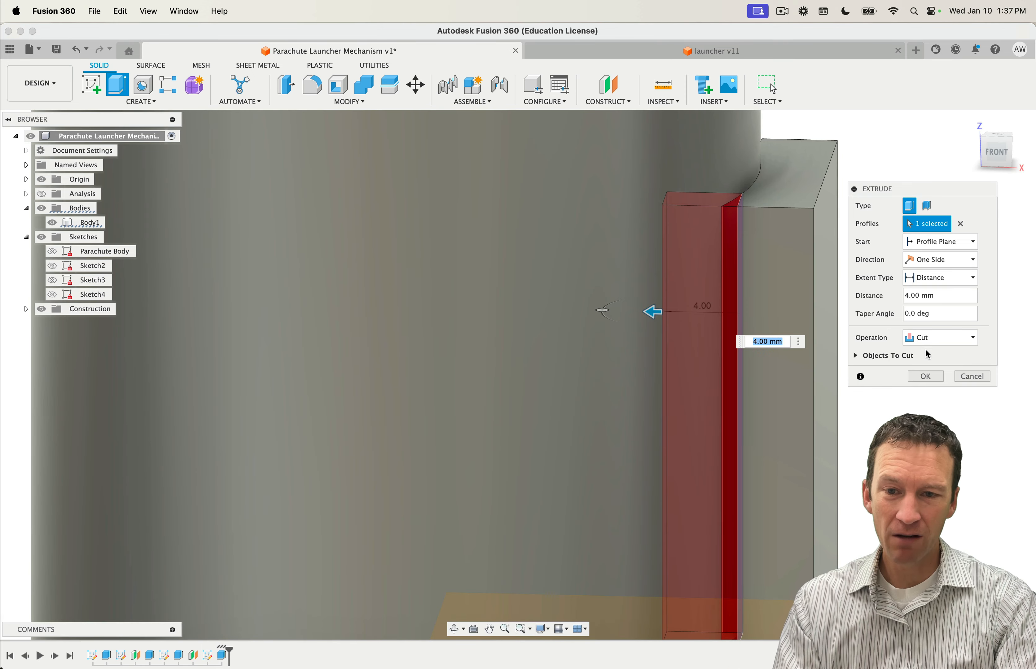
pyautogui.click(940, 338)
pyautogui.click(929, 354)
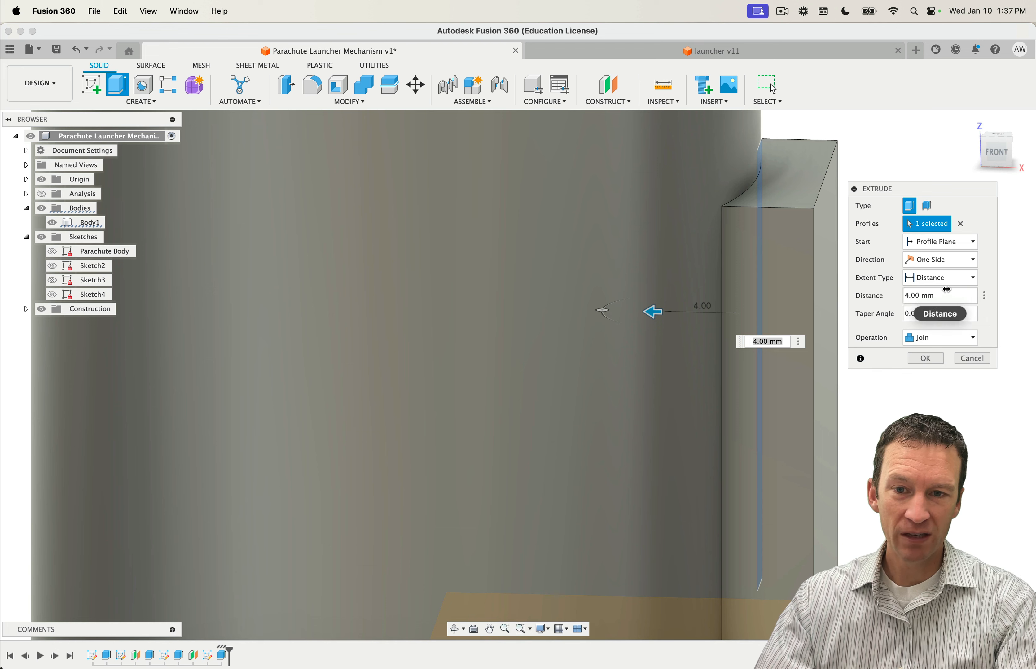
pyautogui.click(940, 277)
pyautogui.click(925, 305)
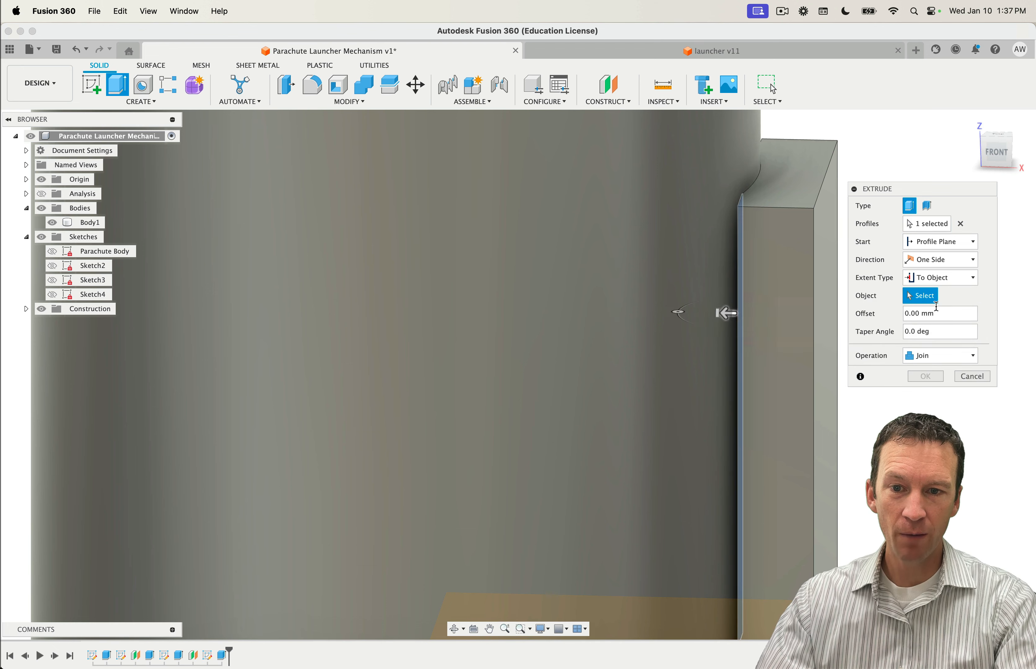
pyautogui.click(706, 353)
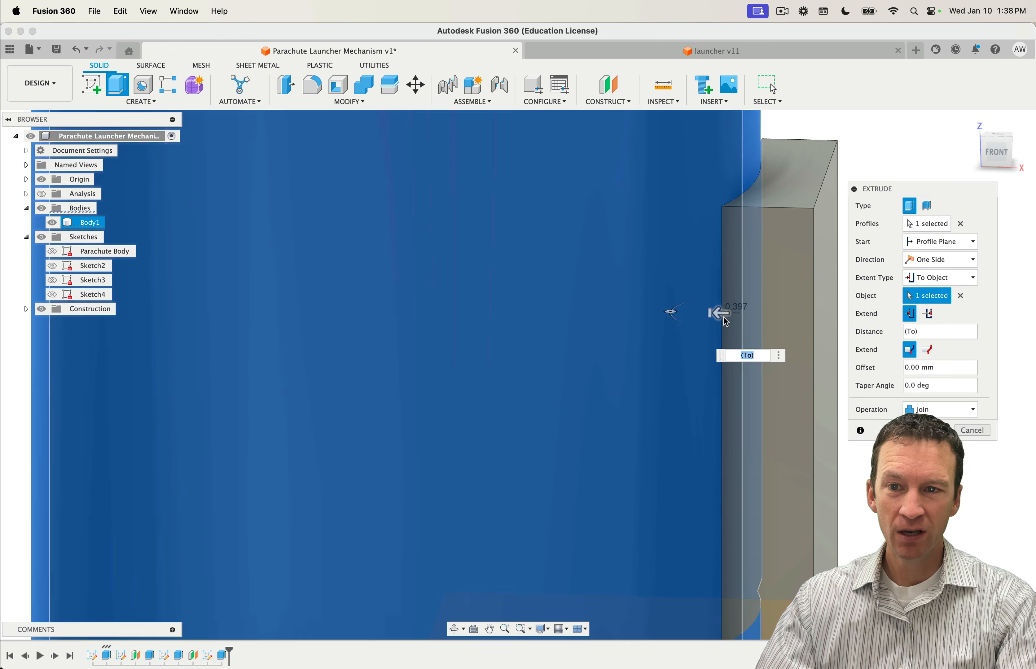
pyautogui.scroll(10, 751, 273)
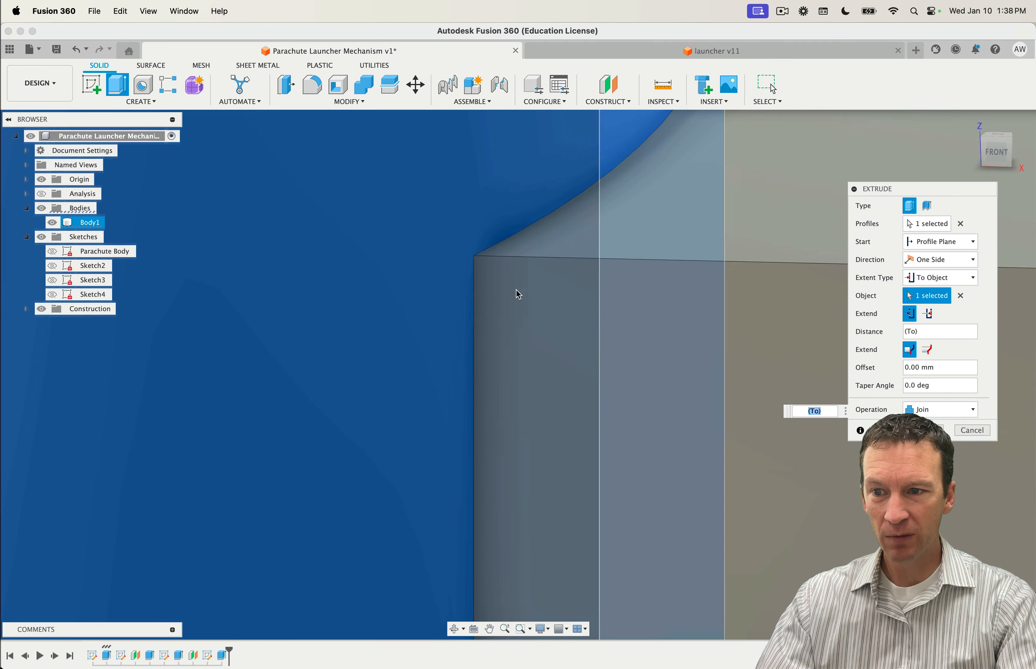
pyautogui.keyDown('shift'); pyautogui.moveTo(518, 294); pyautogui.dragTo(372, 338, button='middle'); pyautogui.keyUp('shift')
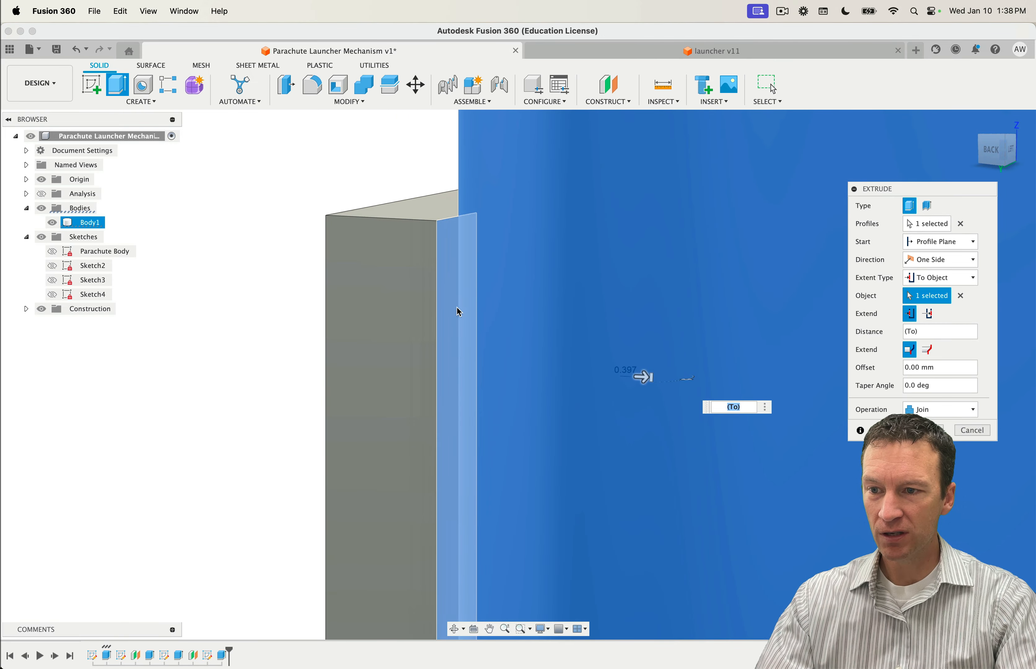
pyautogui.click(455, 307)
pyautogui.click(449, 308)
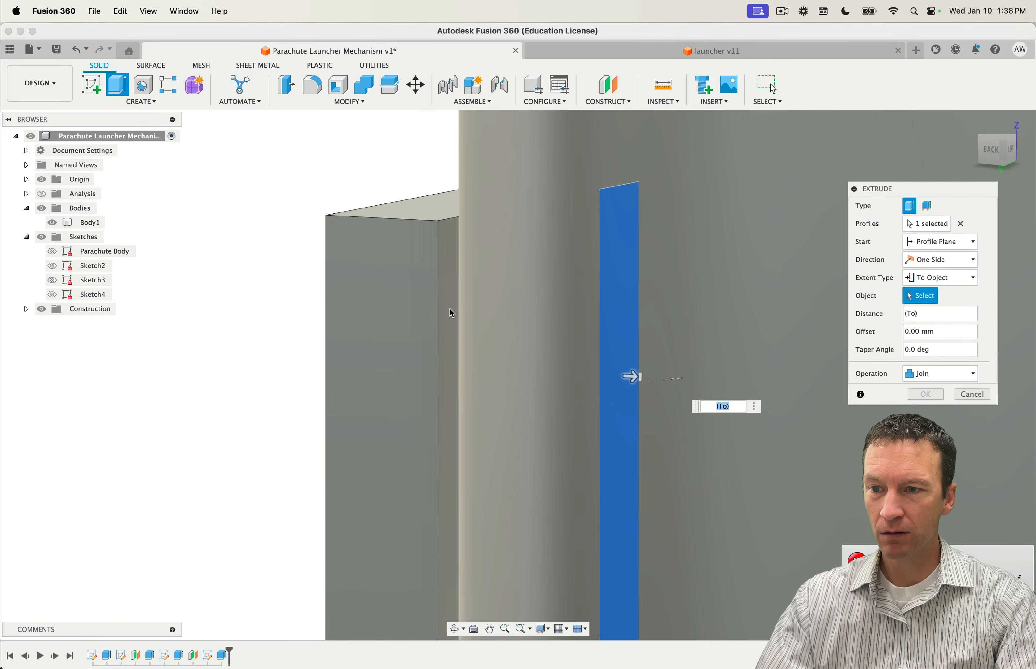
pyautogui.moveTo(339, 333)
pyautogui.keyDown('shift'); pyautogui.mouseDown(button='middle')
pyautogui.moveTo(379, 355)
pyautogui.moveTo(354, 349)
pyautogui.mouseUp(button='middle'); pyautogui.keyUp('shift')
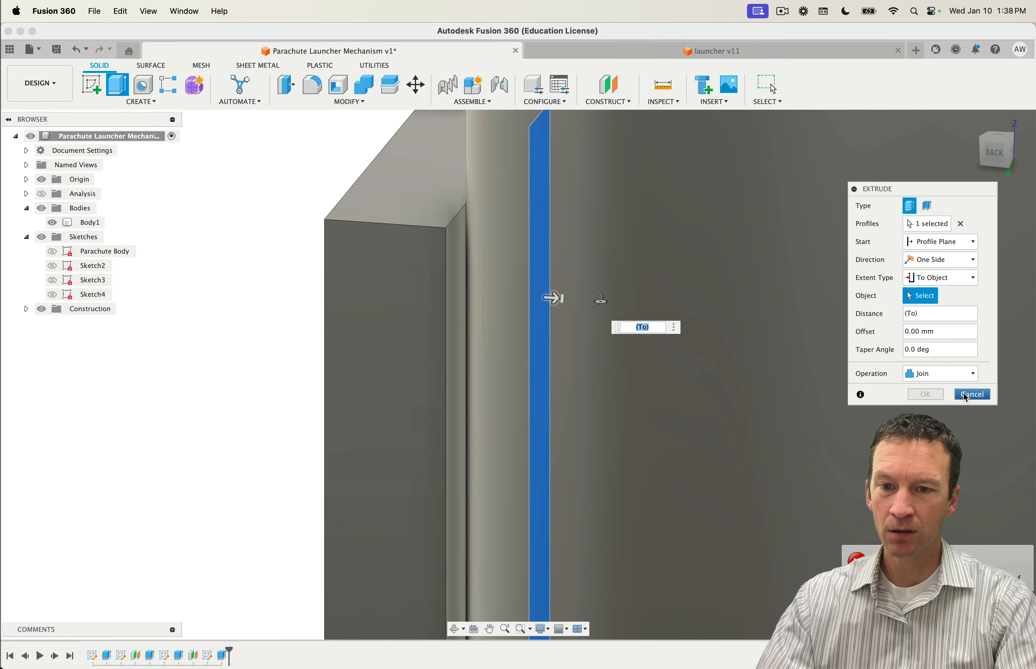
pyautogui.click(971, 395)
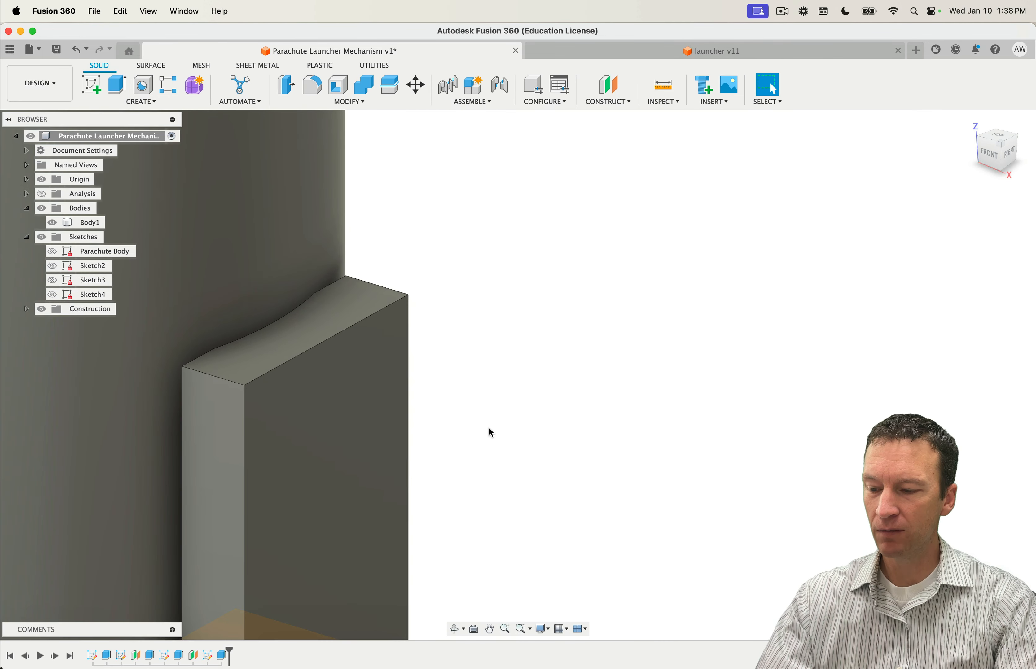
# Step: Extrude the narrow rear face on the block's front side up to the tube's outer surface, using the To Object extent and Join operation
pyautogui.keyDown('shift'); pyautogui.moveTo(512, 407); pyautogui.dragTo(637, 400, button='middle'); pyautogui.keyUp('shift')
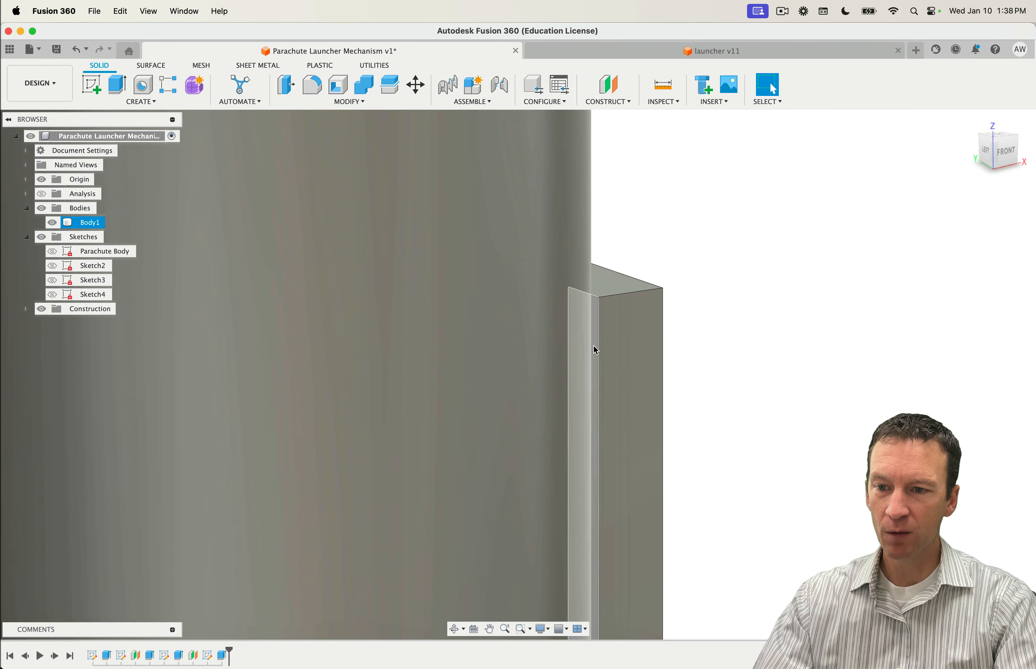
pyautogui.click(577, 337)
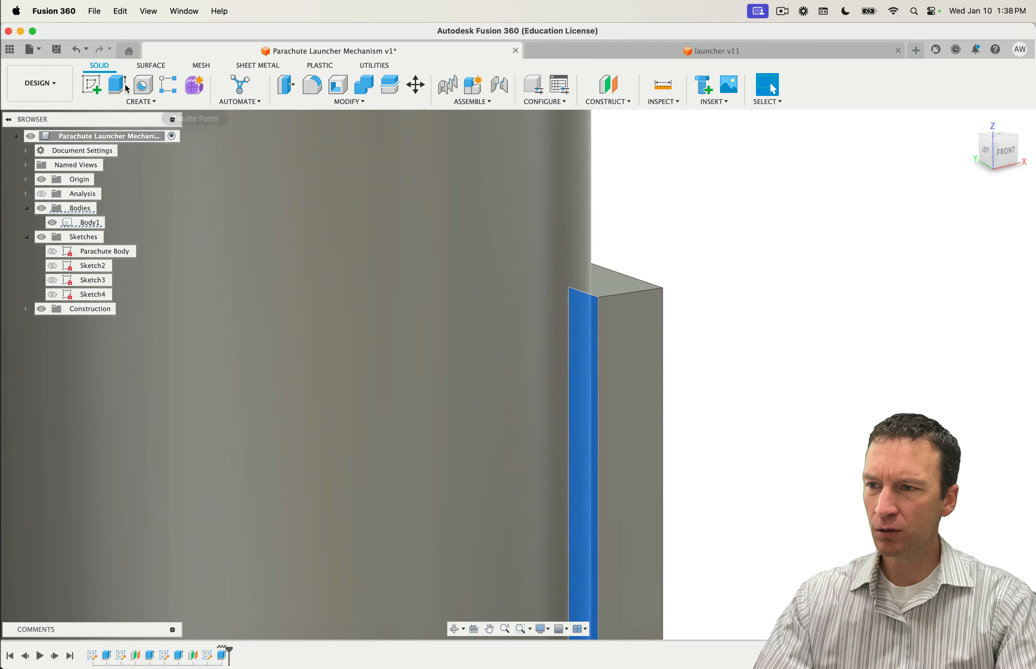
pyautogui.click(117, 85)
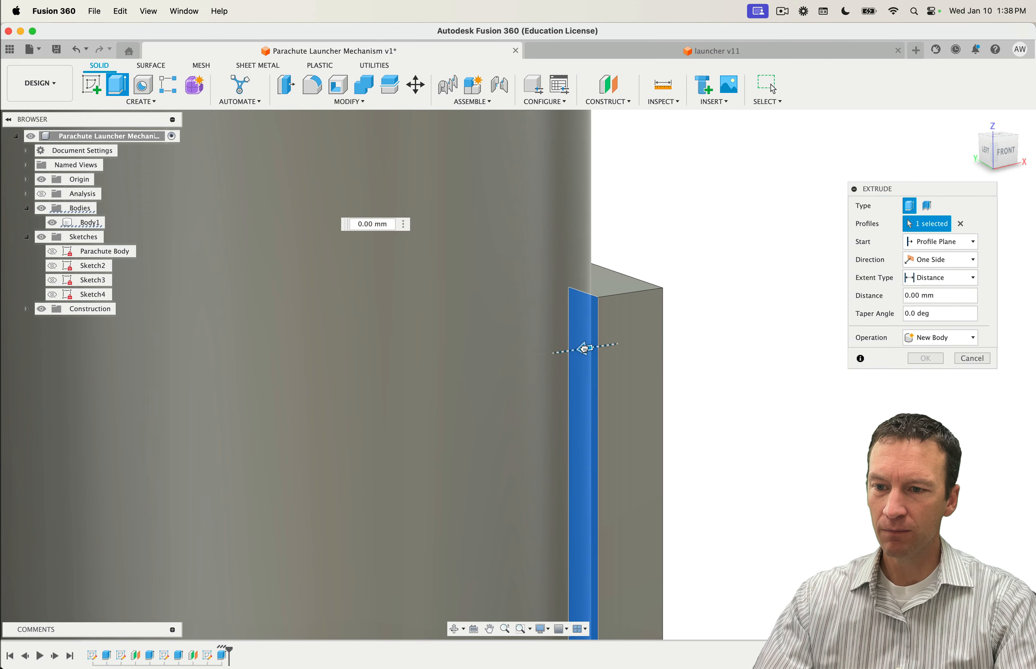
pyautogui.moveTo(585, 347); pyautogui.dragTo(566, 351)
pyautogui.click(932, 338)
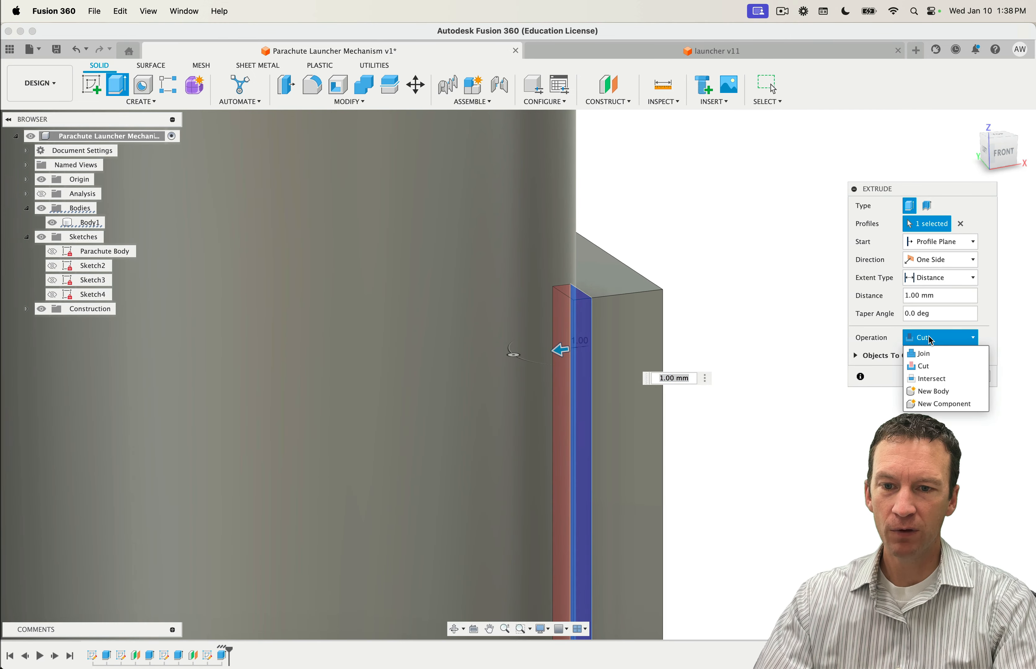
pyautogui.click(929, 354)
pyautogui.click(936, 280)
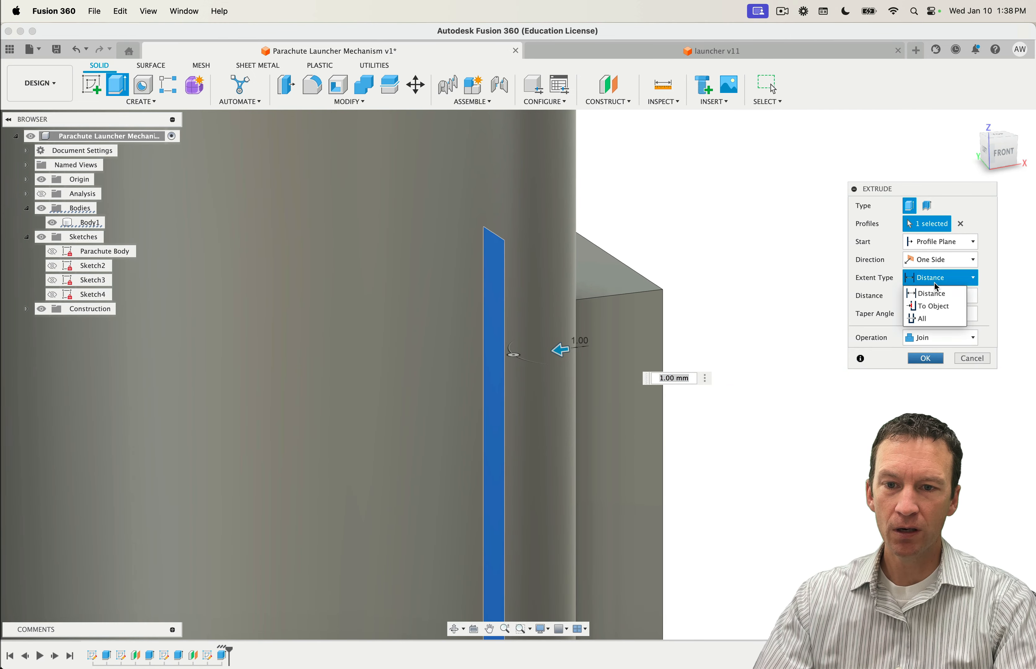
pyautogui.click(929, 306)
pyautogui.click(525, 253)
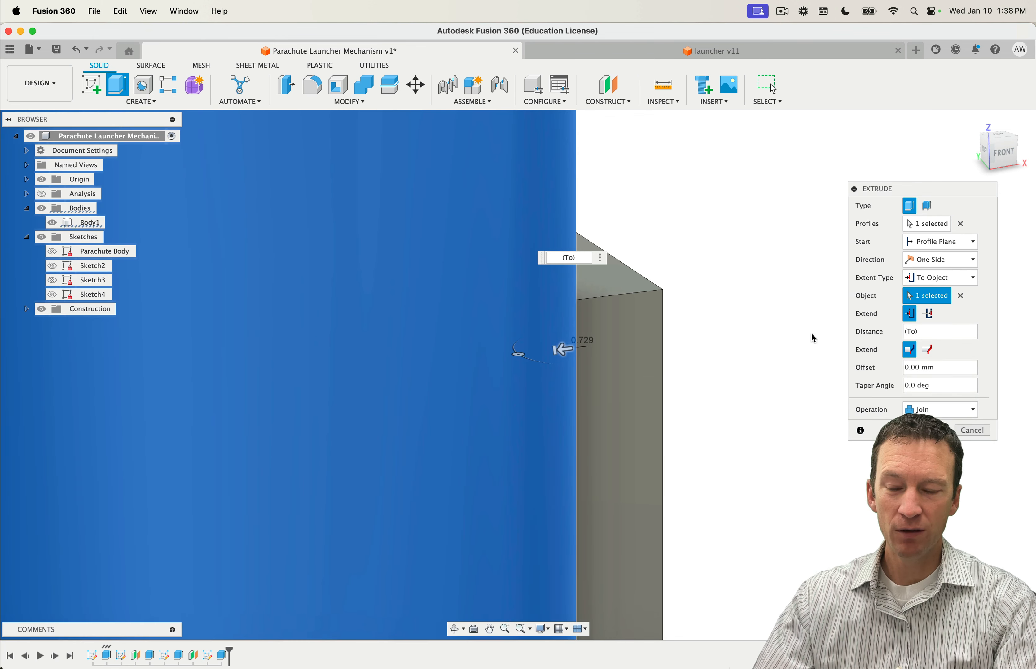
pyautogui.keyDown('shift'); pyautogui.moveTo(698, 426); pyautogui.dragTo(638, 436, button='middle'); pyautogui.keyUp('shift')
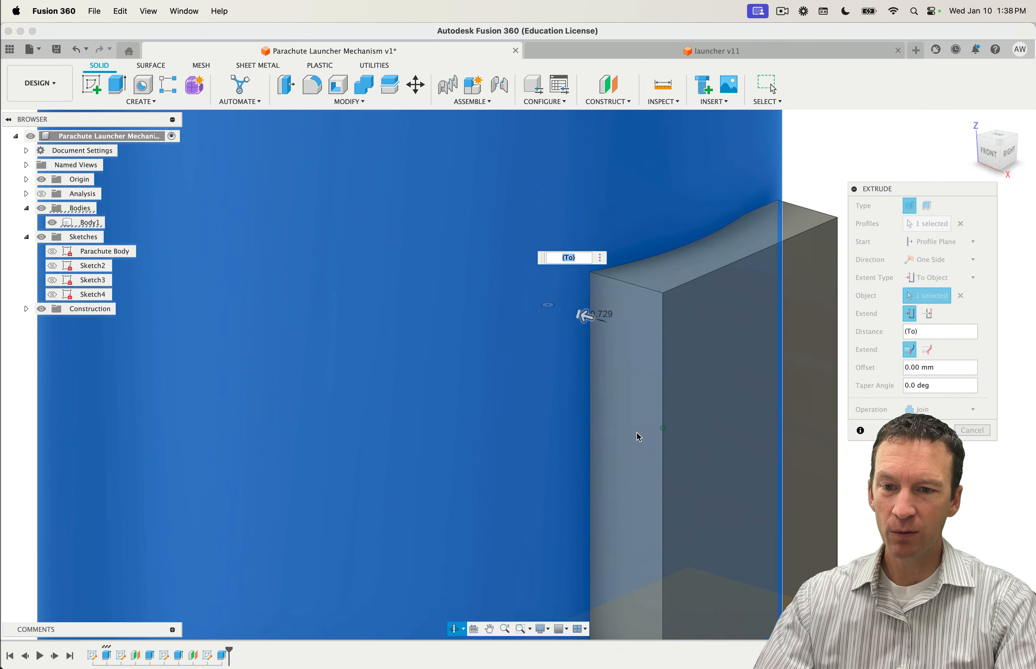
pyautogui.press('Return')
# Step: Extrude the narrow rear face on the block's back side up to the tube's outer surface, using the To Object extent and Join operation
pyautogui.keyDown('shift'); pyautogui.moveTo(586, 315); pyautogui.dragTo(706, 406, button='middle'); pyautogui.keyUp('shift')
pyautogui.keyDown('shift'); pyautogui.moveTo(815, 404); pyautogui.dragTo(831, 403, button='middle'); pyautogui.keyUp('shift')
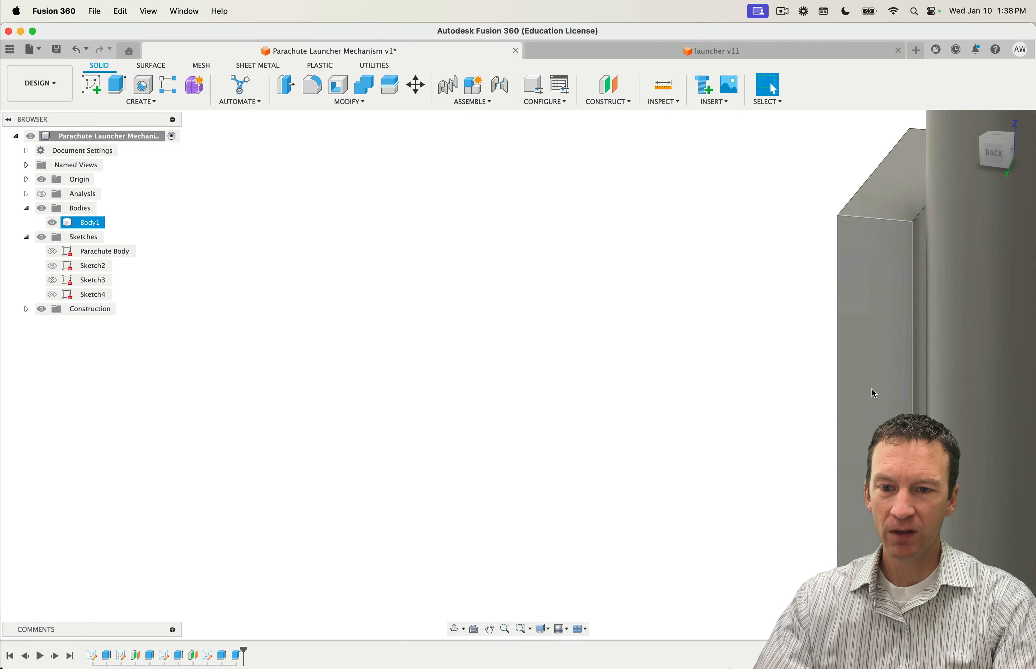
pyautogui.click(919, 370)
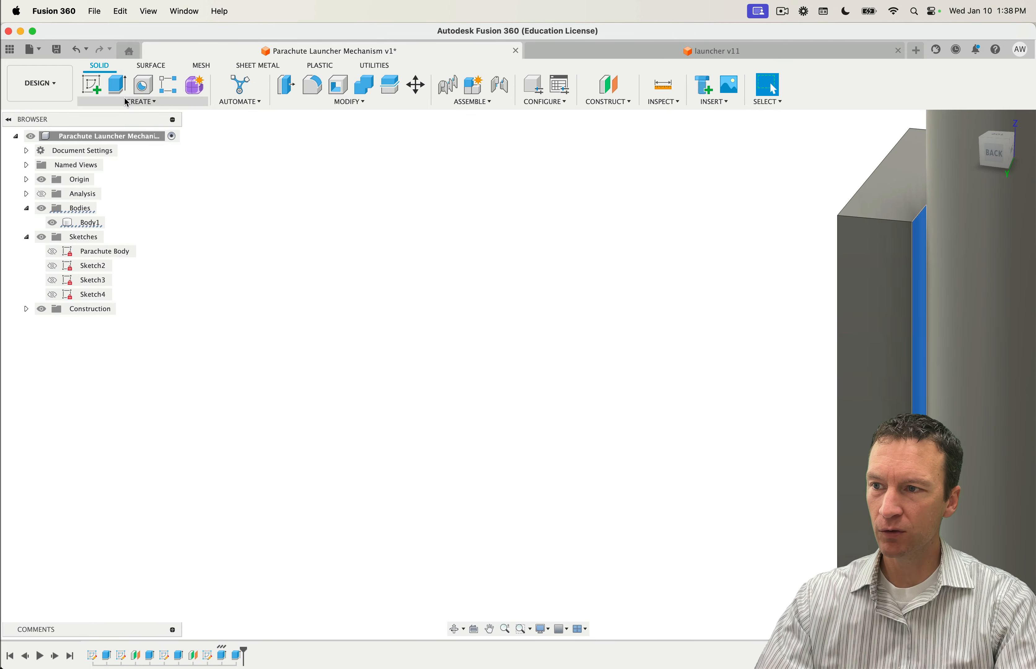
pyautogui.click(117, 84)
pyautogui.moveTo(930, 375); pyautogui.dragTo(957, 378)
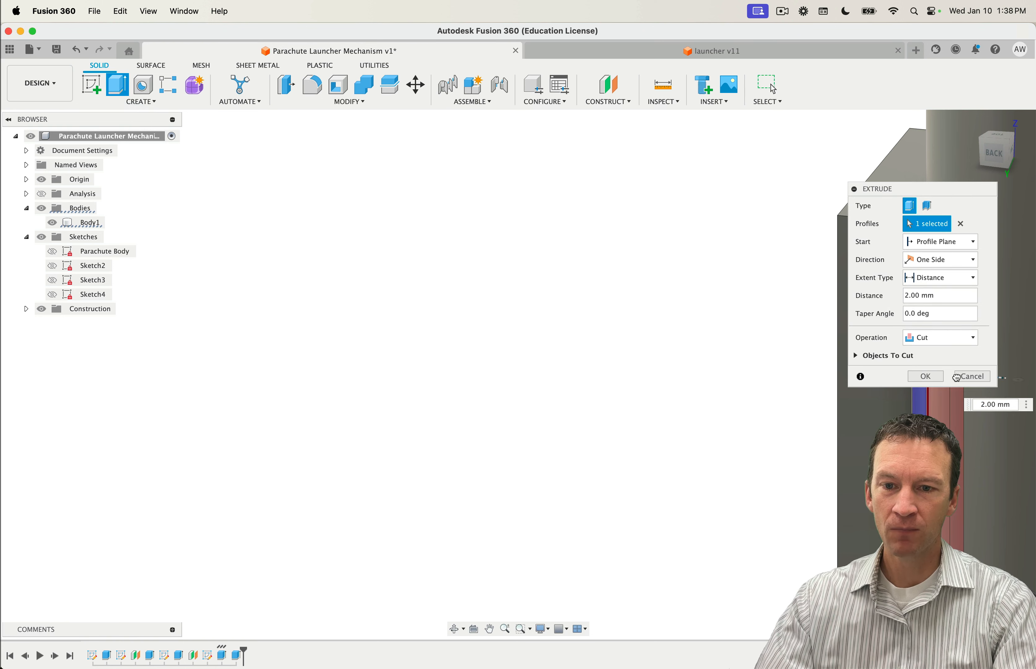
pyautogui.click(936, 277)
pyautogui.click(932, 305)
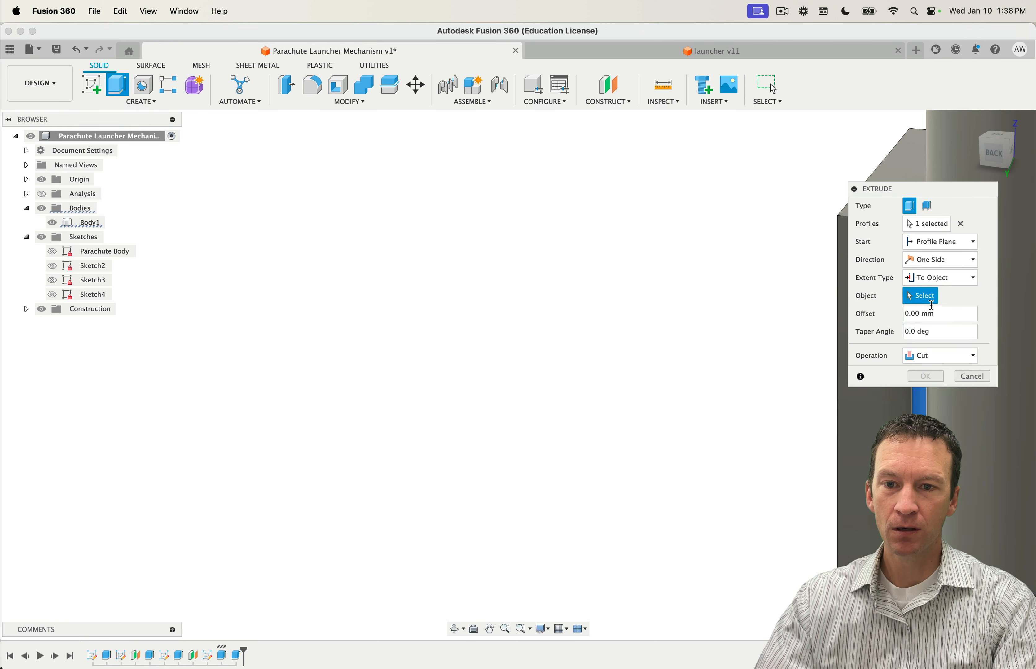
pyautogui.click(933, 357)
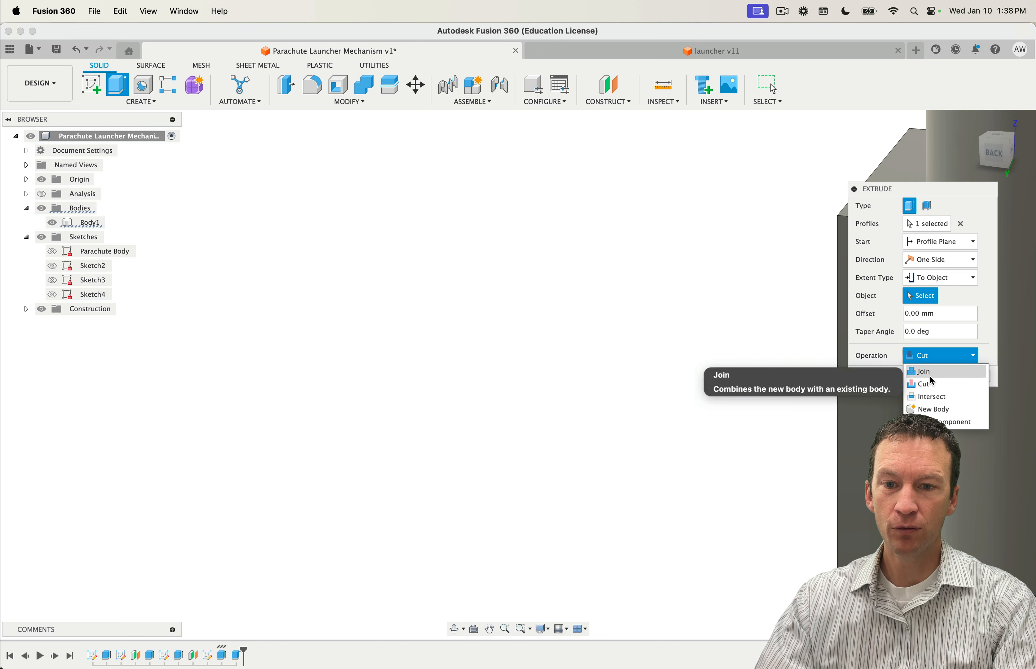
pyautogui.click(928, 372)
pyautogui.click(953, 452)
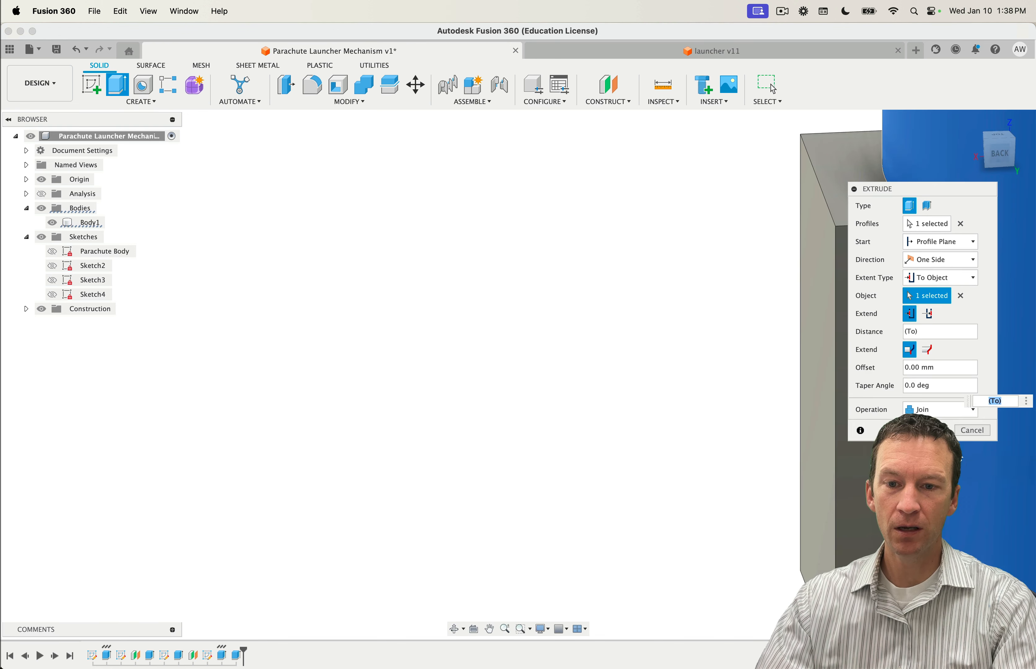
pyautogui.scroll(-2, 741, 386)
pyautogui.click(936, 430)
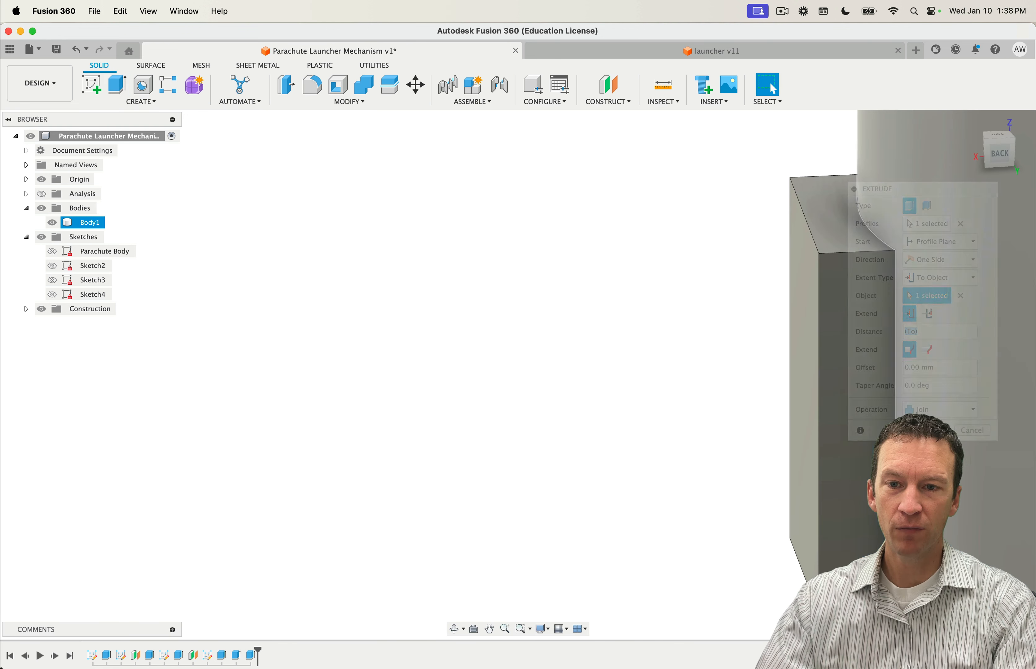
# Step: Start a sketch on the block's outer face and offset the face outline 1 mm inward
pyautogui.scroll(5, 857, 265)
pyautogui.scroll(-5, 619, 332)
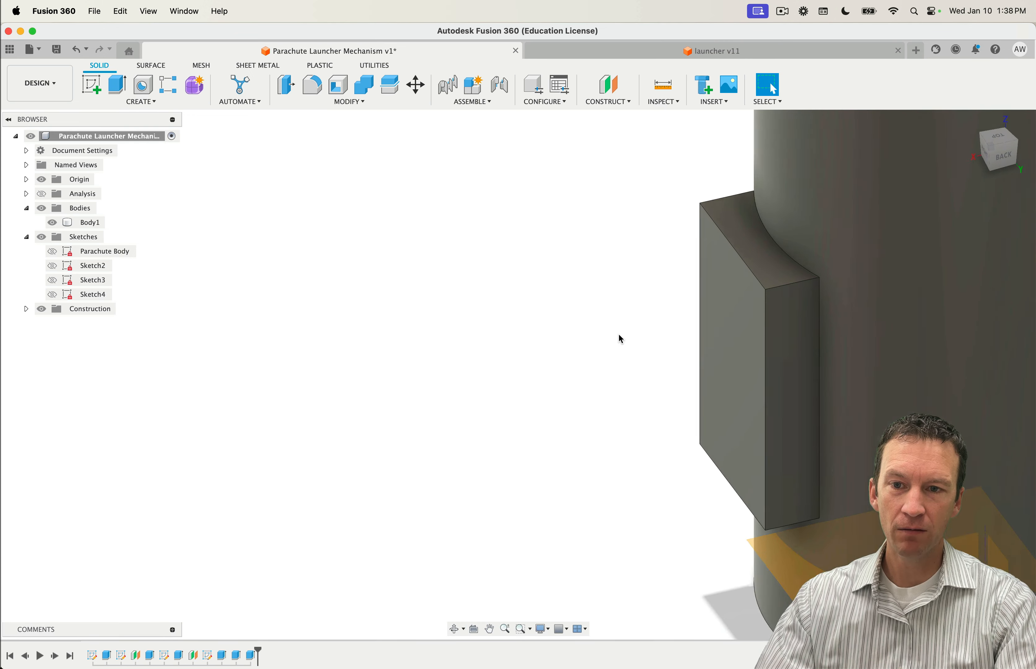
pyautogui.keyDown('shift'); pyautogui.moveTo(619, 336); pyautogui.dragTo(608, 365, button='middle'); pyautogui.keyUp('shift')
pyautogui.scroll(5, 714, 318)
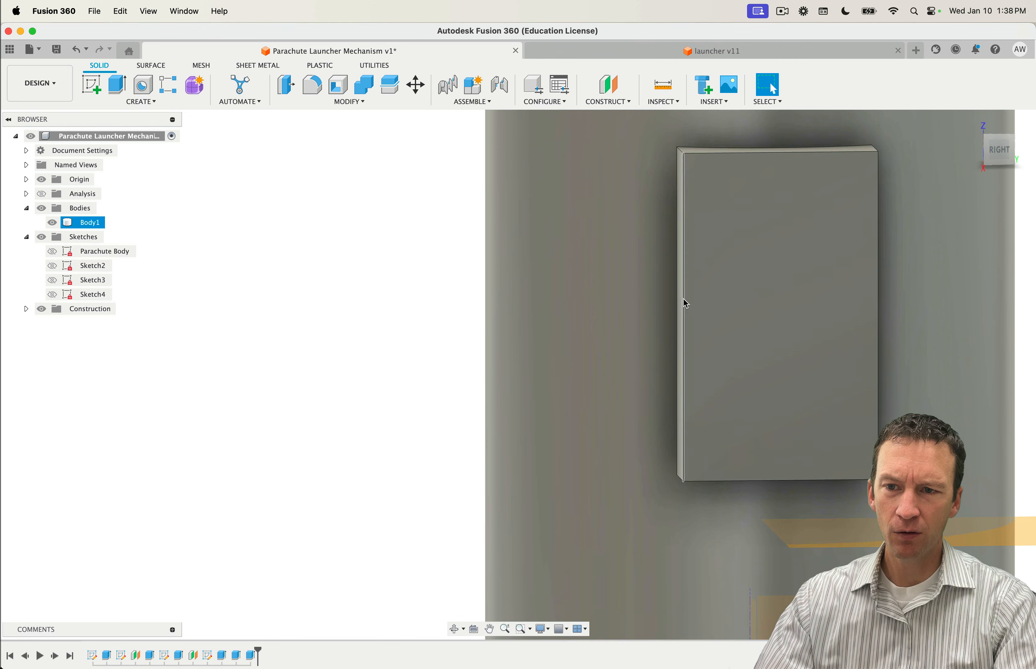
pyautogui.click(721, 246)
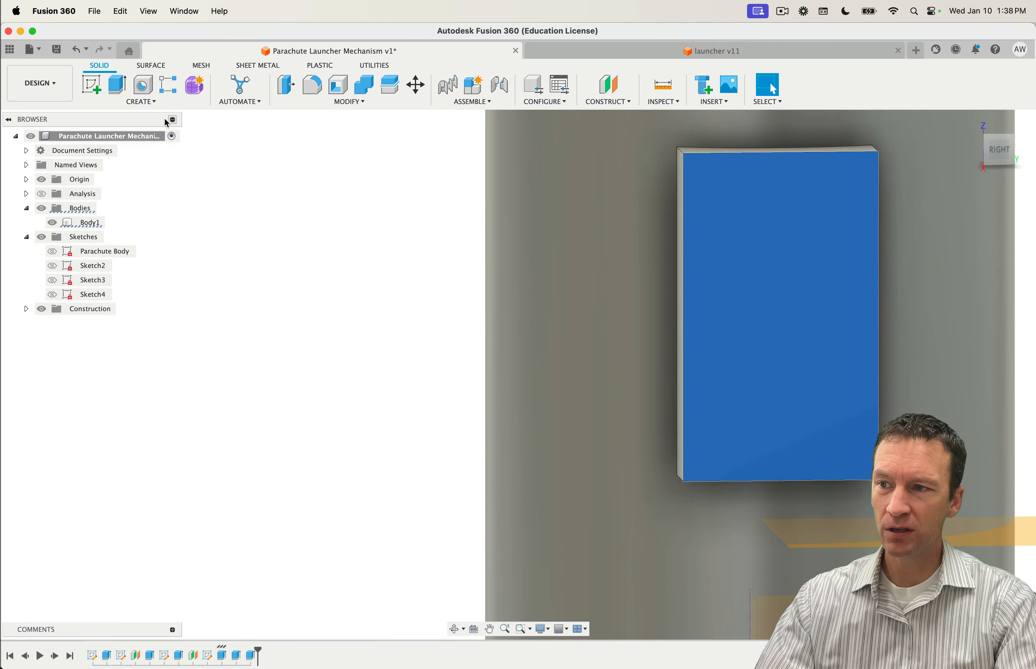
pyautogui.click(95, 84)
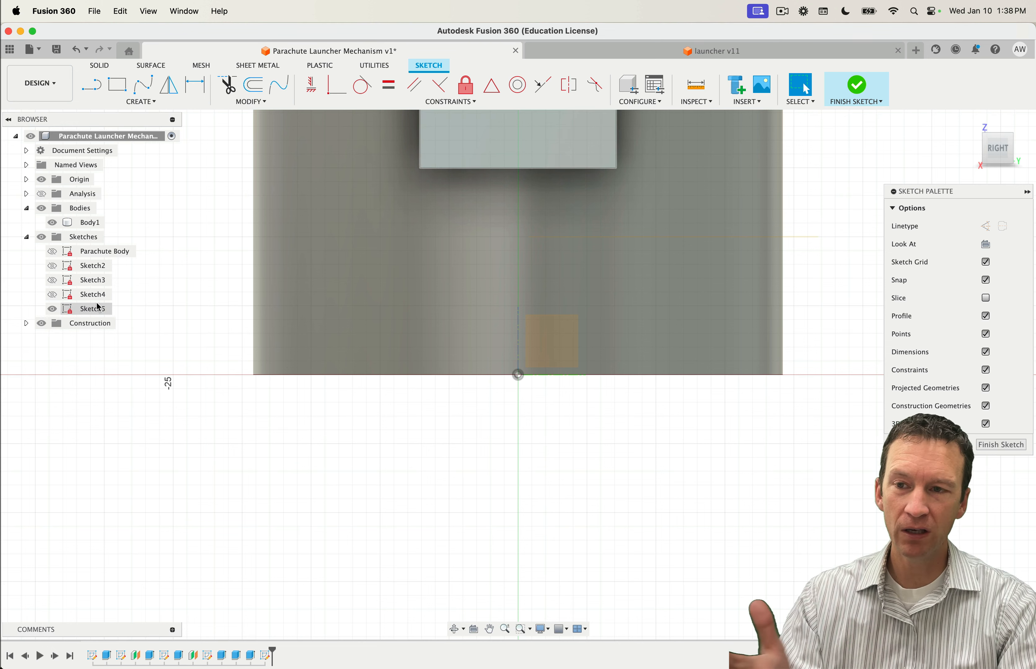
pyautogui.moveTo(378, 314); pyautogui.dragTo(378, 488, button='middle')
pyautogui.scroll(2, 404, 374)
pyautogui.moveTo(409, 344); pyautogui.dragTo(397, 428, button='middle')
pyautogui.scroll(-4, 410, 420)
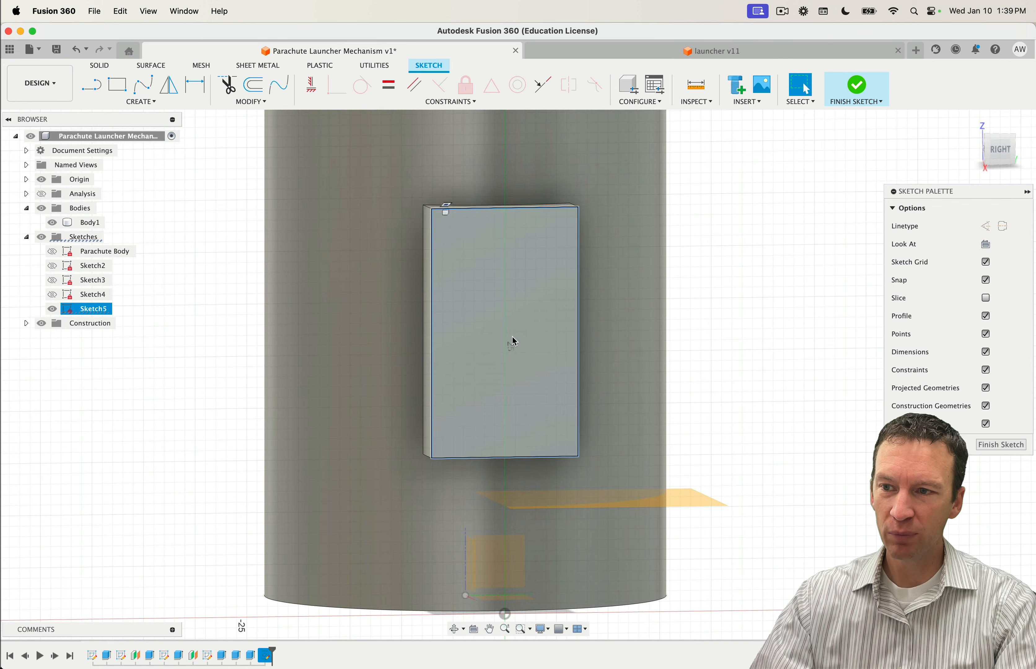
pyautogui.click(252, 84)
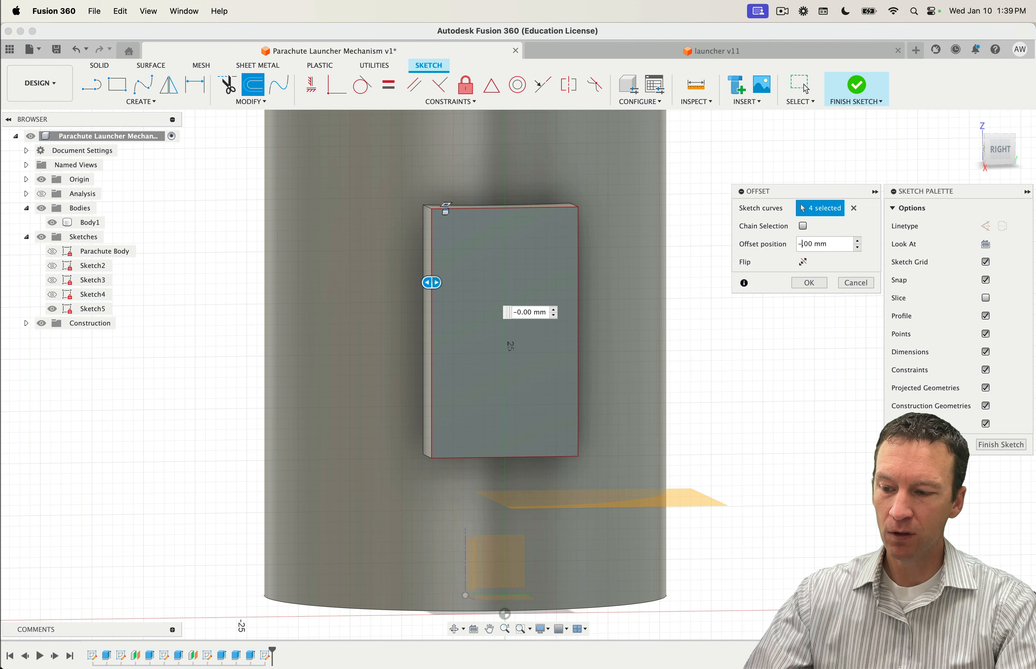
pyautogui.click(809, 283)
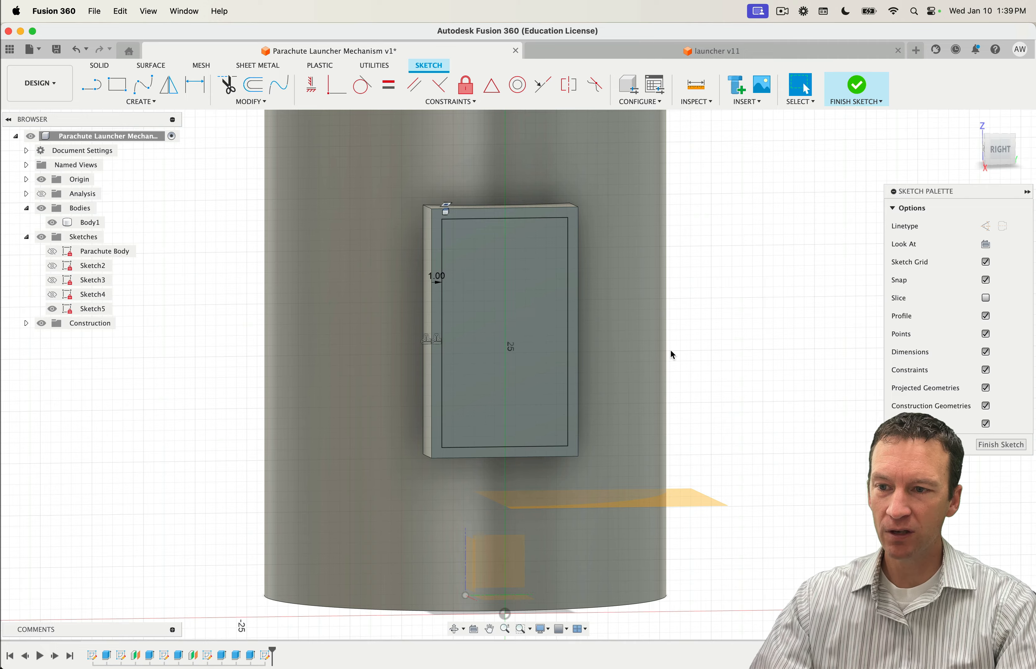
# Step: Finish the sketch and cut the inner offset rectangle 4 mm deep into the block, checking the depth against the tube wall from below
pyautogui.keyDown('shift'); pyautogui.moveTo(671, 354); pyautogui.dragTo(624, 374, button='middle'); pyautogui.keyUp('shift')
pyautogui.click(559, 326)
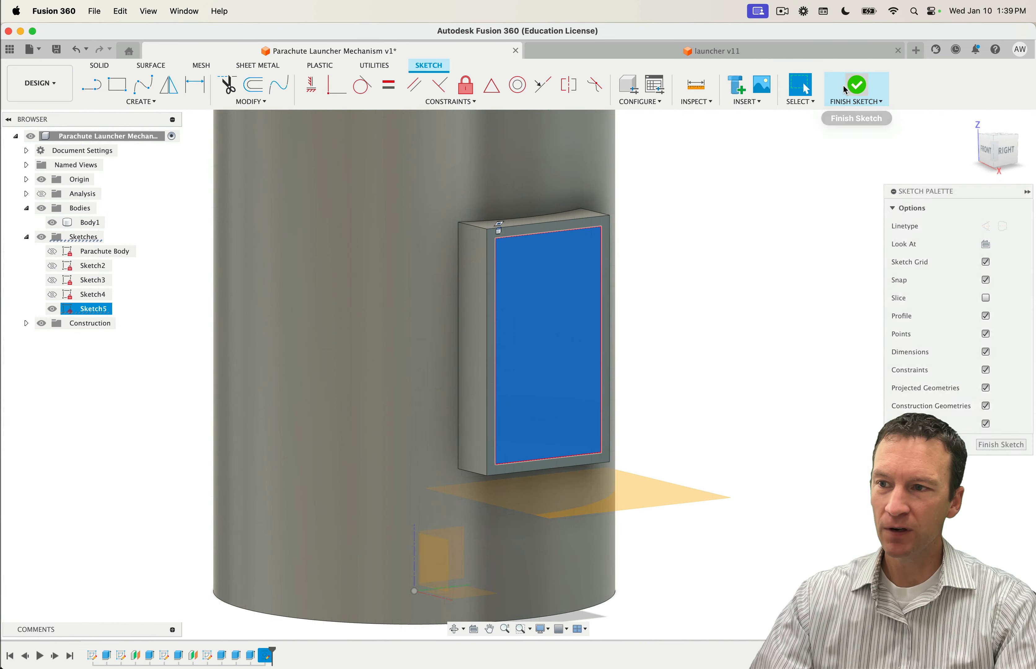
pyautogui.click(845, 91)
pyautogui.click(117, 85)
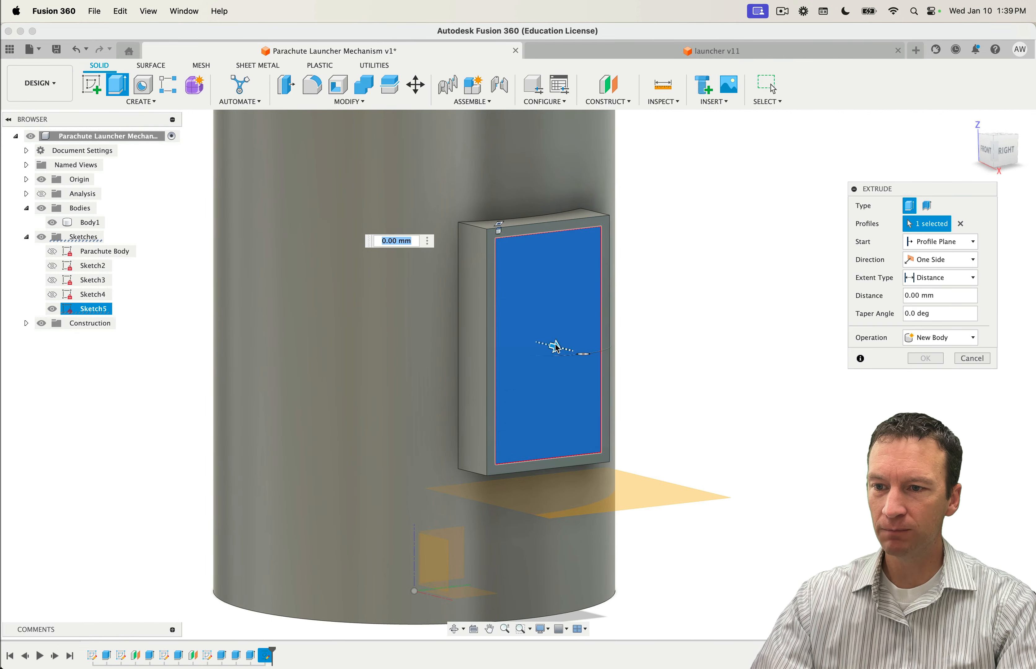
pyautogui.moveTo(556, 345); pyautogui.dragTo(532, 341)
pyautogui.moveTo(569, 387)
pyautogui.keyDown('shift'); pyautogui.mouseDown(button='middle')
pyautogui.moveTo(634, 393)
pyautogui.moveTo(569, 391)
pyautogui.mouseUp(button='middle'); pyautogui.keyUp('shift')
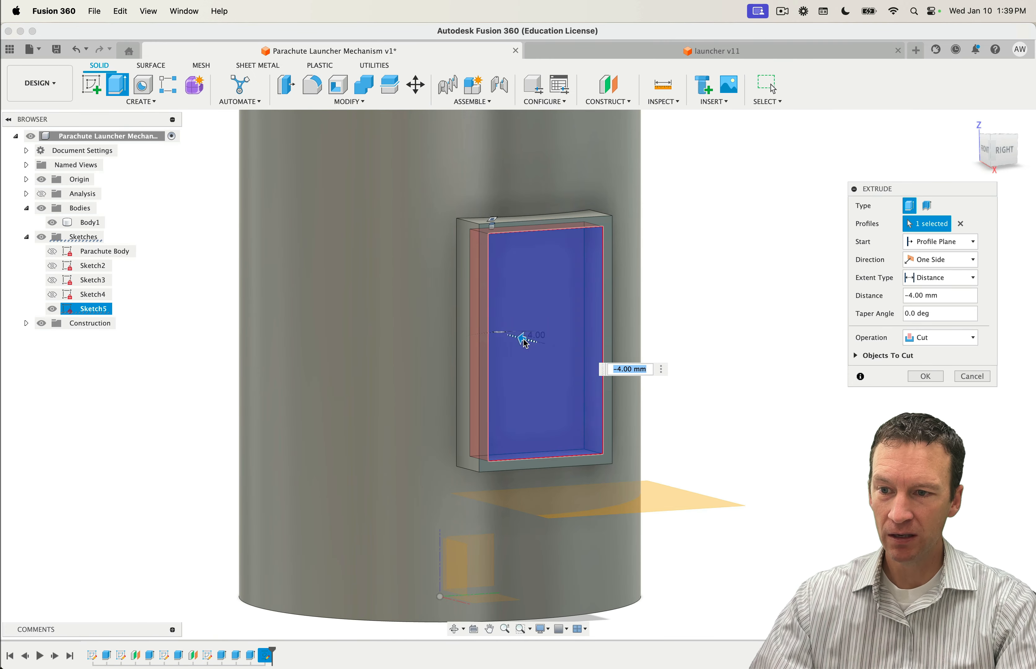
pyautogui.moveTo(526, 343)
pyautogui.mouseDown()
pyautogui.moveTo(479, 329)
pyautogui.moveTo(513, 340)
pyautogui.mouseUp()
pyautogui.keyDown('shift'); pyautogui.moveTo(513, 339); pyautogui.dragTo(501, 362, button='middle'); pyautogui.keyUp('shift')
pyautogui.moveTo(499, 362); pyautogui.dragTo(499, 361)
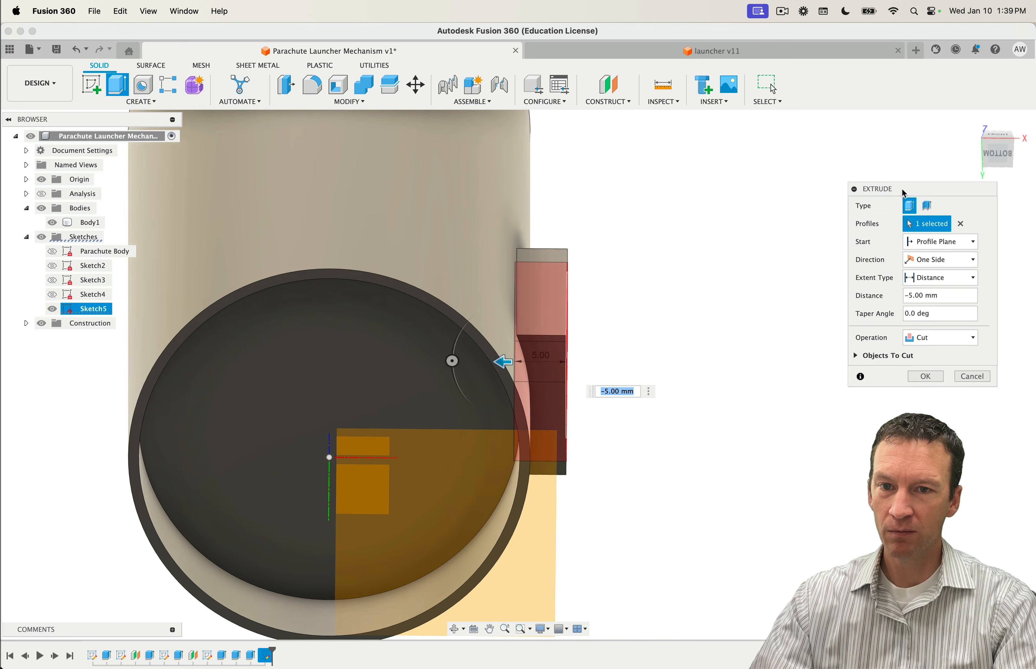
pyautogui.click(1002, 157)
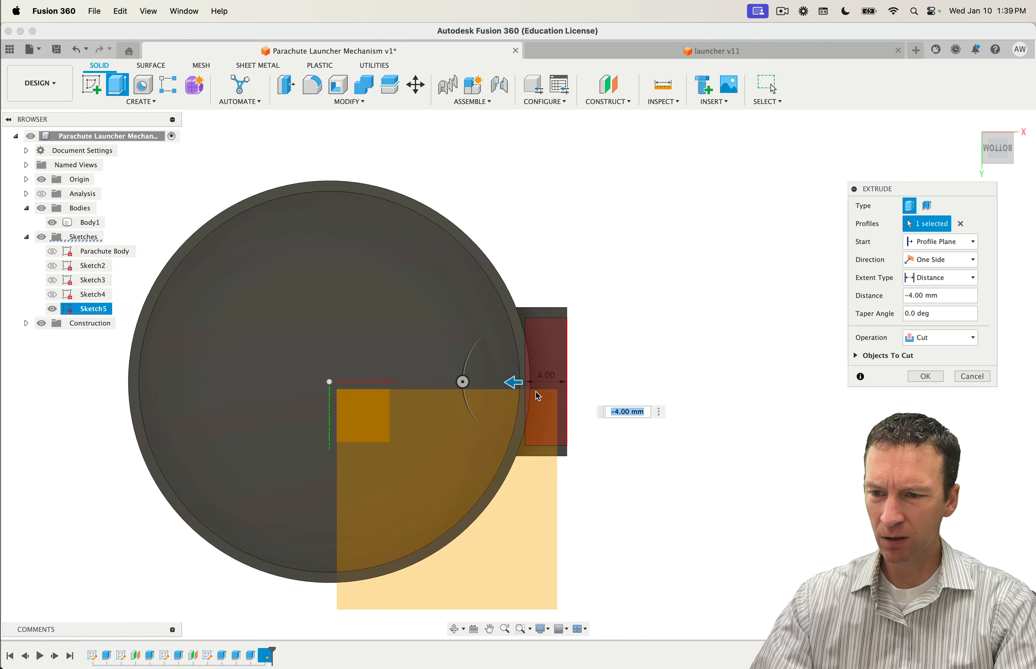
pyautogui.scroll(10, 514, 394)
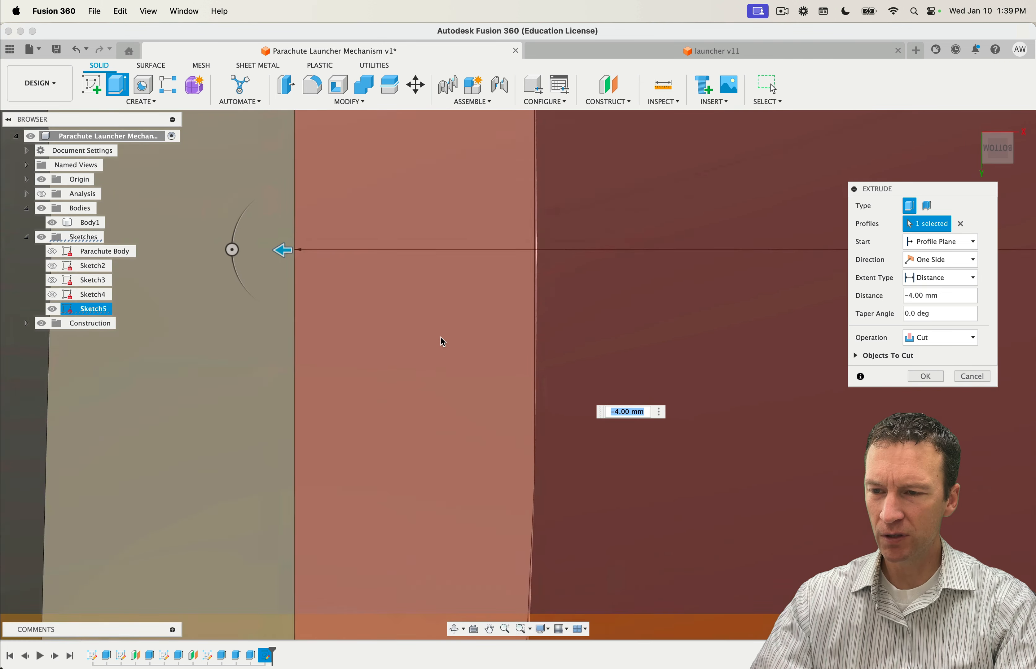
pyautogui.scroll(-6, 441, 340)
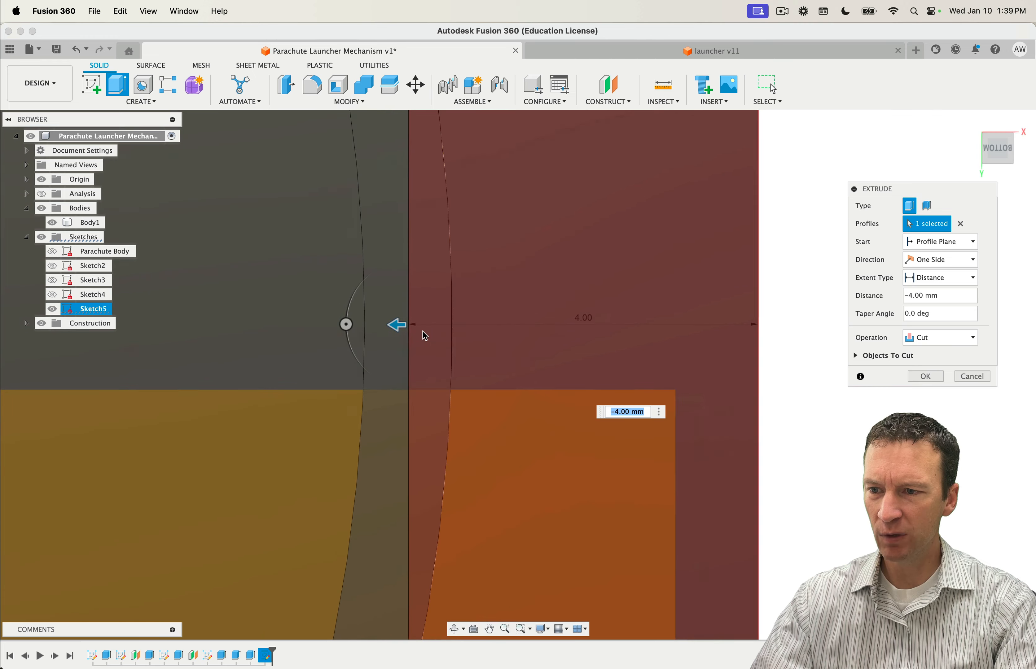
pyautogui.scroll(-10, 425, 336)
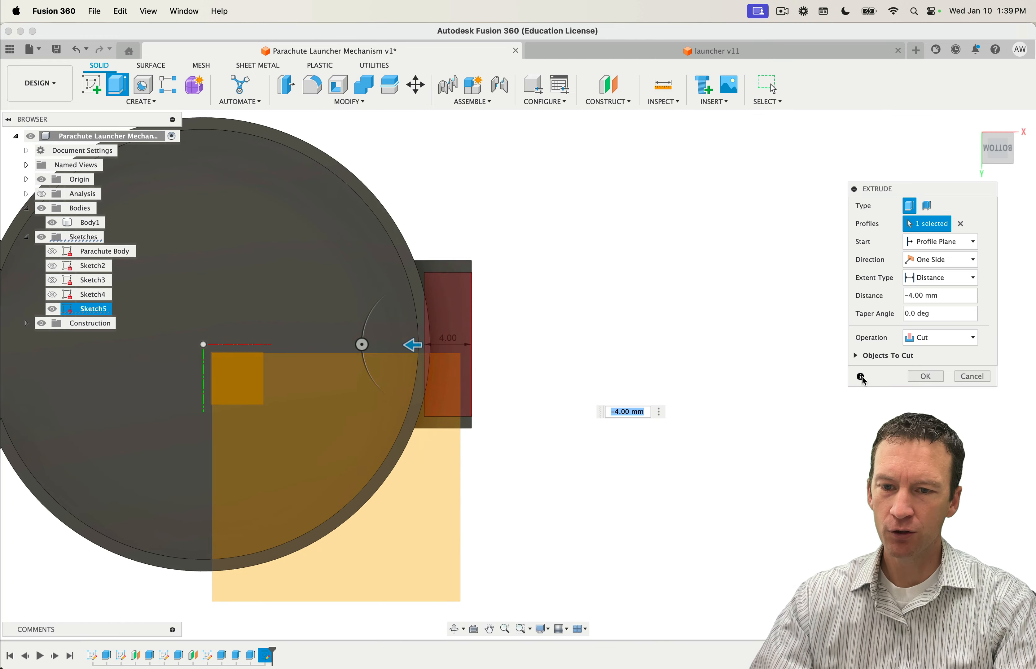
pyautogui.click(922, 376)
# Step: Fillet the curved edge where the block's upper face meets the tube with an 8 mm radius
pyautogui.keyDown('shift'); pyautogui.moveTo(705, 413); pyautogui.dragTo(666, 381, button='middle'); pyautogui.keyUp('shift')
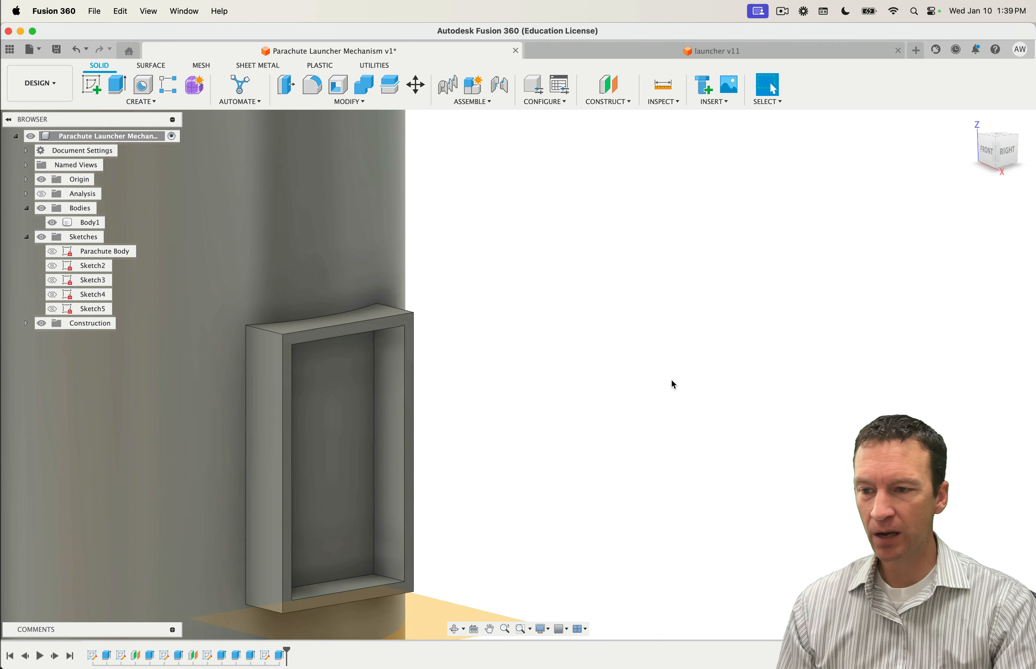
pyautogui.keyDown('shift'); pyautogui.moveTo(546, 432); pyautogui.dragTo(450, 289, button='middle'); pyautogui.keyUp('shift')
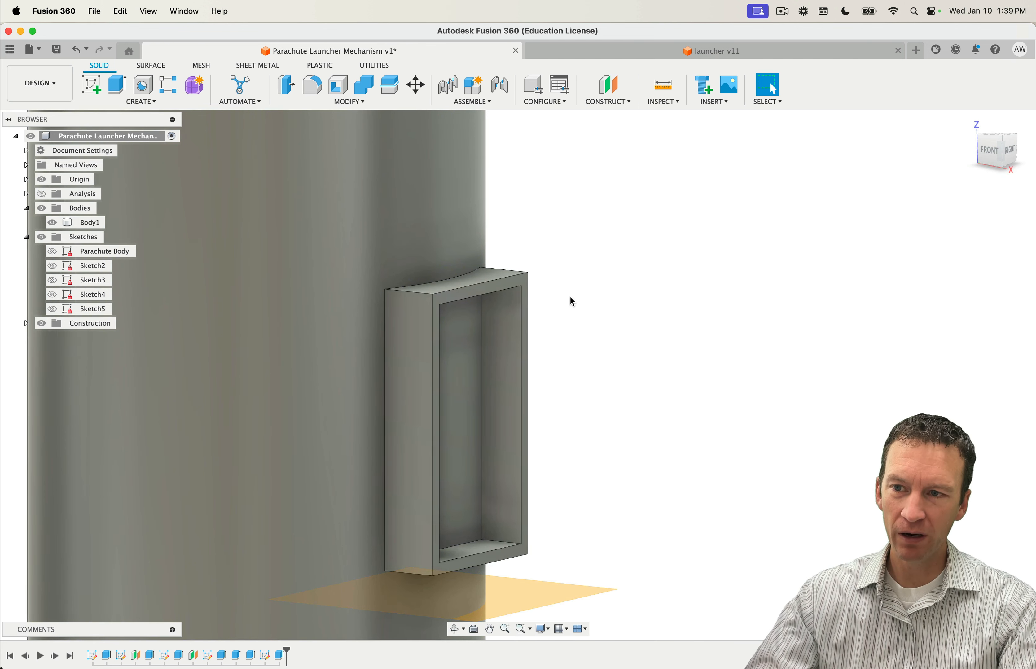
pyautogui.moveTo(633, 263); pyautogui.dragTo(643, 340, button='middle')
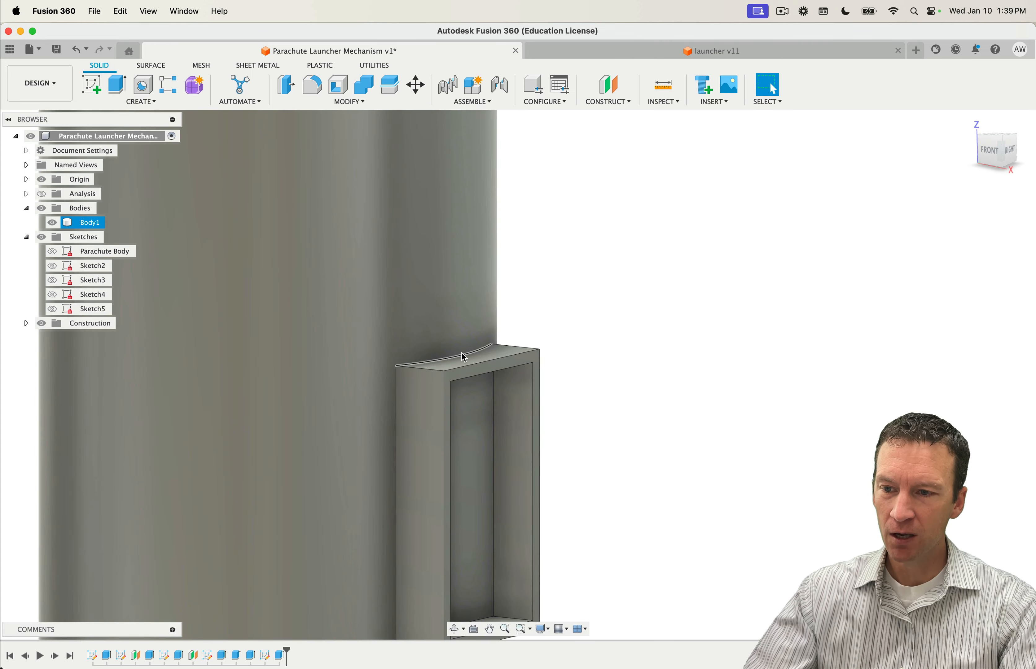
pyautogui.click(463, 358)
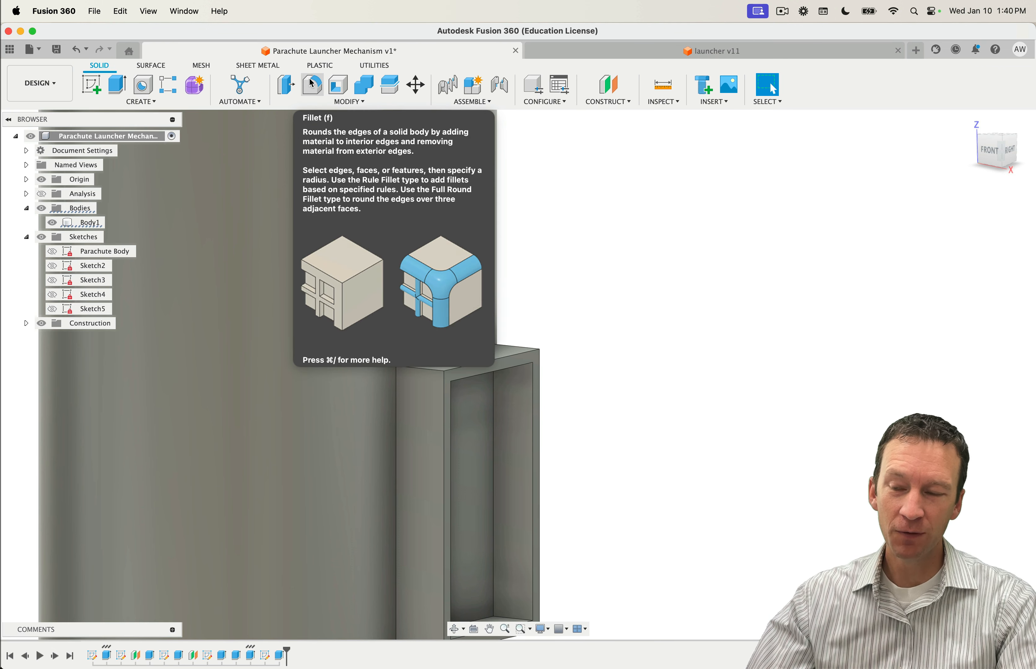
pyautogui.click(312, 84)
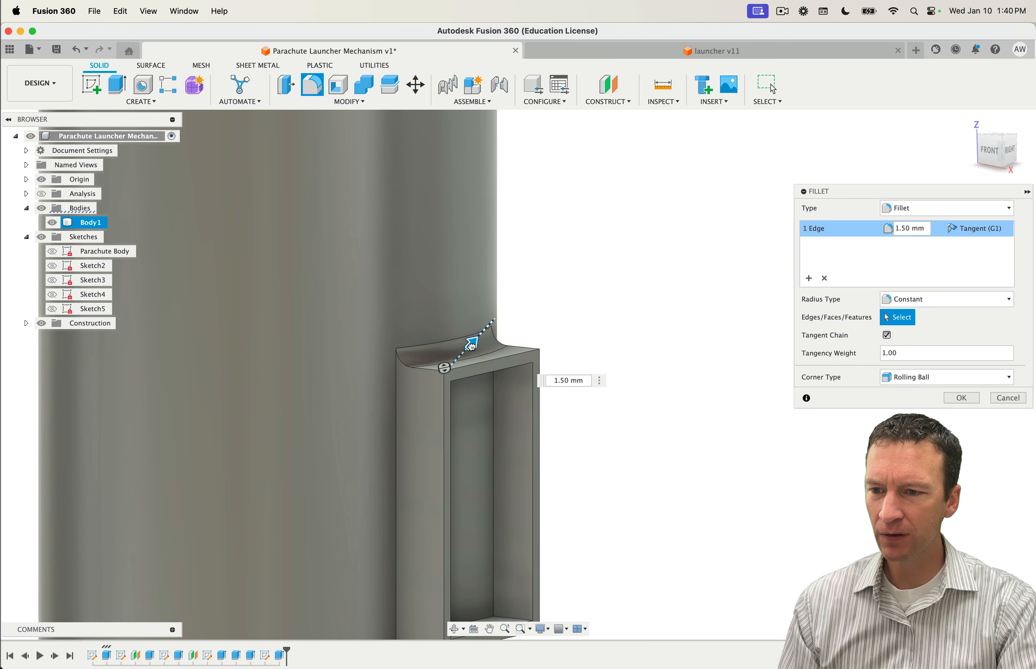
pyautogui.moveTo(487, 336)
pyautogui.mouseDown()
pyautogui.moveTo(499, 311)
pyautogui.moveTo(486, 329)
pyautogui.moveTo(495, 328)
pyautogui.mouseUp()
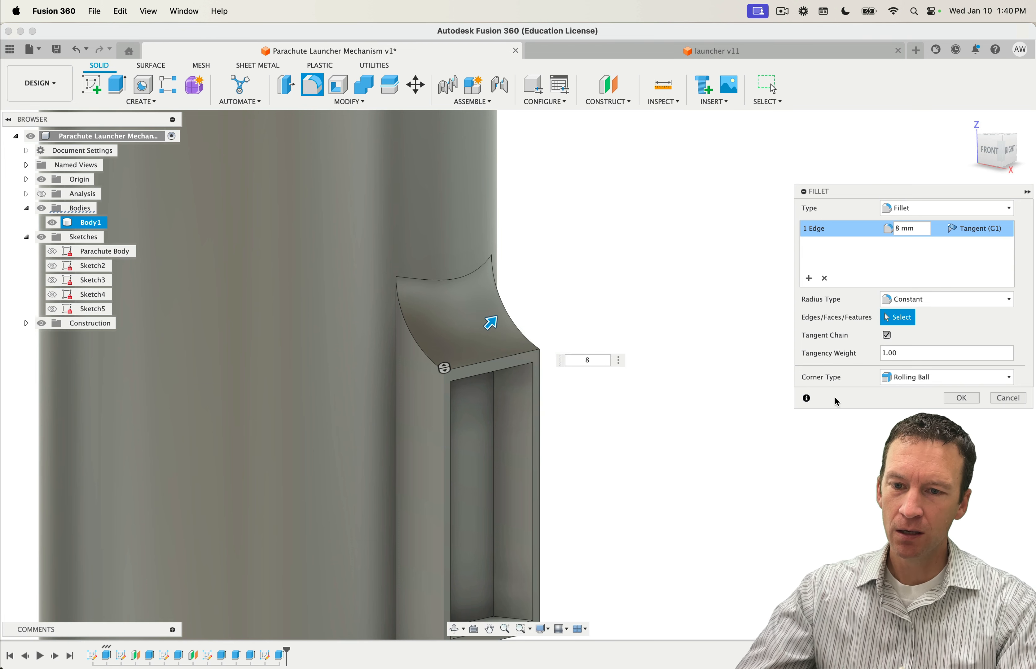
pyautogui.click(960, 398)
# Step: Fillet the two vertical edges where the block's sides meet the tube with a 4.5 mm radius
pyautogui.keyDown('shift'); pyautogui.moveTo(696, 451); pyautogui.dragTo(589, 434, button='middle'); pyautogui.keyUp('shift')
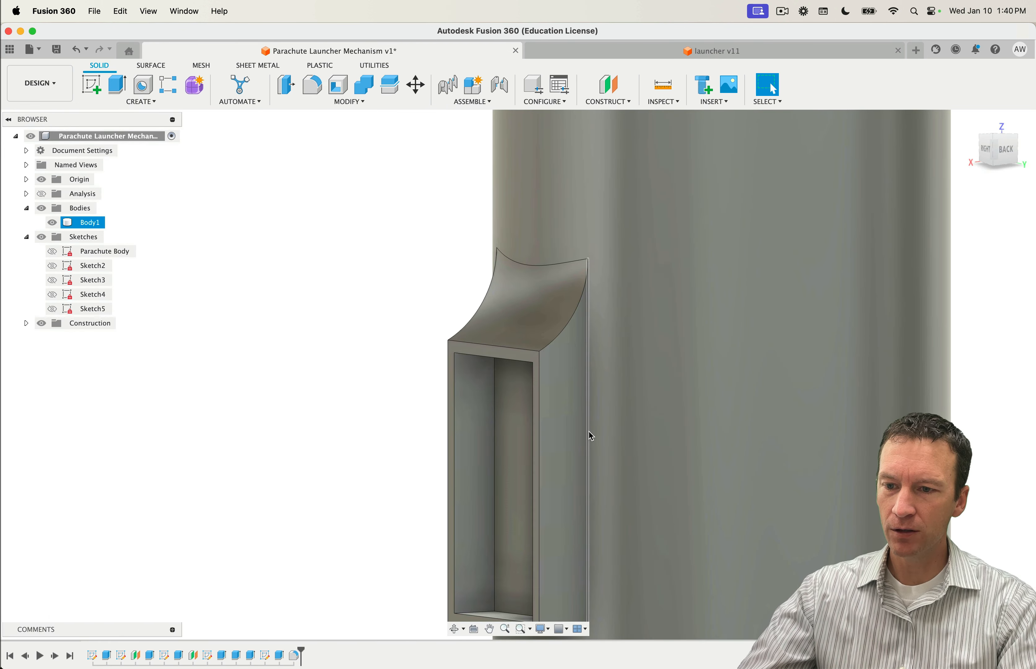
pyautogui.click(589, 432)
pyautogui.keyDown('shift'); pyautogui.moveTo(348, 369); pyautogui.dragTo(436, 366, button='middle'); pyautogui.keyUp('shift')
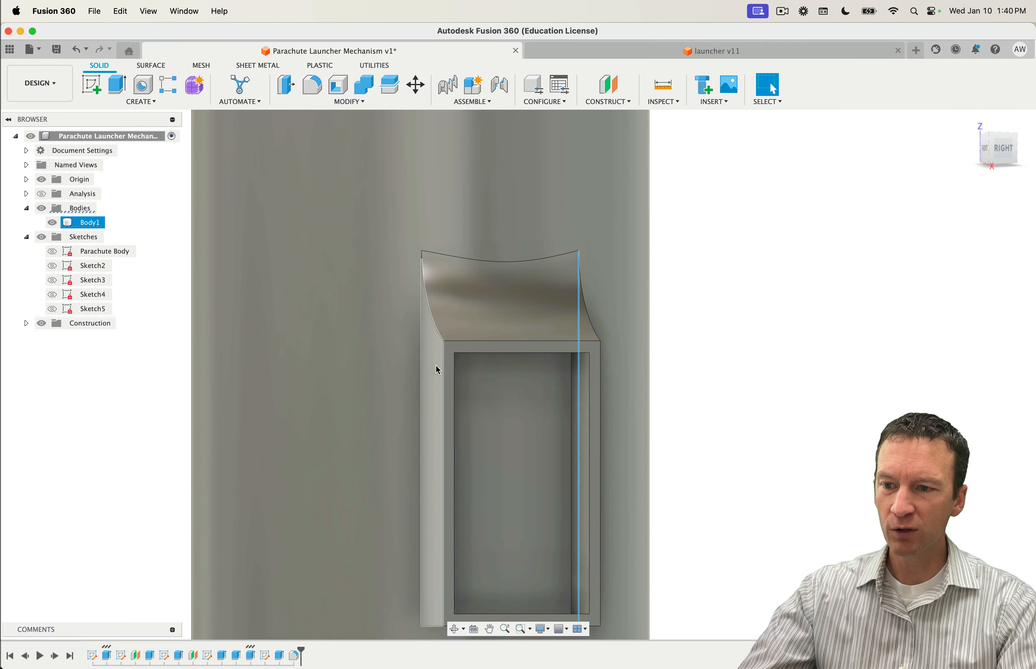
pyautogui.keyDown('shift'); pyautogui.click(419, 370); pyautogui.keyUp('shift')
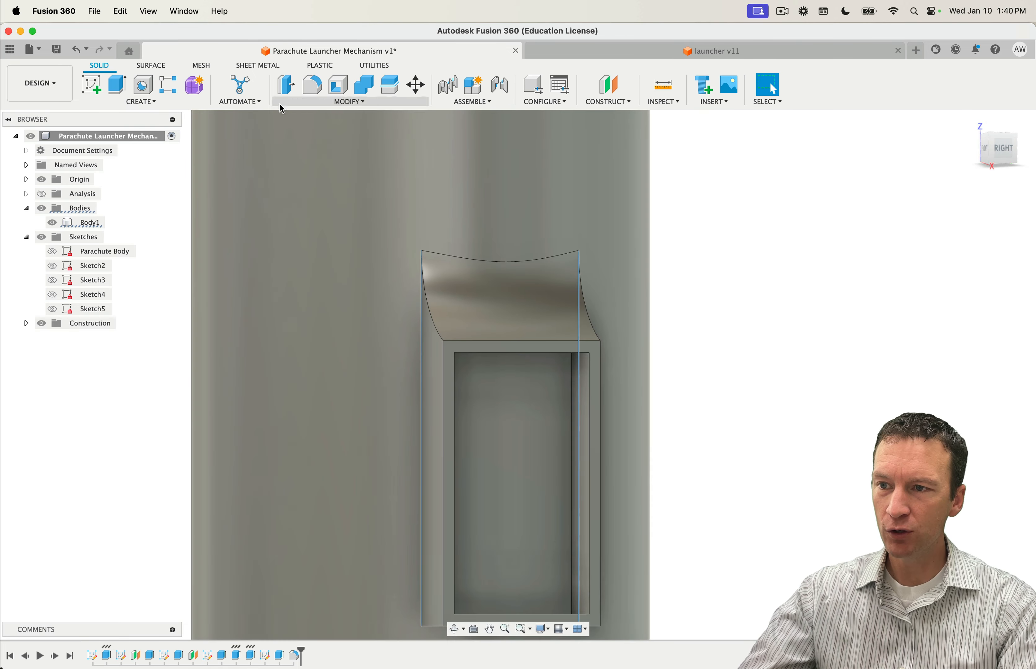
pyautogui.click(312, 85)
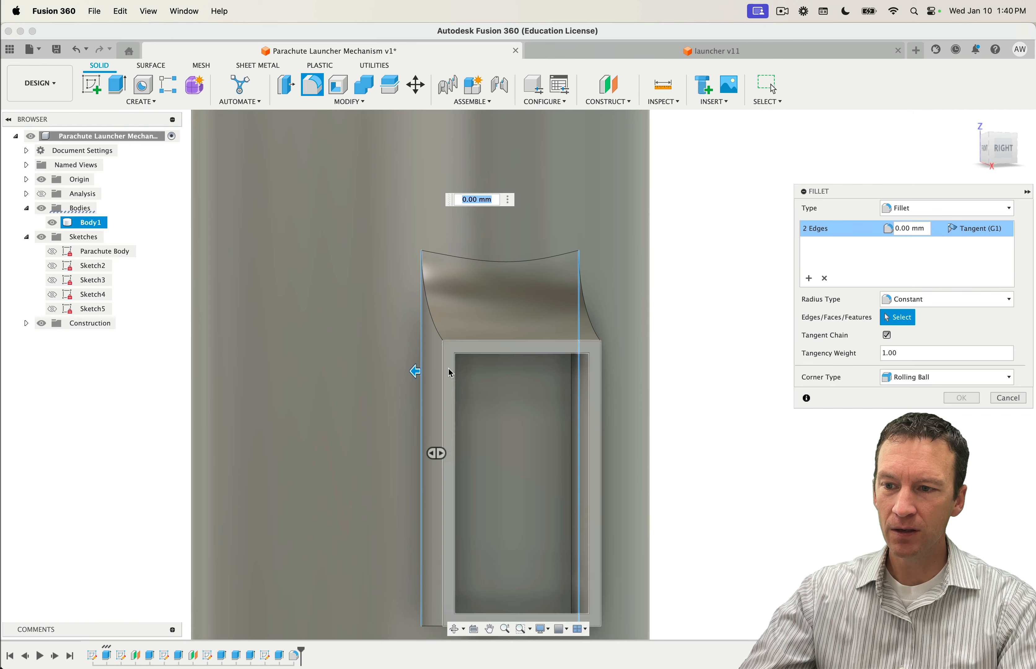
pyautogui.moveTo(416, 370)
pyautogui.mouseDown()
pyautogui.moveTo(389, 369)
pyautogui.moveTo(418, 373)
pyautogui.moveTo(407, 371)
pyautogui.mouseUp()
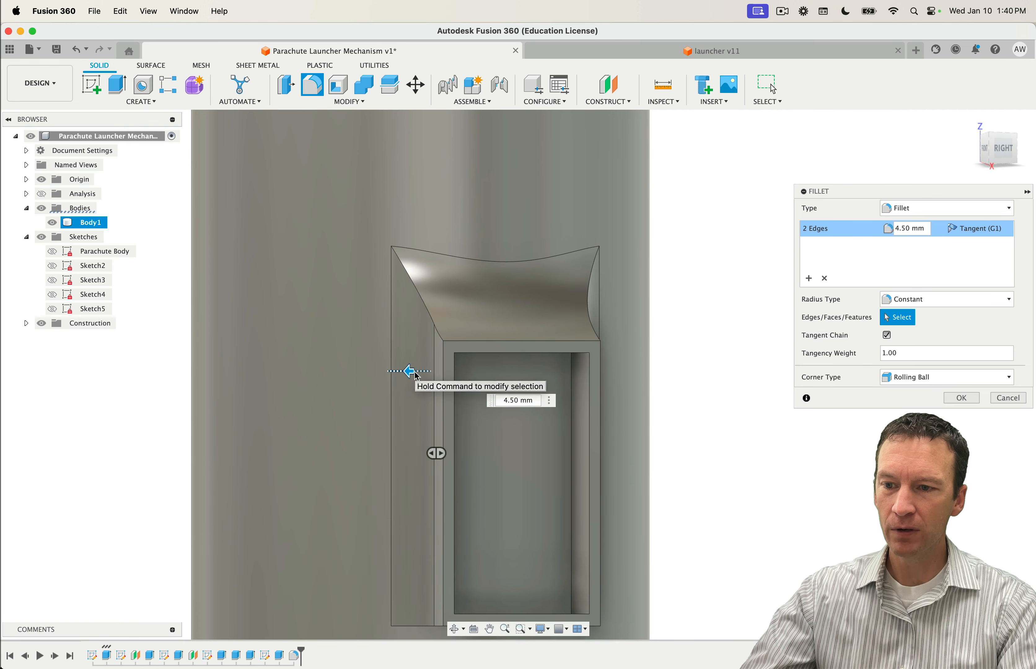
pyautogui.click(959, 397)
# Step: Fillet the curved edge where the block's lower face meets the tube with a 3 mm radius
pyautogui.keyDown('shift'); pyautogui.moveTo(782, 445); pyautogui.dragTo(625, 437, button='middle'); pyautogui.keyUp('shift')
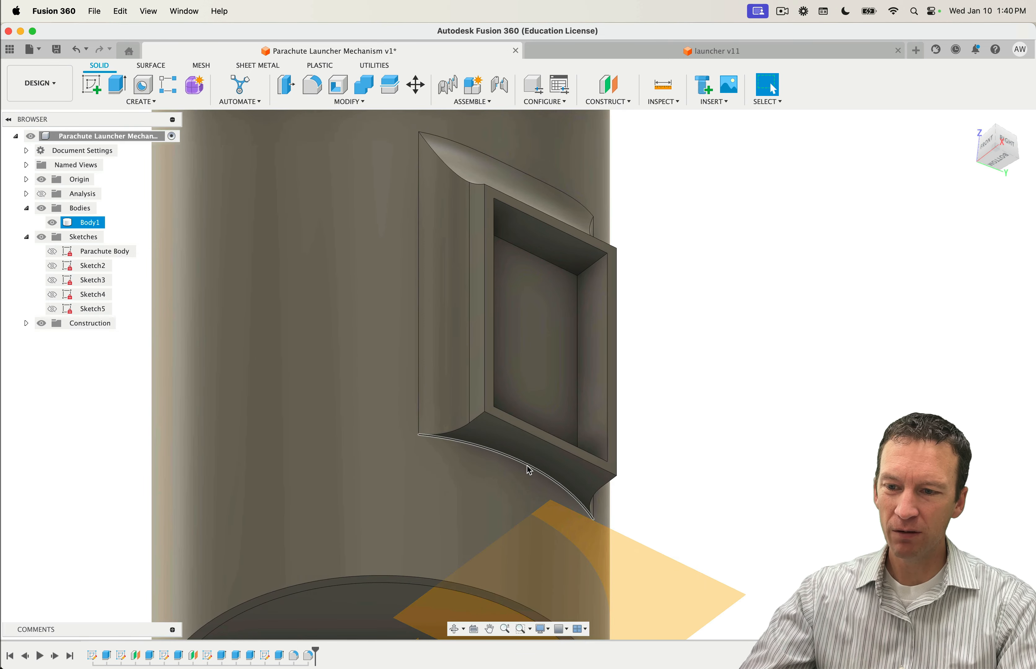
pyautogui.click(527, 465)
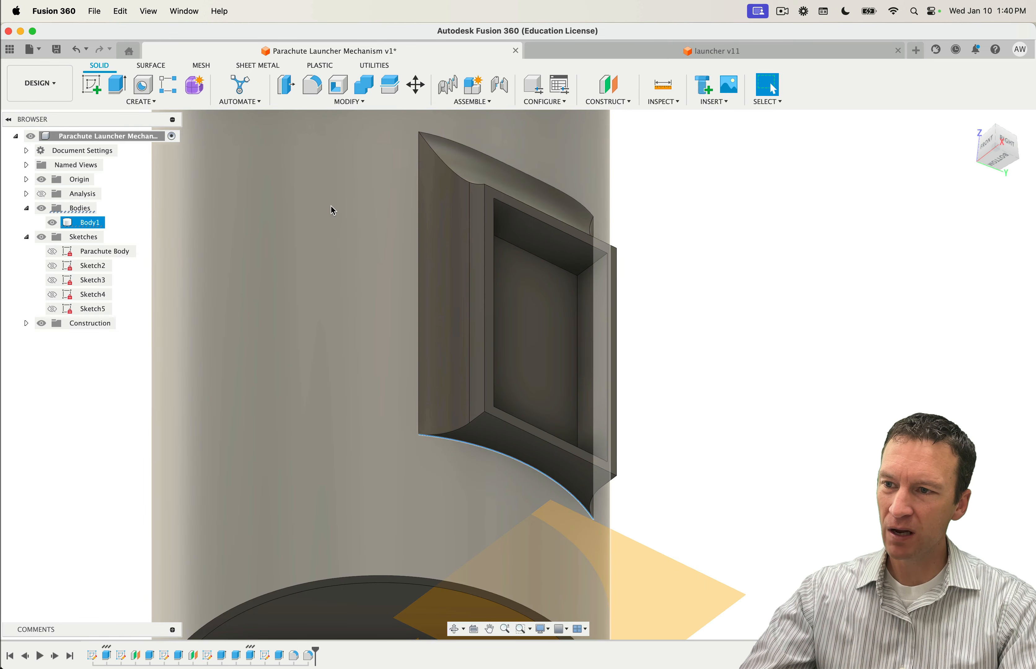
pyautogui.click(309, 87)
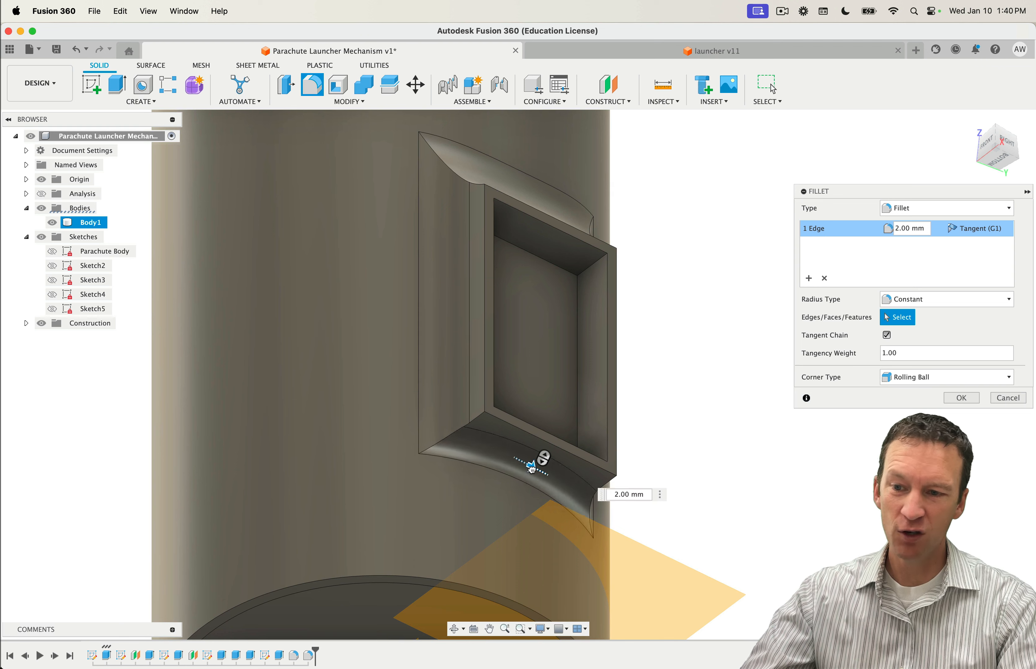
pyautogui.moveTo(534, 471); pyautogui.dragTo(532, 470)
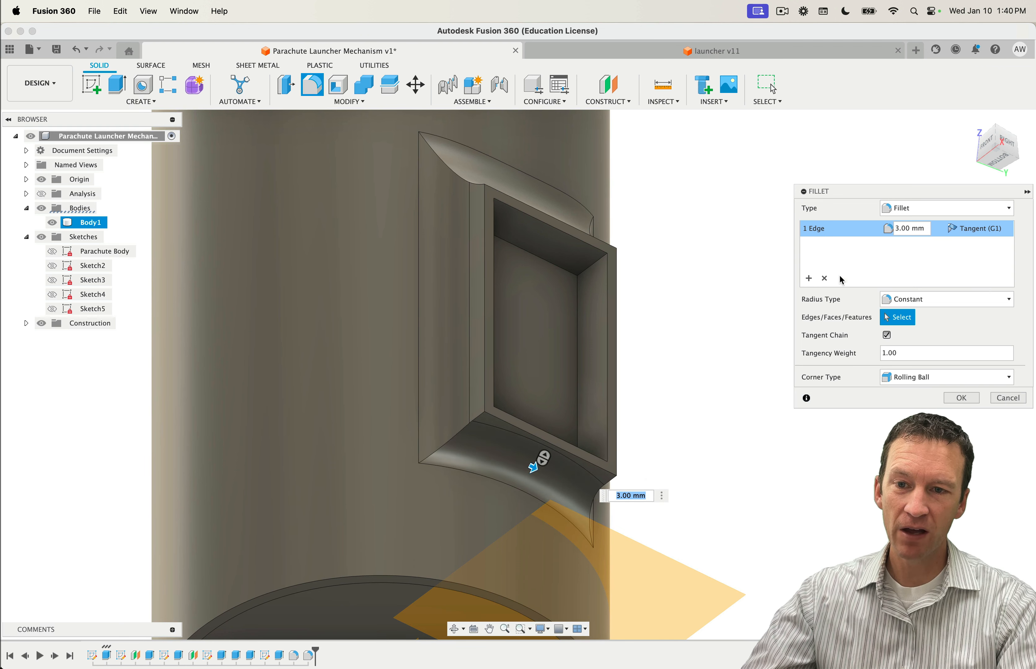
pyautogui.click(961, 398)
pyautogui.keyDown('shift'); pyautogui.moveTo(763, 430); pyautogui.dragTo(724, 448, button='middle'); pyautogui.keyUp('shift')
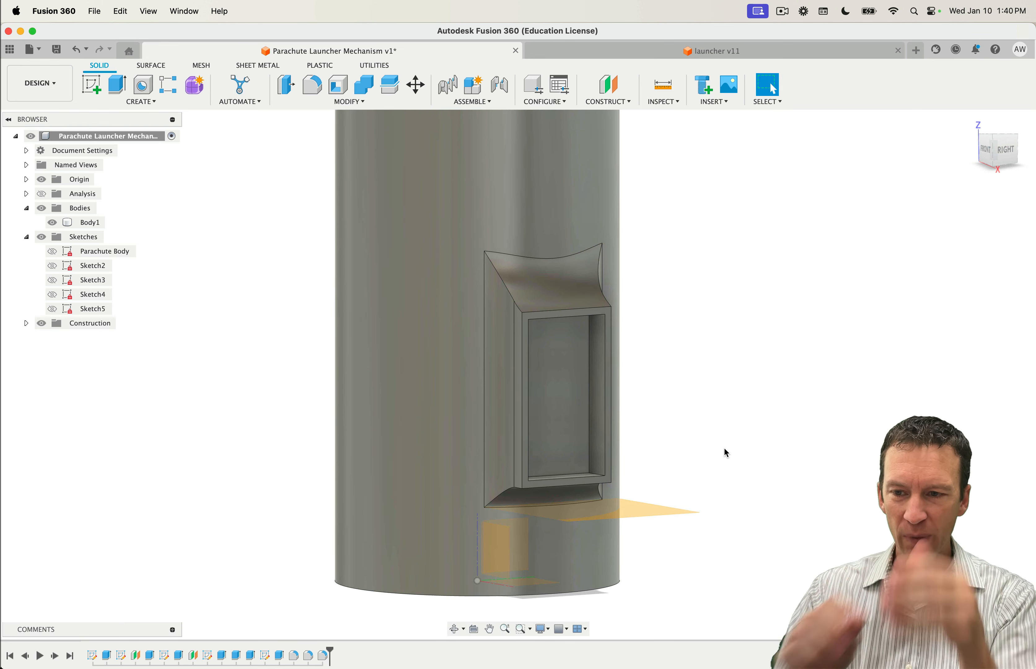
# Step: Start a sketch on the floor of the rectangular pocket in the block
pyautogui.keyDown('shift'); pyautogui.moveTo(723, 451); pyautogui.dragTo(659, 416, button='middle'); pyautogui.keyUp('shift')
pyautogui.click(533, 383)
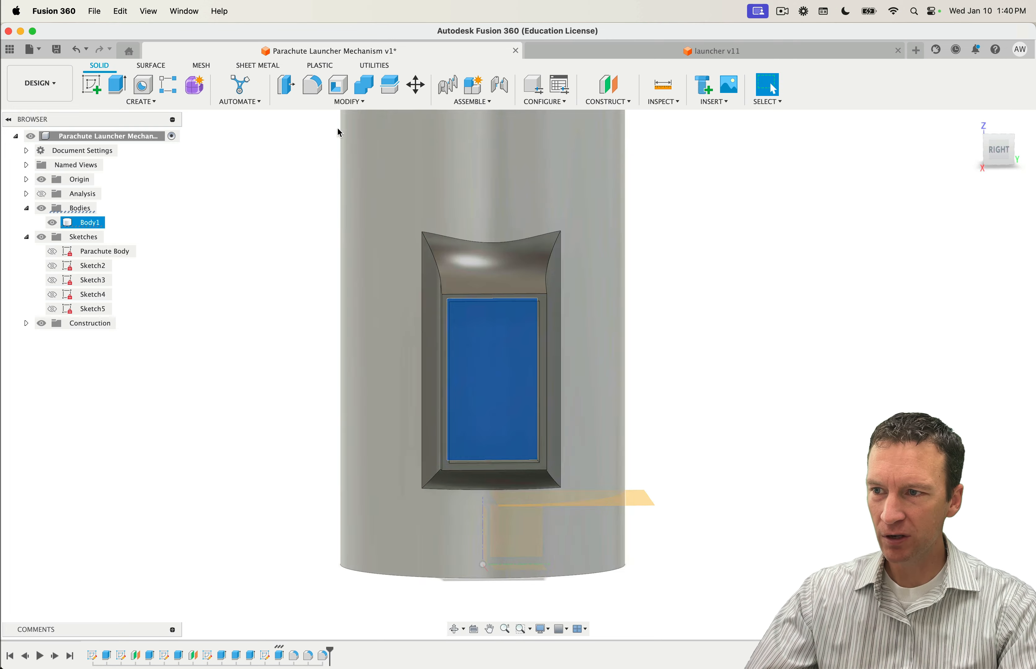
pyautogui.click(92, 85)
pyautogui.click(498, 382)
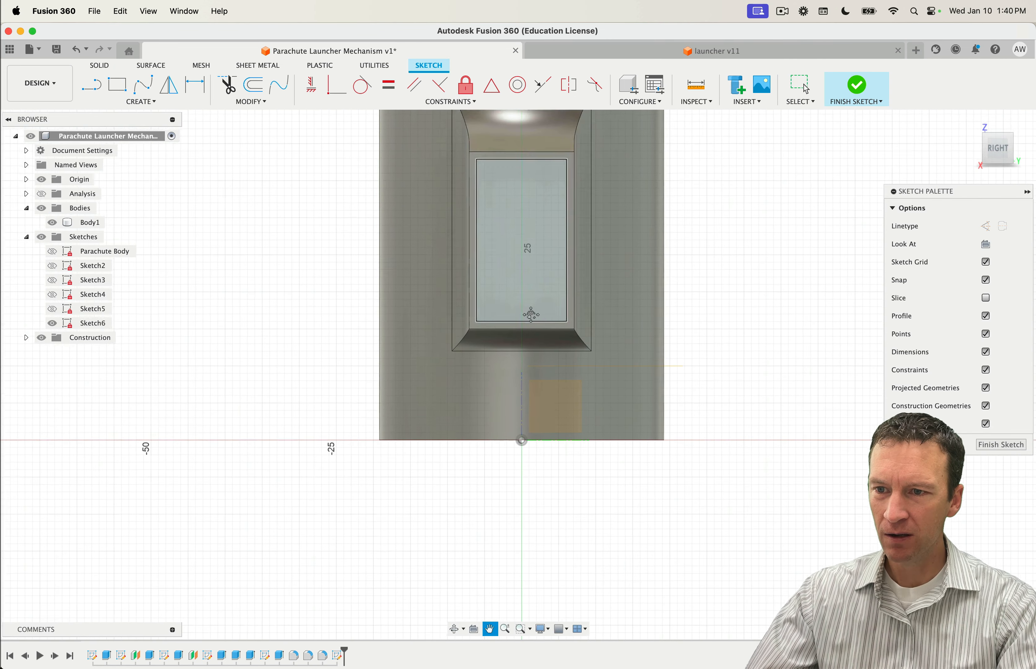
pyautogui.click(117, 85)
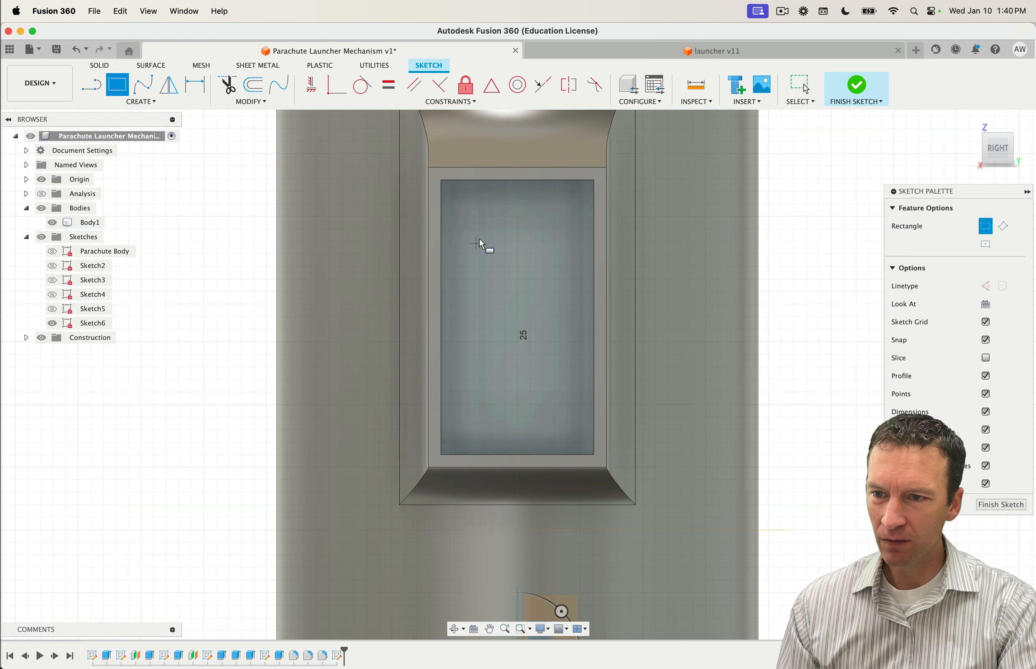
pyautogui.click(127, 102)
pyautogui.moveTo(152, 129)
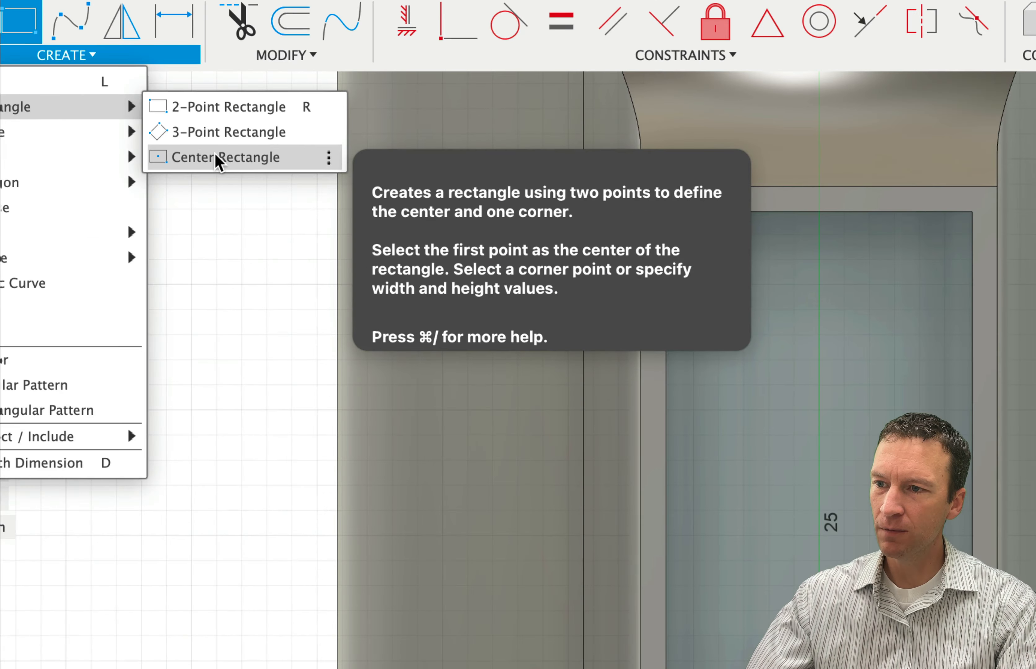
pyautogui.click(217, 152)
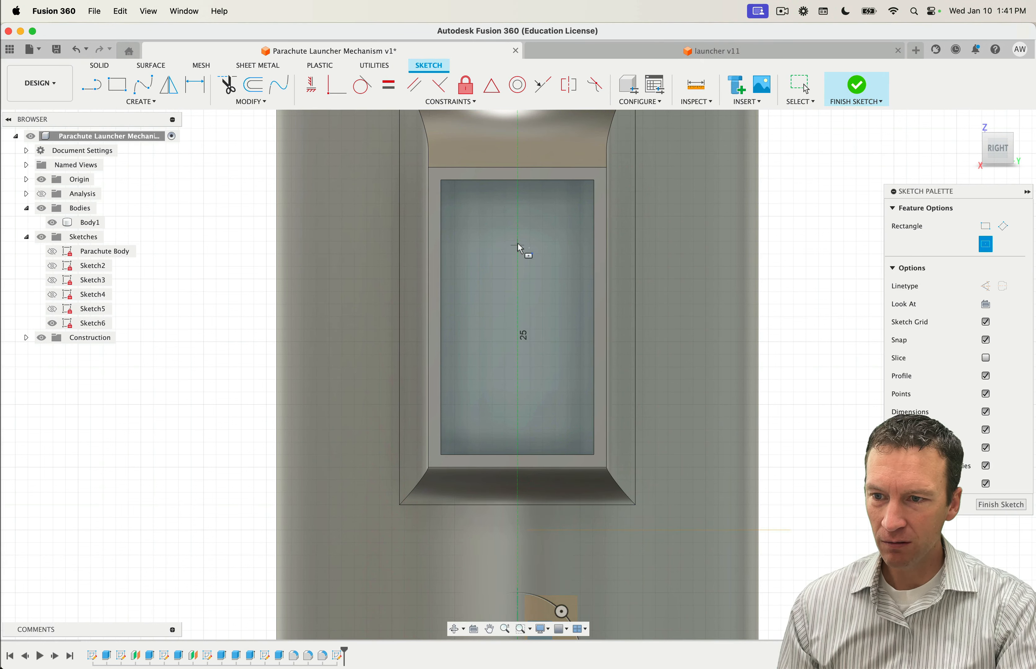
pyautogui.click(517, 222)
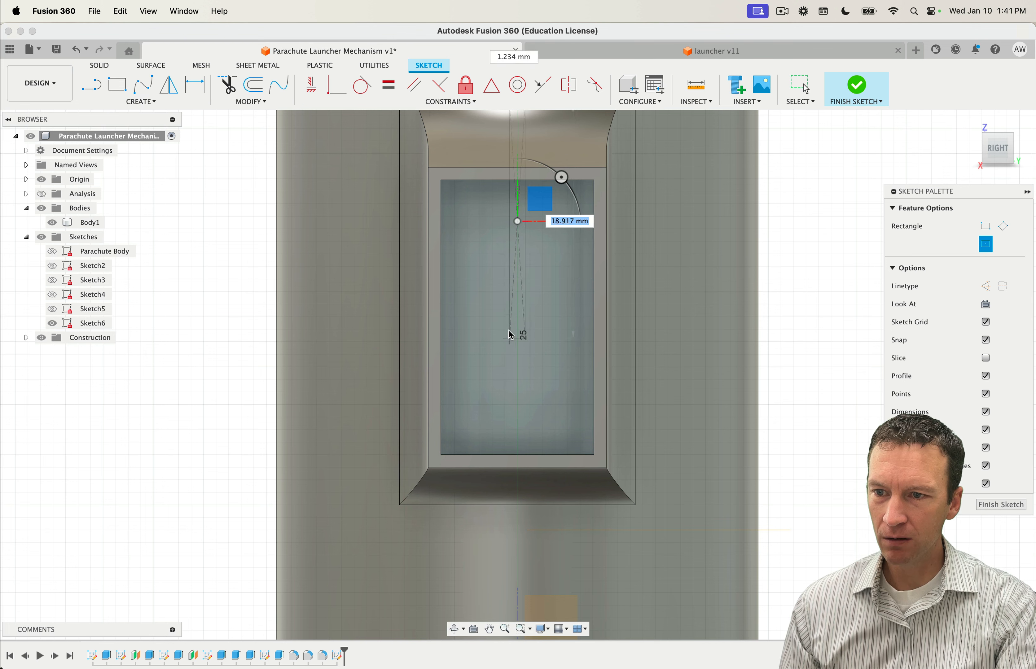
pyautogui.press('Escape')
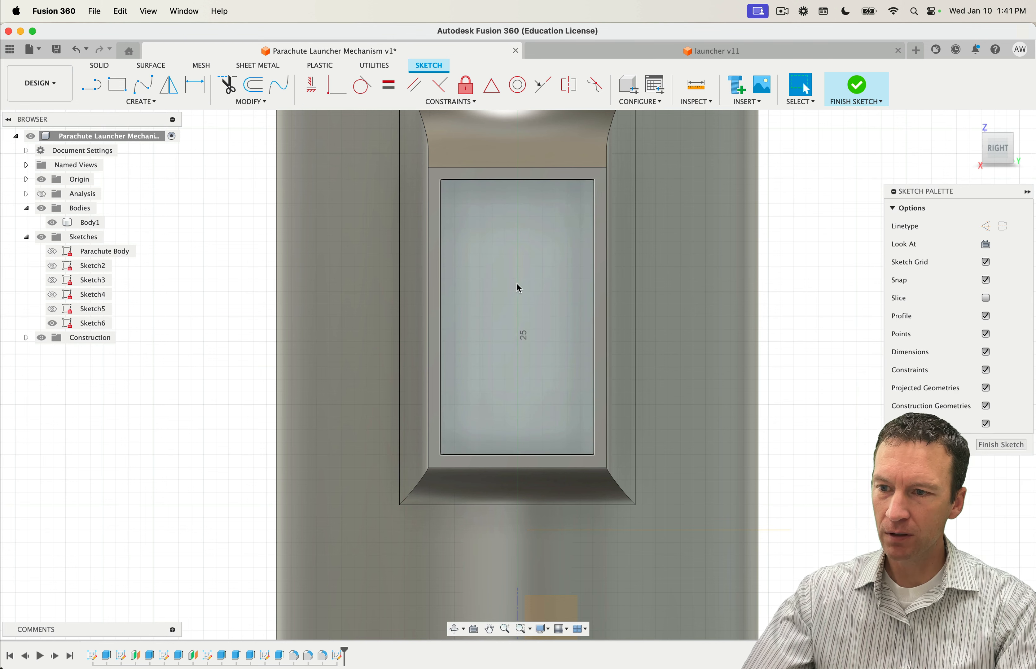
# Step: Sketch a narrow upright center rectangle about 1.5 mm wide and 13 mm tall on the pocket's vertical centerline, and finish the sketch
pyautogui.click(141, 102)
pyautogui.moveTo(177, 130)
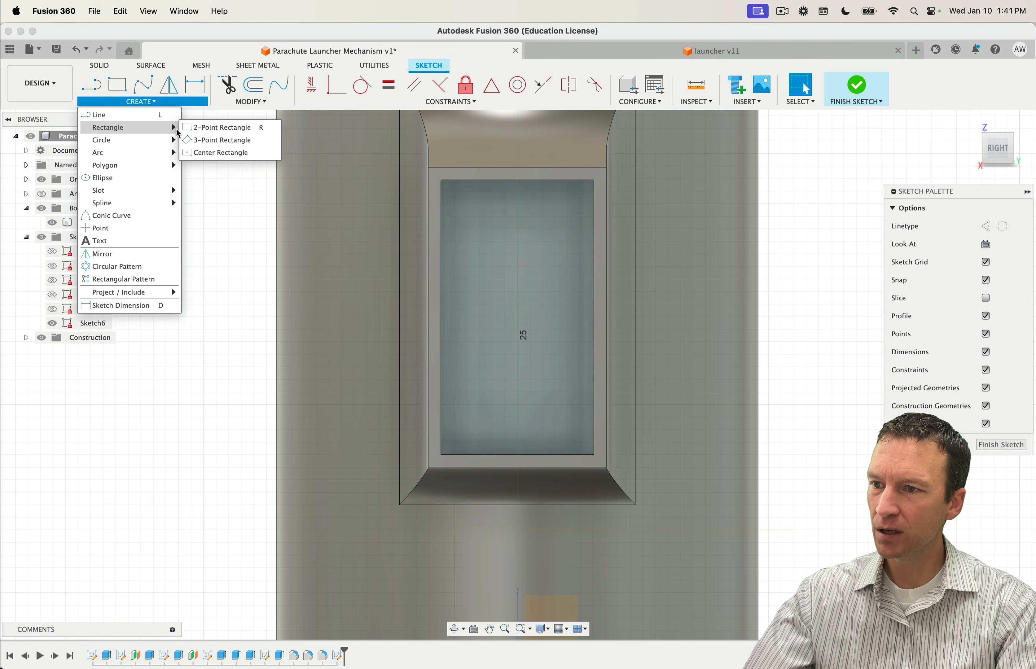
pyautogui.click(227, 152)
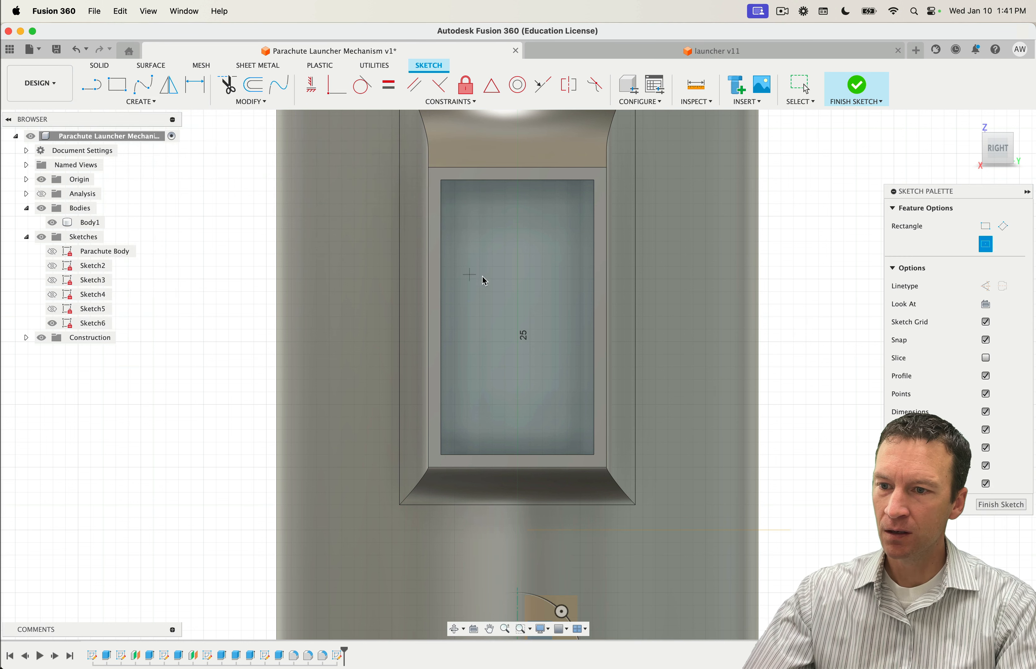
pyautogui.click(517, 291)
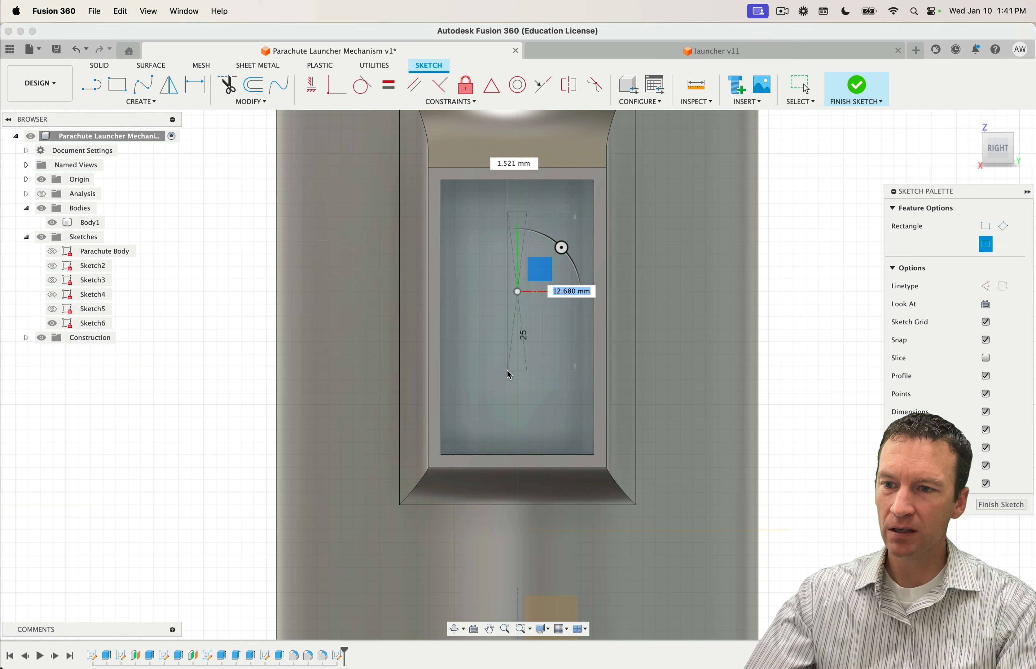
pyautogui.click(509, 374)
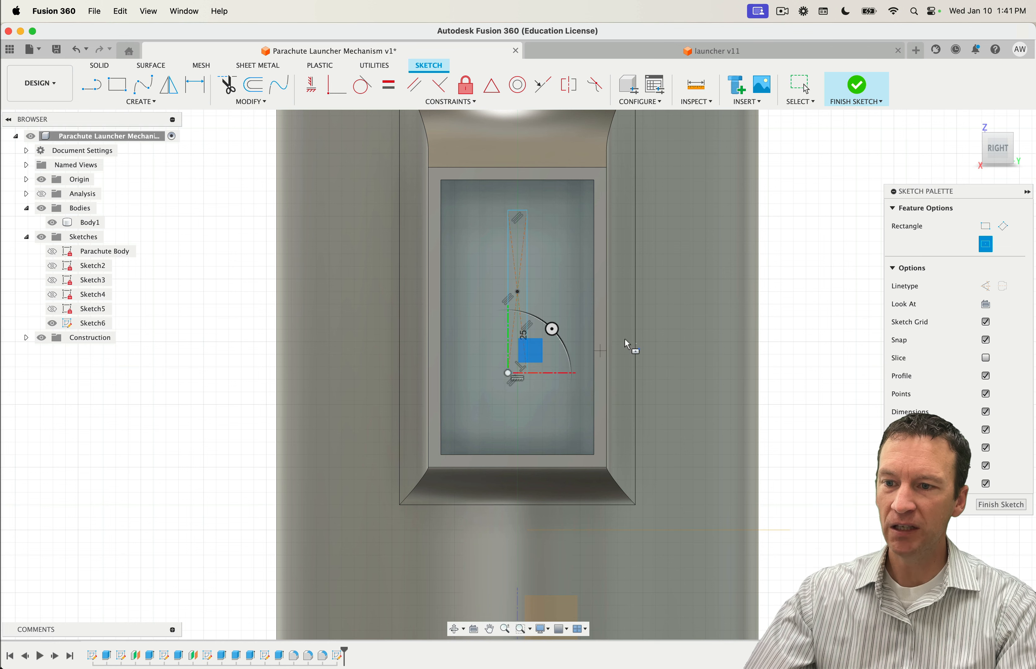
pyautogui.click(850, 91)
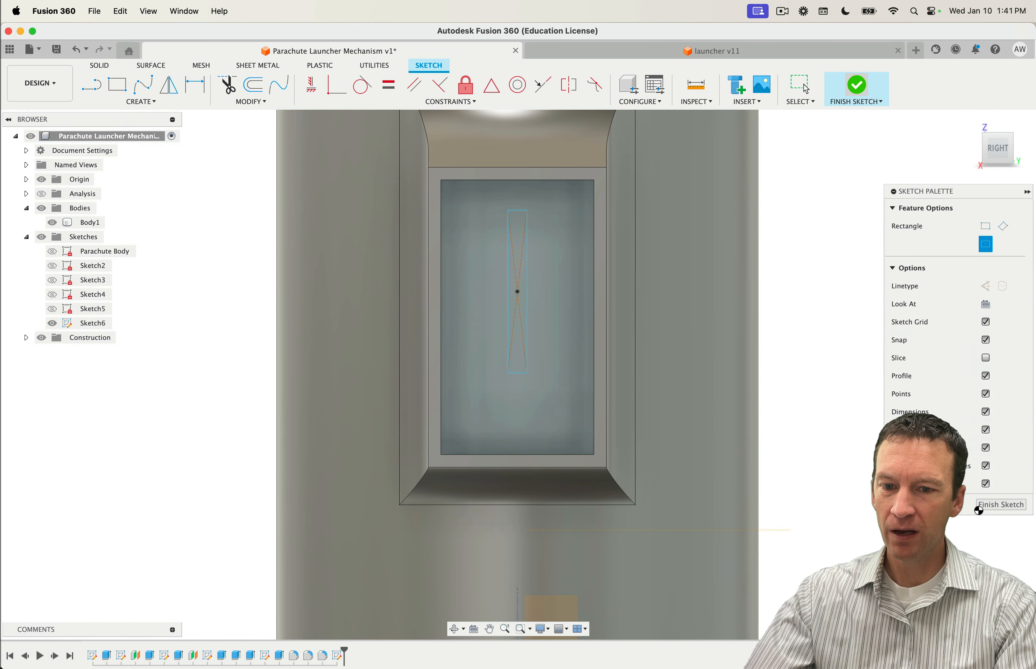
pyautogui.keyDown('shift'); pyautogui.moveTo(705, 412); pyautogui.dragTo(769, 439, button='middle'); pyautogui.keyUp('shift')
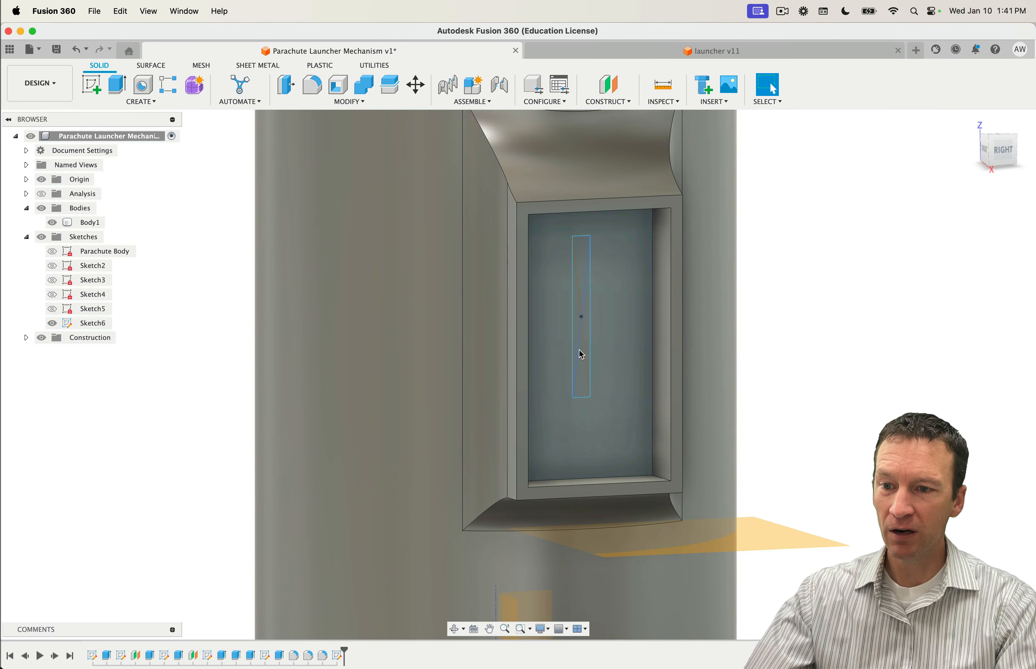
pyautogui.click(583, 370)
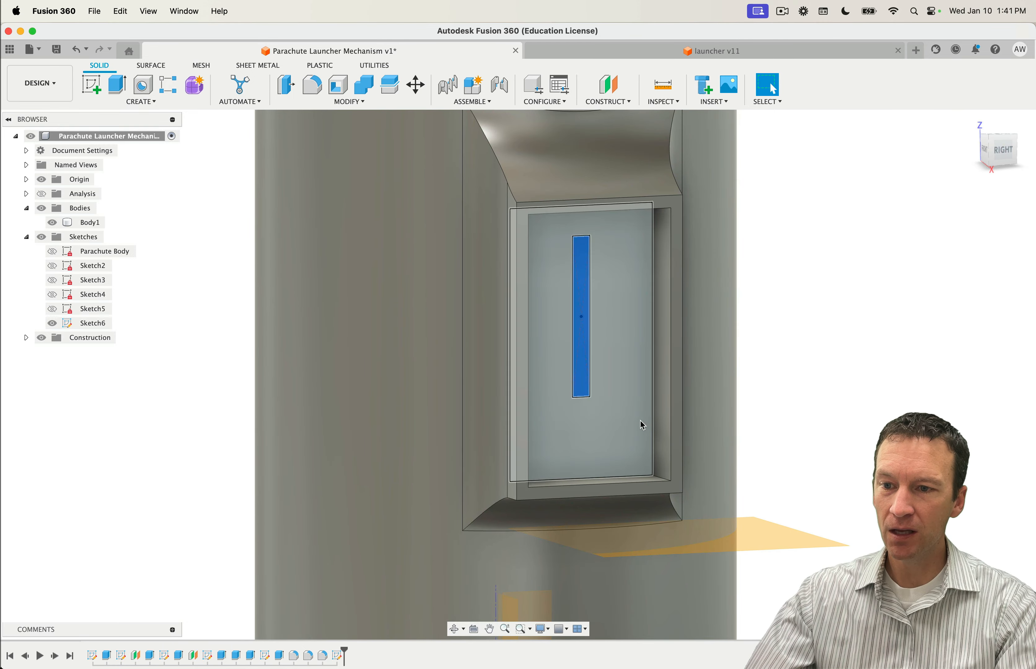
pyautogui.keyDown('shift'); pyautogui.moveTo(642, 422); pyautogui.dragTo(689, 414, button='middle'); pyautogui.keyUp('shift')
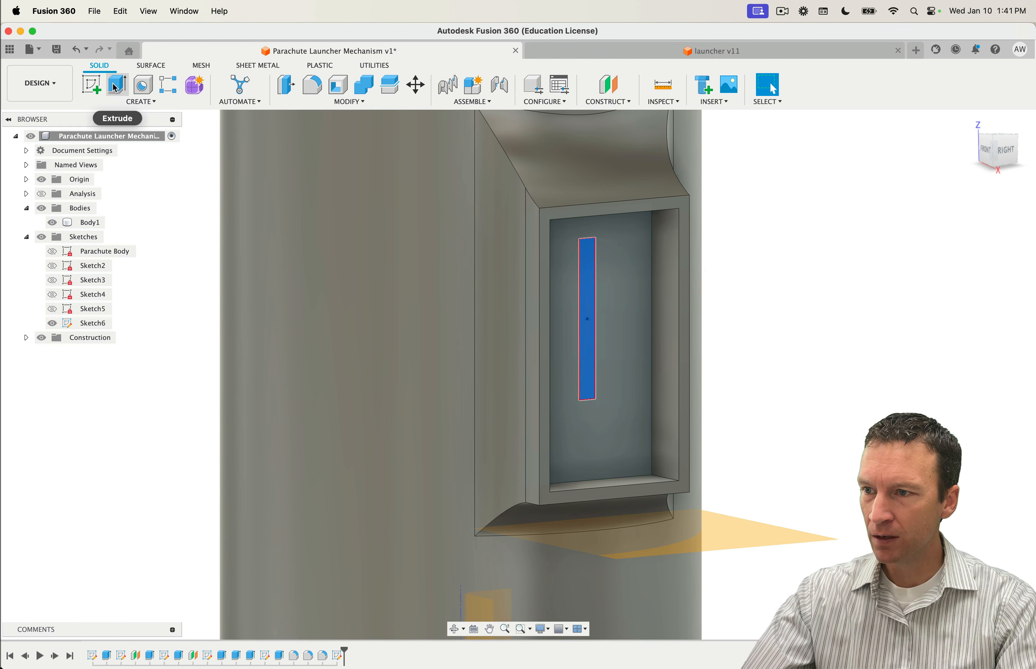
pyautogui.click(117, 84)
pyautogui.click(594, 315)
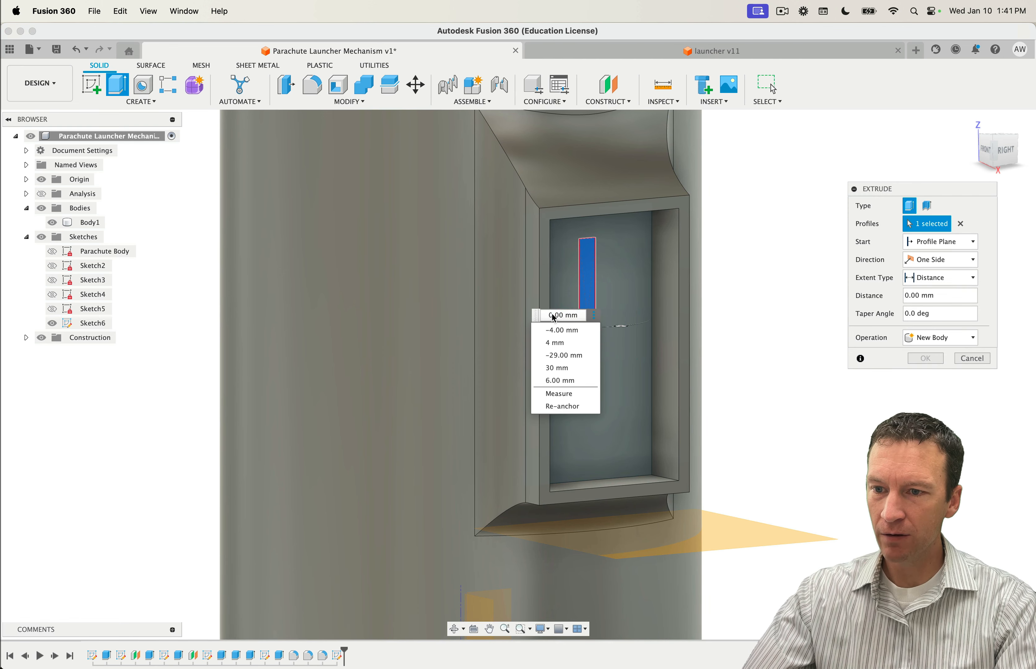
pyautogui.click(487, 298)
pyautogui.click(594, 327)
pyautogui.click(594, 339)
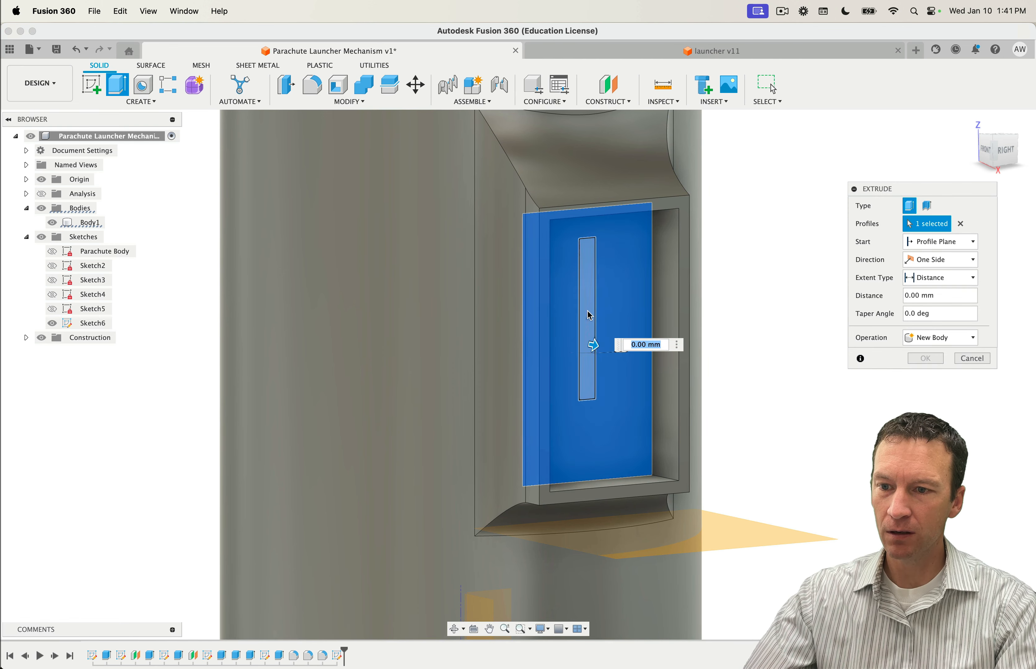
pyautogui.moveTo(594, 345); pyautogui.dragTo(562, 340)
pyautogui.press('Escape')
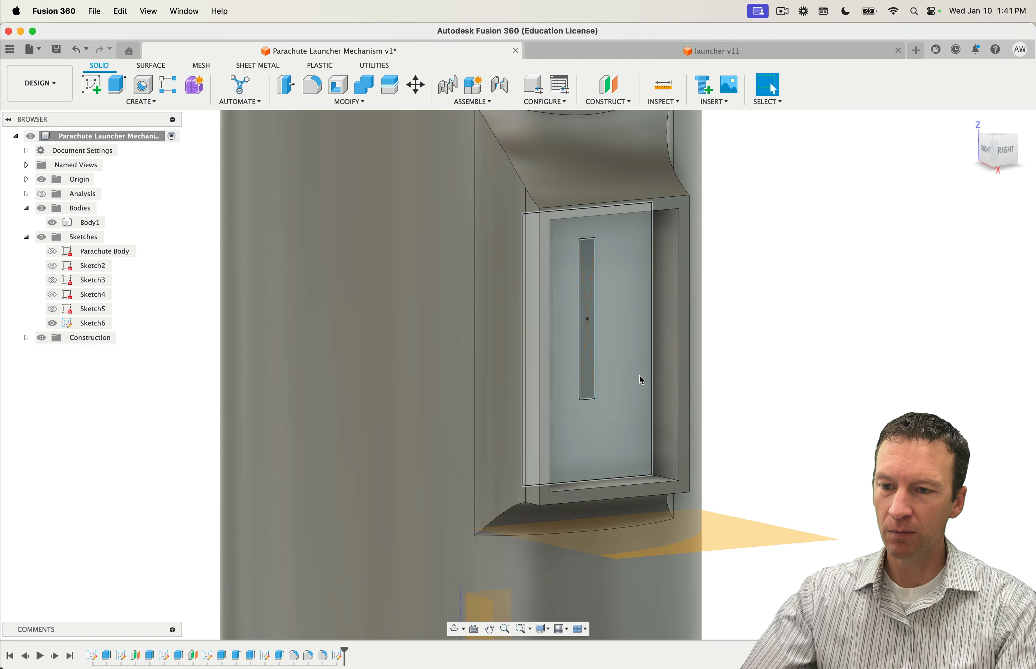
# Step: Extrude the narrow rectangle 5 mm inward as a cut through the tube wall, checking the slot from inside the tube
pyautogui.click(593, 376)
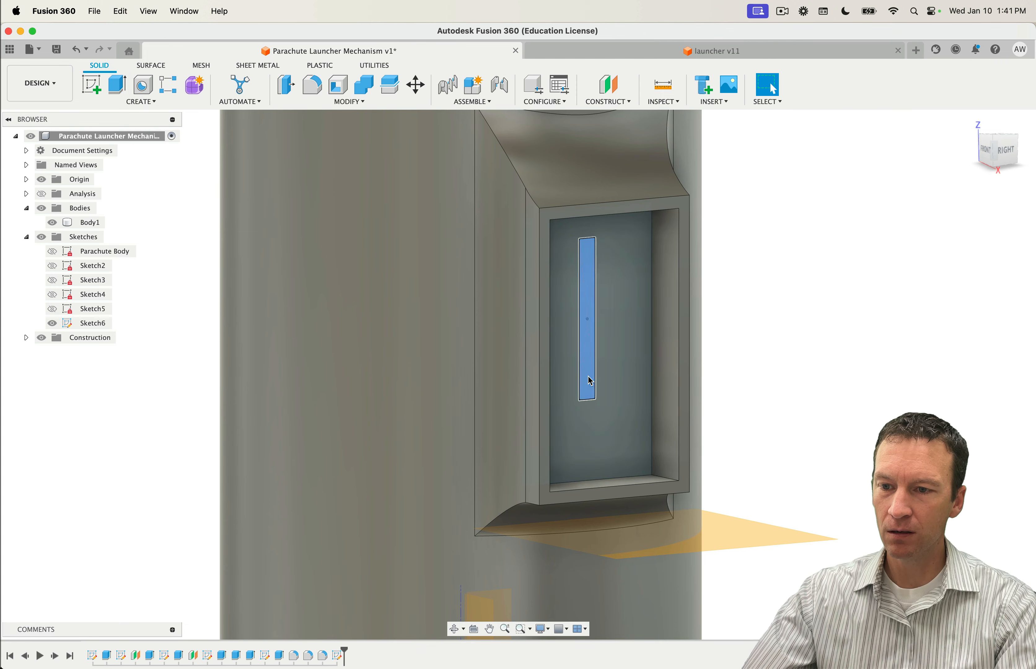
pyautogui.scroll(4, 590, 343)
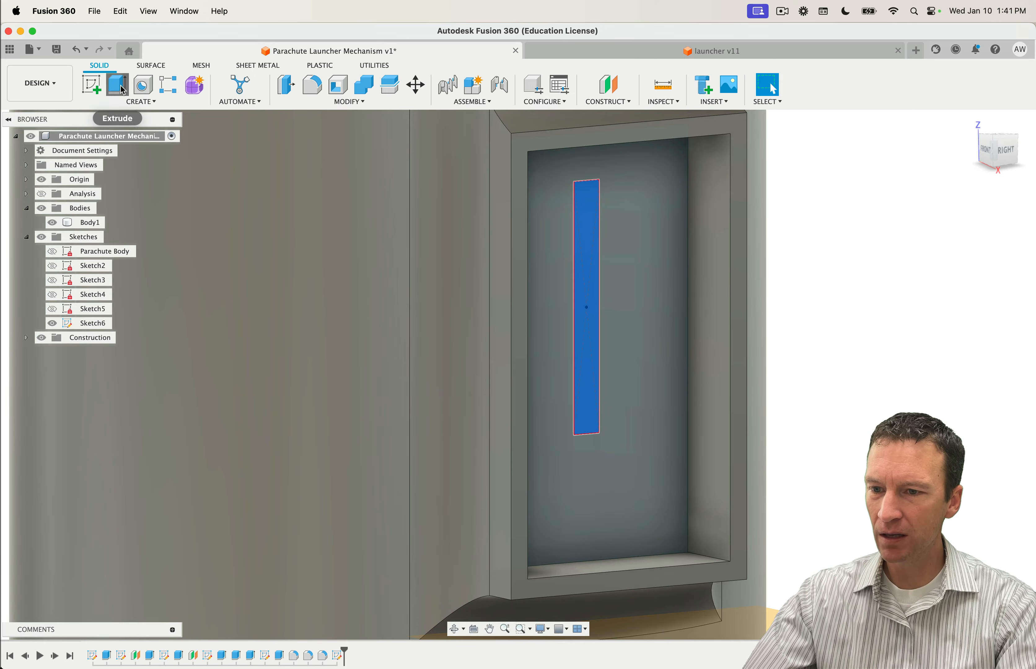
pyautogui.click(123, 90)
pyautogui.moveTo(592, 307); pyautogui.dragTo(527, 296)
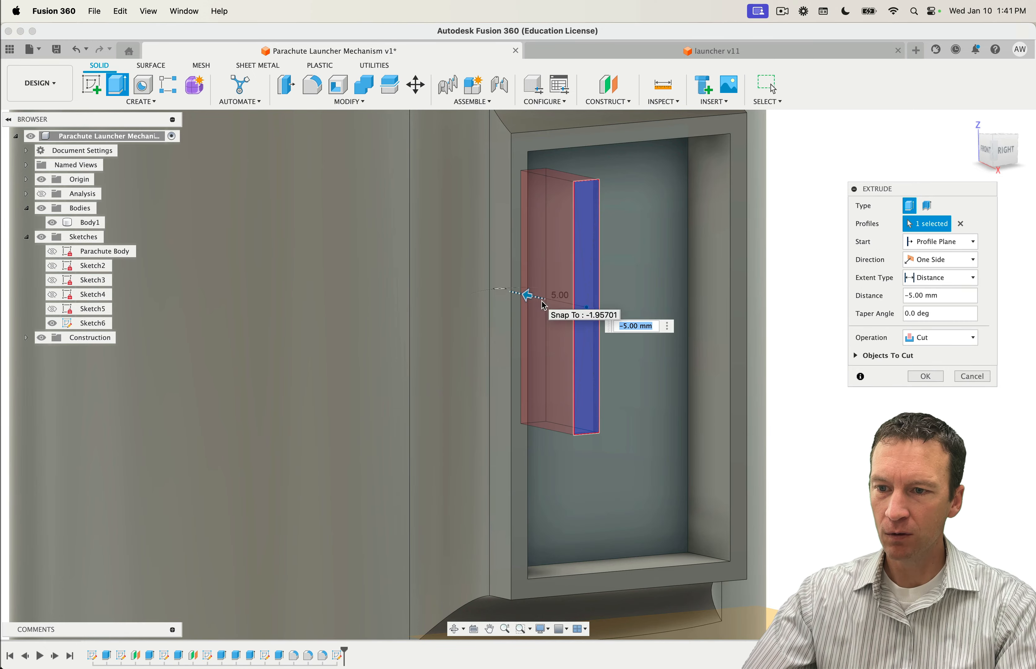
pyautogui.keyDown('shift'); pyautogui.moveTo(527, 296); pyautogui.dragTo(710, 423, button='middle'); pyautogui.keyUp('shift')
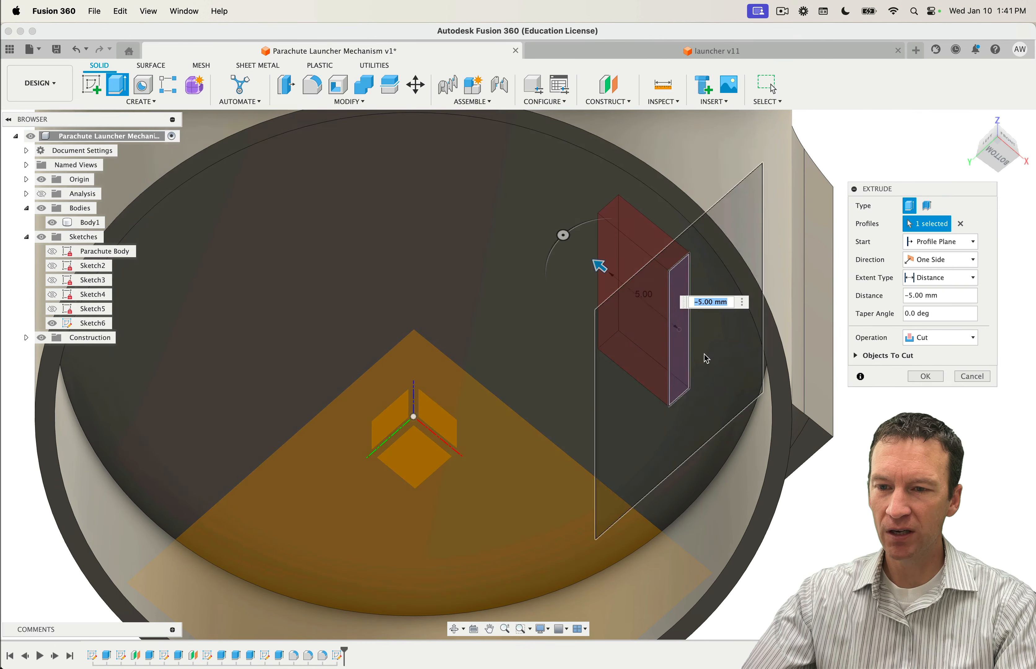
pyautogui.click(923, 377)
pyautogui.keyDown('shift'); pyautogui.moveTo(832, 476); pyautogui.dragTo(856, 474, button='middle'); pyautogui.keyUp('shift')
pyautogui.scroll(-5, 855, 474)
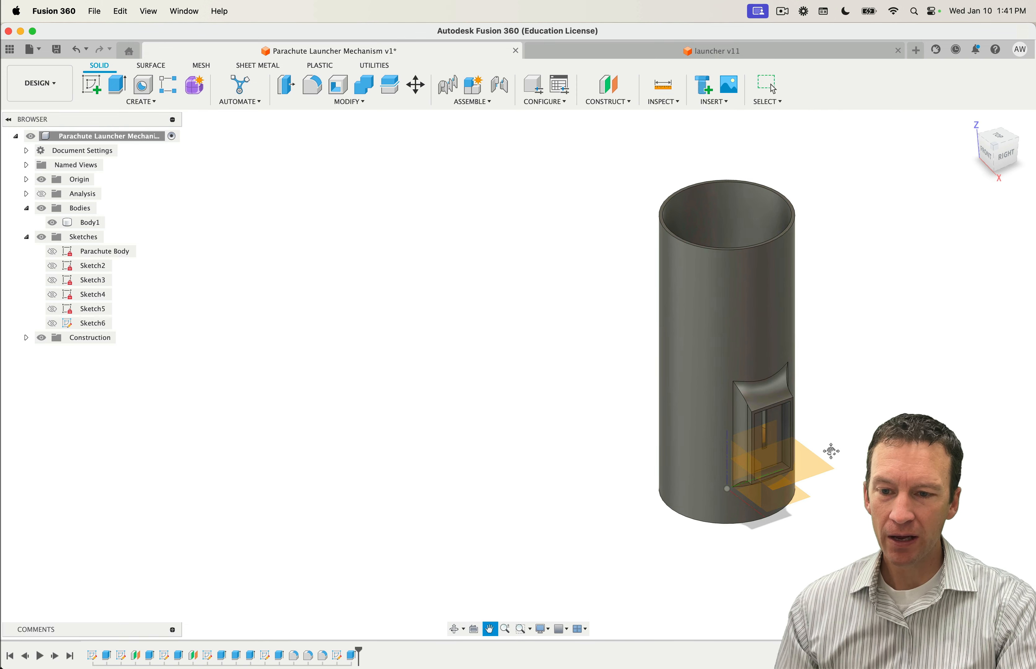
pyautogui.keyDown('shift'); pyautogui.moveTo(818, 446); pyautogui.dragTo(753, 329, button='middle'); pyautogui.keyUp('shift')
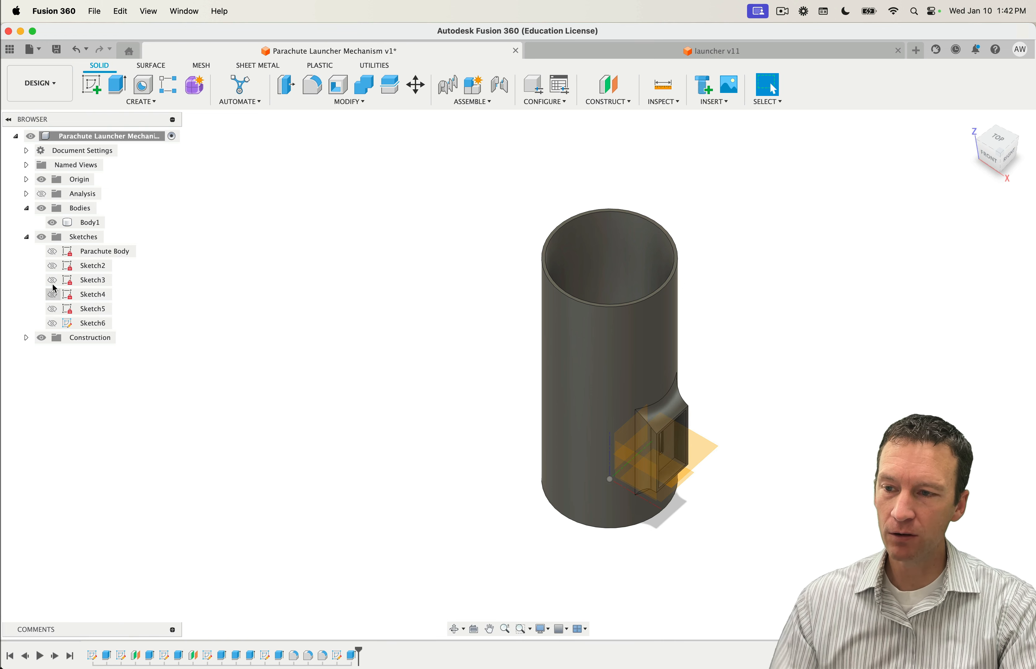
# Step: Create and activate an internal standard component named Launcher Cap under the main assembly, and hide the assembly's existing bodies
pyautogui.click(26, 237)
pyautogui.click(27, 208)
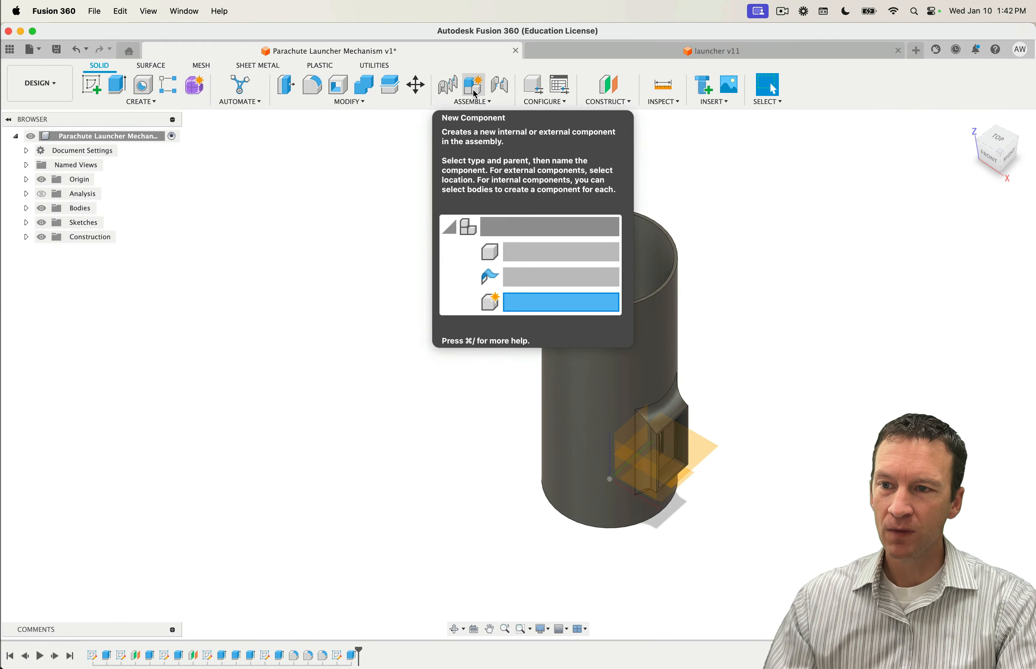
pyautogui.click(477, 82)
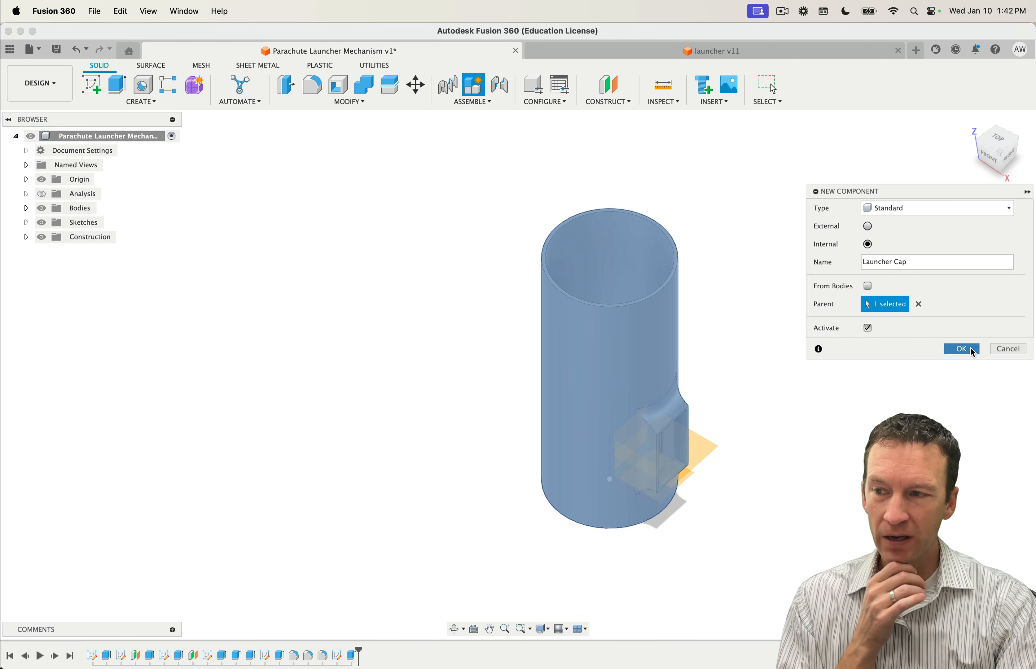
pyautogui.click(961, 348)
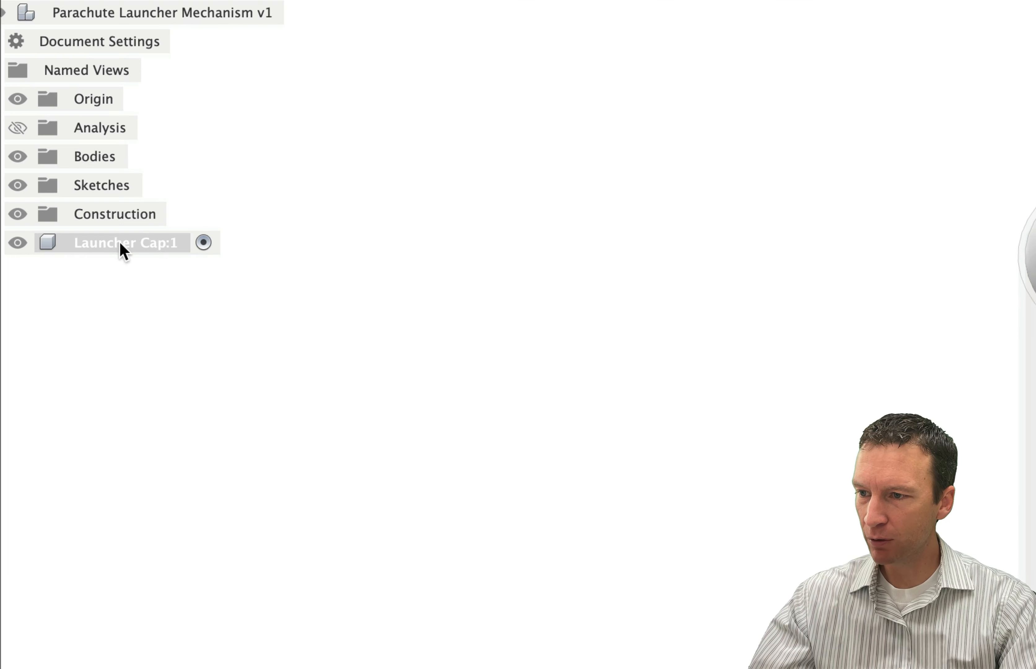
pyautogui.click(203, 244)
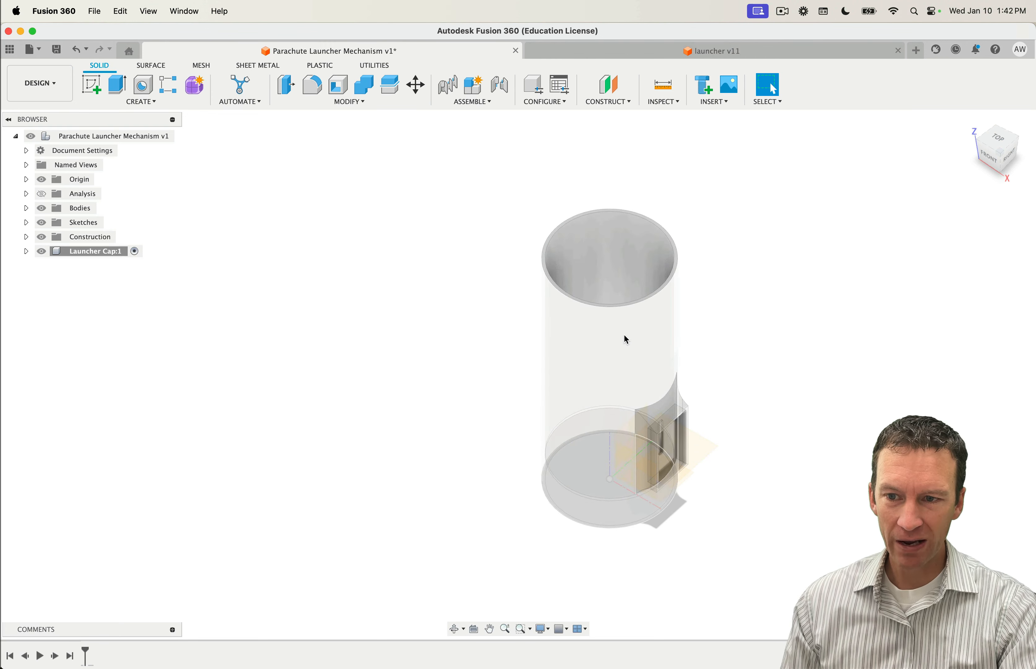
pyautogui.keyDown('shift'); pyautogui.moveTo(628, 340); pyautogui.dragTo(733, 354, button='middle'); pyautogui.keyUp('shift')
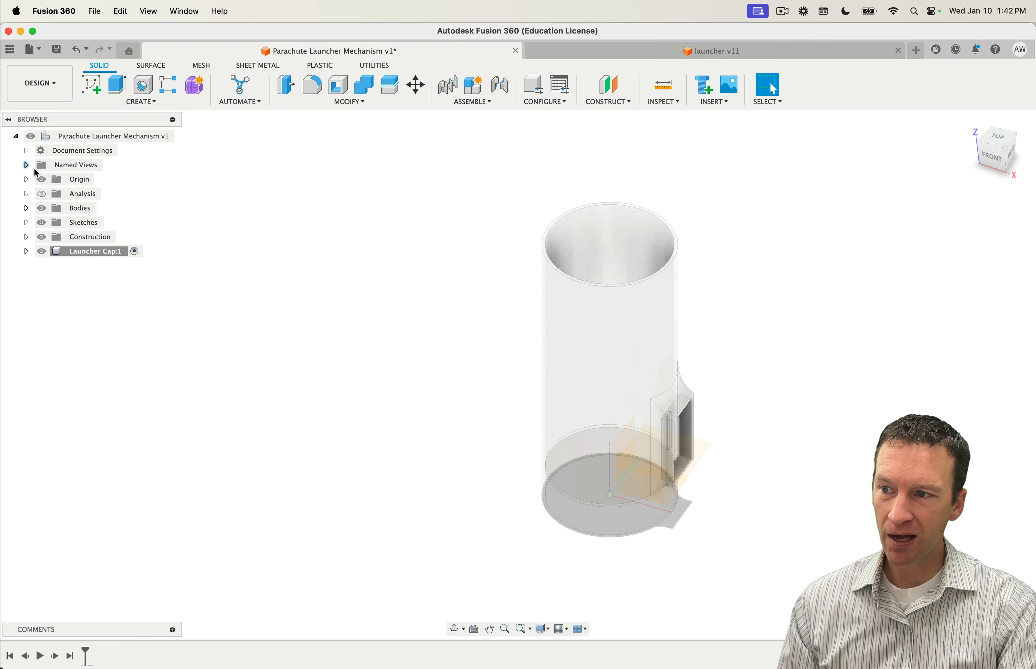
pyautogui.click(43, 209)
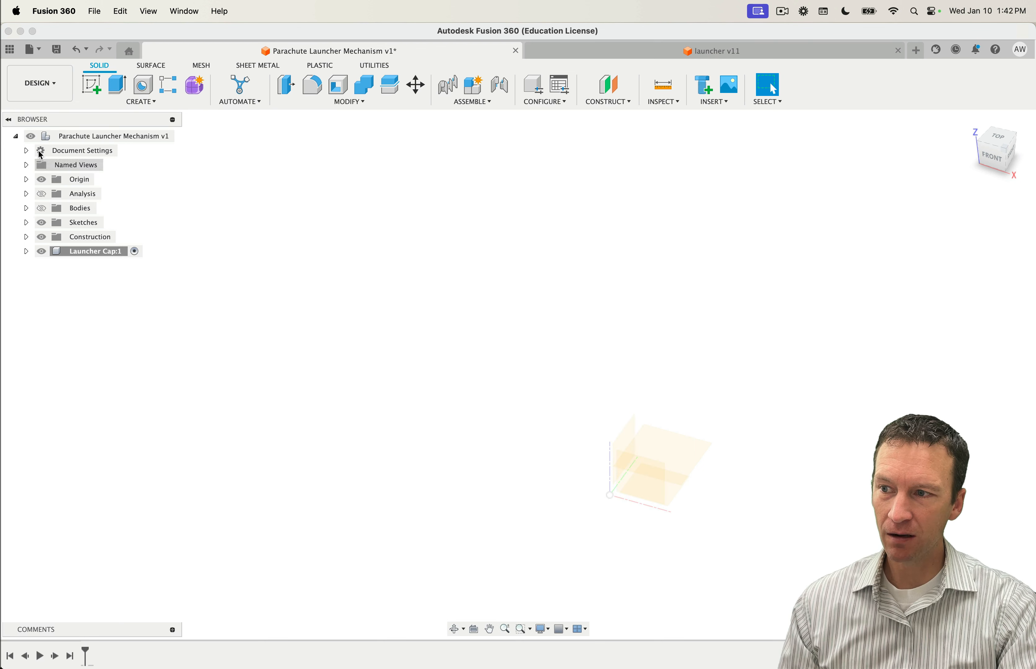
# Step: Show the main assembly's bodies, switch activation to the main assembly and back, leaving Launcher Cap as the active component
pyautogui.click(42, 208)
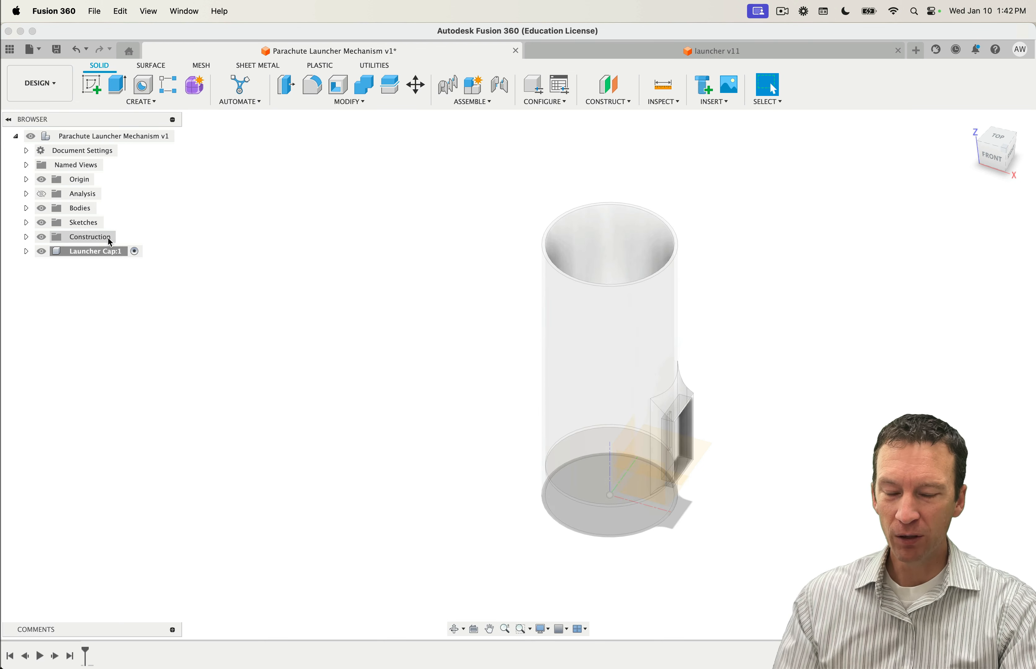
pyautogui.click(133, 254)
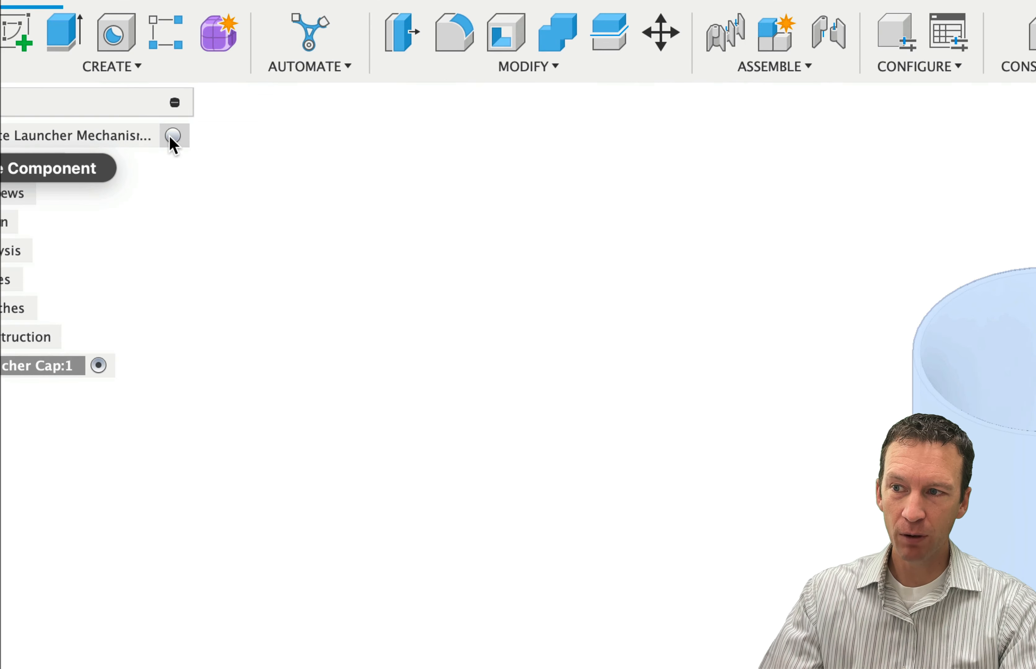
pyautogui.click(172, 136)
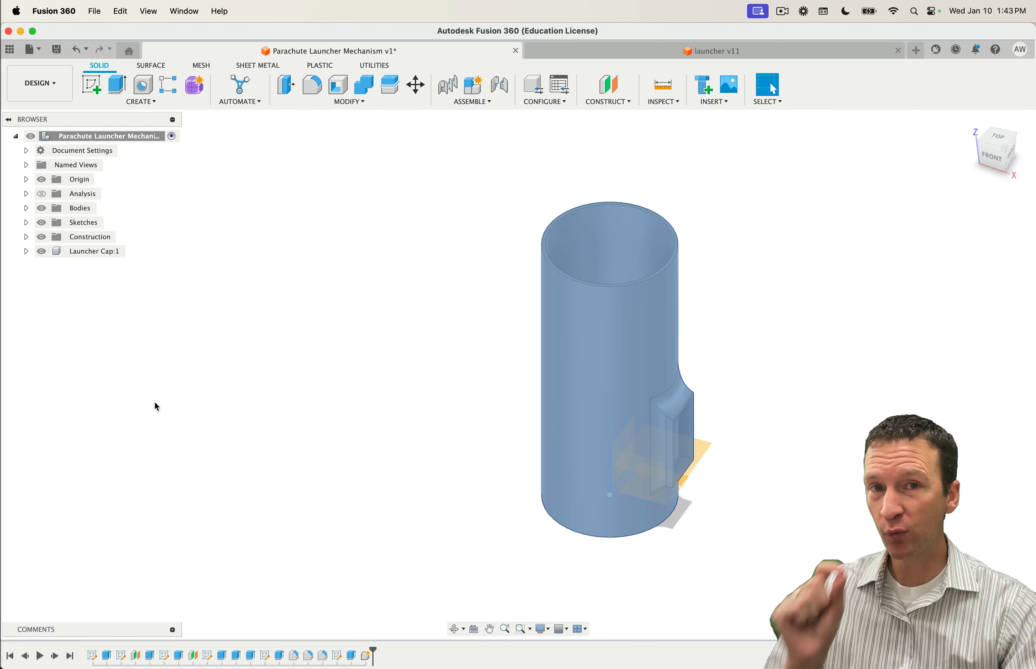
pyautogui.click(94, 251)
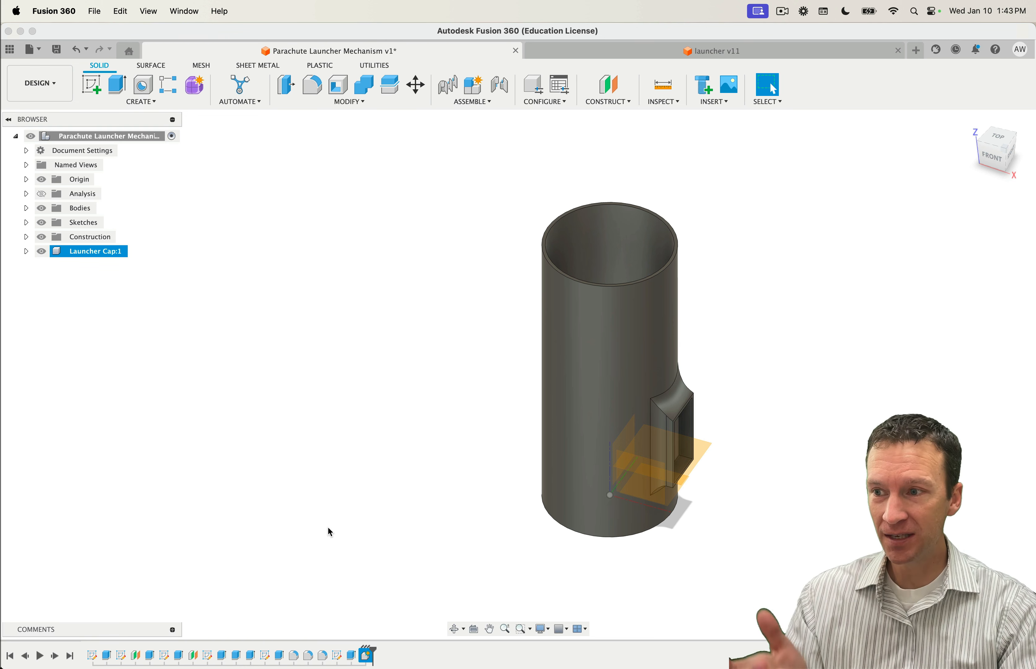
pyautogui.click(96, 250)
pyautogui.click(135, 251)
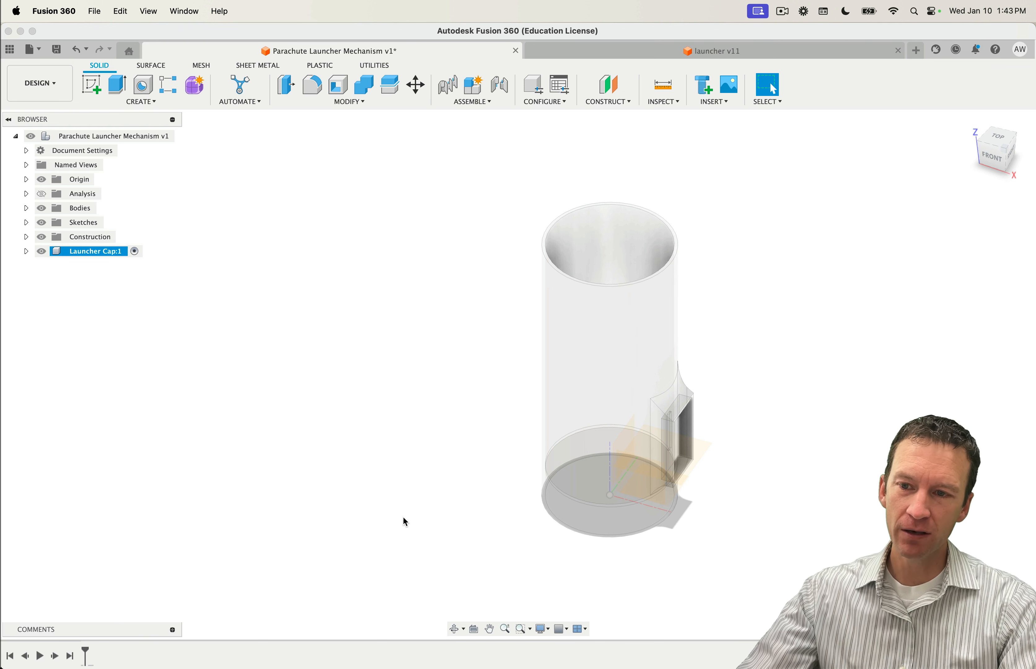
# Step: Create a sketch on the tube's top rim face in Launcher Cap, keeping the rim's projected circles as profiles, and finish the sketch
pyautogui.keyDown('shift'); pyautogui.moveTo(424, 447); pyautogui.dragTo(325, 507, button='middle'); pyautogui.keyUp('shift')
pyautogui.scroll(-2, 375, 396)
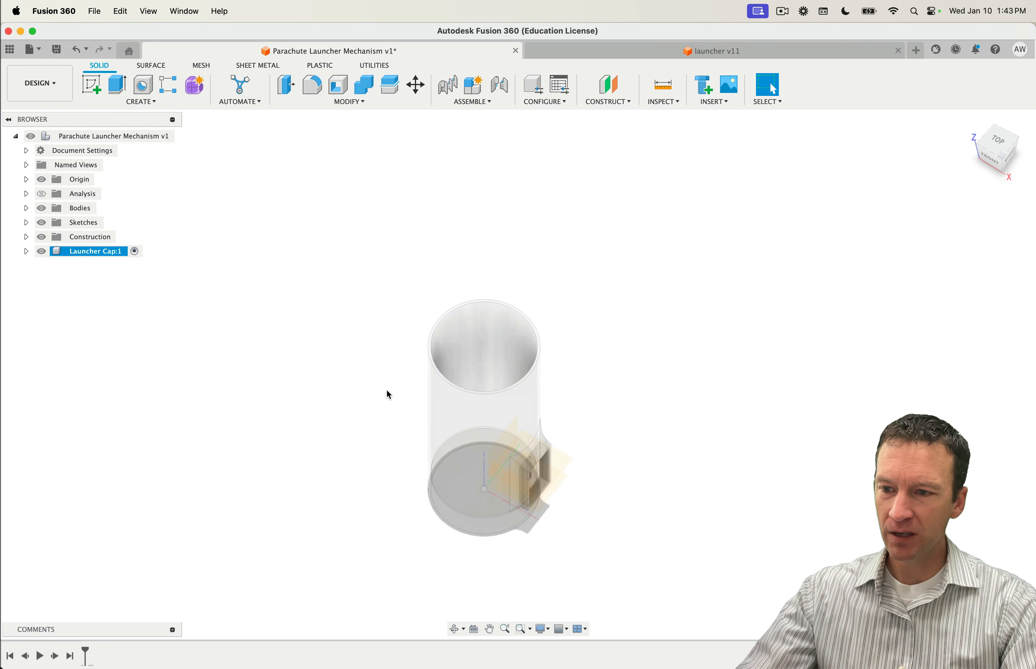
pyautogui.scroll(5, 387, 391)
pyautogui.click(472, 370)
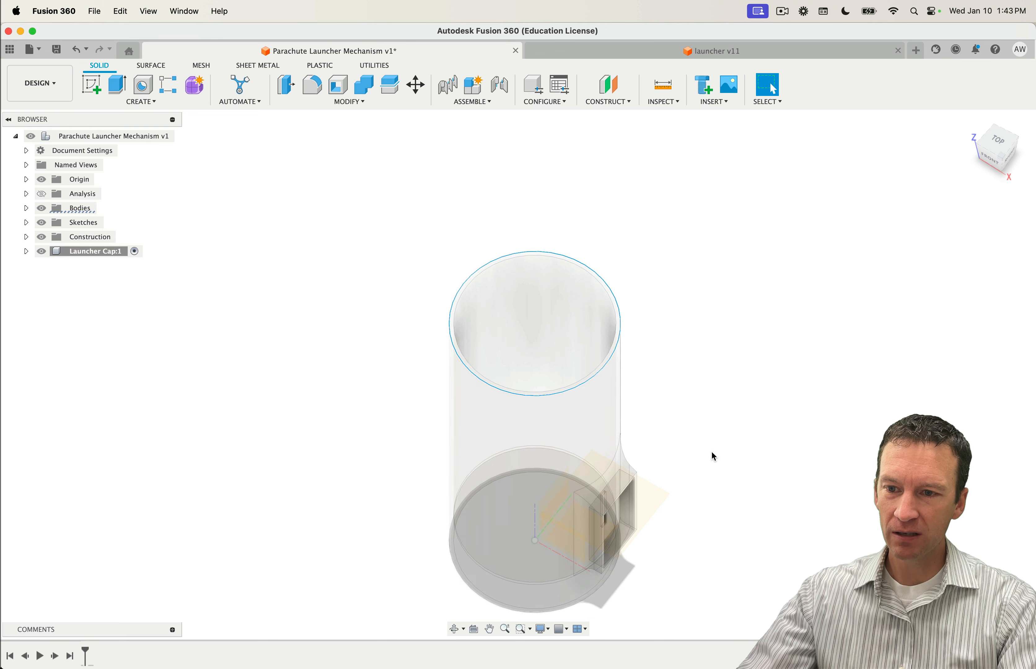
pyautogui.keyDown('shift'); pyautogui.moveTo(712, 455); pyautogui.dragTo(722, 462, button='middle'); pyautogui.keyUp('shift')
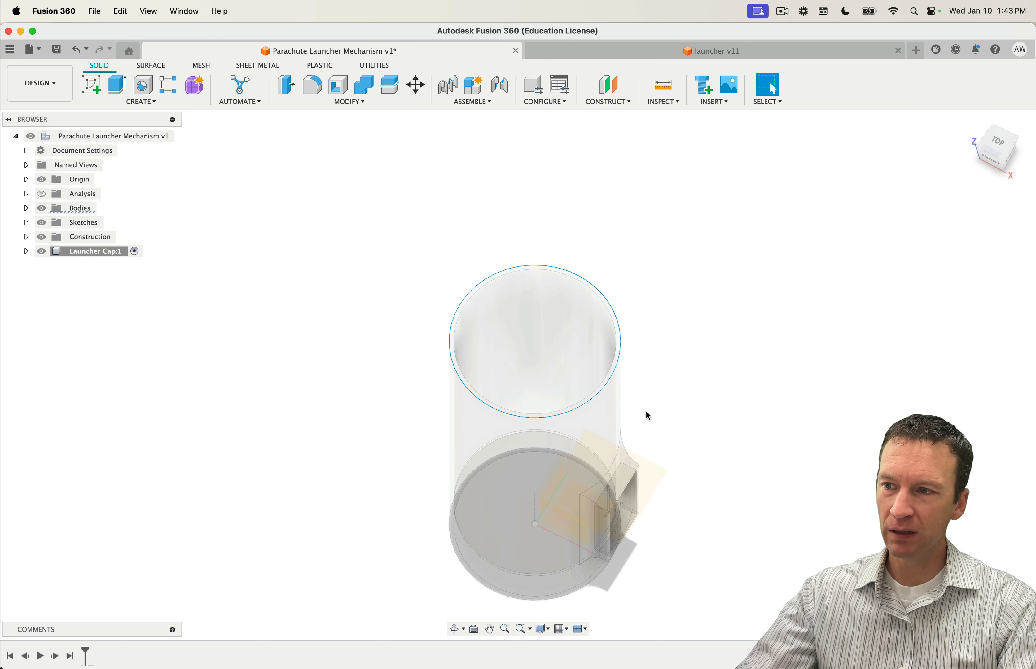
pyautogui.click(91, 85)
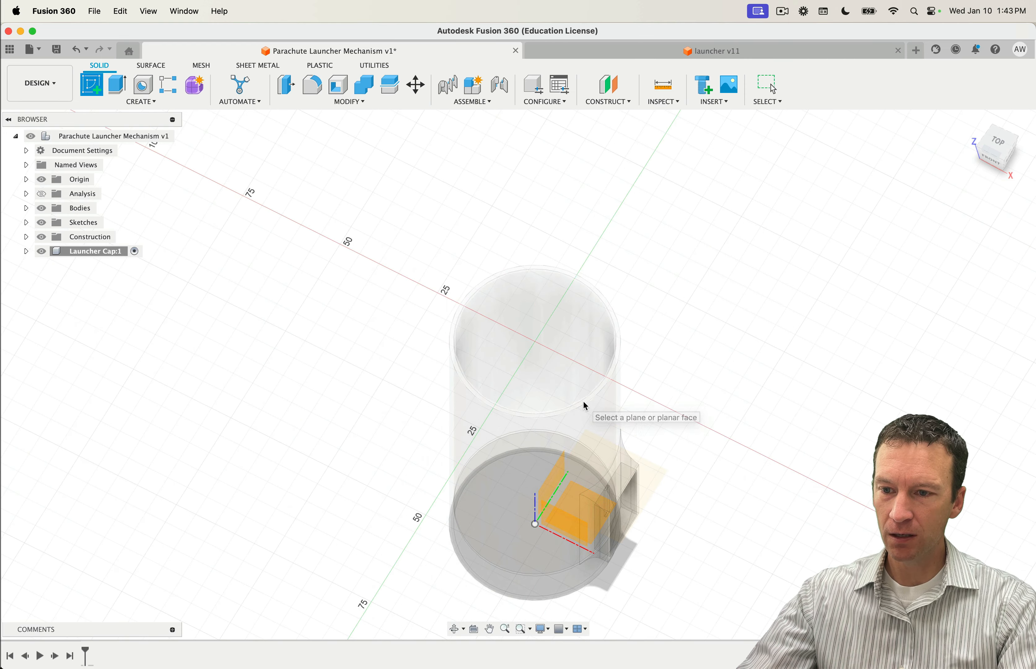
pyautogui.click(586, 405)
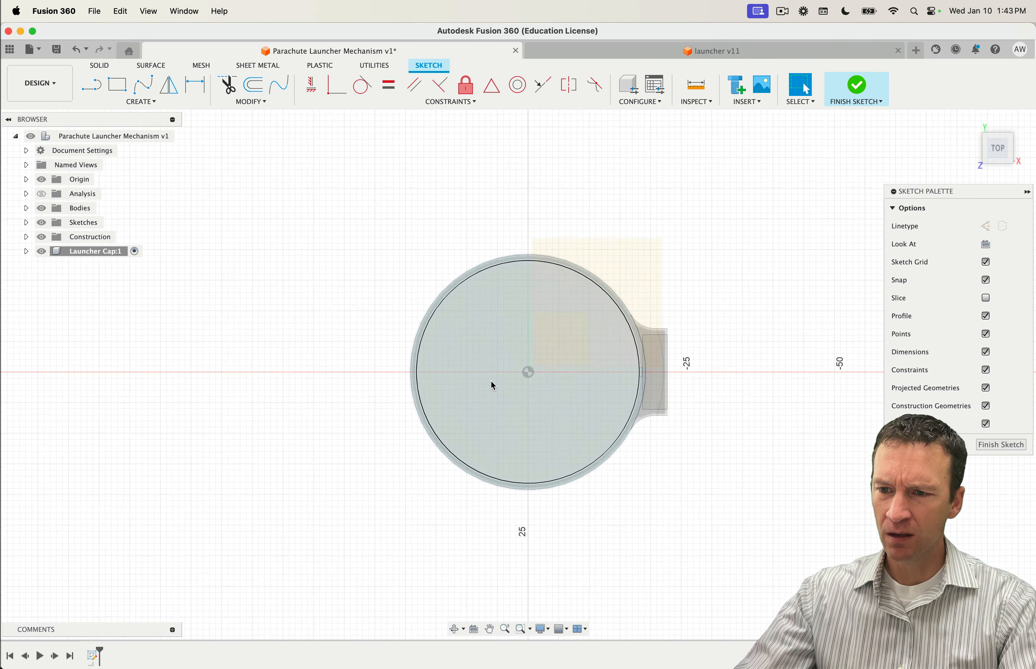
pyautogui.click(542, 242)
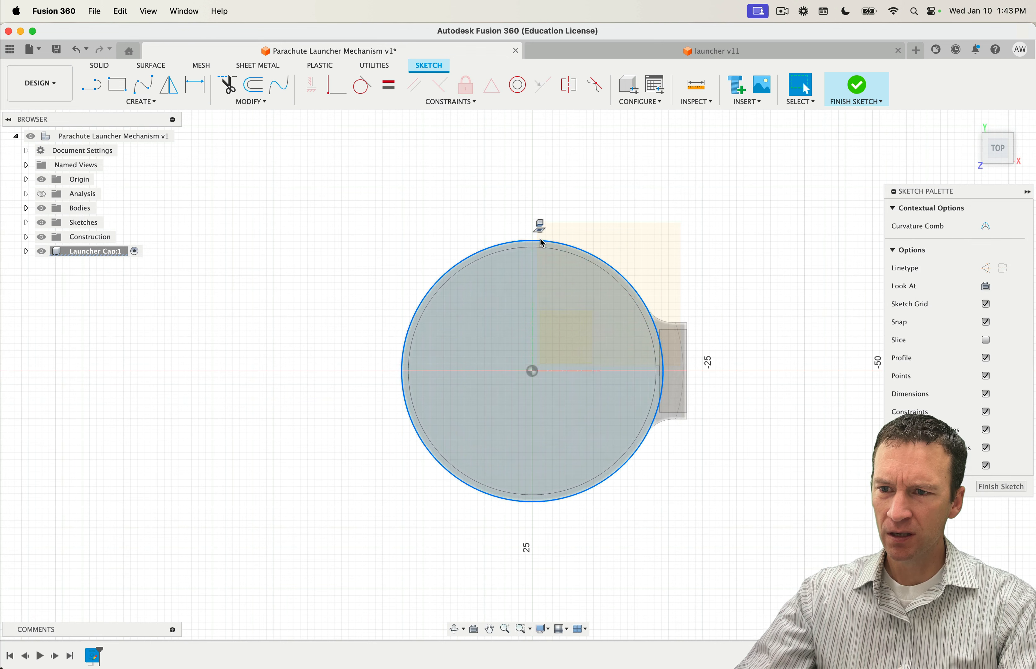
pyautogui.click(592, 287)
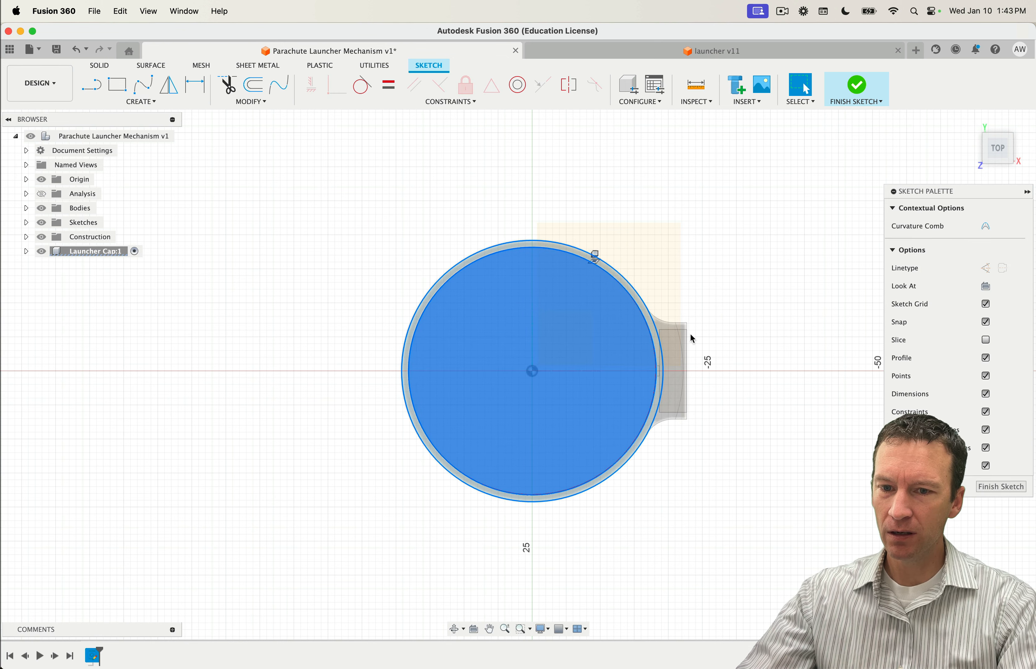
pyautogui.click(974, 486)
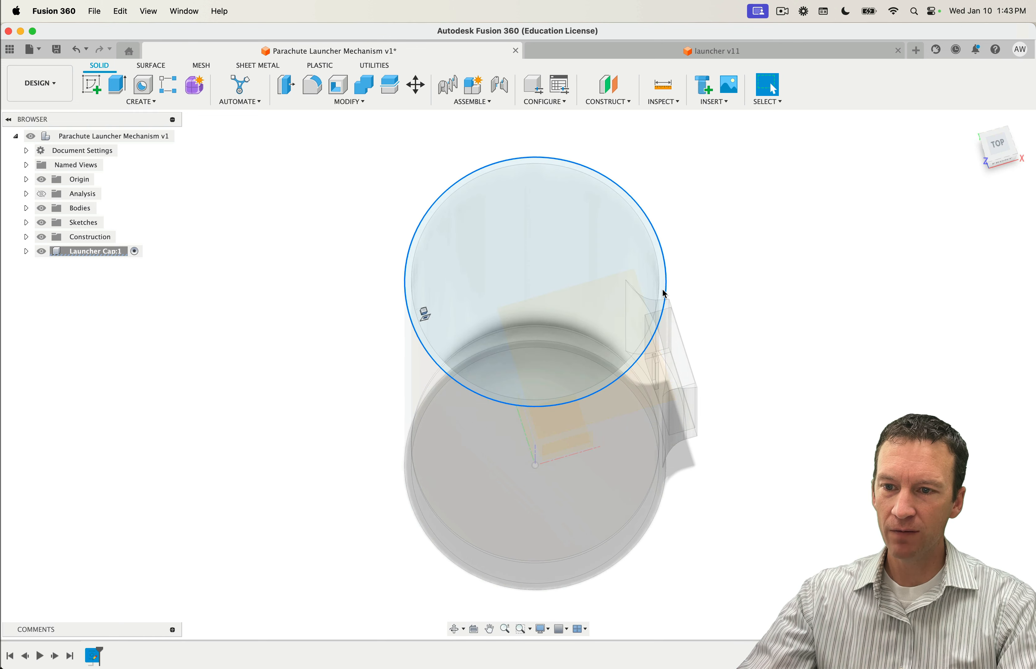
# Step: Extrude the inner circle and the surrounding ring profile together 1.5 mm upward as a new body to form the cap disc
pyautogui.click(636, 316)
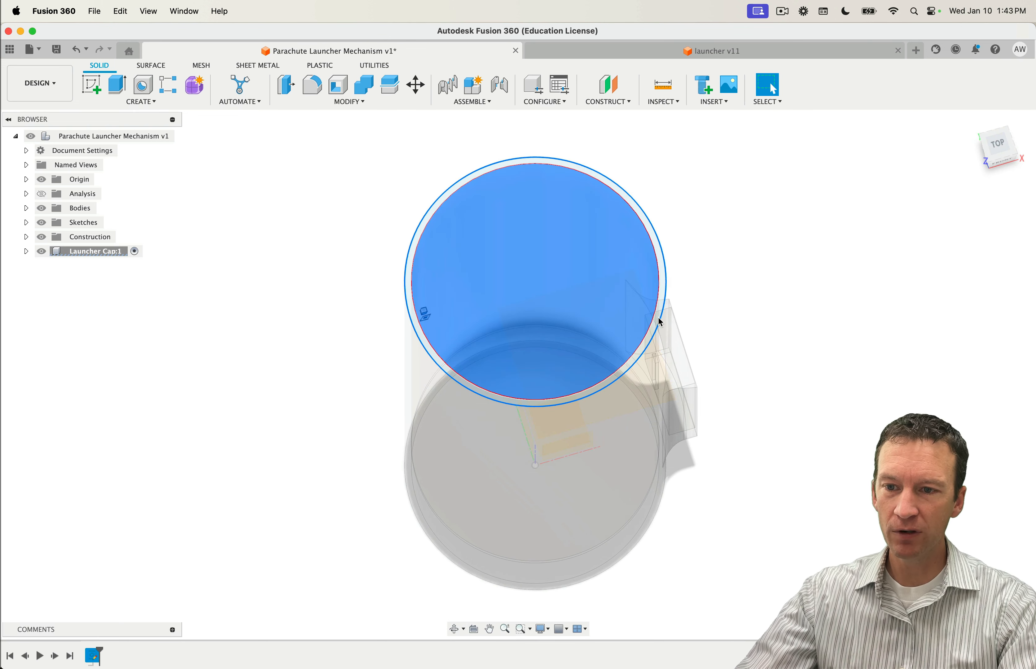
pyautogui.scroll(5, 658, 317)
pyautogui.scroll(4, 659, 313)
pyautogui.scroll(-4, 619, 405)
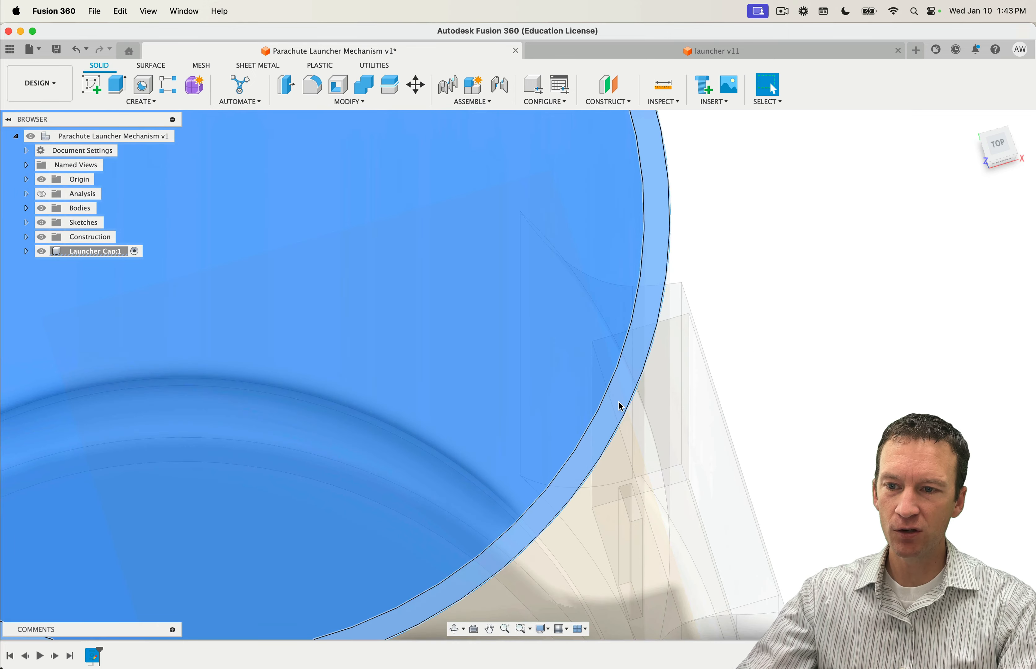
pyautogui.scroll(-6, 601, 398)
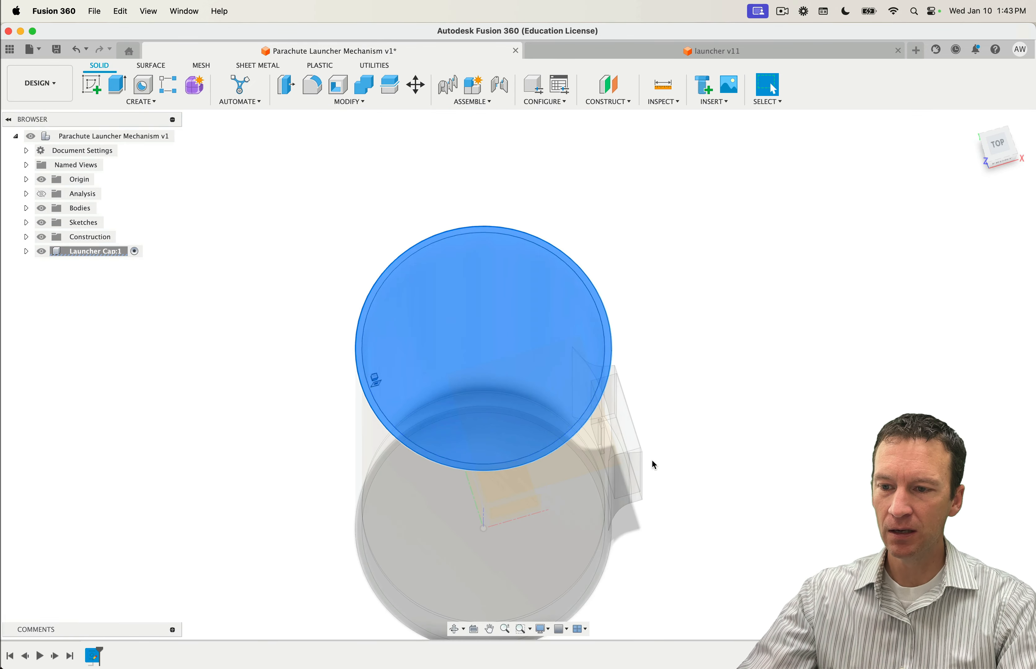
pyautogui.keyDown('shift'); pyautogui.moveTo(652, 464); pyautogui.dragTo(679, 432, button='middle'); pyautogui.keyUp('shift')
pyautogui.scroll(-3, 681, 431)
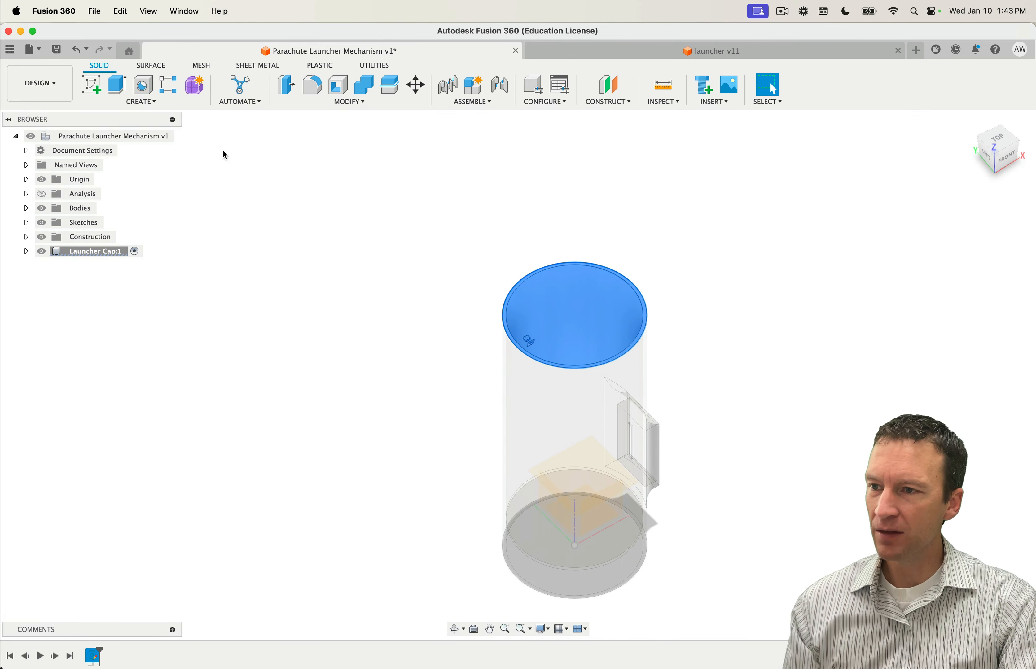
pyautogui.click(118, 84)
pyautogui.moveTo(520, 342); pyautogui.dragTo(519, 334)
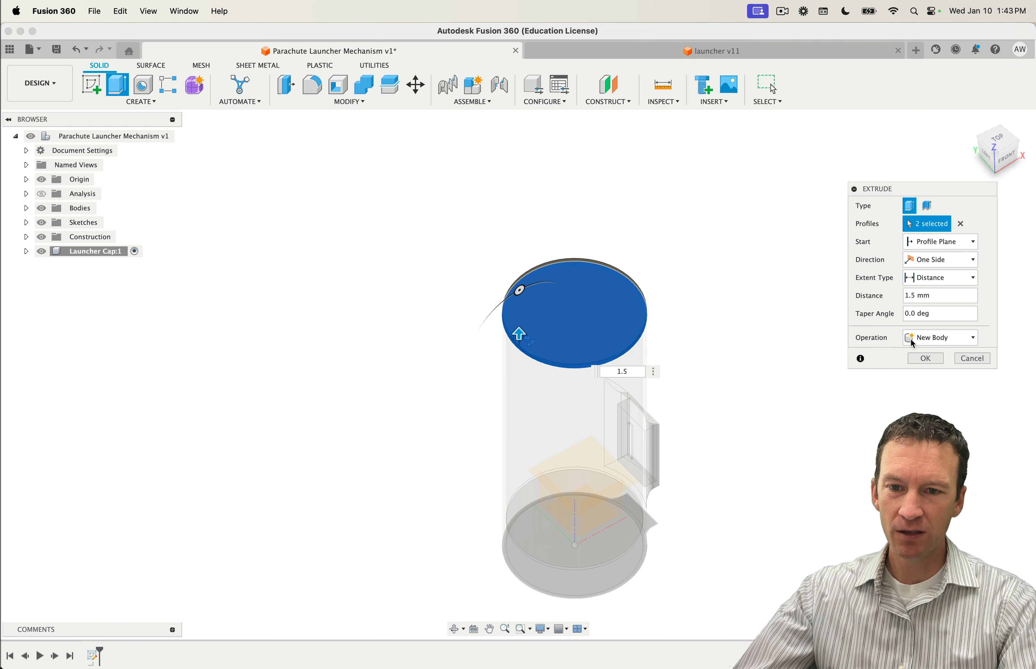
pyautogui.click(926, 359)
# Step: Start a sketch on the top face of the cap disc
pyautogui.keyDown('shift'); pyautogui.moveTo(777, 386); pyautogui.dragTo(720, 329, button='middle'); pyautogui.keyUp('shift')
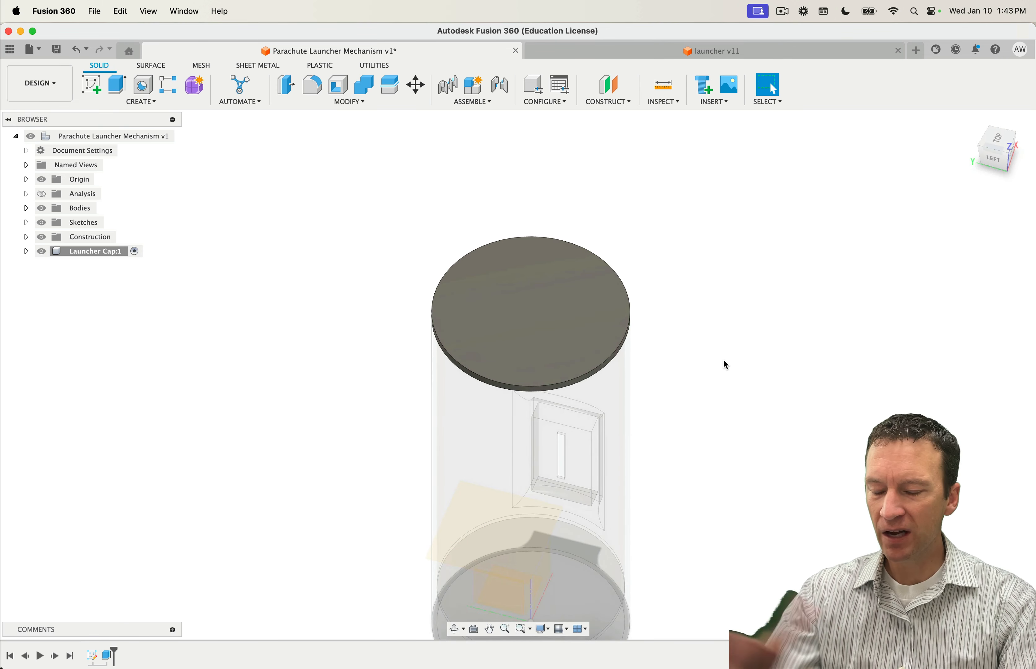
pyautogui.click(538, 332)
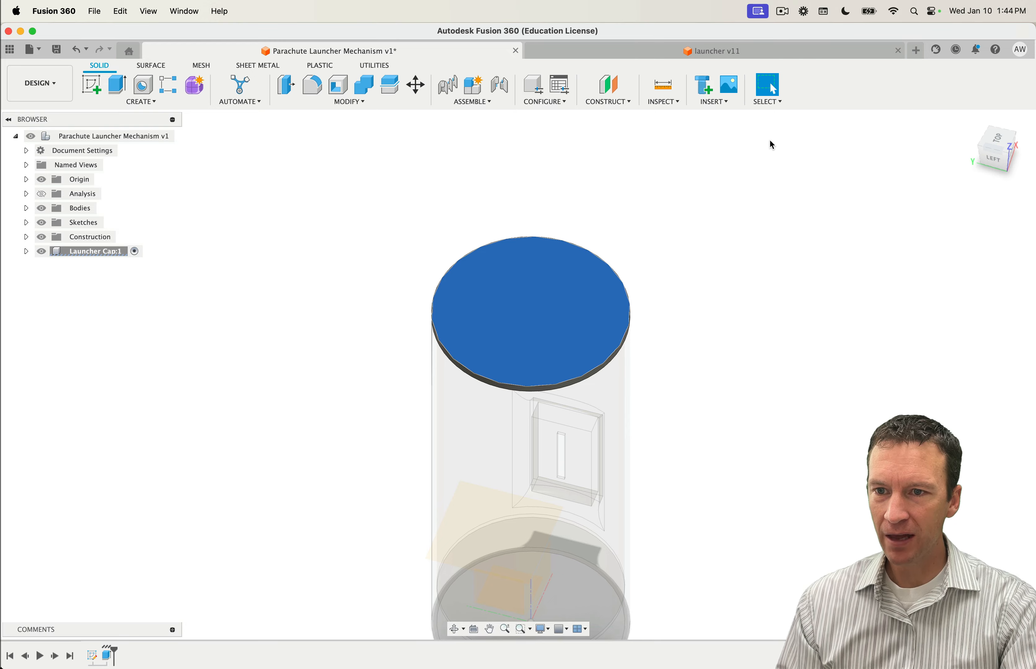
pyautogui.click(91, 85)
pyautogui.scroll(5, 522, 396)
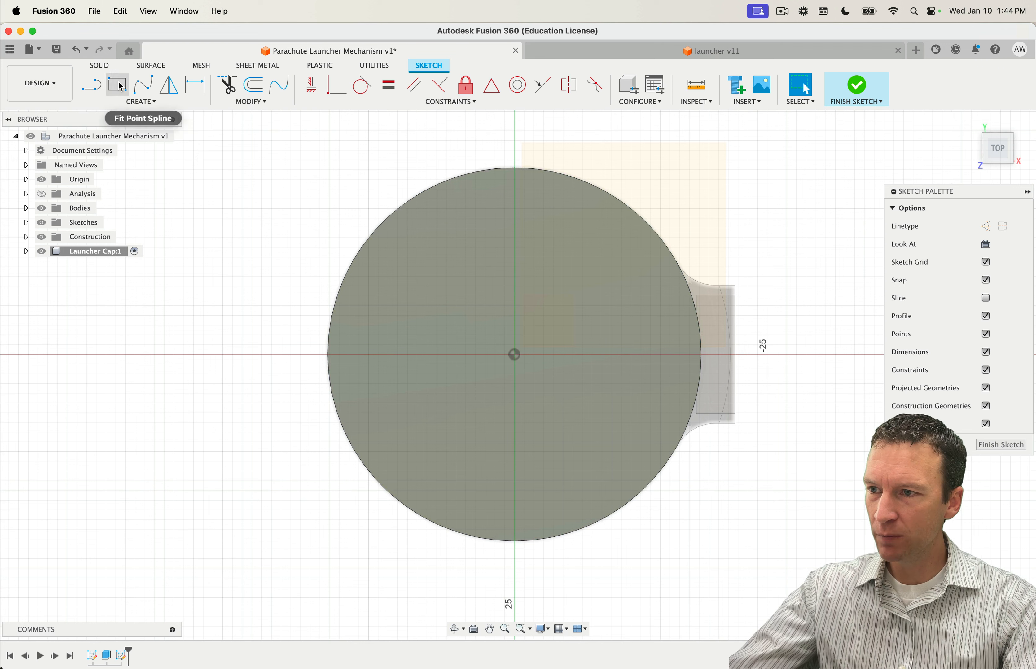
# Step: Sketch a 4 mm center diameter circle on the horizontal axis, near the disc's edge opposite the tube's side block
pyautogui.click(130, 102)
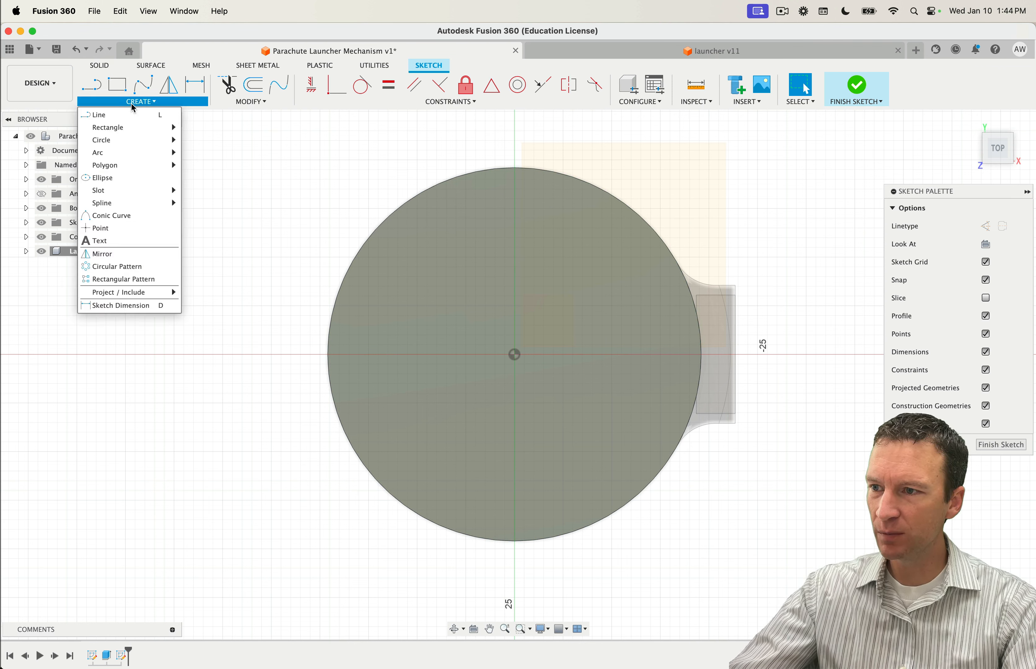
pyautogui.moveTo(123, 140)
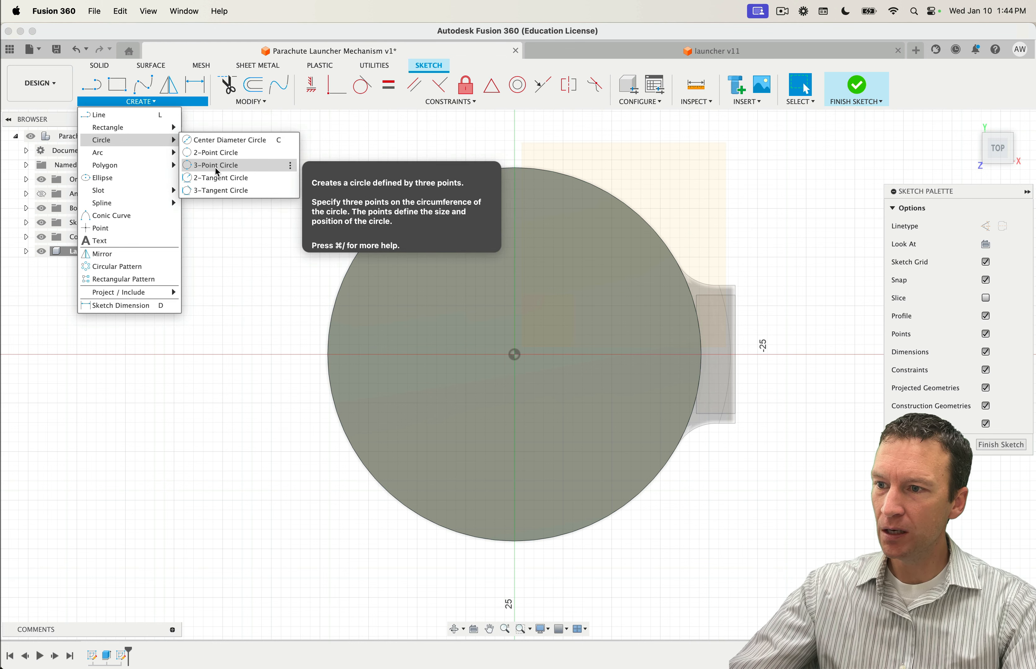
pyautogui.click(220, 140)
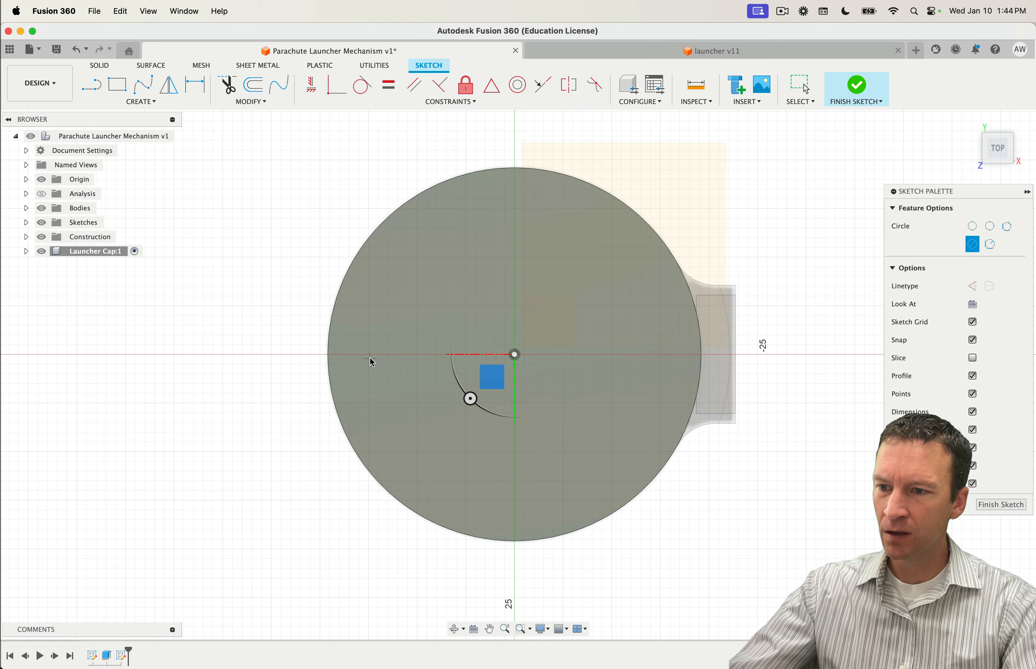
pyautogui.click(358, 354)
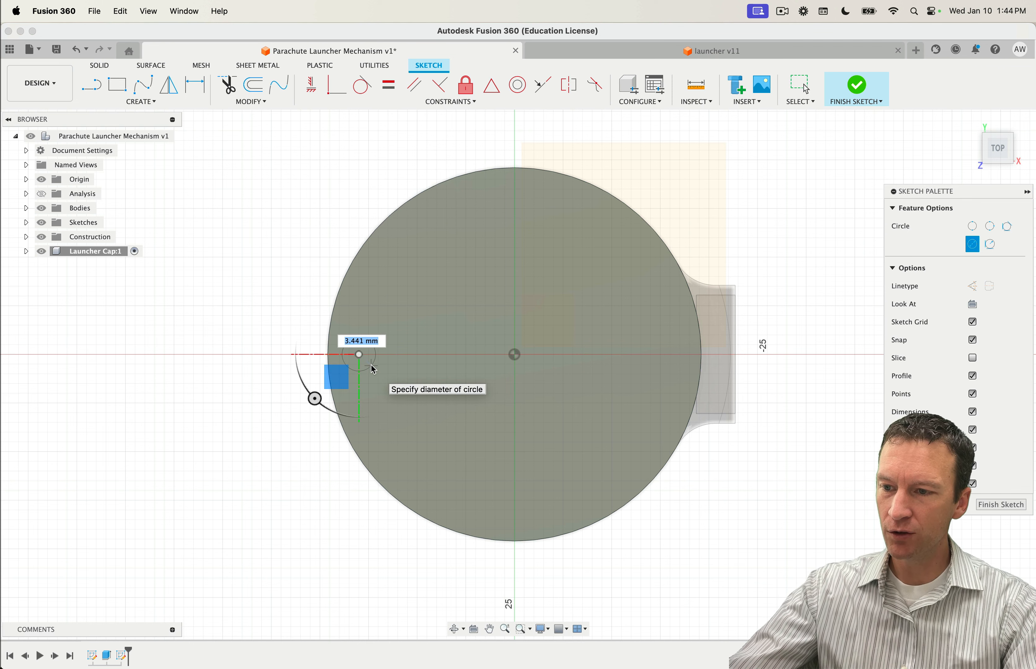
pyautogui.write('3')
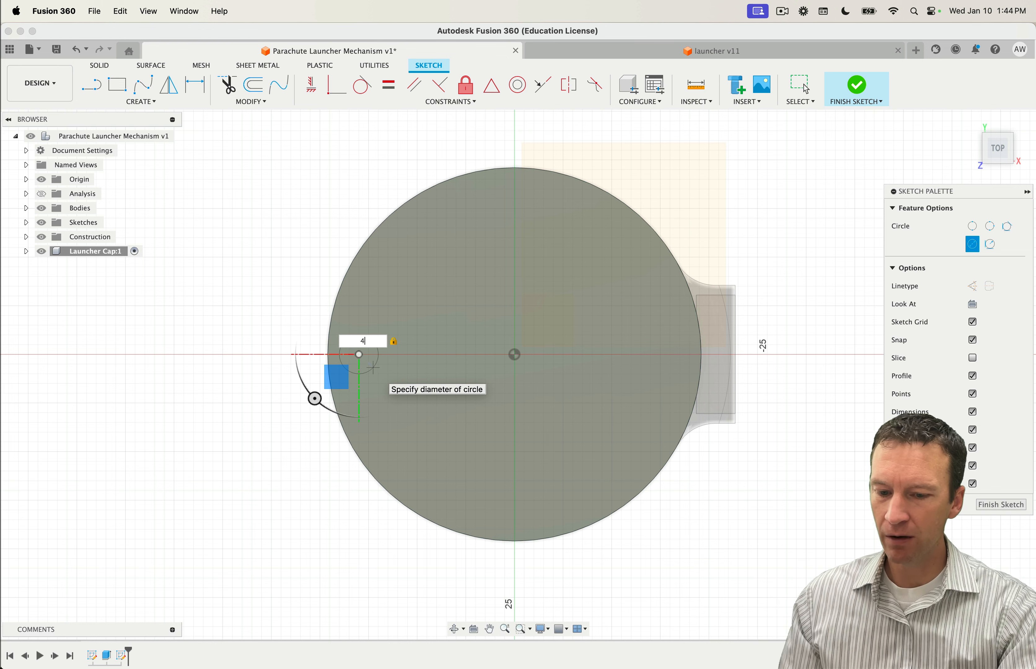
pyautogui.press('Return')
pyautogui.press('Escape')
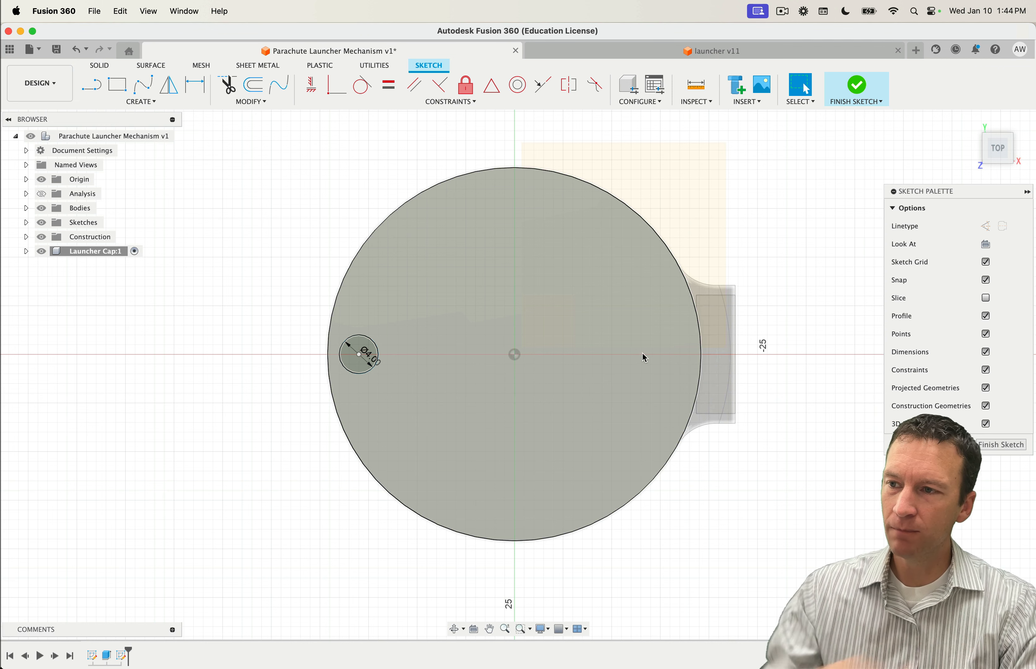
# Step: Sketch a center rectangle about 7 mm wide and 6 mm tall on the horizontal axis near the side block, and shift it slightly inward
pyautogui.click(117, 85)
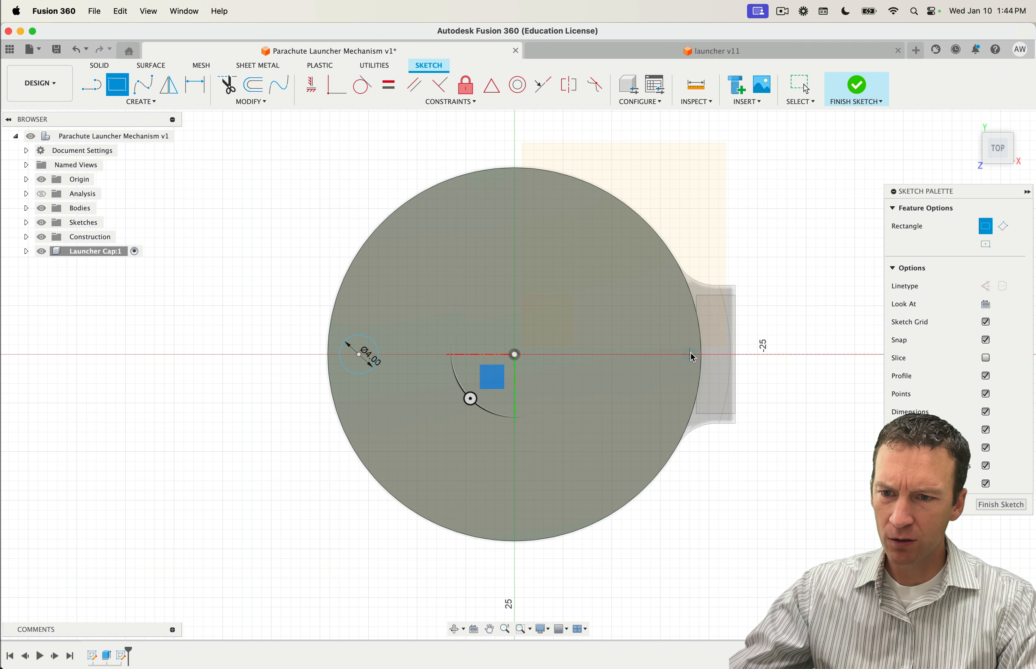
pyautogui.click(142, 102)
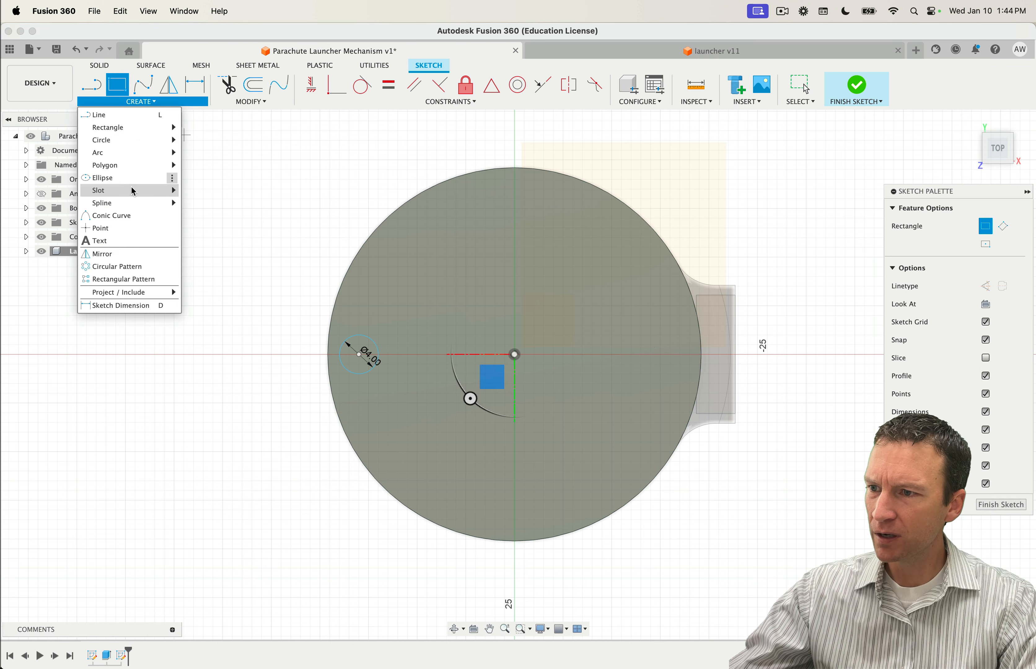
pyautogui.moveTo(128, 131)
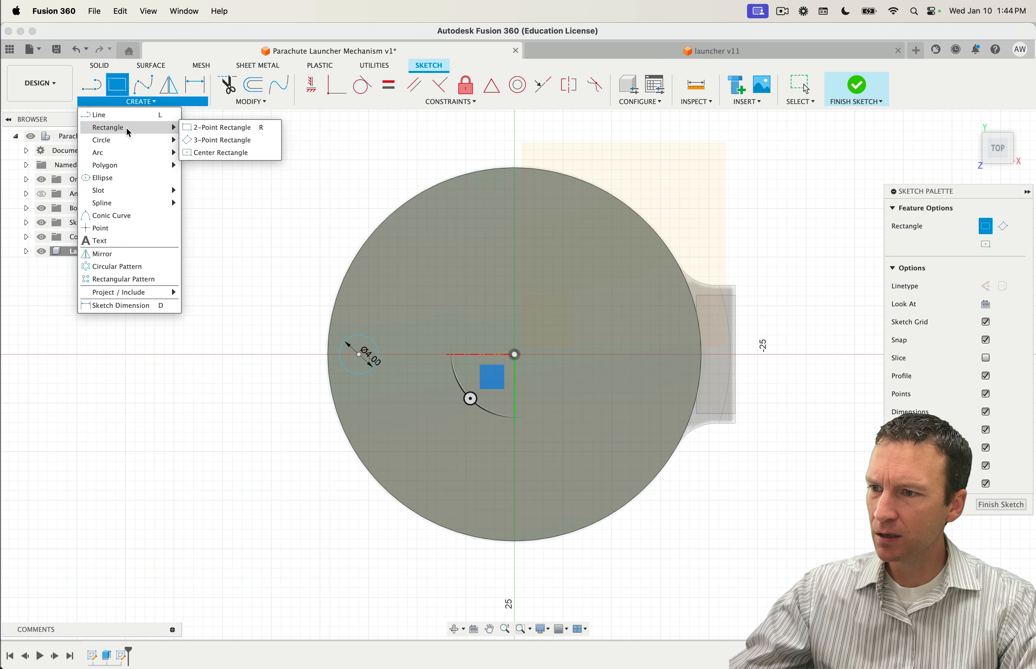
pyautogui.click(221, 153)
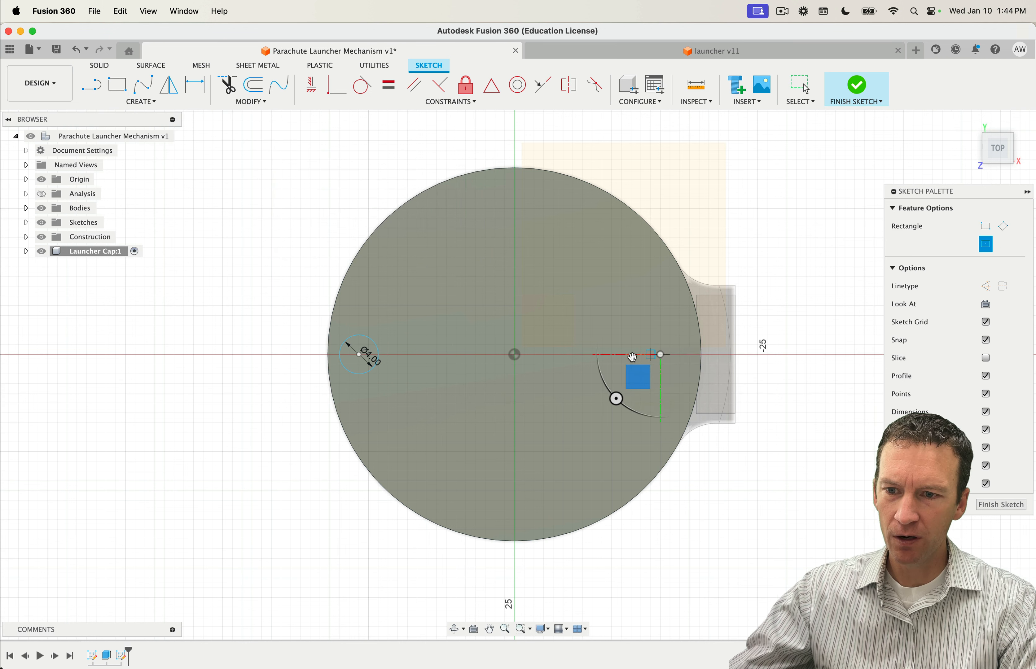
pyautogui.click(660, 355)
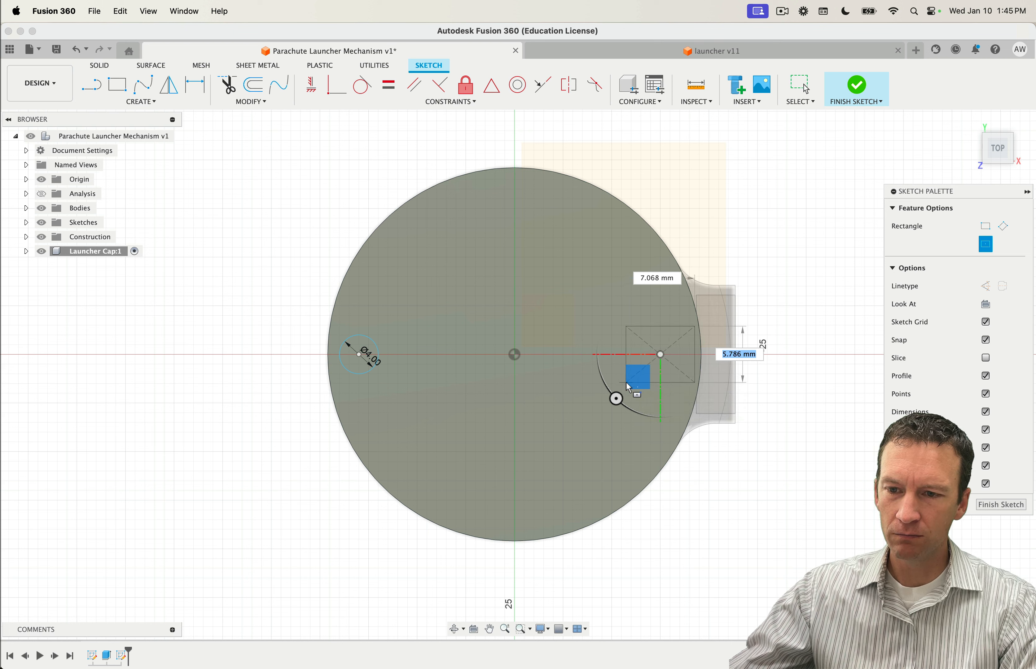
pyautogui.click(695, 382)
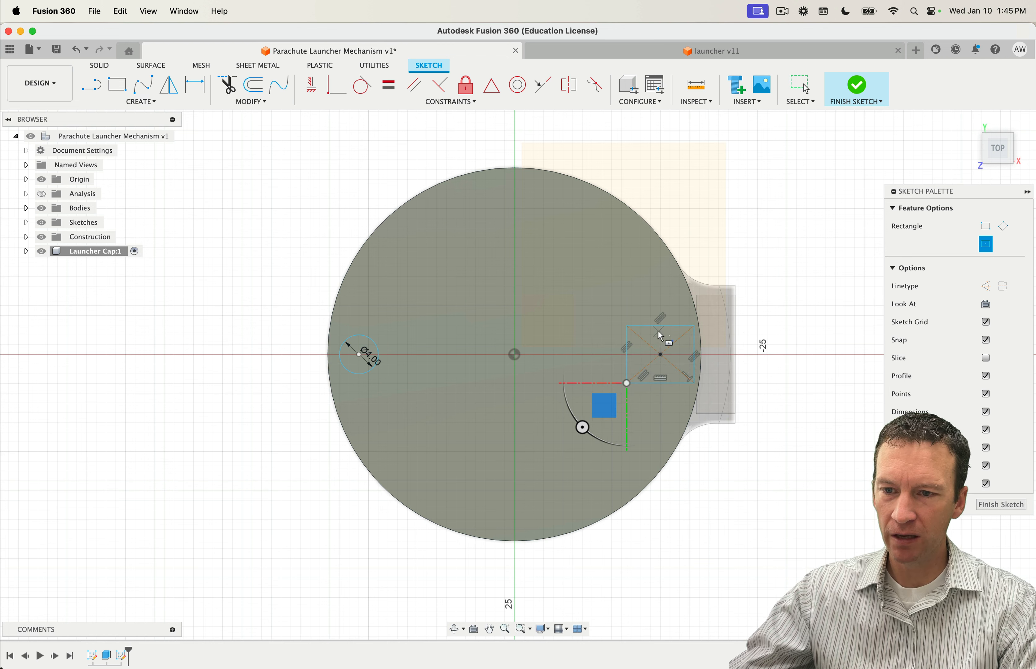
pyautogui.click(799, 87)
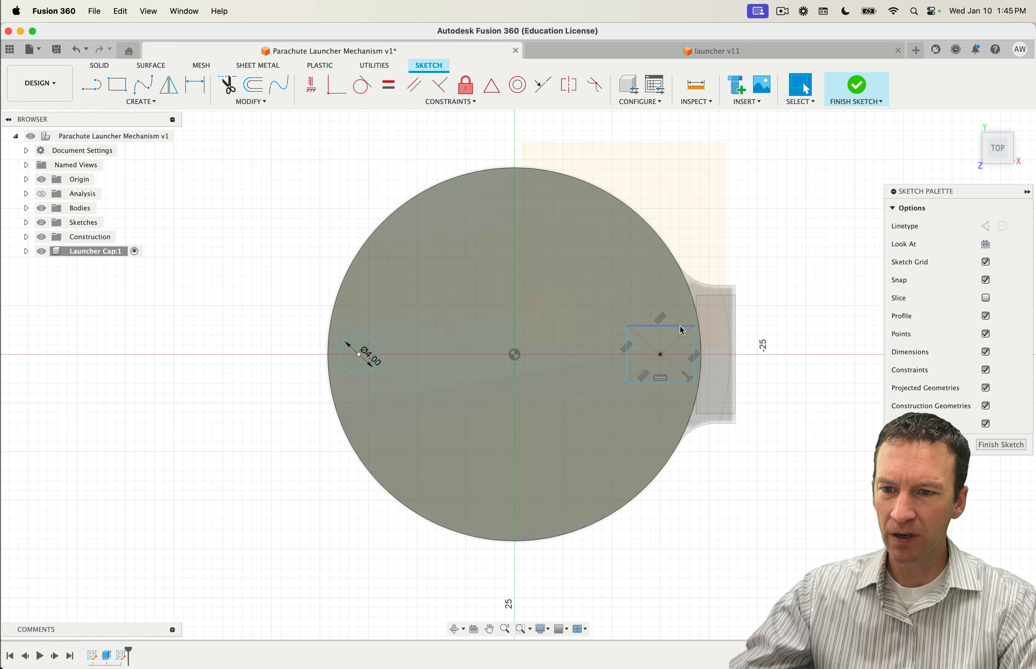
pyautogui.moveTo(682, 331); pyautogui.dragTo(656, 334)
pyautogui.scroll(-3, 657, 348)
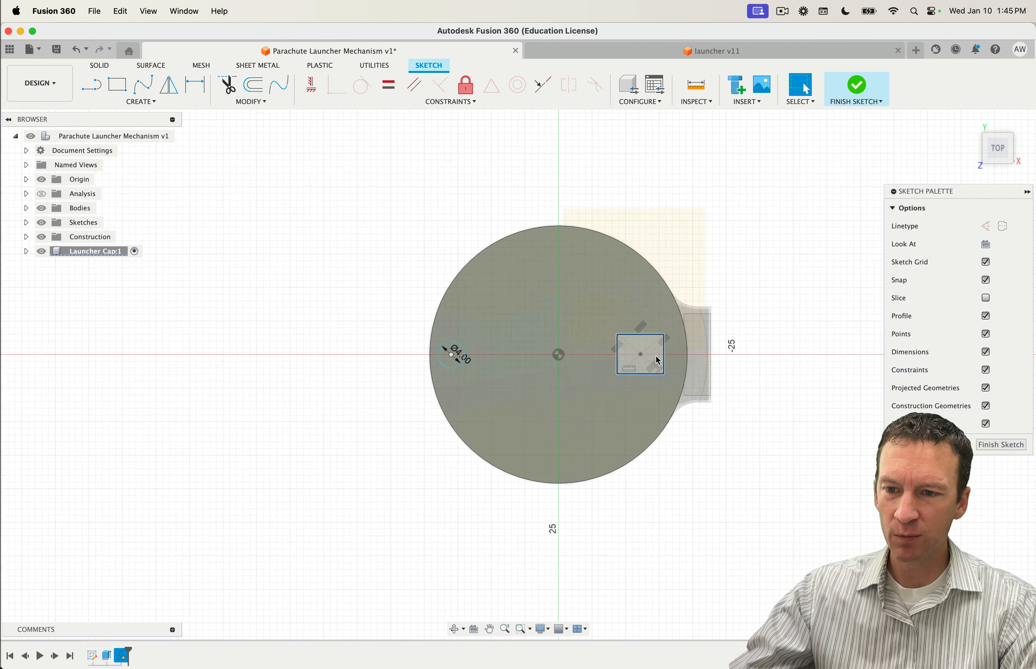
# Step: Constrain the rectangle's center point to be horizontal with the sketch origin
pyautogui.scroll(6, 653, 354)
pyautogui.click(311, 85)
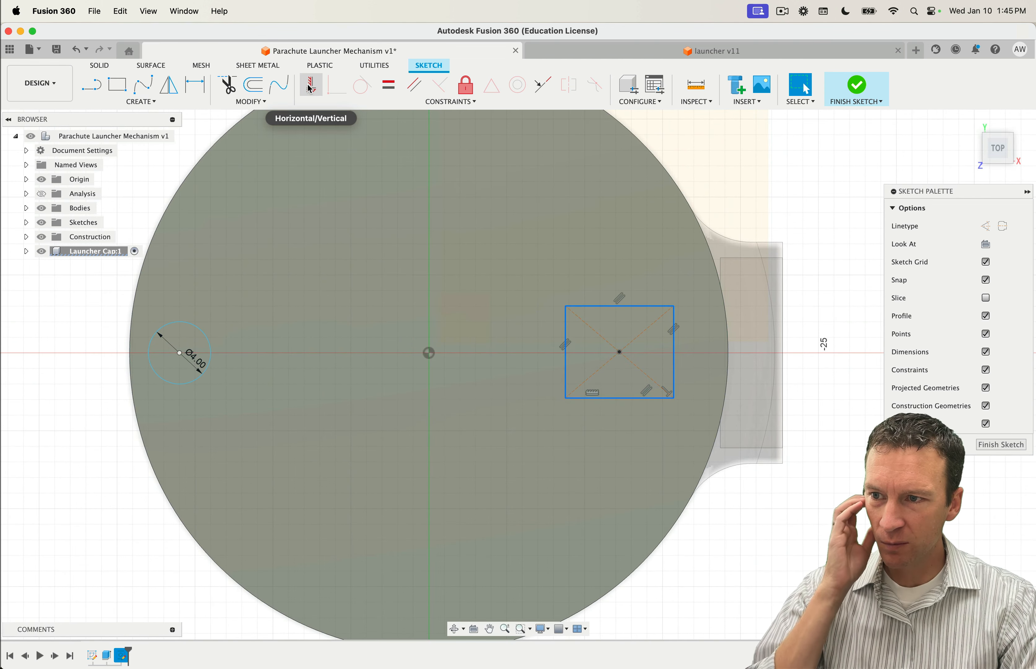
pyautogui.click(620, 352)
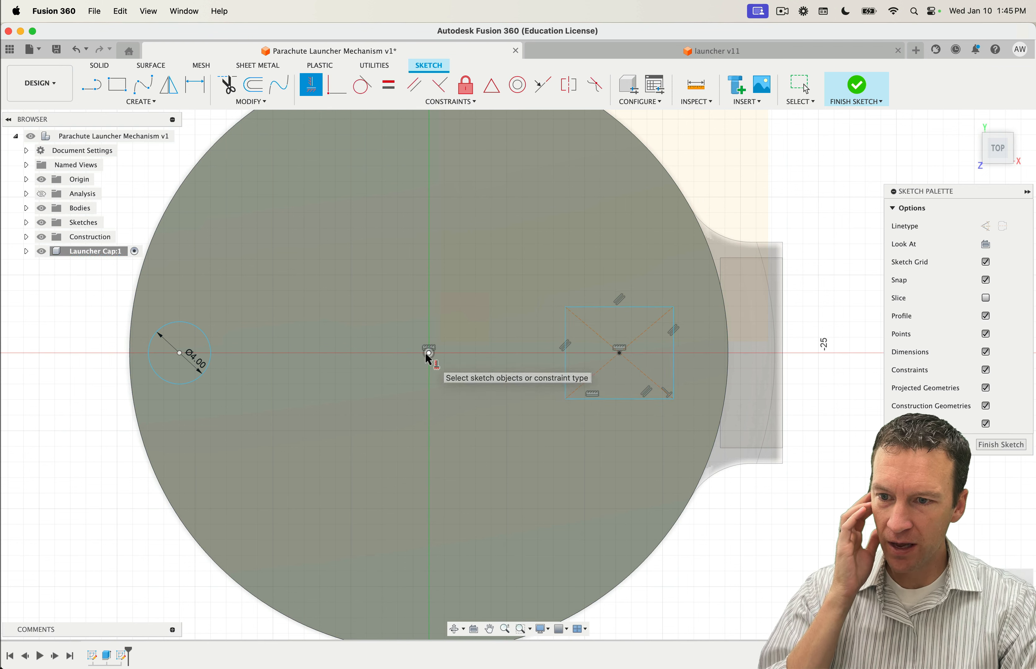
pyautogui.click(428, 353)
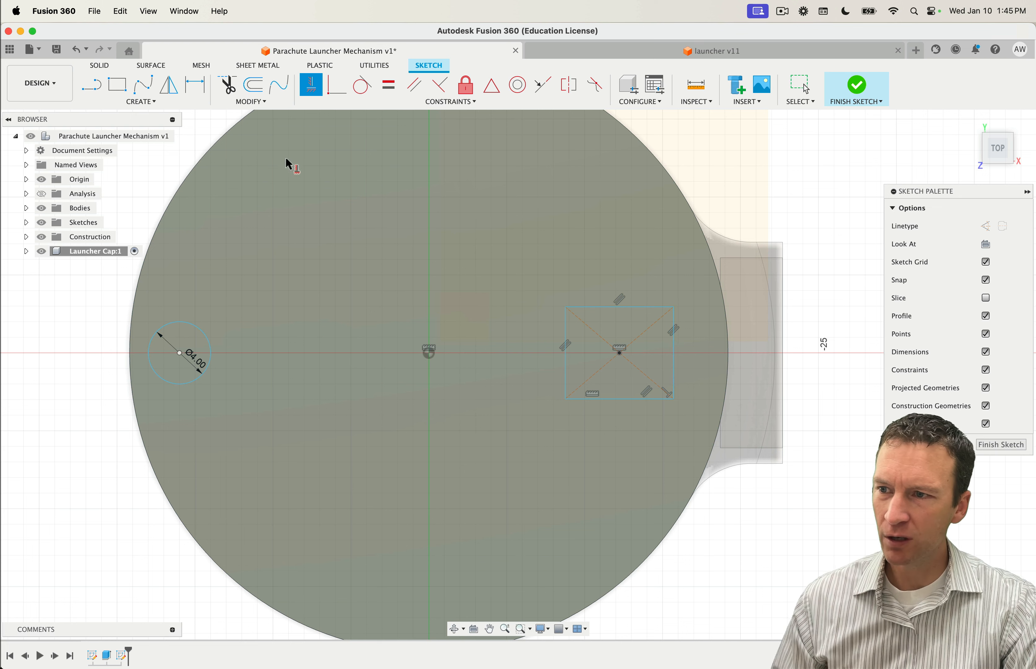
# Step: Dimension the rectangle's outer vertical edge, nearest the side block, 15 mm from the disc's center
pyautogui.click(194, 84)
pyautogui.click(674, 352)
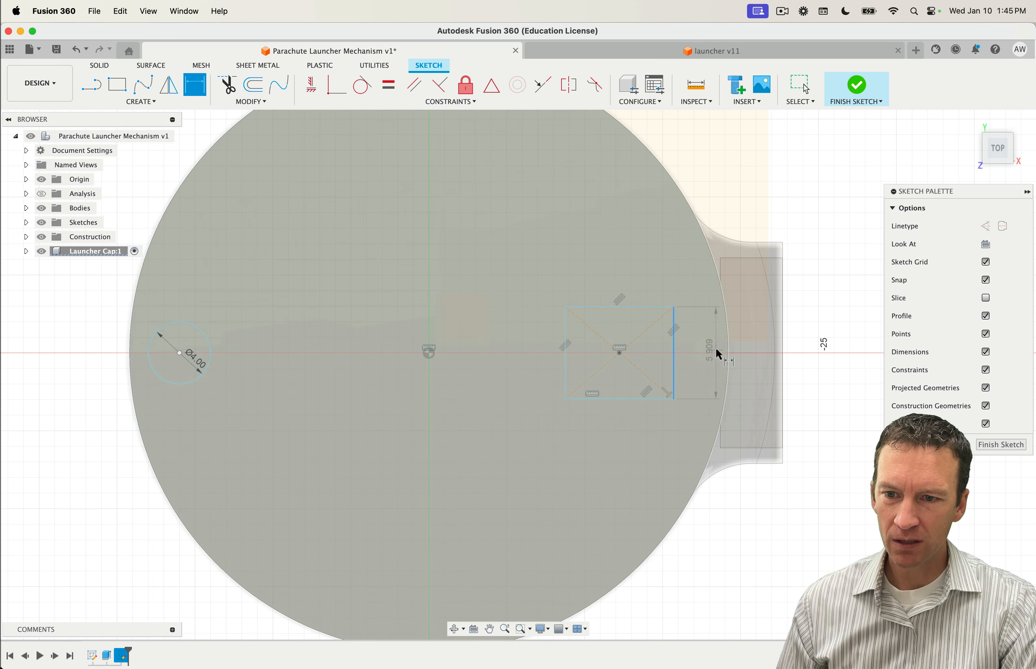
pyautogui.click(722, 353)
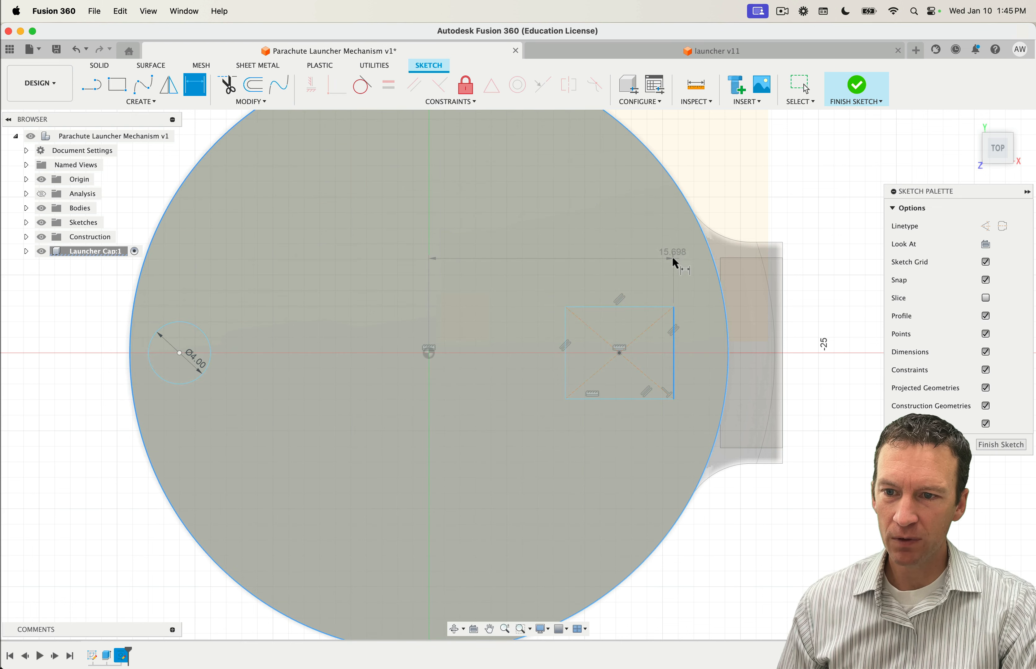
pyautogui.click(675, 260)
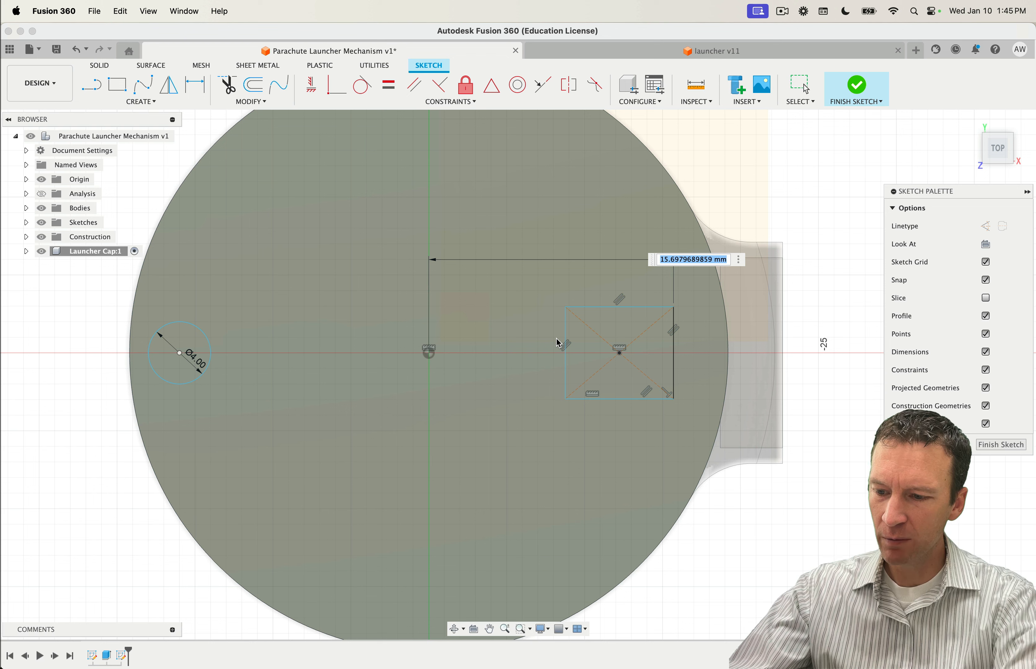
pyautogui.write('15')
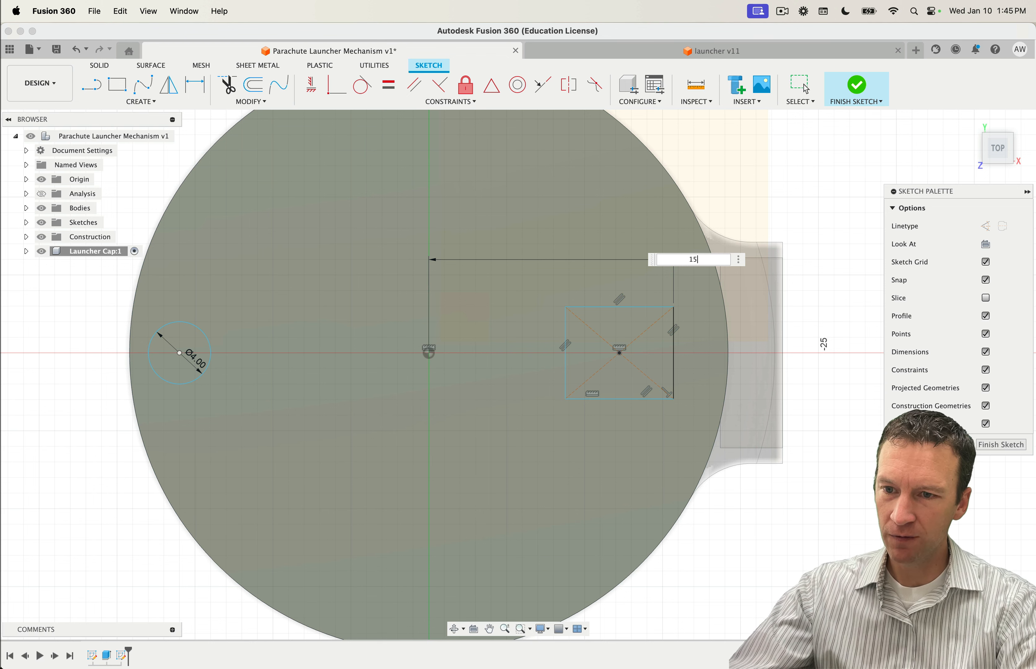
pyautogui.press('Return')
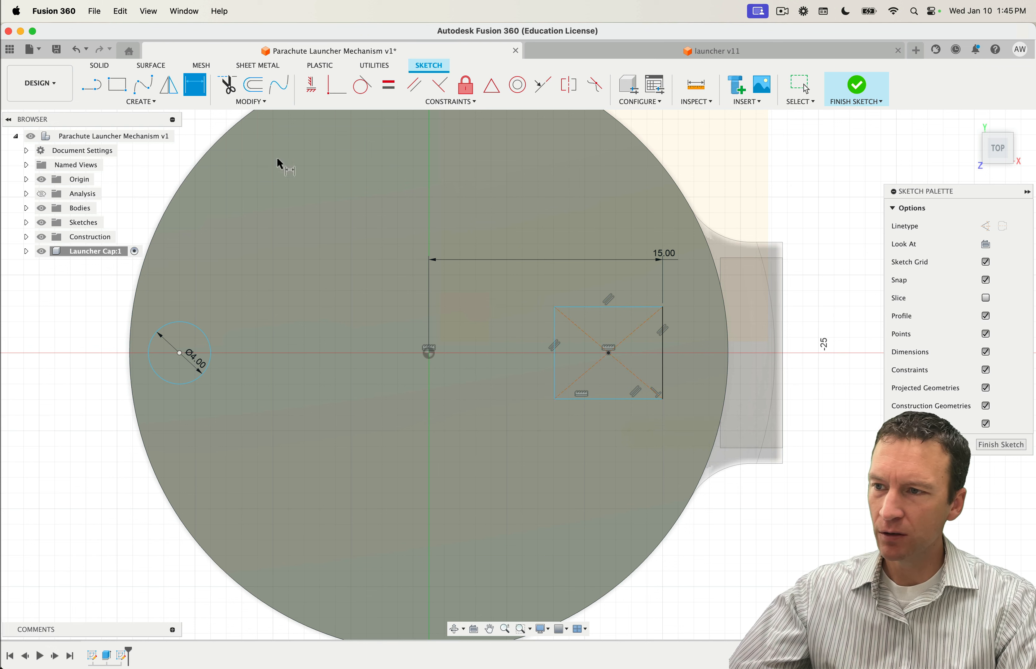
# Step: Offset the whole rectangle inward by 1.5 mm
pyautogui.click(253, 86)
pyautogui.click(618, 308)
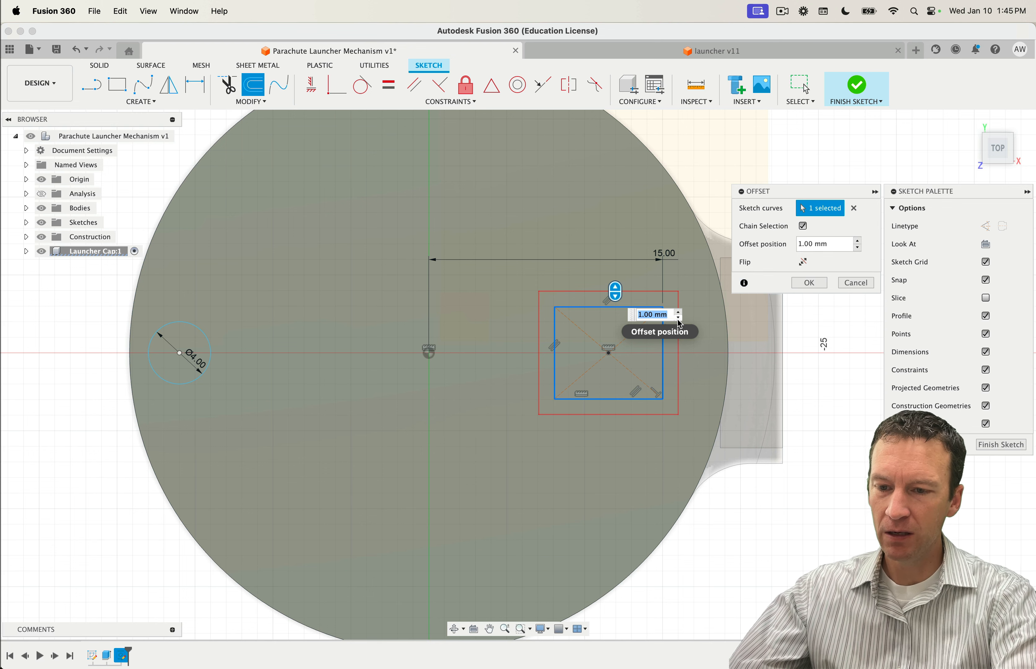
pyautogui.write('-1')
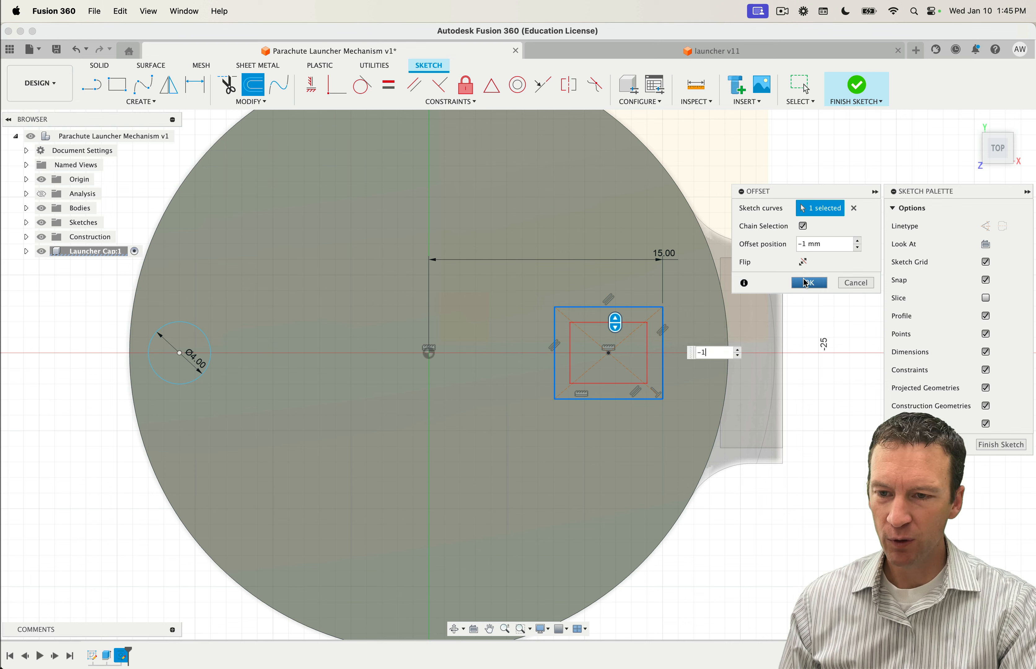
pyautogui.write('.5')
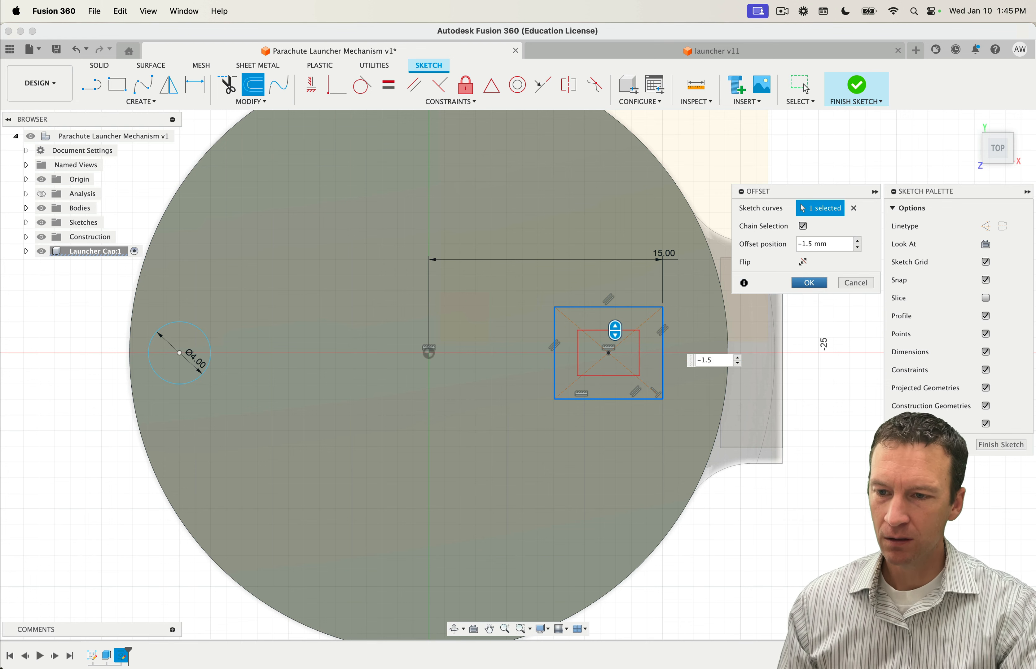
pyautogui.click(809, 283)
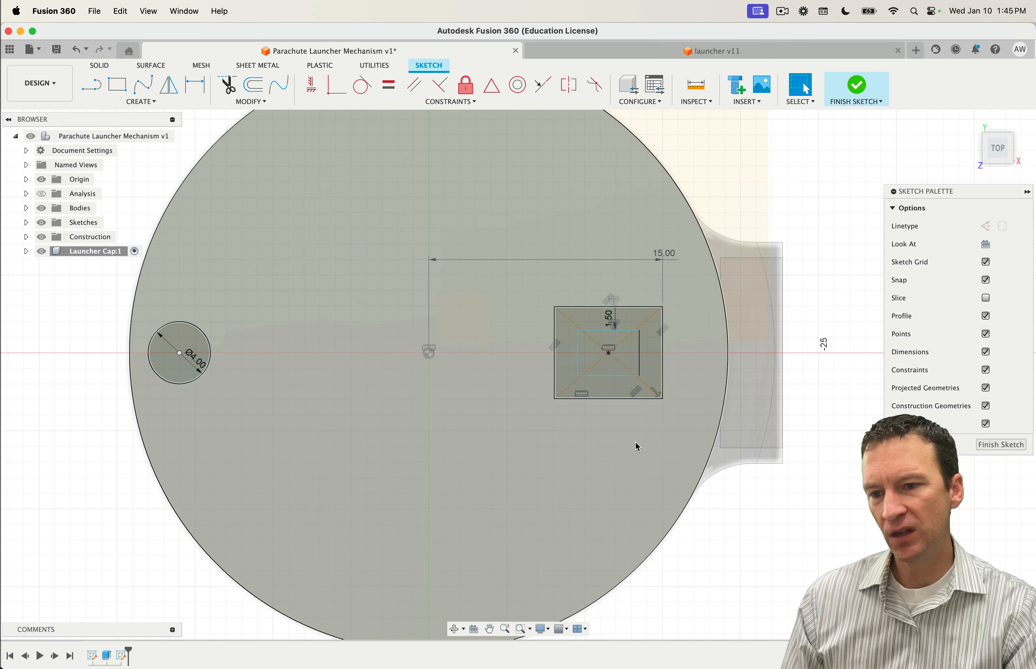
# Step: Draw two horizontal lines from the inner rectangle's outward corners to the outer rectangle's edge nearest the side block
pyautogui.scroll(-2, 642, 411)
pyautogui.scroll(5, 643, 403)
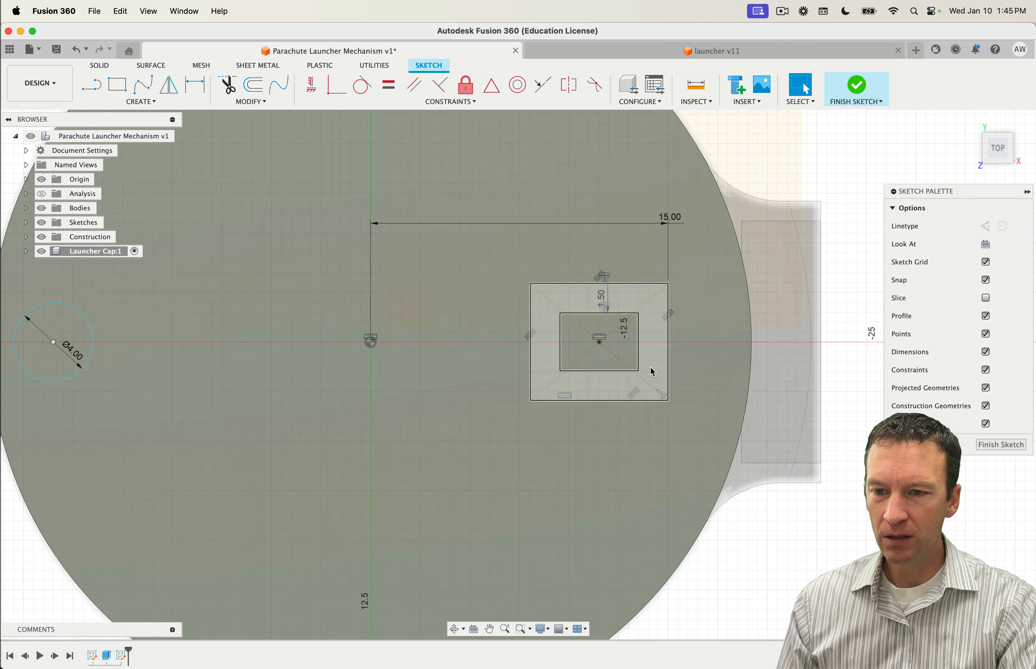
pyautogui.scroll(3, 649, 372)
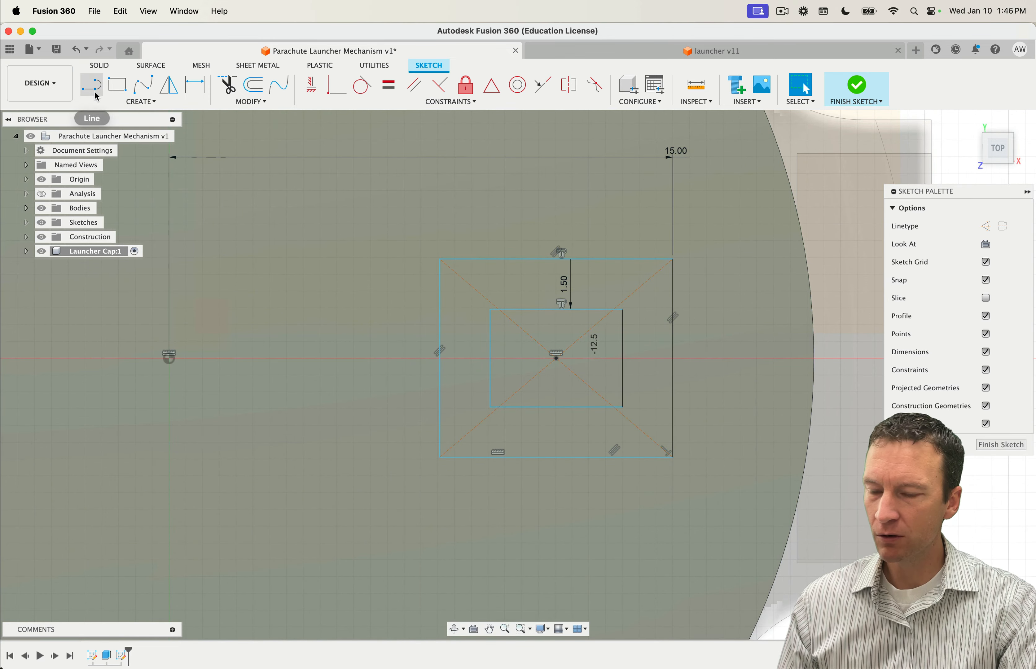
pyautogui.click(92, 85)
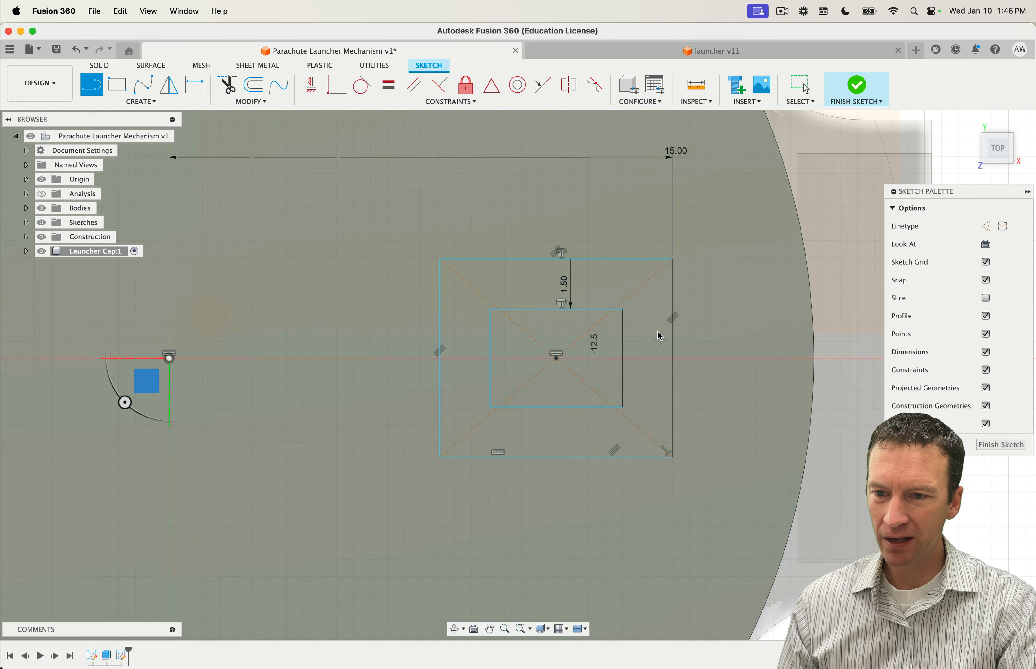
pyautogui.click(623, 310)
pyautogui.click(672, 311)
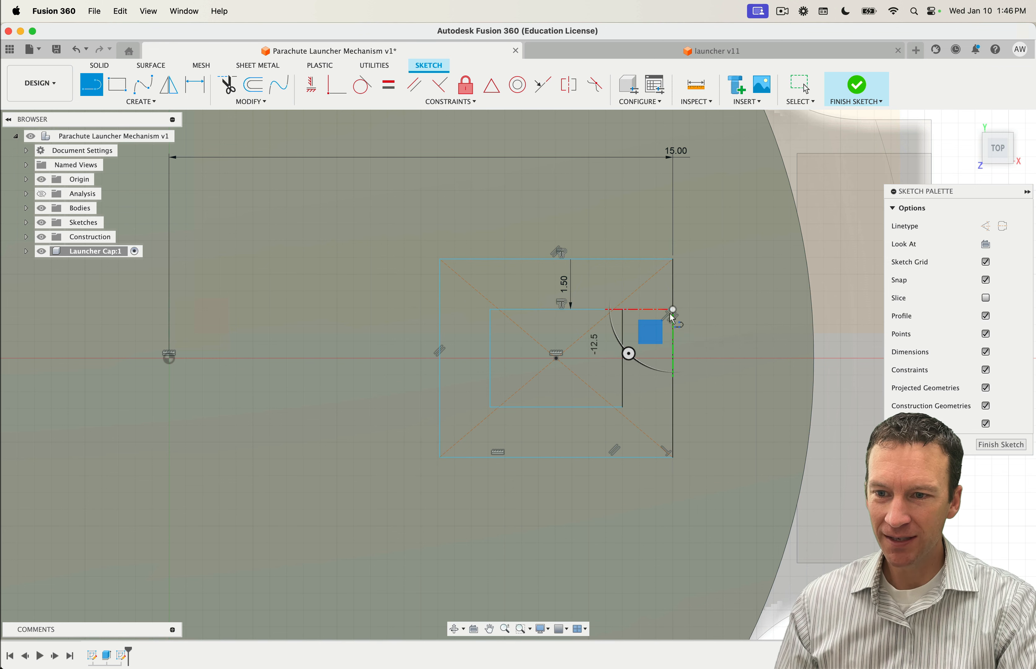
pyautogui.click(622, 408)
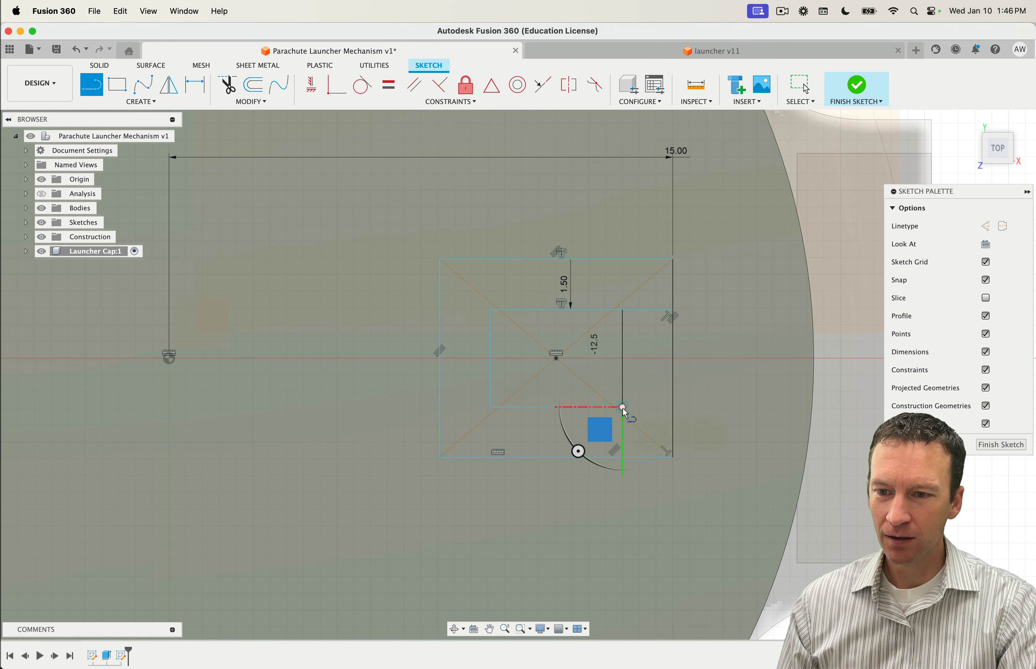
pyautogui.click(674, 408)
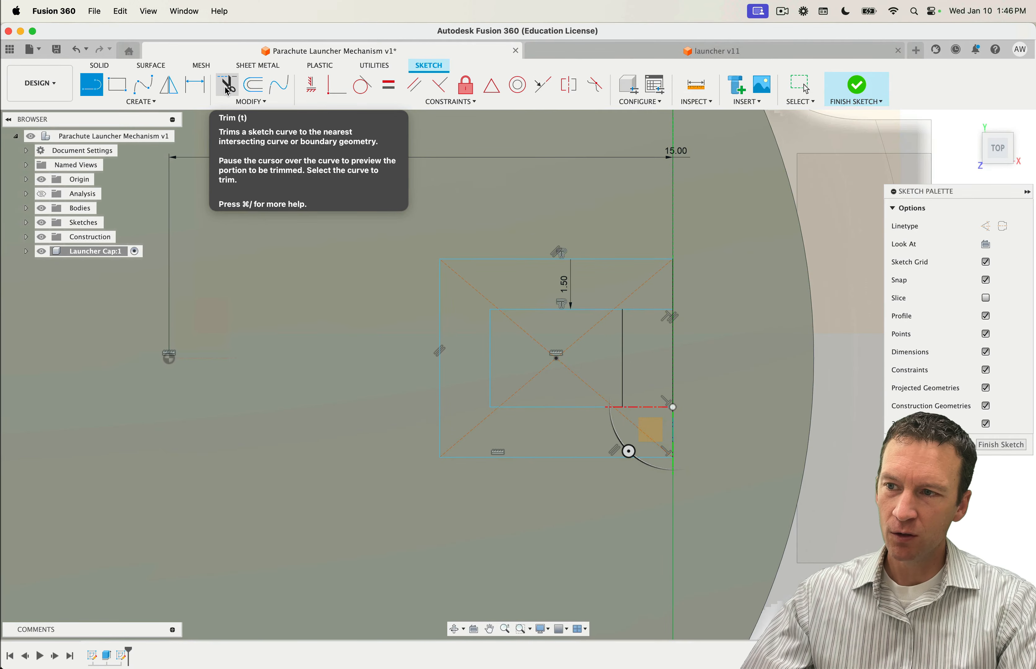
# Step: Trim the inner rectangle's outward vertical edge and the outer edge's middle section to leave an open C-shaped profile
pyautogui.click(227, 87)
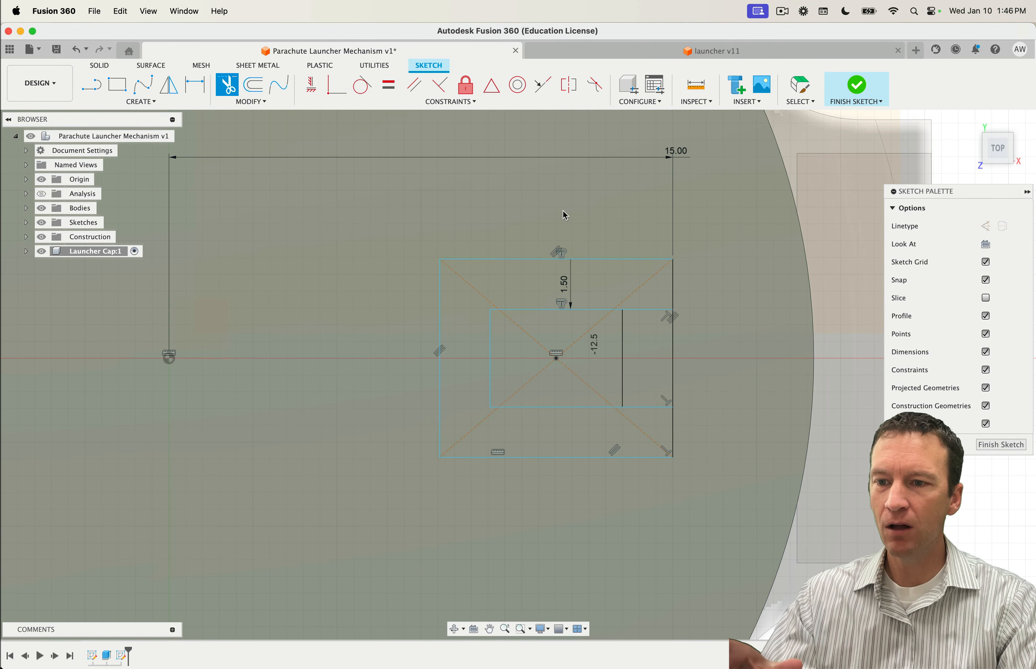
pyautogui.click(577, 381)
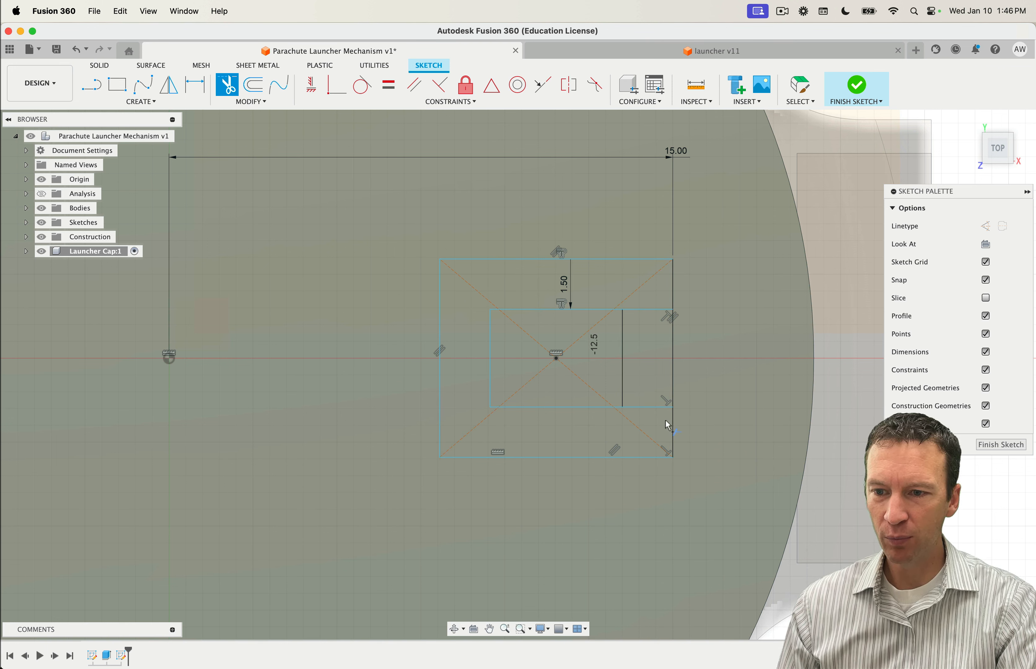
pyautogui.click(624, 374)
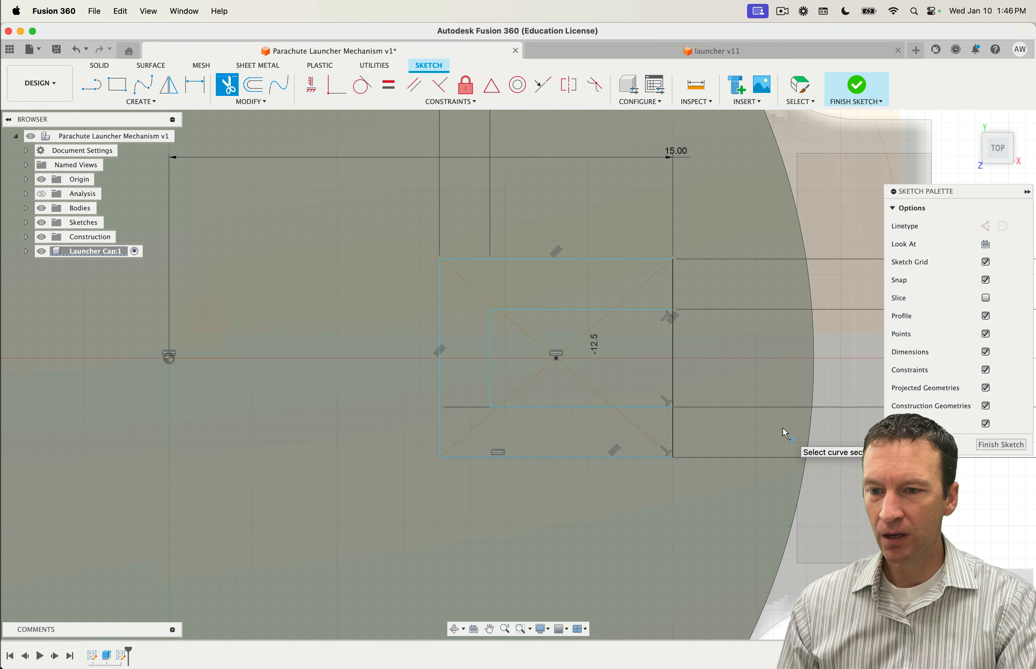
pyautogui.click(672, 365)
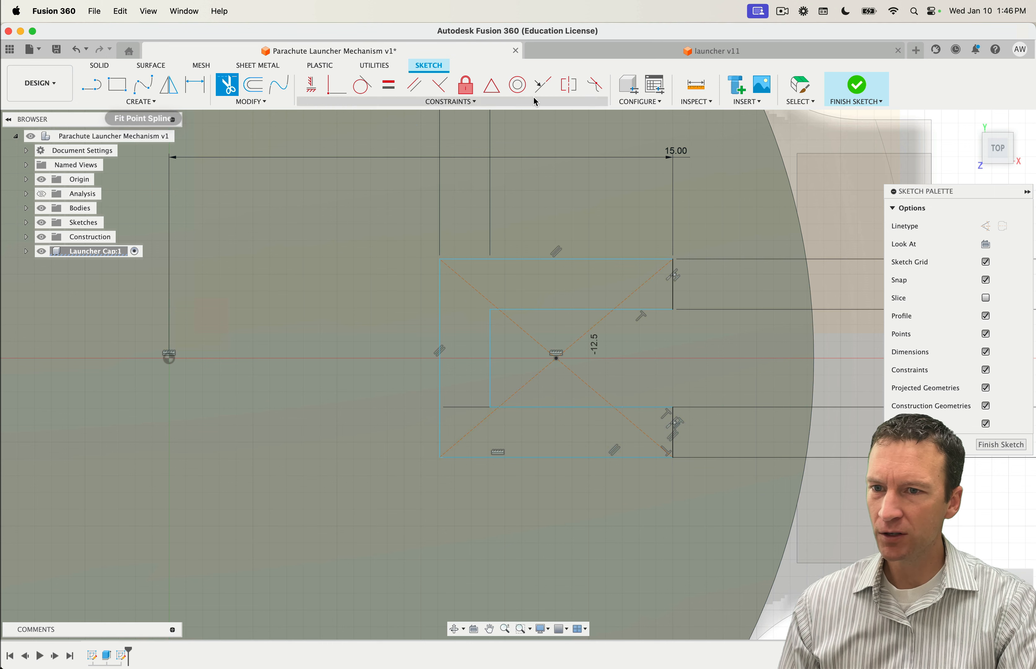
# Step: Finish the sketch and extrude the C-shaped profile -3 mm as a cut through the cap disc
pyautogui.click(800, 87)
pyautogui.click(577, 291)
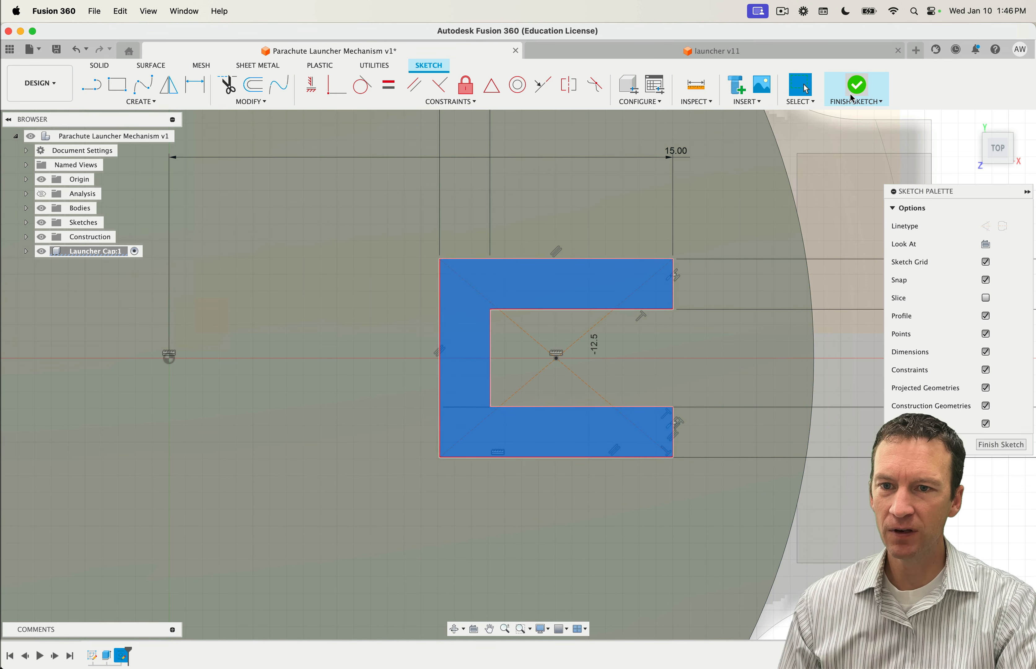
pyautogui.click(855, 90)
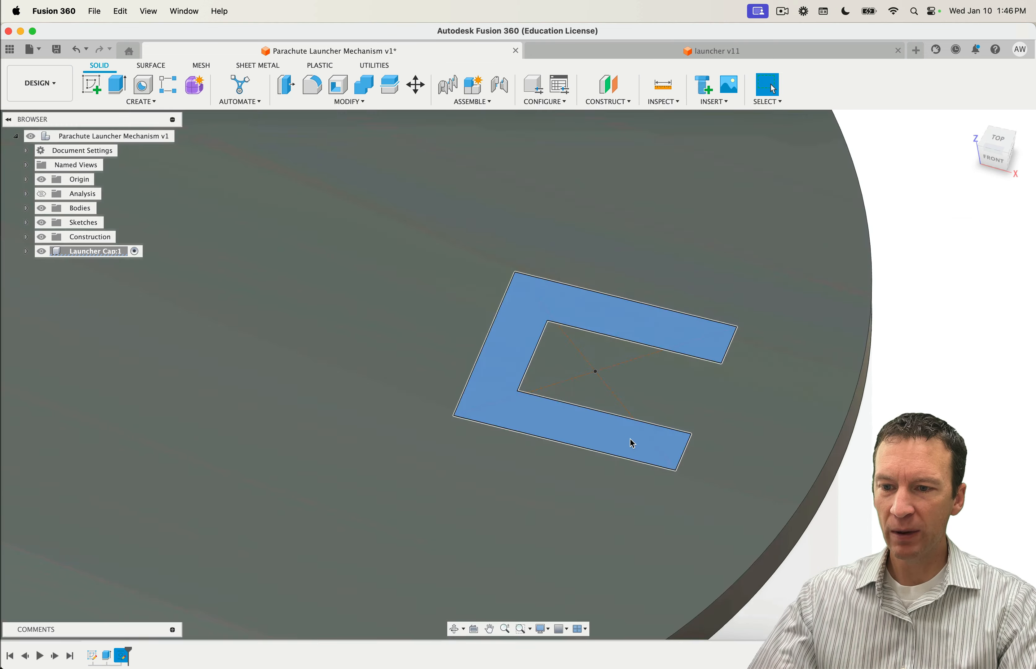
pyautogui.moveTo(653, 471); pyautogui.dragTo(630, 313, button='middle')
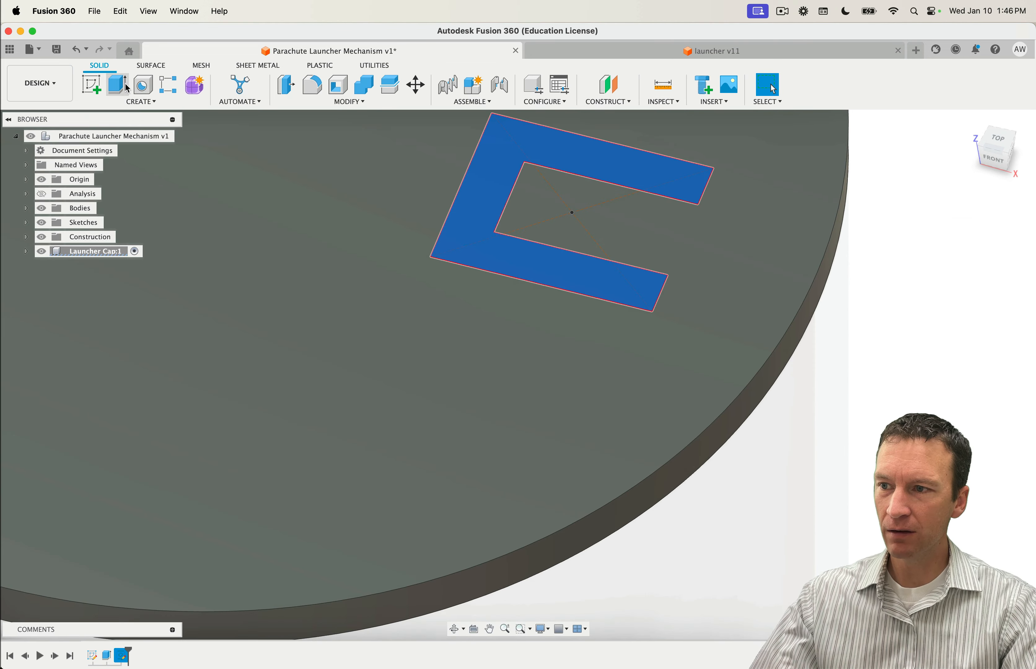
pyautogui.click(126, 87)
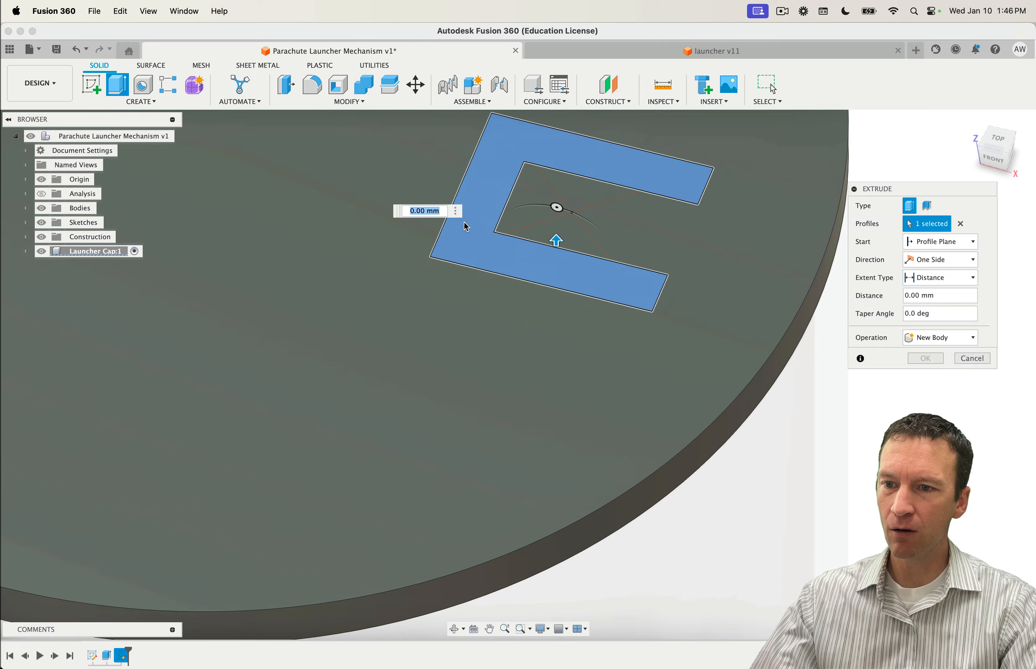
pyautogui.moveTo(557, 239); pyautogui.dragTo(557, 303)
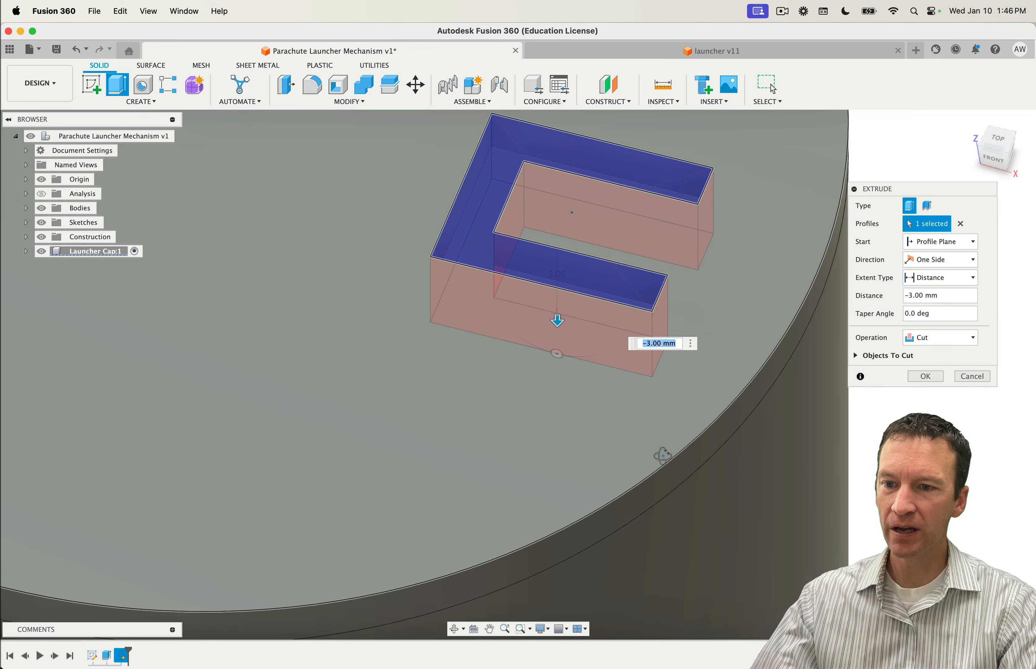
pyautogui.keyDown('shift'); pyautogui.moveTo(662, 455); pyautogui.dragTo(710, 444, button='middle'); pyautogui.keyUp('shift')
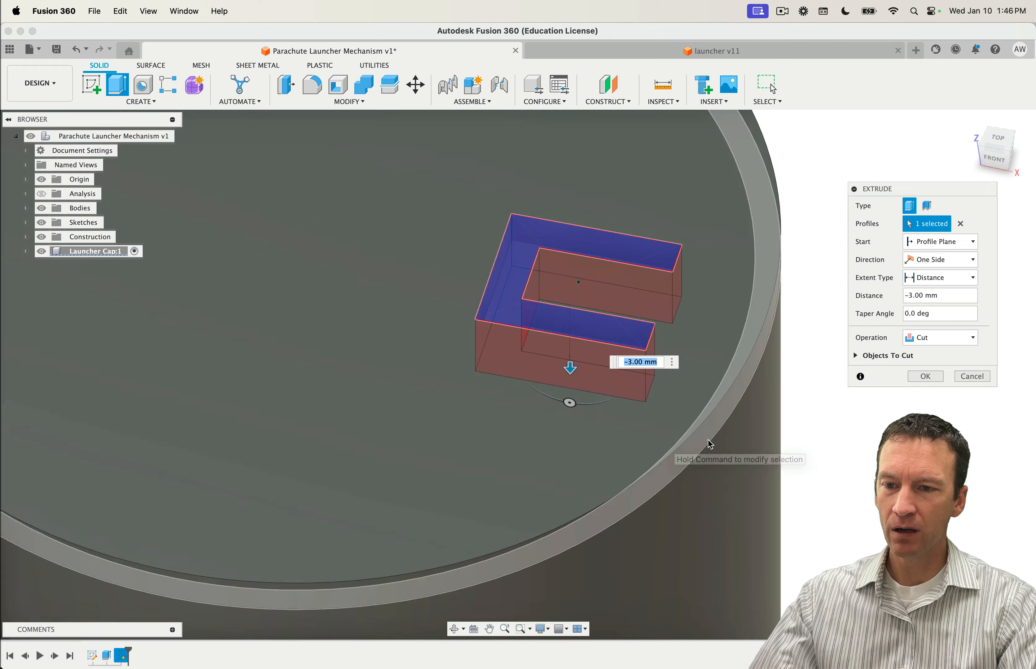
pyautogui.click(924, 376)
# Step: Hide the main assembly's Bodies folder to show the cap disc on its own
pyautogui.keyDown('shift'); pyautogui.moveTo(827, 413); pyautogui.dragTo(693, 402, button='middle'); pyautogui.keyUp('shift')
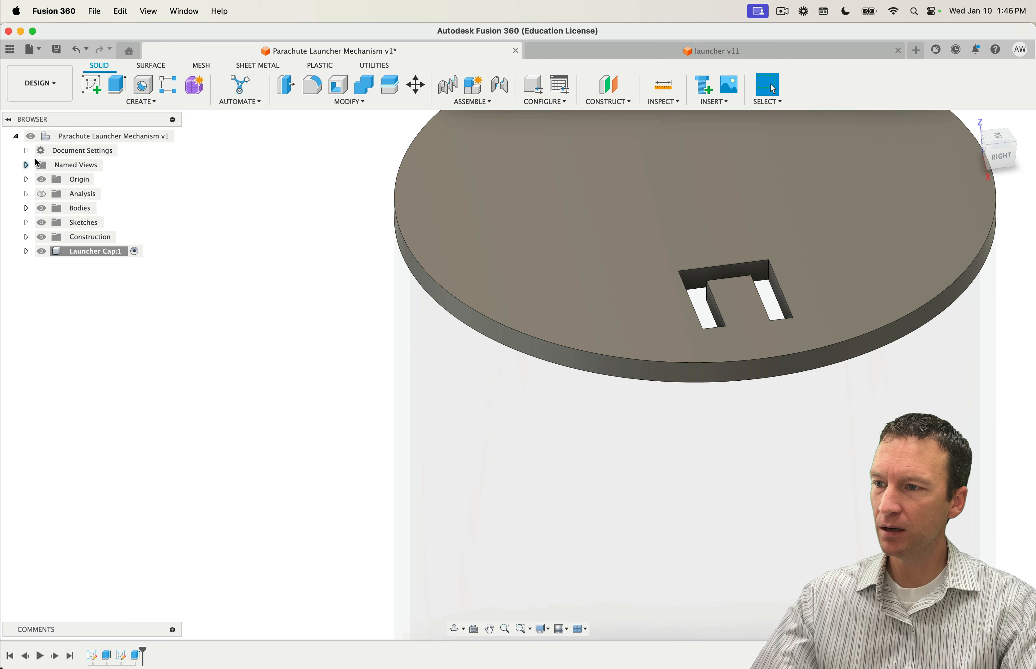
pyautogui.click(41, 208)
pyautogui.scroll(-1, 586, 364)
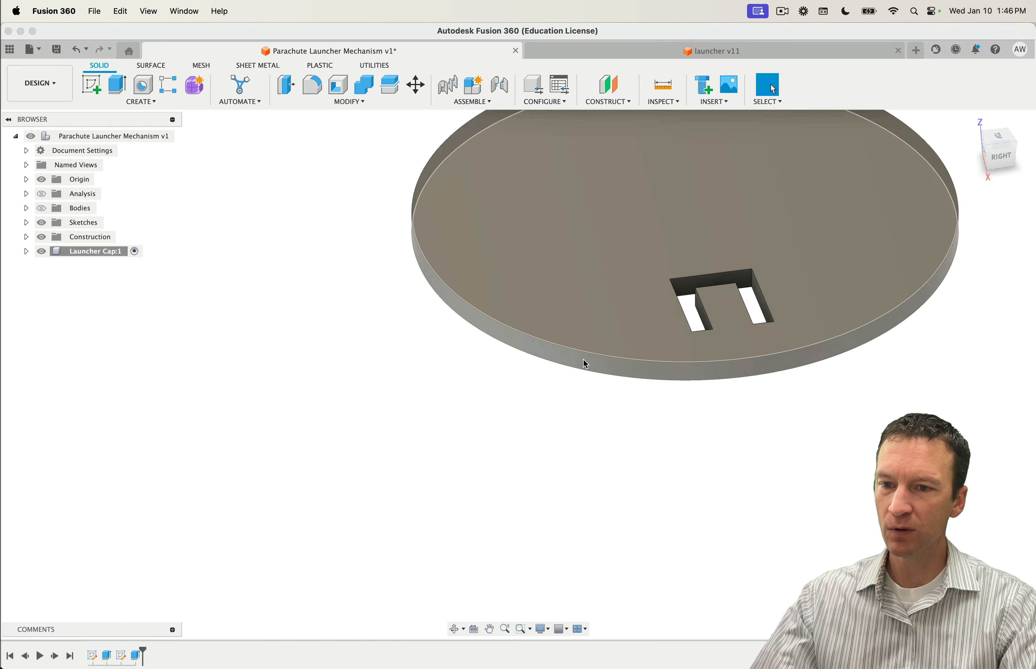
pyautogui.scroll(-1, 664, 362)
pyautogui.keyDown('shift'); pyautogui.moveTo(664, 363); pyautogui.dragTo(719, 444, button='middle'); pyautogui.keyUp('shift')
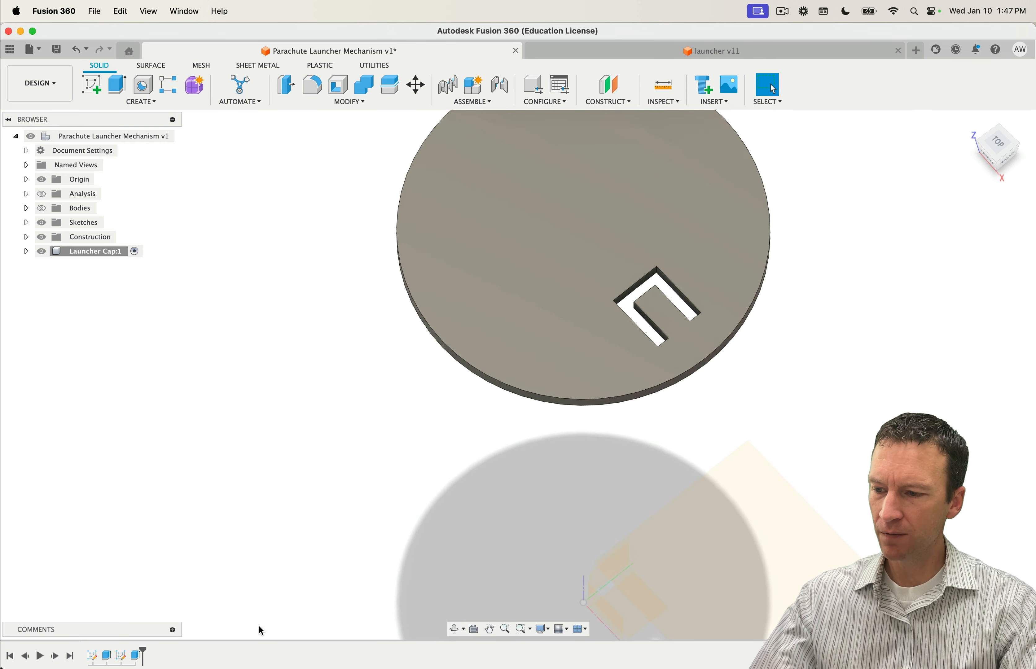
# Step: Edit the last cut extrusion to also include the 4 mm circle profile near the disc's opposite edge
pyautogui.doubleClick(136, 657)
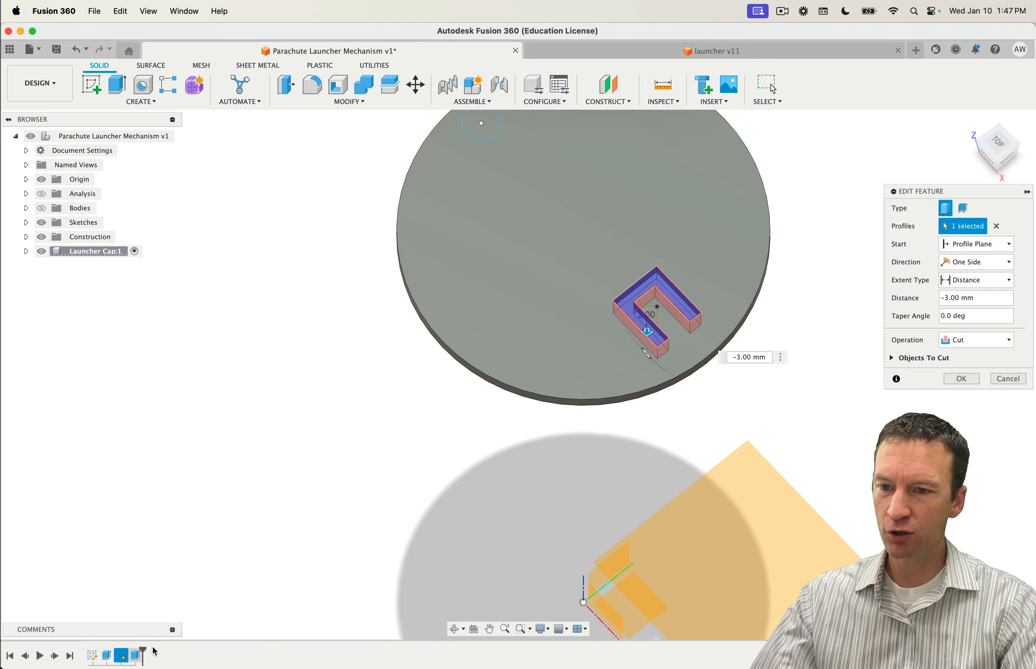
pyautogui.click(506, 250)
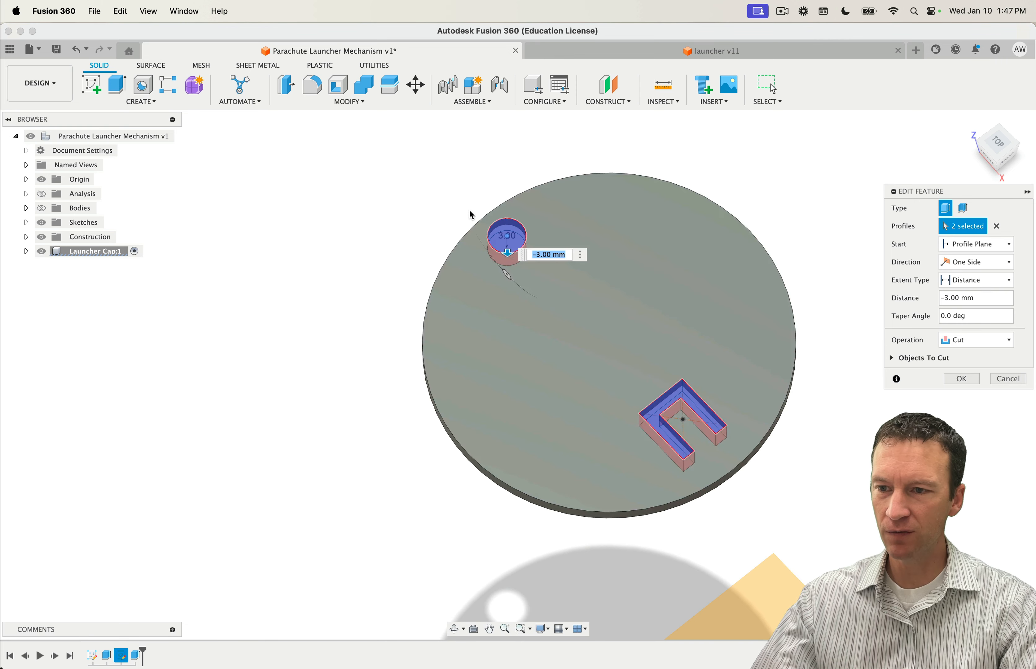
pyautogui.click(960, 380)
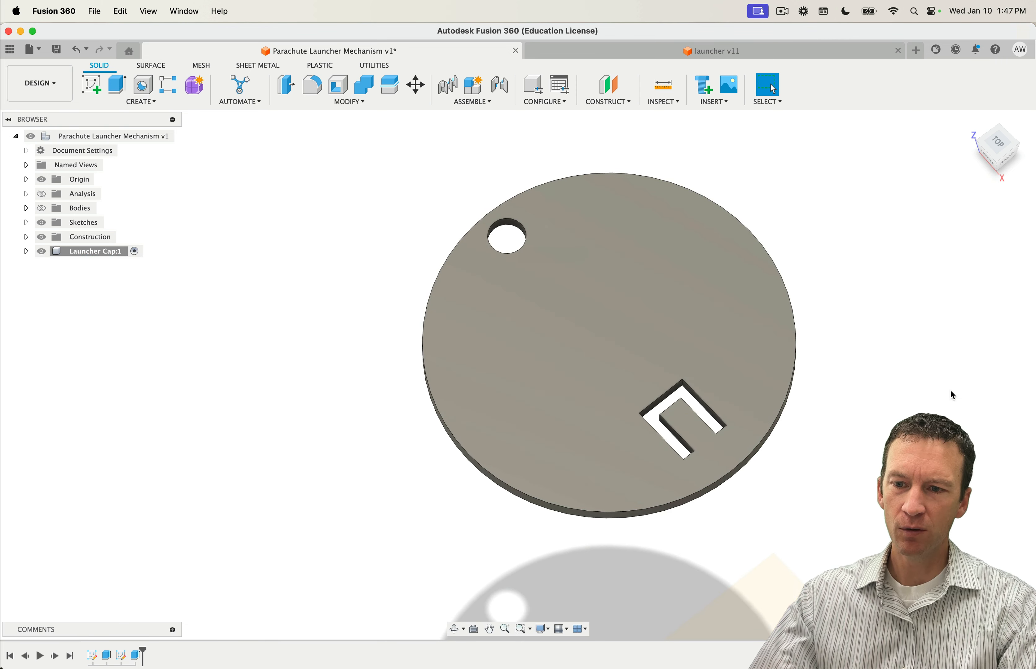
pyautogui.keyDown('shift'); pyautogui.moveTo(860, 492); pyautogui.dragTo(815, 456, button='middle'); pyautogui.keyUp('shift')
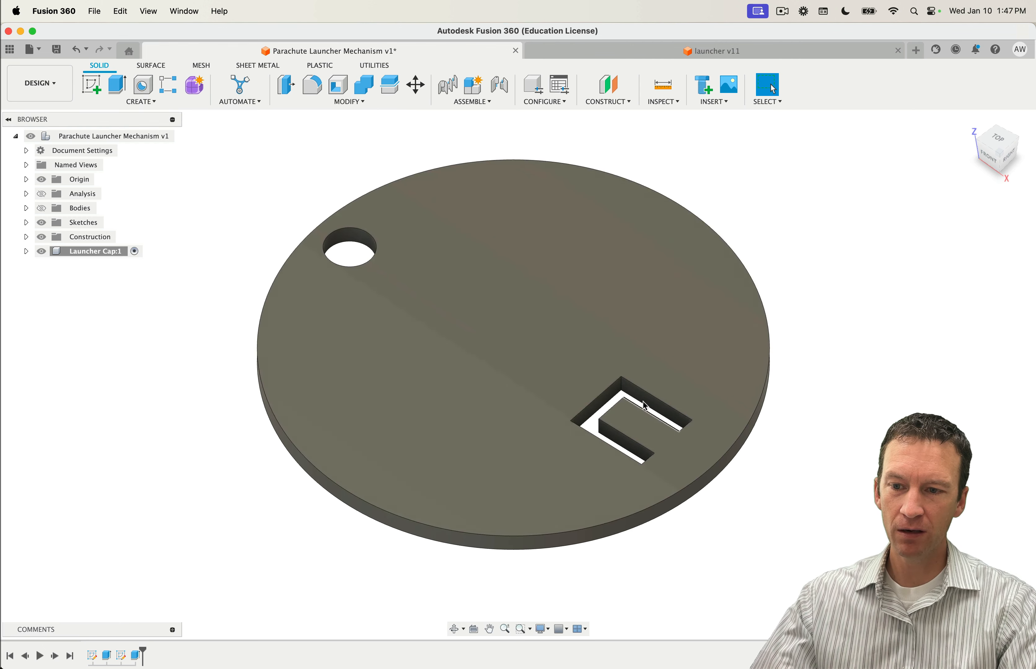
# Step: Show the main assembly's Bodies folder and examine how the cap disc sits on the launcher tube
pyautogui.keyDown('shift'); pyautogui.moveTo(821, 516); pyautogui.dragTo(789, 453, button='middle'); pyautogui.keyUp('shift')
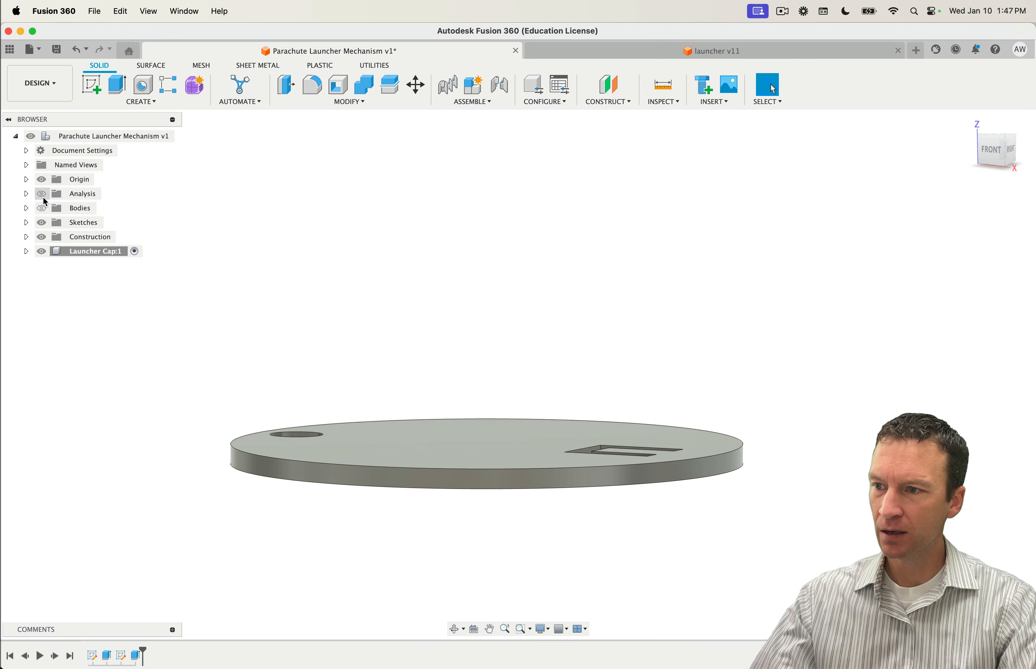
pyautogui.click(43, 210)
pyautogui.moveTo(671, 475); pyautogui.dragTo(628, 249, button='middle')
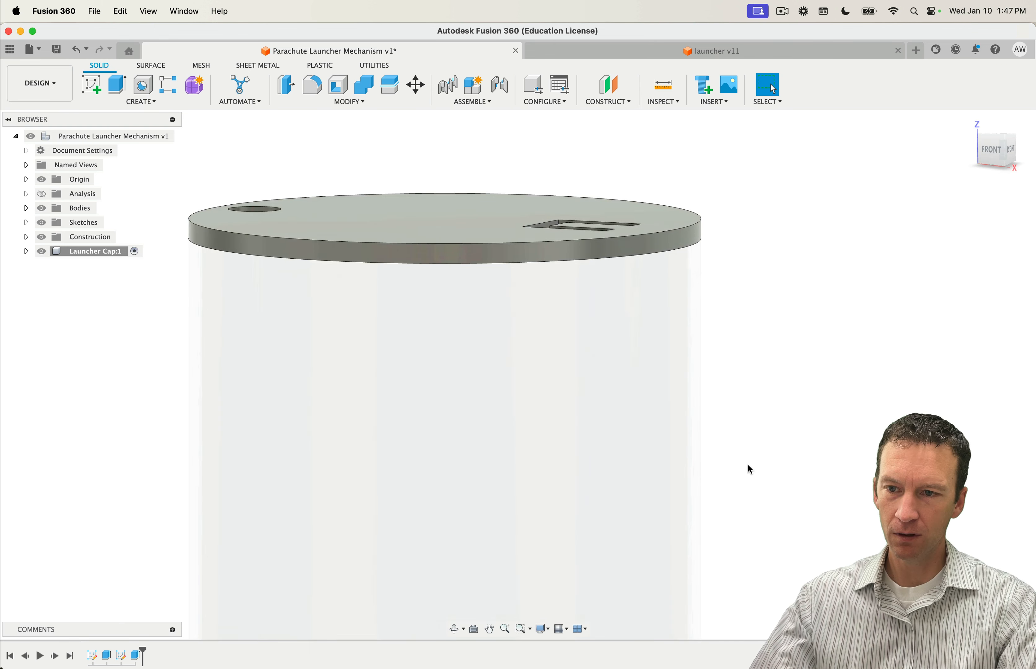
pyautogui.scroll(-5, 749, 464)
pyautogui.scroll(-3, 751, 469)
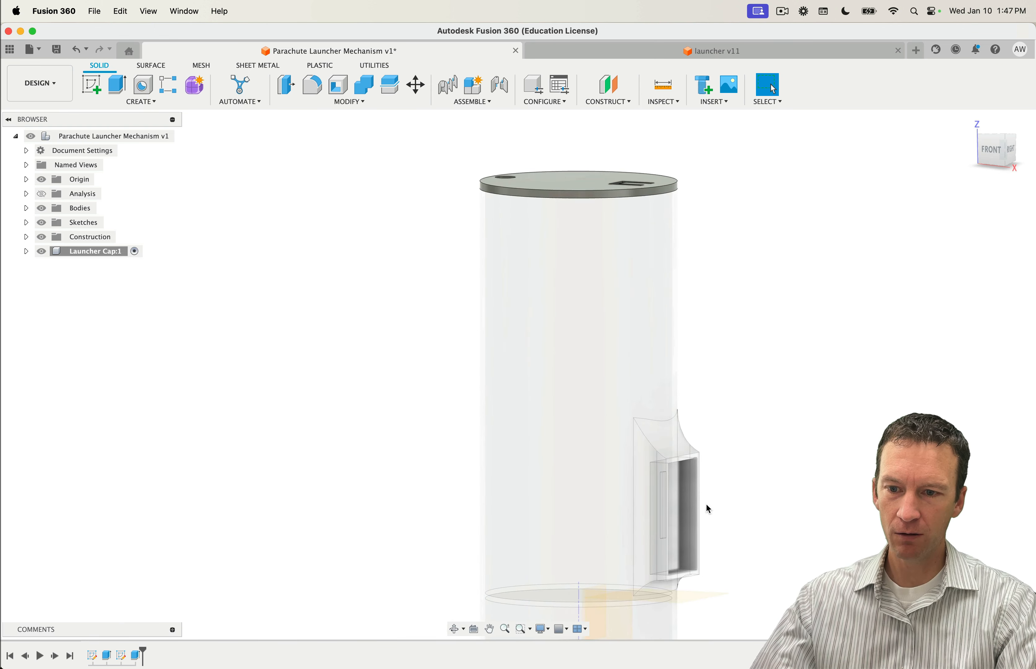
pyautogui.keyDown('shift'); pyautogui.moveTo(782, 350); pyautogui.dragTo(722, 497, button='middle'); pyautogui.keyUp('shift')
pyautogui.scroll(4, 706, 276)
pyautogui.keyDown('shift'); pyautogui.moveTo(687, 266); pyautogui.dragTo(735, 374, button='middle'); pyautogui.keyUp('shift')
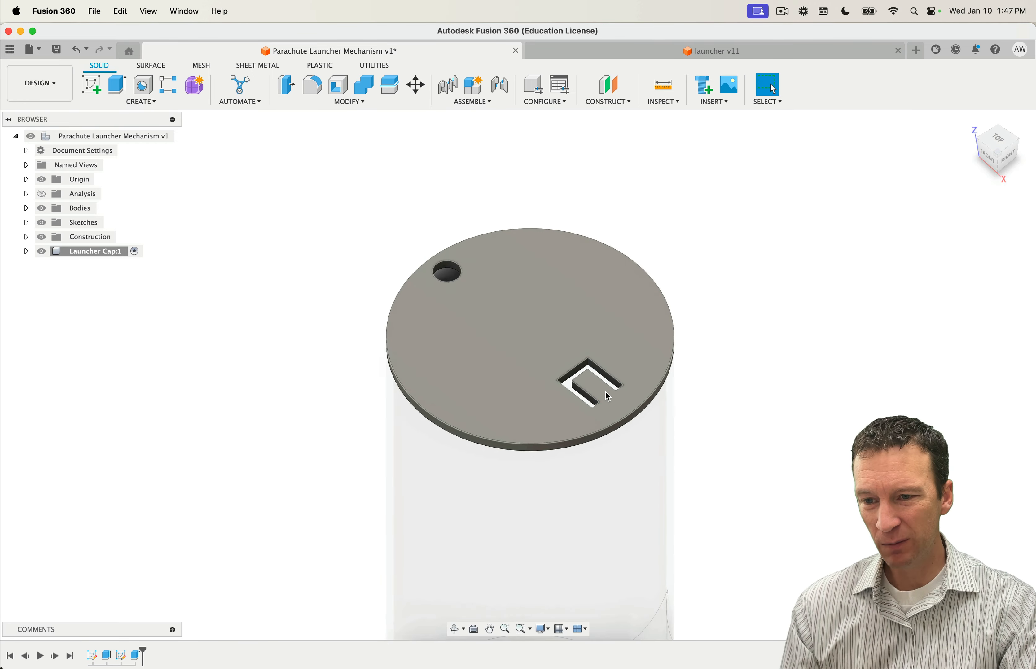
# Step: Fillet the eight edges of the C-shaped slot on the cap's top face with a 0.5 mm radius
pyautogui.scroll(3, 607, 391)
pyautogui.scroll(2, 607, 390)
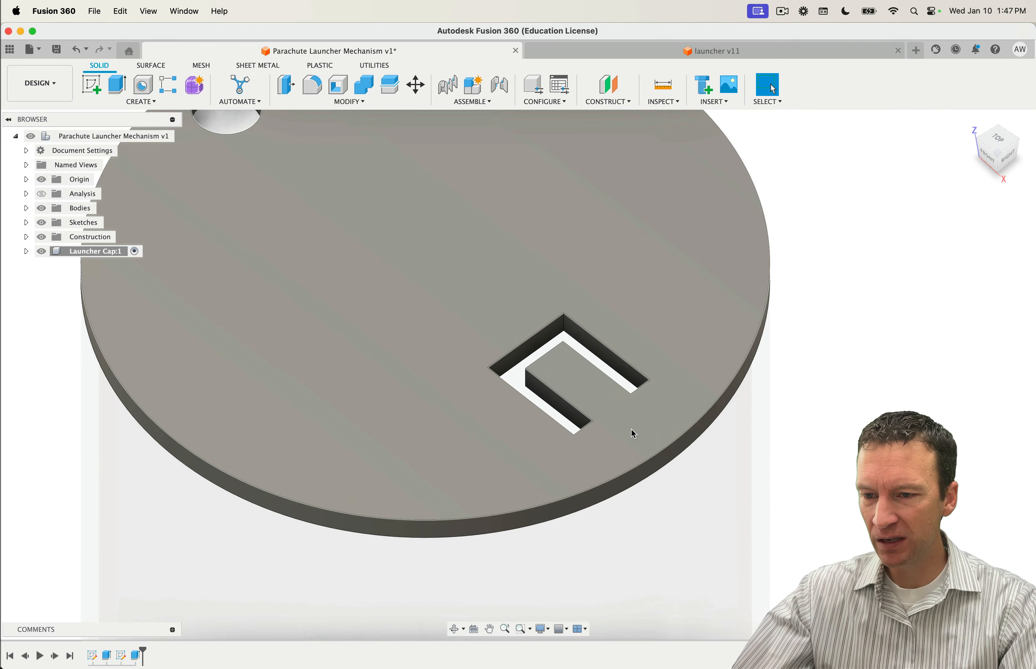
pyautogui.keyDown('shift'); pyautogui.moveTo(634, 430); pyautogui.dragTo(589, 455, button='middle'); pyautogui.keyUp('shift')
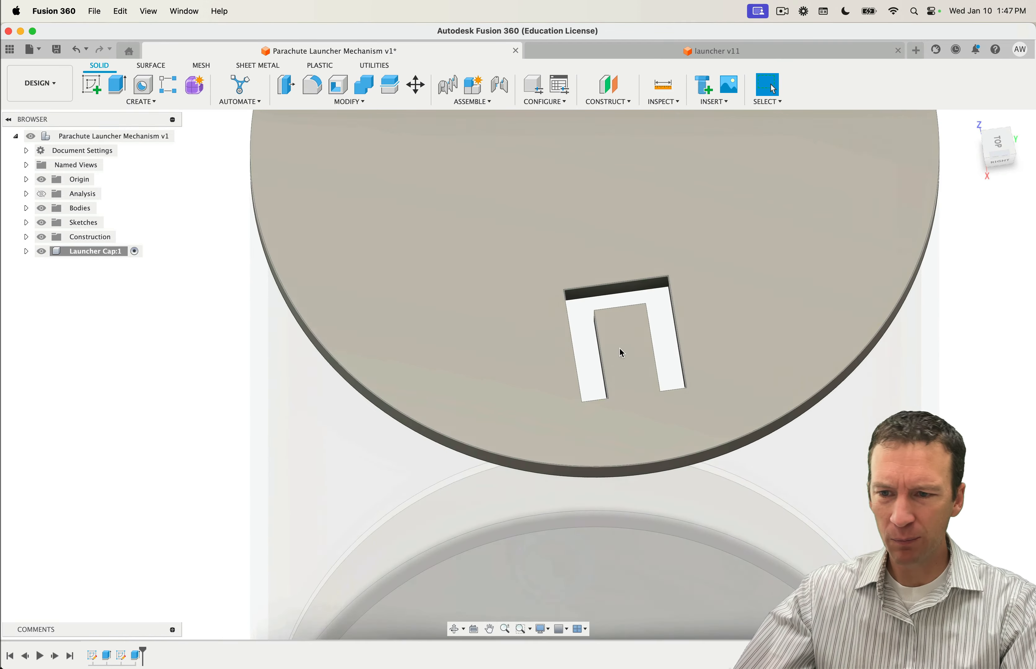
pyautogui.keyDown('shift'); pyautogui.moveTo(654, 382); pyautogui.dragTo(664, 362, button='middle'); pyautogui.keyUp('shift')
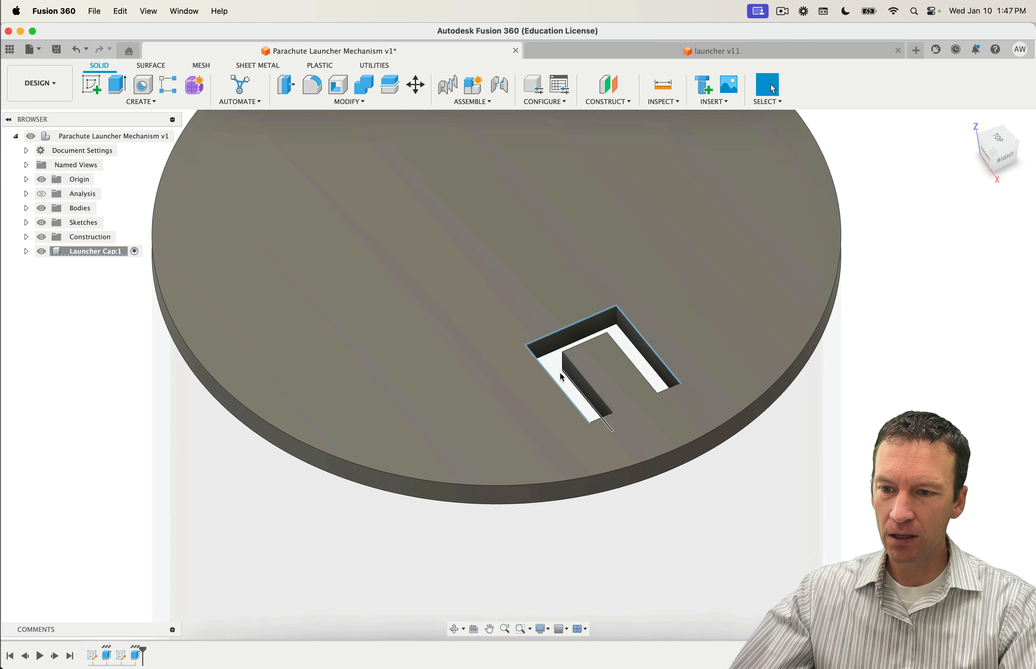
pyautogui.keyDown('shift'); pyautogui.moveTo(563, 377); pyautogui.dragTo(611, 386, button='middle'); pyautogui.keyUp('shift')
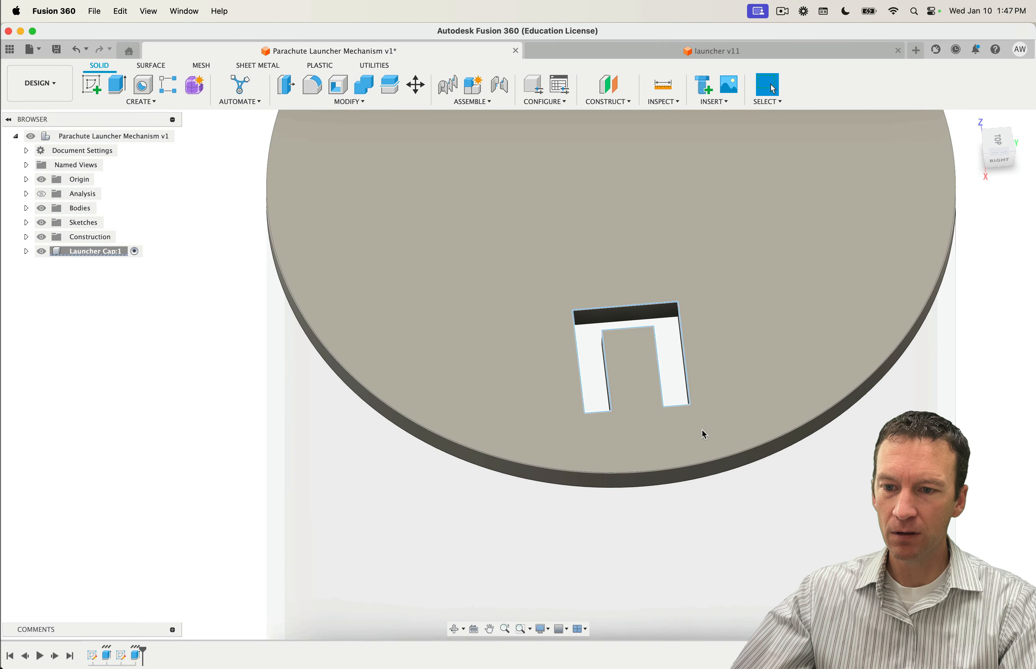
pyautogui.keyDown('shift'); pyautogui.moveTo(722, 440); pyautogui.dragTo(765, 450, button='middle'); pyautogui.keyUp('shift')
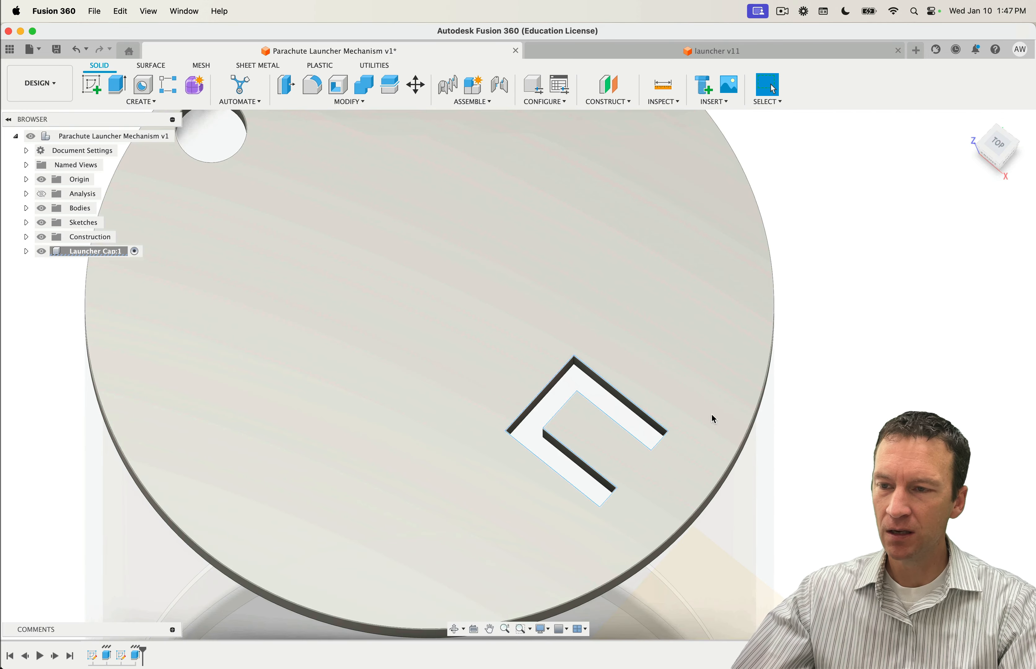
pyautogui.click(312, 85)
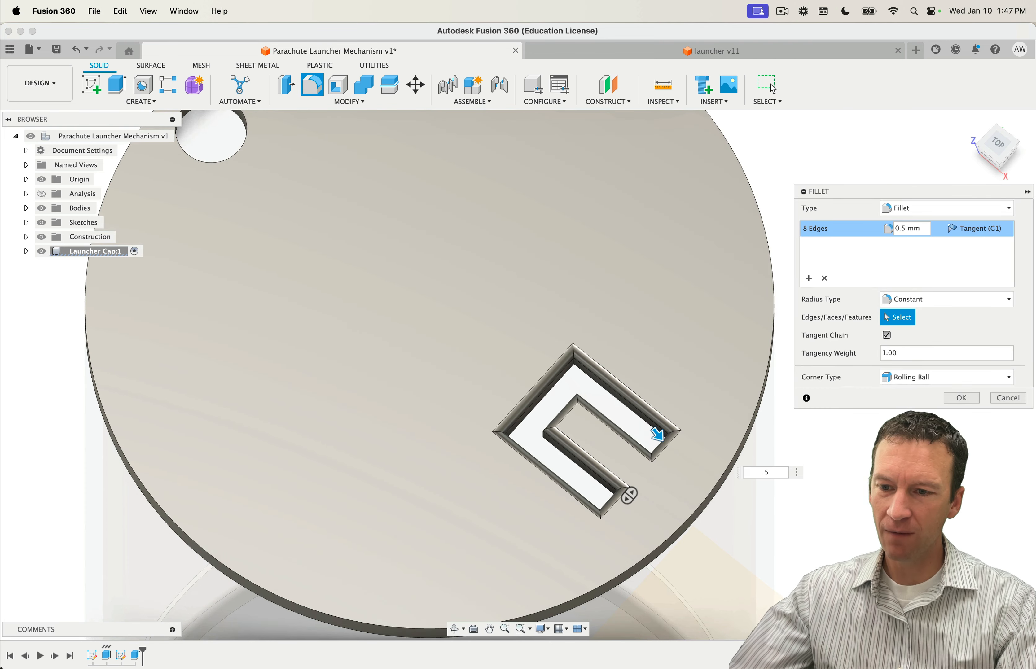
pyautogui.click(960, 398)
# Step: Hide the main assembly's Bodies folder and fillet the eight C-shaped slot edges on the cap's underside with a 0.5 mm radius
pyautogui.keyDown('shift'); pyautogui.moveTo(784, 452); pyautogui.dragTo(810, 347, button='middle'); pyautogui.keyUp('shift')
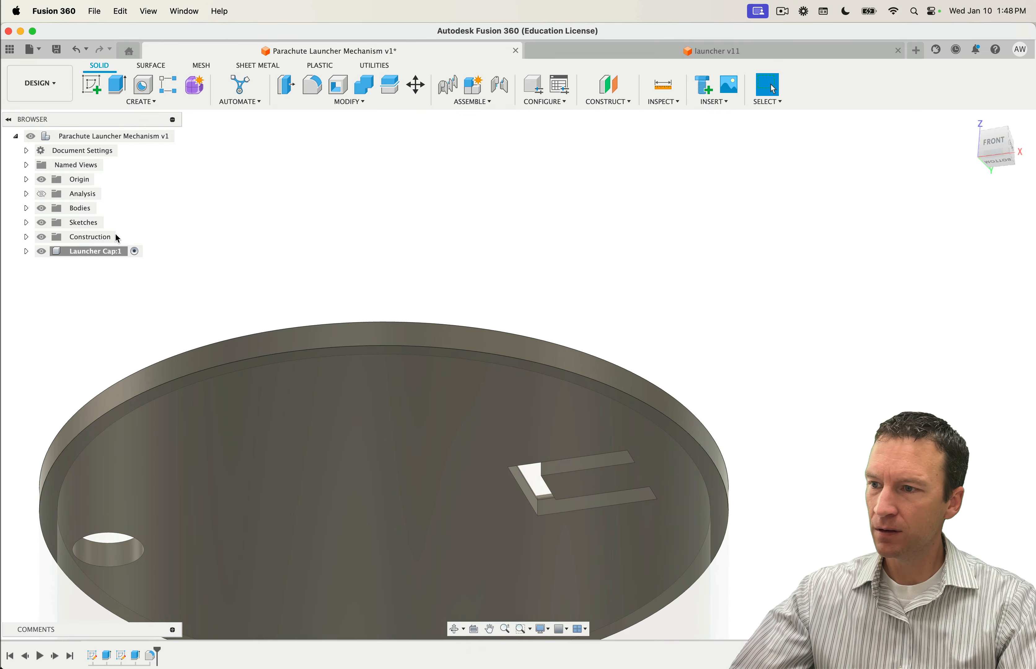
pyautogui.click(42, 212)
pyautogui.keyDown('shift'); pyautogui.moveTo(490, 398); pyautogui.dragTo(532, 400, button='middle'); pyautogui.keyUp('shift')
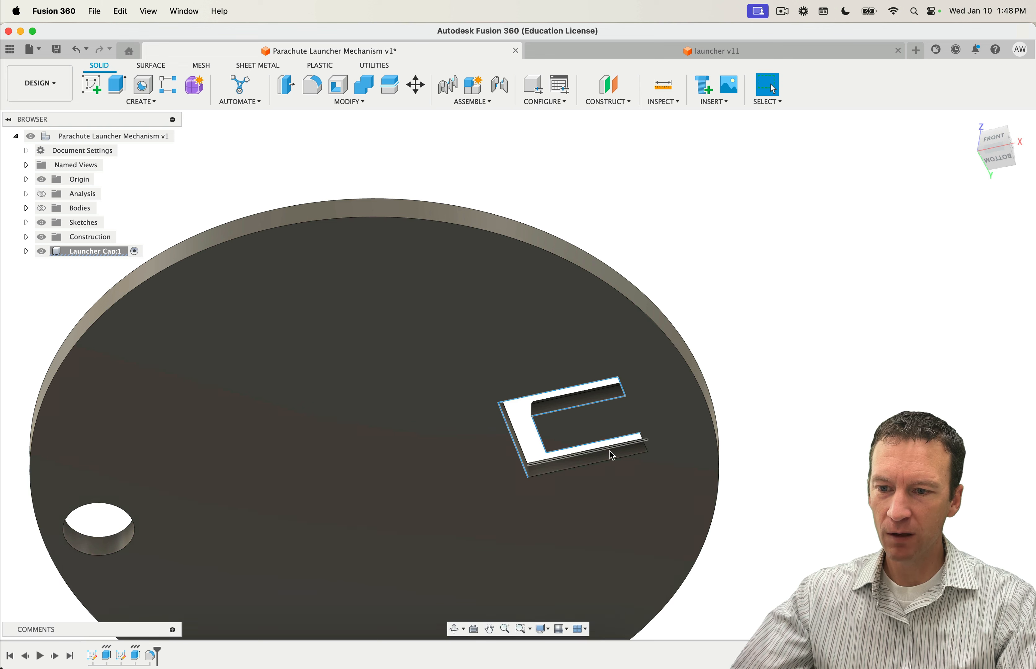
pyautogui.keyDown('shift'); pyautogui.moveTo(512, 436); pyautogui.dragTo(626, 488, button='middle'); pyautogui.keyUp('shift')
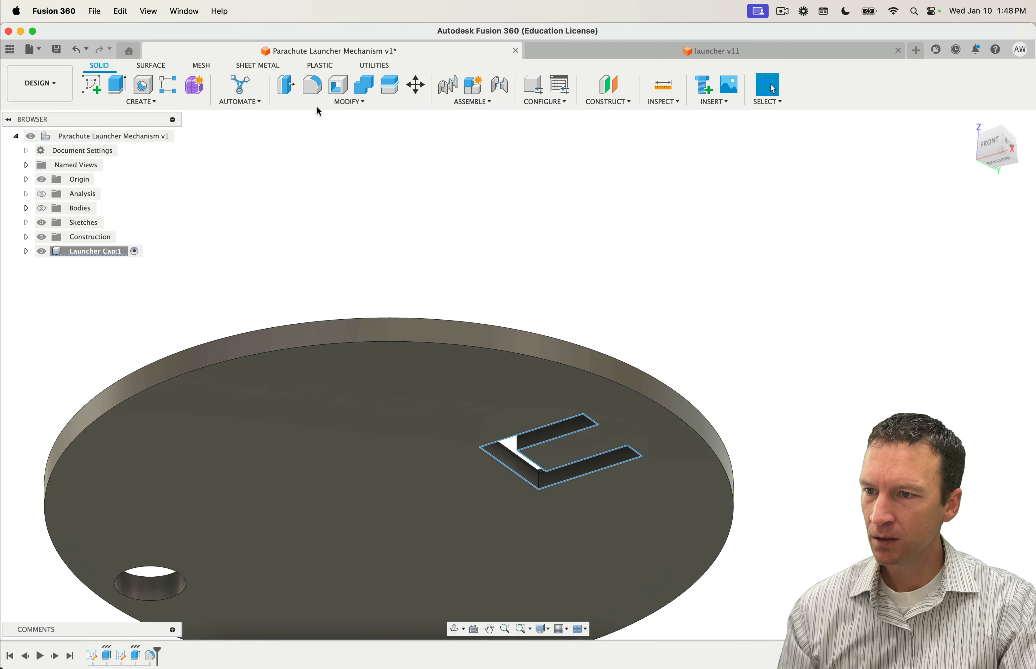
pyautogui.press('f')
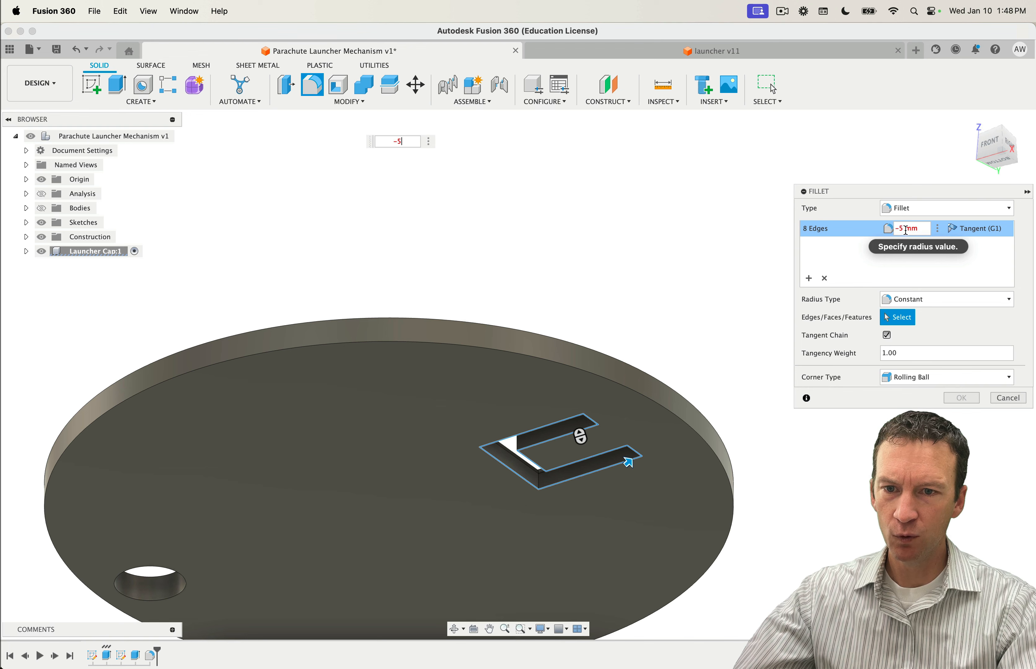
pyautogui.moveTo(905, 230); pyautogui.dragTo(893, 230)
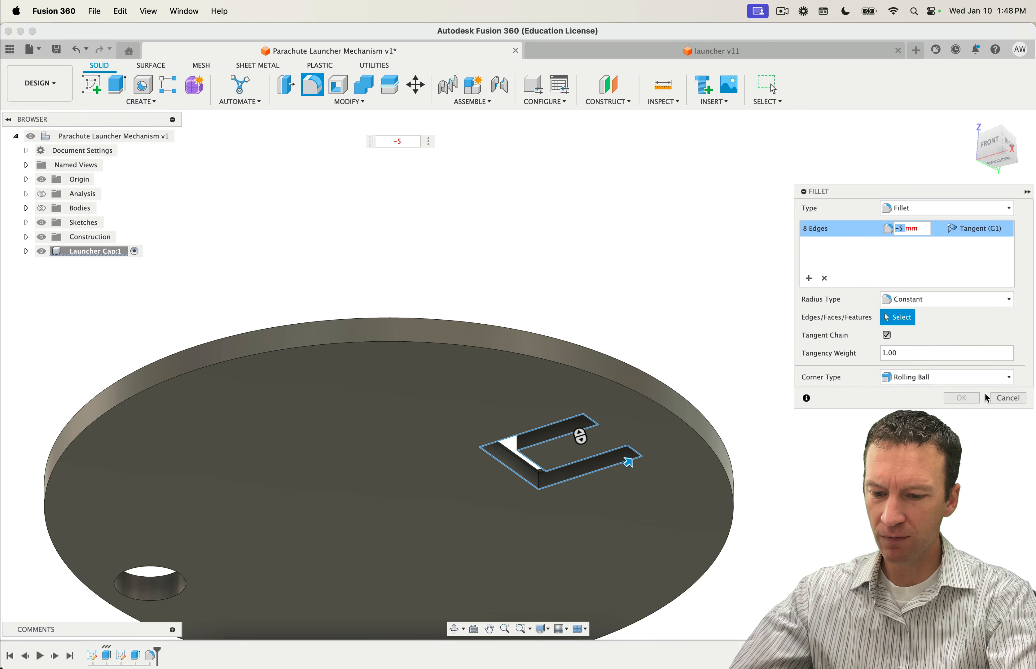
pyautogui.write('.5')
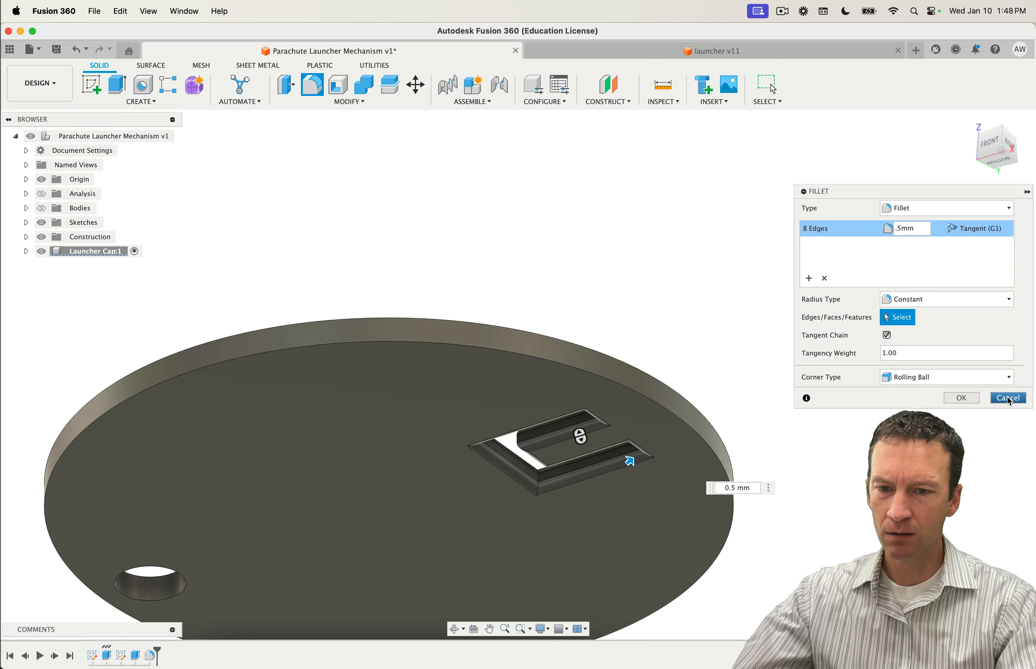
pyautogui.click(961, 397)
# Step: Fillet both circular edges of the round hole in the cap disc with a 0.5 mm radius
pyautogui.moveTo(740, 457)
pyautogui.keyDown('shift'); pyautogui.mouseDown(button='middle')
pyautogui.moveTo(730, 447)
pyautogui.moveTo(754, 399)
pyautogui.moveTo(710, 455)
pyautogui.moveTo(666, 463)
pyautogui.moveTo(665, 439)
pyautogui.mouseUp(button='middle'); pyautogui.keyUp('shift')
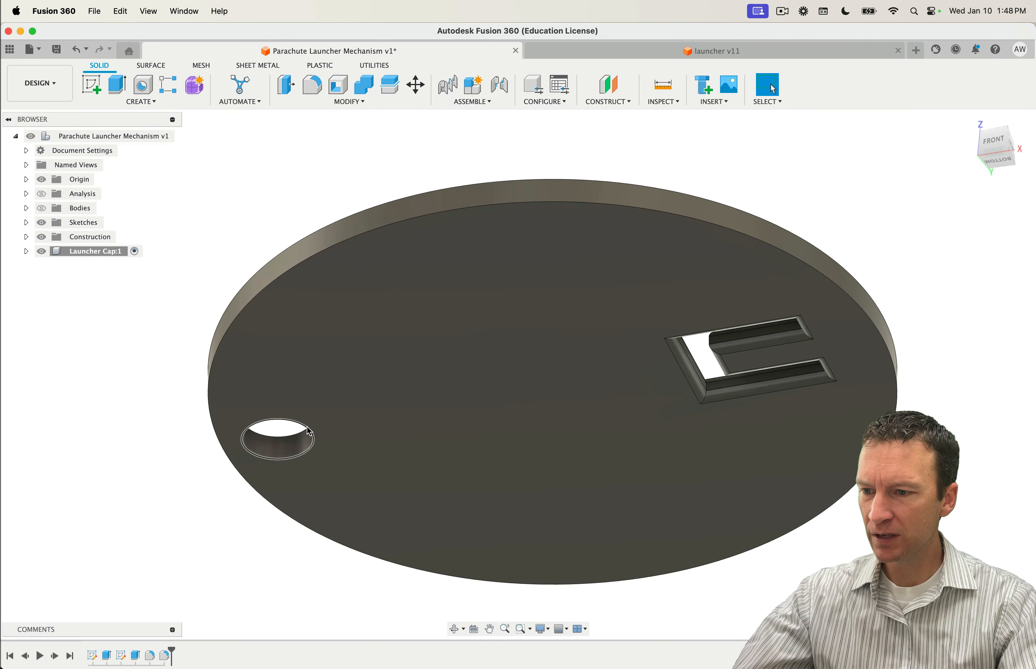
pyautogui.click(305, 437)
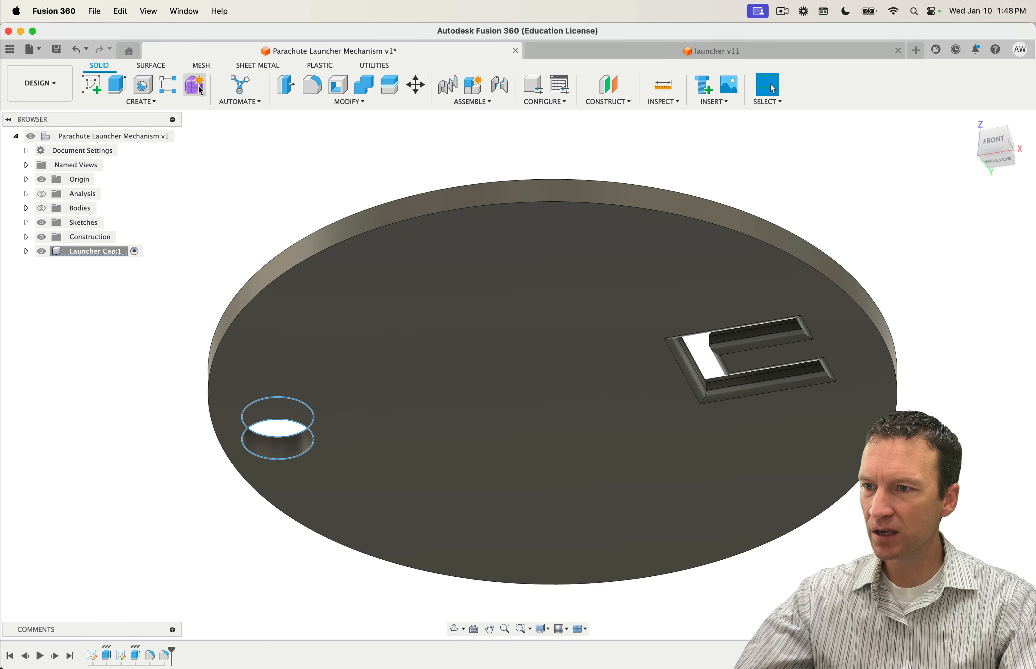
pyautogui.click(311, 85)
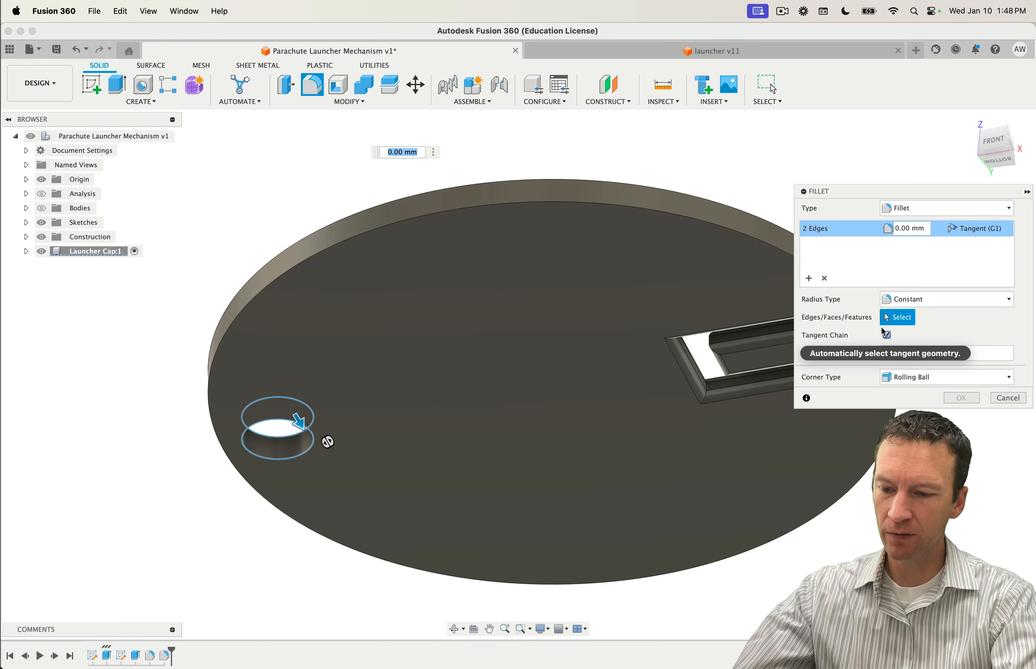
pyautogui.write('.5')
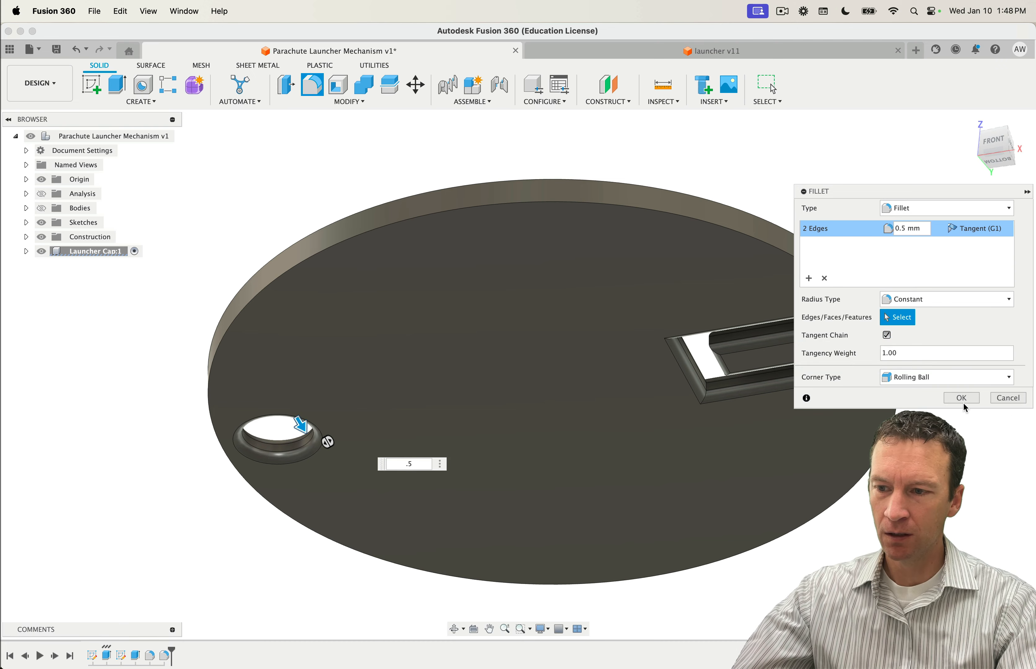
# Step: Apply the 0.5 mm constant-radius fillet to the two selected edges of the launcher cap
pyautogui.click(960, 398)
pyautogui.keyDown('shift'); pyautogui.moveTo(936, 404); pyautogui.dragTo(806, 394, button='middle'); pyautogui.keyUp('shift')
pyautogui.keyDown('shift'); pyautogui.moveTo(877, 416); pyautogui.dragTo(908, 507, button='middle'); pyautogui.keyUp('shift')
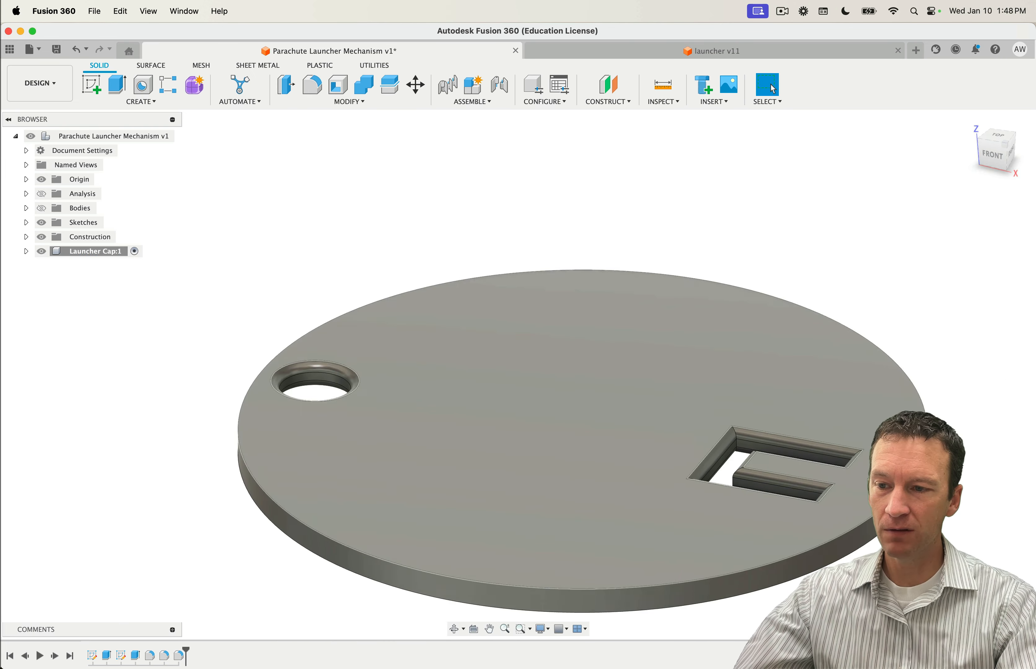
pyautogui.scroll(-6, 859, 481)
pyautogui.keyDown('shift'); pyautogui.moveTo(860, 481); pyautogui.dragTo(836, 475, button='middle'); pyautogui.keyUp('shift')
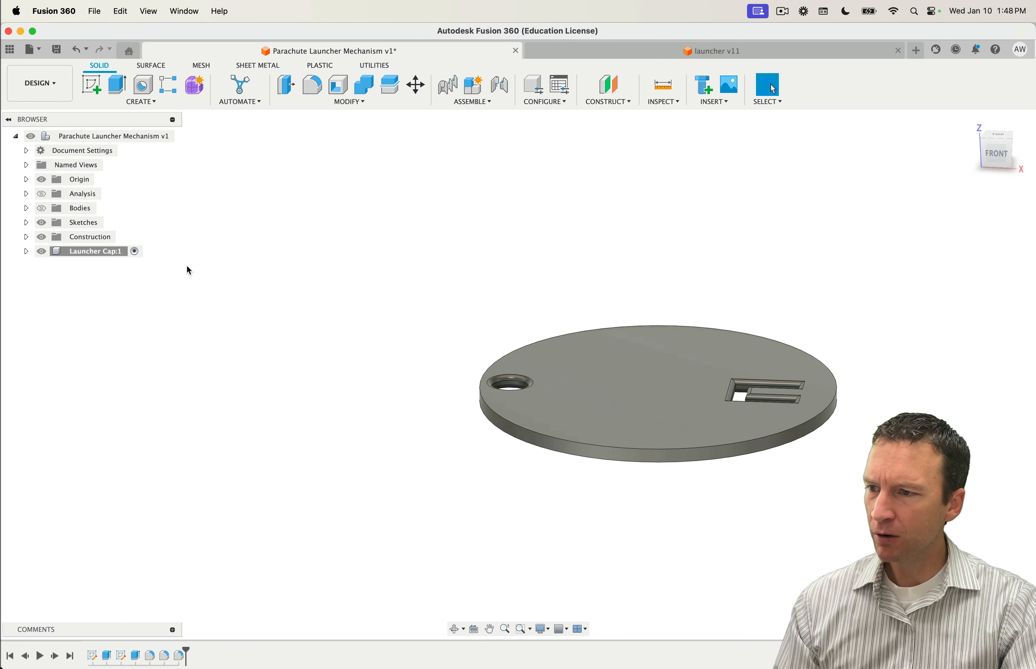
# Step: Show the Bodies folder and activate the top-level Parachute Launcher Mechanism component
pyautogui.click(44, 210)
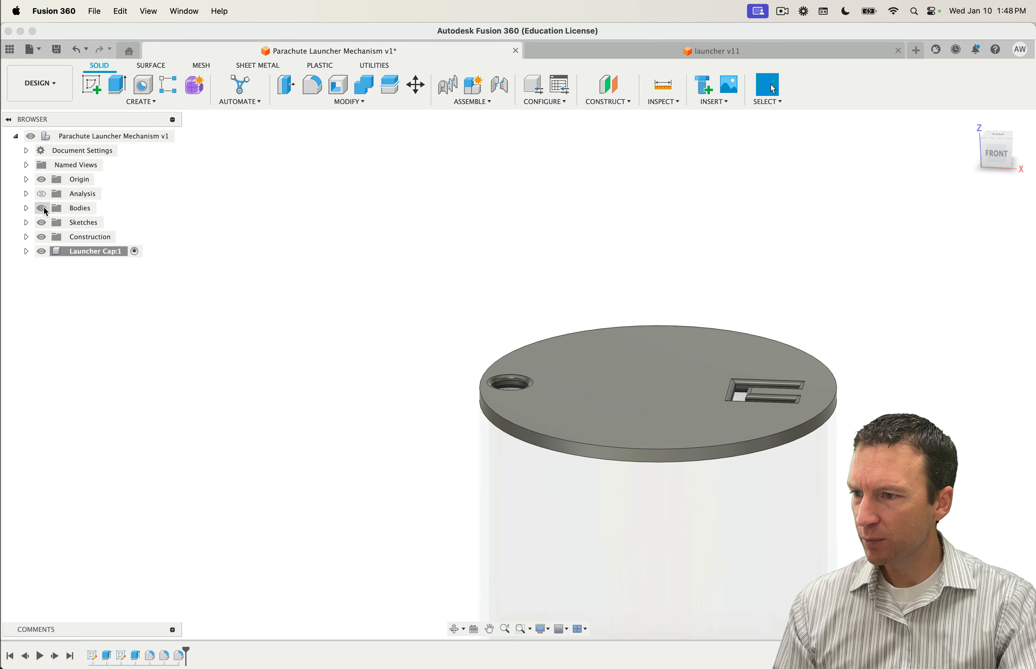
pyautogui.scroll(-3, 443, 415)
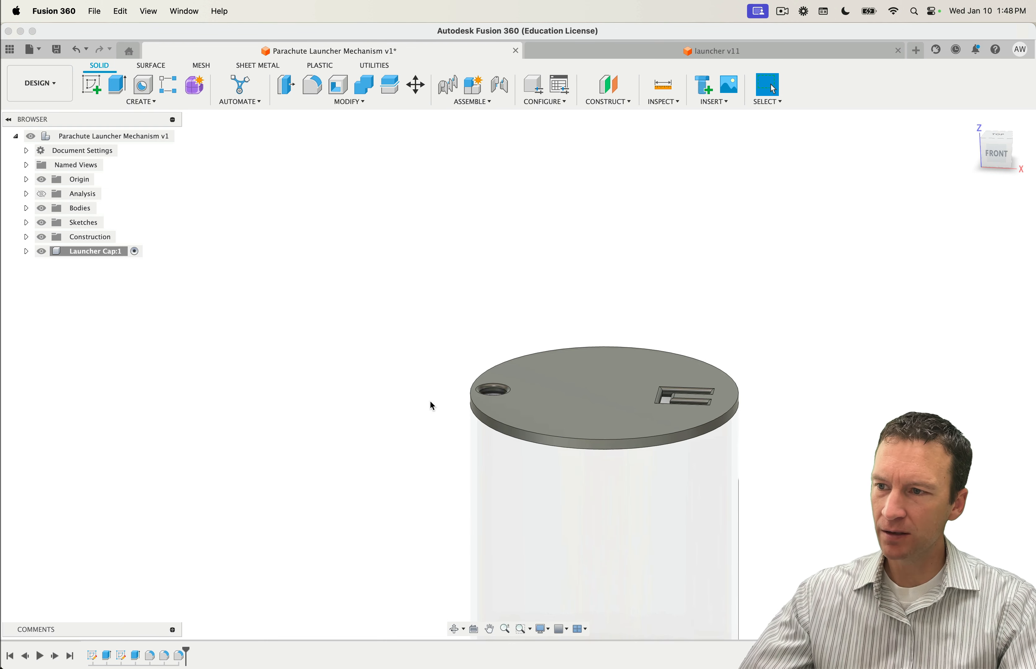
pyautogui.click(171, 134)
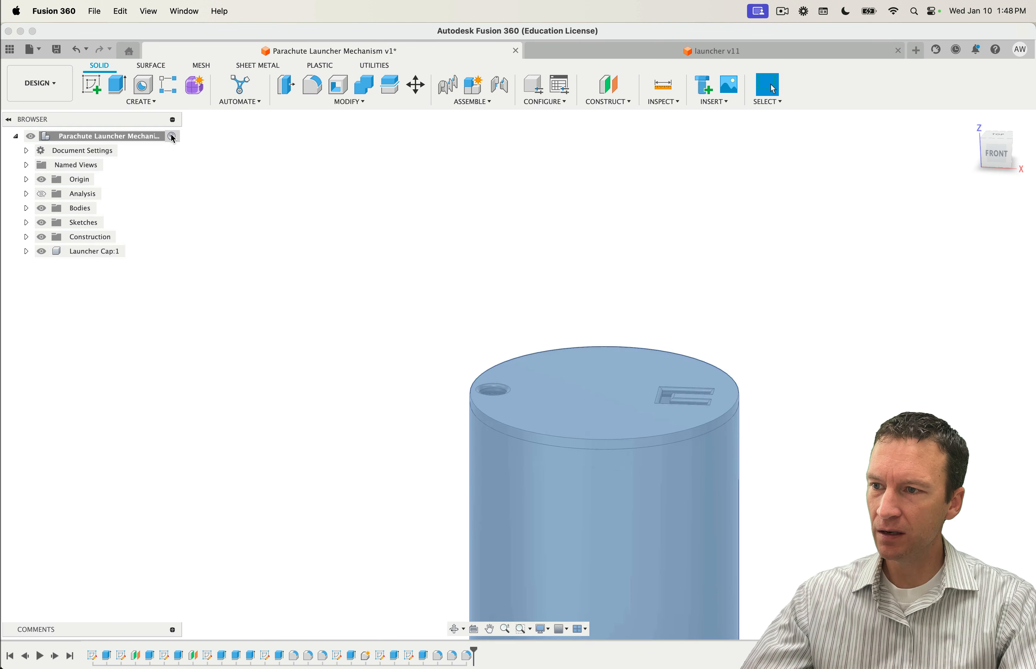
pyautogui.keyDown('shift'); pyautogui.moveTo(437, 472); pyautogui.dragTo(481, 464, button='middle'); pyautogui.keyUp('shift')
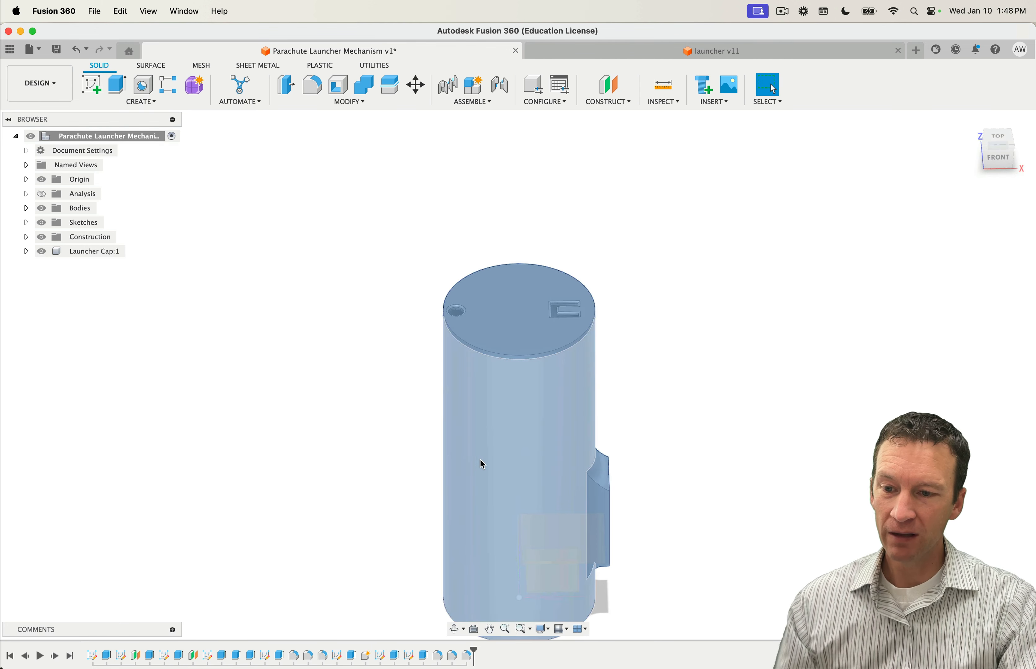
pyautogui.moveTo(647, 510); pyautogui.dragTo(681, 452, button='middle')
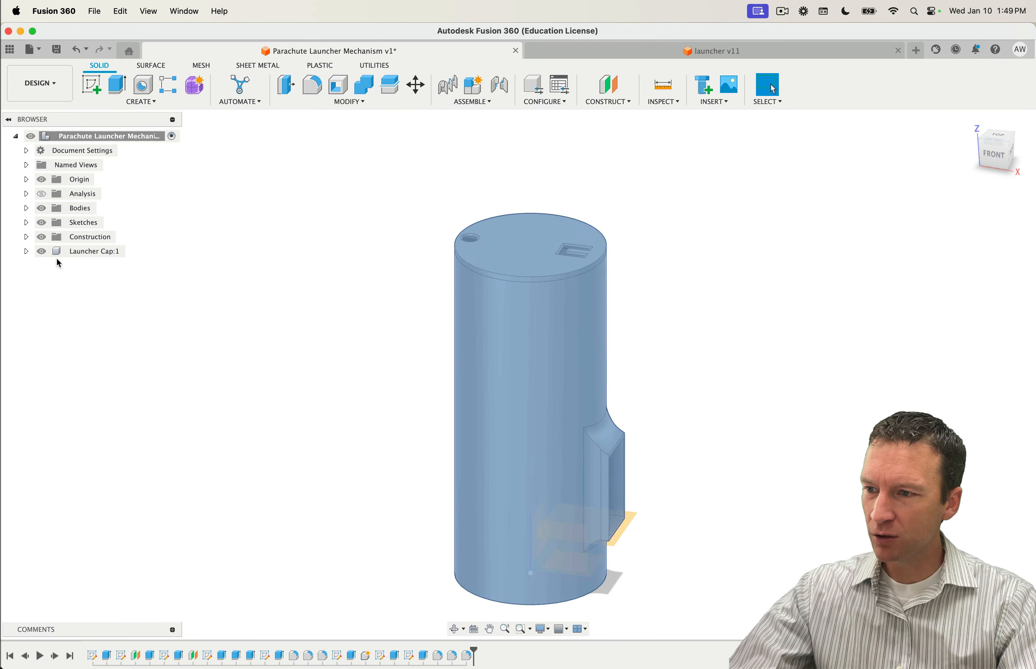
# Step: Hide the Launcher Cap component to expose the open inside of the tube
pyautogui.click(41, 251)
pyautogui.keyDown('shift'); pyautogui.moveTo(261, 330); pyautogui.dragTo(554, 439, button='middle'); pyautogui.keyUp('shift')
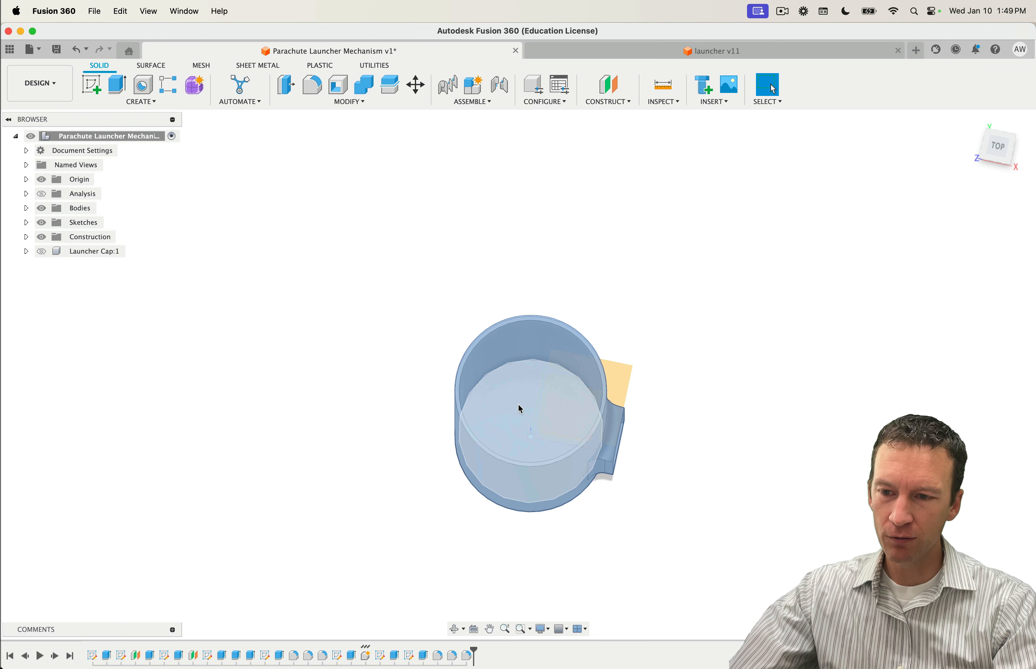
pyautogui.moveTo(520, 409)
pyautogui.keyDown('shift'); pyautogui.mouseDown(button='middle')
pyautogui.moveTo(546, 414)
pyautogui.moveTo(550, 386)
pyautogui.moveTo(541, 425)
pyautogui.mouseUp(button='middle'); pyautogui.keyUp('shift')
pyautogui.click(698, 346)
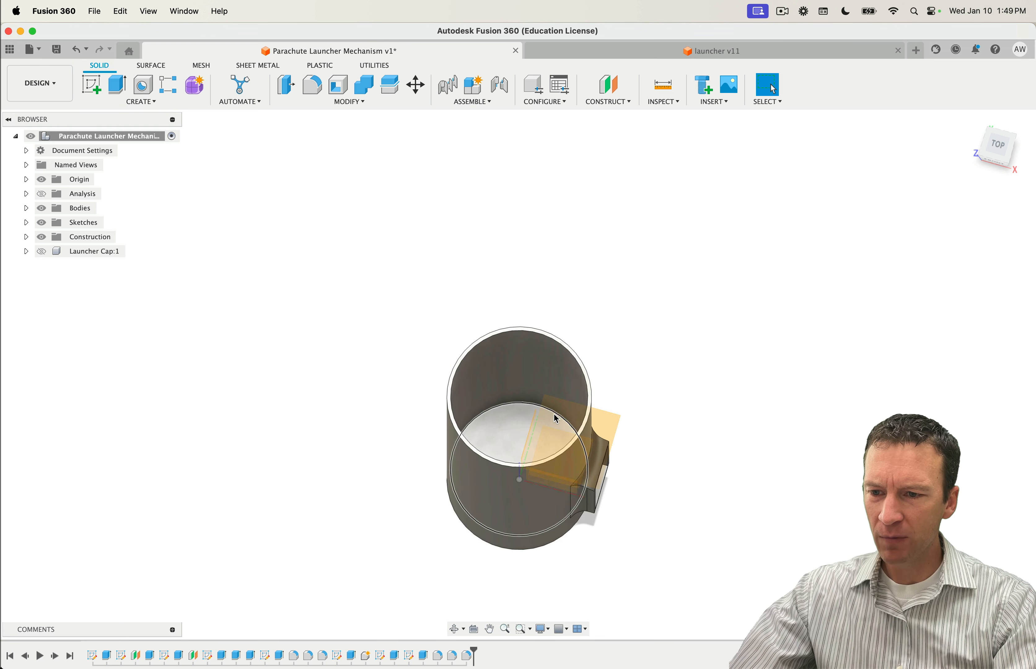
pyautogui.keyDown('shift'); pyautogui.moveTo(792, 504); pyautogui.dragTo(784, 482, button='middle'); pyautogui.keyUp('shift')
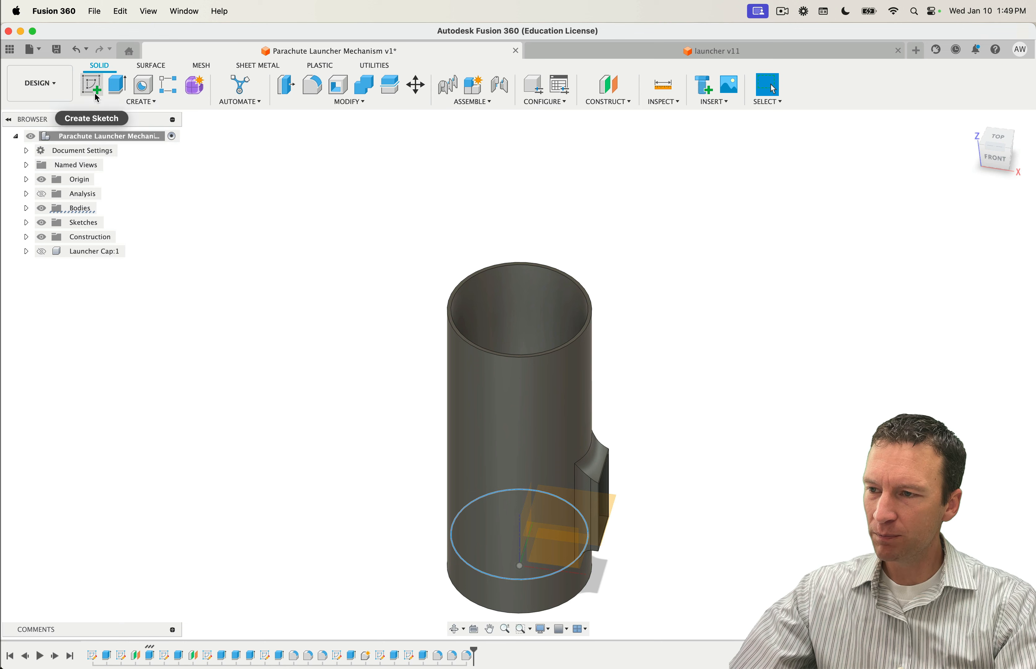
# Step: Create a construction plane offset 25 mm upward from the horizontal origin plane at the tube's base
pyautogui.moveTo(562, 483)
pyautogui.keyDown('shift'); pyautogui.mouseDown(button='middle')
pyautogui.moveTo(647, 505)
pyautogui.moveTo(572, 480)
pyautogui.mouseUp(button='middle'); pyautogui.keyUp('shift')
pyautogui.click(589, 440)
pyautogui.click(608, 102)
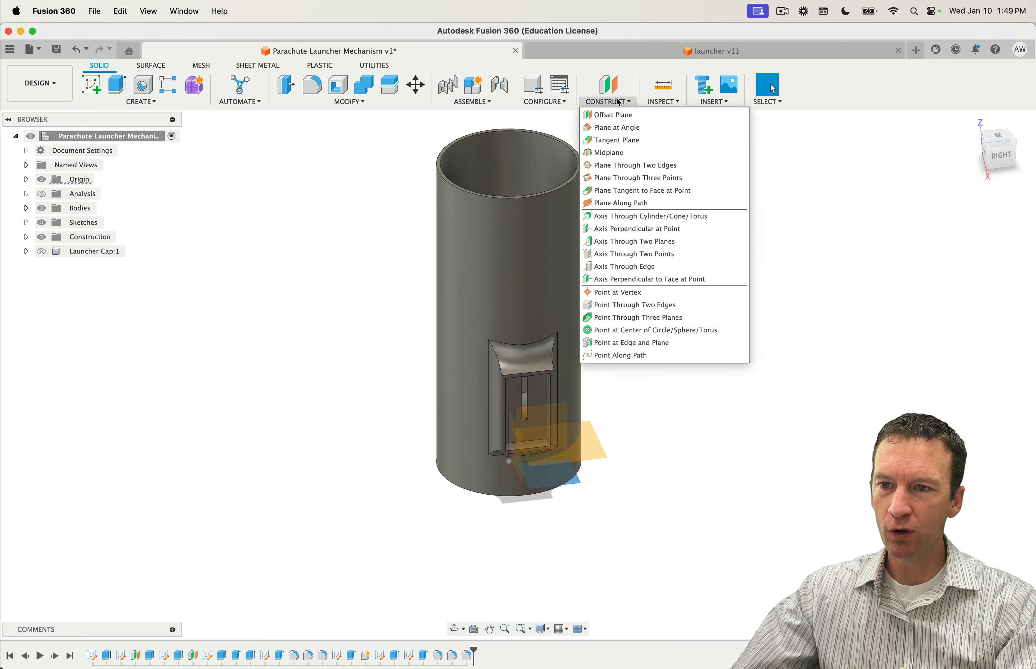
pyautogui.click(618, 114)
pyautogui.moveTo(590, 480); pyautogui.dragTo(590, 398)
pyautogui.keyDown('shift'); pyautogui.moveTo(679, 470); pyautogui.dragTo(747, 433, button='middle'); pyautogui.keyUp('shift')
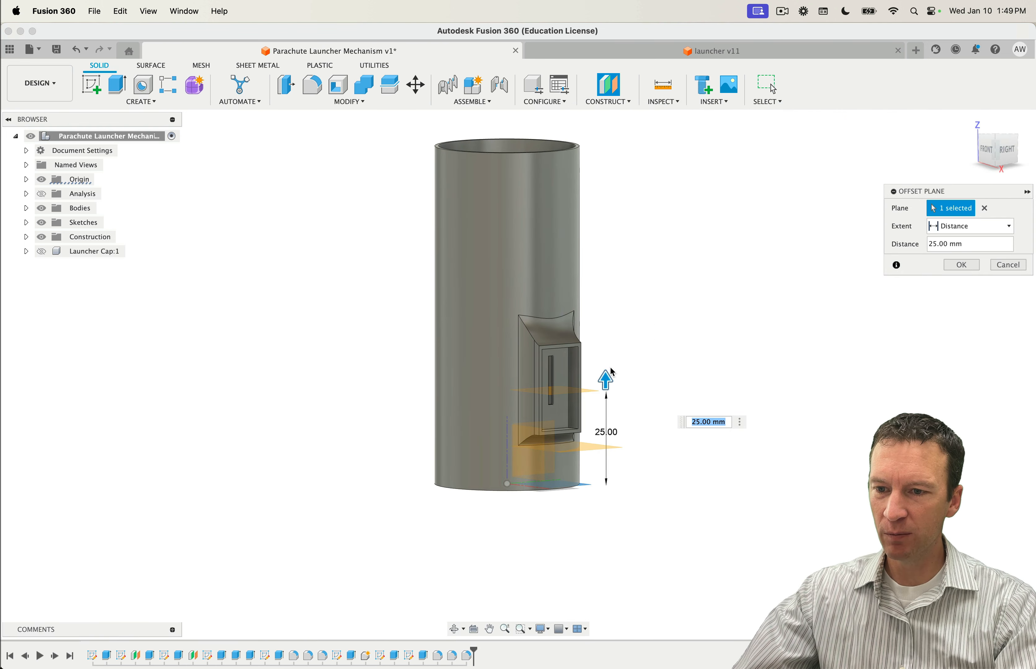
pyautogui.keyDown('shift'); pyautogui.moveTo(658, 387); pyautogui.dragTo(672, 474, button='middle'); pyautogui.keyUp('shift')
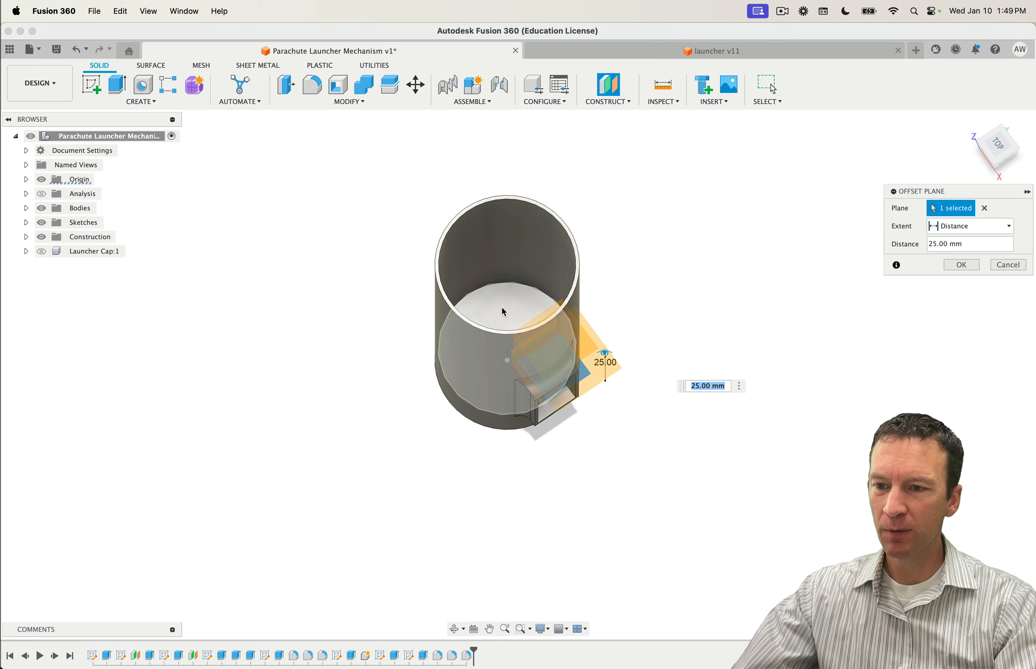
pyautogui.keyDown('shift'); pyautogui.moveTo(636, 334); pyautogui.dragTo(638, 265, button='middle'); pyautogui.keyUp('shift')
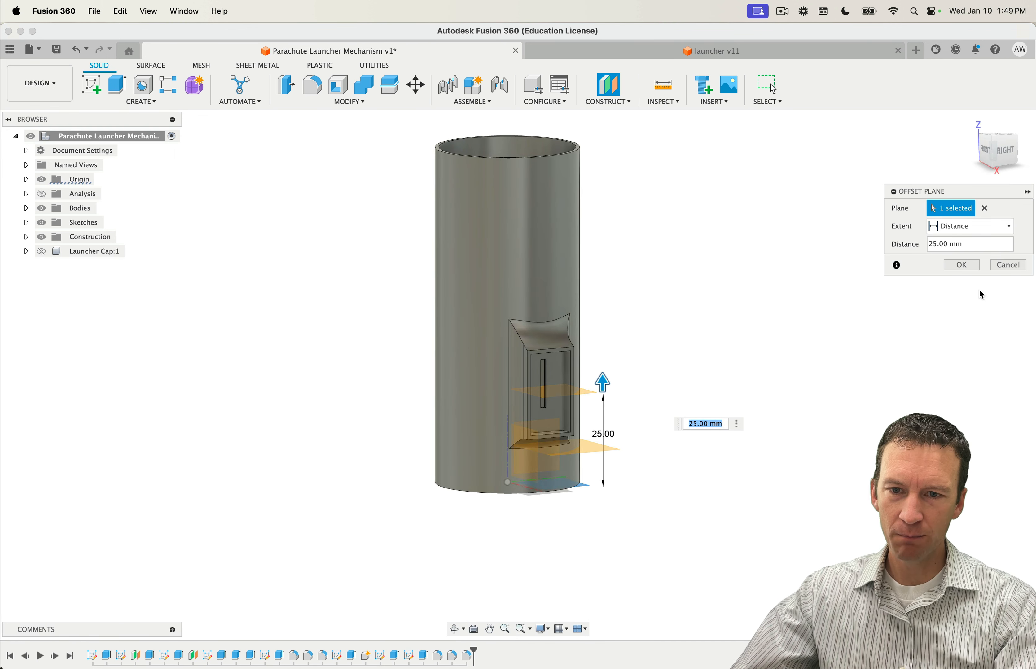
pyautogui.click(962, 265)
# Step: Start a sketch on the new offset plane inside the tube
pyautogui.keyDown('shift'); pyautogui.moveTo(728, 365); pyautogui.dragTo(733, 430, button='middle'); pyautogui.keyUp('shift')
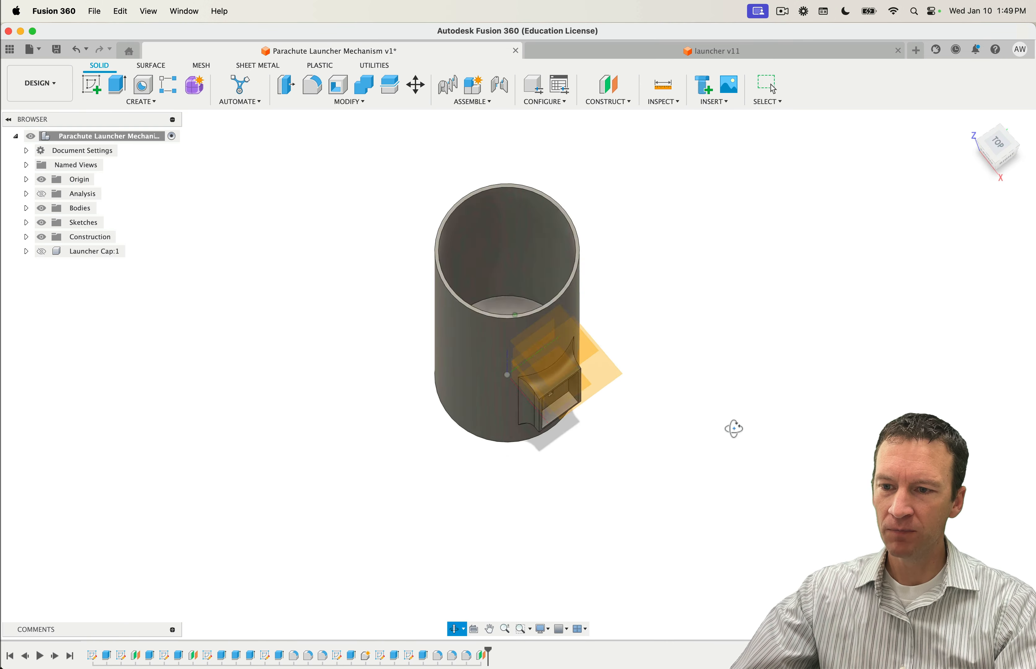
pyautogui.keyDown('shift'); pyautogui.moveTo(676, 252); pyautogui.dragTo(683, 260, button='middle'); pyautogui.keyUp('shift')
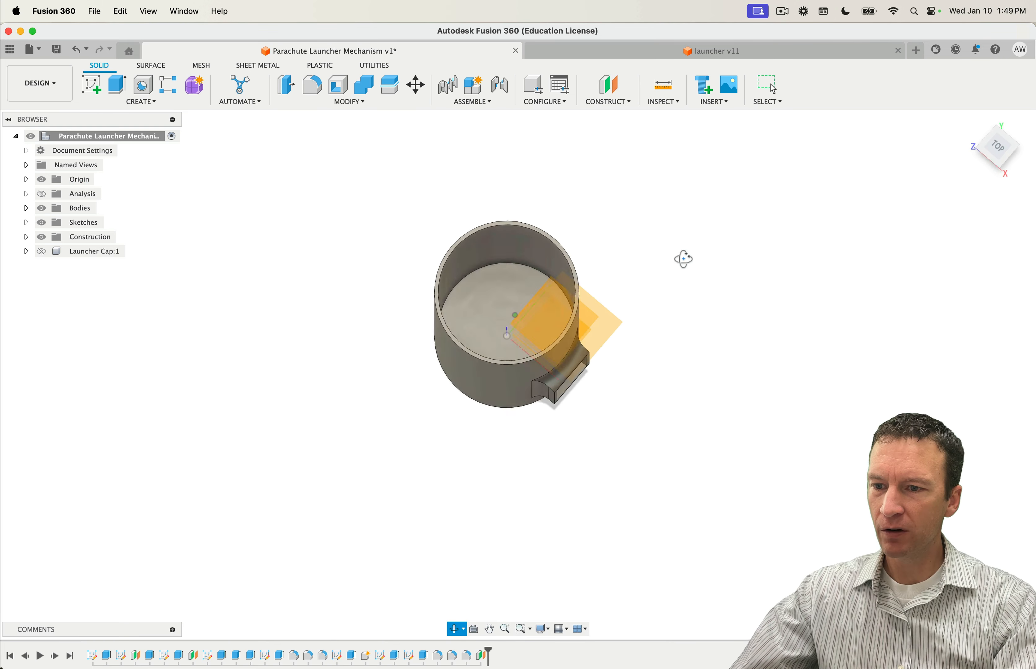
pyautogui.click(91, 85)
pyautogui.click(539, 317)
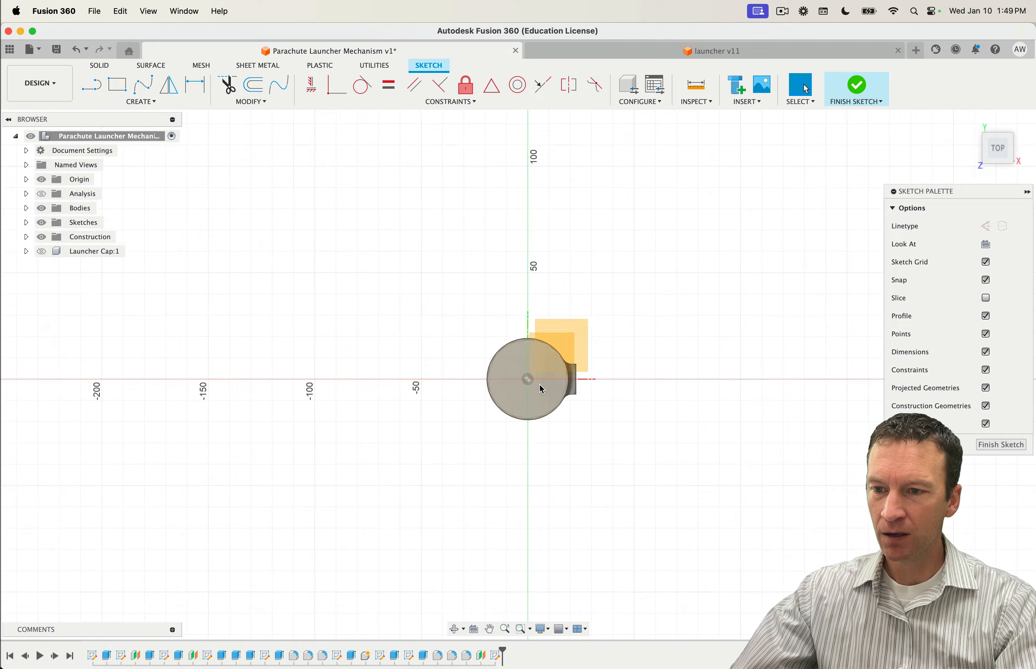
pyautogui.scroll(5, 533, 348)
pyautogui.scroll(-5, 529, 320)
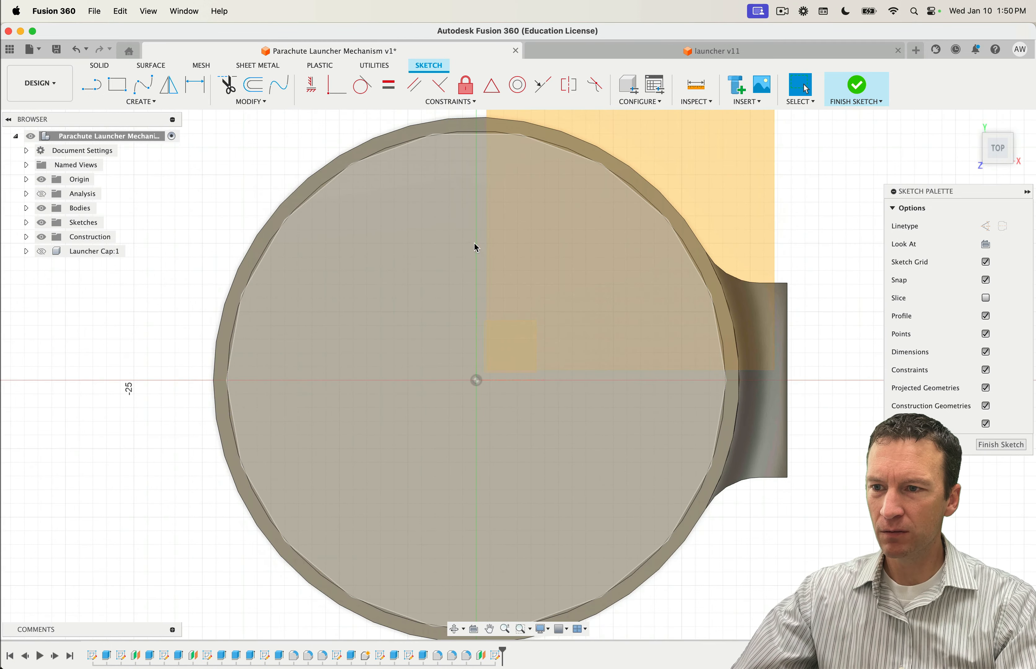
pyautogui.keyDown('shift'); pyautogui.moveTo(474, 245); pyautogui.dragTo(483, 239, button='middle'); pyautogui.keyUp('shift')
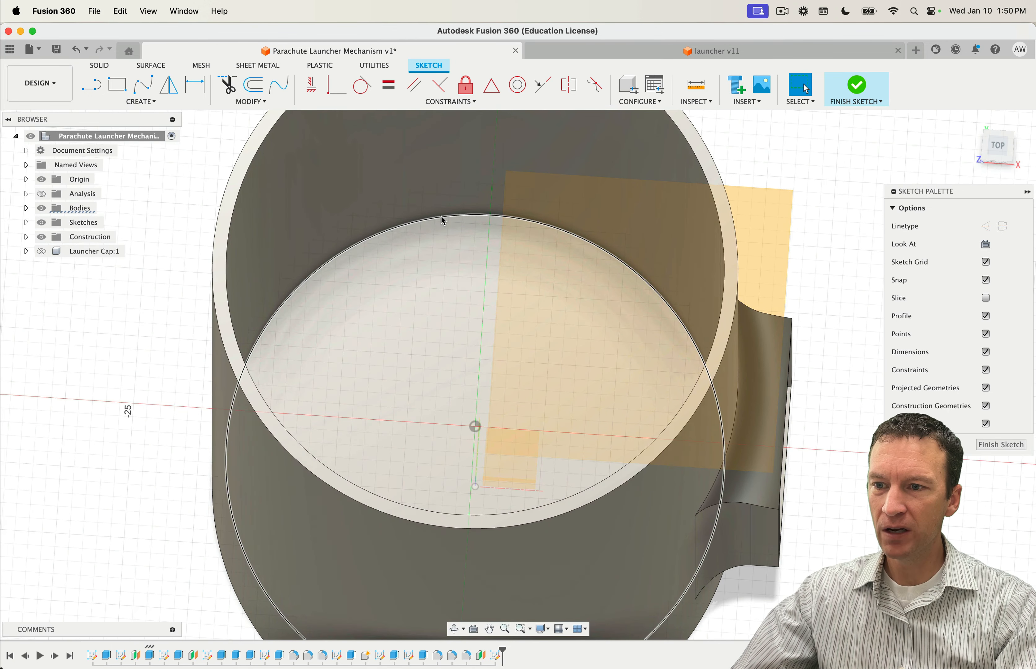
pyautogui.moveTo(530, 328)
pyautogui.keyDown('shift'); pyautogui.mouseDown(button='middle')
pyautogui.moveTo(538, 345)
pyautogui.moveTo(547, 338)
pyautogui.mouseUp(button='middle'); pyautogui.keyUp('shift')
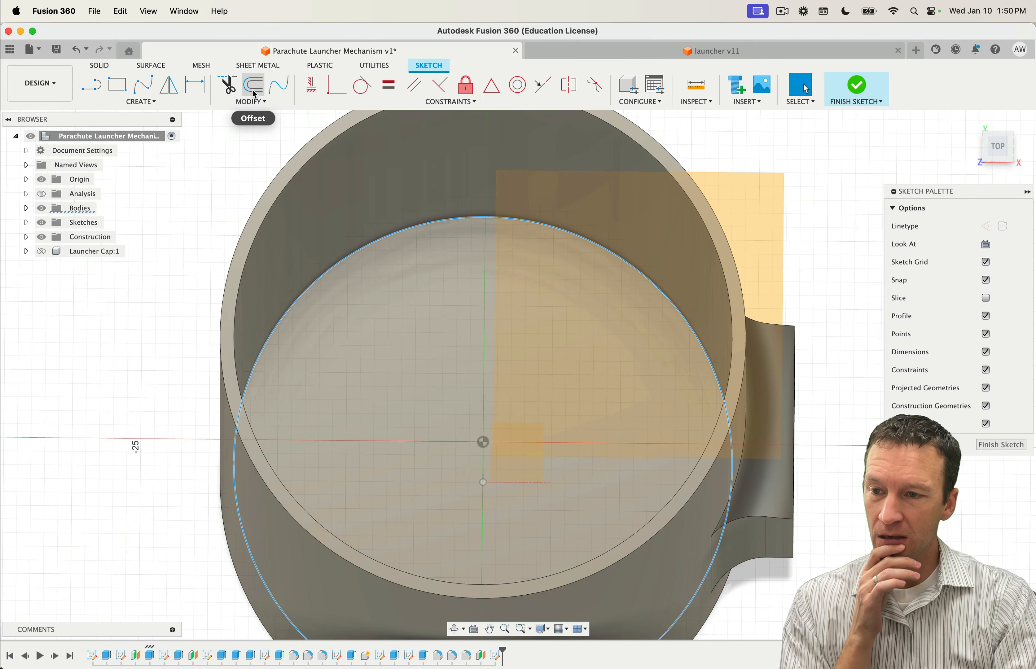
# Step: Project the circular edge at the bottom of the tube's interior into the sketch with Projection Link on
pyautogui.click(255, 93)
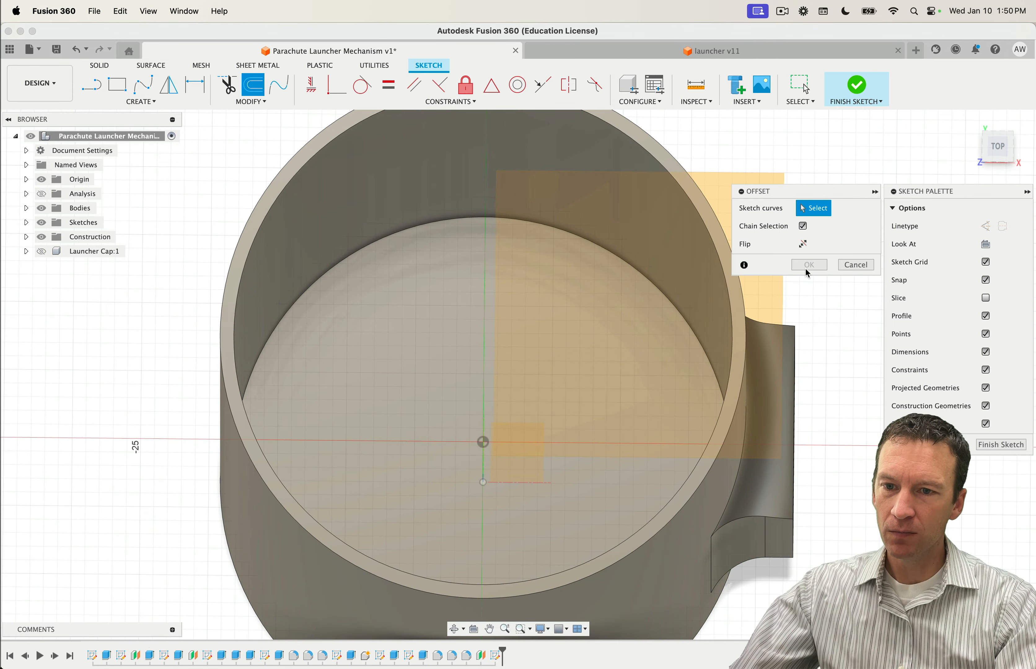
pyautogui.click(855, 264)
pyautogui.keyDown('shift'); pyautogui.moveTo(527, 226); pyautogui.dragTo(574, 298, button='middle'); pyautogui.keyUp('shift')
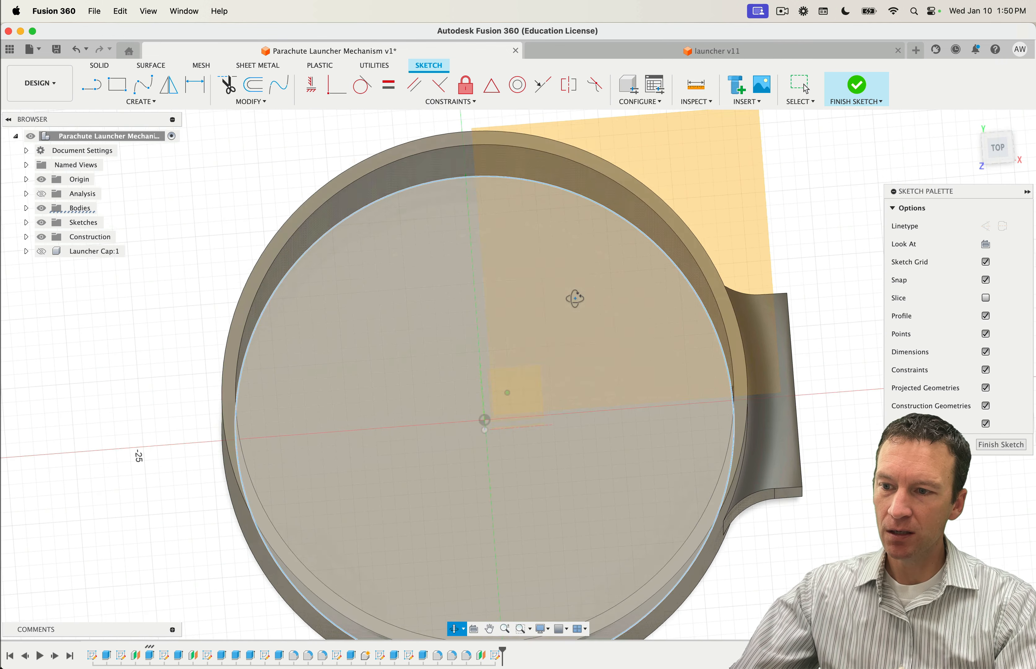
pyautogui.click(158, 103)
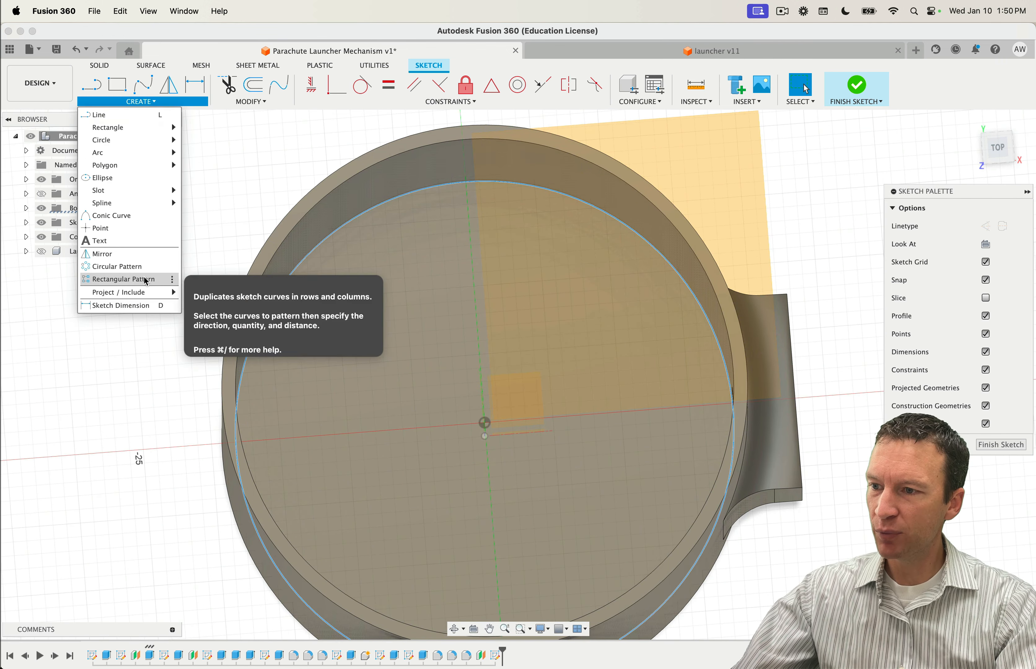
pyautogui.moveTo(166, 292)
pyautogui.click(203, 291)
pyautogui.click(756, 291)
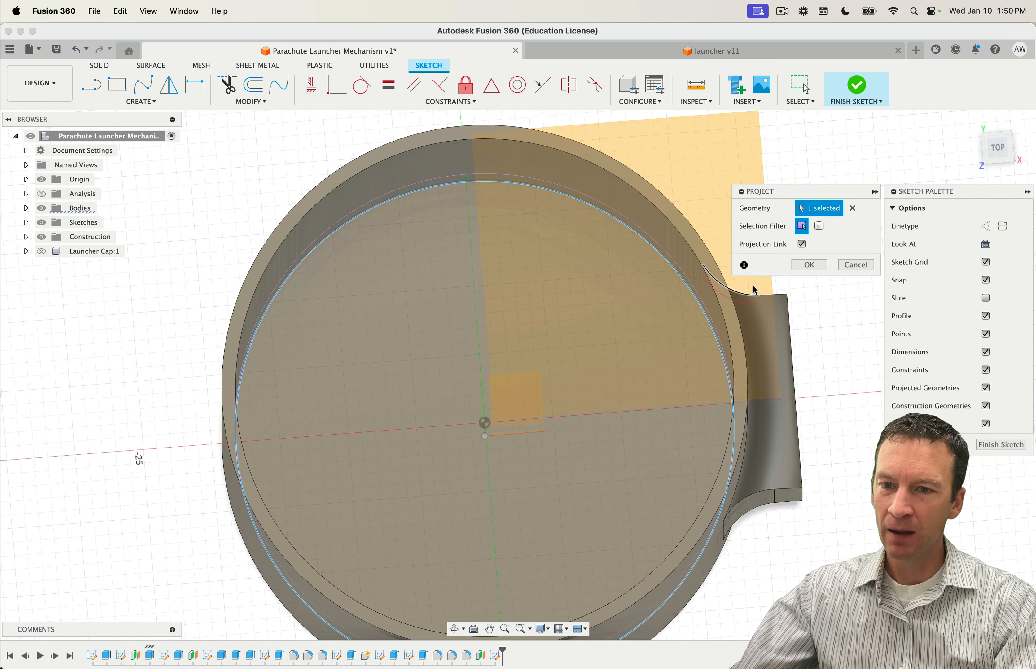
pyautogui.click(804, 267)
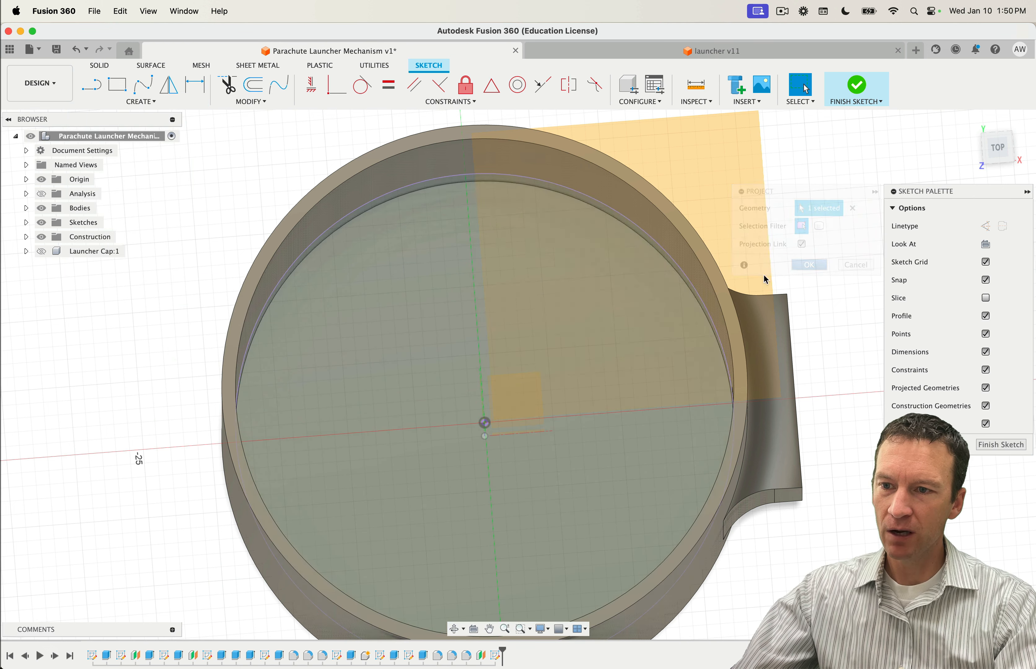
# Step: Offset the projected circle inward by 2 mm and finish the sketch
pyautogui.click(627, 220)
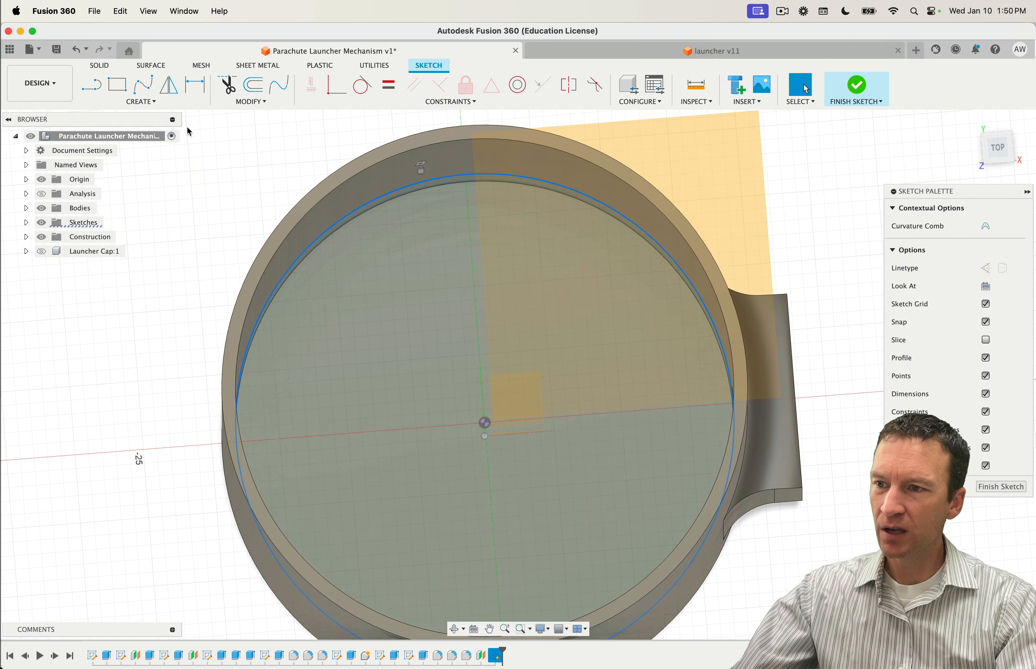
pyautogui.click(254, 87)
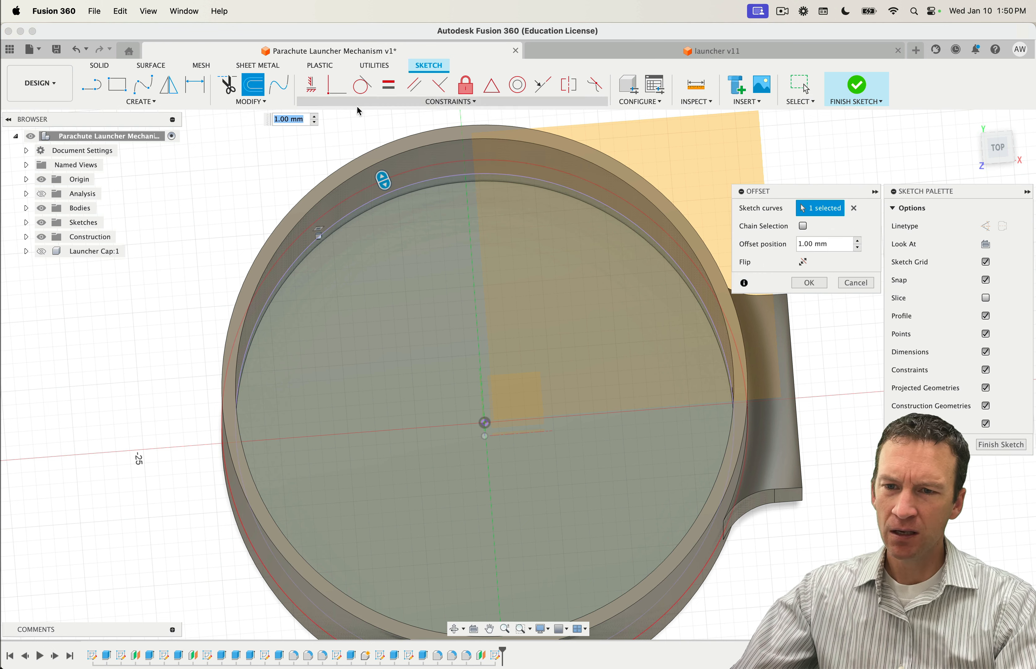
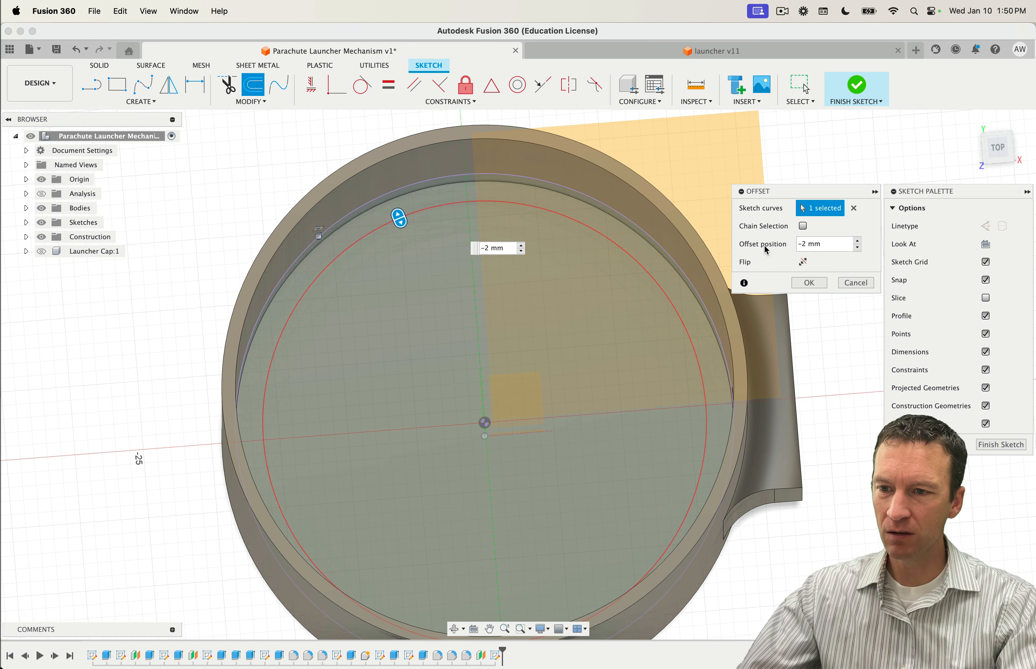
pyautogui.click(813, 286)
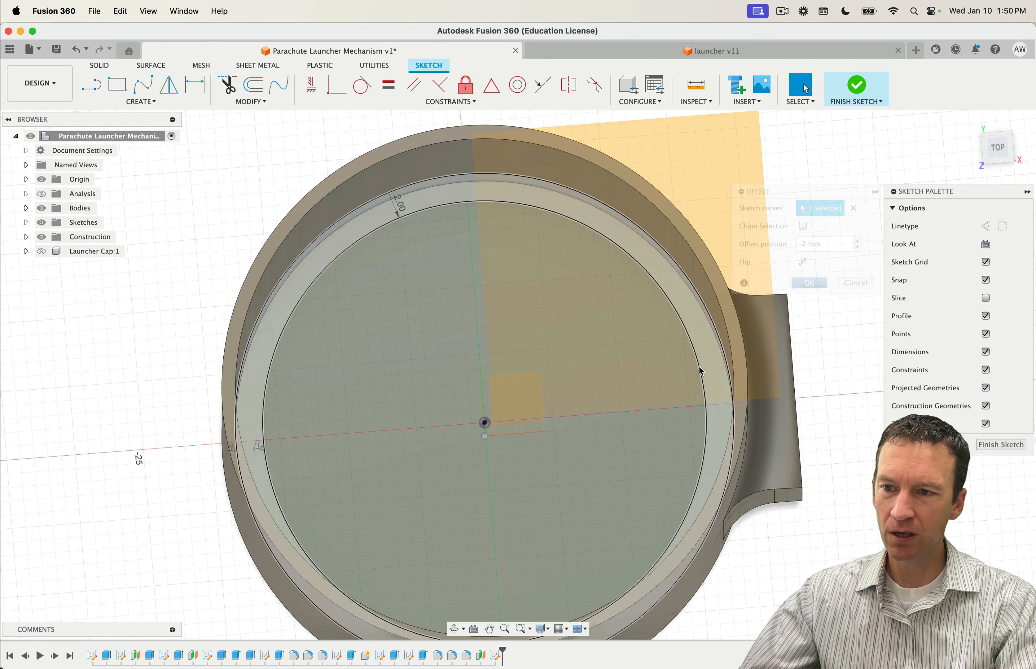
pyautogui.keyDown('shift'); pyautogui.moveTo(570, 365); pyautogui.dragTo(605, 405, button='middle'); pyautogui.keyUp('shift')
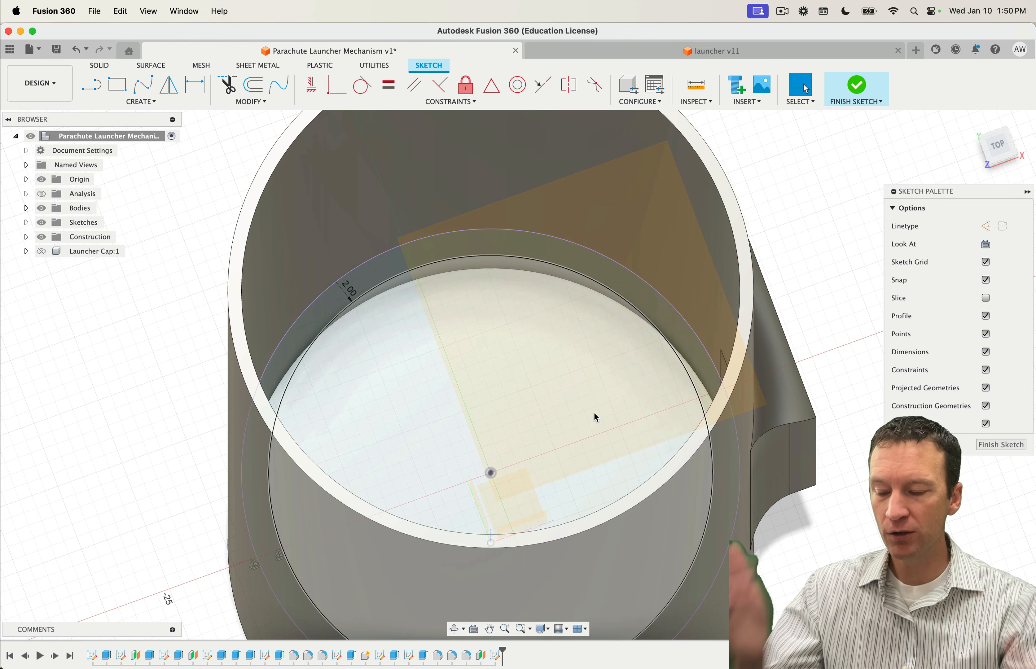
pyautogui.keyDown('shift'); pyautogui.moveTo(596, 416); pyautogui.dragTo(567, 421, button='middle'); pyautogui.keyUp('shift')
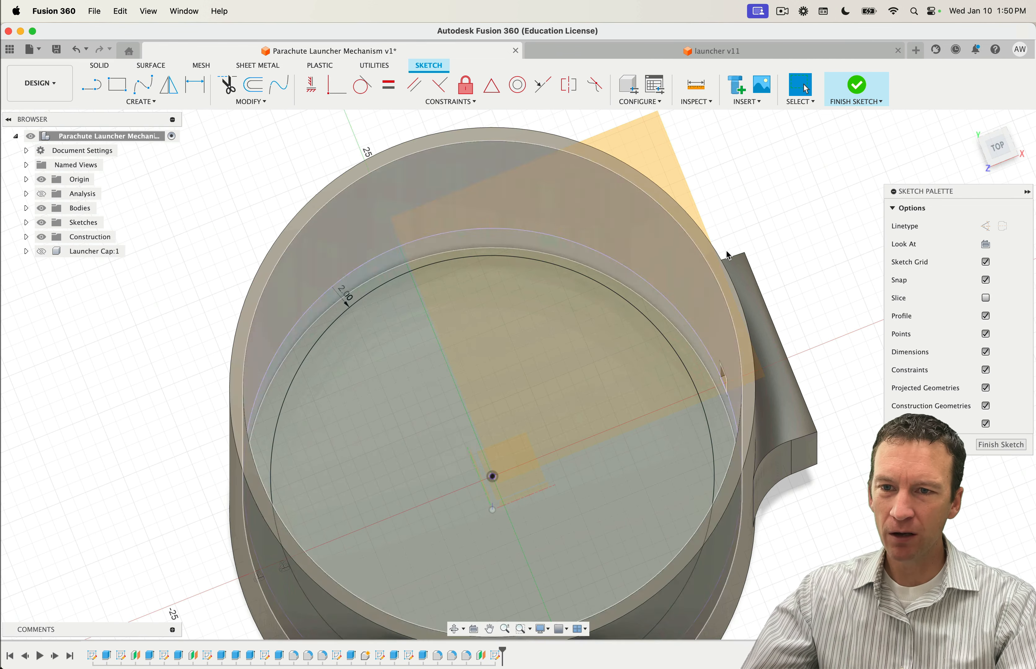
pyautogui.click(856, 89)
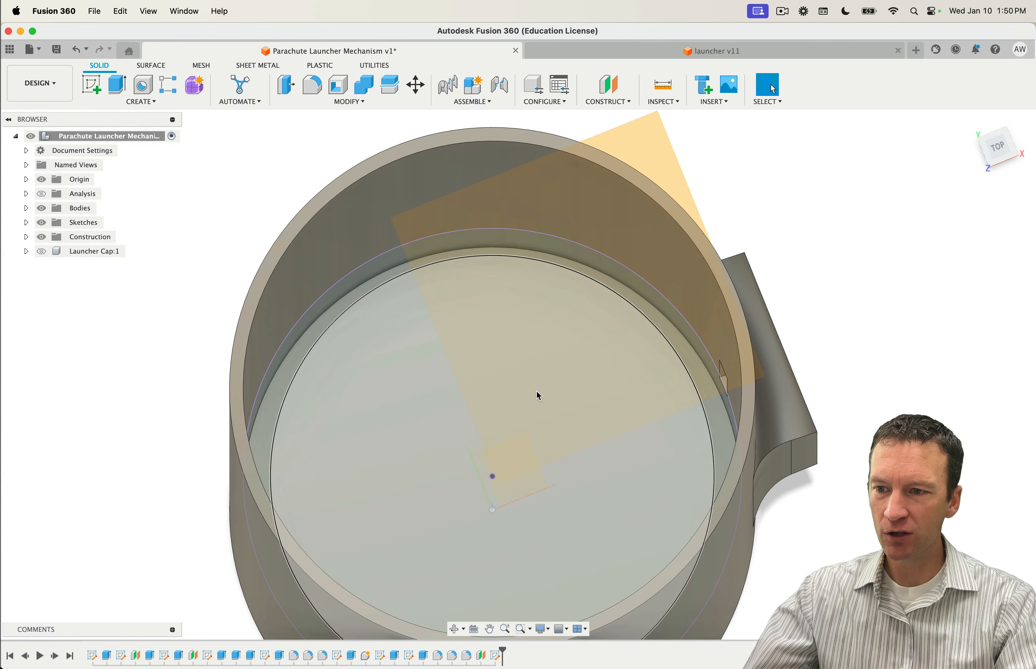
# Step: Extrude the inner circular profile upward inside the tube as a new body, about 21 mm tall
pyautogui.click(538, 395)
pyautogui.click(117, 87)
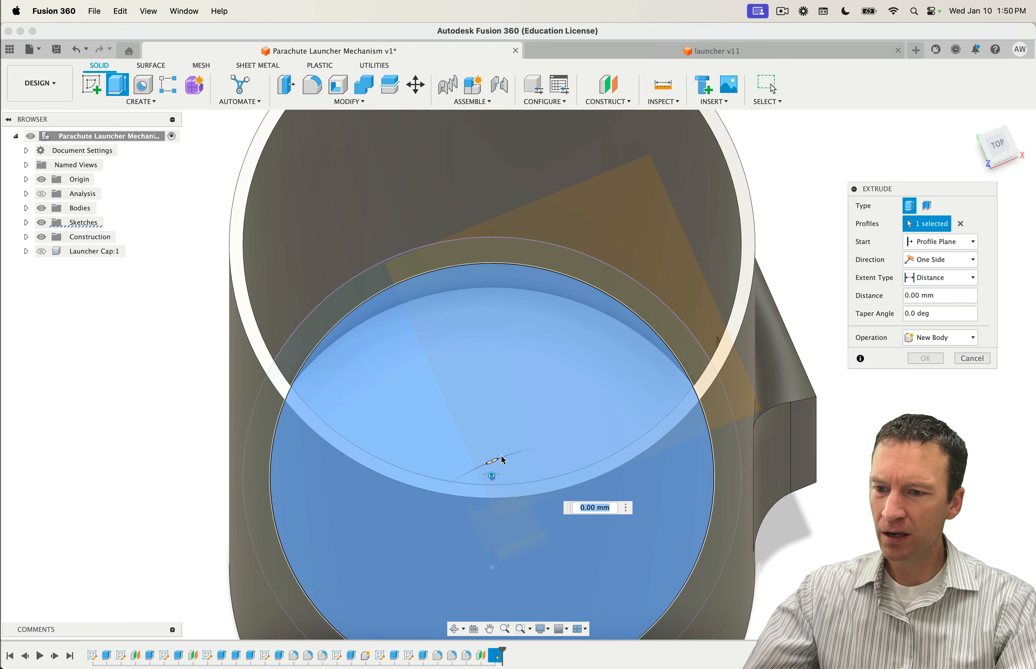
pyautogui.moveTo(496, 475); pyautogui.dragTo(545, 444)
pyautogui.keyDown('shift'); pyautogui.moveTo(543, 439); pyautogui.dragTo(546, 478, button='middle'); pyautogui.keyUp('shift')
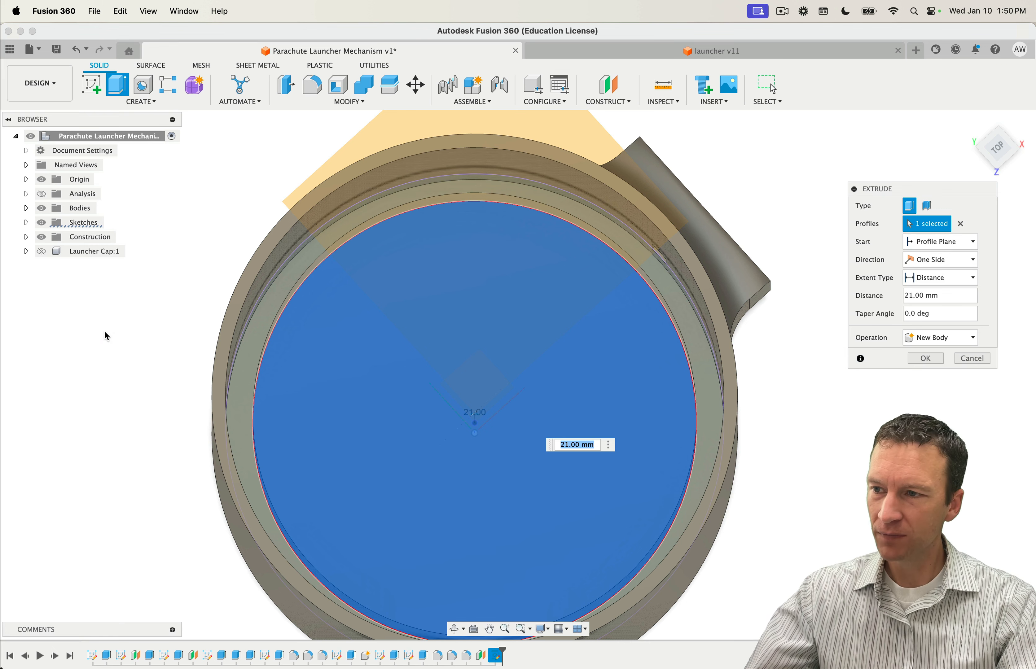
pyautogui.keyDown('shift'); pyautogui.moveTo(172, 380); pyautogui.dragTo(167, 351, button='middle'); pyautogui.keyUp('shift')
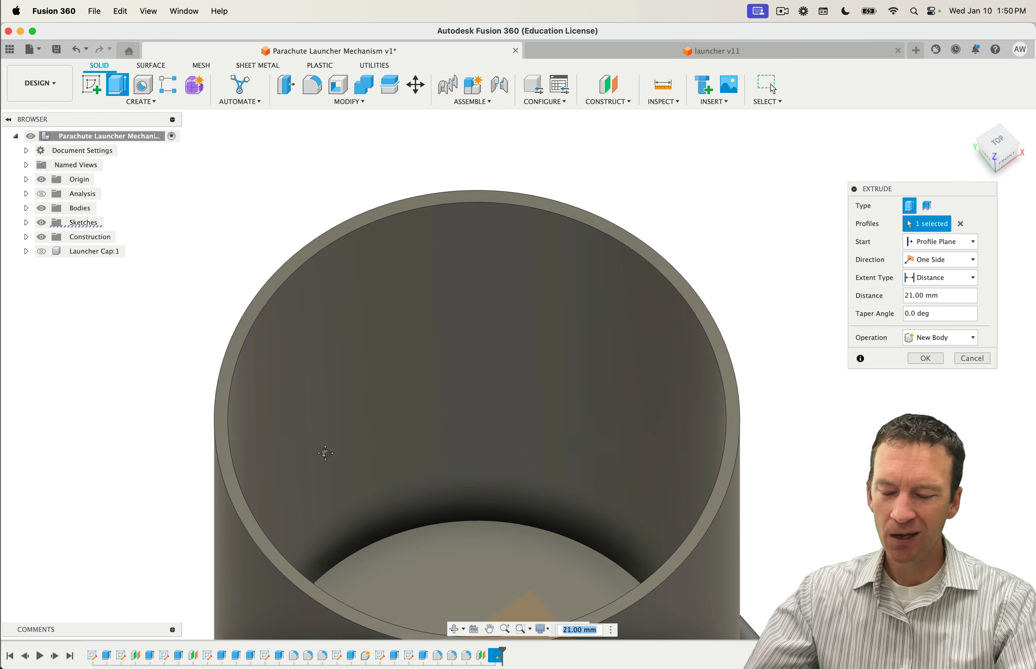
pyautogui.moveTo(364, 488); pyautogui.dragTo(358, 353, button='middle')
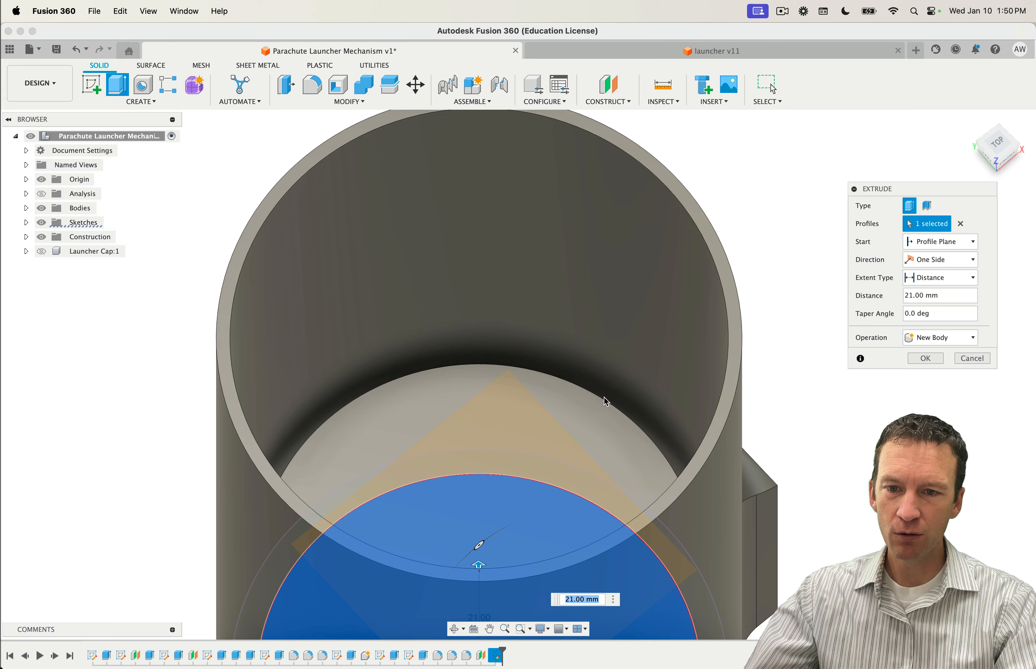
pyautogui.keyDown('shift'); pyautogui.moveTo(617, 422); pyautogui.dragTo(636, 375, button='middle'); pyautogui.keyUp('shift')
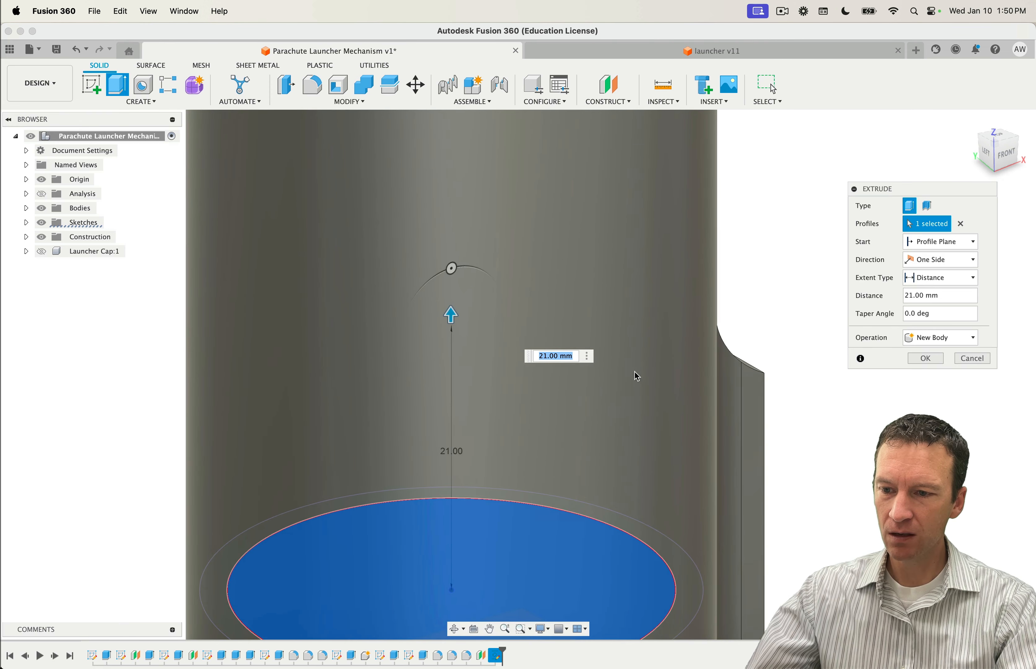
pyautogui.scroll(6, 644, 394)
pyautogui.scroll(-5, 644, 394)
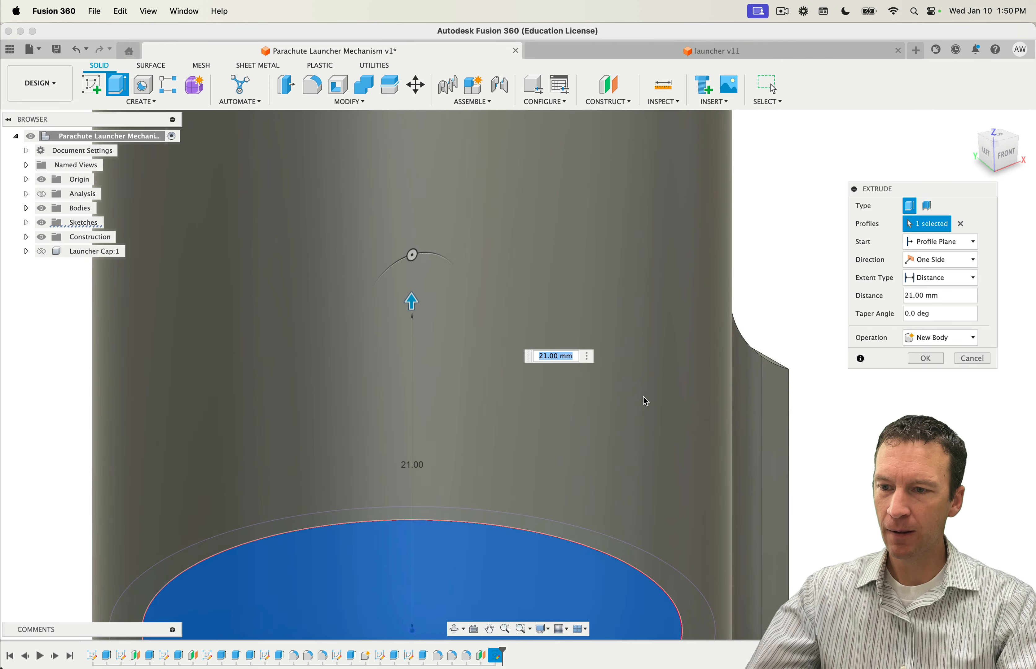
pyautogui.scroll(-5, 644, 396)
# Step: Show the section analysis, set the new cylinder's extrusion distance to 20 mm and finish the extrusion
pyautogui.click(41, 194)
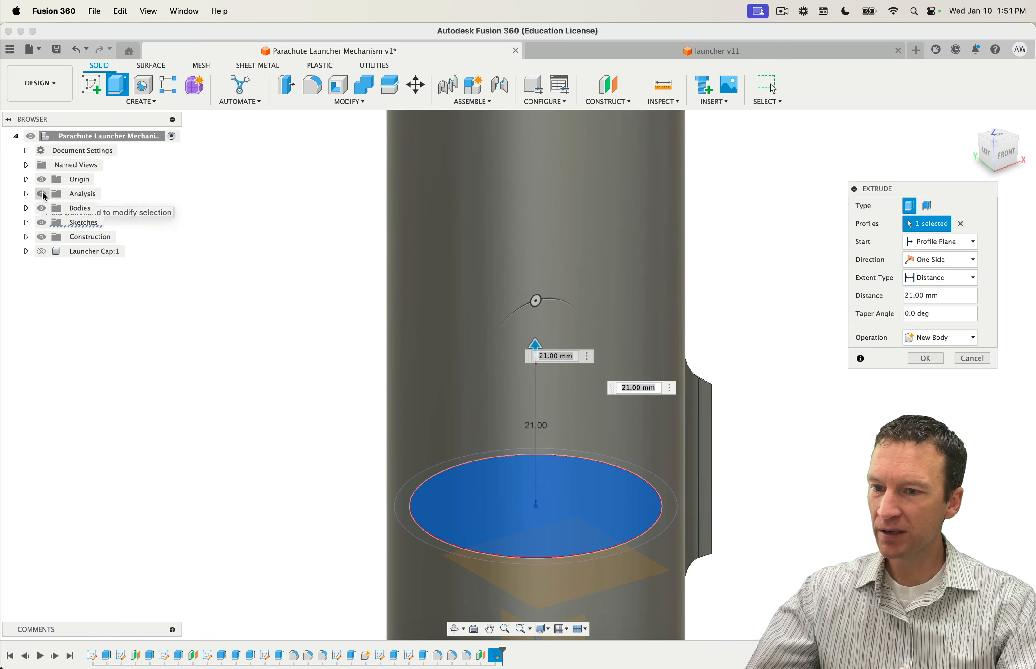
pyautogui.keyDown('shift'); pyautogui.moveTo(322, 412); pyautogui.dragTo(226, 374, button='middle'); pyautogui.keyUp('shift')
pyautogui.moveTo(347, 474)
pyautogui.keyDown('shift'); pyautogui.mouseDown(button='middle')
pyautogui.moveTo(325, 458)
pyautogui.moveTo(342, 461)
pyautogui.mouseUp(button='middle'); pyautogui.keyUp('shift')
pyautogui.write('20')
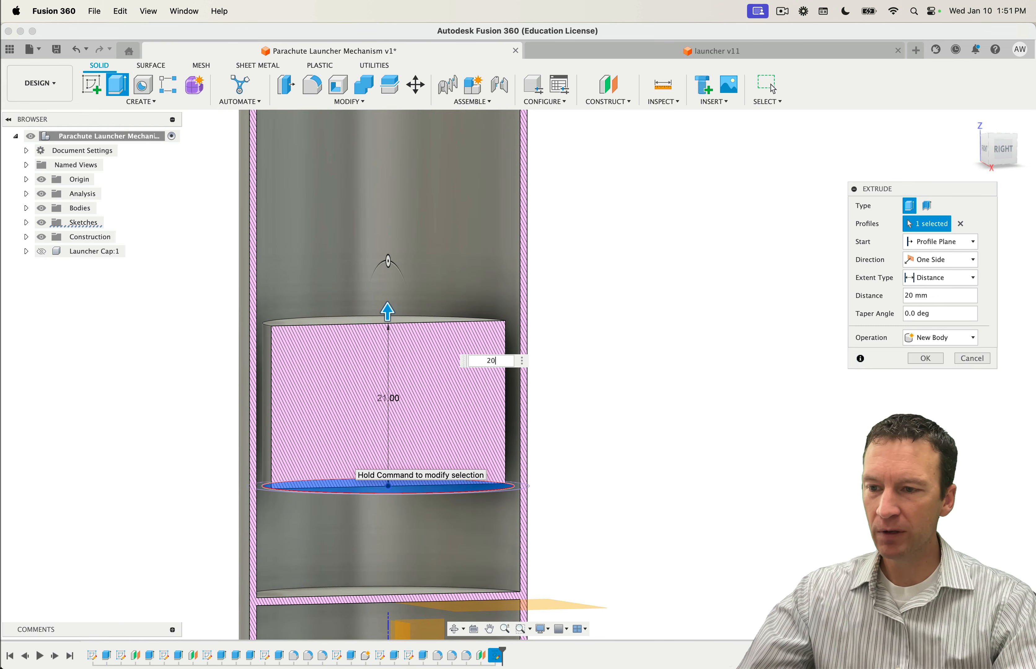
pyautogui.click(930, 362)
# Step: Start a sketch on the new cylinder's top face and offset its circular edge inward by 1 mm
pyautogui.keyDown('shift'); pyautogui.moveTo(929, 361); pyautogui.dragTo(760, 430, button='middle'); pyautogui.keyUp('shift')
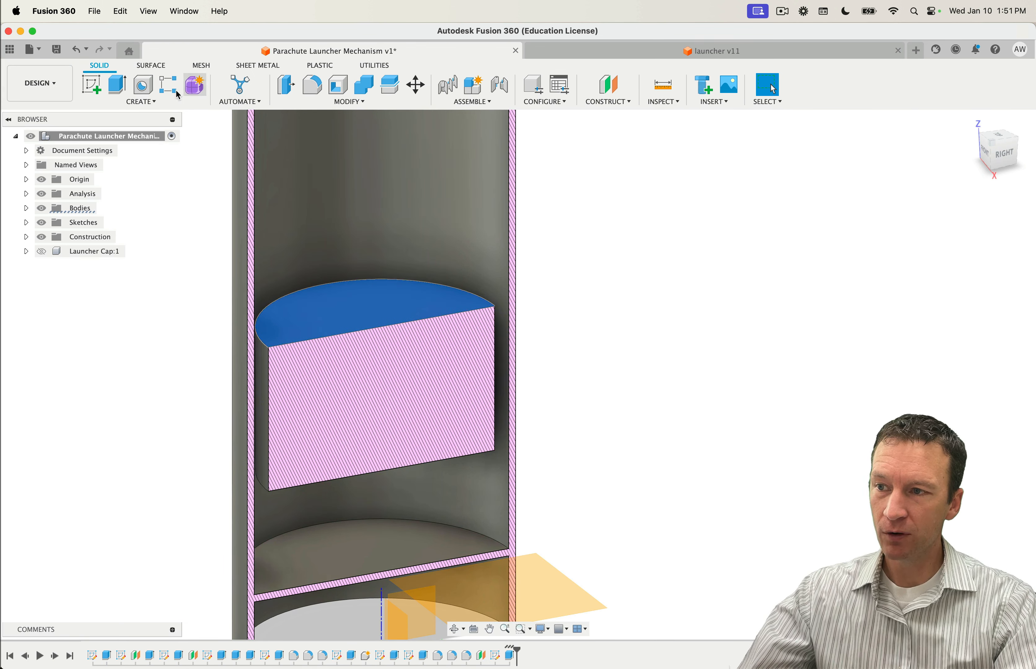
pyautogui.click(93, 90)
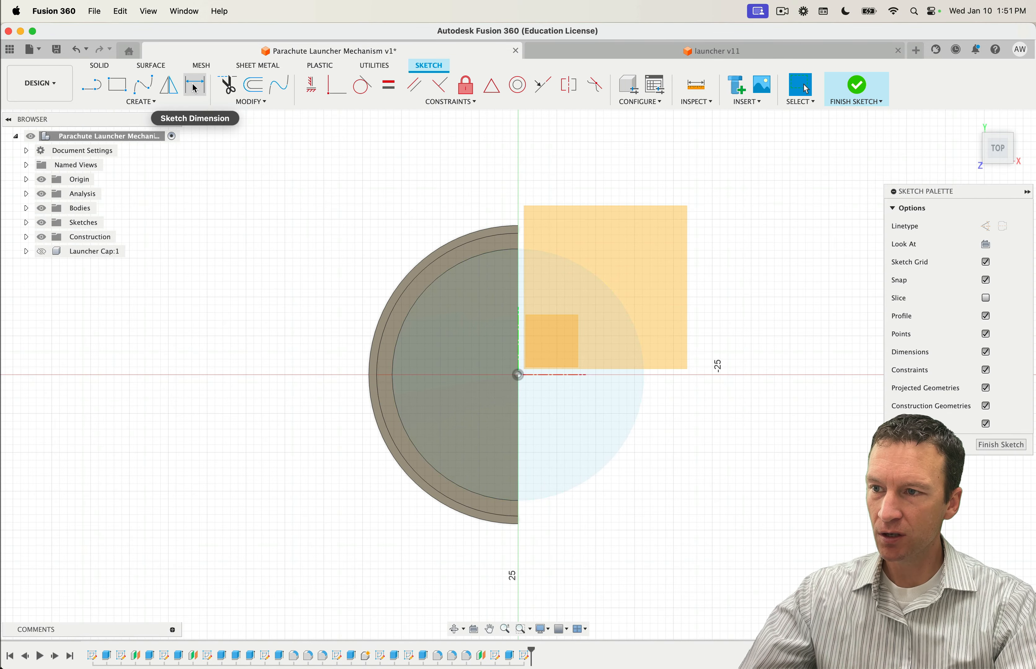
pyautogui.click(253, 84)
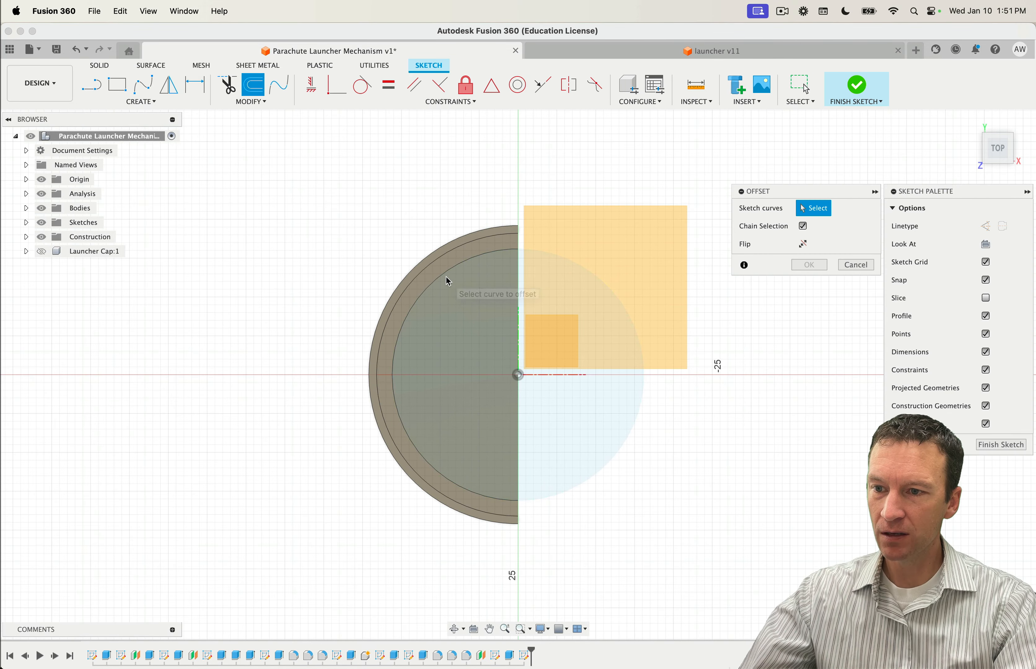
pyautogui.click(446, 279)
pyautogui.moveTo(440, 276)
pyautogui.mouseDown()
pyautogui.moveTo(455, 289)
pyautogui.moveTo(440, 269)
pyautogui.mouseUp()
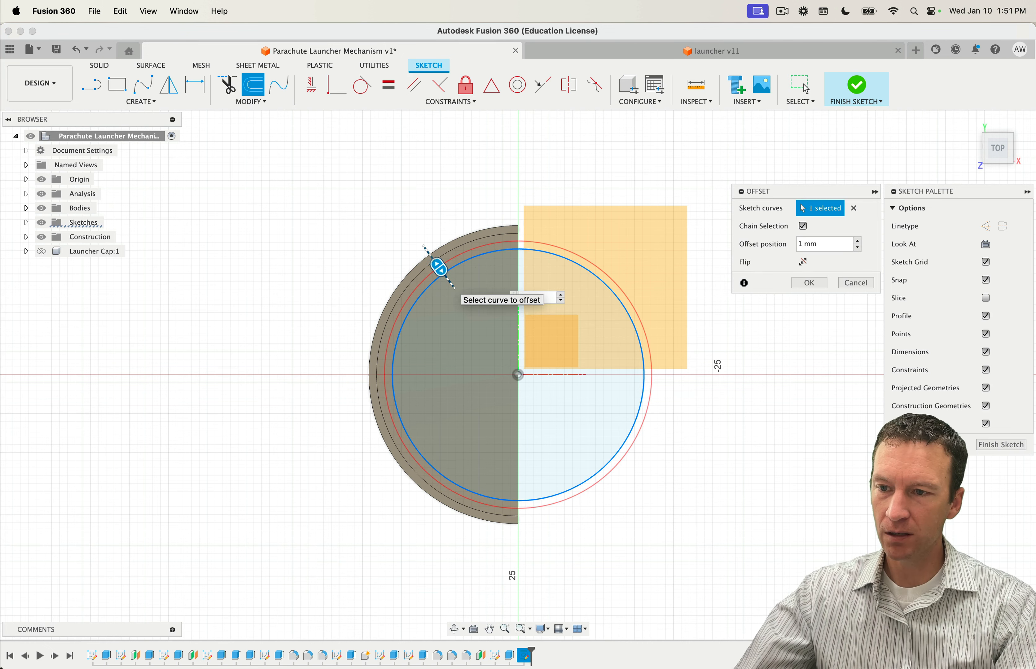
pyautogui.moveTo(440, 268); pyautogui.dragTo(449, 280)
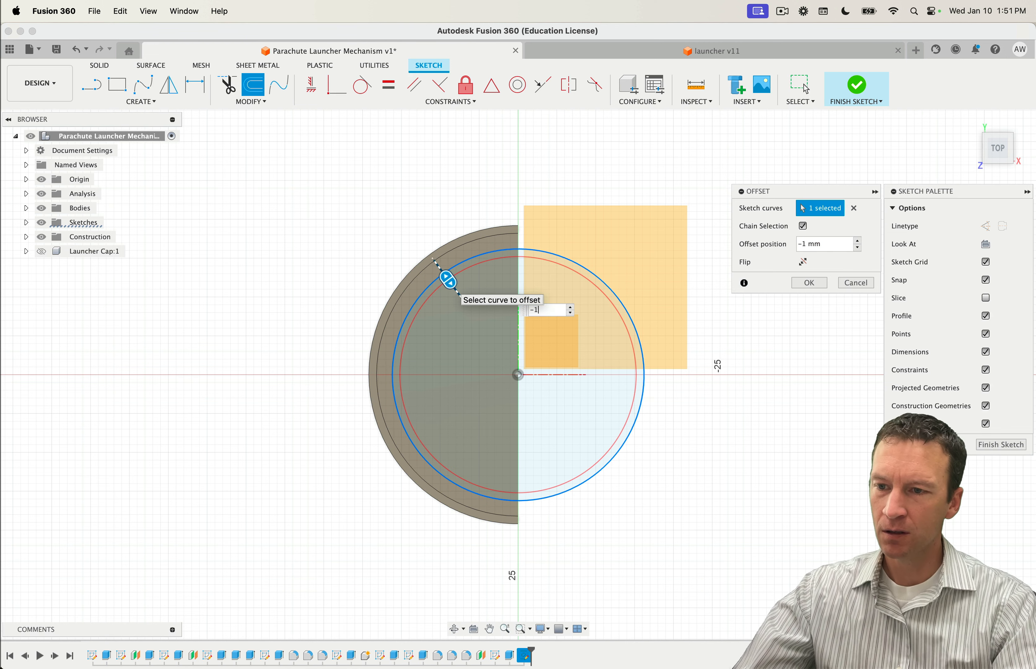
pyautogui.click(803, 286)
pyautogui.keyDown('shift'); pyautogui.moveTo(754, 435); pyautogui.dragTo(684, 392, button='middle'); pyautogui.keyUp('shift')
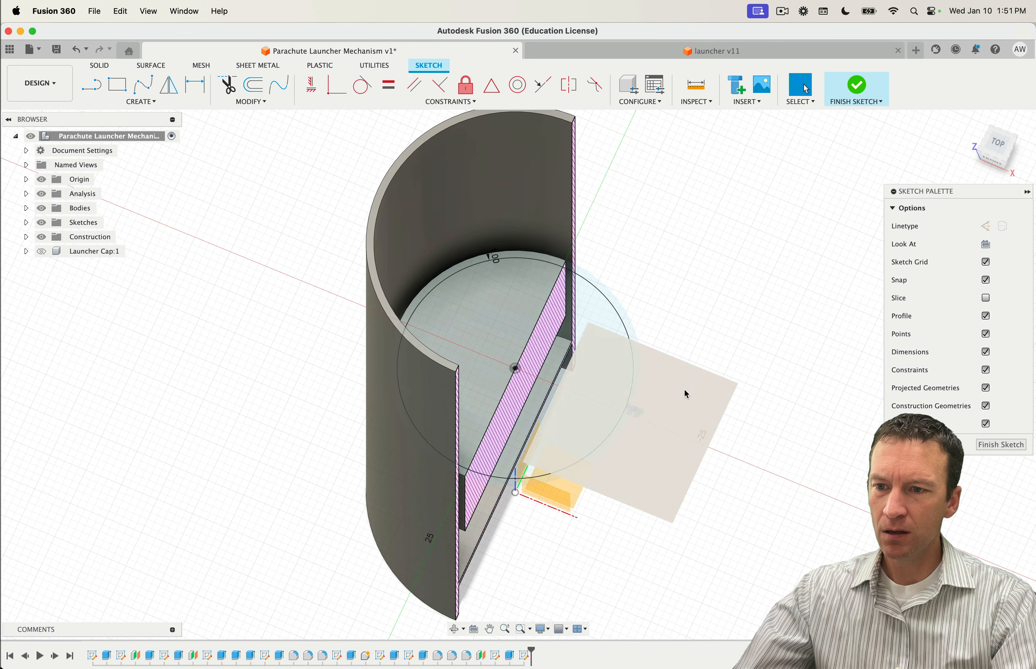
# Step: Finish the sketch and cut-extrude the inner circle with extent To Object, down to the cylinder's bottom face
pyautogui.click(525, 327)
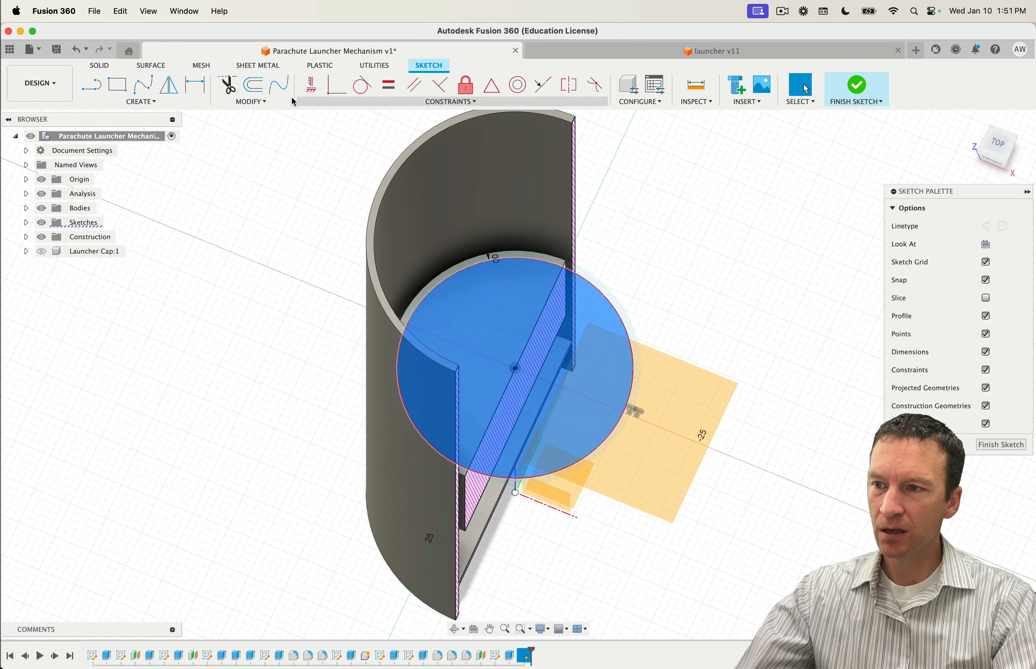
pyautogui.click(855, 88)
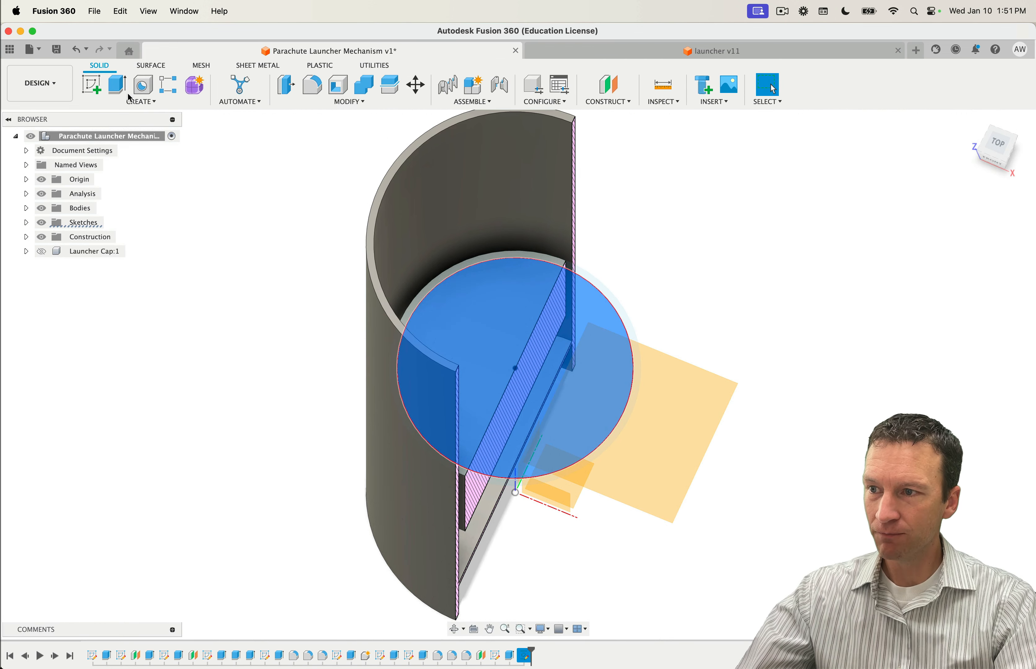
pyautogui.click(117, 85)
pyautogui.keyDown('shift'); pyautogui.moveTo(680, 477); pyautogui.dragTo(660, 452, button='middle'); pyautogui.keyUp('shift')
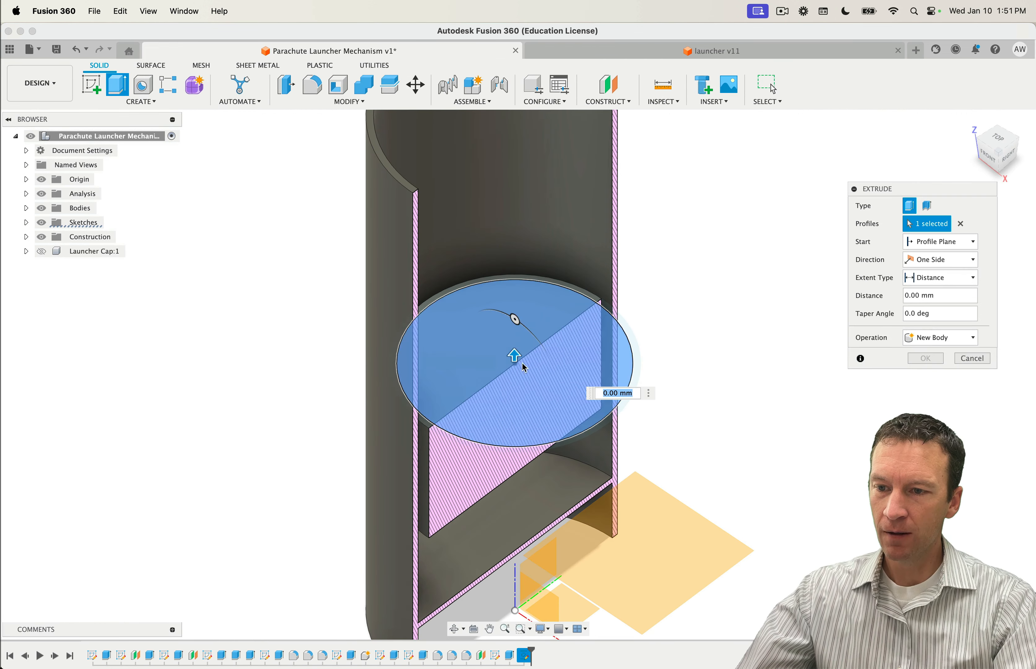
pyautogui.moveTo(513, 358); pyautogui.dragTo(513, 409)
pyautogui.keyDown('shift'); pyautogui.moveTo(747, 469); pyautogui.dragTo(736, 443, button='middle'); pyautogui.keyUp('shift')
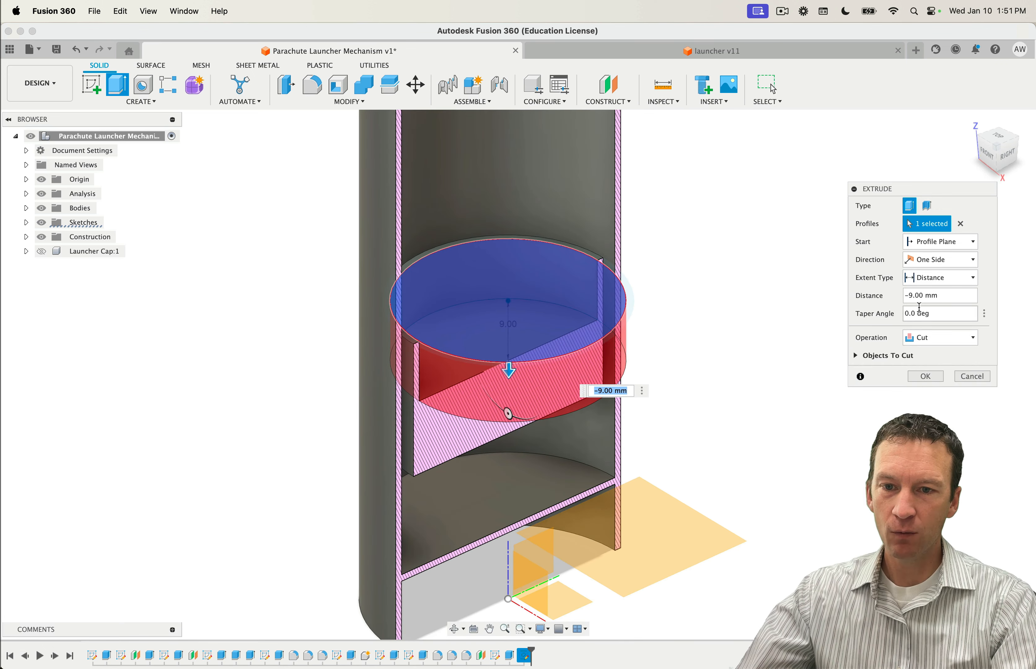
pyautogui.click(930, 280)
pyautogui.click(934, 306)
pyautogui.keyDown('shift'); pyautogui.moveTo(818, 469); pyautogui.dragTo(805, 407, button='middle'); pyautogui.keyUp('shift')
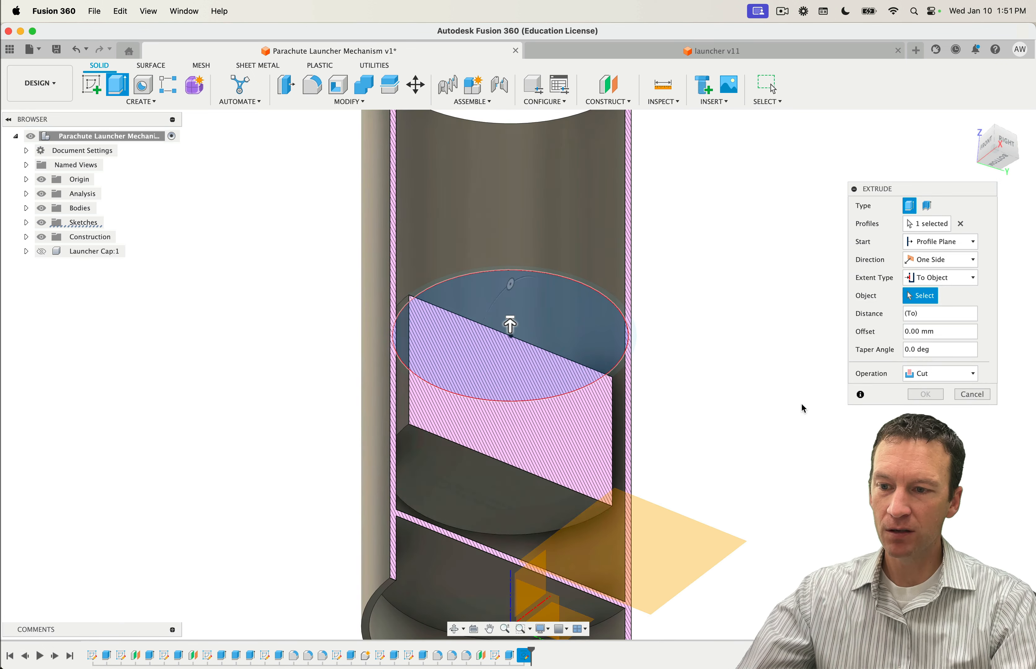
pyautogui.click(483, 487)
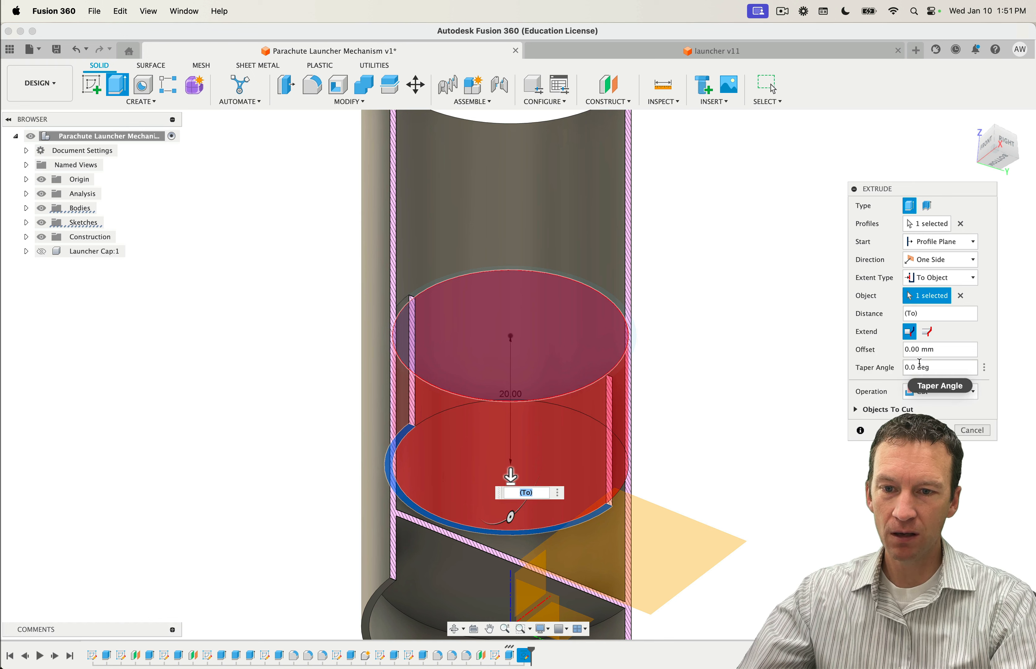
# Step: Set the cut's offset from the bottom face to -1 mm and complete the cut
pyautogui.write('1')
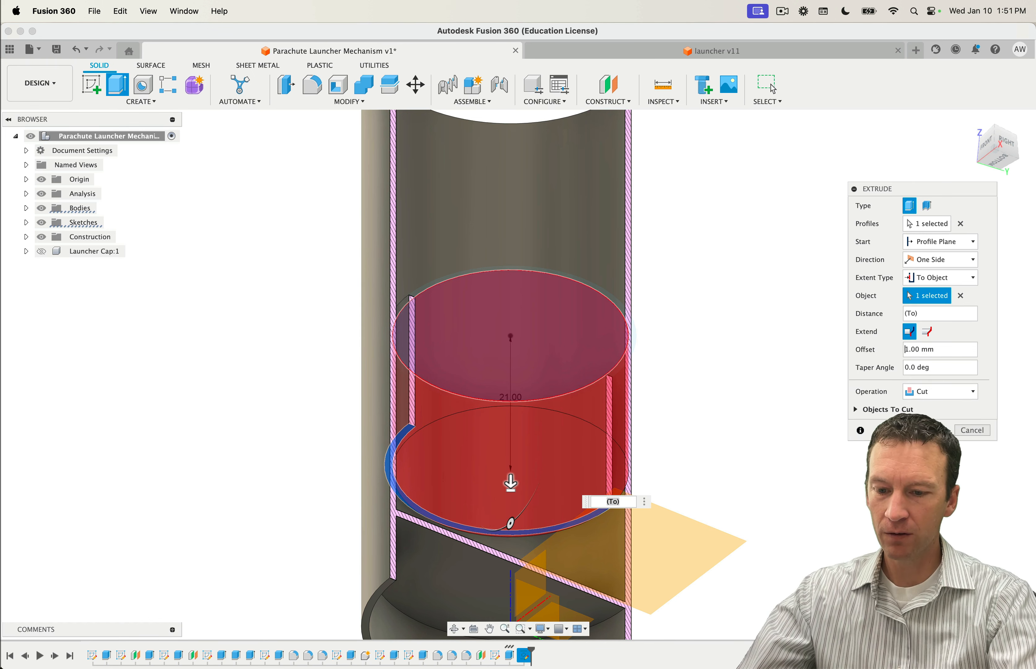
pyautogui.write('-')
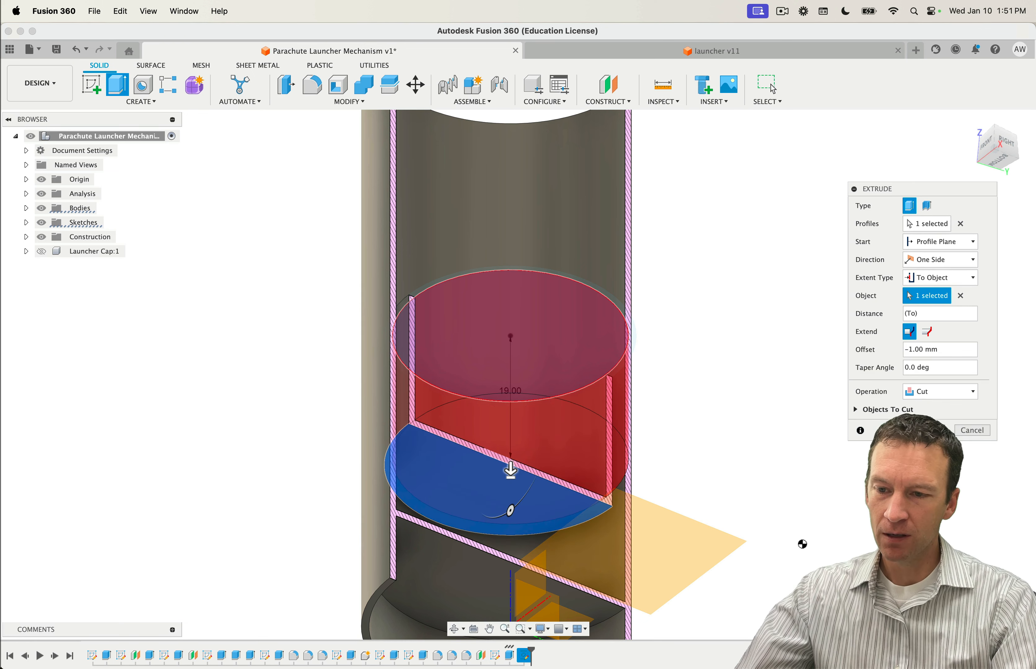
pyautogui.press('Return')
pyautogui.keyDown('shift'); pyautogui.moveTo(778, 520); pyautogui.dragTo(779, 552, button='middle'); pyautogui.keyUp('shift')
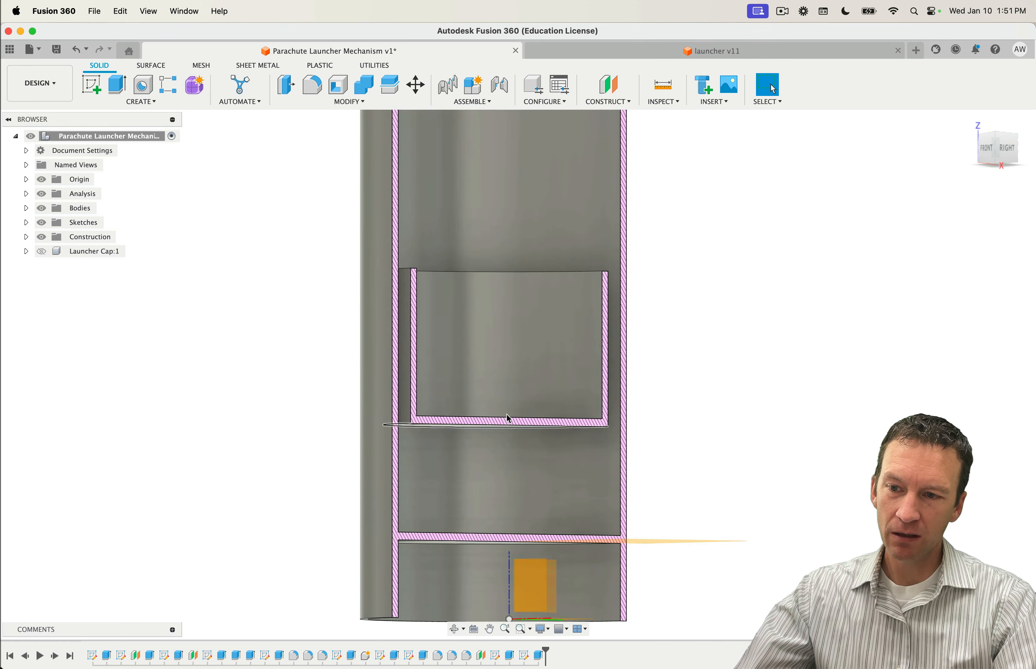
pyautogui.keyDown('shift'); pyautogui.moveTo(781, 441); pyautogui.dragTo(793, 447, button='middle'); pyautogui.keyUp('shift')
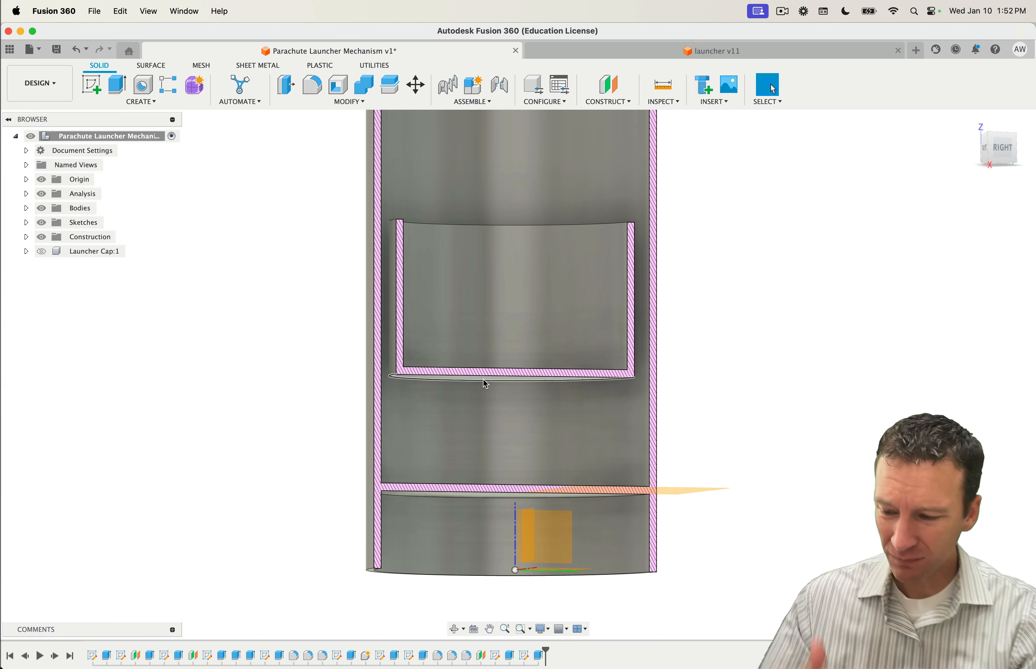
pyautogui.moveTo(510, 411)
pyautogui.keyDown('shift'); pyautogui.mouseDown(button='middle')
pyautogui.moveTo(522, 430)
pyautogui.moveTo(514, 418)
pyautogui.mouseUp(button='middle'); pyautogui.keyUp('shift')
pyautogui.click(153, 104)
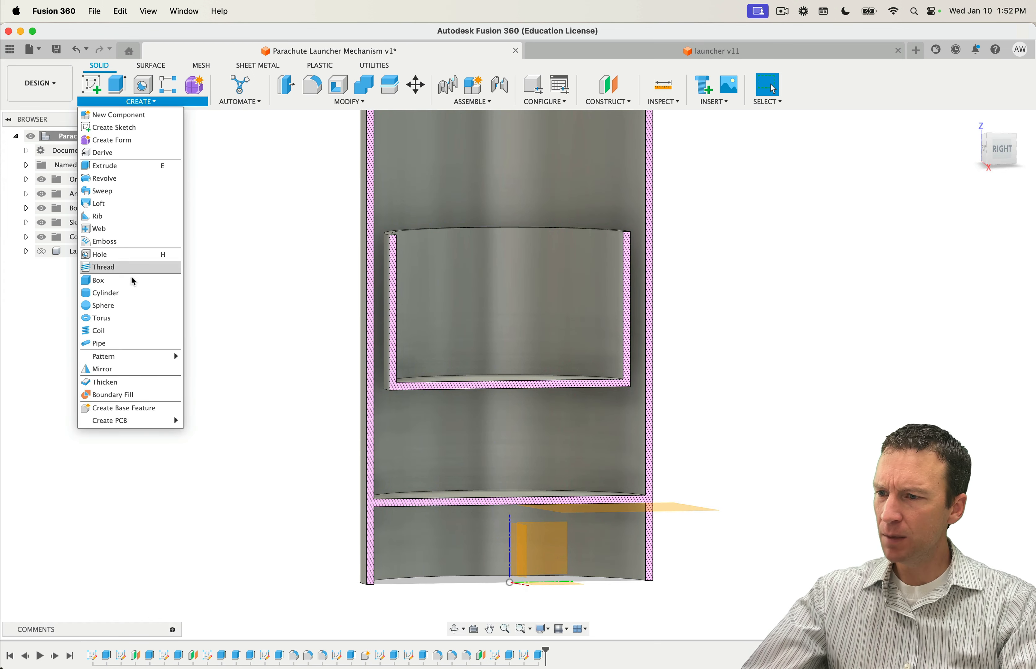
pyautogui.click(839, 435)
pyautogui.keyDown('shift'); pyautogui.moveTo(784, 464); pyautogui.dragTo(778, 487, button='middle'); pyautogui.keyUp('shift')
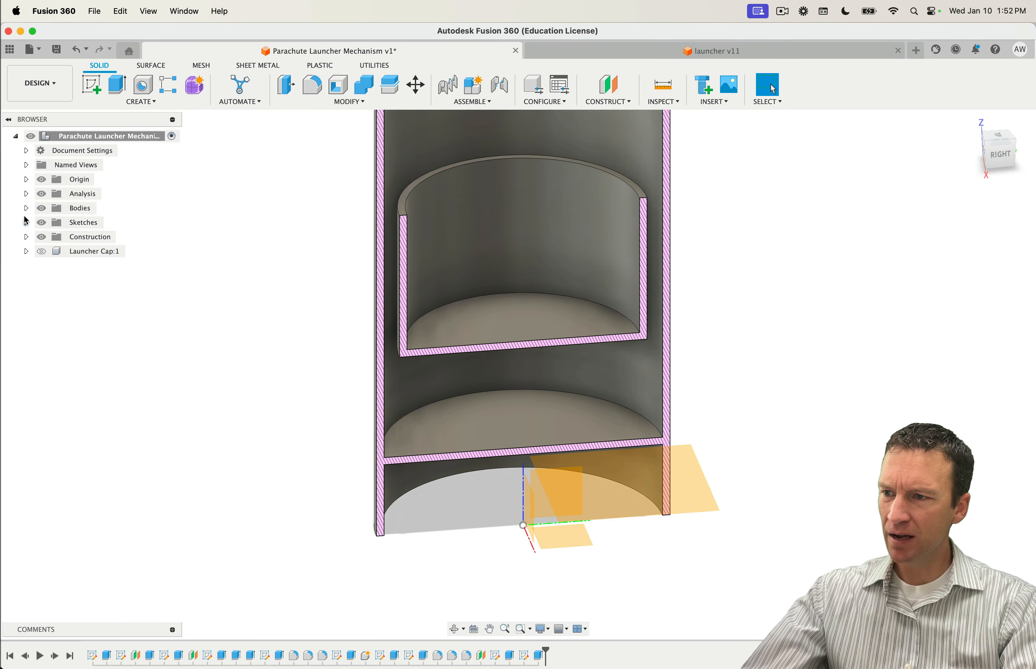
# Step: Rename the hollow cup body, Body2, as Plunger
pyautogui.click(26, 208)
pyautogui.click(59, 238)
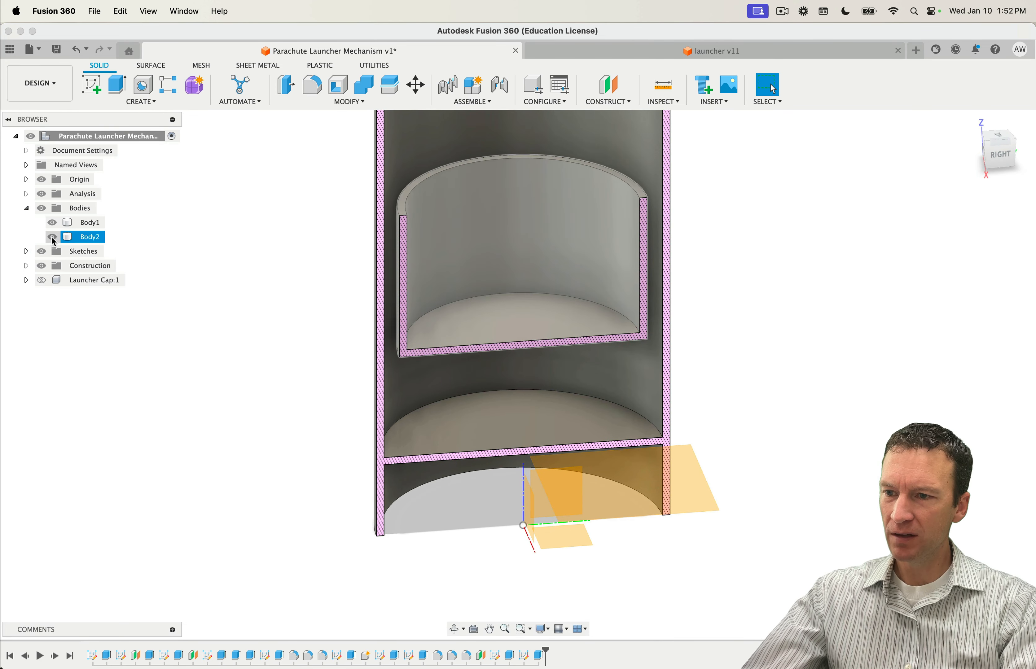
pyautogui.click(52, 237)
pyautogui.click(53, 237)
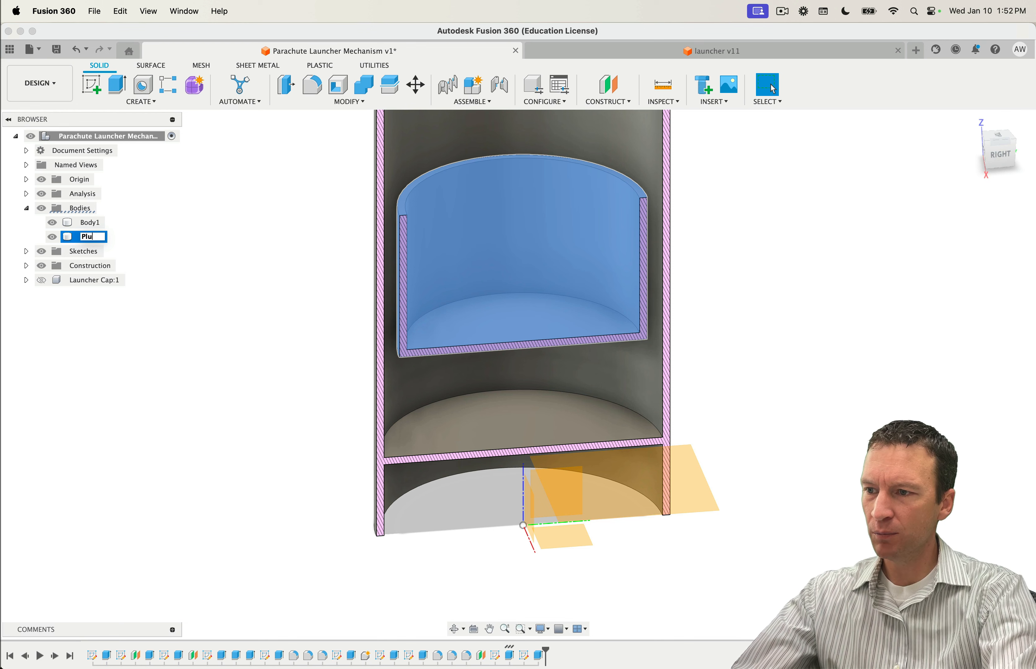
pyautogui.press('Return')
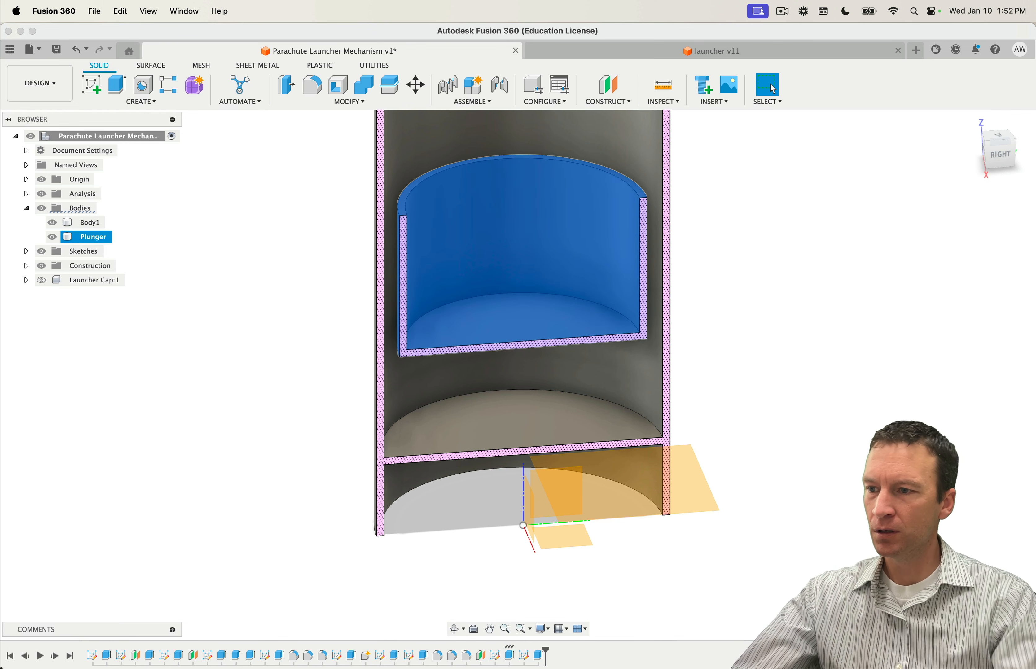
# Step: Hide the Plunger body and turn off the existing section analysis of the tube
pyautogui.click(53, 237)
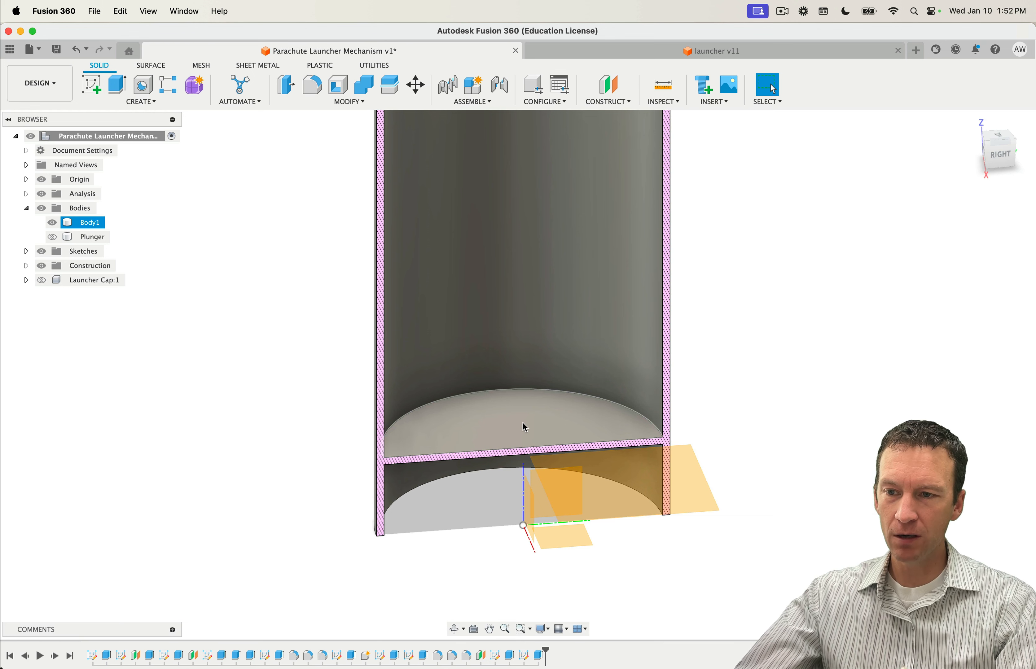
pyautogui.keyDown('shift'); pyautogui.moveTo(527, 383); pyautogui.dragTo(538, 439, button='middle'); pyautogui.keyUp('shift')
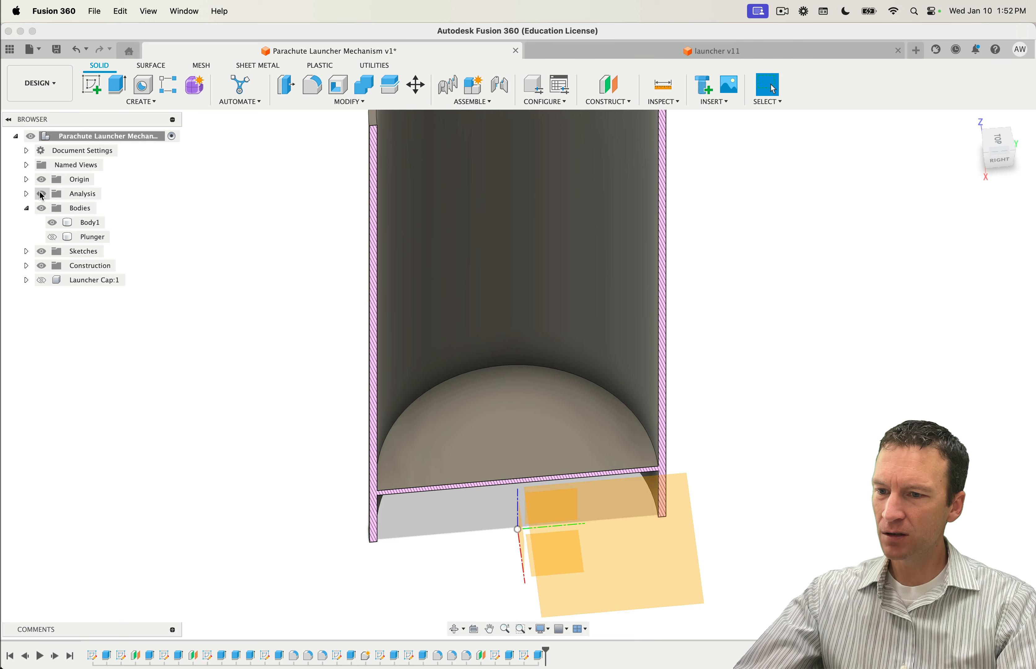
pyautogui.click(42, 194)
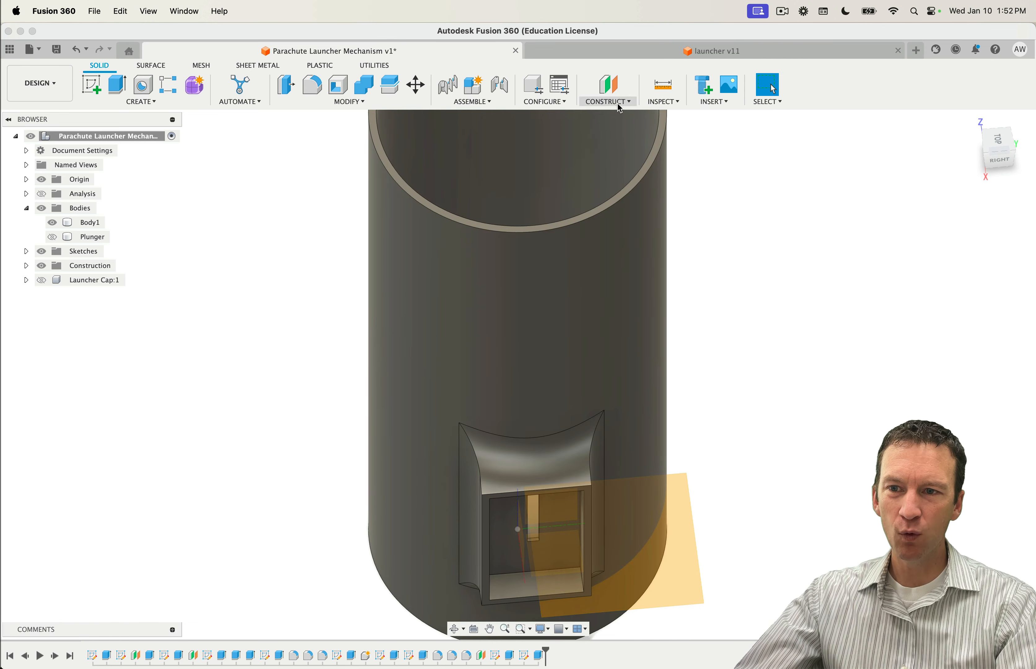
# Step: Create a section analysis of the tube on the horizontal construction plane, flipped to expose the interior floor from above
pyautogui.click(620, 109)
pyautogui.moveTo(655, 102)
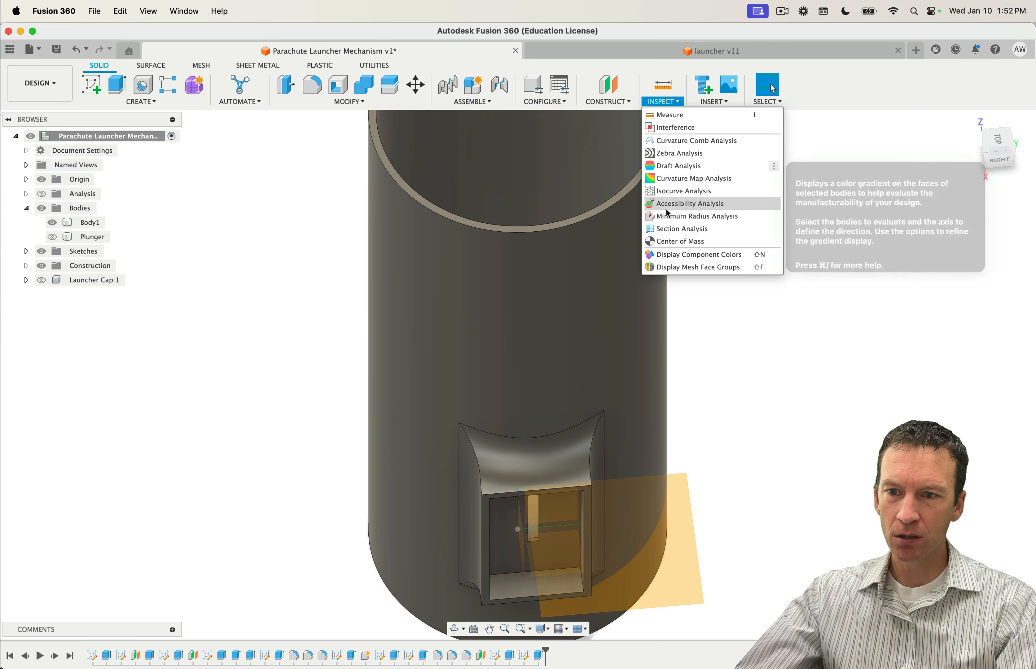
pyautogui.click(682, 229)
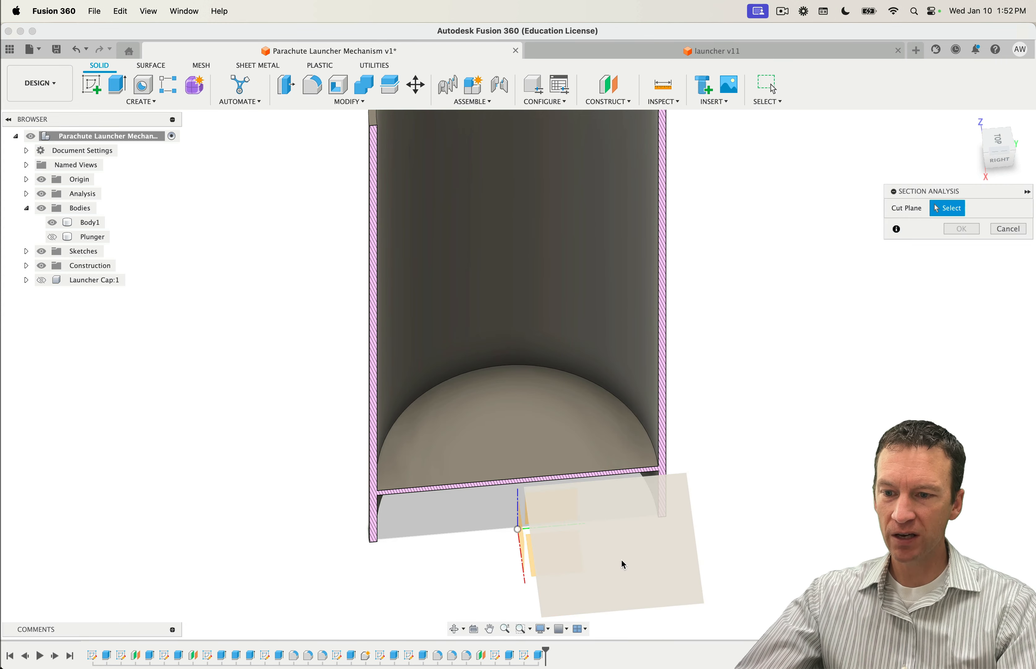
pyautogui.click(627, 584)
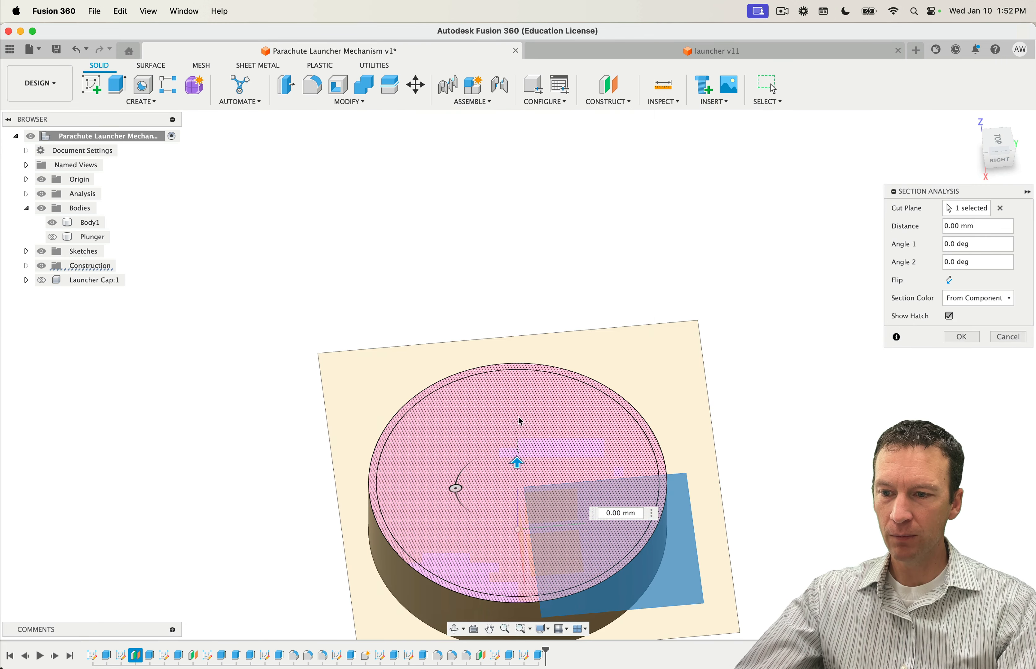
pyautogui.click(950, 282)
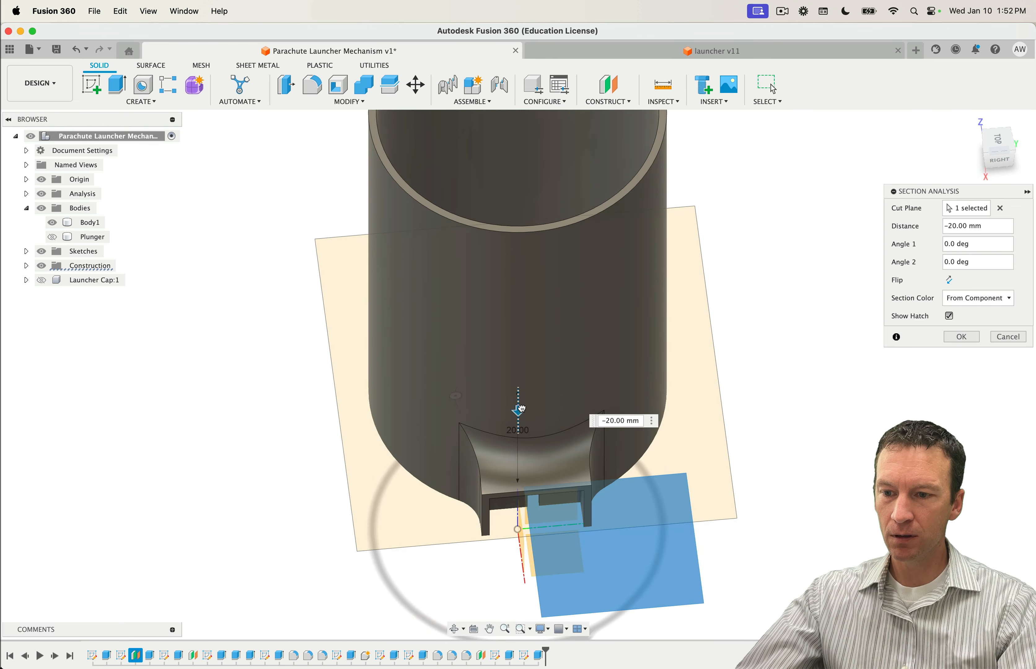
pyautogui.click(950, 281)
pyautogui.keyDown('shift'); pyautogui.moveTo(793, 433); pyautogui.dragTo(798, 441, button='middle'); pyautogui.keyUp('shift')
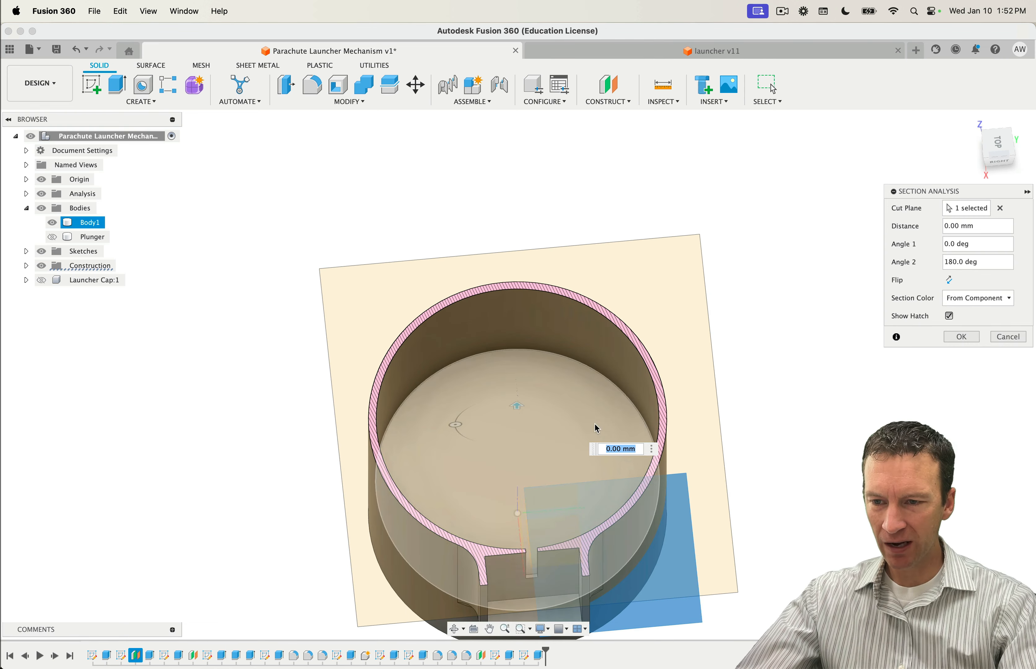
pyautogui.keyDown('shift'); pyautogui.moveTo(800, 390); pyautogui.dragTo(800, 395, button='middle'); pyautogui.keyUp('shift')
pyautogui.moveTo(518, 404)
pyautogui.mouseDown()
pyautogui.moveTo(518, 323)
pyautogui.moveTo(518, 426)
pyautogui.moveTo(520, 405)
pyautogui.mouseUp()
pyautogui.keyDown('shift'); pyautogui.moveTo(831, 454); pyautogui.dragTo(823, 366, button='middle'); pyautogui.keyUp('shift')
pyautogui.click(962, 338)
pyautogui.click(43, 194)
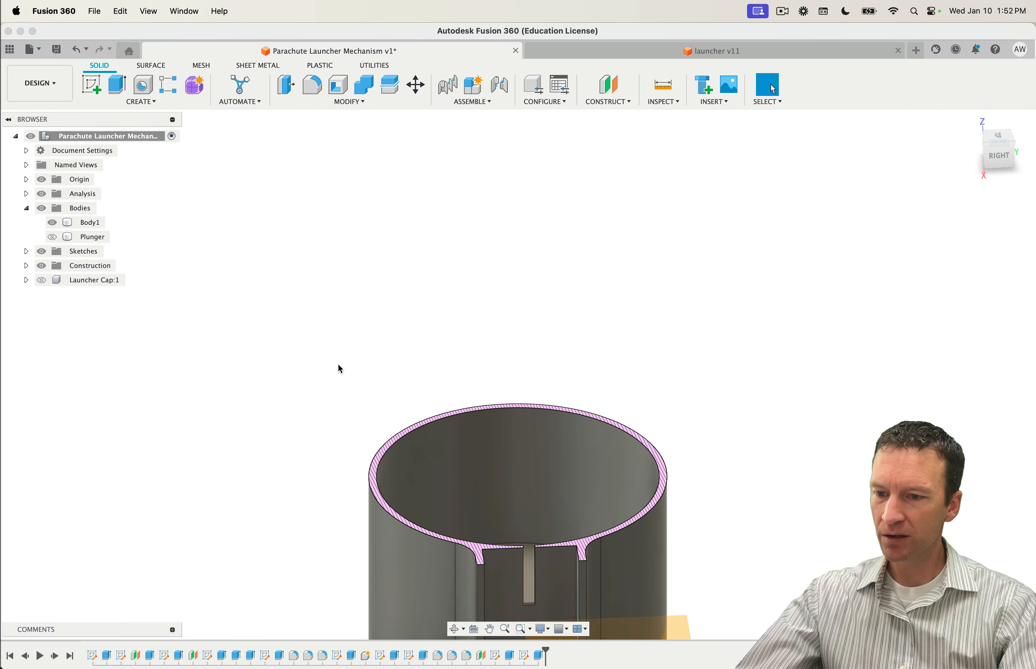
# Step: Start a sketch on the circular interior floor face of the sectioned tube
pyautogui.keyDown('shift'); pyautogui.moveTo(340, 369); pyautogui.dragTo(712, 426, button='middle'); pyautogui.keyUp('shift')
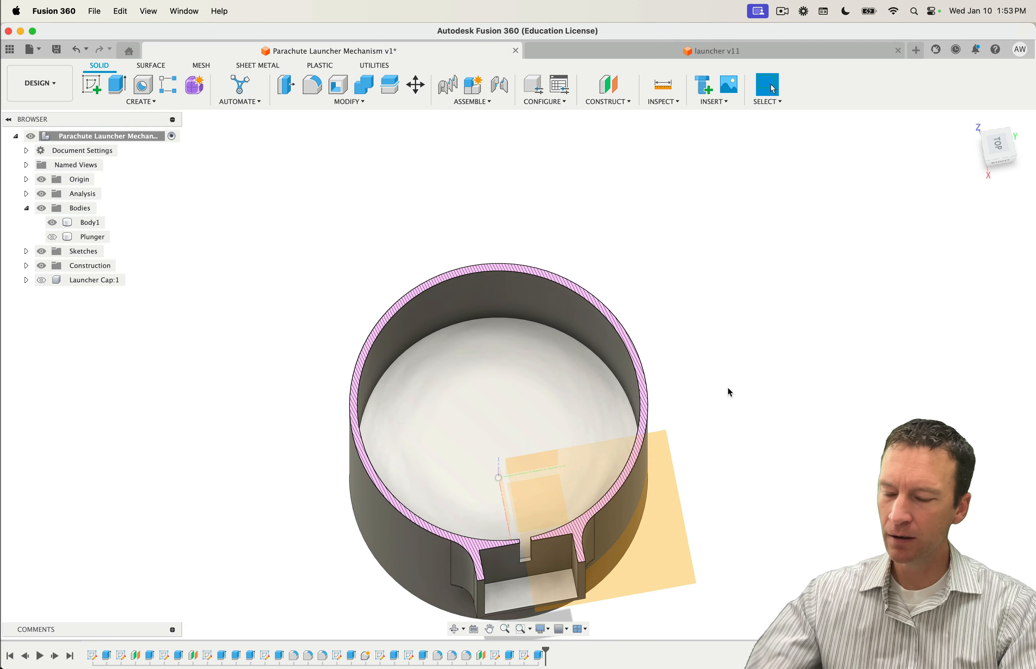
pyautogui.keyDown('shift'); pyautogui.moveTo(730, 393); pyautogui.dragTo(733, 392, button='middle'); pyautogui.keyUp('shift')
pyautogui.click(516, 353)
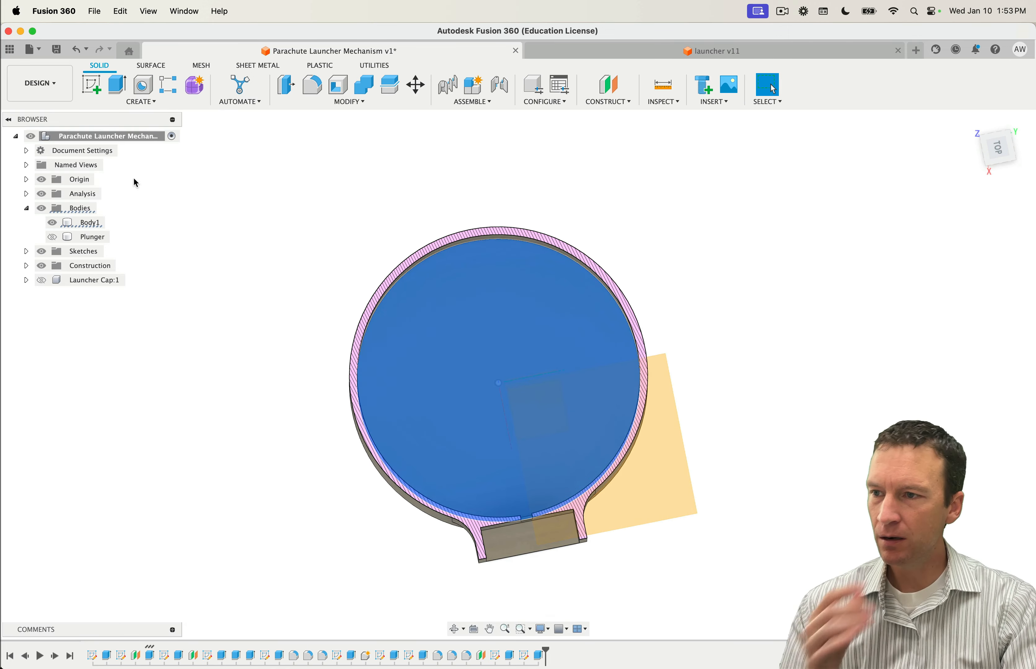
pyautogui.click(90, 85)
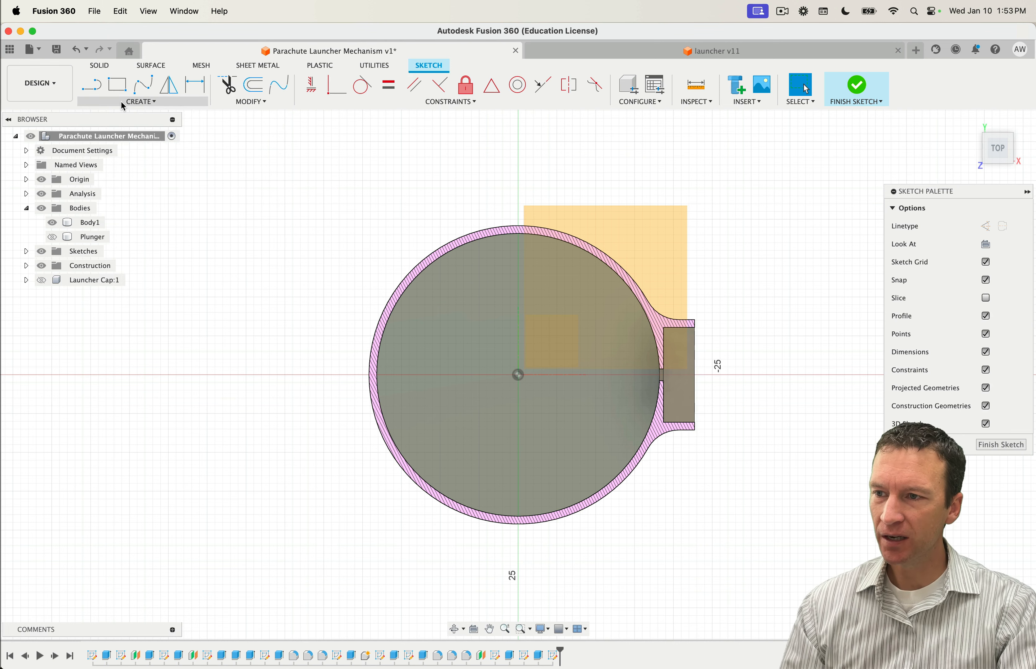
# Step: Draw a 20 mm center diameter circle centred on the origin of the tube floor
pyautogui.click(123, 101)
pyautogui.moveTo(110, 167)
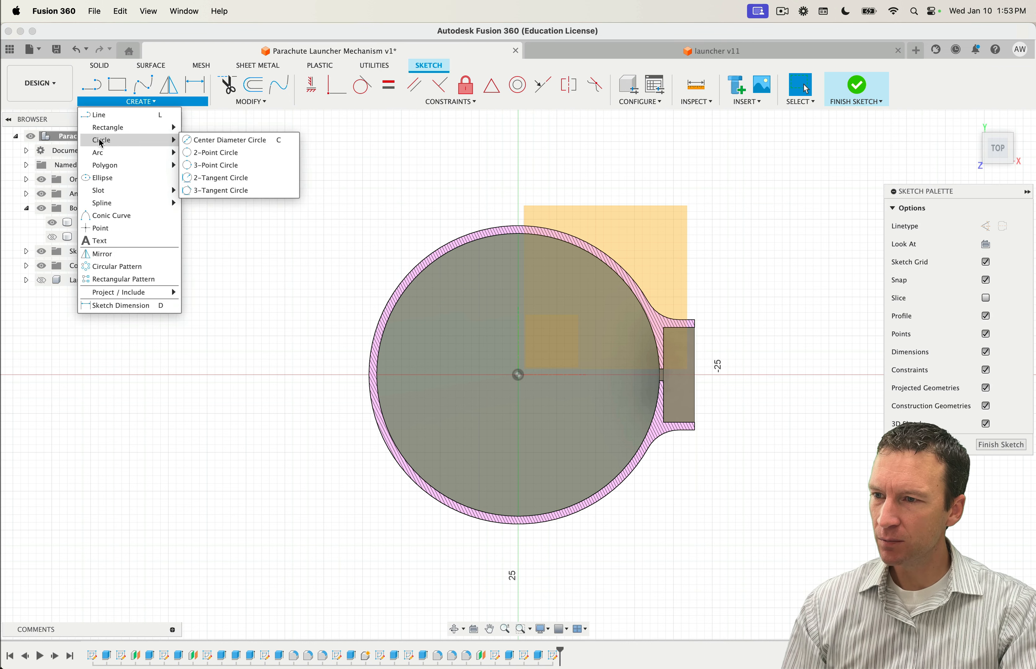
pyautogui.moveTo(168, 141)
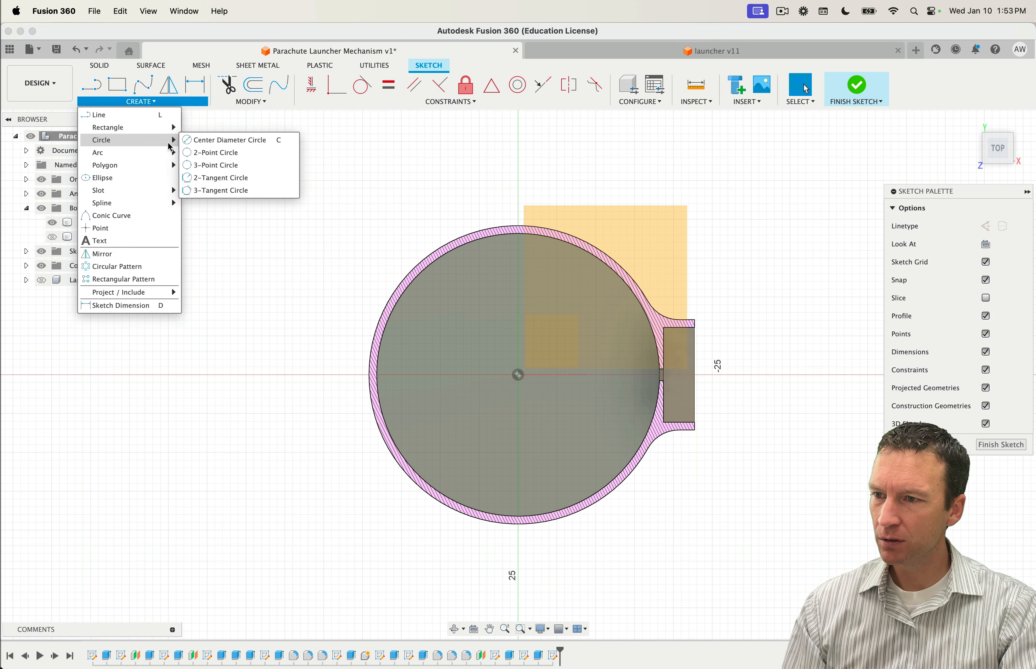
pyautogui.click(220, 140)
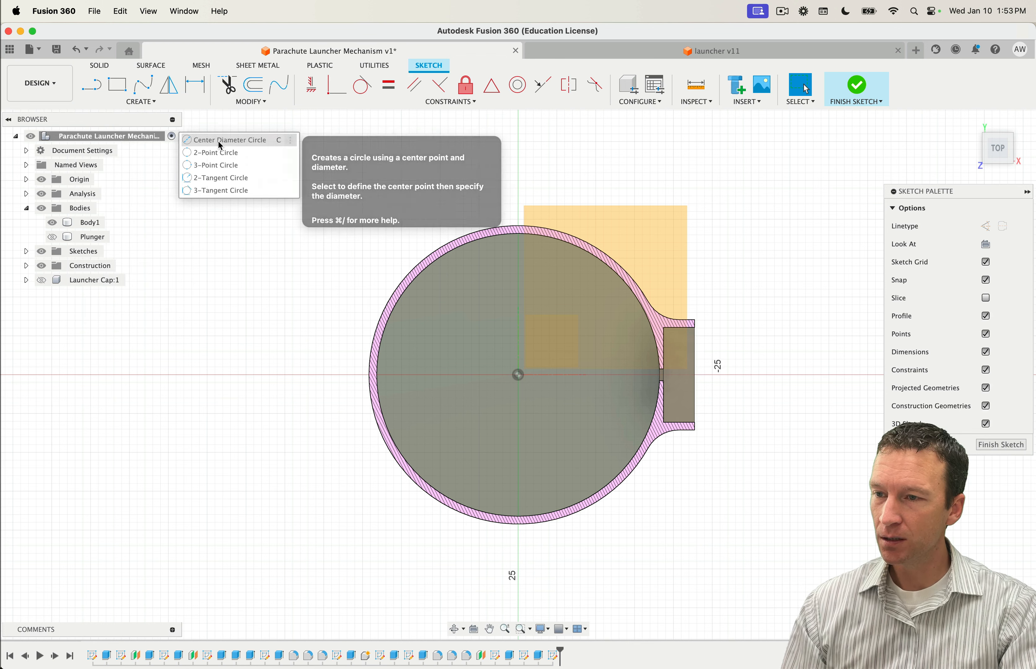
pyautogui.click(518, 374)
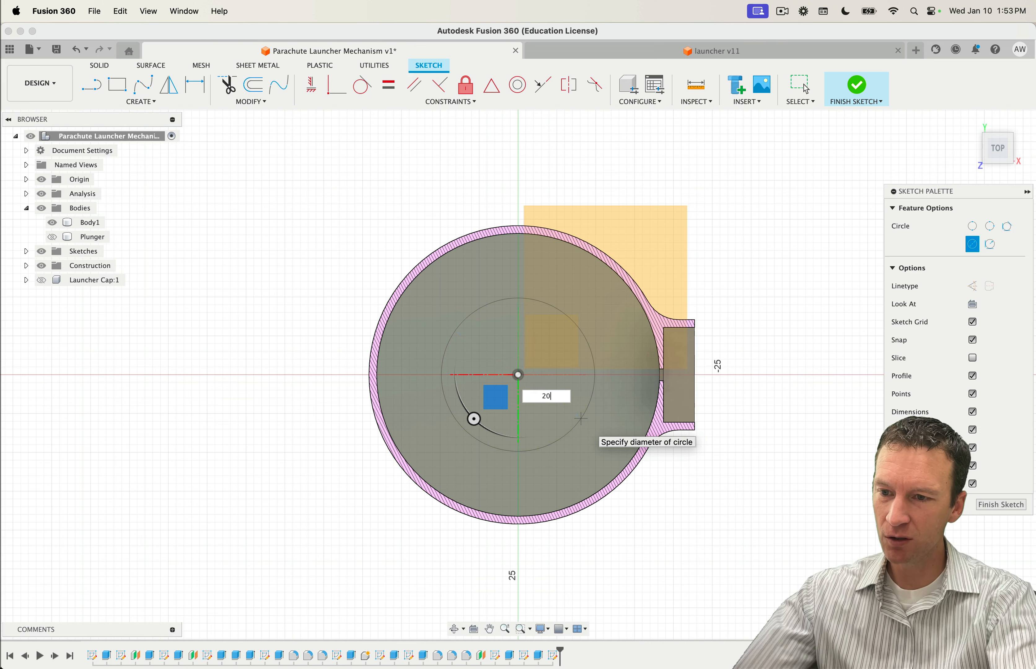
pyautogui.press('Return')
pyautogui.click(806, 89)
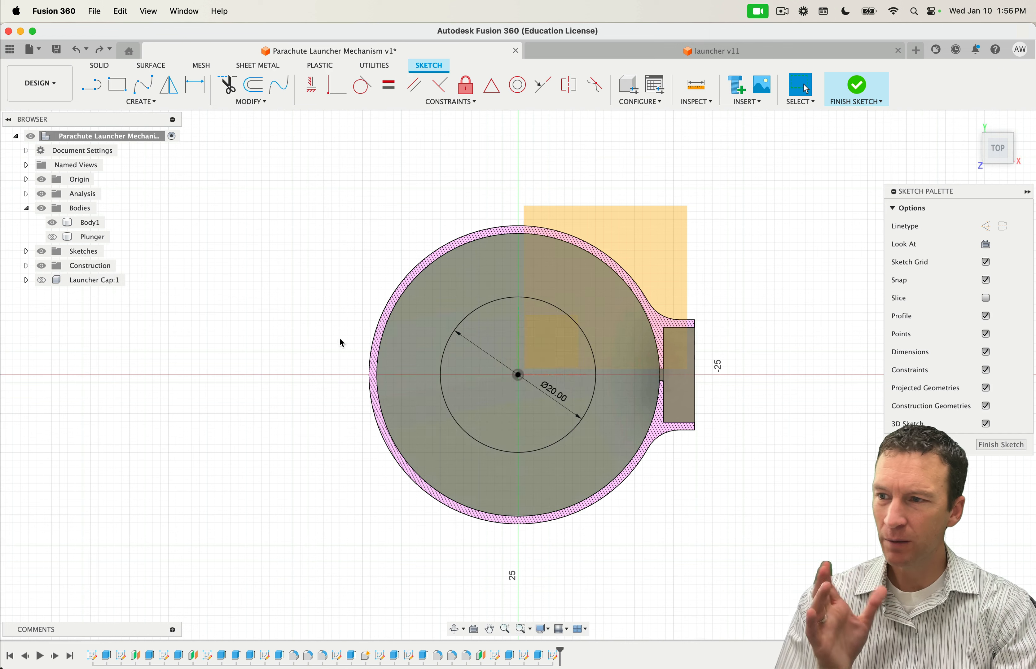
# Step: Draw a 10 mm line from the origin to the upper-left of the circle, at 45 degrees to the horizontal axis
pyautogui.click(92, 85)
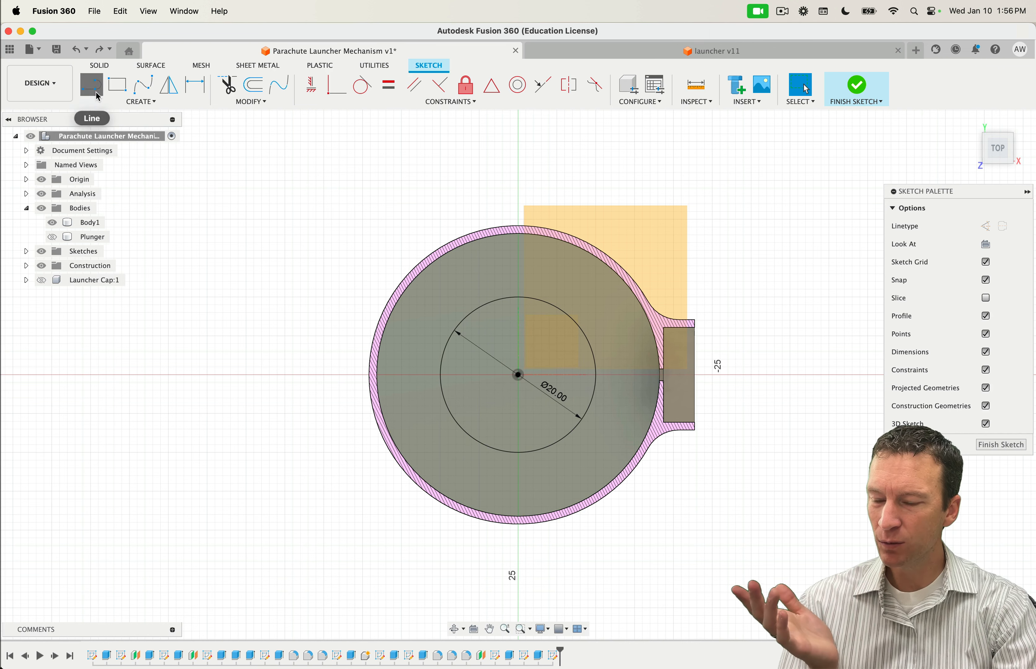
pyautogui.click(518, 375)
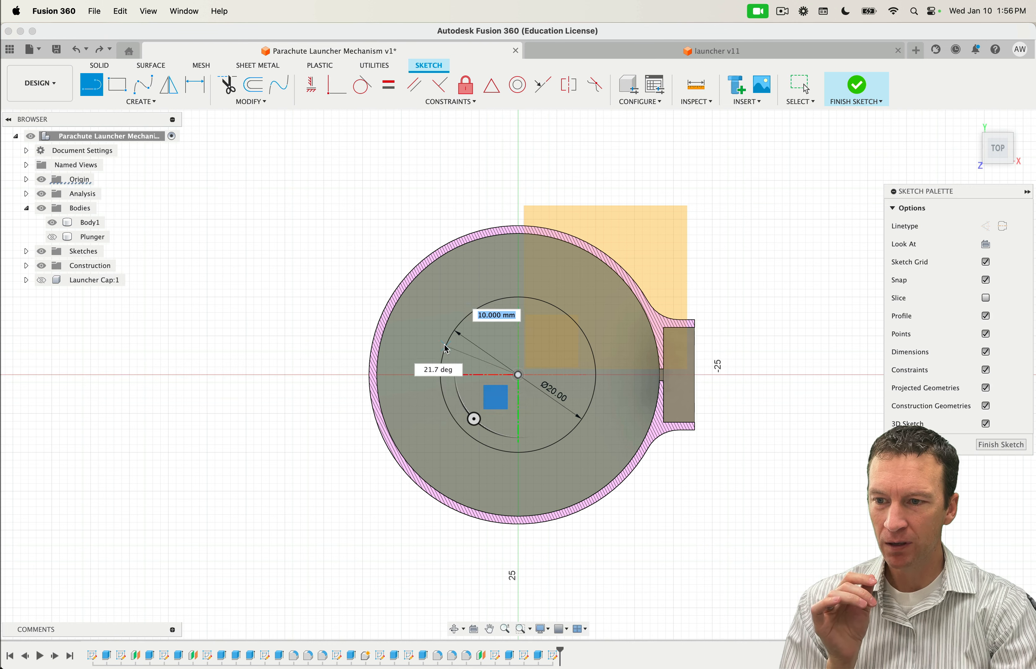
pyautogui.press('Tab')
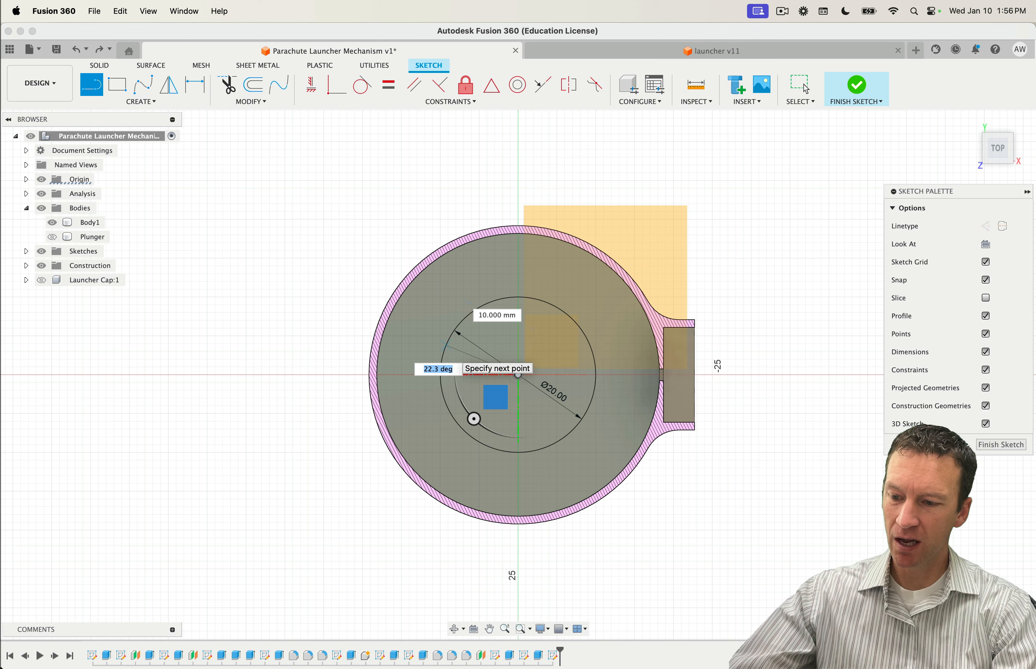
pyautogui.write('45')
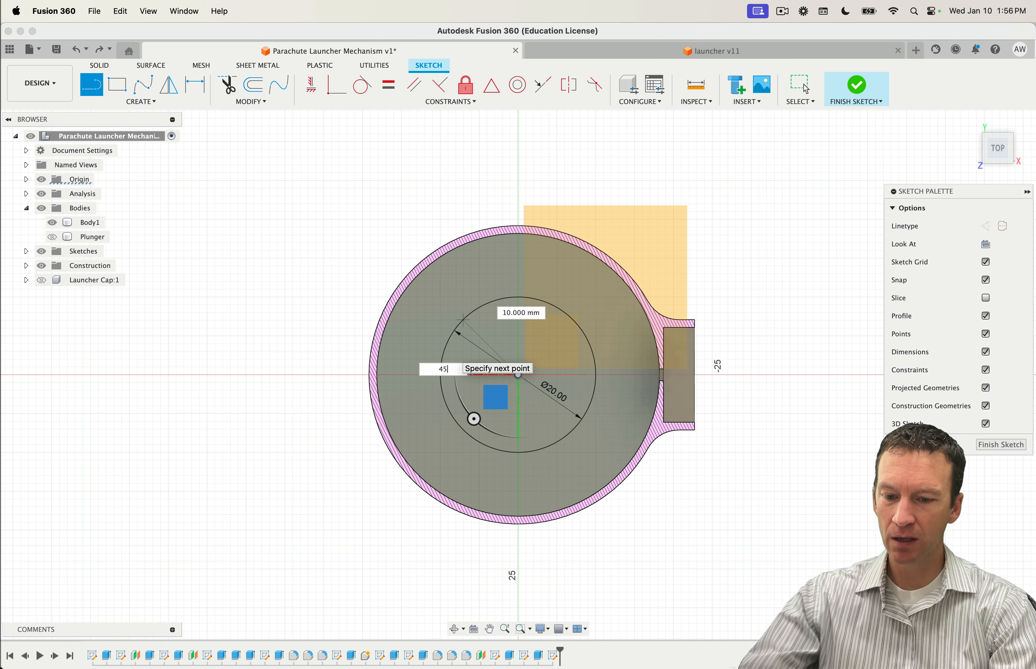
pyautogui.press('Return')
pyautogui.press('Escape')
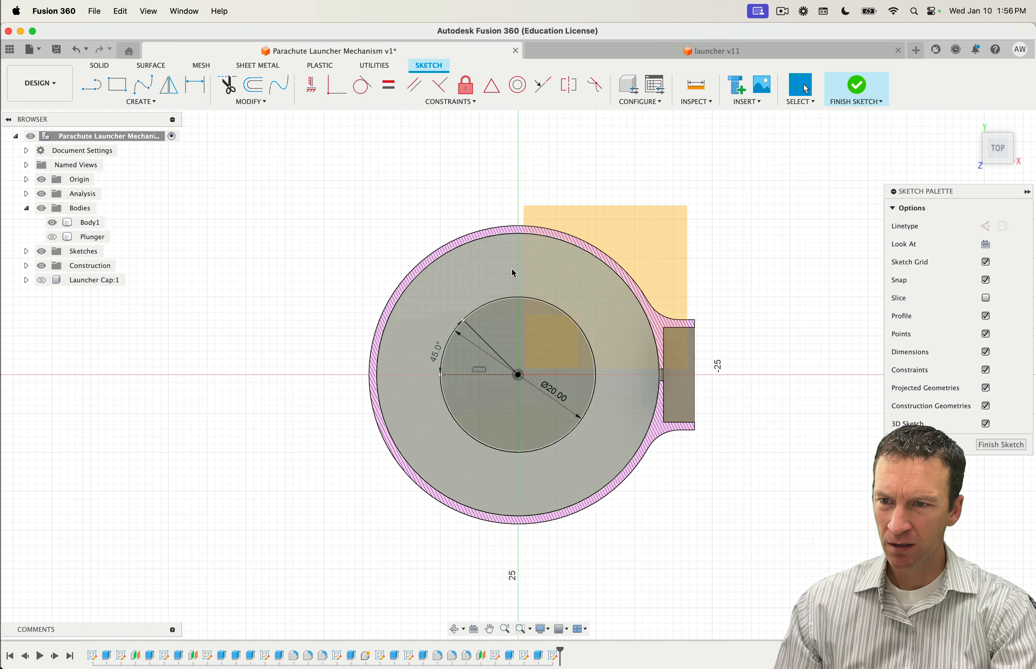
# Step: Draw three more radial lines from the origin to the circle, completing an X of diagonals at 45 degrees
pyautogui.click(90, 95)
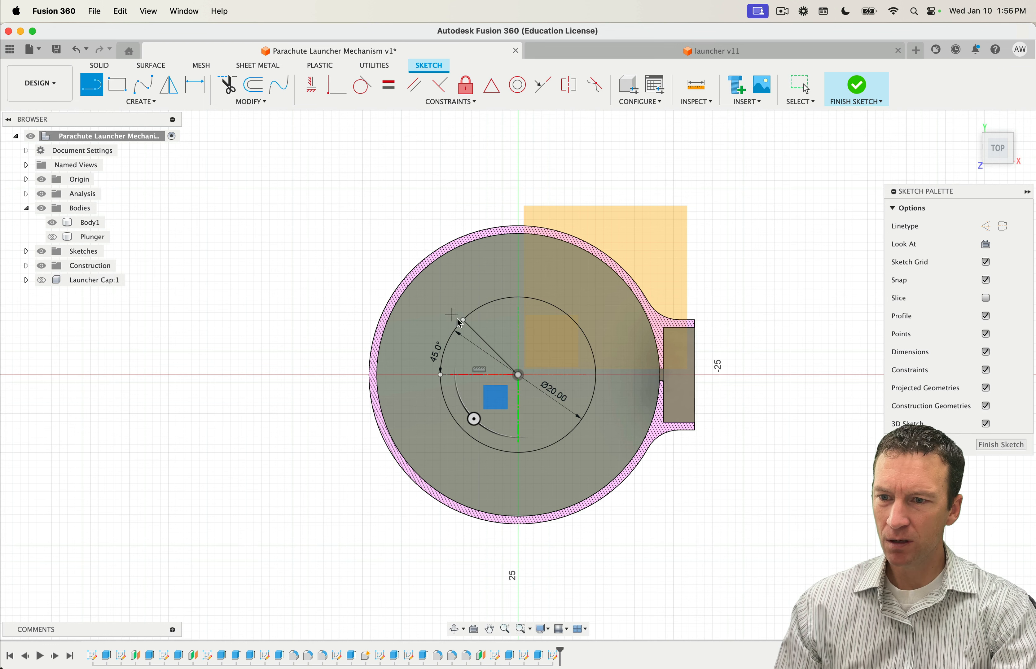
pyautogui.click(518, 375)
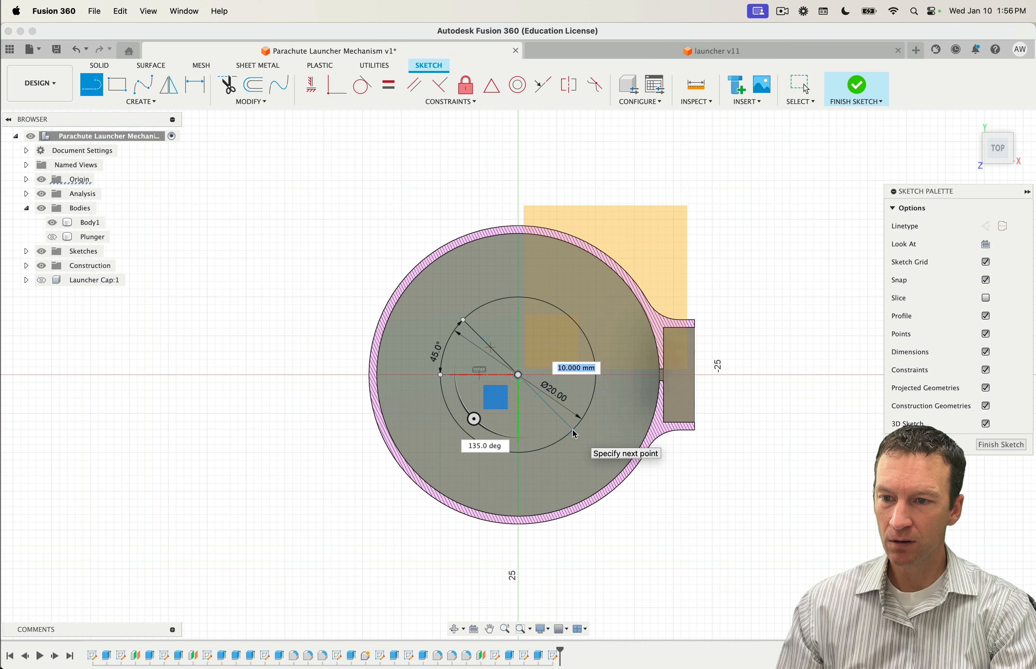
pyautogui.click(573, 431)
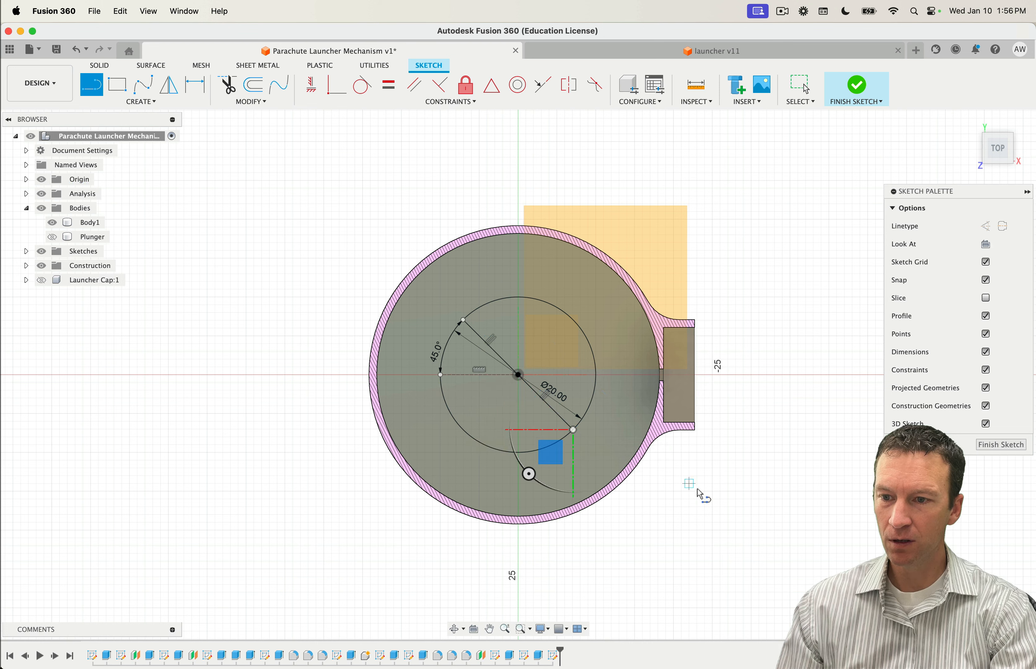
pyautogui.click(519, 376)
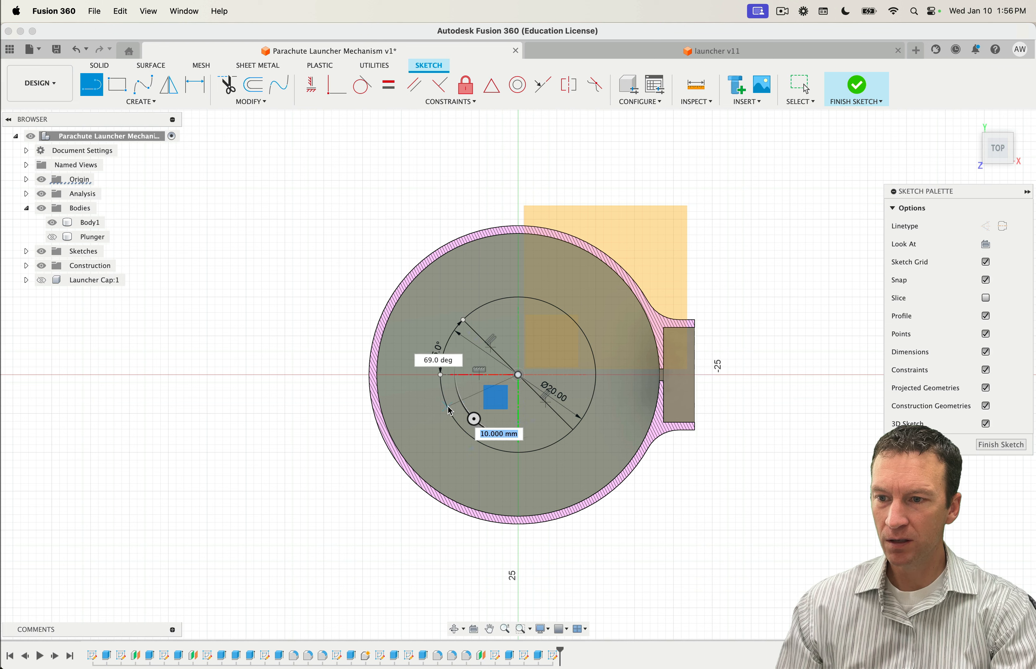
pyautogui.click(463, 429)
pyautogui.click(518, 374)
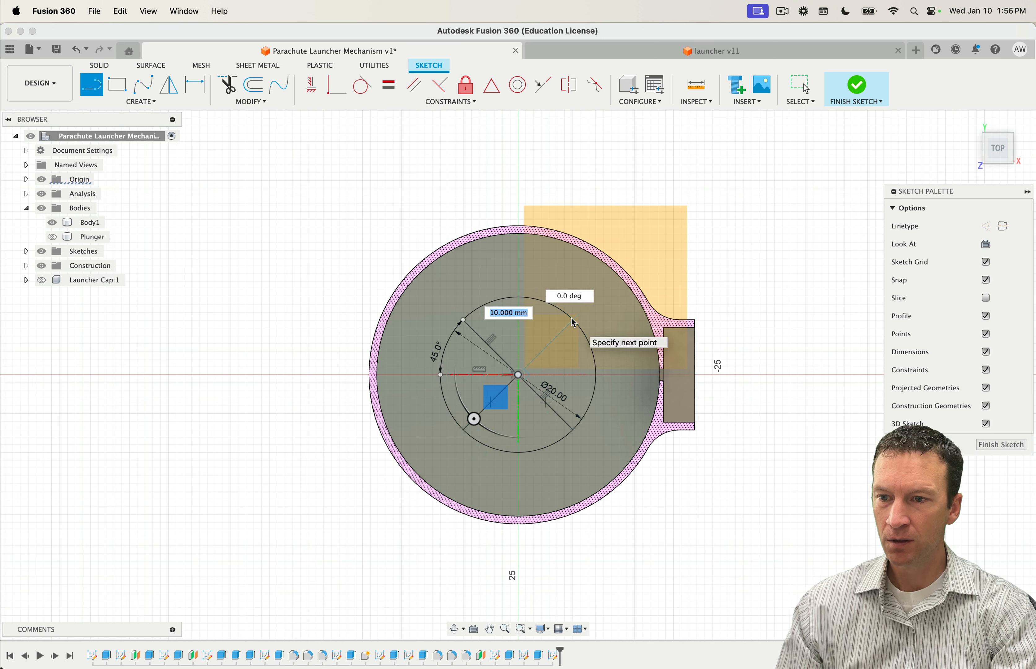
pyautogui.click(573, 323)
# Step: Trim away the circle's left arc and the upper-left diagonal, undoing the trim of the upper-right diagonal
pyautogui.scroll(-3, 530, 392)
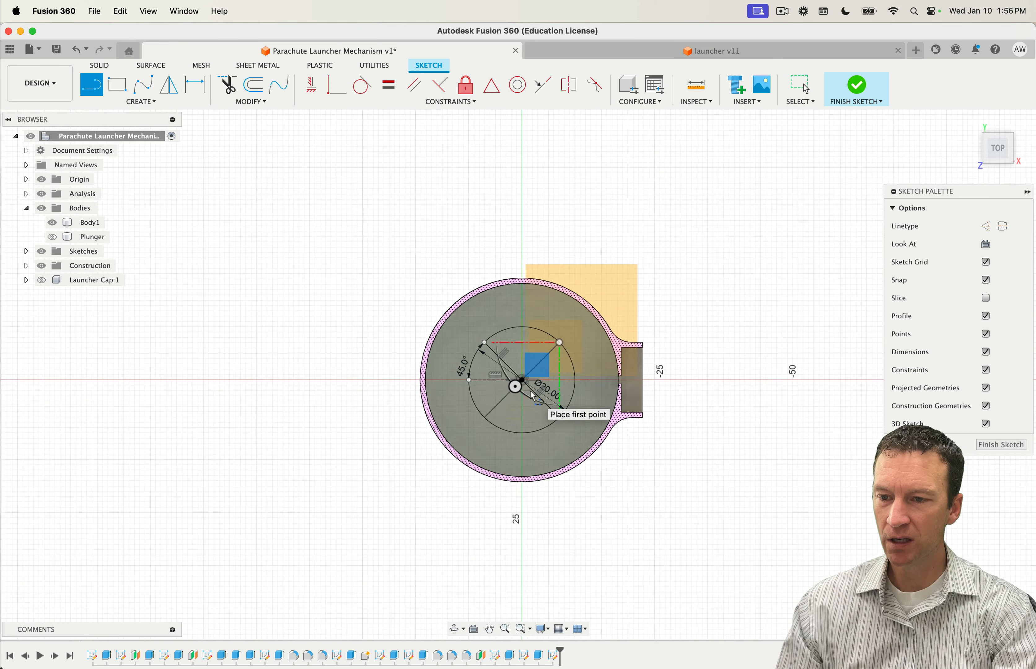
pyautogui.scroll(6, 530, 391)
pyautogui.scroll(2, 532, 395)
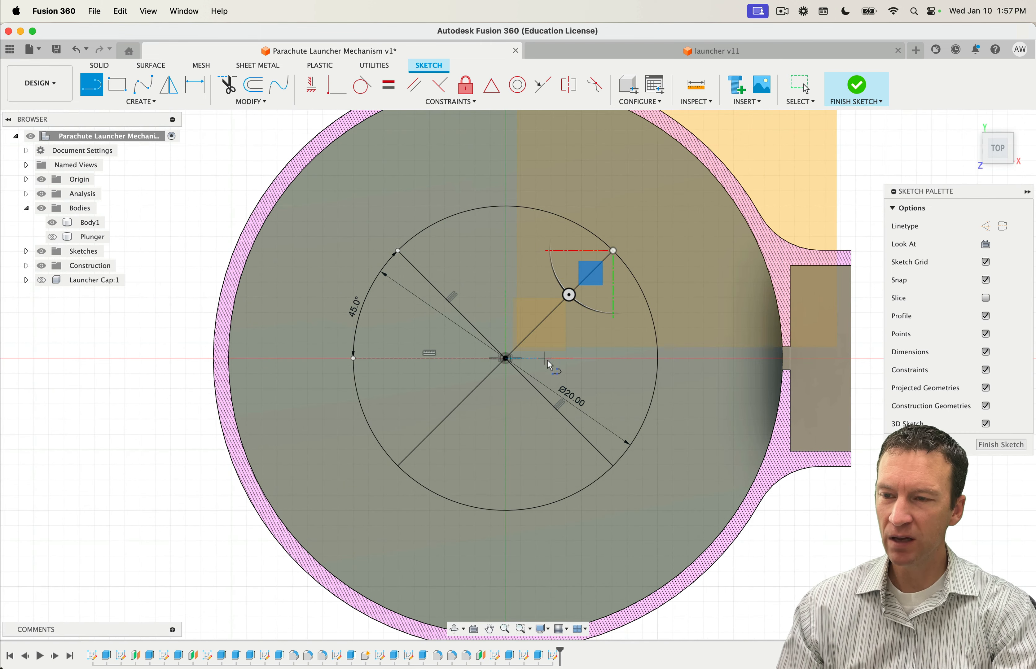
pyautogui.click(227, 86)
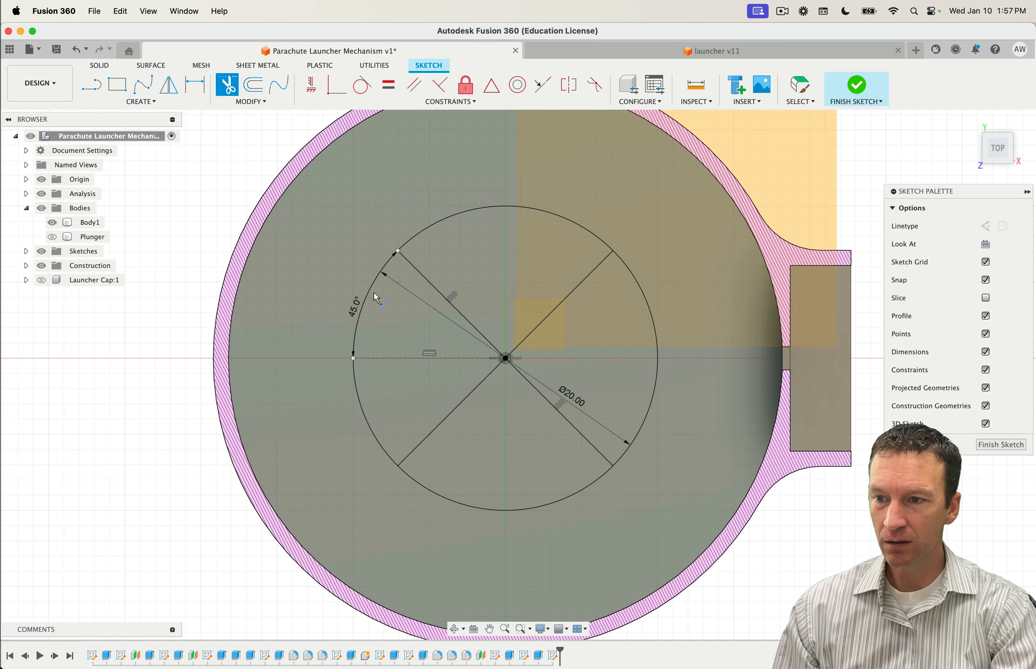
pyautogui.click(356, 397)
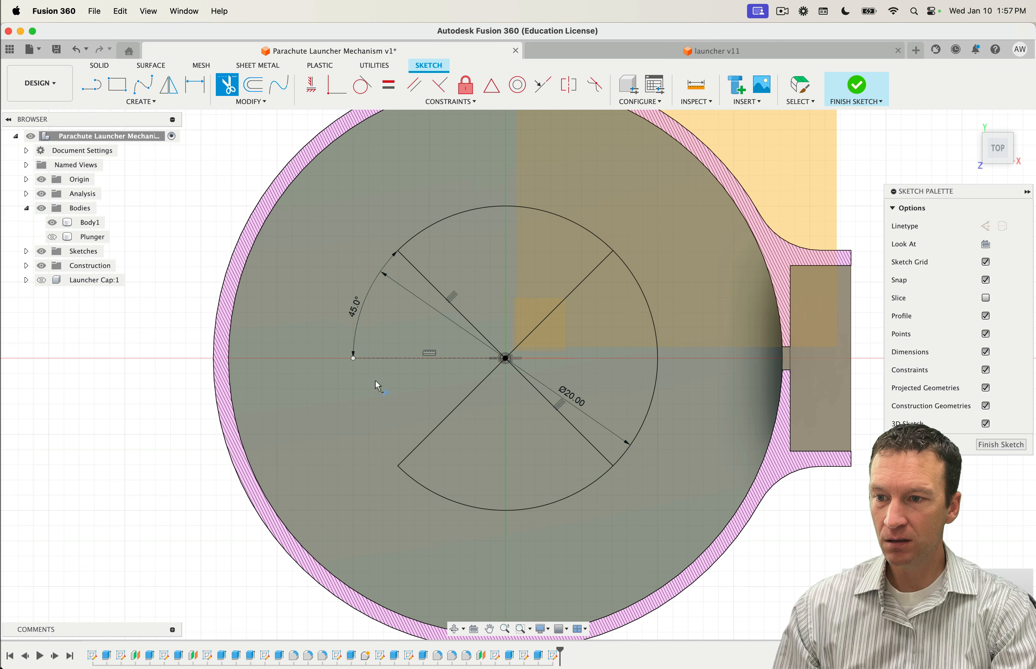
pyautogui.click(465, 321)
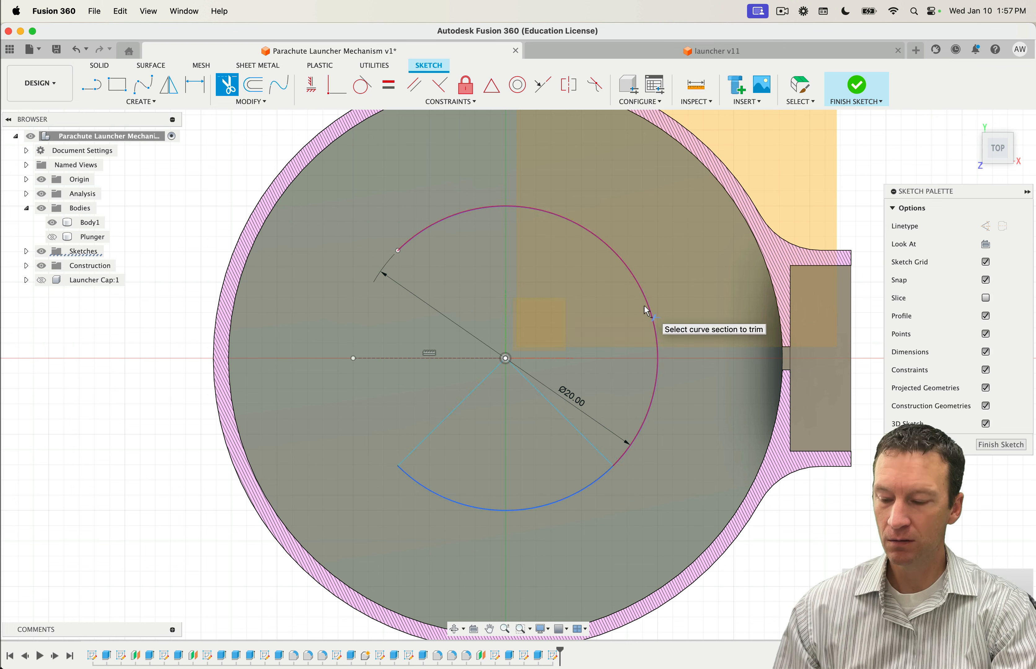
pyautogui.press('super+z')
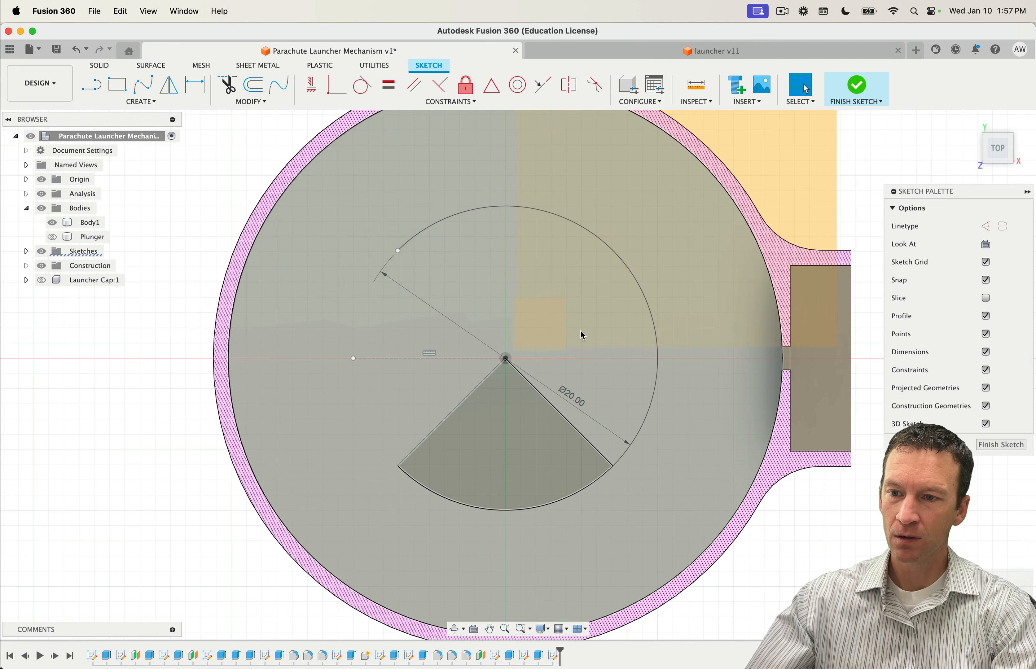
pyautogui.press('super+z')
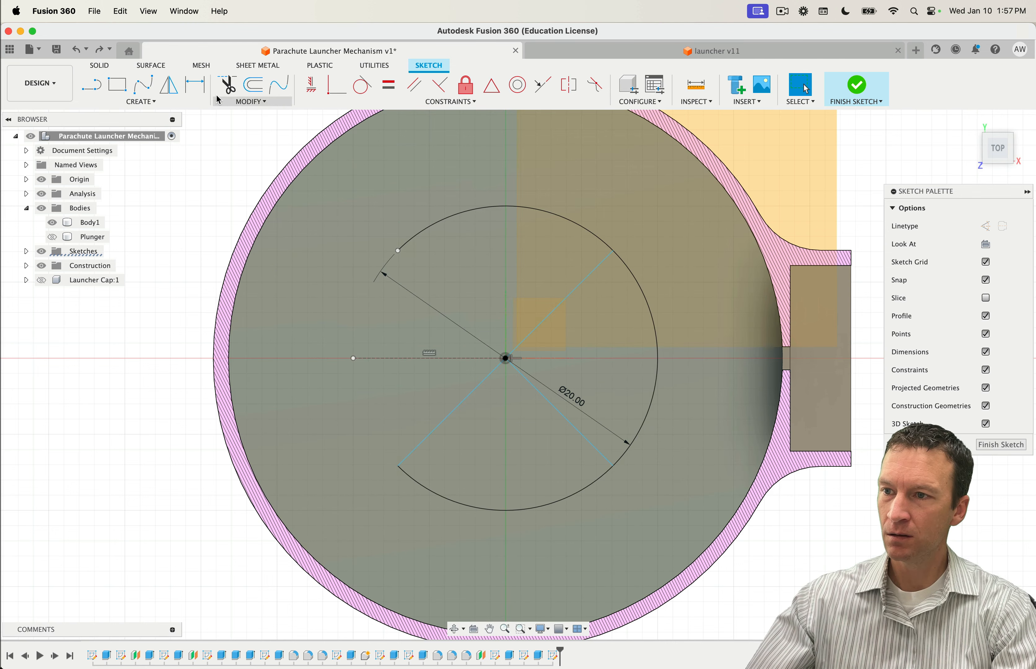
# Step: Trim the circle's right arc and the remaining diagonals, leaving only the upper and lower arcs, and finish the sketch
pyautogui.click(227, 86)
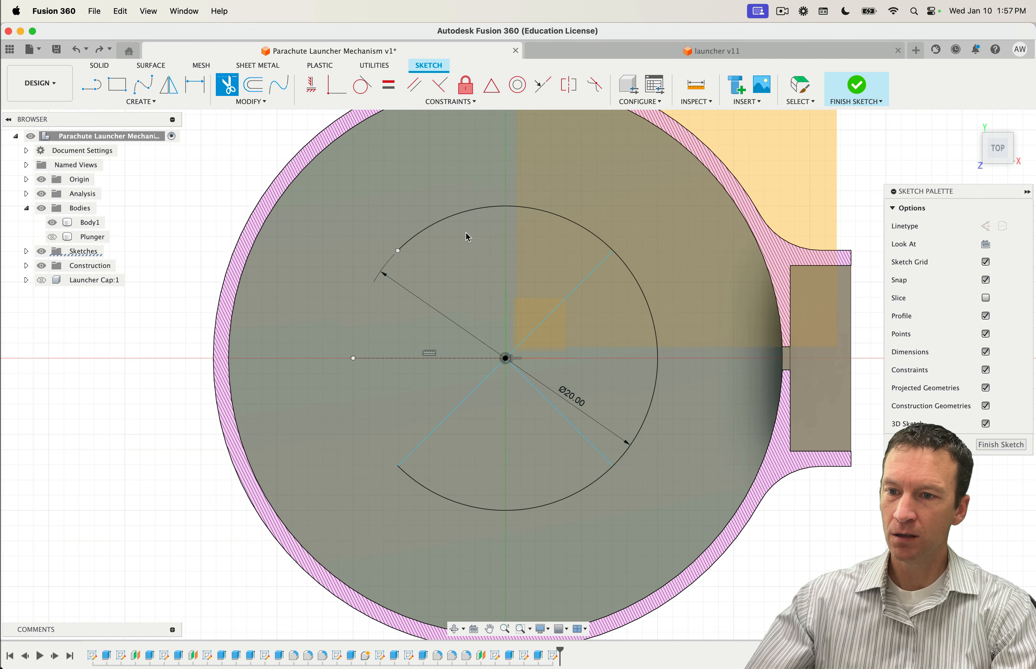
pyautogui.click(647, 308)
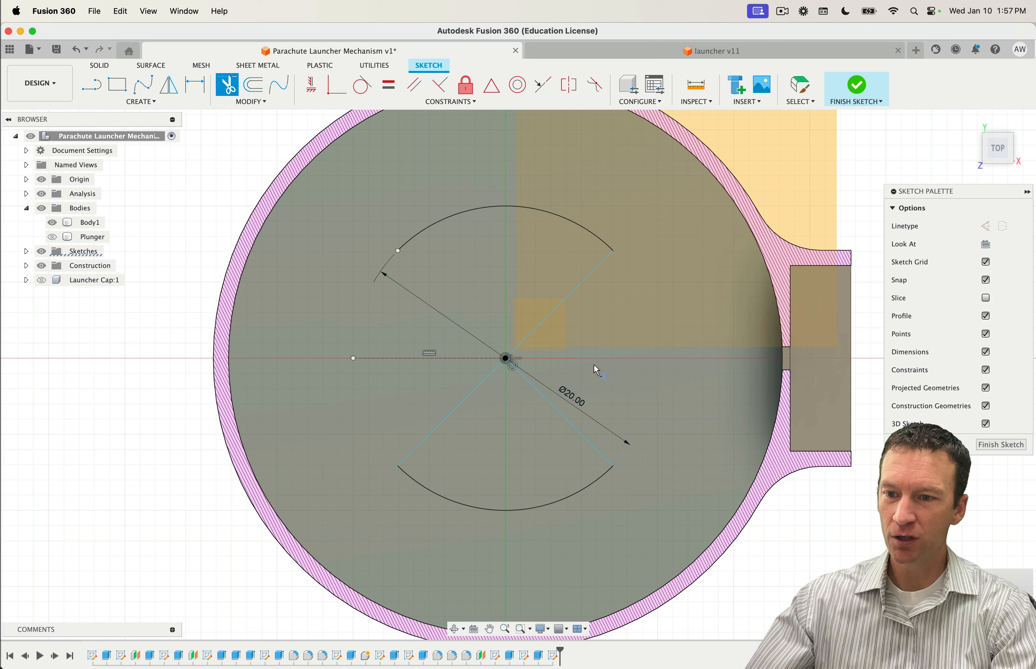
pyautogui.click(561, 416)
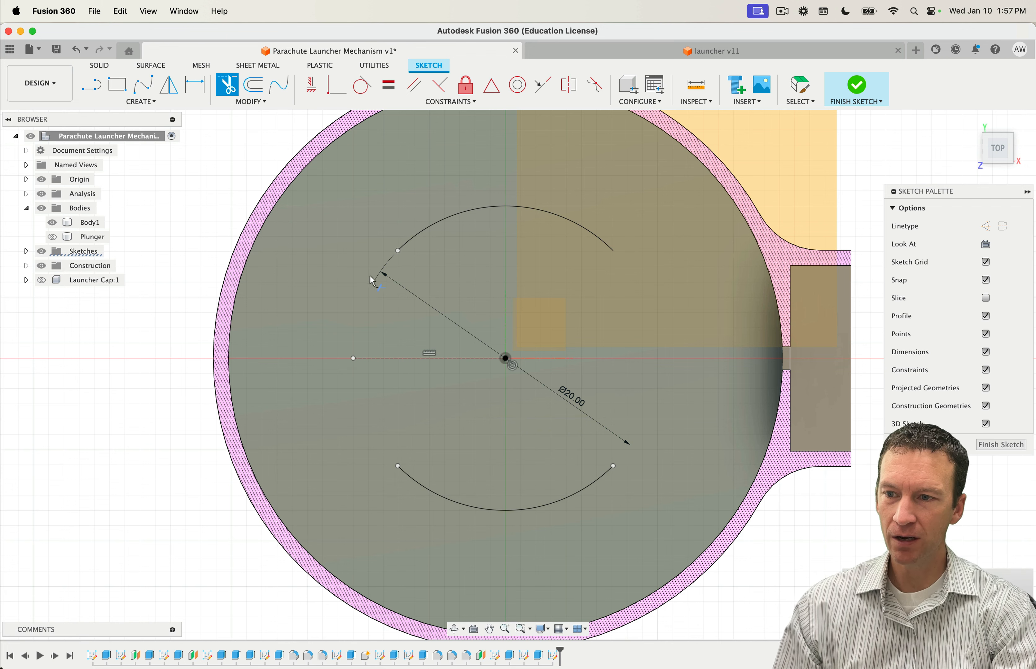
pyautogui.click(856, 94)
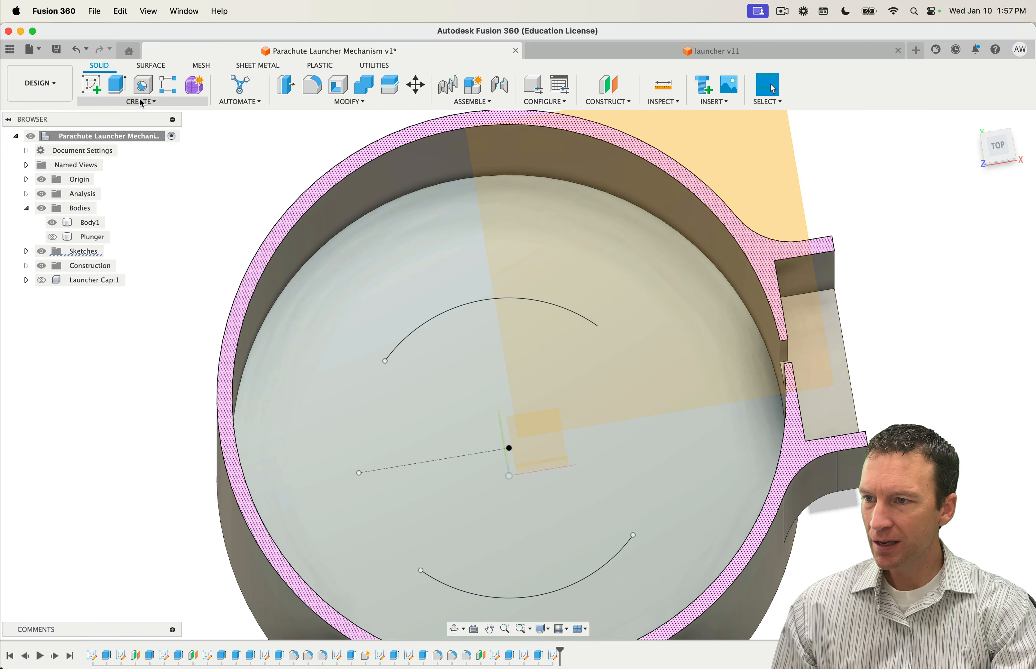
# Step: Start a circular Pipe along the upper arc on the tube floor, with a 3 mm section size and the Join operation
pyautogui.click(142, 103)
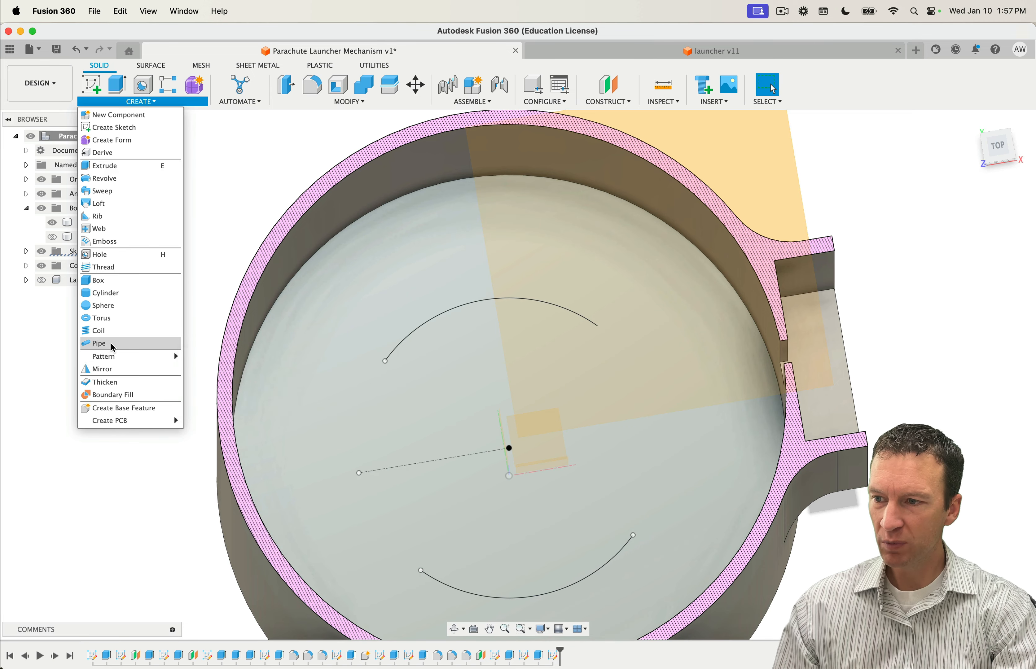
pyautogui.click(109, 343)
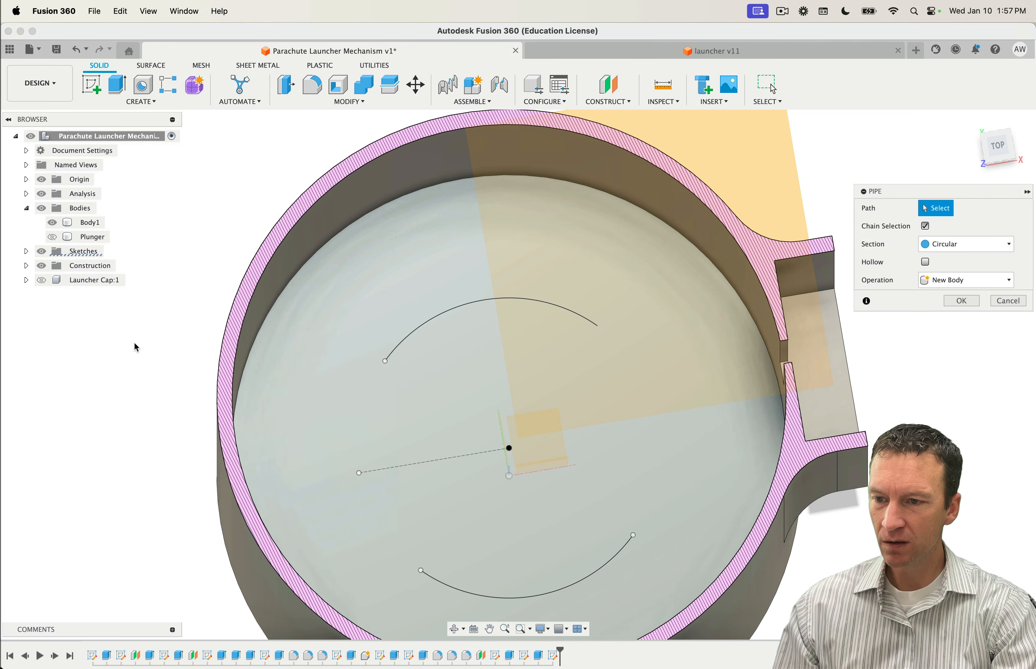
pyautogui.click(414, 341)
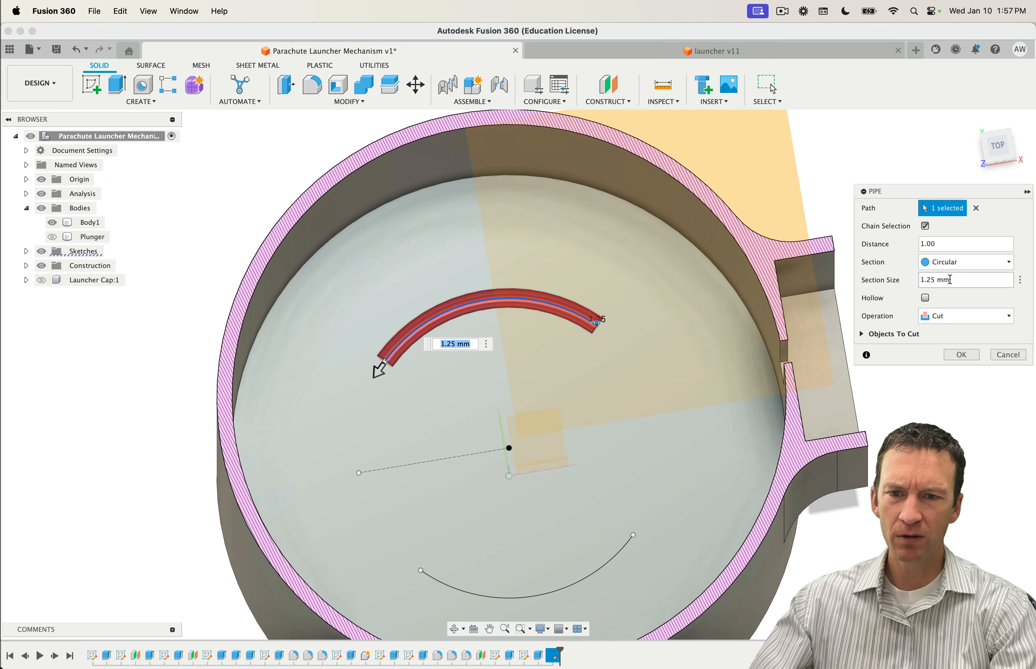
pyautogui.click(966, 316)
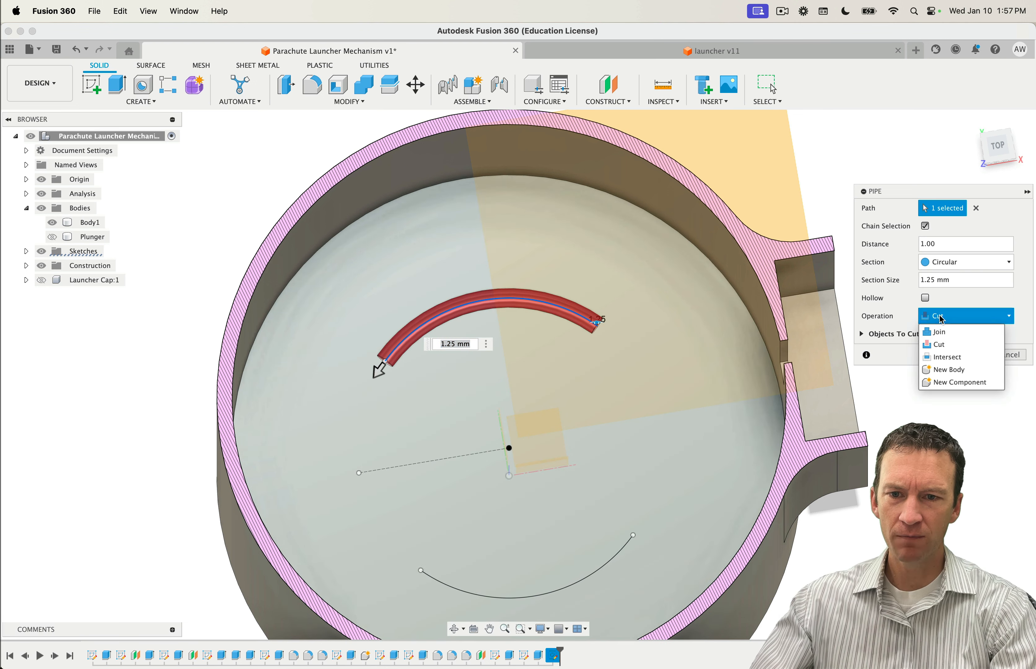
pyautogui.click(943, 370)
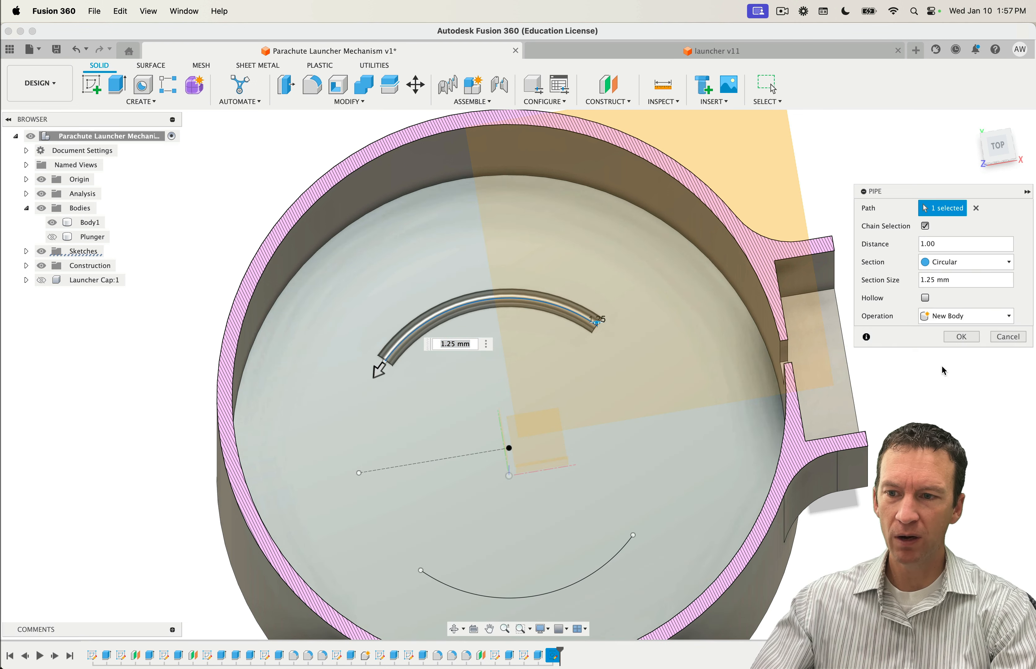
pyautogui.click(955, 320)
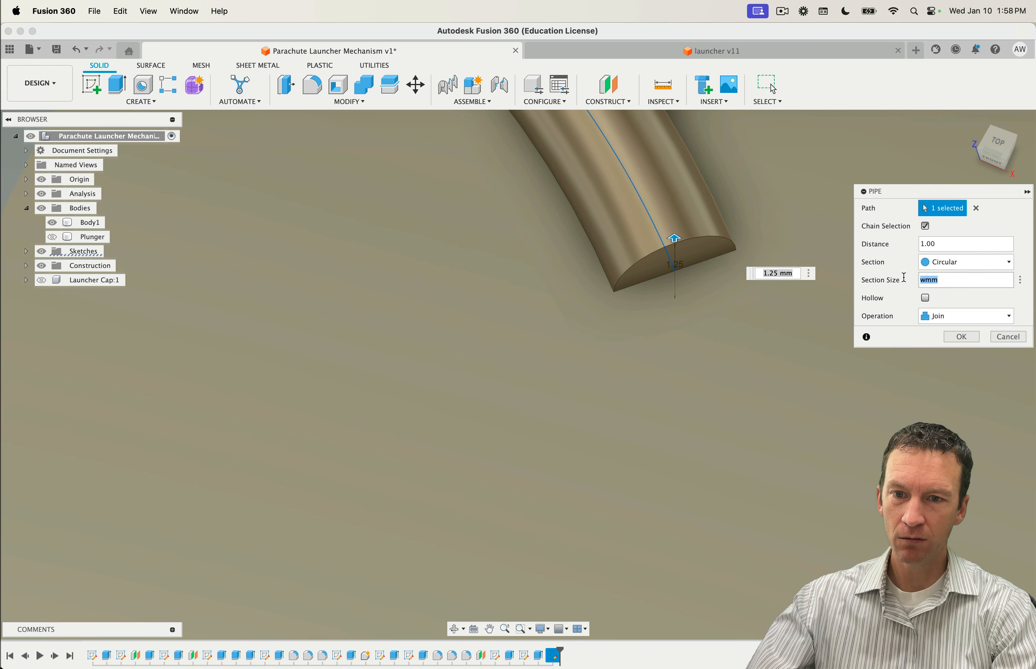
pyautogui.write('3')
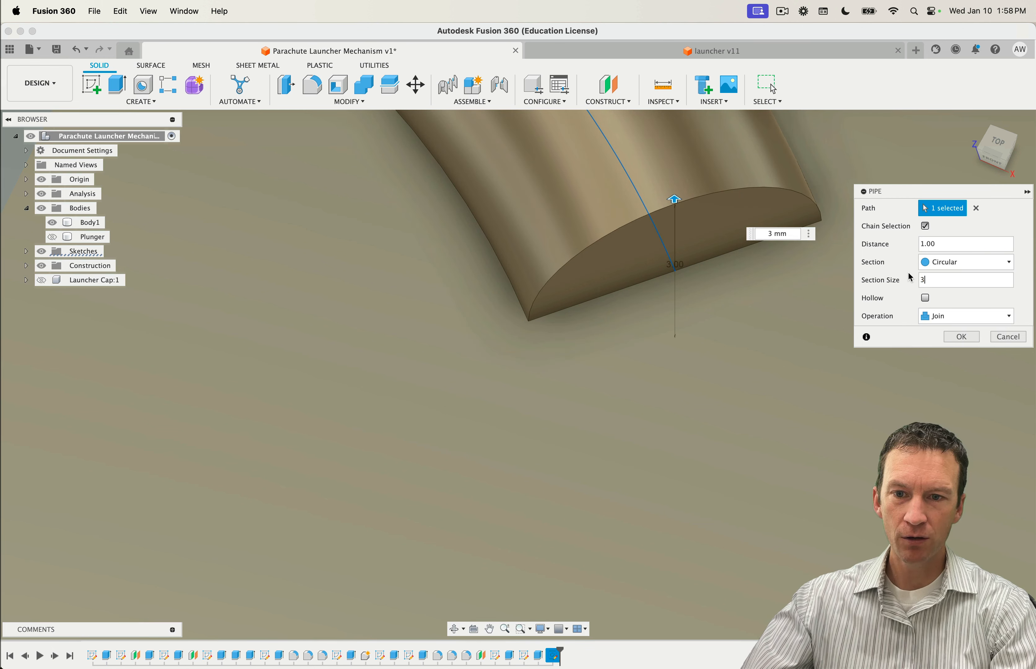
pyautogui.click(953, 265)
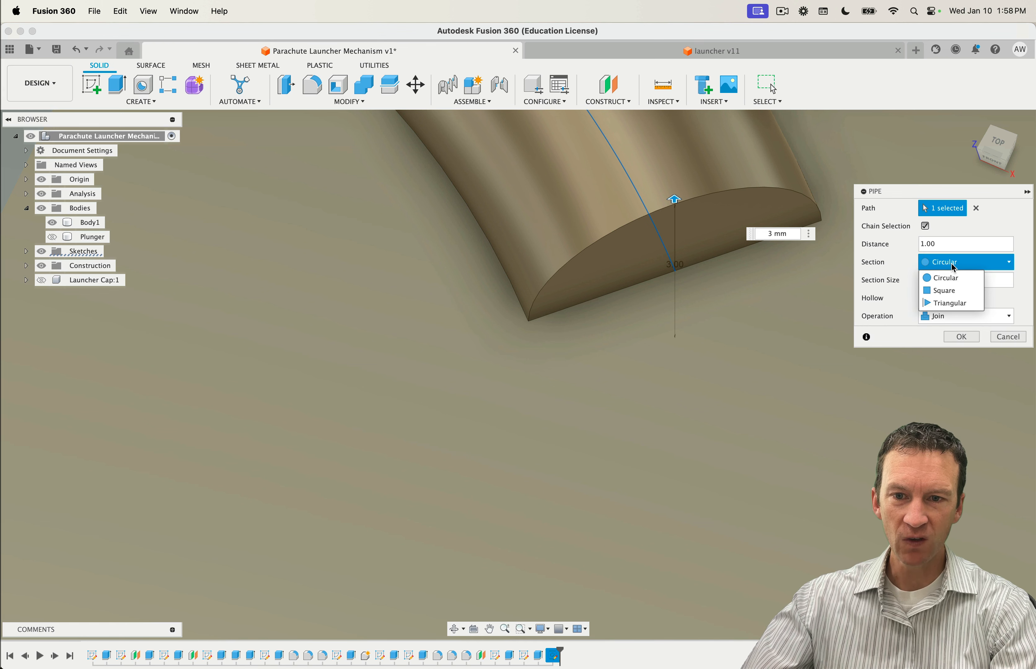
pyautogui.click(948, 266)
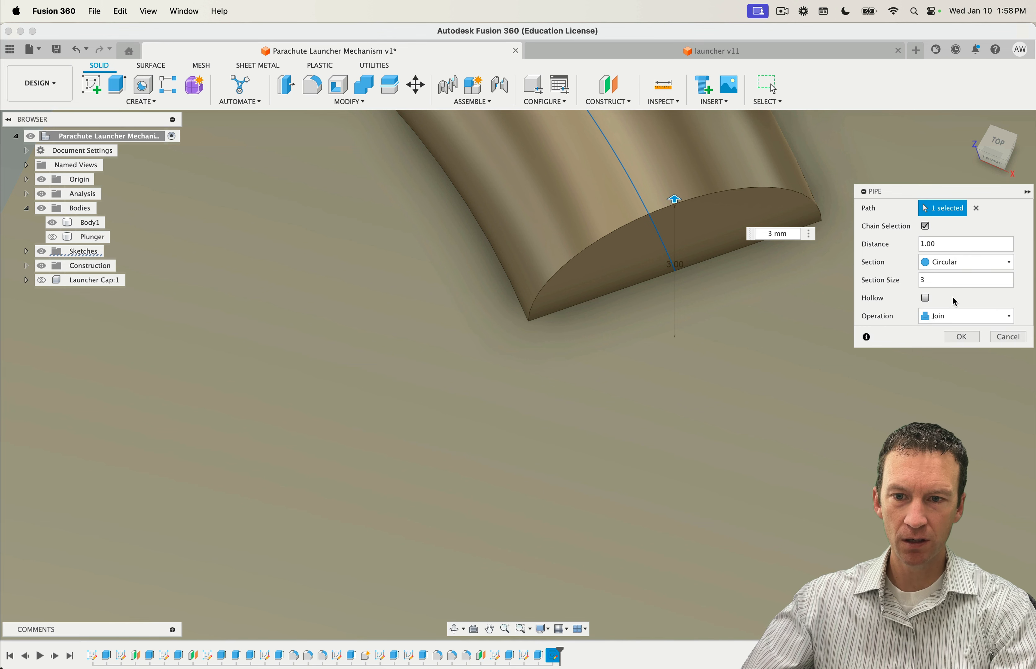
# Step: Make the pipe hollow with 1 mm section thickness and 4 mm section size, and create it as a new body
pyautogui.click(926, 298)
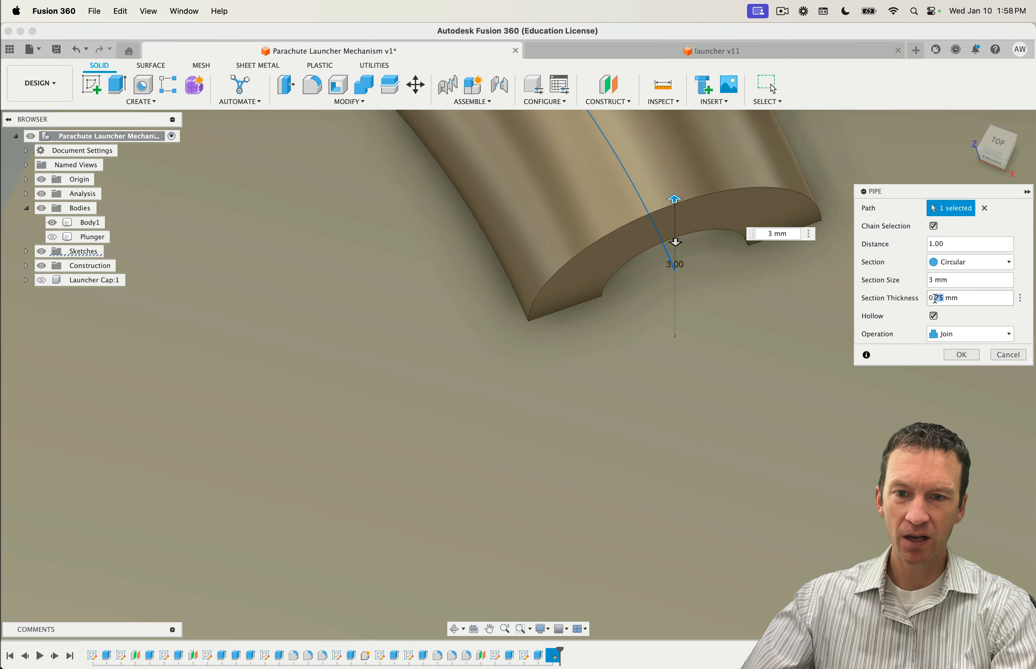
pyautogui.write('1')
pyautogui.doubleClick(932, 281)
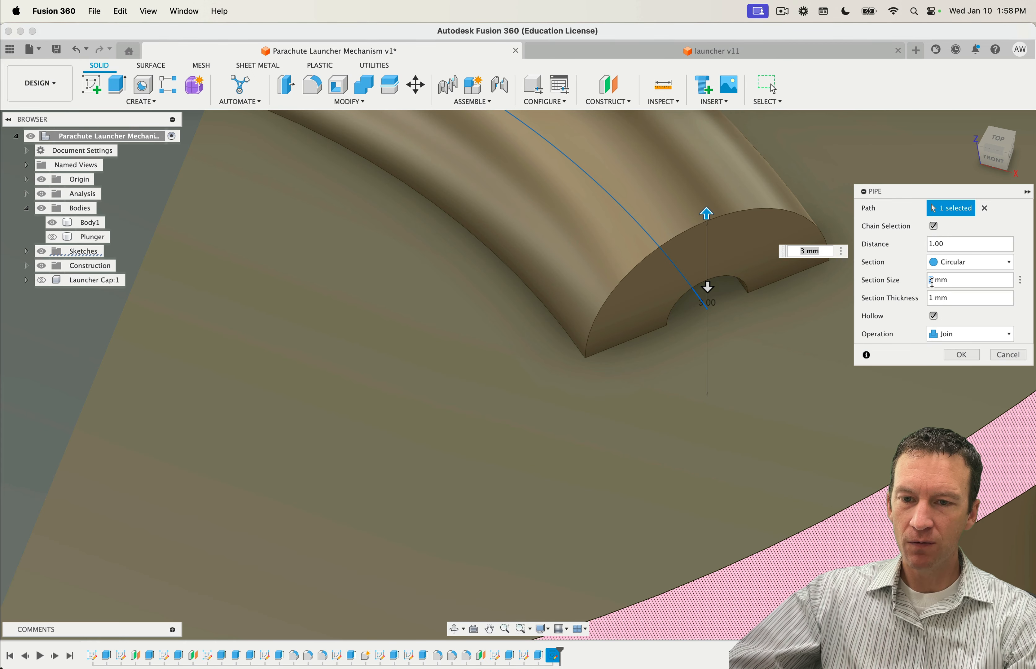
pyautogui.write('4')
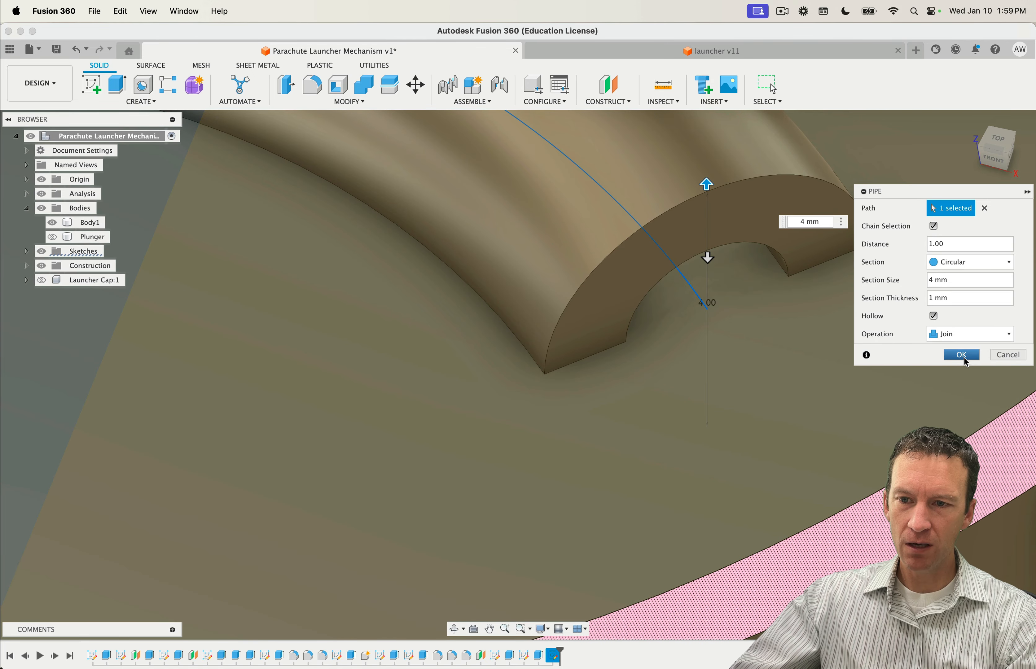
pyautogui.click(953, 339)
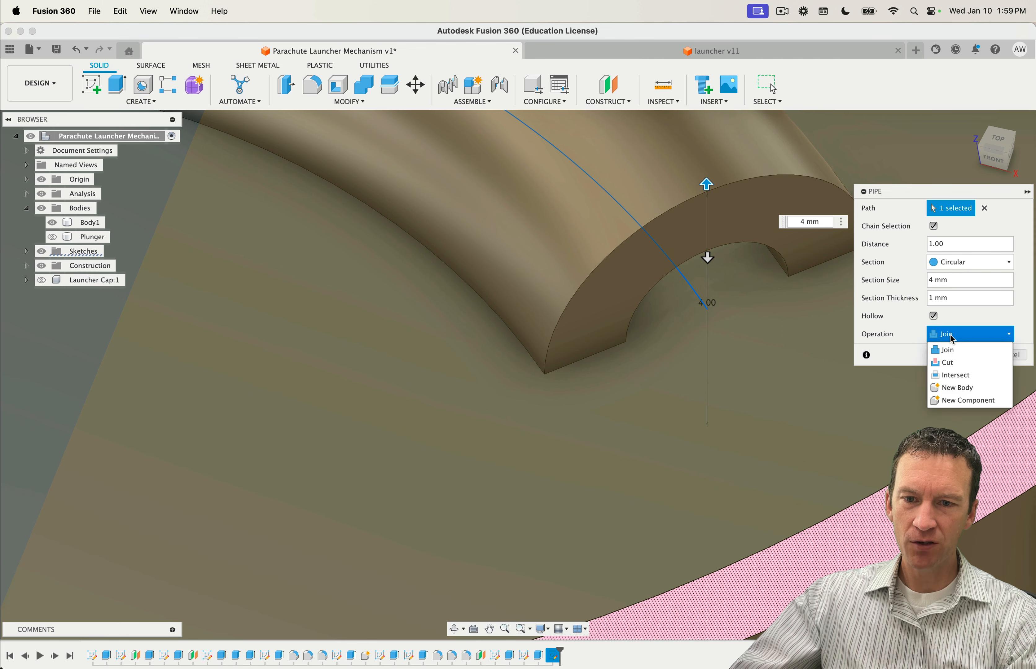
pyautogui.click(949, 388)
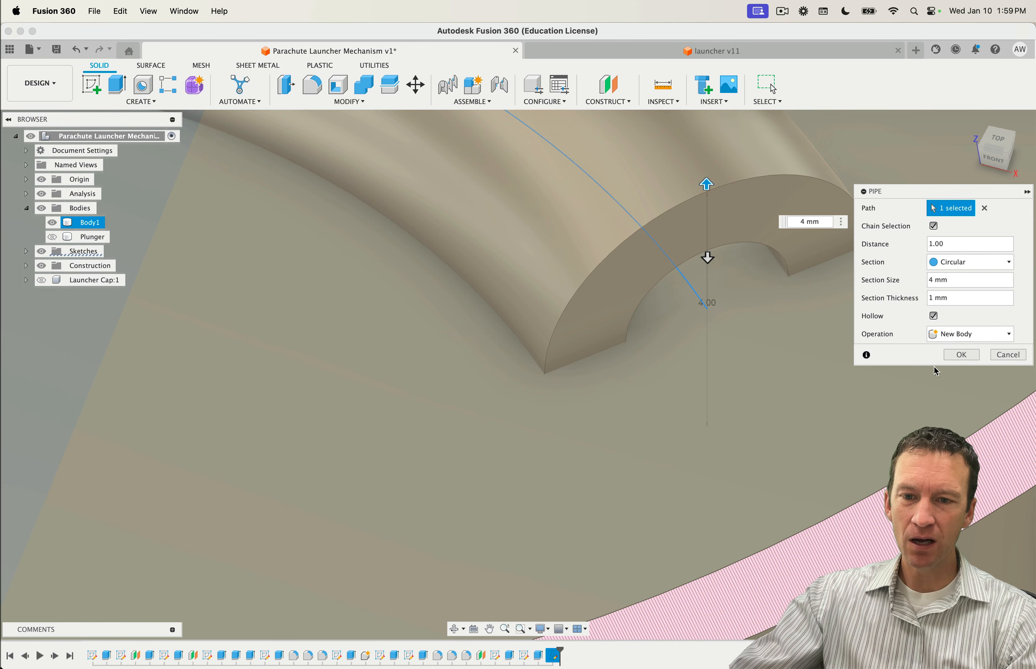
pyautogui.click(960, 354)
pyautogui.scroll(-10, 685, 464)
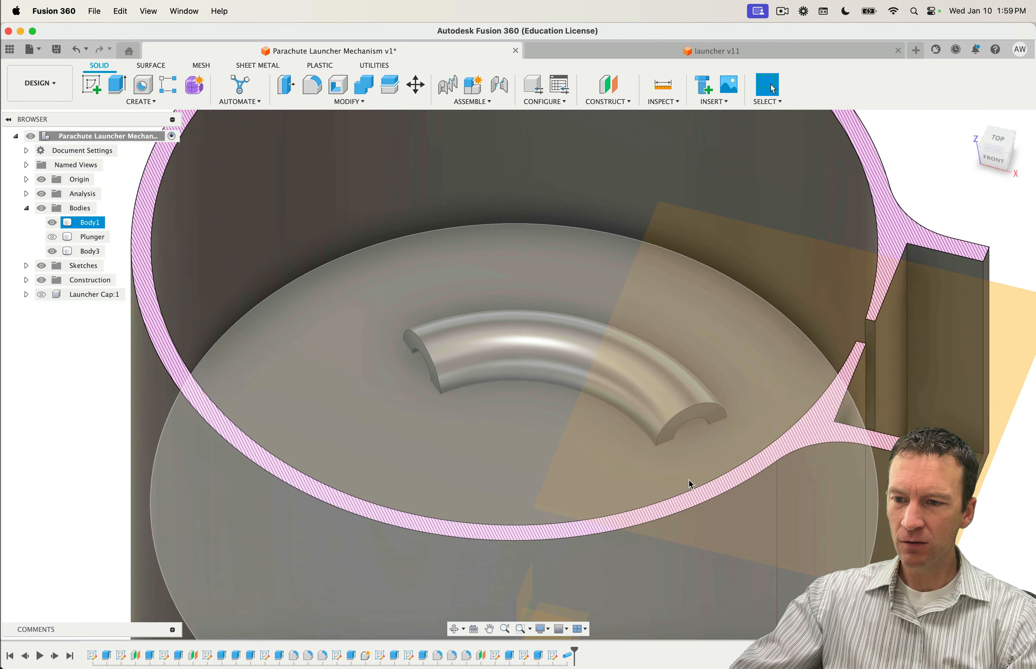
# Step: Start a second hollow circular Pipe and show the arc sketch, Sketch9, so its other arc is selectable
pyautogui.keyDown('shift'); pyautogui.moveTo(691, 484); pyautogui.dragTo(286, 362, button='middle'); pyautogui.keyUp('shift')
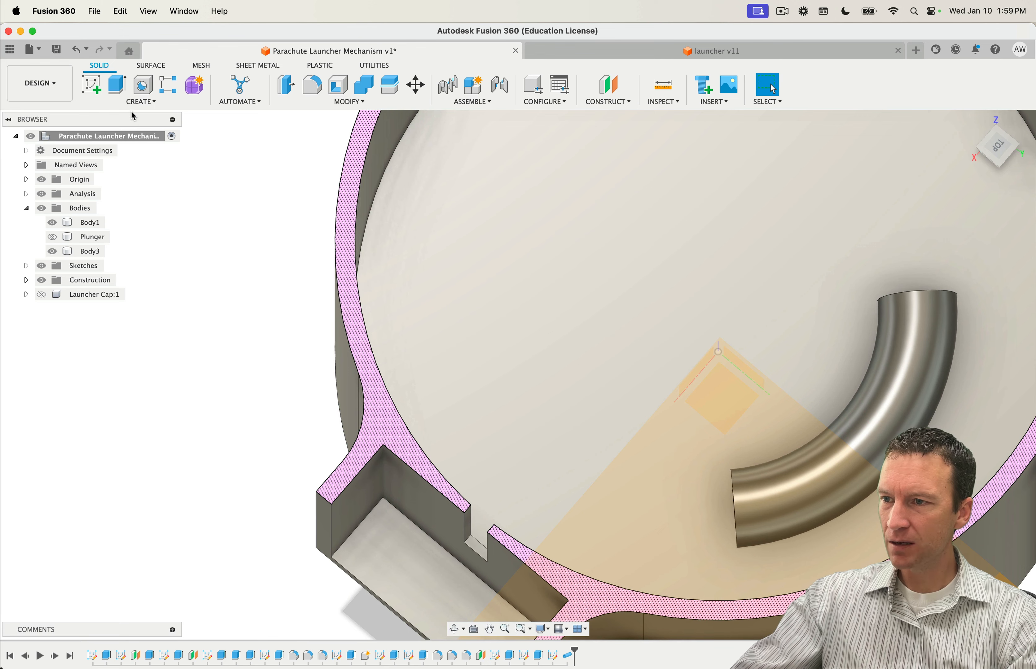
pyautogui.click(138, 102)
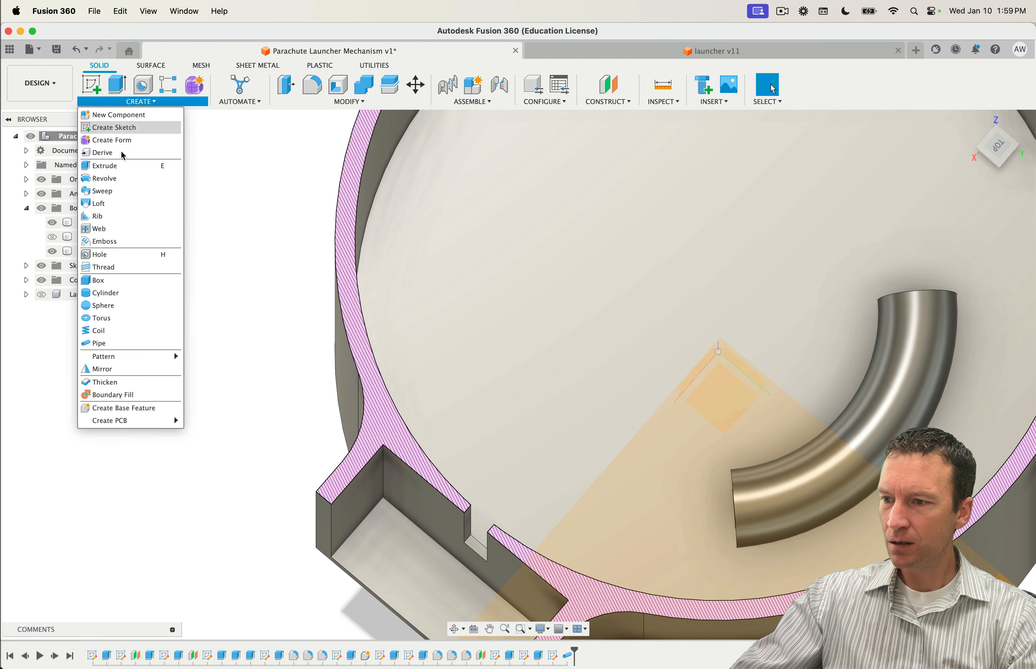
pyautogui.click(105, 344)
pyautogui.keyDown('shift'); pyautogui.moveTo(666, 348); pyautogui.dragTo(621, 371, button='middle'); pyautogui.keyUp('shift')
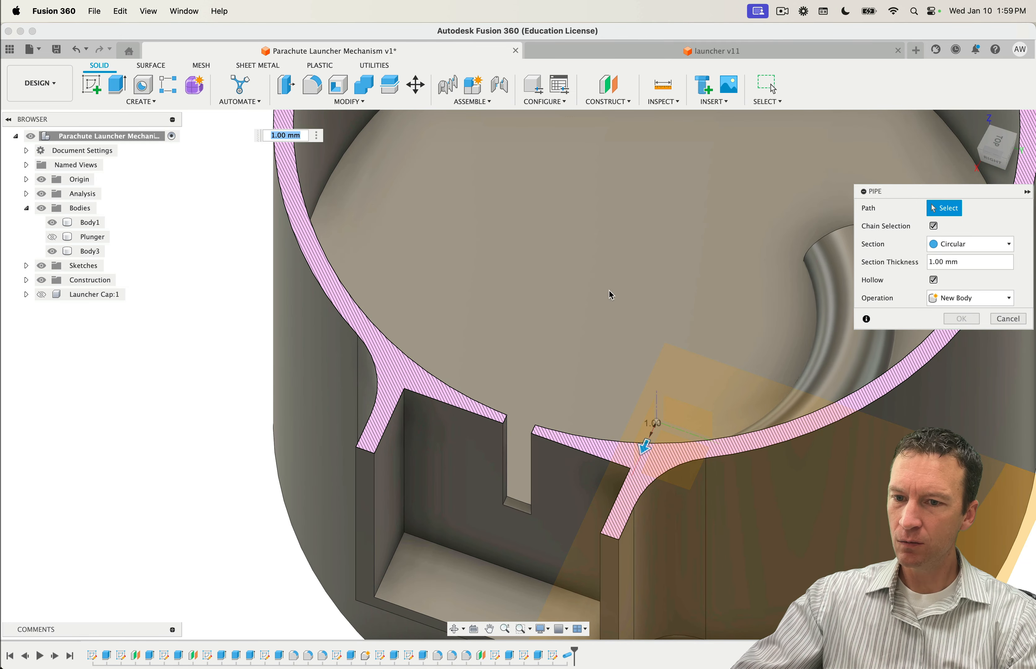
pyautogui.moveTo(610, 296); pyautogui.dragTo(602, 316, button='middle')
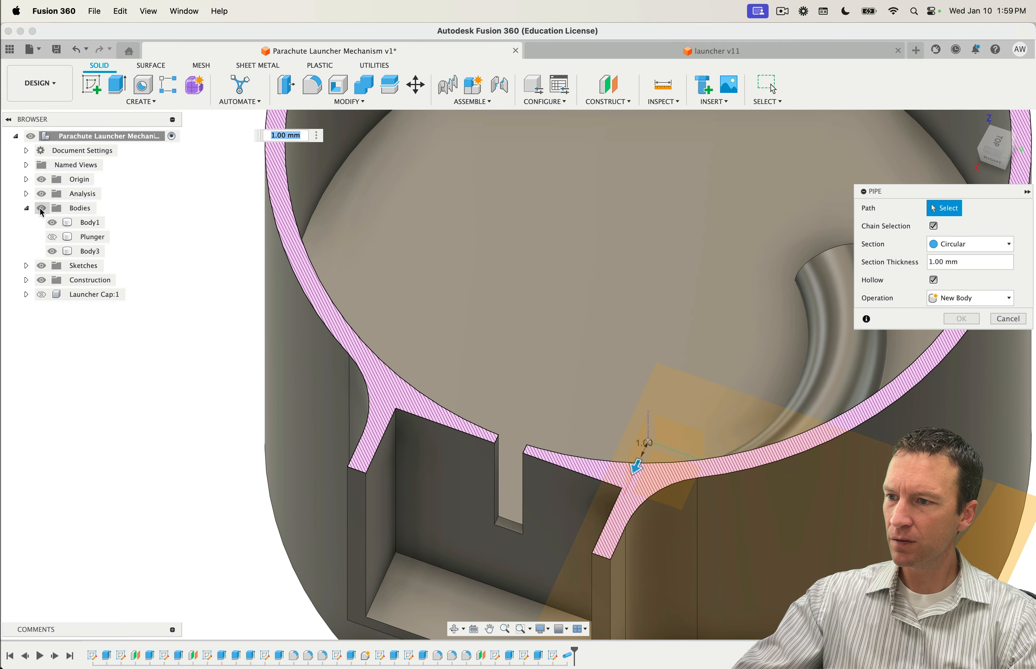
pyautogui.click(30, 267)
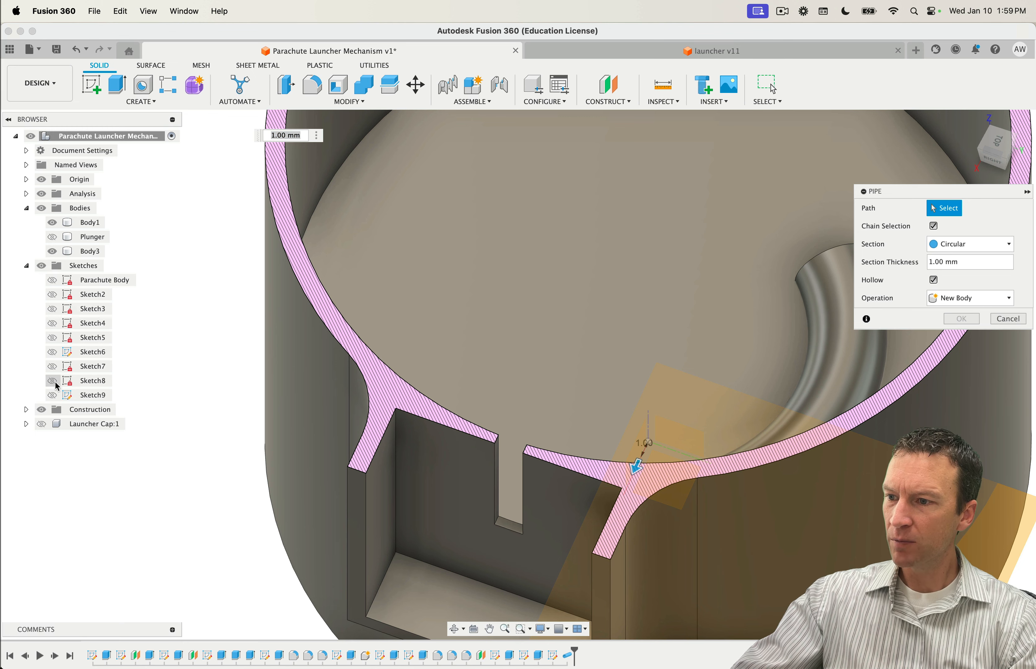
pyautogui.click(52, 395)
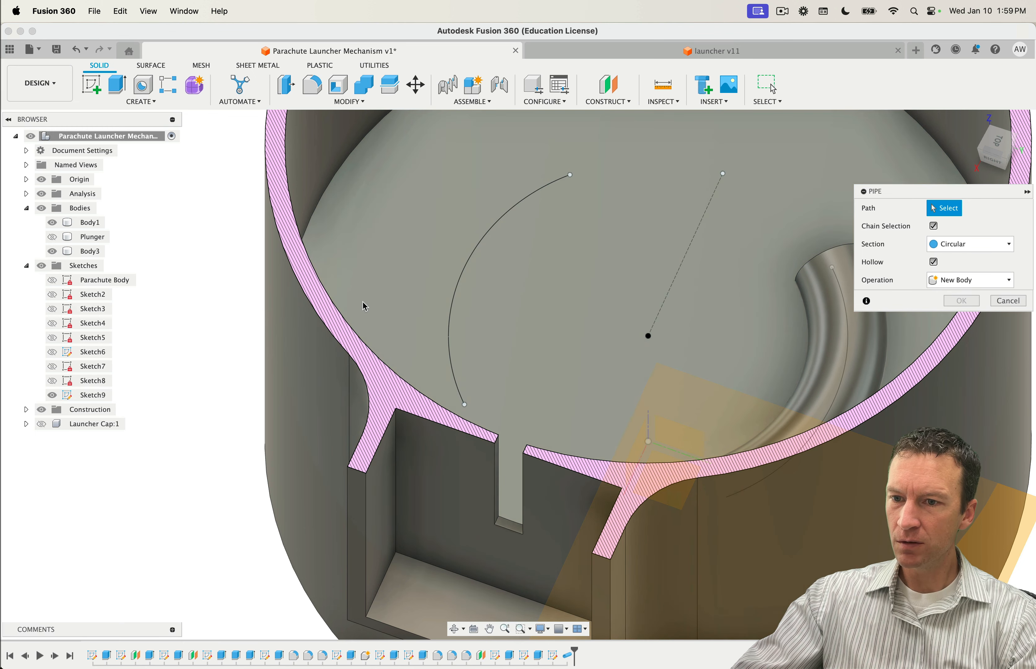
# Step: Create the hollow pipe along the opposite arc as a new body, with 4 mm section size and 1 mm thickness
pyautogui.click(469, 256)
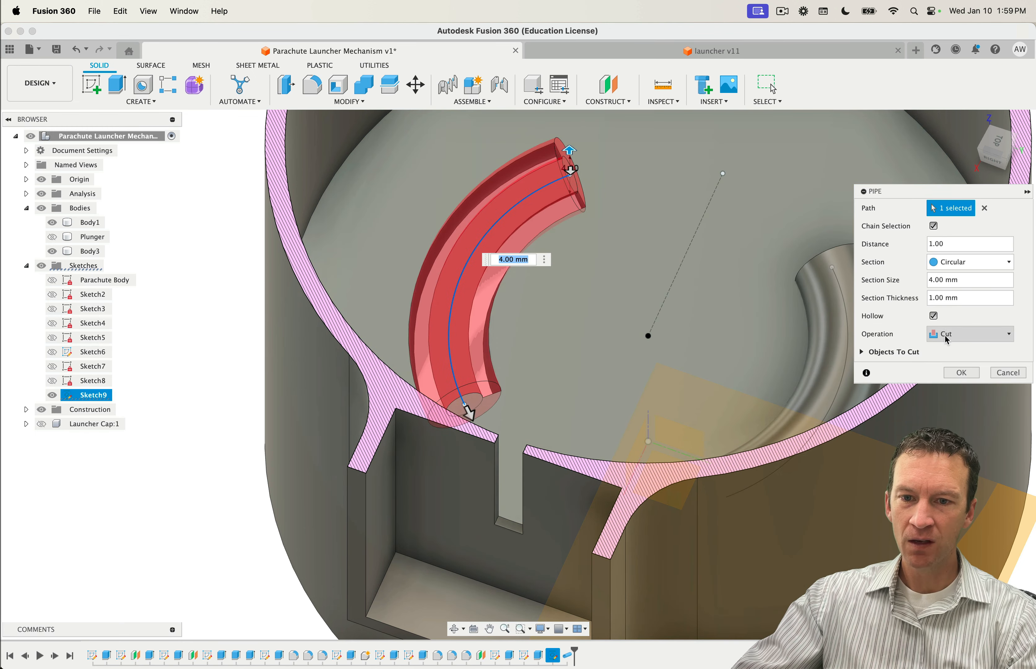
pyautogui.click(953, 335)
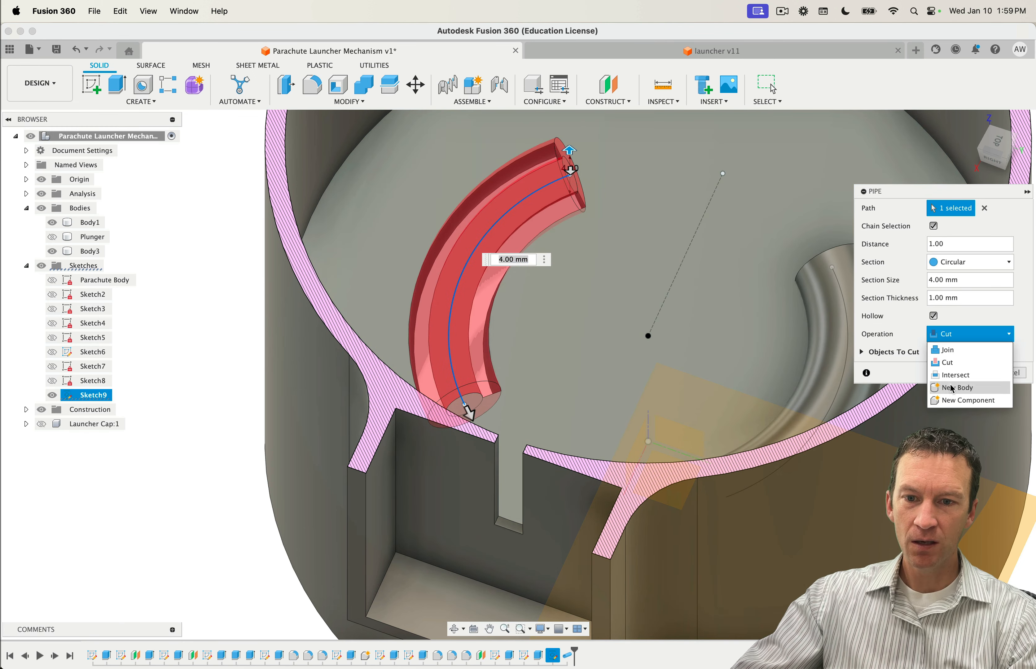
pyautogui.click(949, 389)
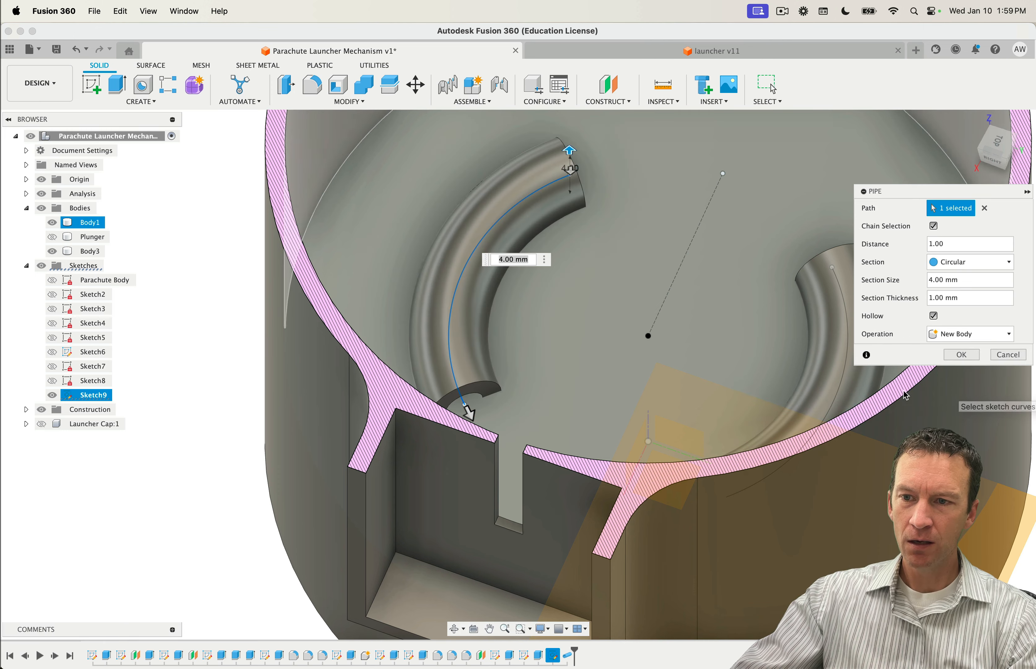
pyautogui.keyDown('shift'); pyautogui.moveTo(731, 324); pyautogui.dragTo(781, 377, button='middle'); pyautogui.keyUp('shift')
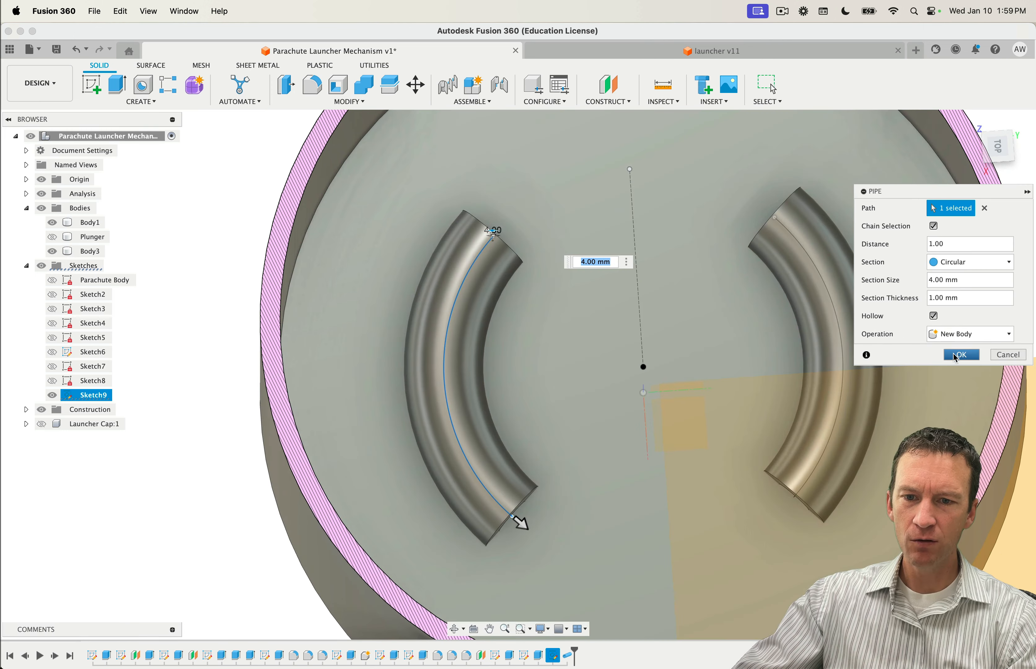
pyautogui.click(959, 355)
pyautogui.moveTo(744, 336)
pyautogui.keyDown('shift'); pyautogui.mouseDown(button='middle')
pyautogui.moveTo(835, 342)
pyautogui.moveTo(932, 289)
pyautogui.moveTo(928, 316)
pyautogui.moveTo(746, 300)
pyautogui.moveTo(669, 337)
pyautogui.mouseUp(button='middle'); pyautogui.keyUp('shift')
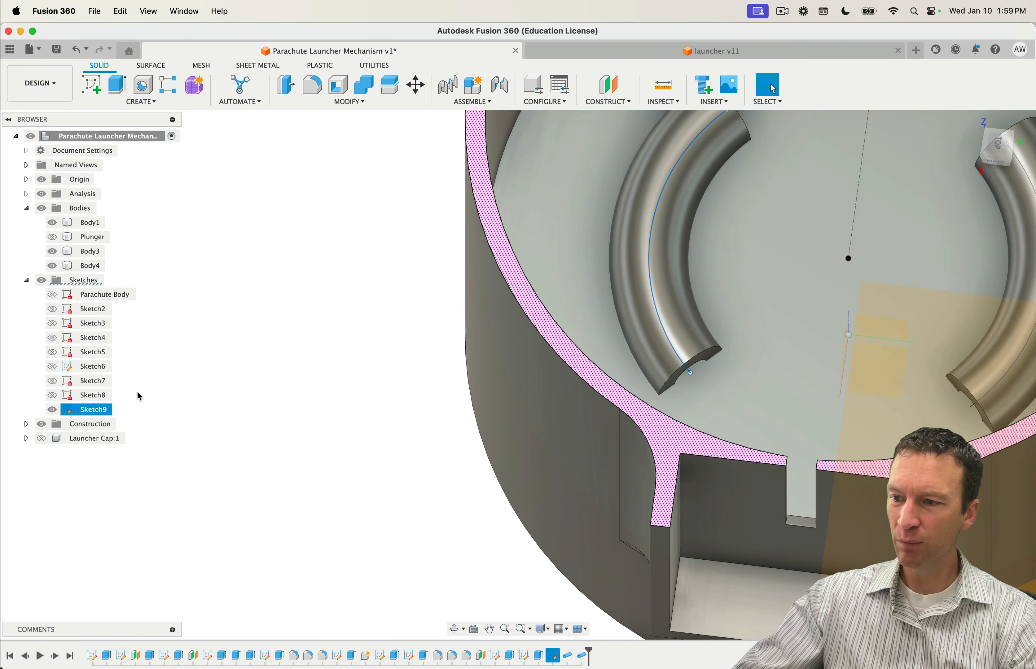
pyautogui.click(82, 255)
pyautogui.keyDown('shift'); pyautogui.click(86, 265); pyautogui.keyUp('shift')
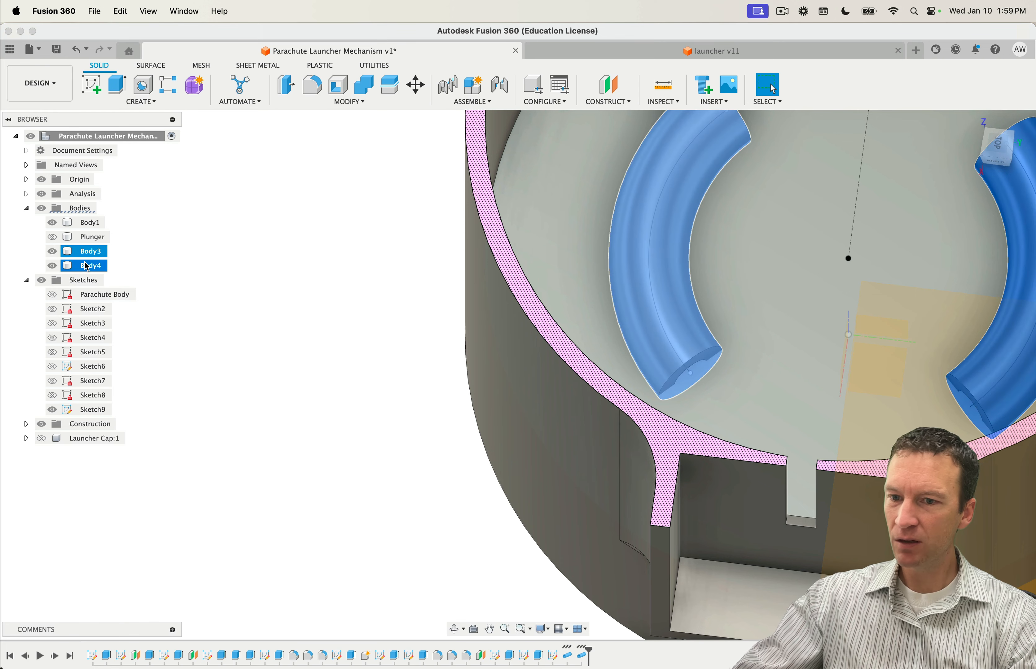
pyautogui.moveTo(312, 296); pyautogui.dragTo(382, 291, button='middle')
pyautogui.scroll(-5, 423, 275)
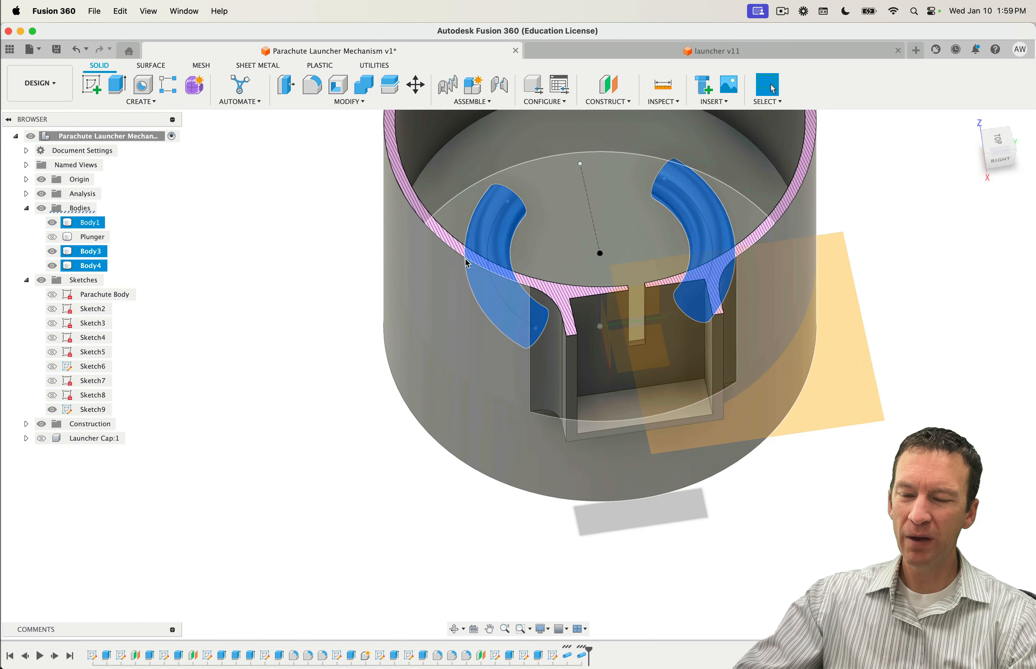
pyautogui.keyDown('shift'); pyautogui.moveTo(466, 262); pyautogui.dragTo(460, 268, button='middle'); pyautogui.keyUp('shift')
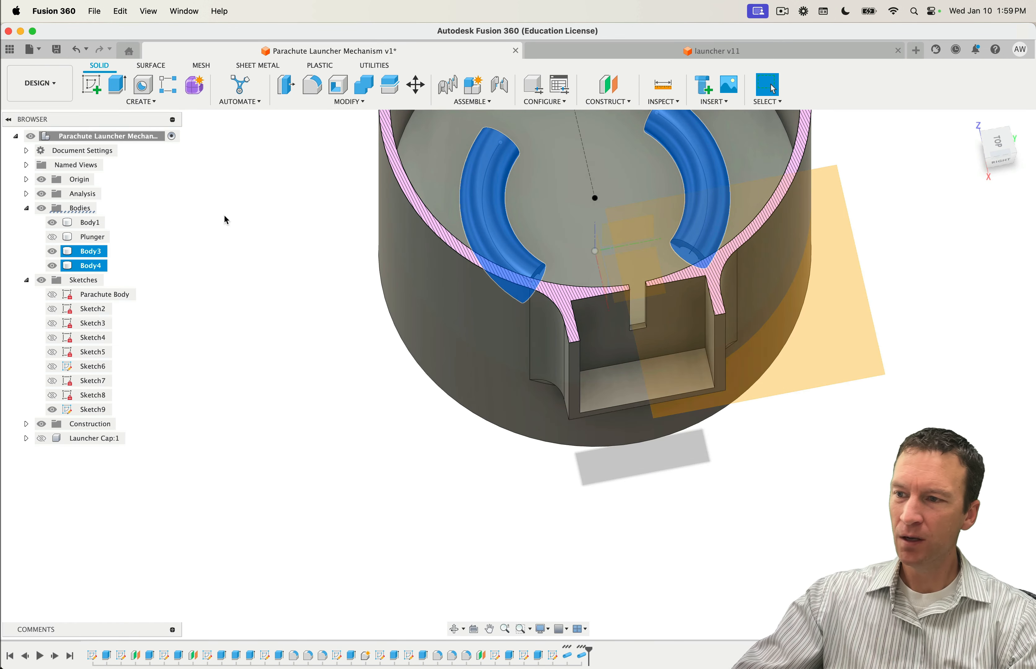
# Step: Switch the section analysis from Section2 to Section1 to inspect the pipes' cross-sections through the tube floor
pyautogui.click(42, 195)
pyautogui.click(42, 195)
pyautogui.click(27, 194)
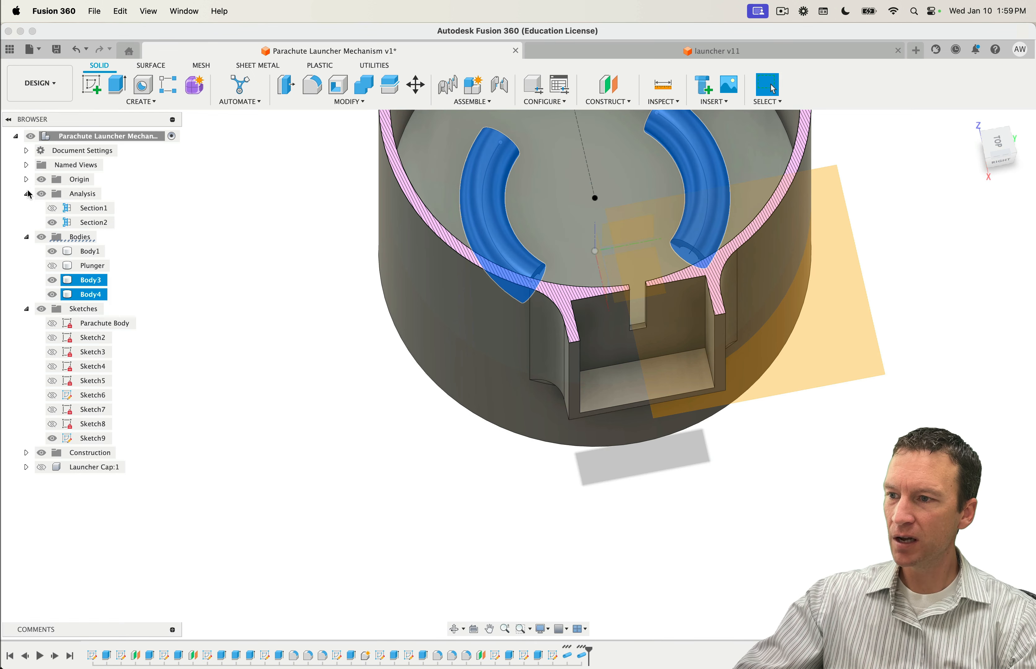
pyautogui.click(50, 210)
pyautogui.scroll(-3, 569, 269)
pyautogui.keyDown('shift'); pyautogui.moveTo(569, 270); pyautogui.dragTo(589, 264, button='middle'); pyautogui.keyUp('shift')
pyautogui.scroll(5, 546, 232)
pyautogui.keyDown('shift'); pyautogui.moveTo(540, 316); pyautogui.dragTo(553, 322, button='middle'); pyautogui.keyUp('shift')
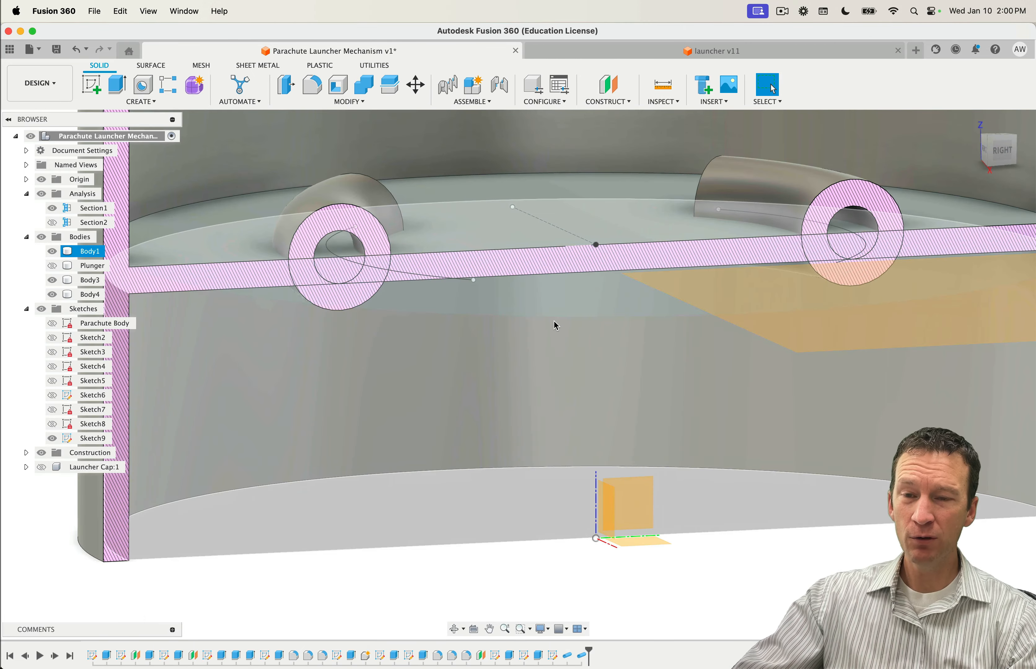
pyautogui.press('Escape')
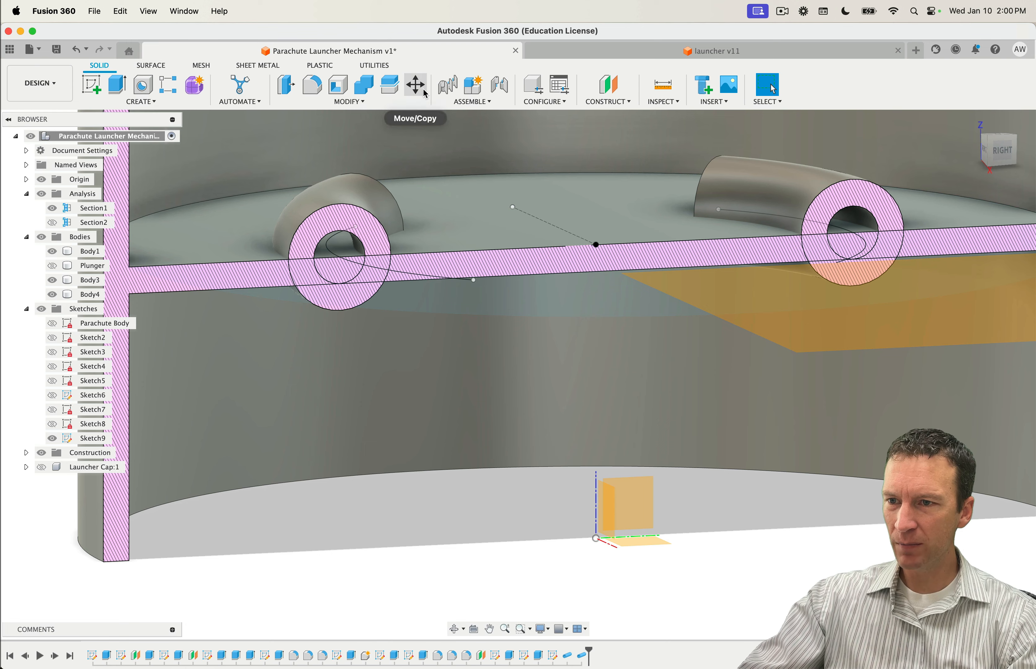
# Step: Move the two pipe bodies, Body3 and Body4, up 1 mm in Z relative to the tube floor
pyautogui.click(419, 89)
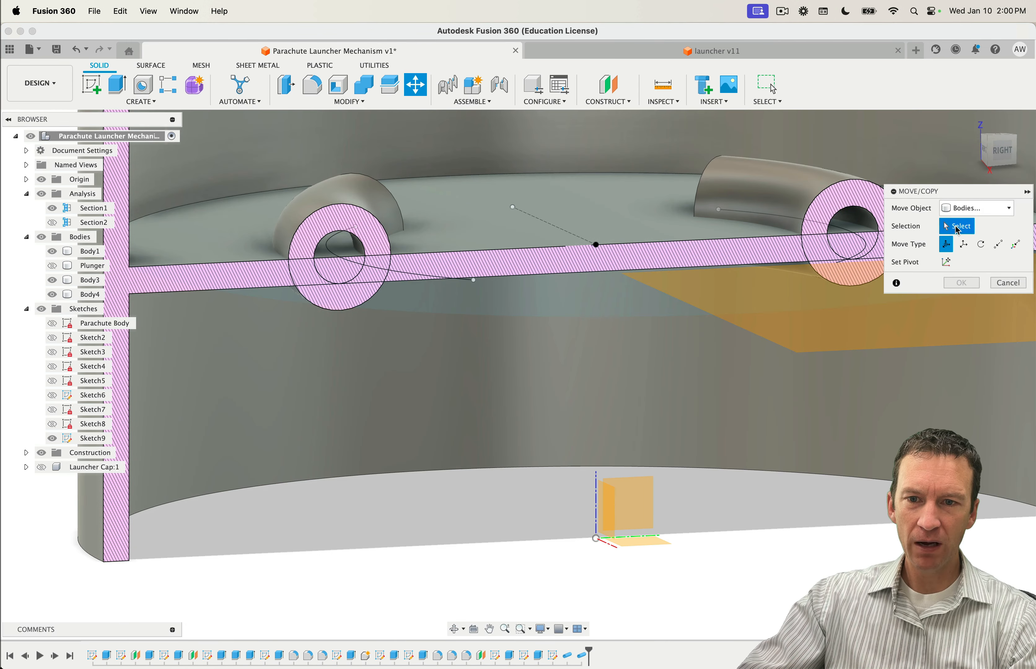
pyautogui.click(851, 217)
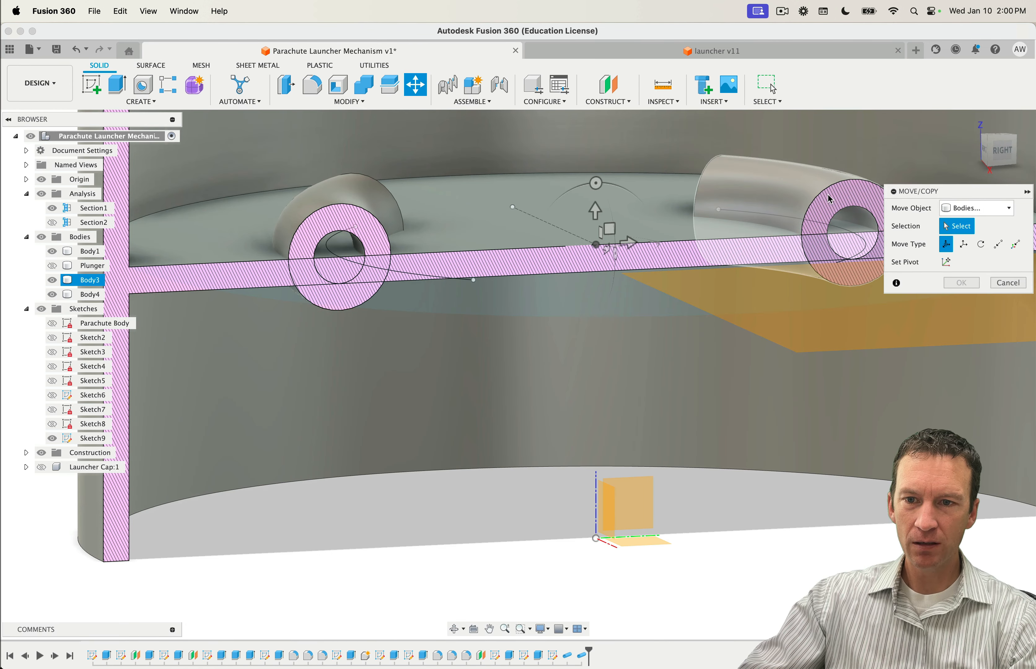
pyautogui.click(85, 279)
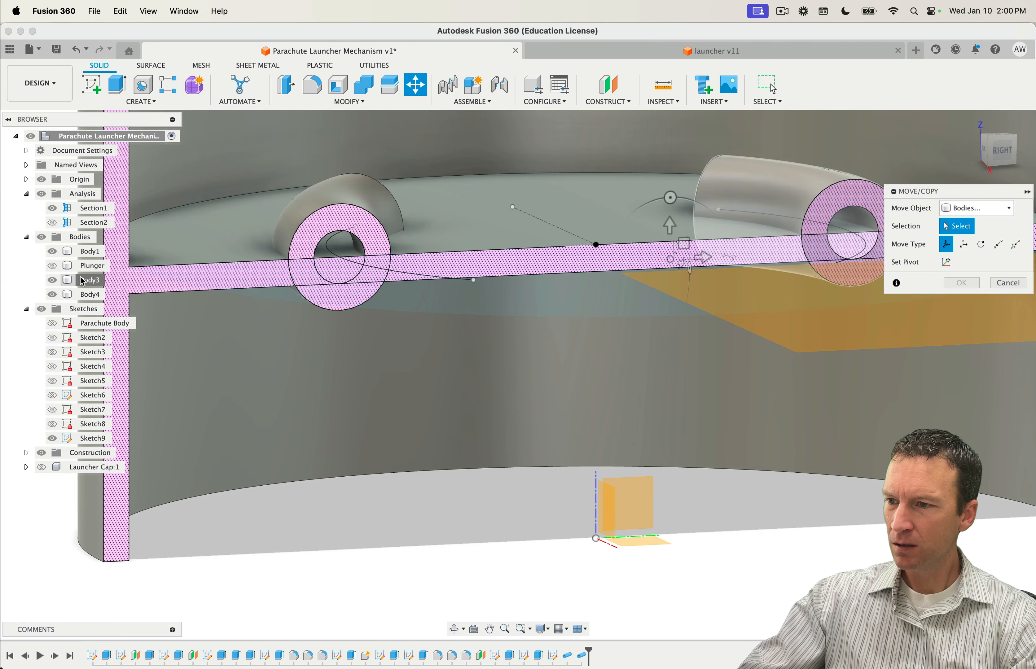
pyautogui.click(88, 294)
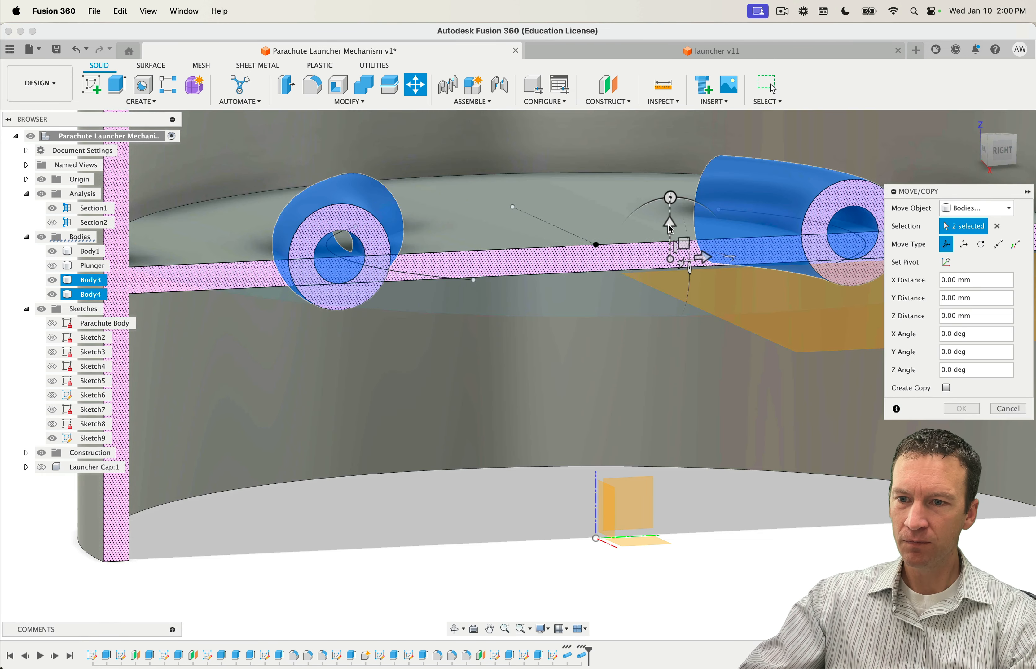
pyautogui.moveTo(671, 229); pyautogui.dragTo(671, 197)
pyautogui.click(1003, 151)
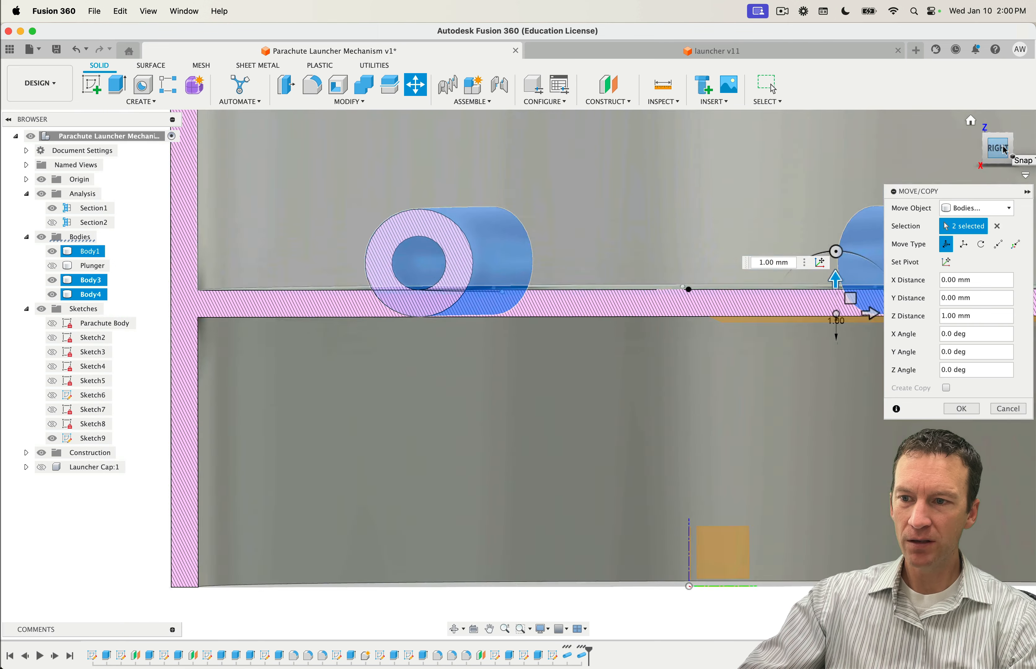
pyautogui.moveTo(672, 351); pyautogui.dragTo(582, 331, button='middle')
pyautogui.click(960, 409)
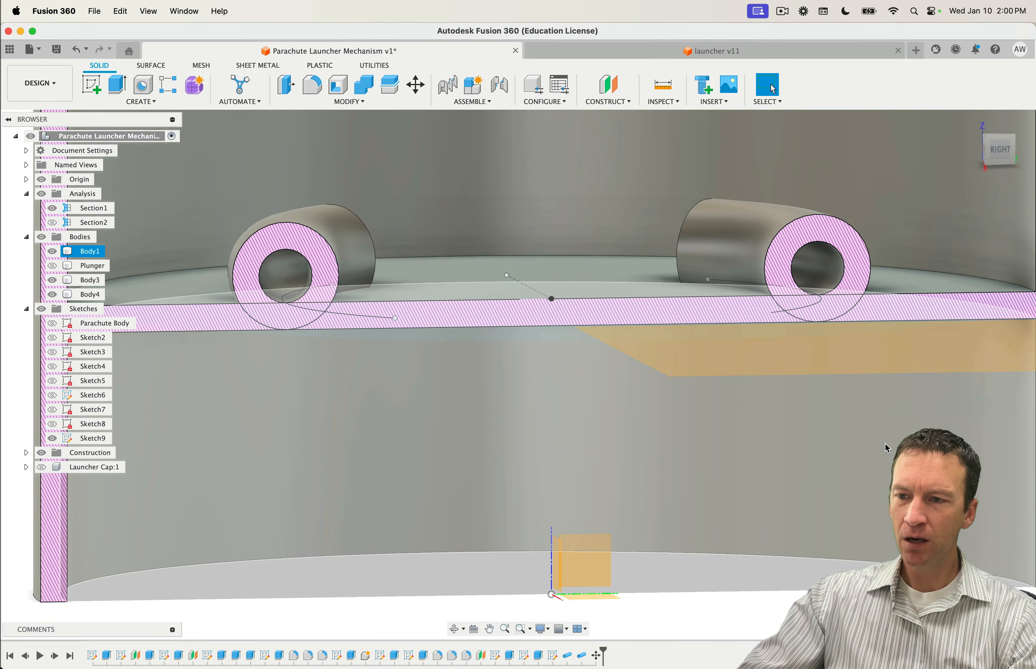
pyautogui.scroll(4, 648, 431)
pyautogui.keyDown('shift'); pyautogui.moveTo(649, 430); pyautogui.dragTo(651, 319, button='middle'); pyautogui.keyUp('shift')
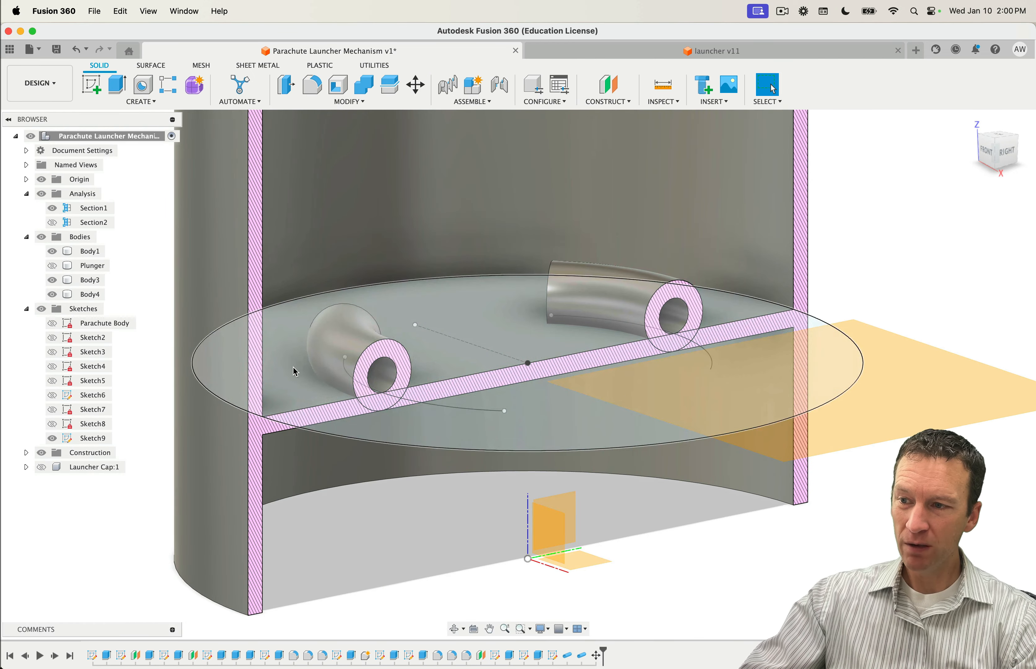
pyautogui.click(85, 280)
pyautogui.keyDown('shift'); pyautogui.click(94, 295); pyautogui.keyUp('shift')
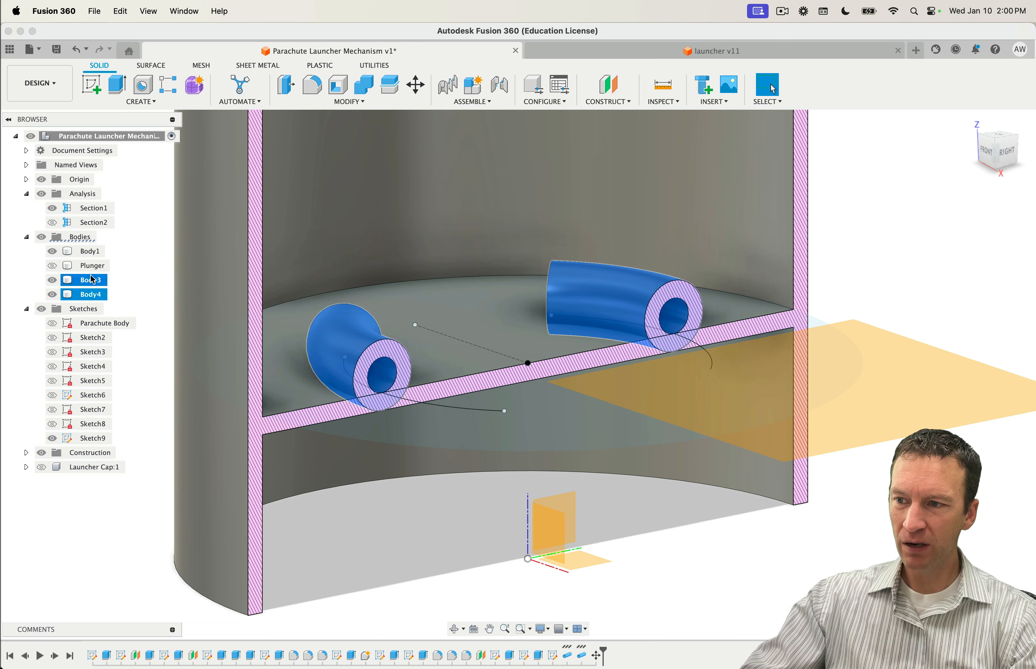
pyautogui.click(85, 251)
pyautogui.click(92, 284)
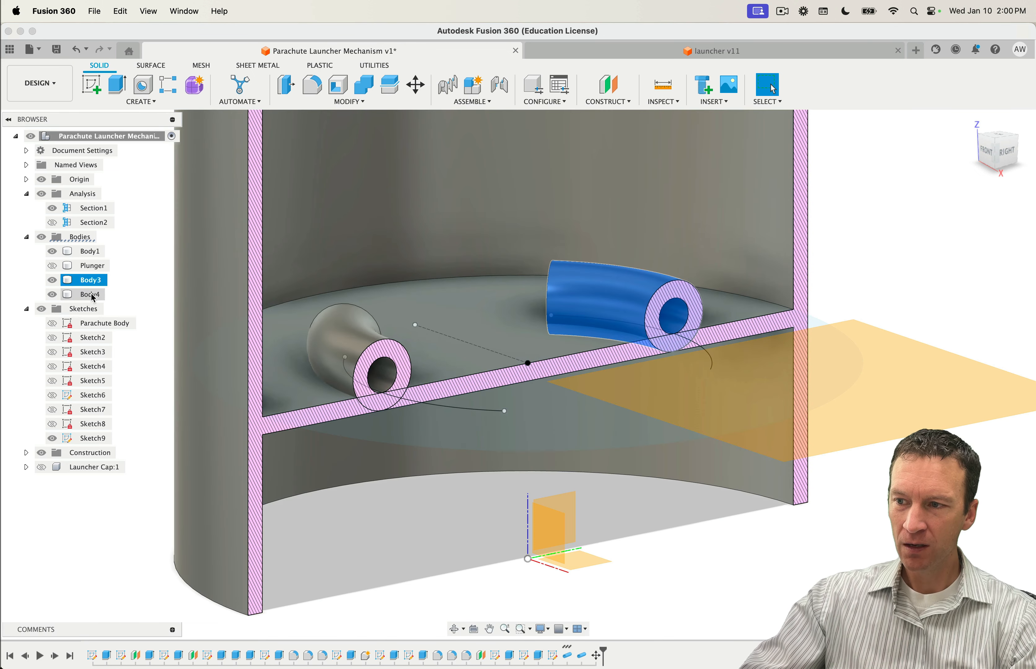
pyautogui.keyDown('shift'); pyautogui.click(87, 294); pyautogui.keyUp('shift')
# Step: Combine the tube body, Body1, with the tool bodies Body3 and Body4 using Join, leaving out the Plunger
pyautogui.click(85, 251)
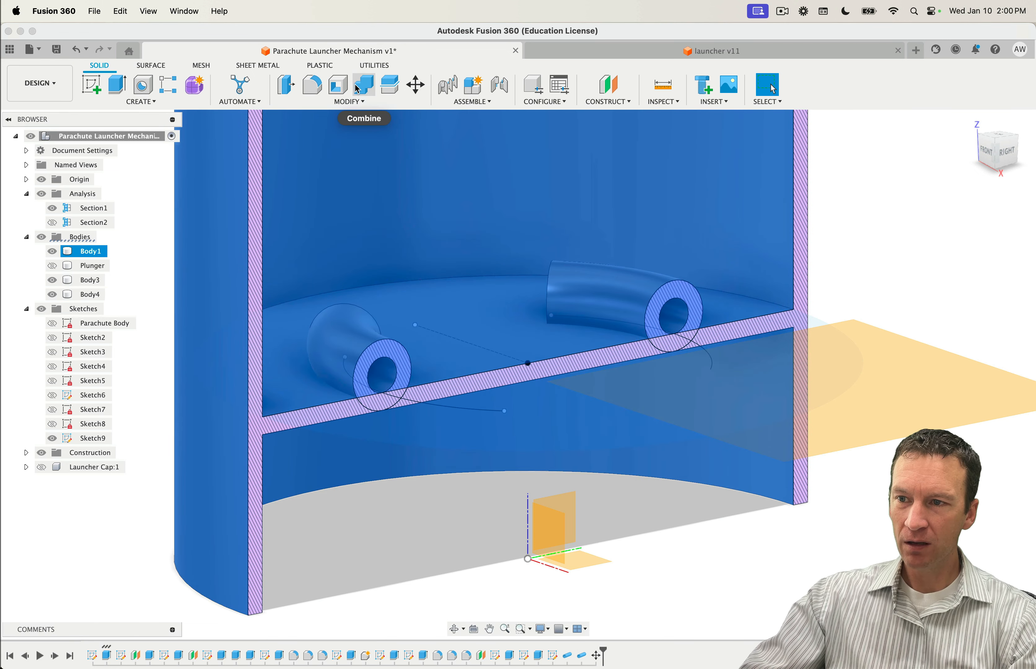
pyautogui.click(358, 89)
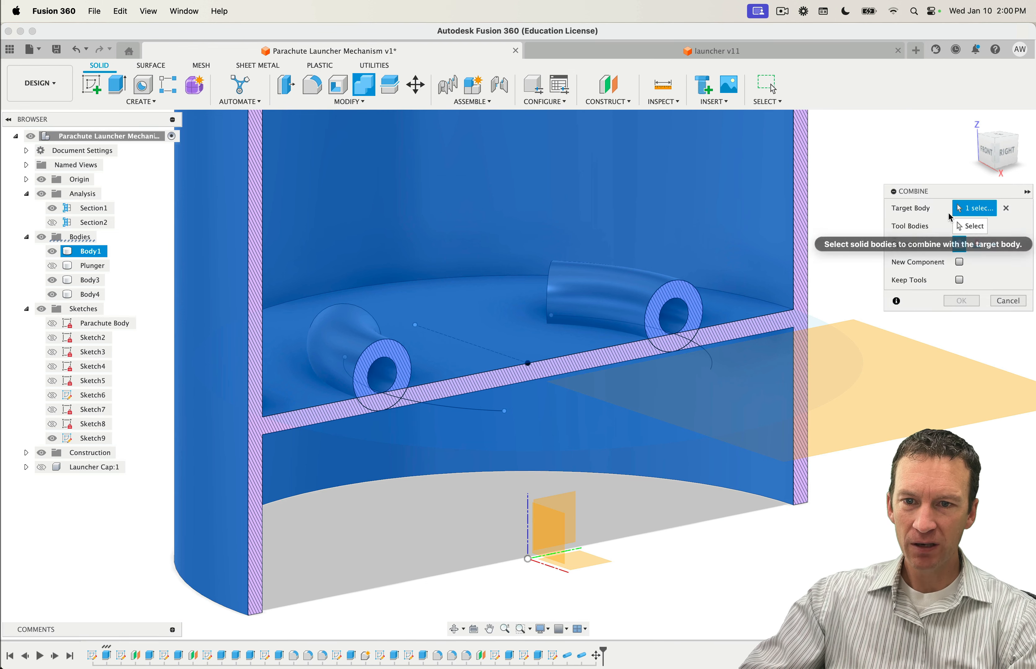
pyautogui.click(970, 226)
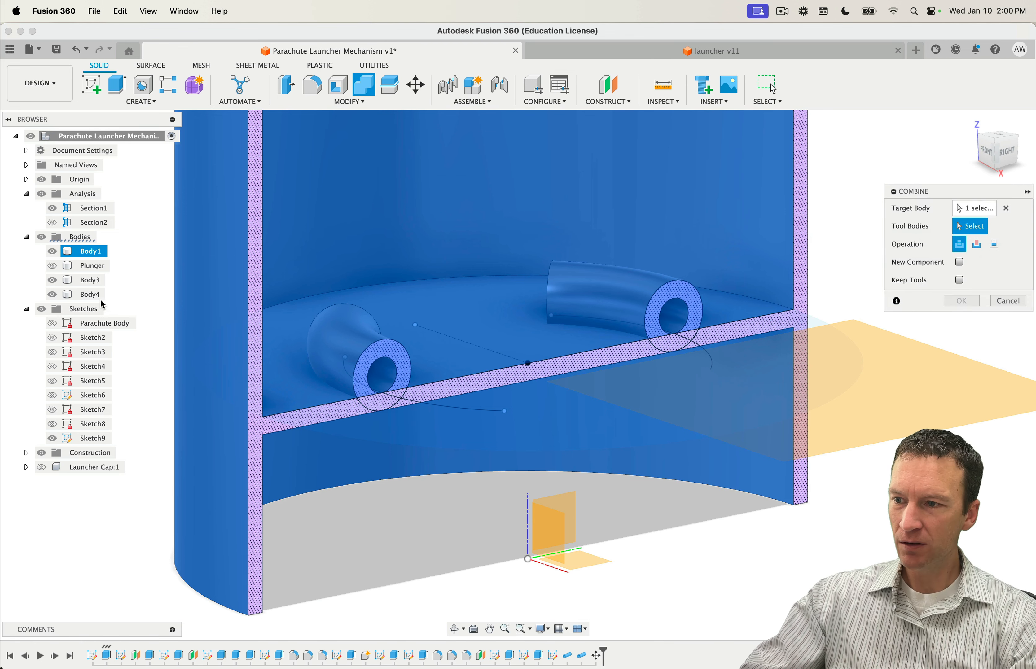
pyautogui.keyDown('shift'); pyautogui.click(93, 282); pyautogui.keyUp('shift')
pyautogui.keyDown('shift'); pyautogui.click(92, 295); pyautogui.keyUp('shift')
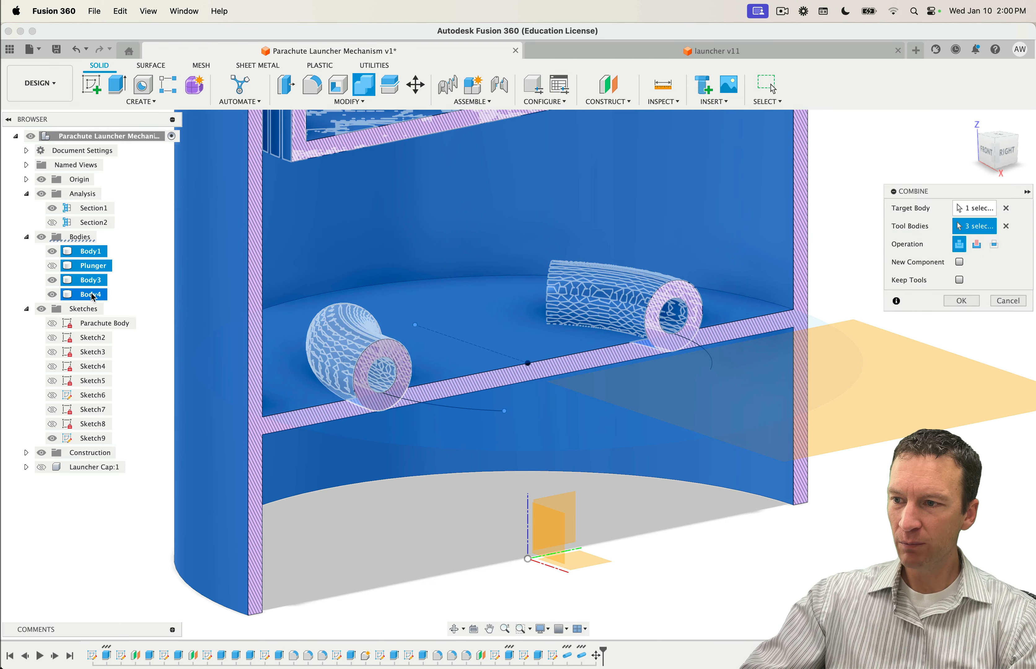
pyautogui.click(91, 267)
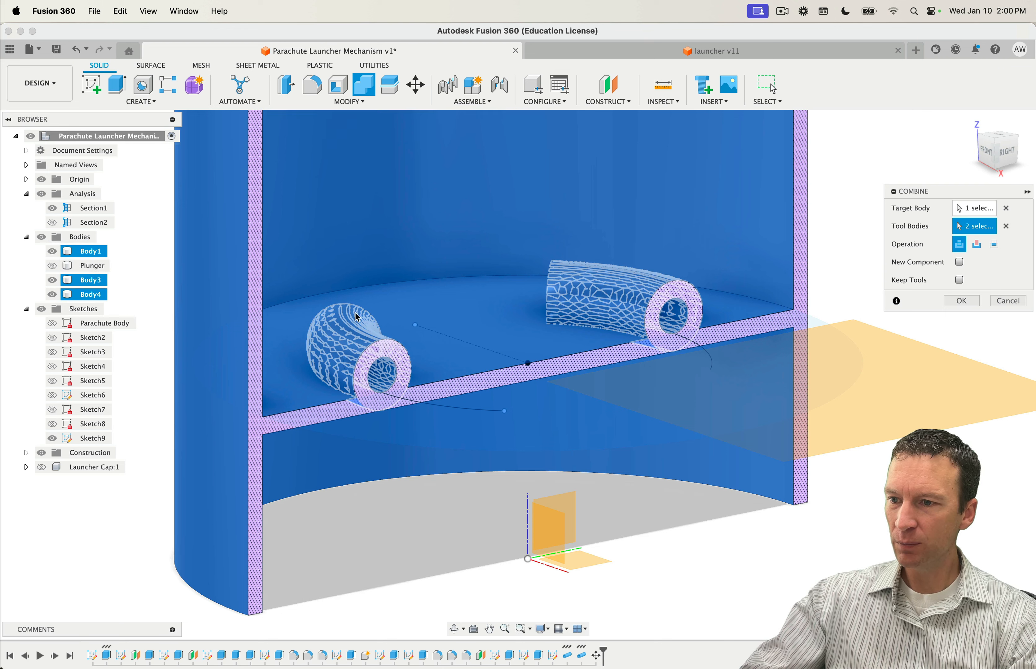
pyautogui.click(959, 301)
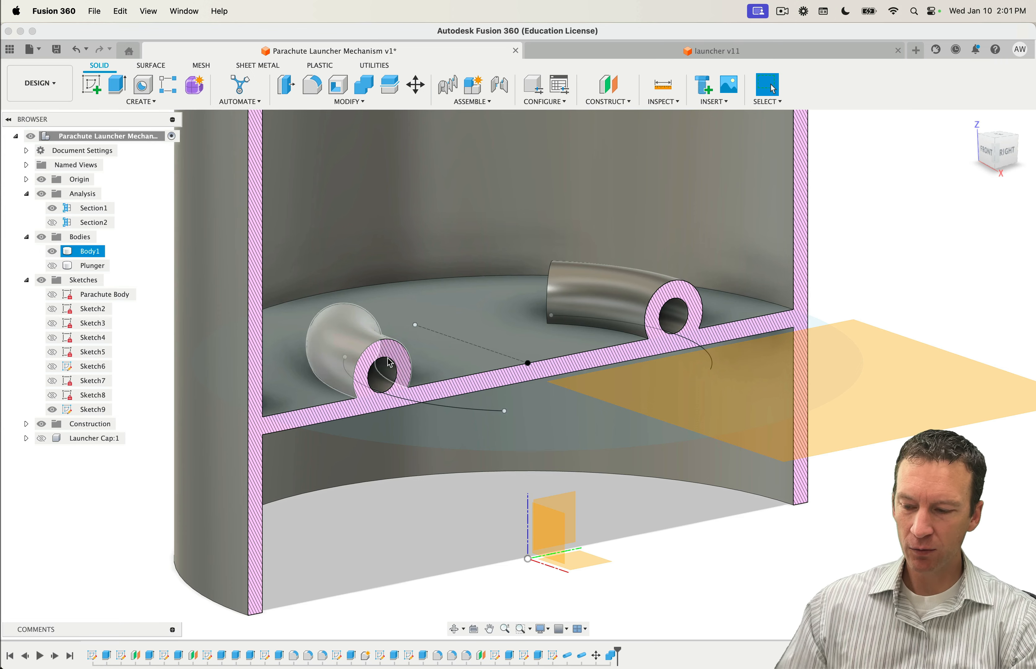
# Step: Hide the tube body and show the Plunger body in its place
pyautogui.keyDown('shift'); pyautogui.moveTo(570, 426); pyautogui.dragTo(664, 387, button='middle'); pyautogui.keyUp('shift')
pyautogui.scroll(-5, 610, 394)
pyautogui.scroll(-5, 671, 370)
pyautogui.moveTo(683, 342); pyautogui.dragTo(575, 427, button='middle')
pyautogui.keyDown('shift'); pyautogui.moveTo(575, 427); pyautogui.dragTo(590, 449, button='middle'); pyautogui.keyUp('shift')
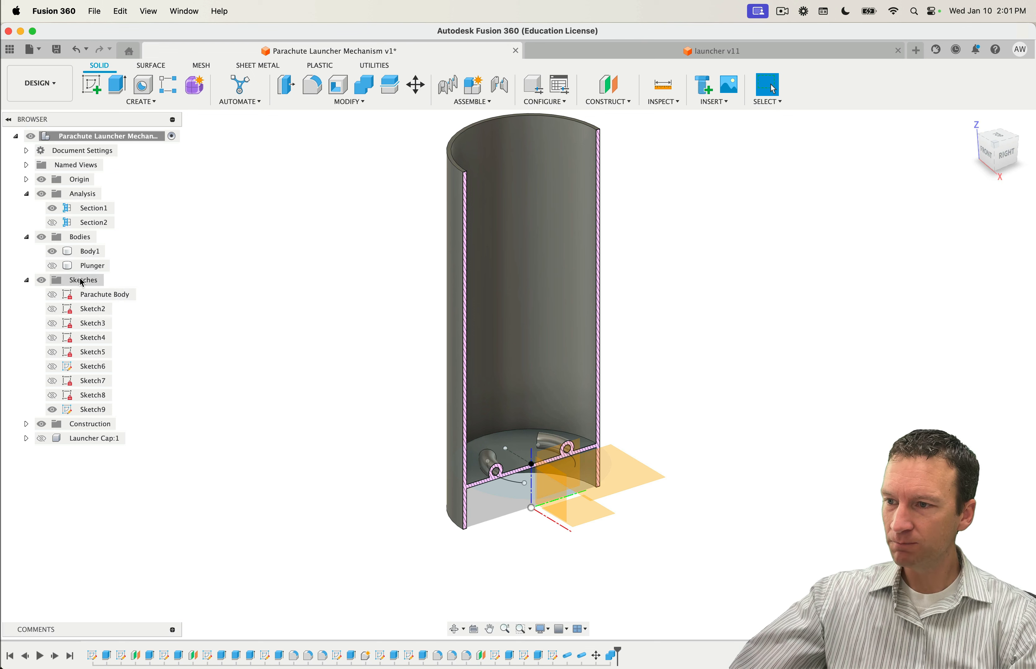
pyautogui.click(53, 210)
pyautogui.click(53, 210)
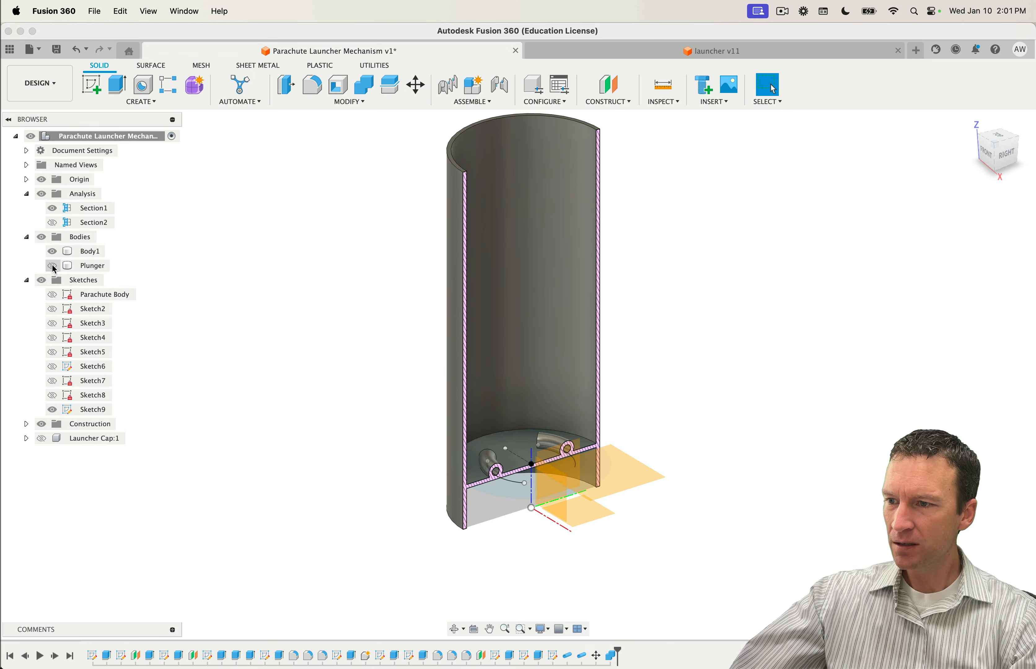
pyautogui.click(52, 251)
pyautogui.click(52, 265)
pyautogui.keyDown('shift'); pyautogui.moveTo(283, 383); pyautogui.dragTo(493, 425, button='middle'); pyautogui.keyUp('shift')
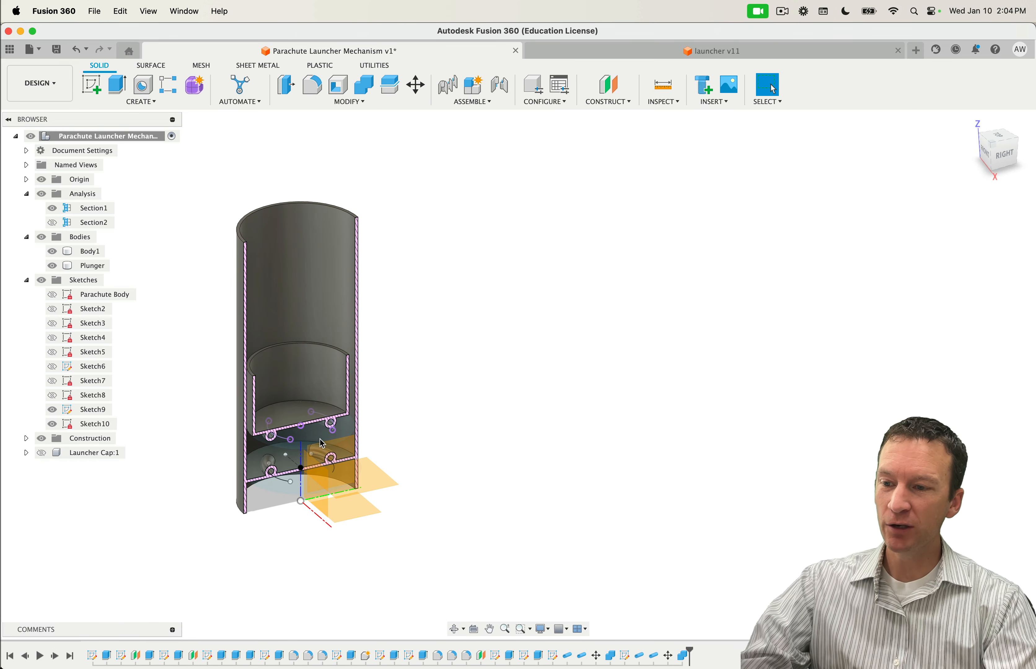
# Step: Inspect the facing pipe loops of the plunger and tube in section, and turn off the Section1 analysis
pyautogui.scroll(5, 322, 444)
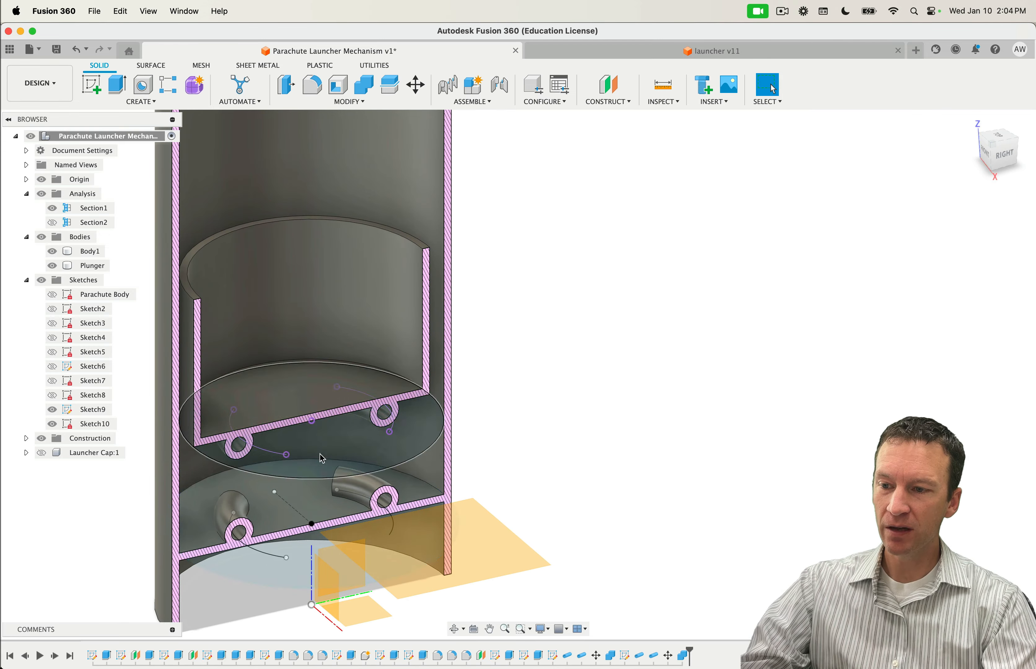
pyautogui.moveTo(603, 484)
pyautogui.keyDown('shift'); pyautogui.mouseDown(button='middle')
pyautogui.moveTo(582, 452)
pyautogui.moveTo(592, 421)
pyautogui.moveTo(602, 477)
pyautogui.moveTo(620, 420)
pyautogui.moveTo(641, 444)
pyautogui.mouseUp(button='middle'); pyautogui.keyUp('shift')
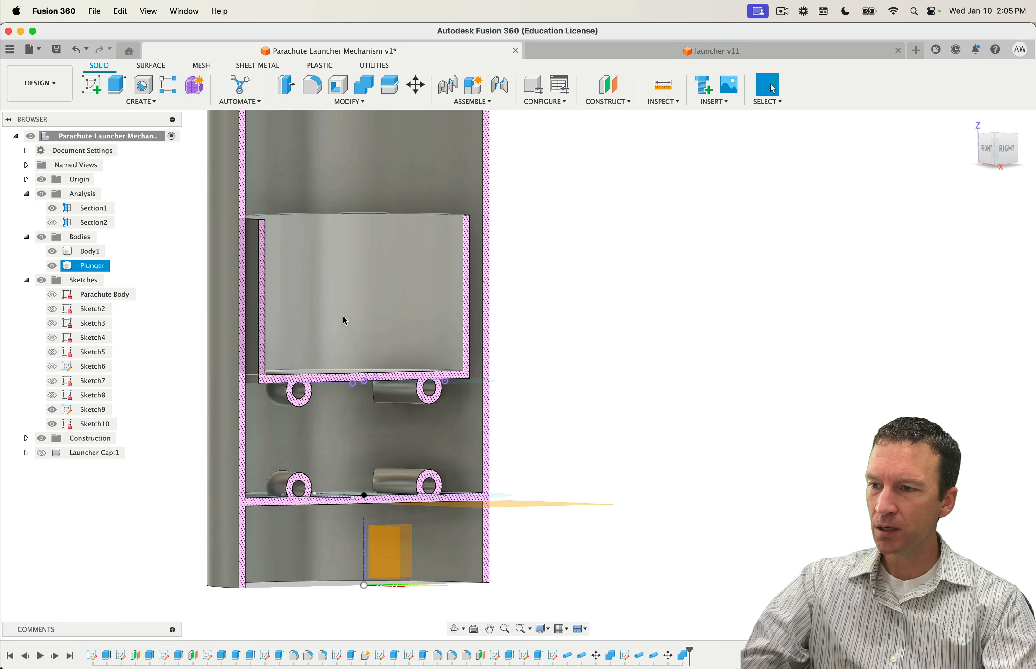
pyautogui.click(51, 221)
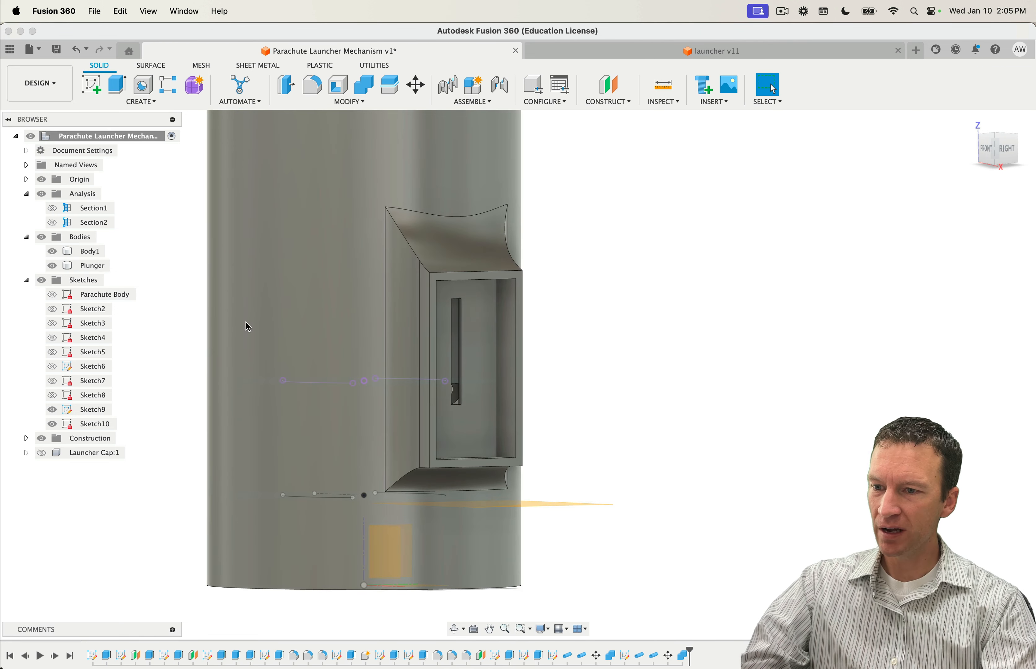
pyautogui.keyDown('shift'); pyautogui.moveTo(643, 451); pyautogui.dragTo(640, 396, button='middle'); pyautogui.keyUp('shift')
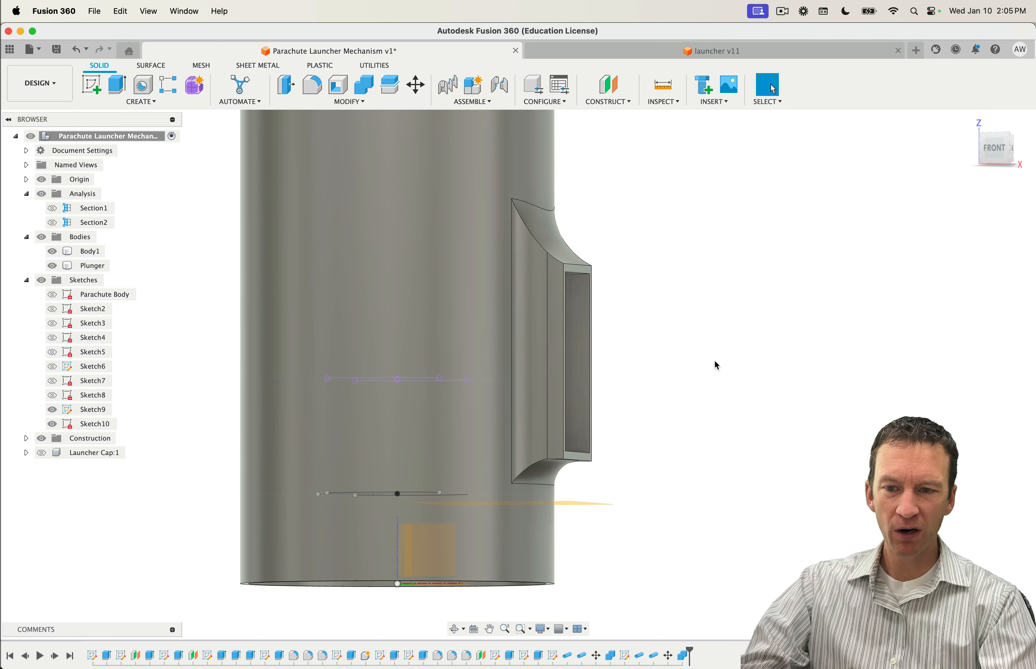
pyautogui.keyDown('shift'); pyautogui.moveTo(760, 390); pyautogui.dragTo(644, 426, button='middle'); pyautogui.keyUp('shift')
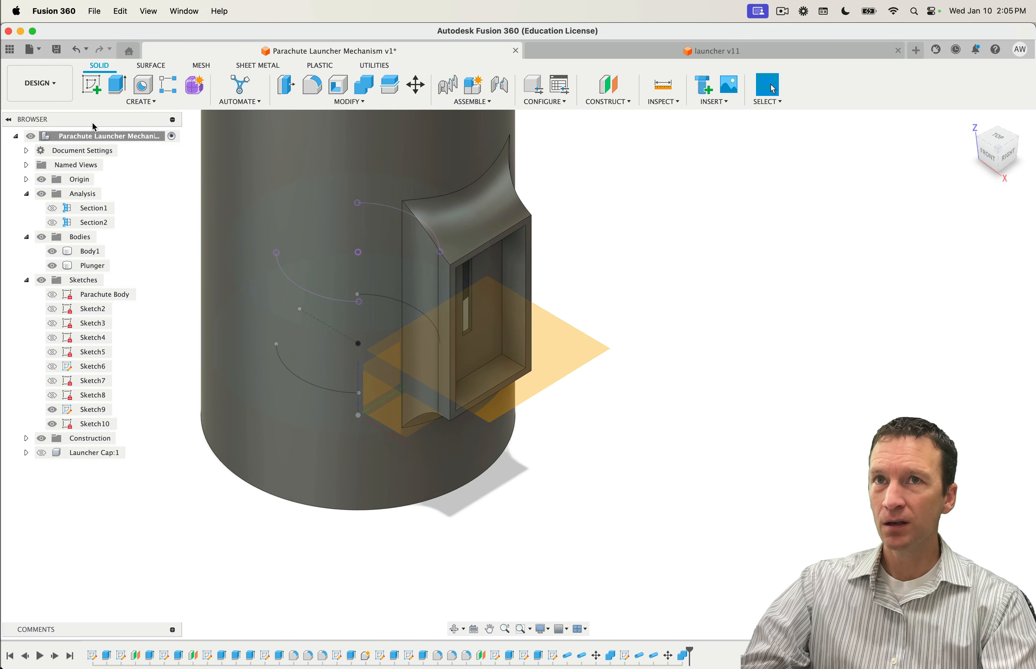
# Step: Hide the tube and plunger bodies and start a new sketch on the vertical YZ origin plane
pyautogui.click(91, 86)
pyautogui.keyDown('shift'); pyautogui.moveTo(402, 452); pyautogui.dragTo(385, 429, button='middle'); pyautogui.keyUp('shift')
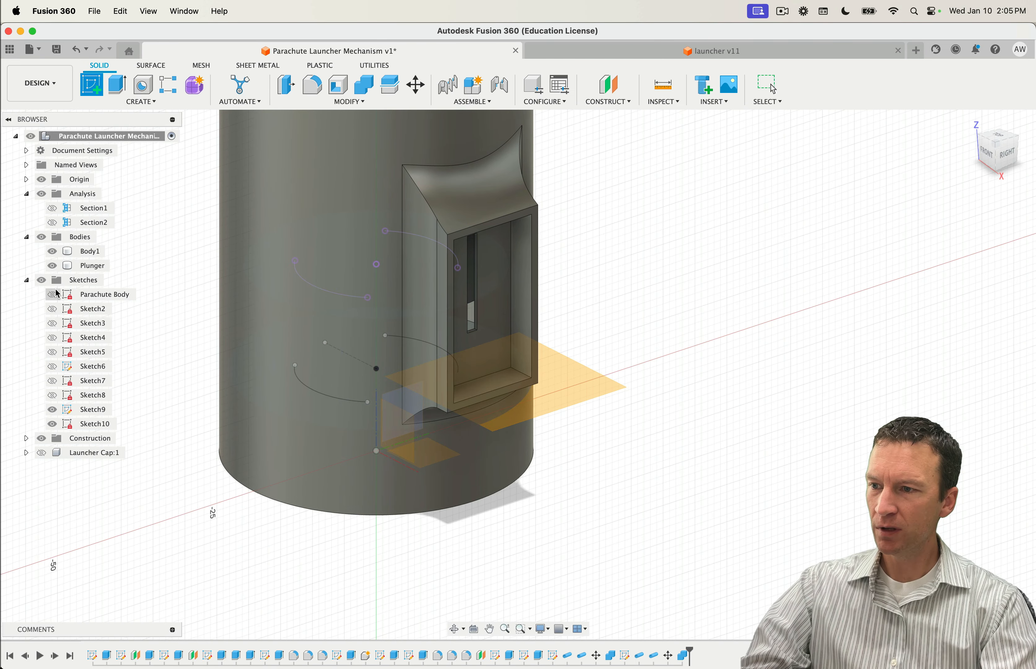
pyautogui.click(52, 265)
pyautogui.click(52, 251)
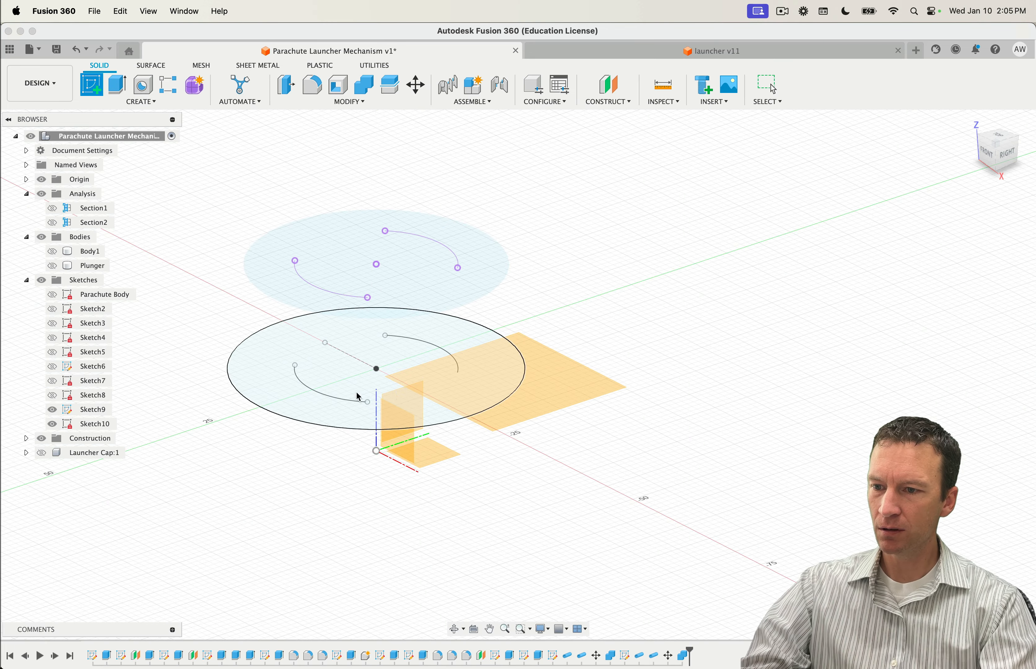
pyautogui.click(417, 430)
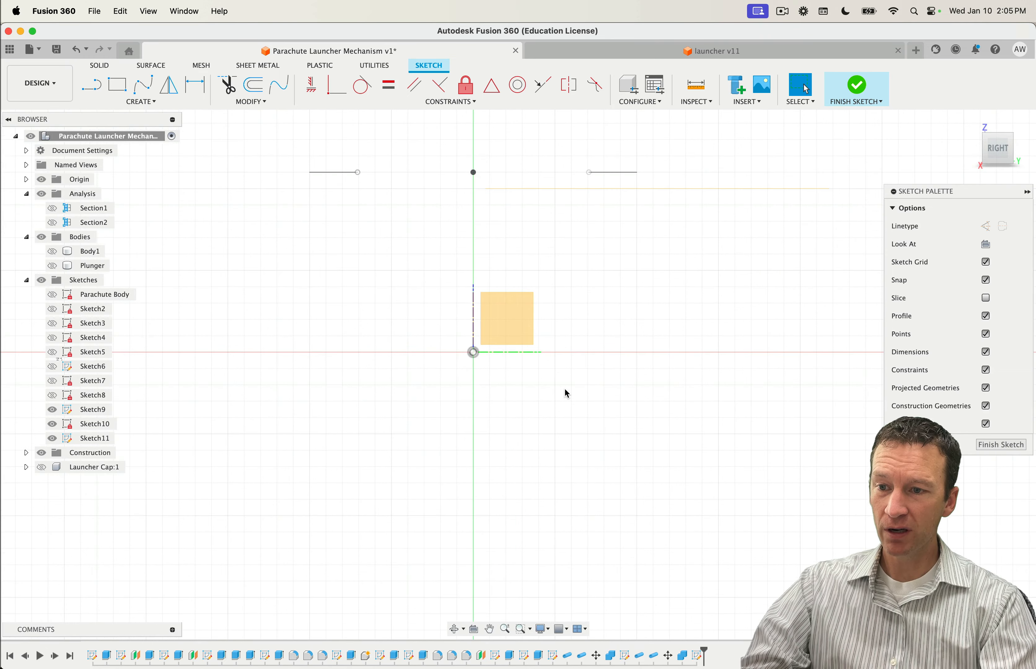
# Step: Draw a center diameter circle of 5 mm centred on the sketch origin
pyautogui.click(140, 102)
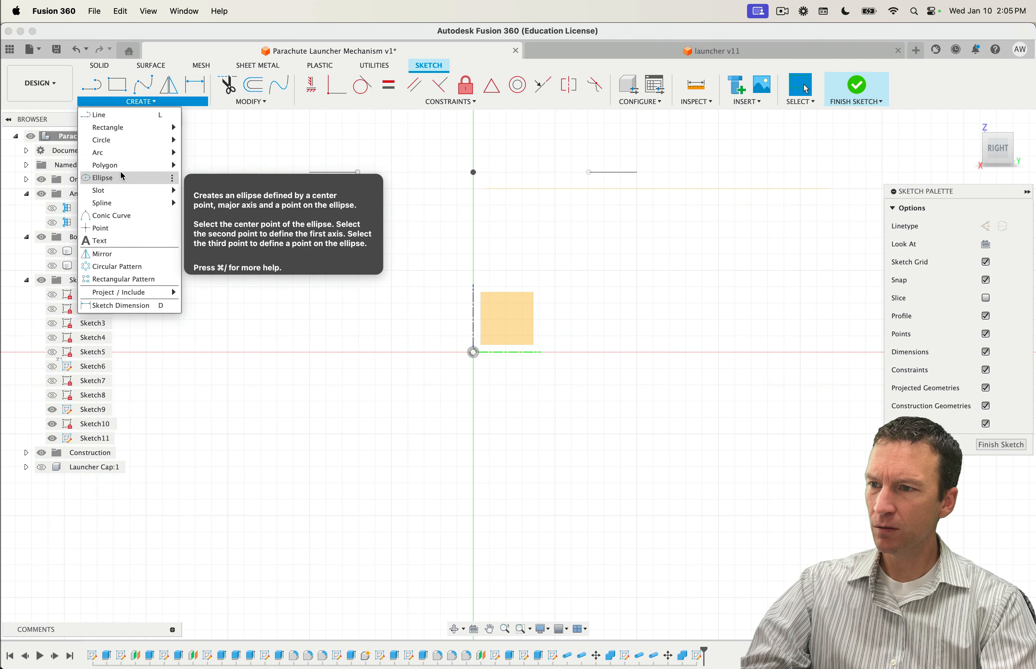
pyautogui.moveTo(131, 140)
pyautogui.click(203, 141)
pyautogui.click(473, 352)
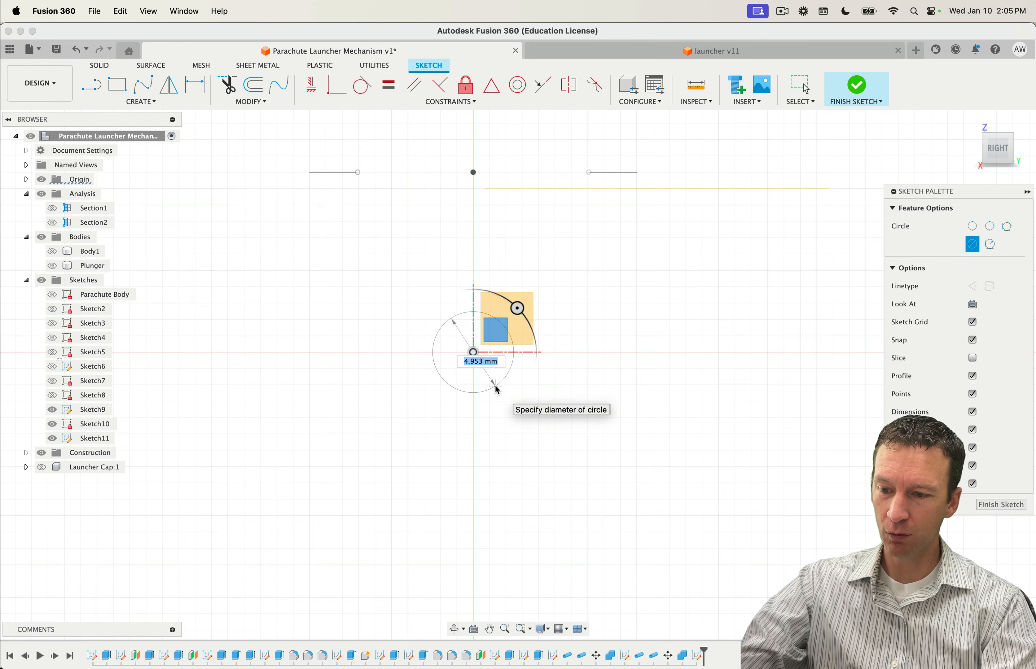
pyautogui.write('5')
pyautogui.press('Return')
pyautogui.click(801, 87)
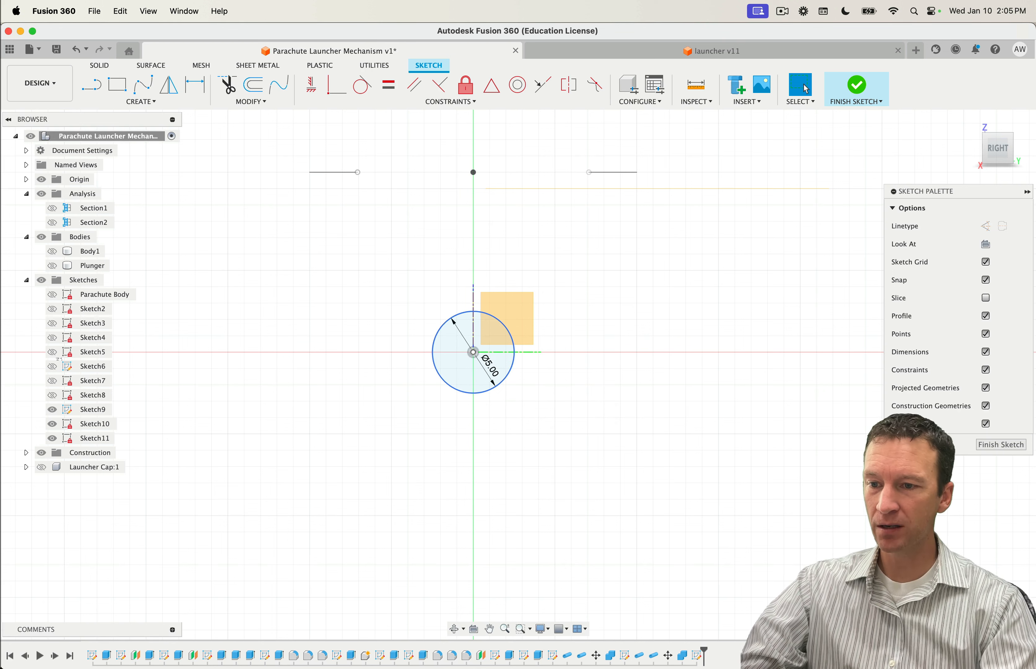
pyautogui.click(252, 85)
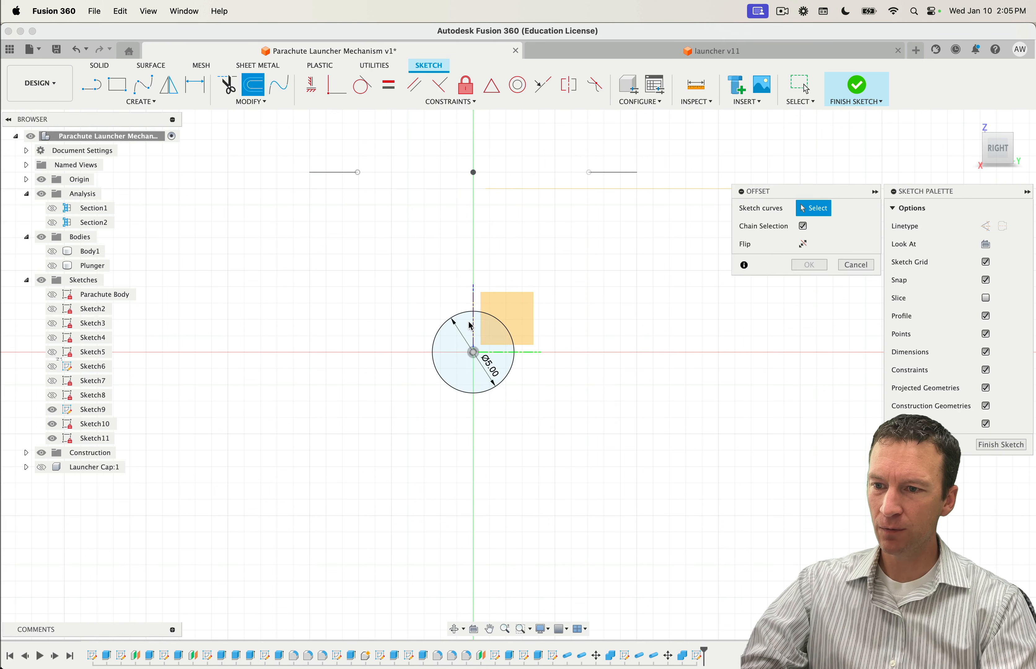
pyautogui.click(466, 312)
pyautogui.moveTo(466, 301); pyautogui.dragTo(482, 346)
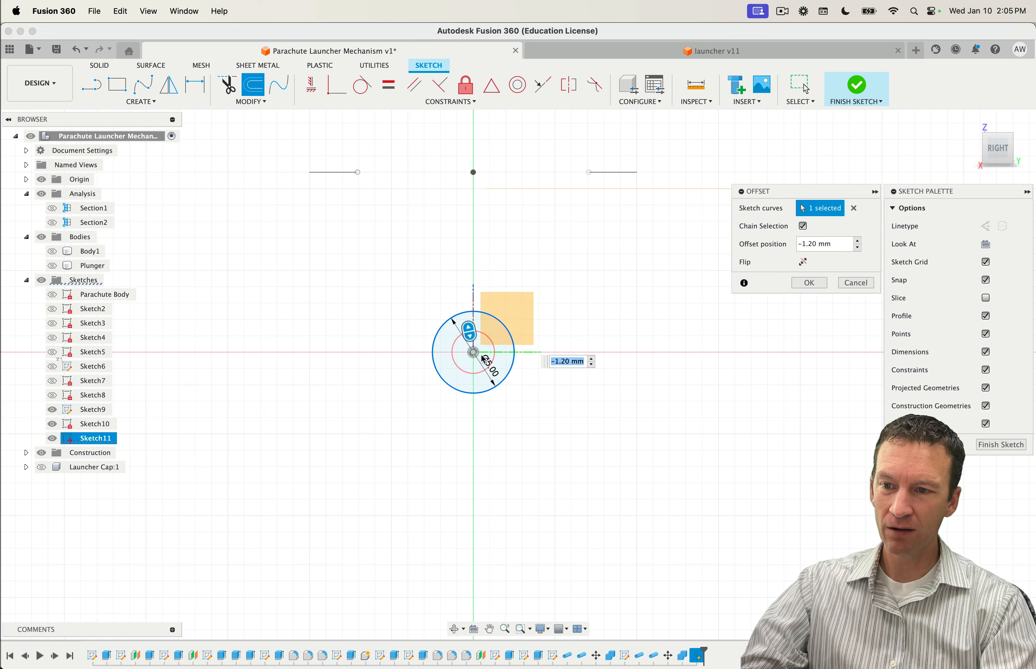
pyautogui.click(850, 291)
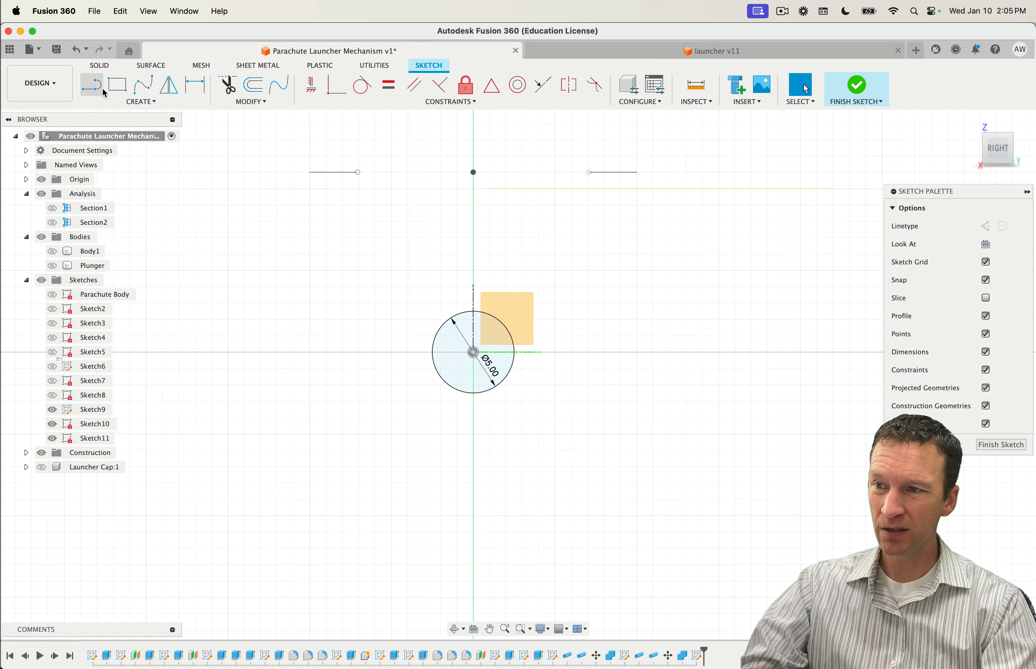
# Step: Draw a 1.75 mm center diameter circle concentric with the 5 mm circle at the origin, and finish the sketch
pyautogui.click(142, 102)
pyautogui.moveTo(124, 149)
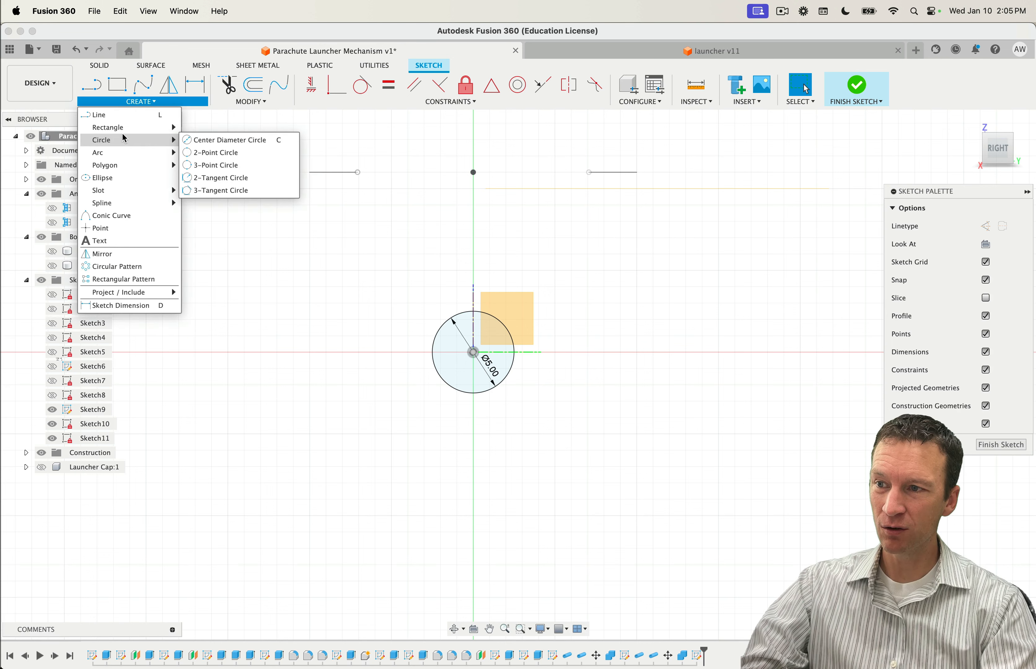
pyautogui.click(200, 140)
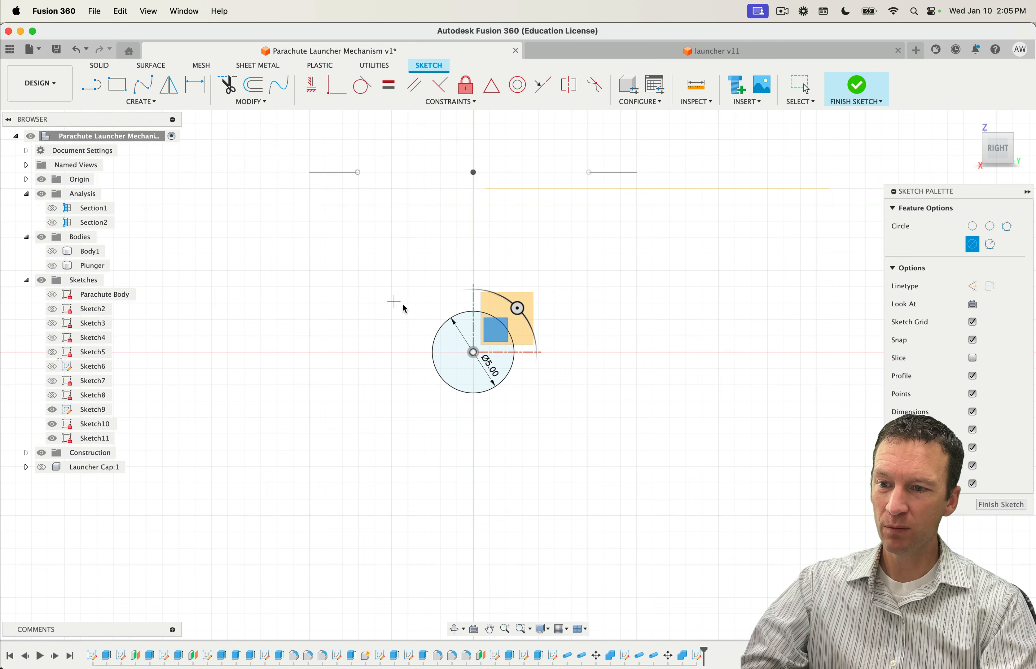
pyautogui.click(473, 352)
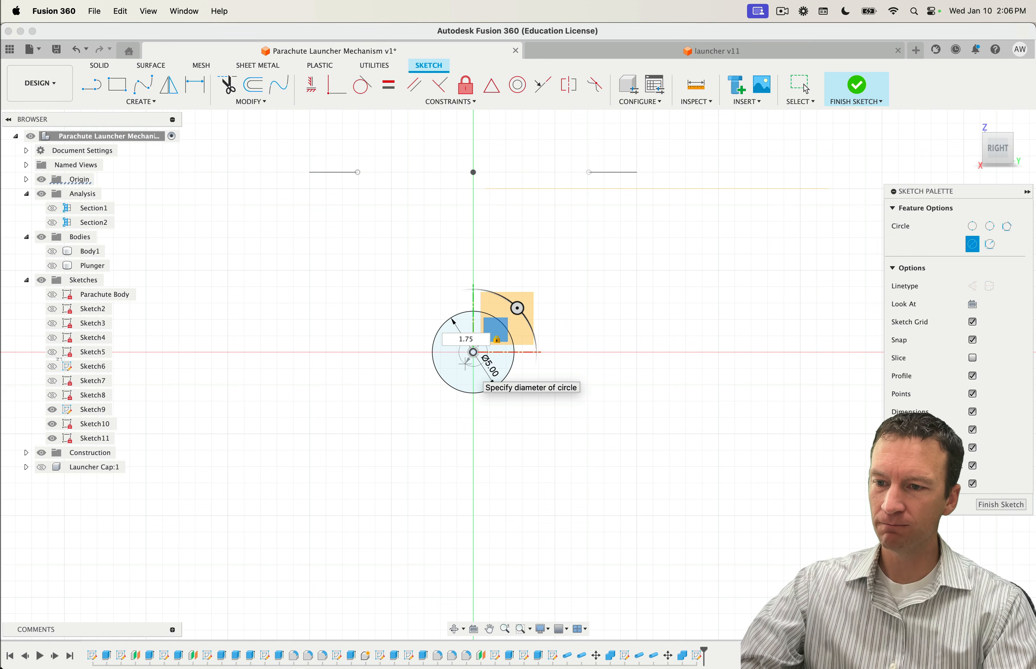
pyautogui.press('Return')
pyautogui.keyDown('shift'); pyautogui.moveTo(504, 397); pyautogui.dragTo(603, 423, button='middle'); pyautogui.keyUp('shift')
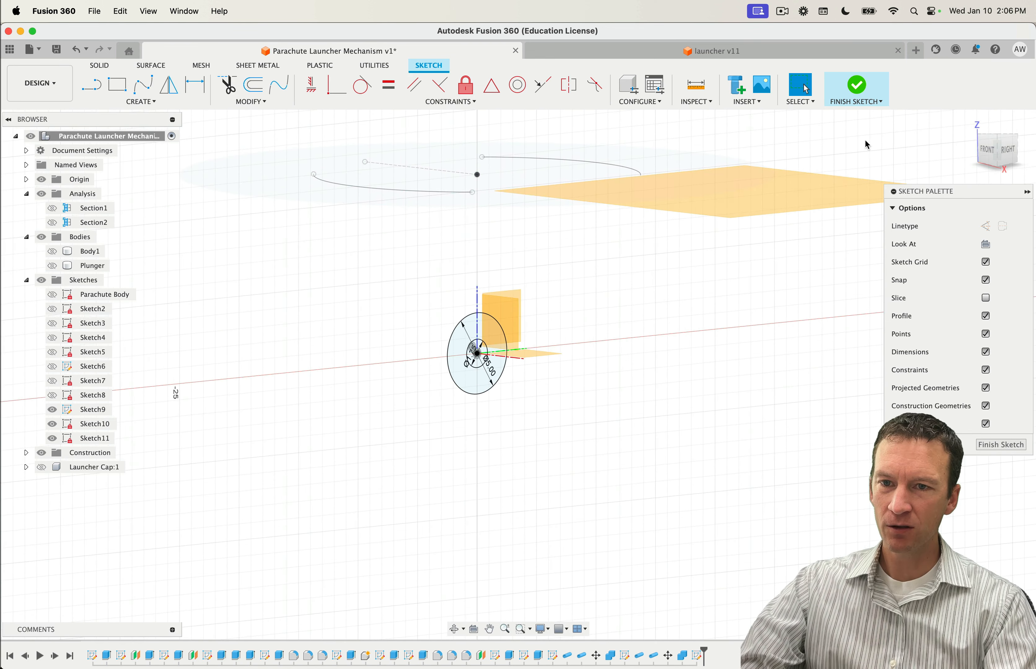
pyautogui.click(856, 87)
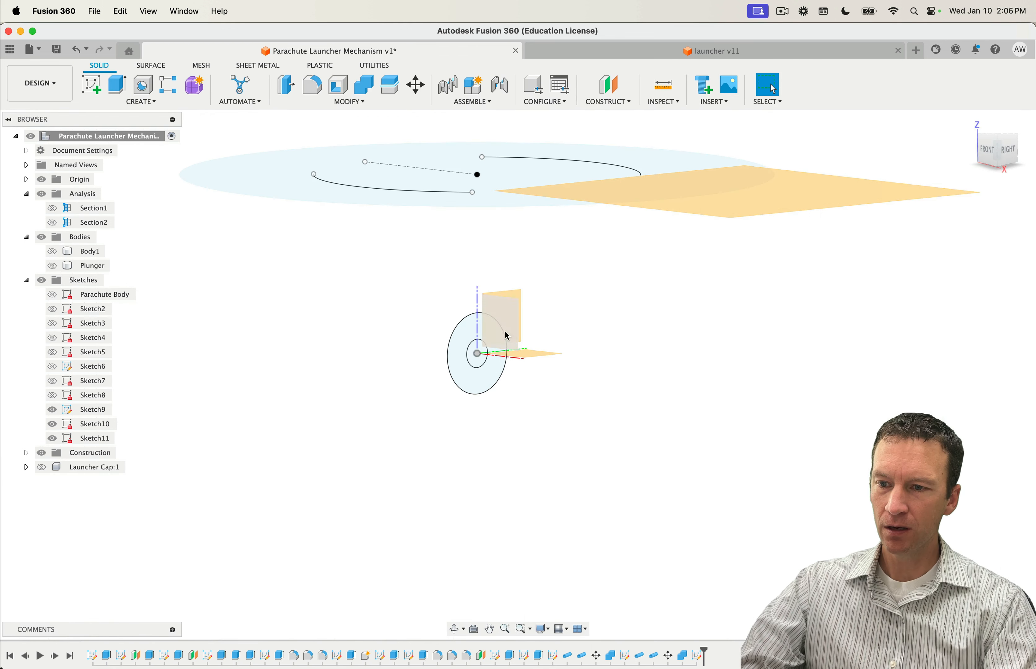
# Step: Extrude both profiles of the concentric circle sketch 26 mm to one side as a new body
pyautogui.click(476, 380)
pyautogui.click(477, 379)
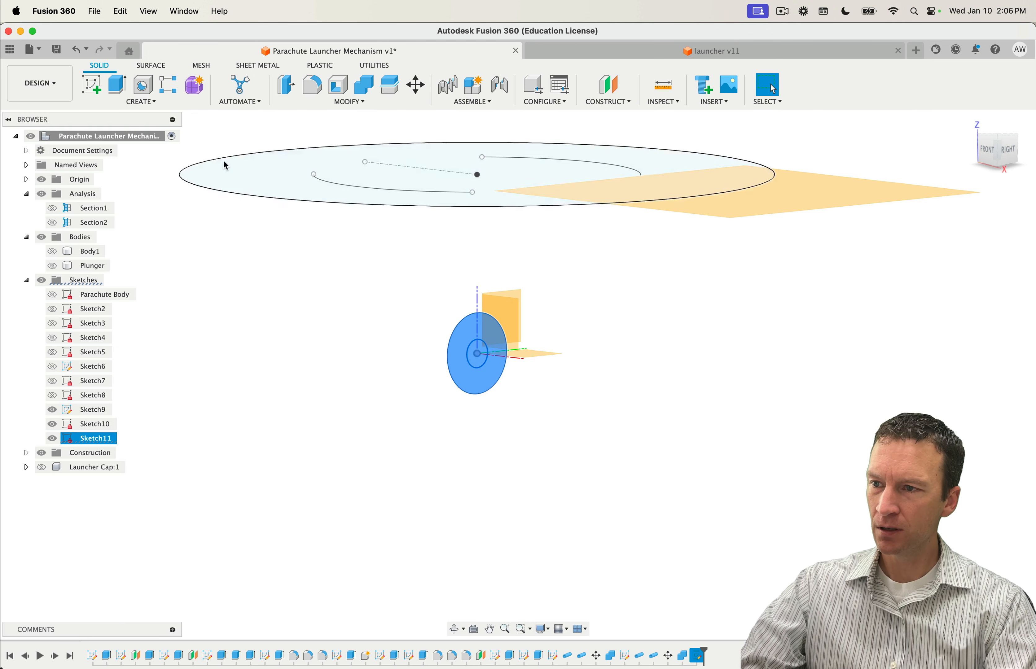
pyautogui.click(116, 85)
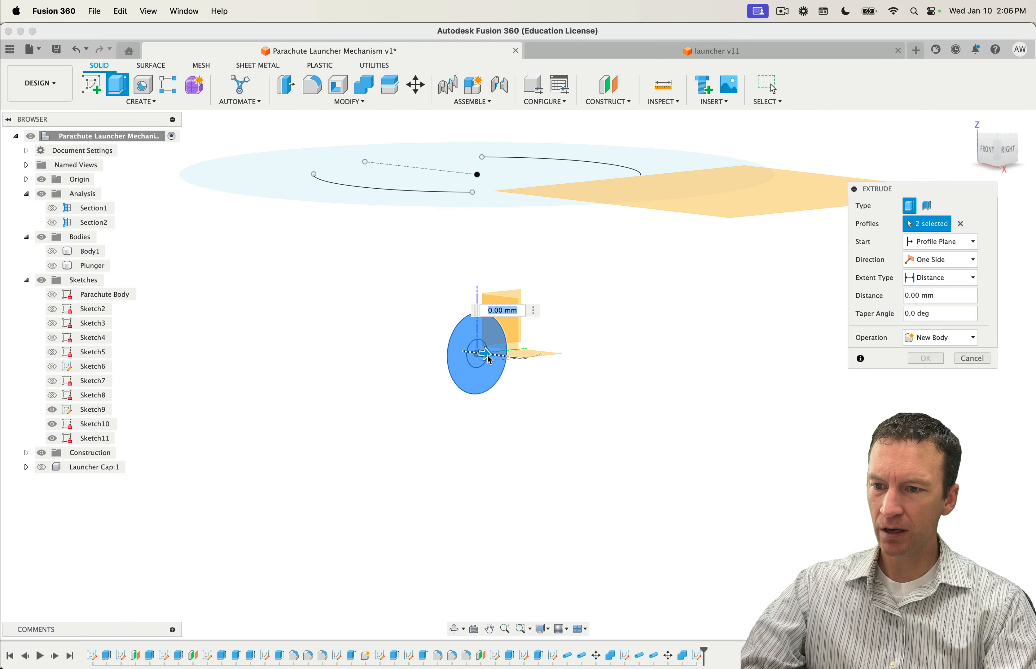
pyautogui.moveTo(485, 354); pyautogui.dragTo(779, 387)
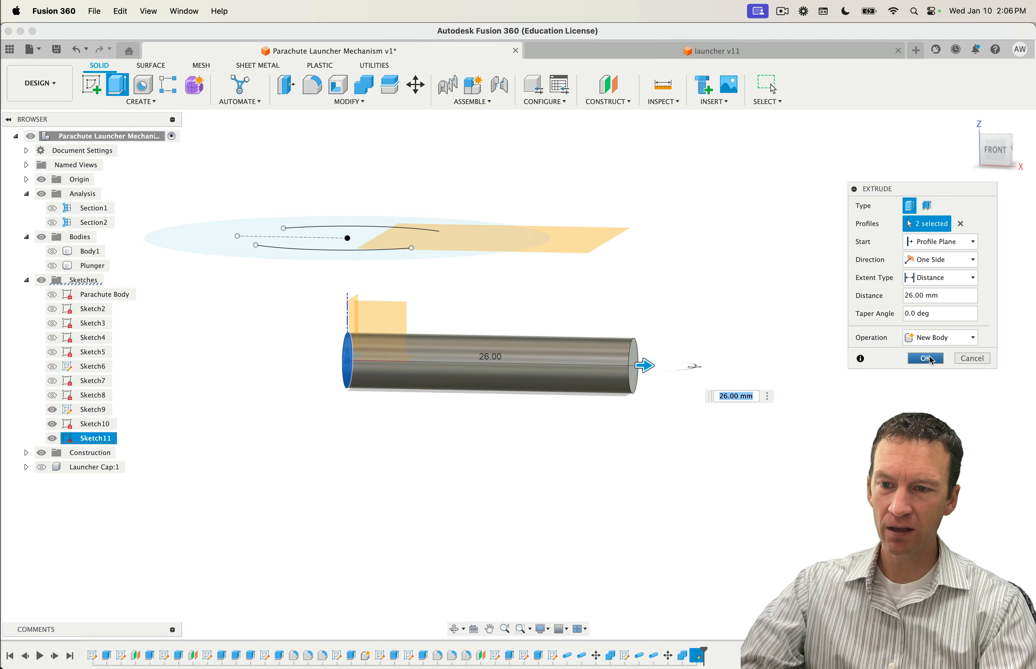
pyautogui.click(925, 358)
pyautogui.keyDown('shift'); pyautogui.moveTo(770, 440); pyautogui.dragTo(713, 451, button='middle'); pyautogui.keyUp('shift')
pyautogui.moveTo(631, 432)
pyautogui.keyDown('shift'); pyautogui.mouseDown(button='middle')
pyautogui.moveTo(643, 432)
pyautogui.moveTo(633, 433)
pyautogui.mouseUp(button='middle'); pyautogui.keyUp('shift')
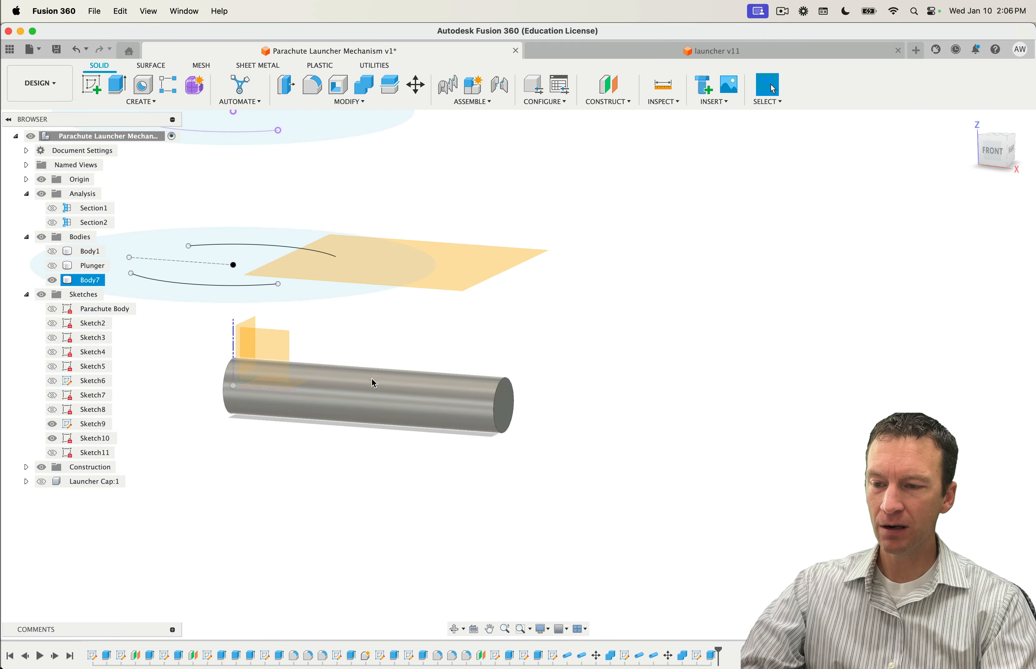
# Step: Start a new sketch on the horizontal XY origin plane that runs through the cylinder
pyautogui.keyDown('shift'); pyautogui.moveTo(615, 376); pyautogui.dragTo(542, 386, button='middle'); pyautogui.keyUp('shift')
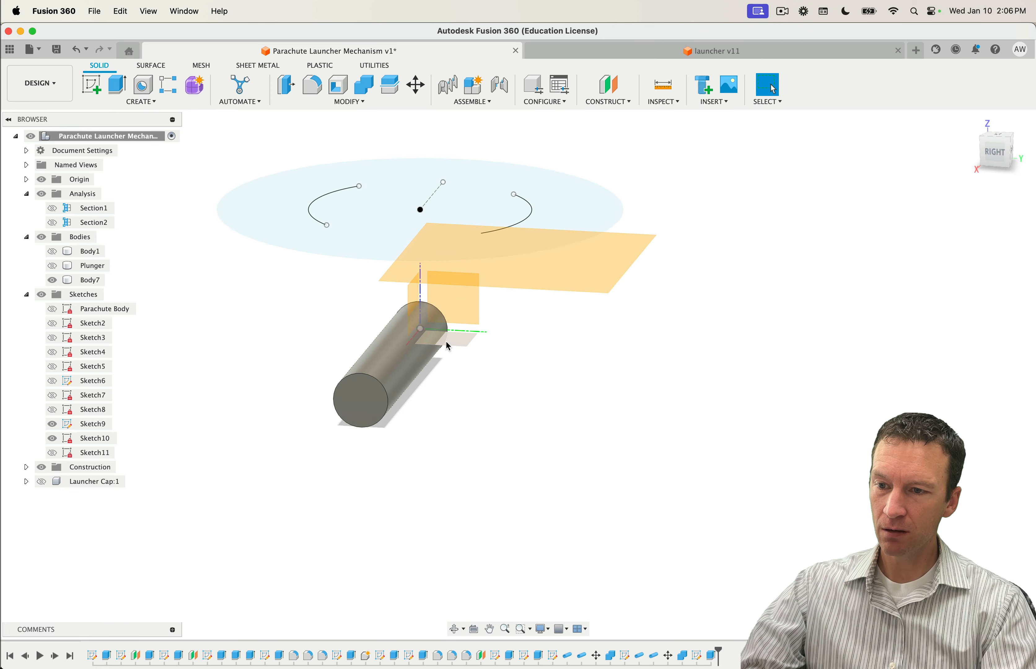
pyautogui.click(450, 346)
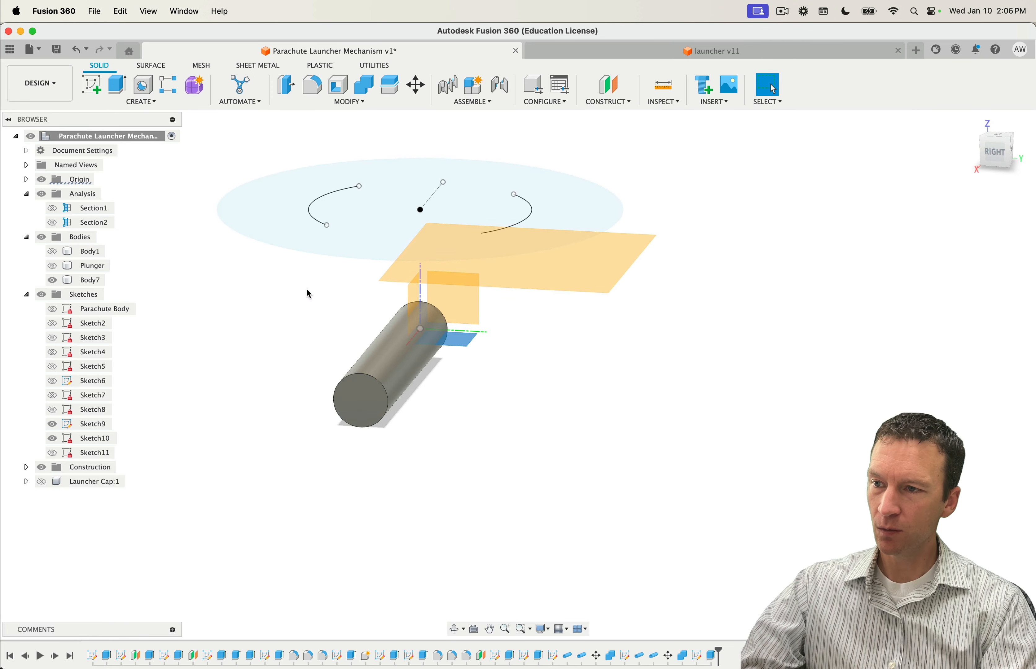
pyautogui.click(95, 89)
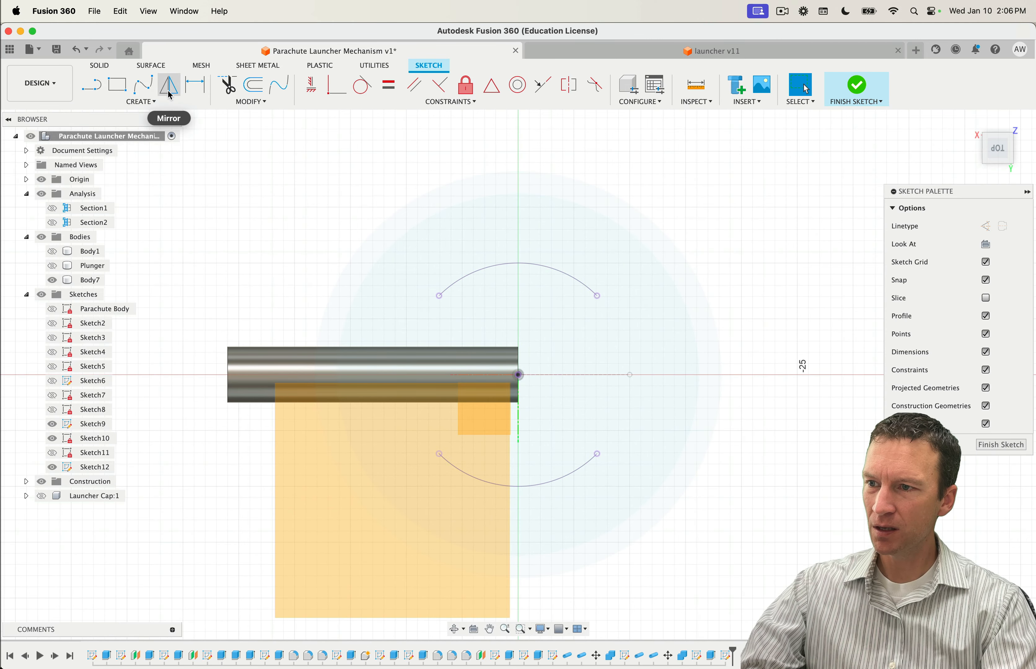
# Step: Draw a 5 mm center diameter circle on the cylinder's axis, a little beyond its midpoint from the origin, and finish the sketch
pyautogui.click(142, 102)
pyautogui.moveTo(125, 166)
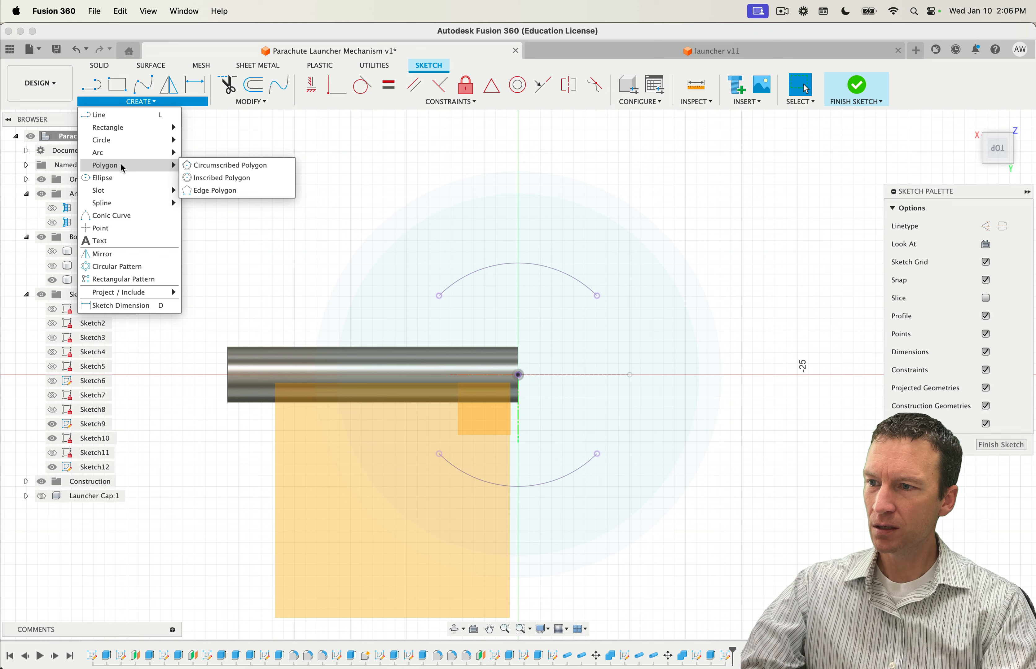
pyautogui.moveTo(124, 141)
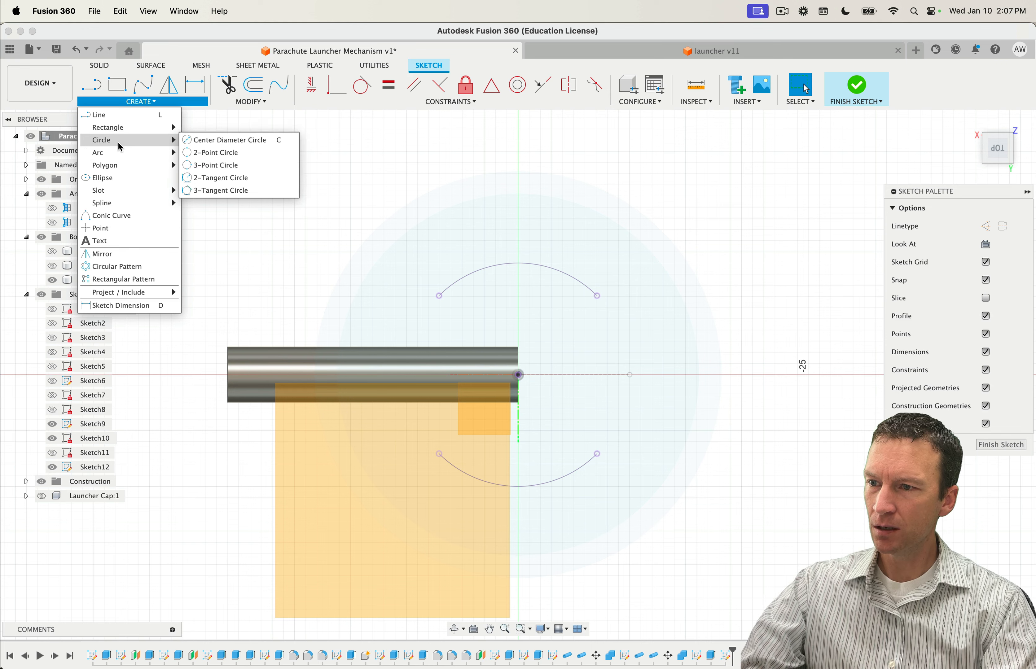
pyautogui.click(212, 140)
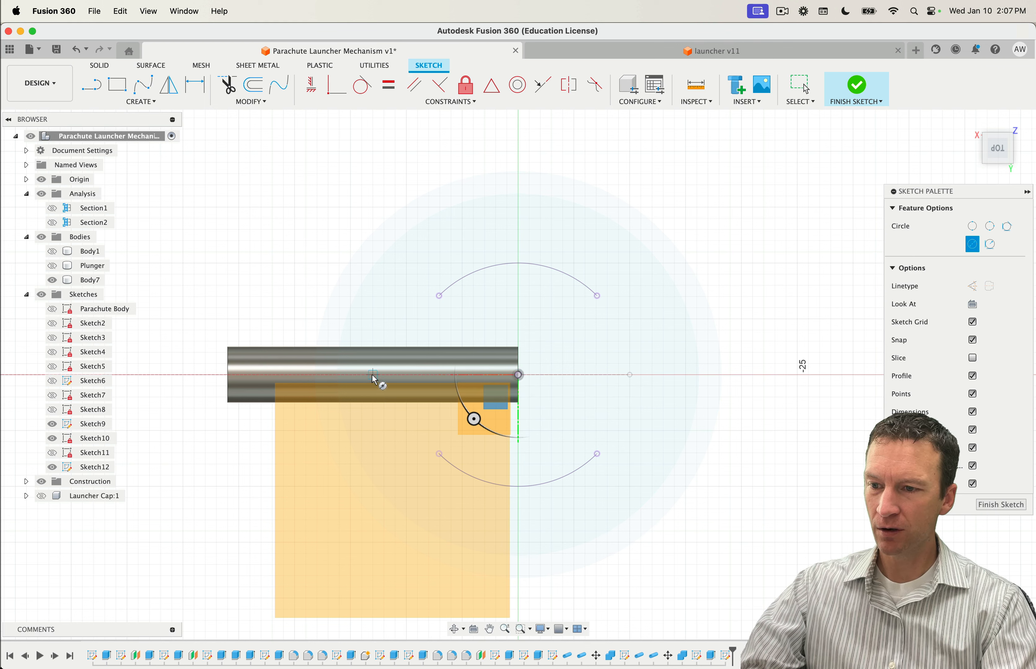
pyautogui.click(346, 375)
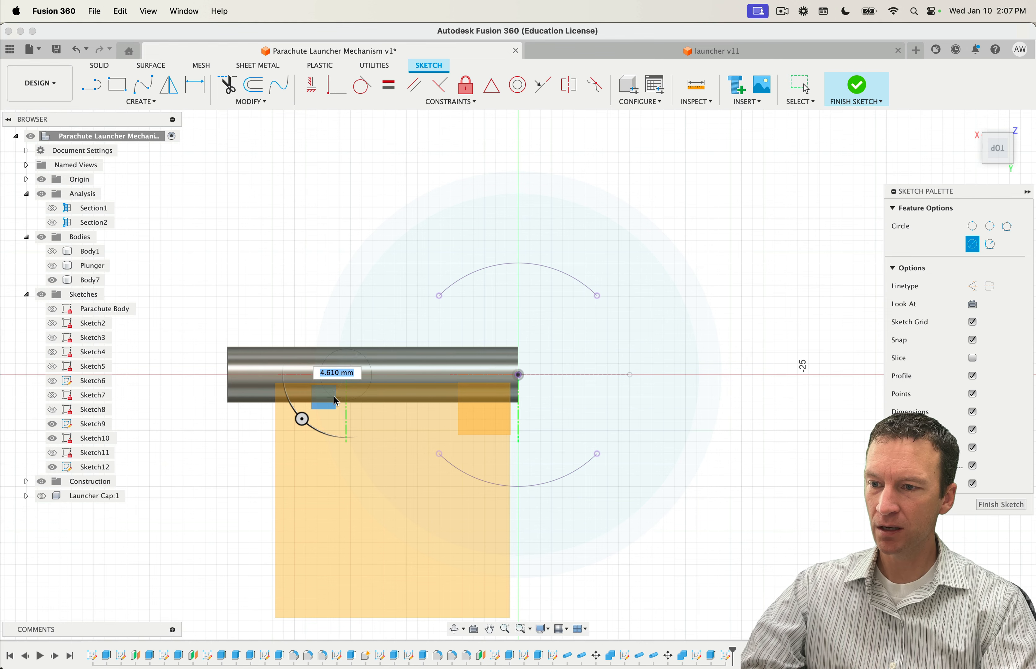
pyautogui.write('5')
pyautogui.press('Return')
pyautogui.press('Escape')
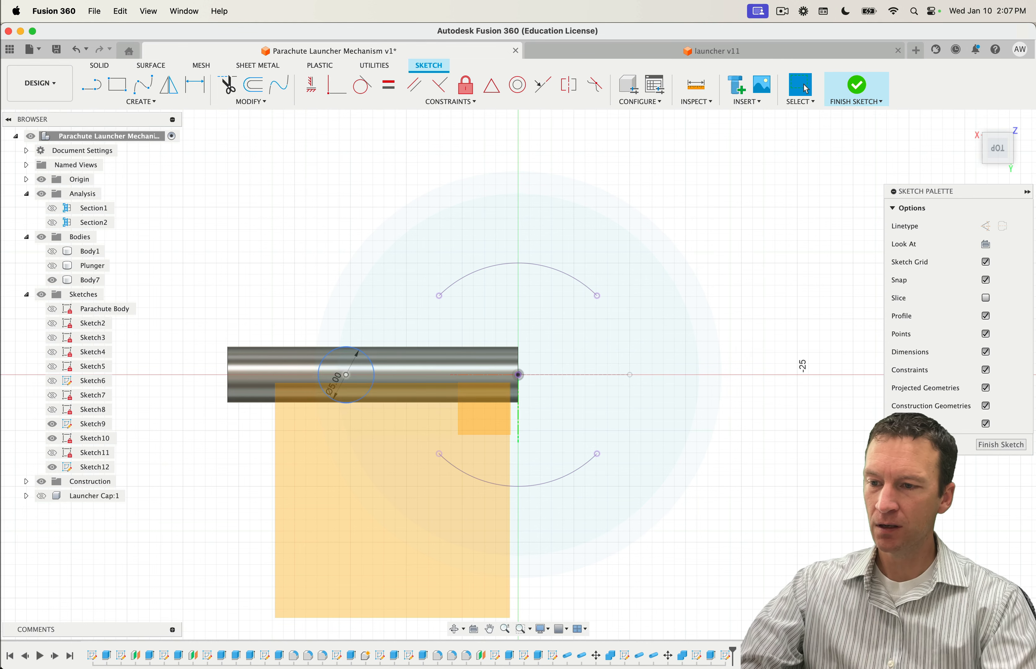
pyautogui.click(857, 86)
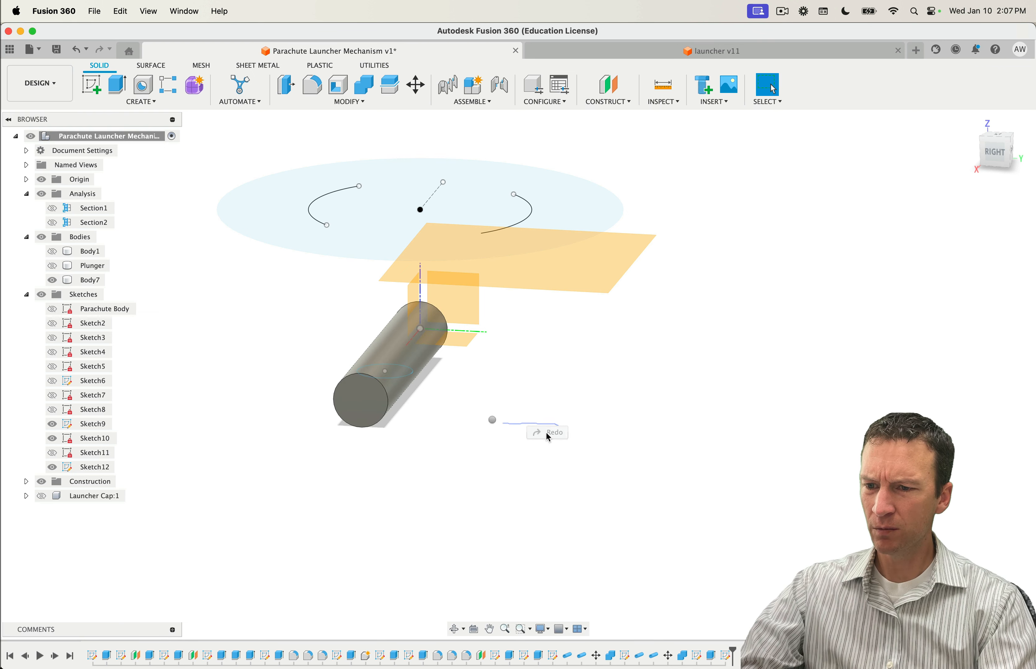
# Step: Extrude the 5 mm circle inside the horizontal cylinder 12 mm upward with the New Body operation
pyautogui.keyDown('shift'); pyautogui.moveTo(456, 428); pyautogui.dragTo(506, 437, button='middle'); pyautogui.keyUp('shift')
pyautogui.click(383, 384)
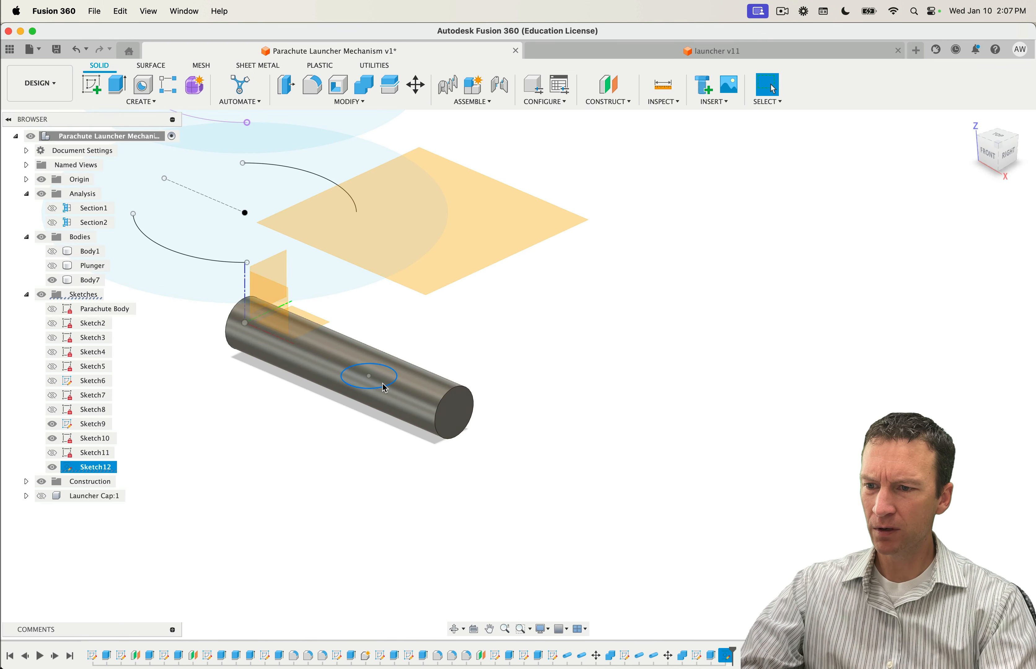
pyautogui.click(382, 382)
pyautogui.click(365, 410)
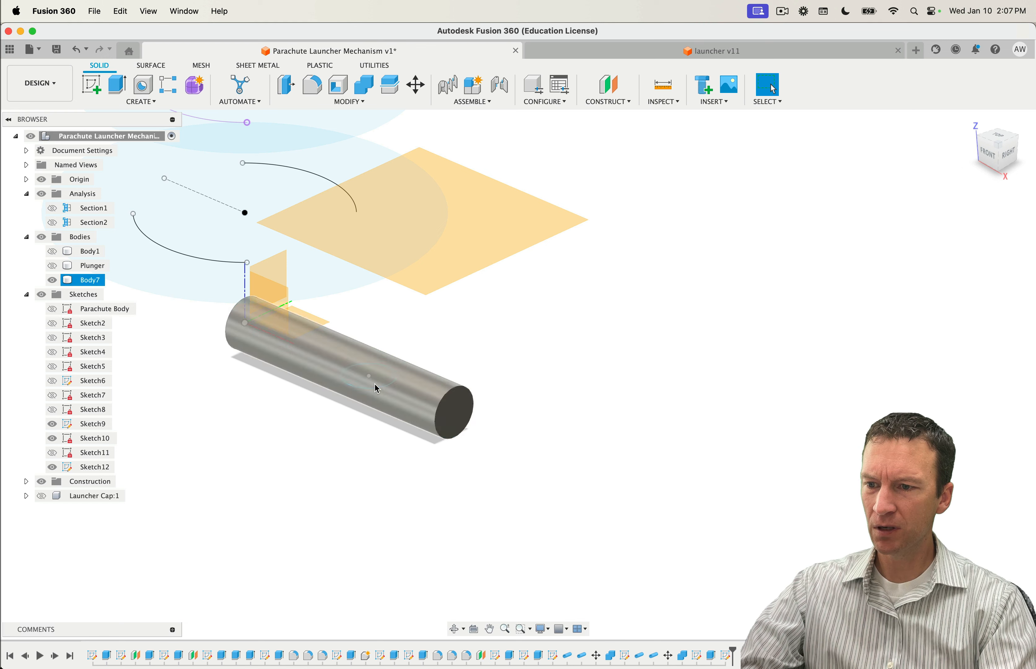
pyautogui.click(375, 385)
pyautogui.click(369, 389)
pyautogui.doubleClick(363, 390)
pyautogui.scroll(5, 362, 391)
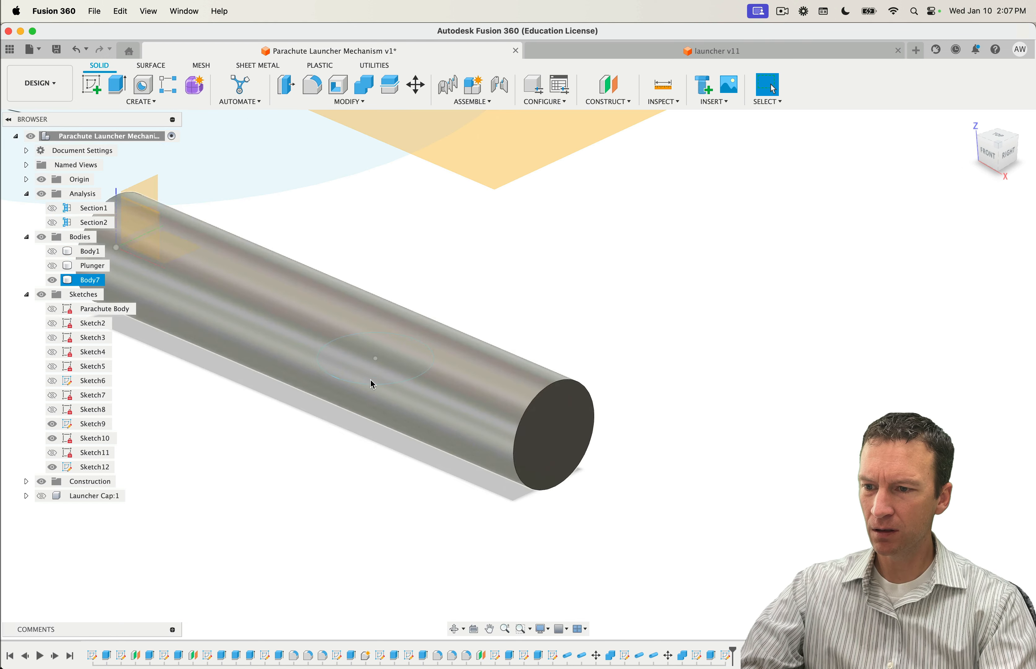
pyautogui.click(369, 383)
pyautogui.click(371, 388)
pyautogui.press('e')
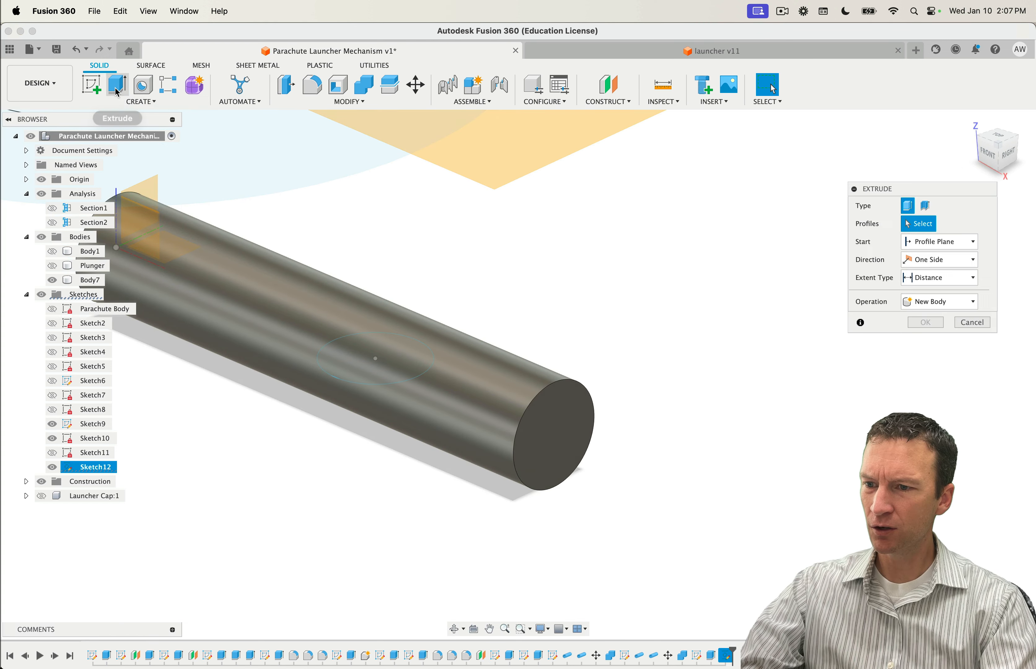
pyautogui.click(360, 367)
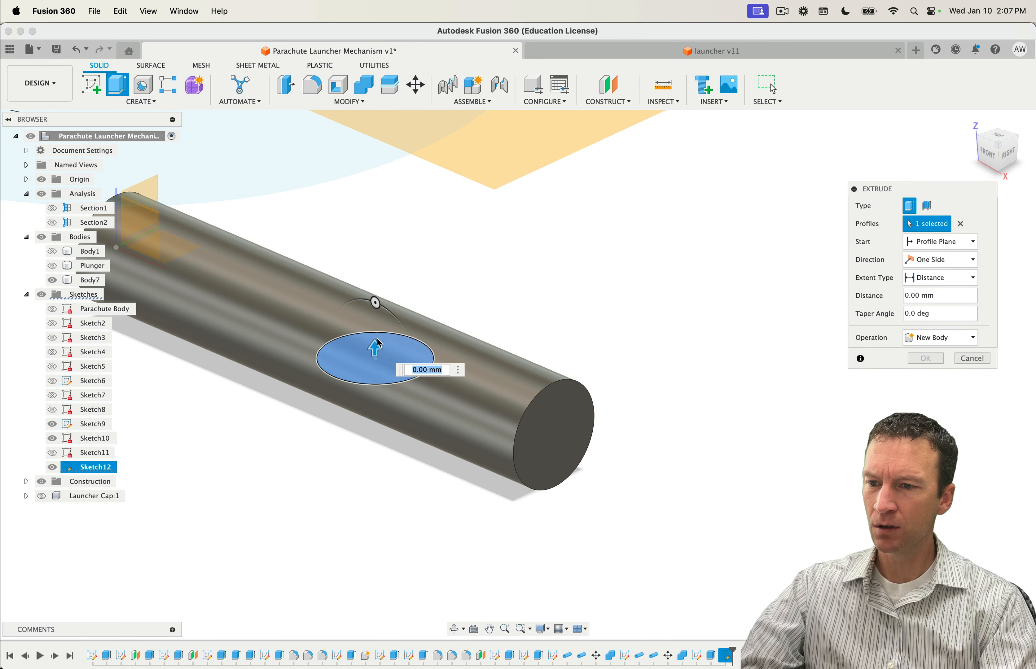
pyautogui.scroll(-3, 392, 366)
pyautogui.moveTo(392, 366); pyautogui.dragTo(392, 249)
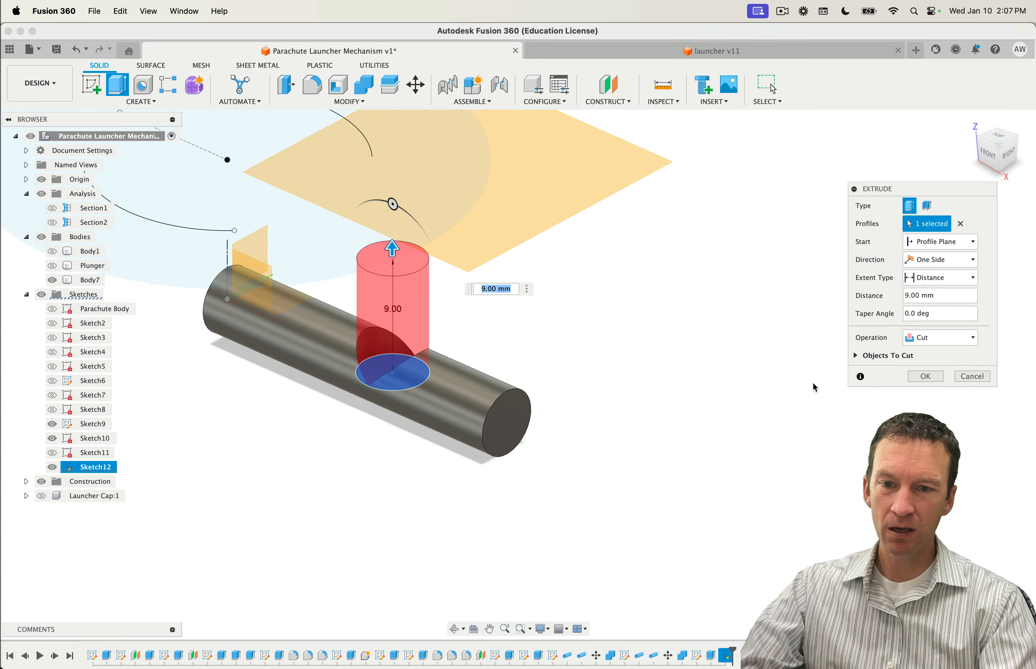
pyautogui.click(936, 339)
pyautogui.click(943, 391)
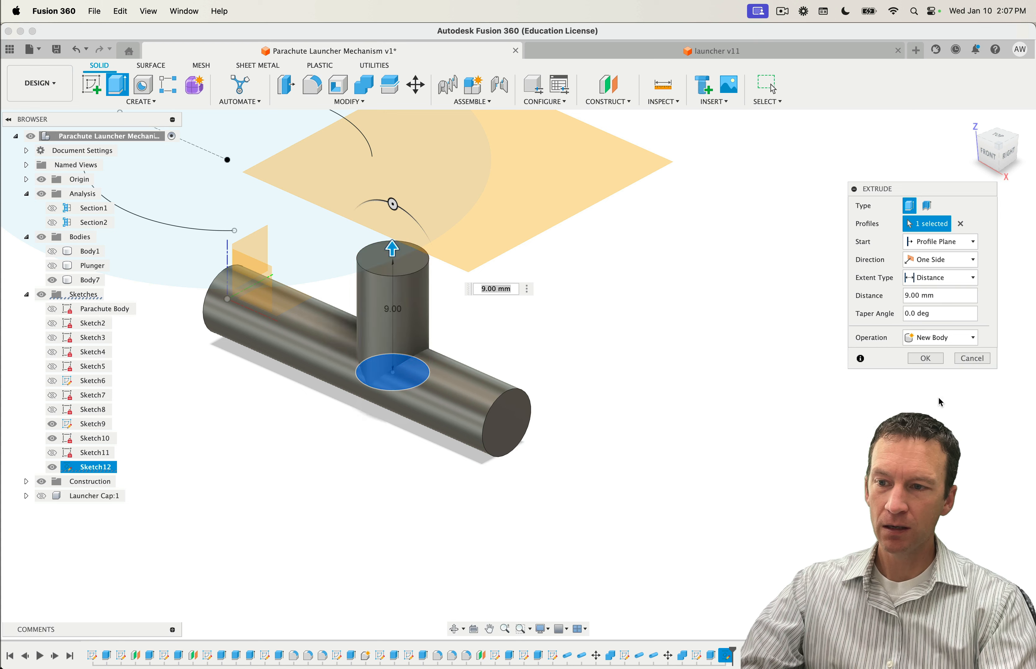
pyautogui.moveTo(396, 250); pyautogui.dragTo(396, 212)
pyautogui.keyDown('shift'); pyautogui.moveTo(624, 404); pyautogui.dragTo(644, 399, button='middle'); pyautogui.keyUp('shift')
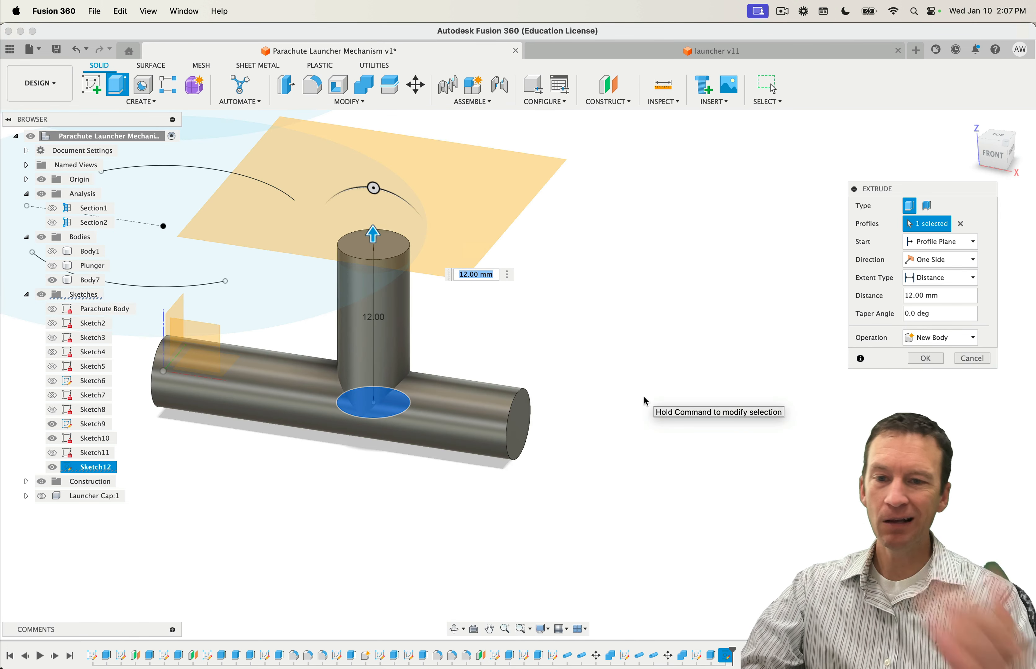
pyautogui.click(912, 357)
# Step: Rotate the upright cylinder body to a Y angle of -15 degrees with Move/Copy
pyautogui.keyDown('shift'); pyautogui.moveTo(631, 422); pyautogui.dragTo(590, 486, button='middle'); pyautogui.keyUp('shift')
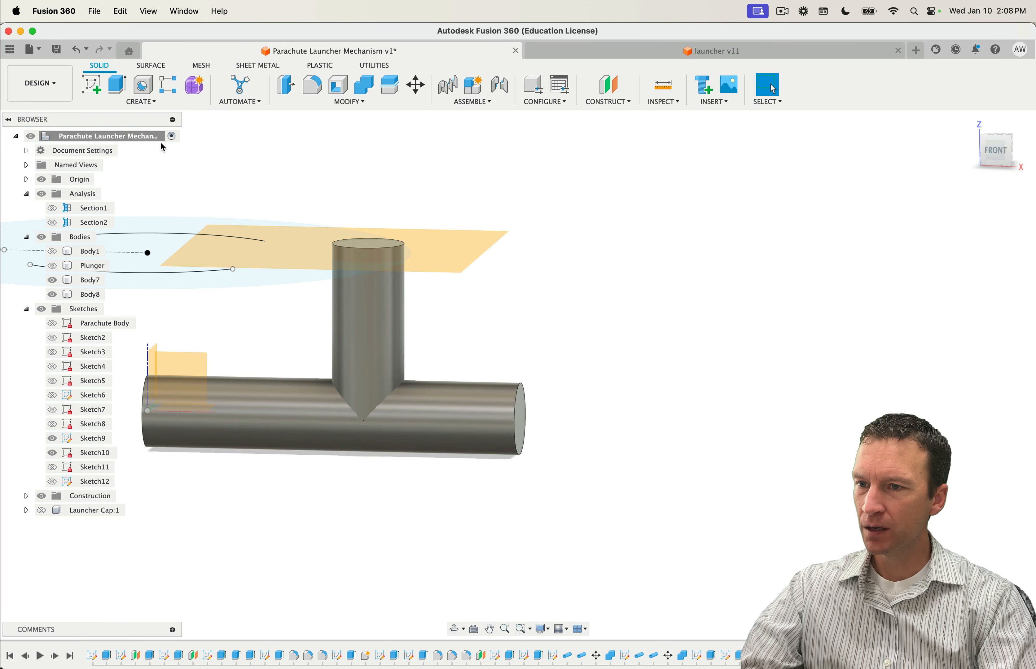
pyautogui.click(415, 85)
pyautogui.click(356, 344)
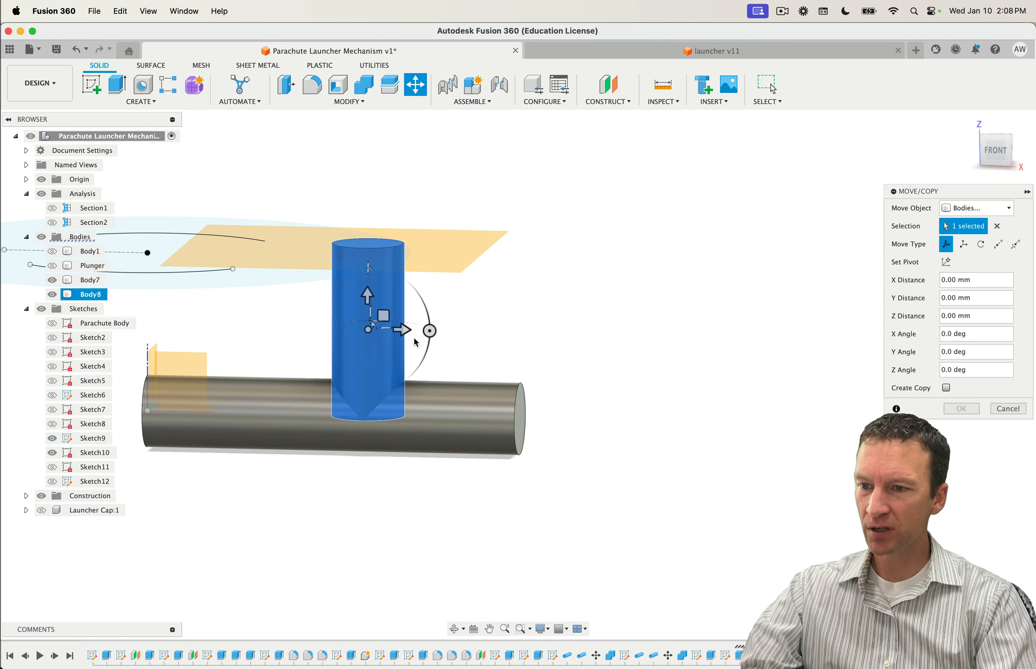
pyautogui.moveTo(429, 332); pyautogui.dragTo(424, 322)
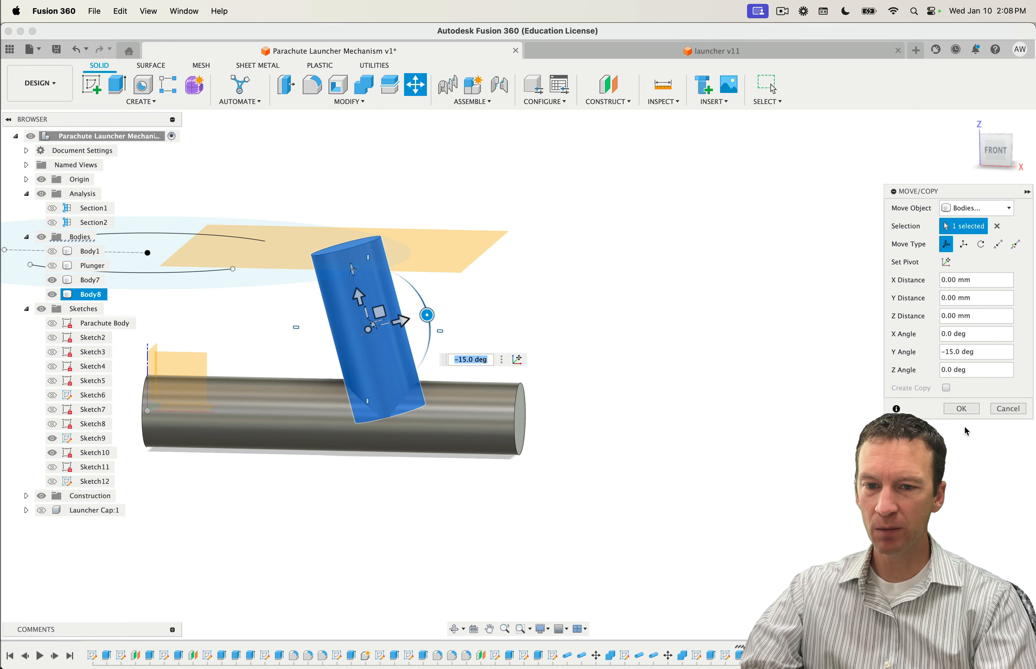
pyautogui.click(962, 409)
# Step: Combine the tilted cylinder and the horizontal cylinder into one body with the Join operation
pyautogui.keyDown('shift'); pyautogui.moveTo(631, 571); pyautogui.dragTo(569, 533, button='middle'); pyautogui.keyUp('shift')
pyautogui.click(446, 341)
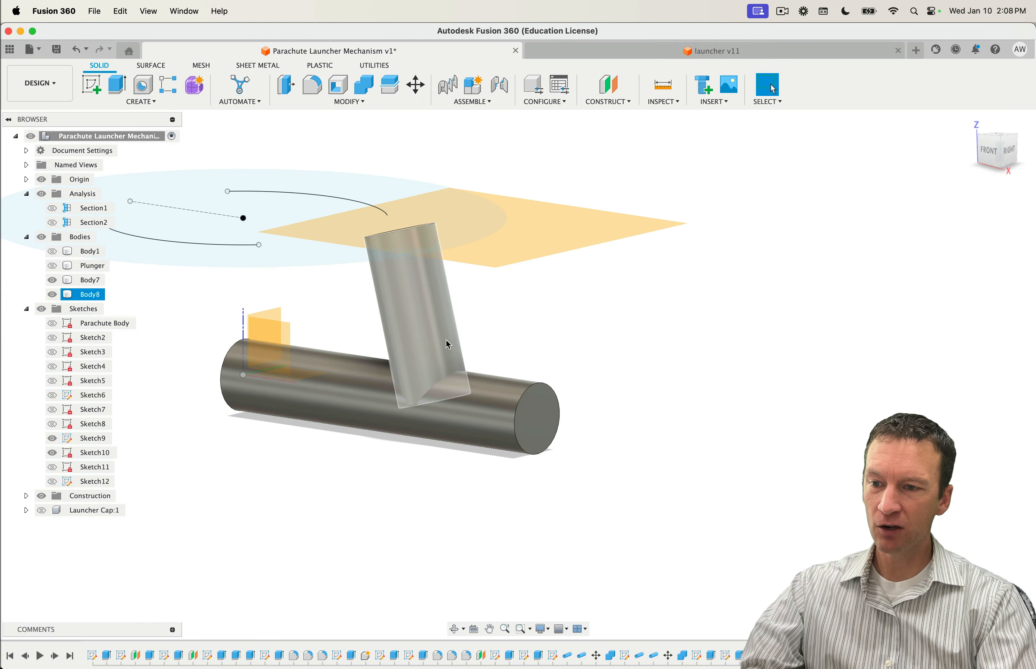
pyautogui.click(397, 315)
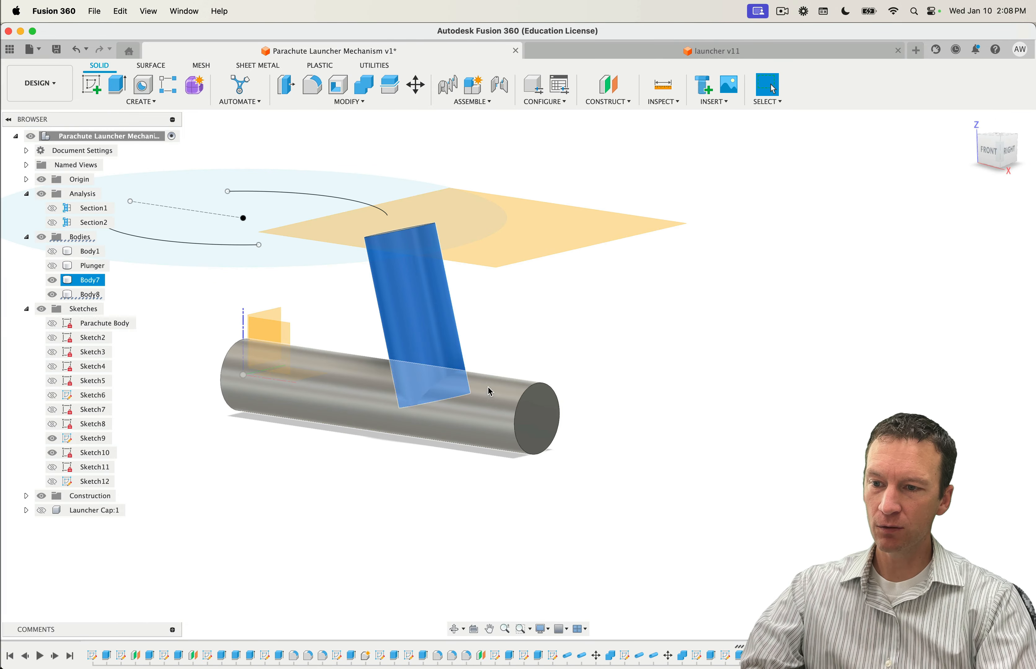
pyautogui.keyDown('shift'); pyautogui.click(499, 412); pyautogui.keyUp('shift')
pyautogui.click(363, 84)
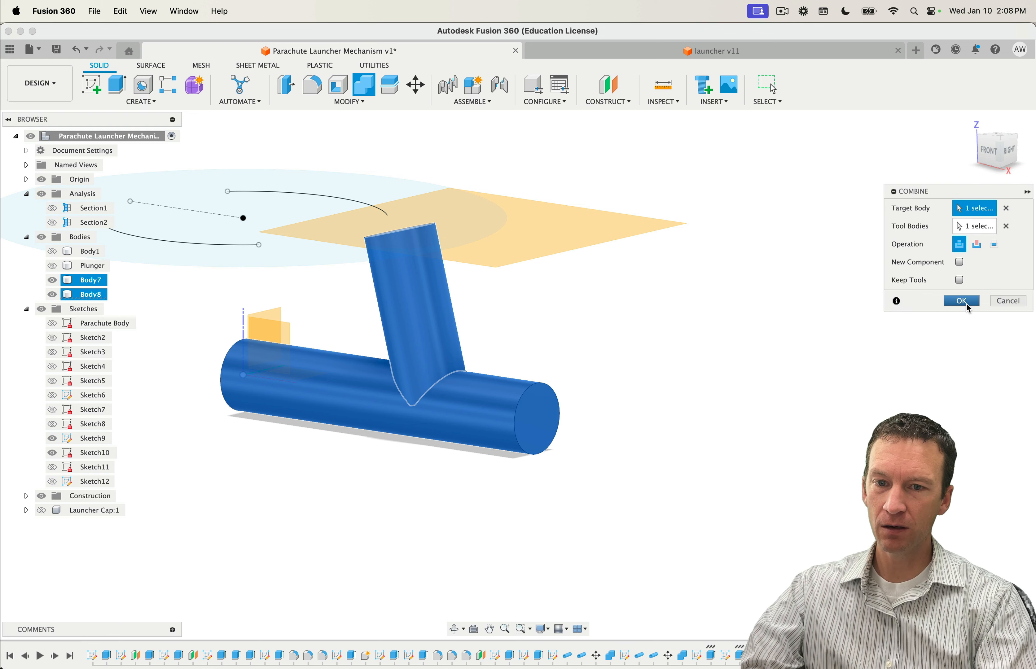
pyautogui.click(962, 304)
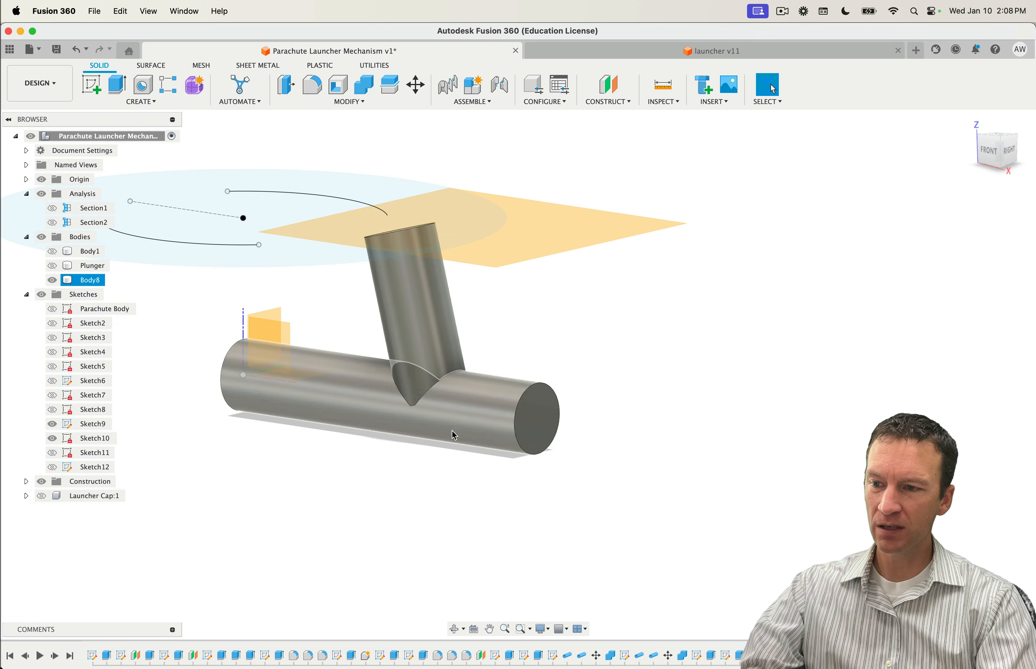
# Step: Hide Sketch12 and show Sketch11 with the concentric 5 mm and 1.75 mm circles
pyautogui.keyDown('shift'); pyautogui.moveTo(453, 430); pyautogui.dragTo(160, 347, button='middle'); pyautogui.keyUp('shift')
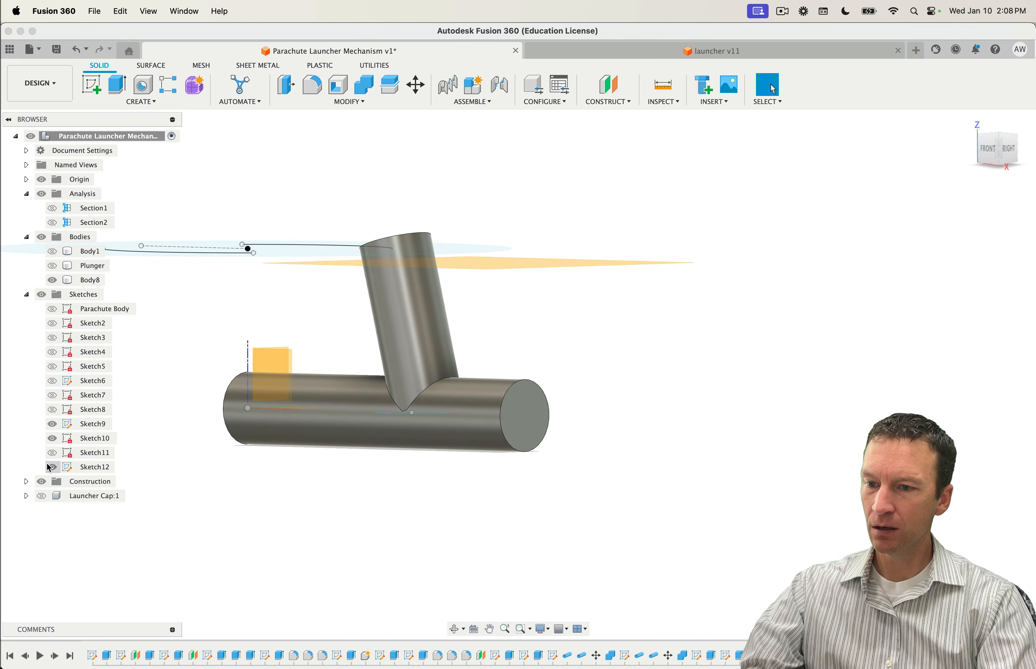
pyautogui.click(52, 467)
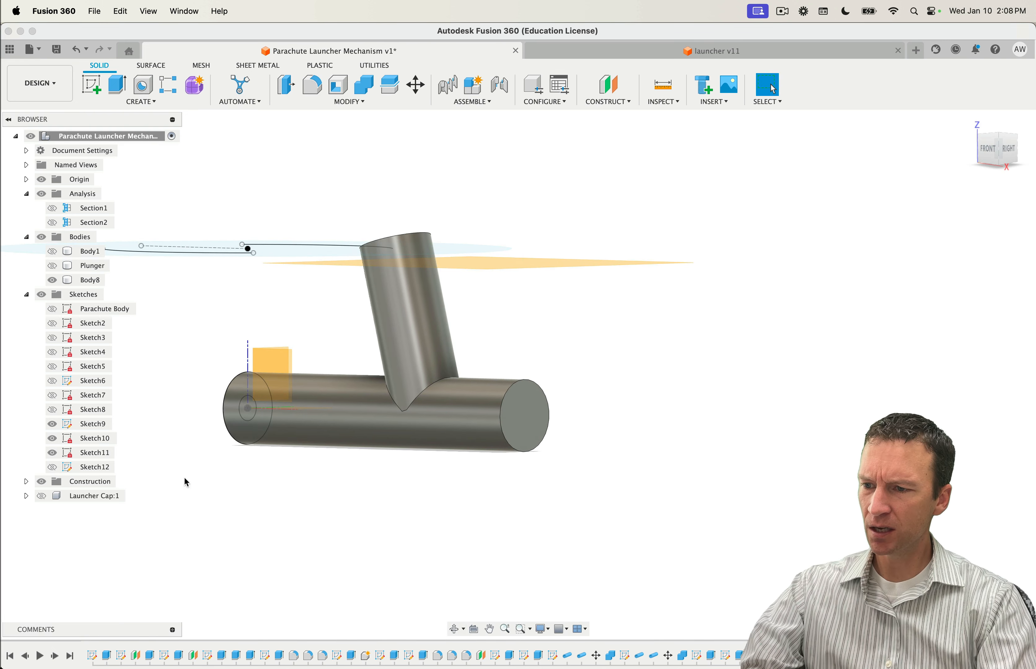
# Step: Cut the inner 1.75 mm circle 36 mm through the length of the horizontal cylinder with Extrude
pyautogui.keyDown('shift'); pyautogui.moveTo(187, 482); pyautogui.dragTo(309, 481, button='middle'); pyautogui.keyUp('shift')
pyautogui.click(197, 420)
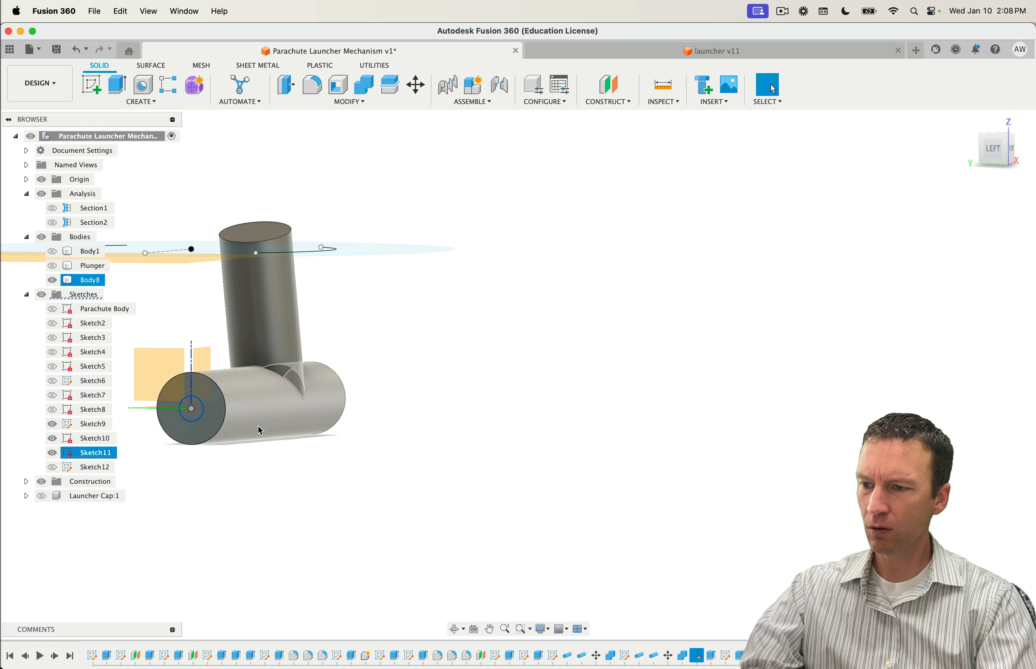
pyautogui.scroll(5, 198, 419)
pyautogui.click(393, 362)
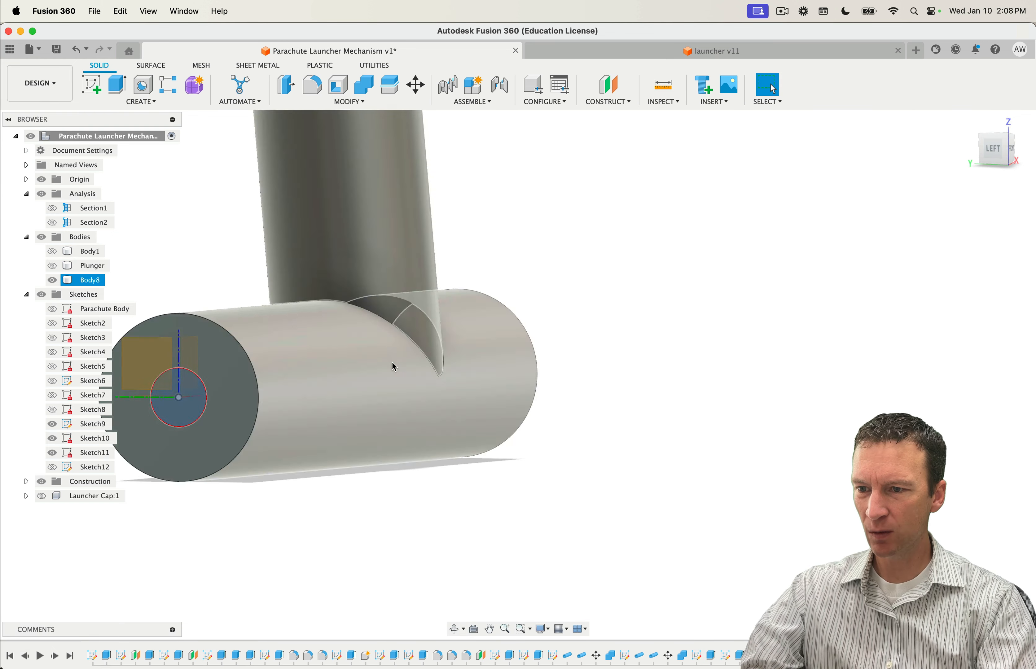
pyautogui.scroll(-6, 517, 493)
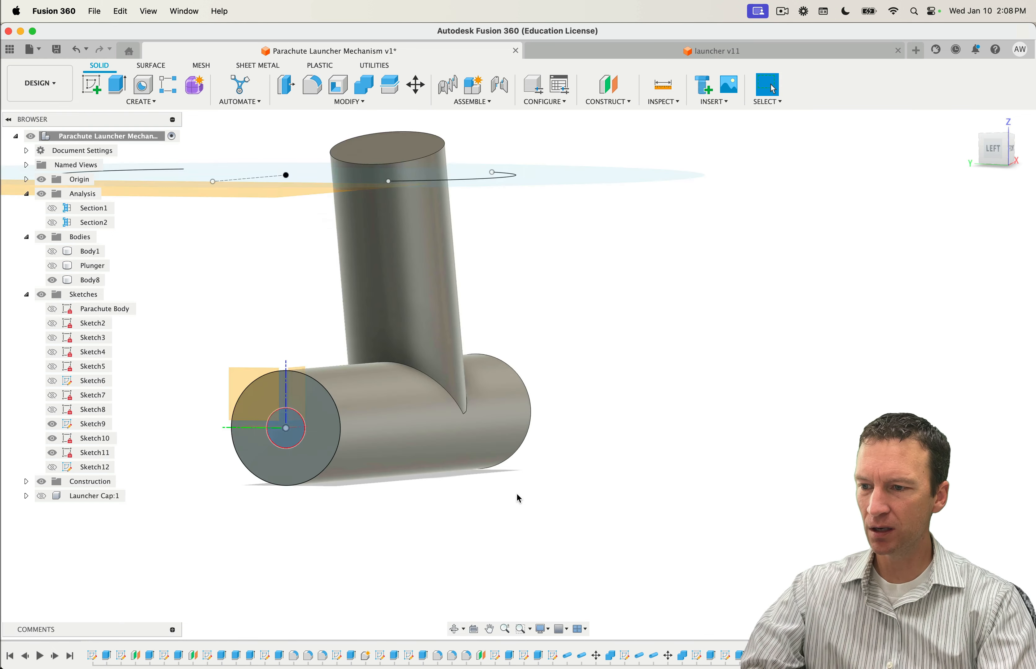
pyautogui.keyDown('shift'); pyautogui.moveTo(606, 530); pyautogui.dragTo(576, 527, button='middle'); pyautogui.keyUp('shift')
pyautogui.press('e')
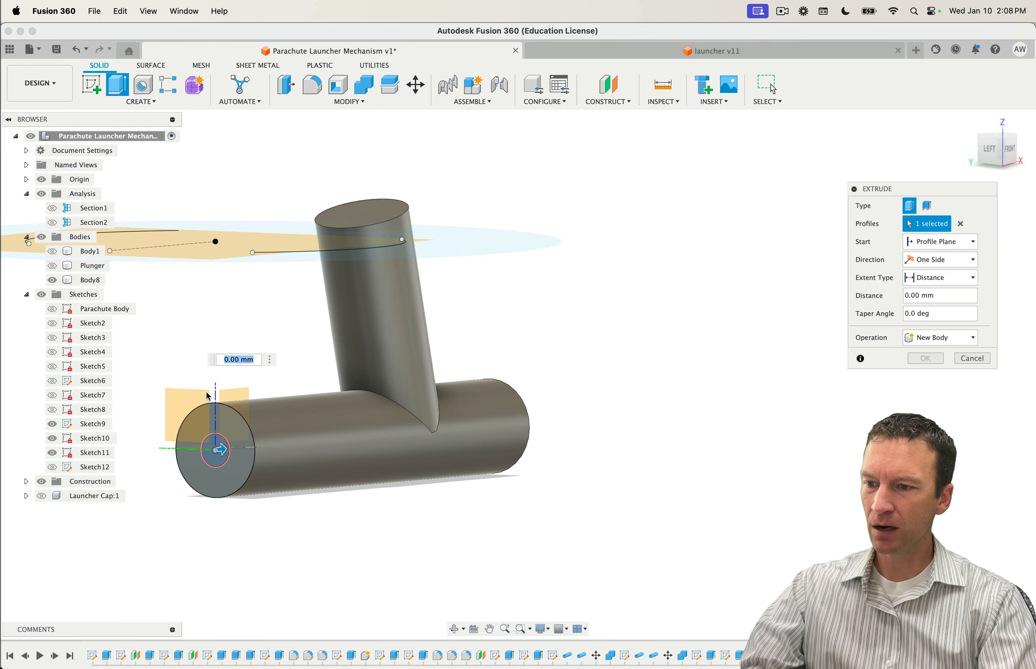
pyautogui.click(216, 450)
pyautogui.moveTo(442, 446); pyautogui.dragTo(627, 461)
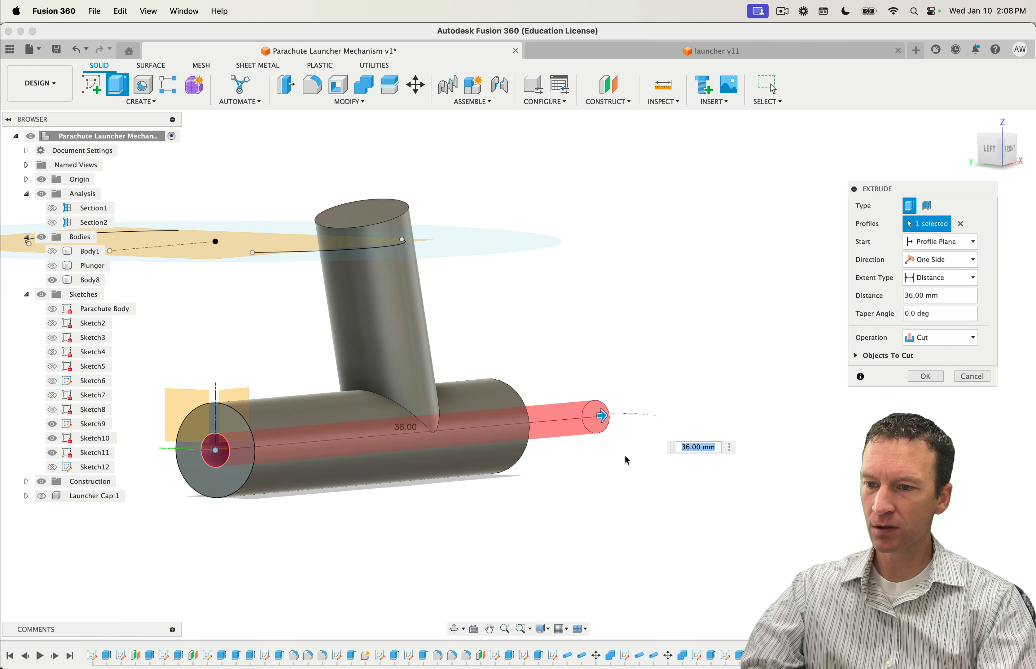
pyautogui.click(924, 376)
pyautogui.keyDown('shift'); pyautogui.moveTo(809, 463); pyautogui.dragTo(759, 500, button='middle'); pyautogui.keyUp('shift')
pyautogui.click(743, 464)
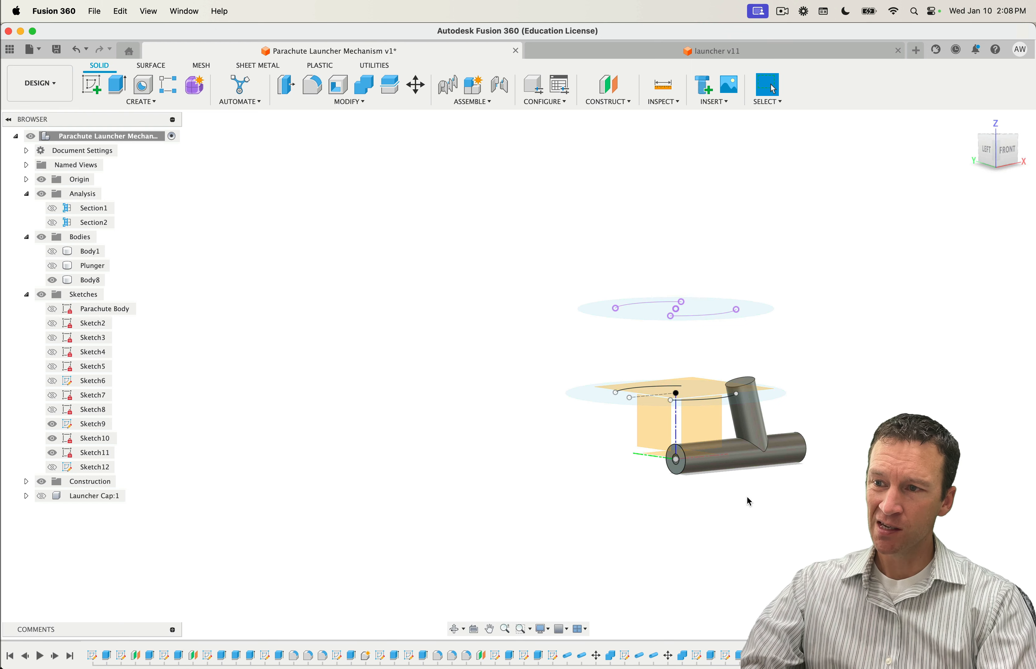
# Step: Show the Plunger and Body1 bodies together with the T-shaped body
pyautogui.click(26, 295)
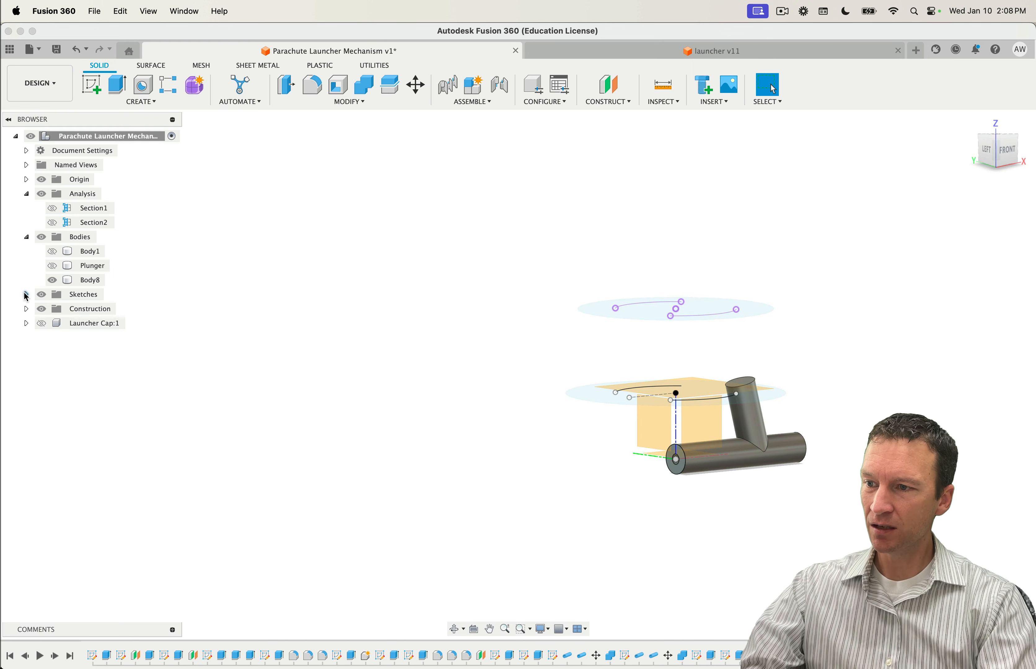
pyautogui.click(26, 295)
pyautogui.click(52, 266)
pyautogui.click(52, 251)
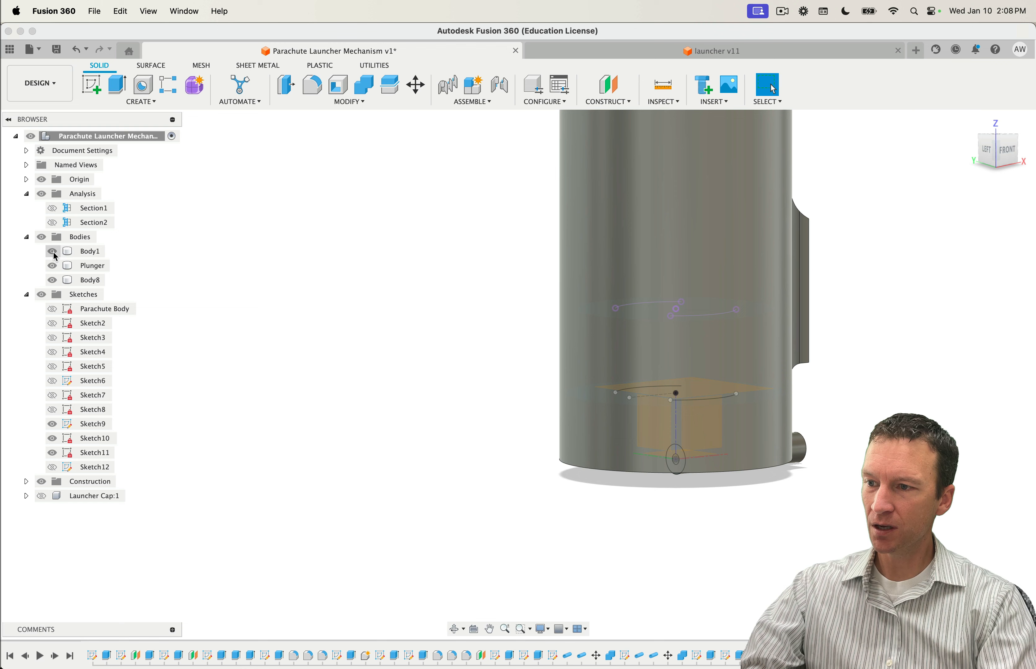
# Step: Rename the tube body Body1 as Body and the T-shaped body Body8 as Winder
pyautogui.doubleClick(87, 252)
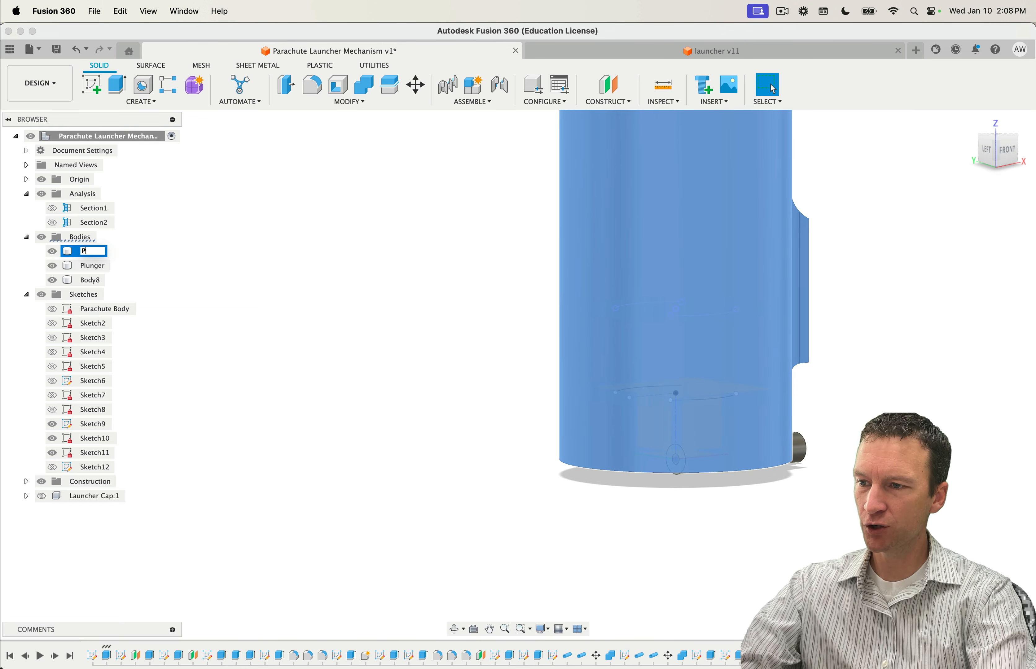
pyautogui.write('Parachutre')
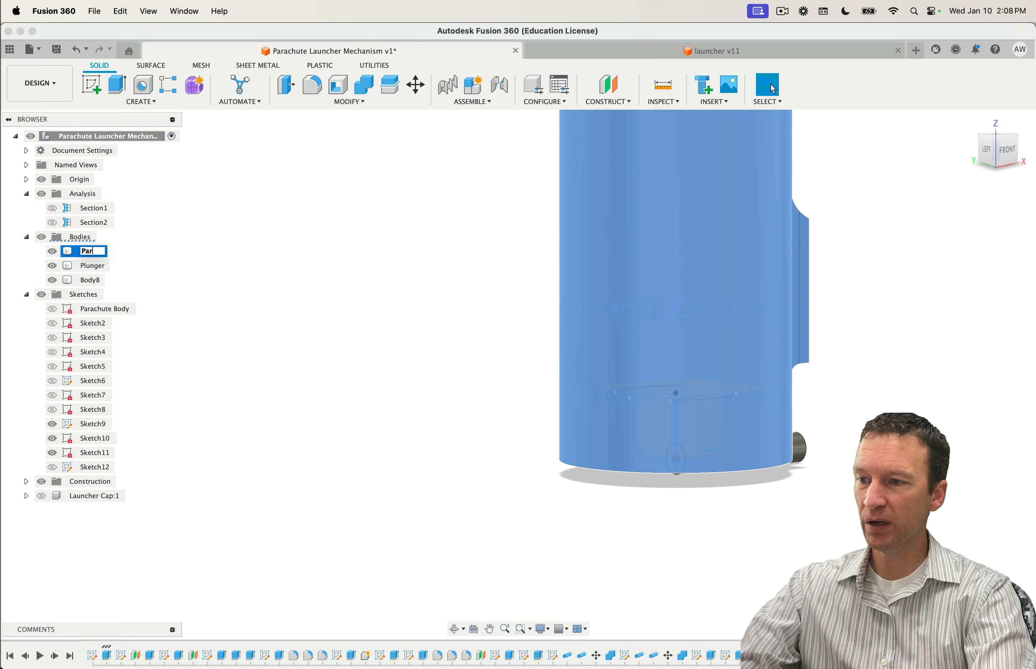
pyautogui.press('Return')
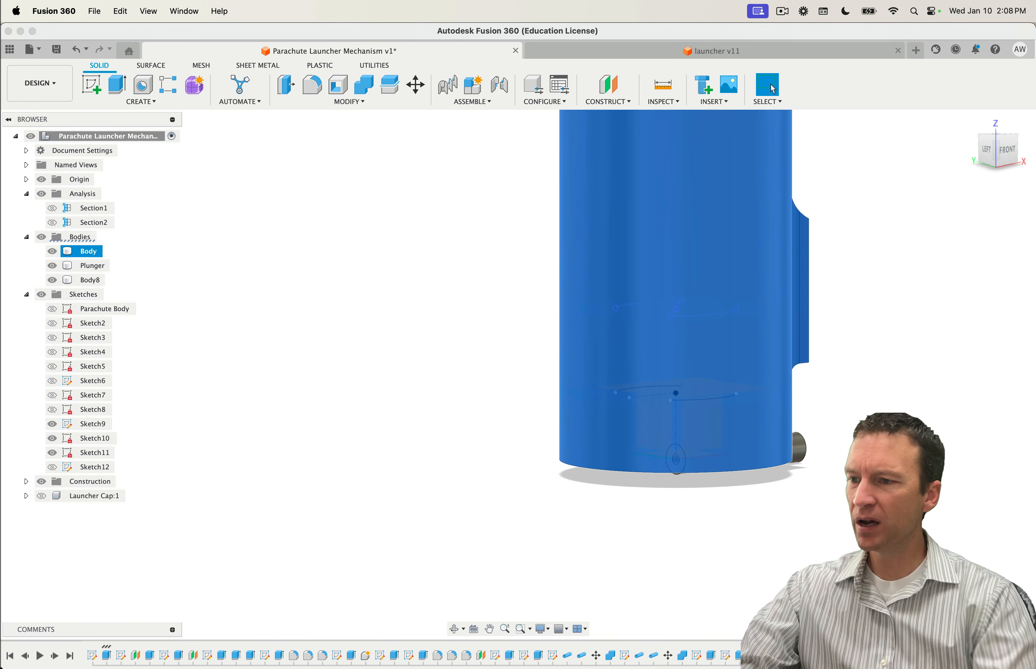
pyautogui.click(86, 267)
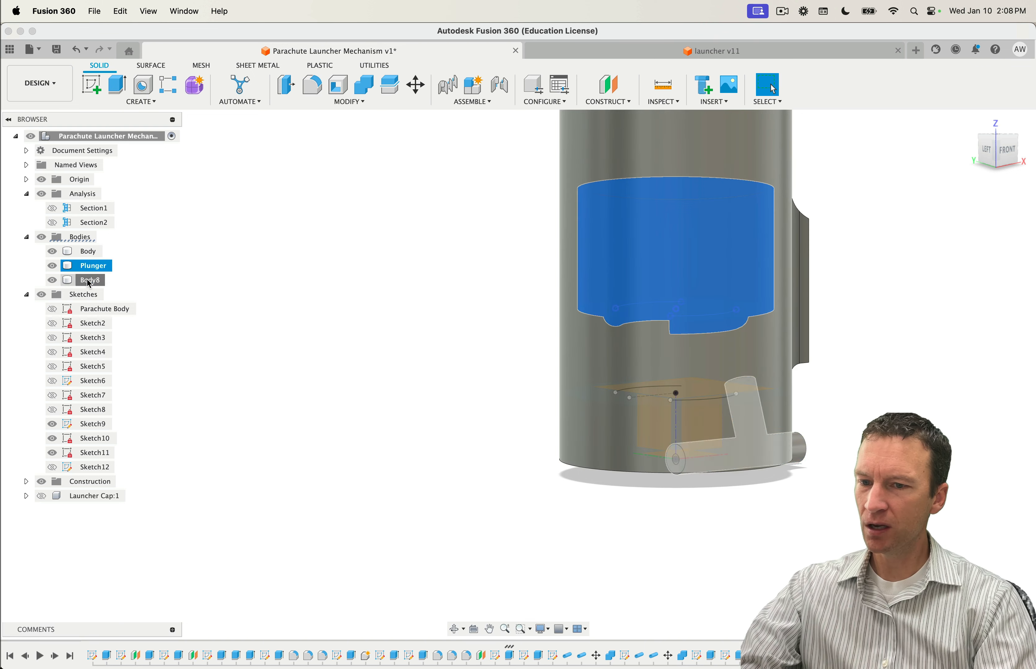
pyautogui.click(89, 281)
pyautogui.doubleClick(92, 281)
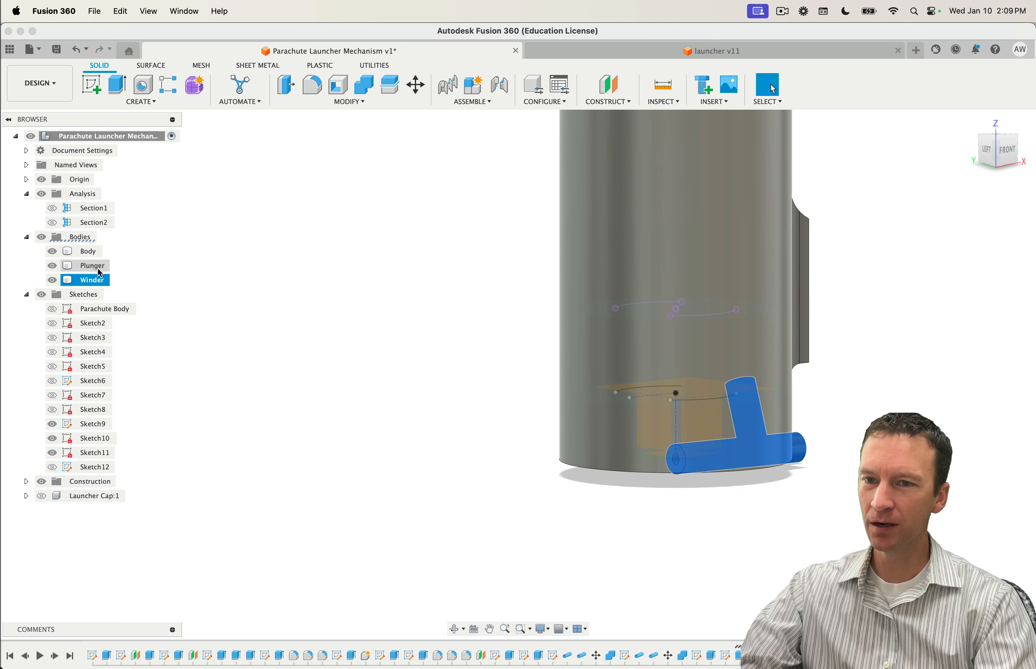
# Step: Show the Launcher Cap component on top of the tube
pyautogui.scroll(-5, 214, 330)
pyautogui.keyDown('shift'); pyautogui.moveTo(241, 330); pyautogui.dragTo(266, 309, button='middle'); pyautogui.keyUp('shift')
pyautogui.moveTo(267, 309); pyautogui.dragTo(261, 376, button='middle')
pyautogui.click(61, 498)
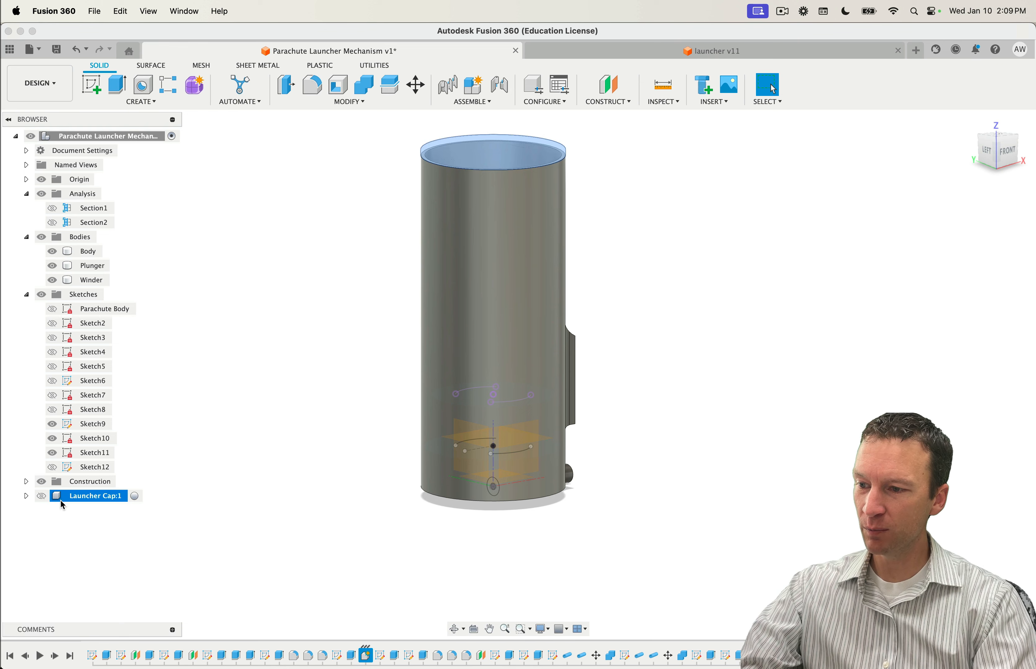
pyautogui.click(308, 455)
pyautogui.keyDown('shift'); pyautogui.moveTo(308, 455); pyautogui.dragTo(284, 449, button='middle'); pyautogui.keyUp('shift')
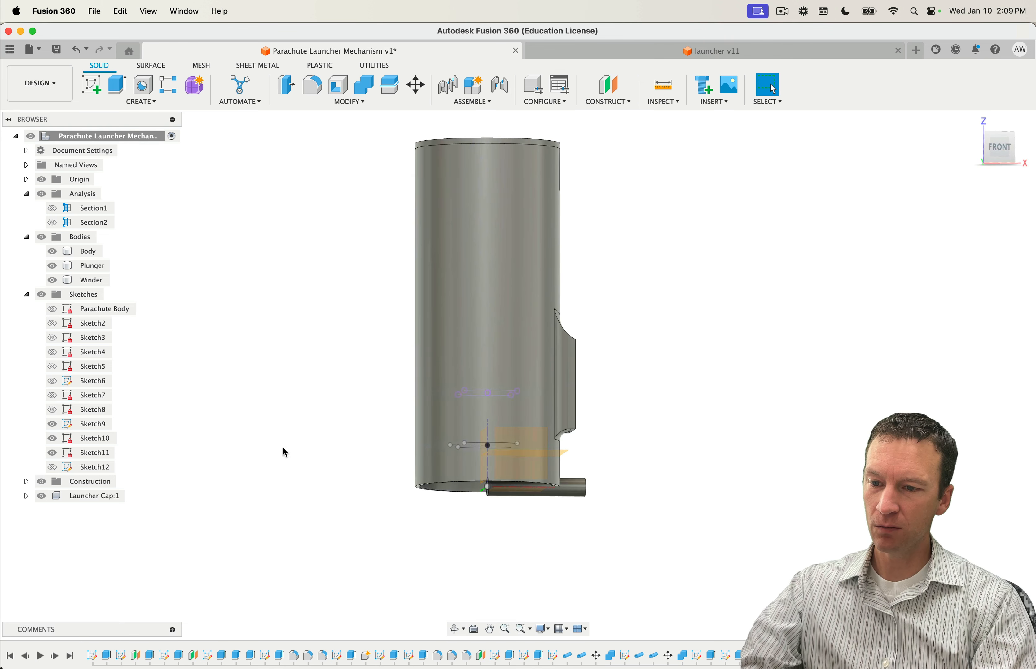
# Step: Move the Winder body up and outward along X so it sits clear of the tube beside its side boss
pyautogui.click(86, 280)
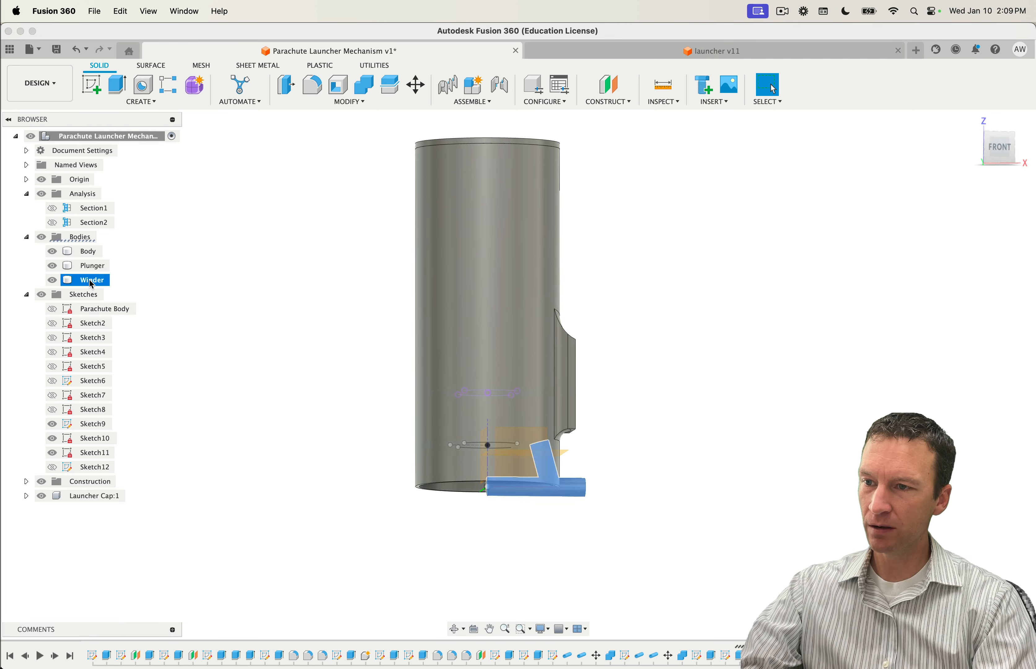
pyautogui.click(421, 83)
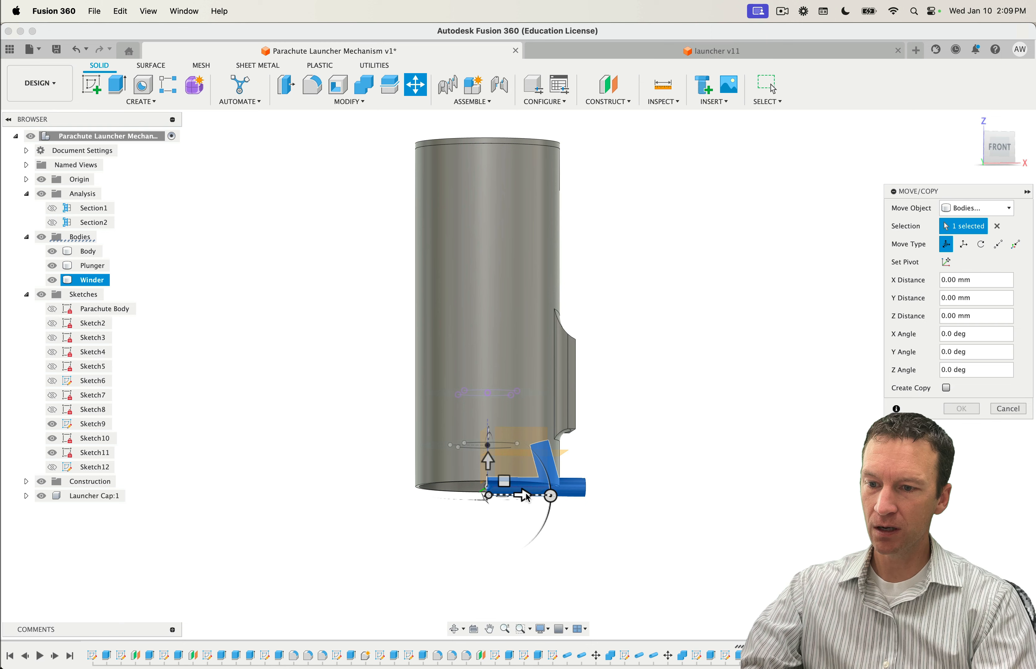
pyautogui.moveTo(504, 472); pyautogui.dragTo(610, 370)
pyautogui.click(959, 408)
pyautogui.keyDown('shift'); pyautogui.moveTo(723, 479); pyautogui.dragTo(816, 527, button='middle'); pyautogui.keyUp('shift')
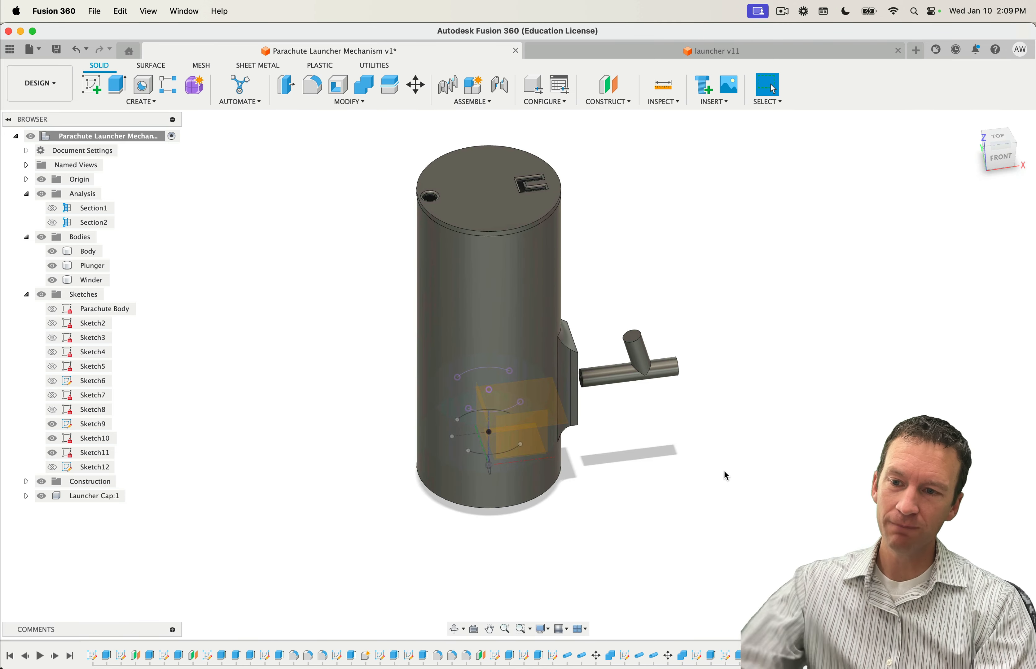
# Step: Add a simple 10 mm deep hole centred on the tube's outer wall below the cap, in the left view
pyautogui.scroll(-3, 708, 462)
pyautogui.scroll(4, 705, 450)
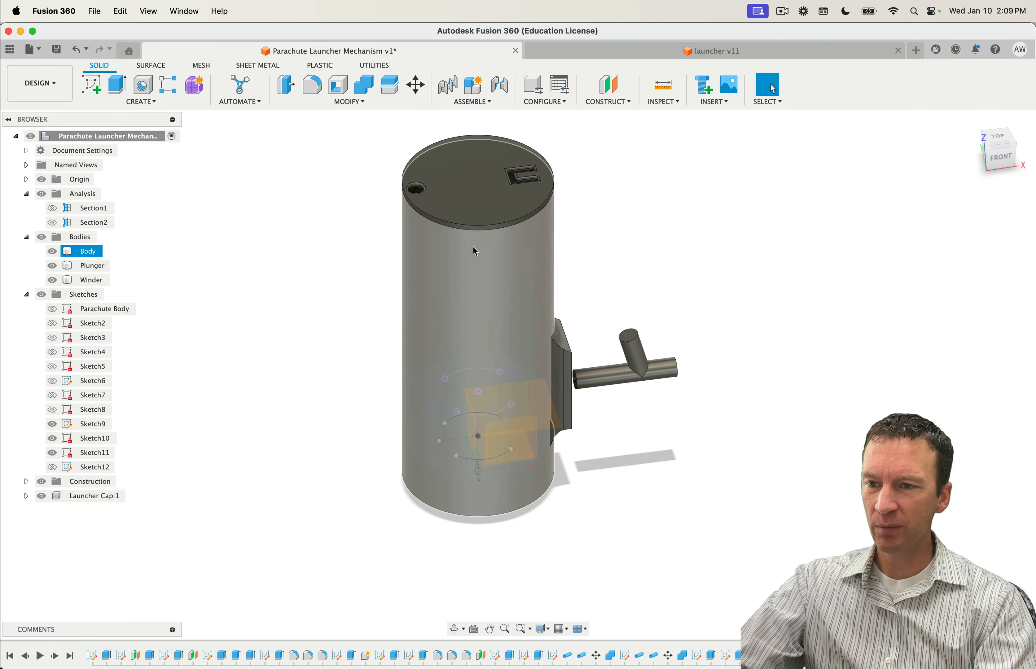
pyautogui.keyDown('shift'); pyautogui.moveTo(538, 283); pyautogui.dragTo(612, 254, button='middle'); pyautogui.keyUp('shift')
pyautogui.click(511, 184)
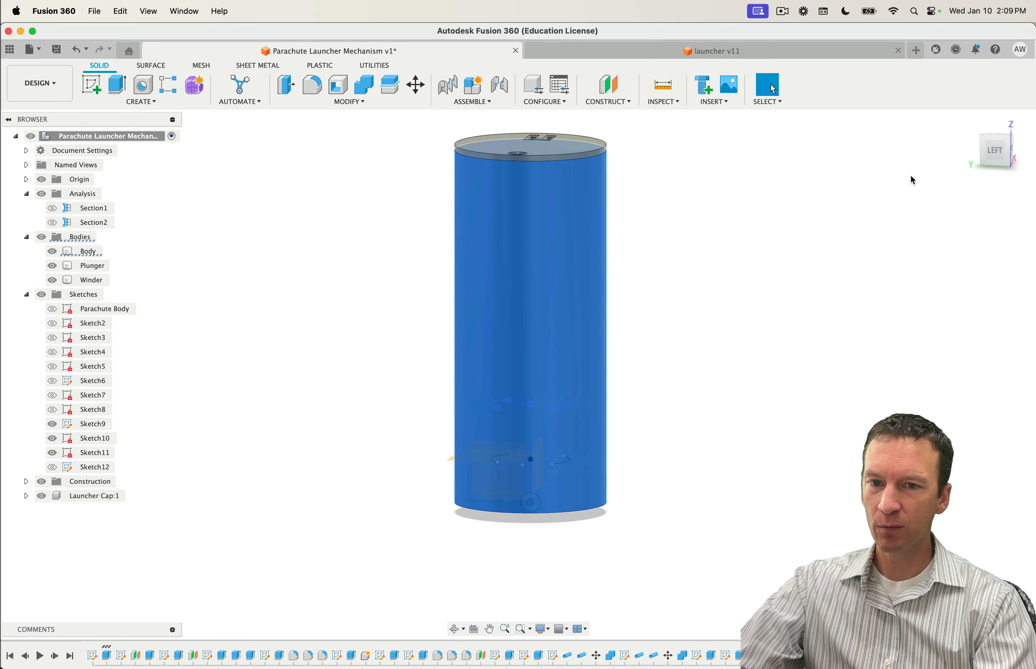
pyautogui.click(995, 156)
pyautogui.click(587, 251)
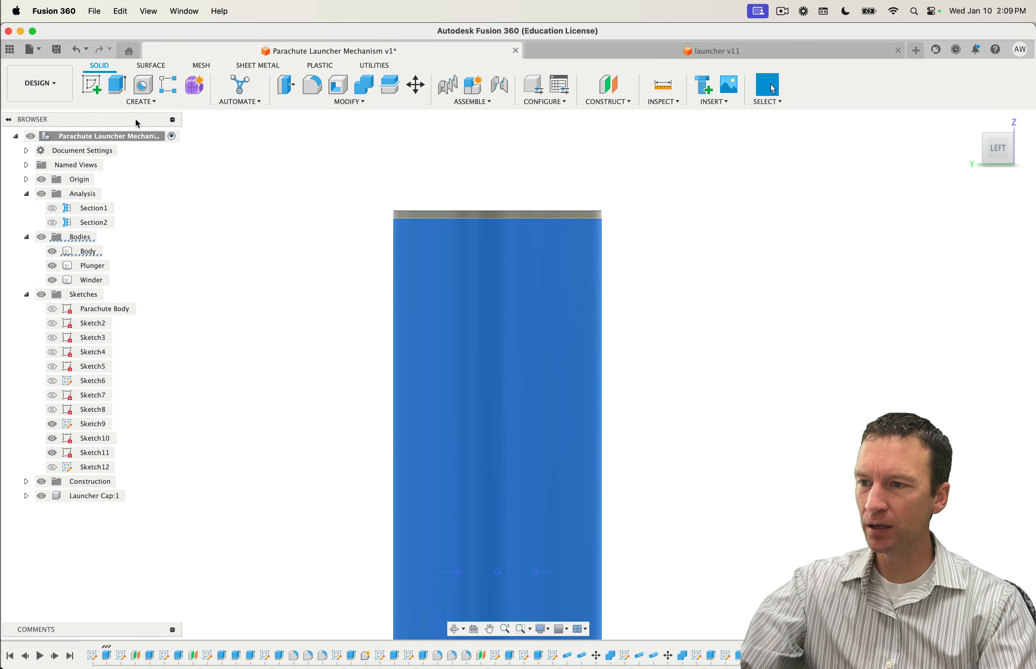
pyautogui.click(139, 91)
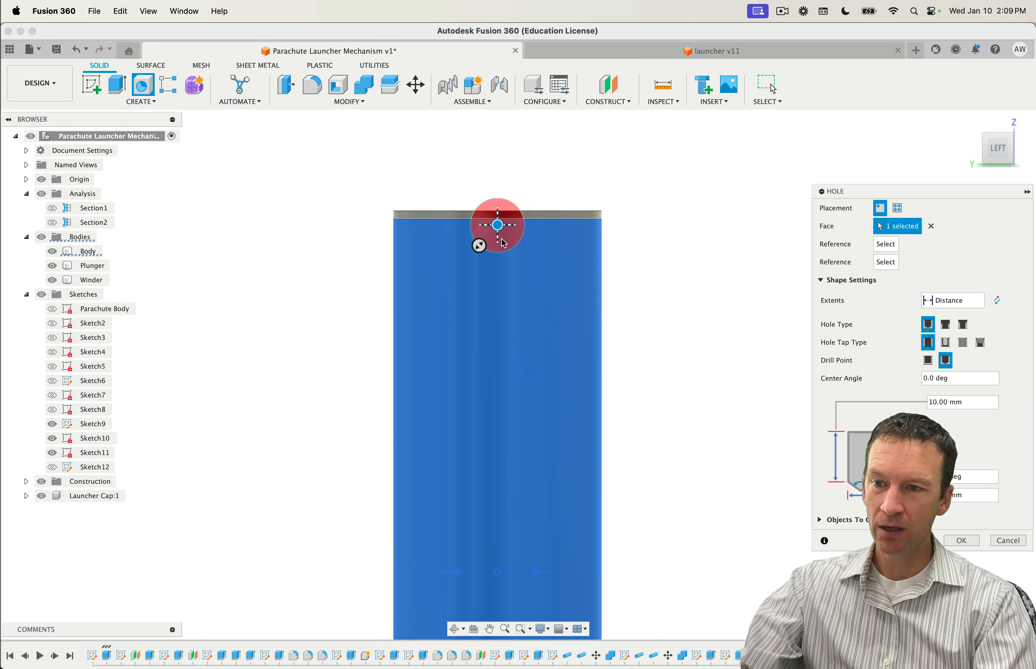
pyautogui.moveTo(498, 234); pyautogui.dragTo(500, 251)
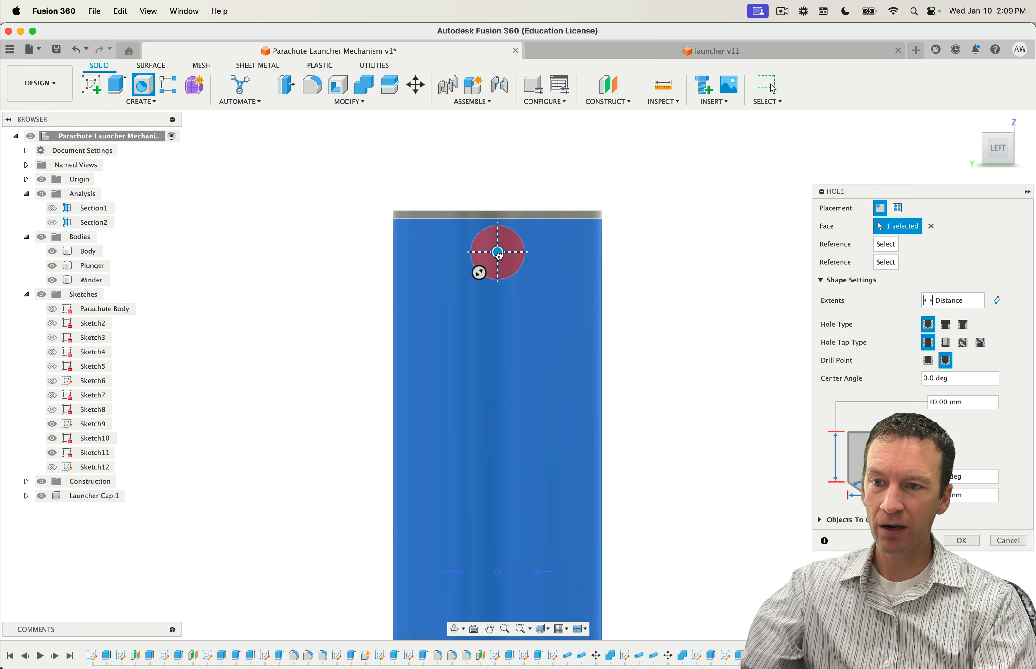
pyautogui.keyDown('shift'); pyautogui.moveTo(741, 398); pyautogui.dragTo(668, 433, button='middle'); pyautogui.keyUp('shift')
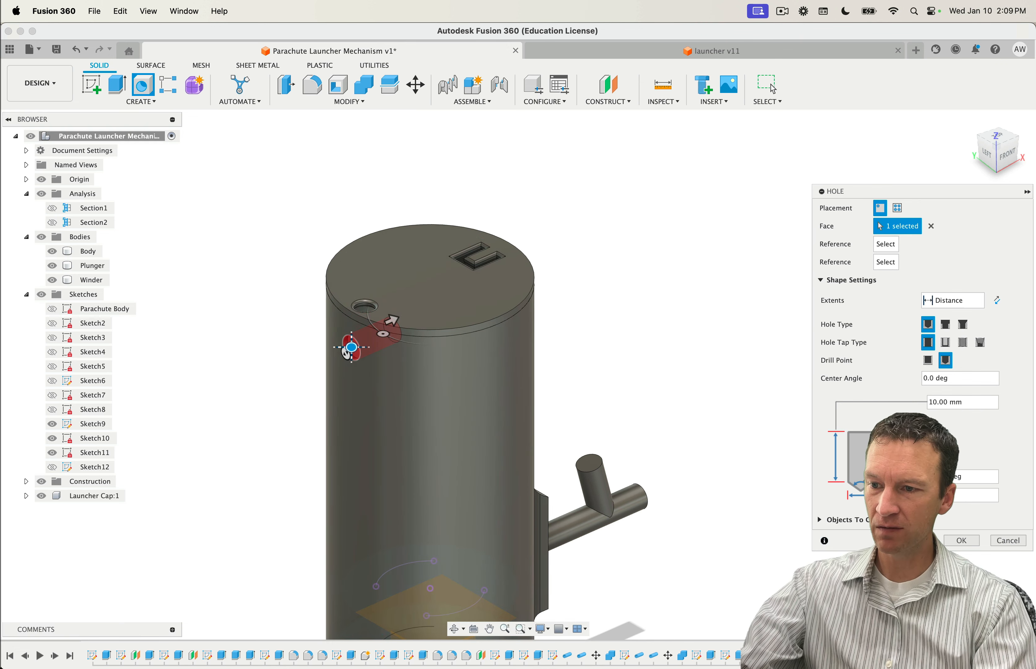
pyautogui.click(960, 540)
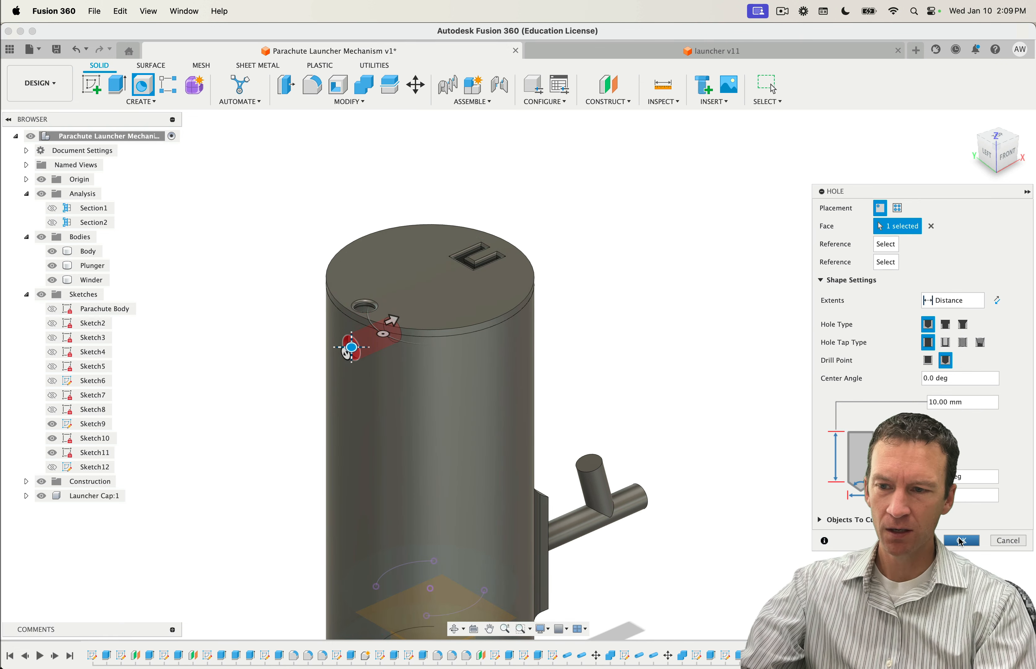
# Step: Edit the hole feature to move the hole higher on the tube wall, closer to the cap
pyautogui.keyDown('shift'); pyautogui.moveTo(701, 482); pyautogui.dragTo(805, 432, button='middle'); pyautogui.keyUp('shift')
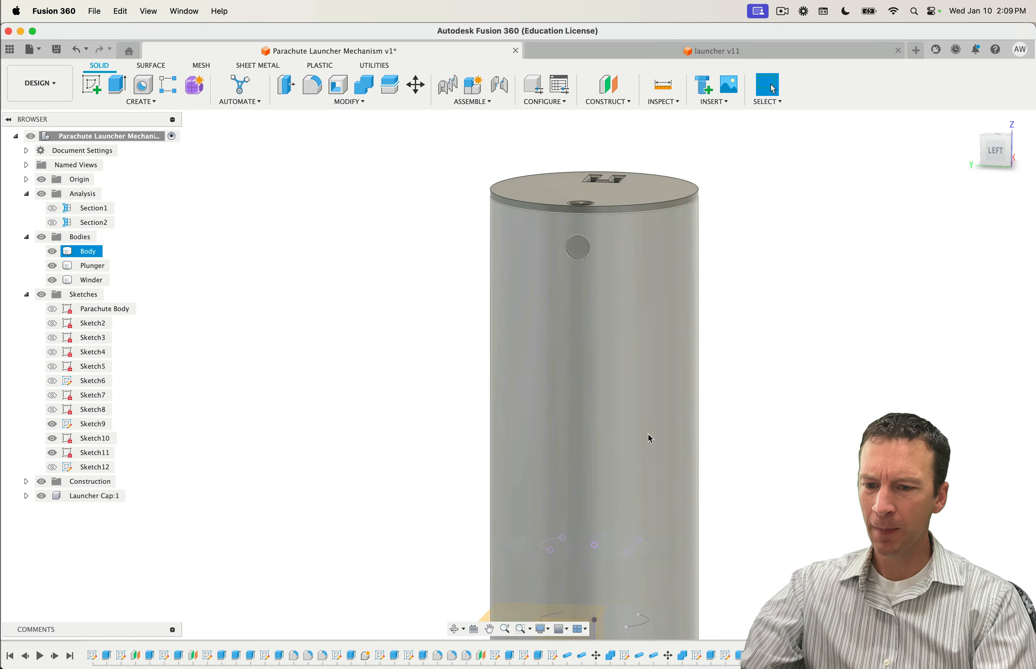
pyautogui.doubleClick(768, 655)
pyautogui.scroll(-3, 578, 259)
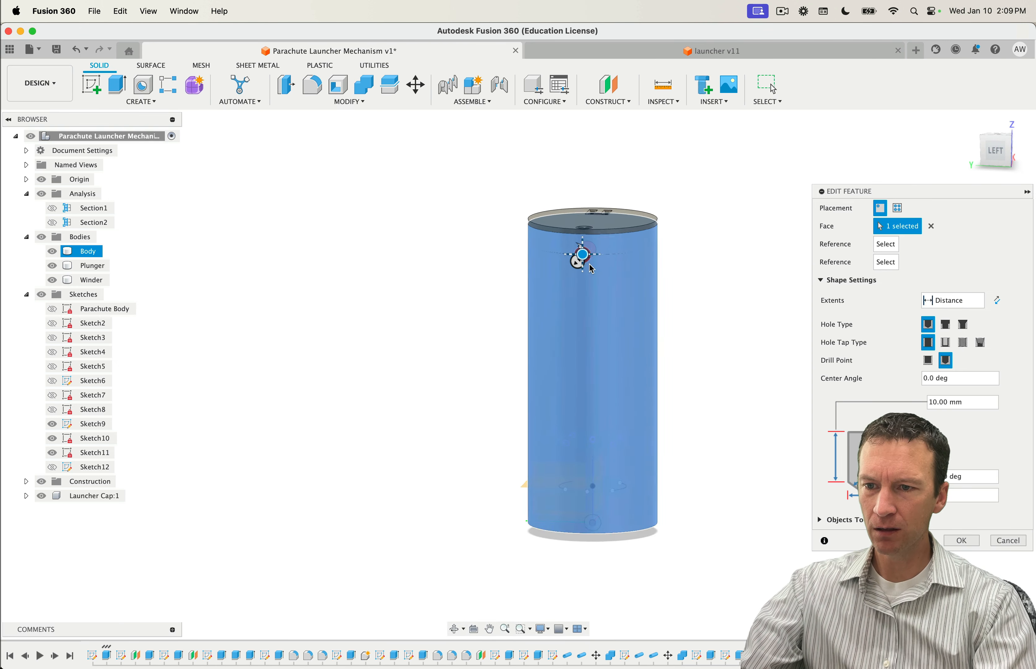
pyautogui.scroll(6, 579, 261)
pyautogui.moveTo(585, 270); pyautogui.dragTo(583, 240)
pyautogui.click(961, 540)
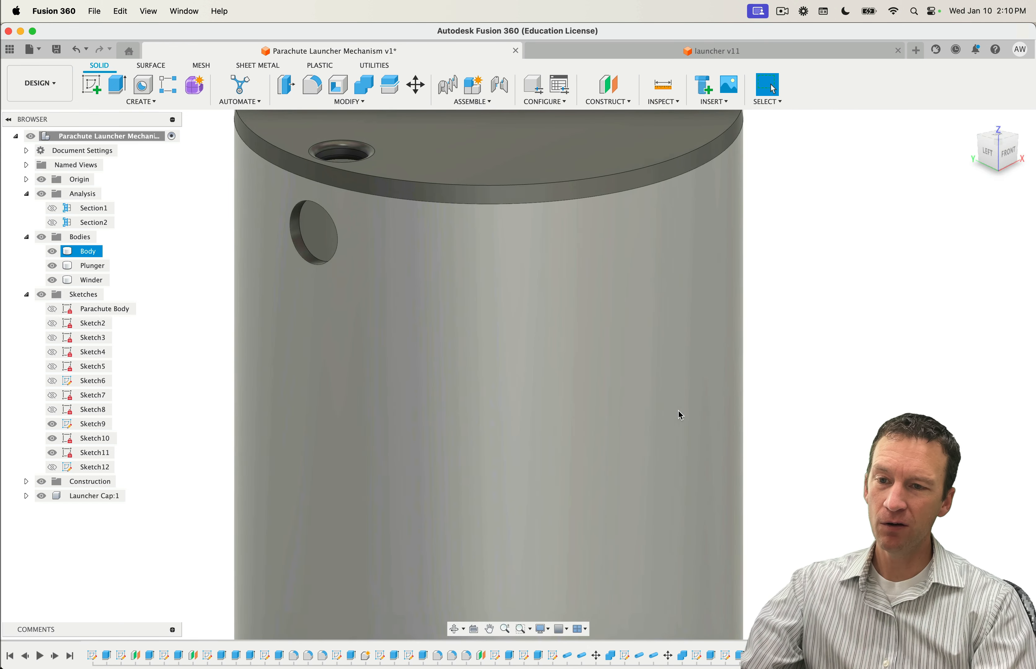
pyautogui.scroll(-3, 670, 409)
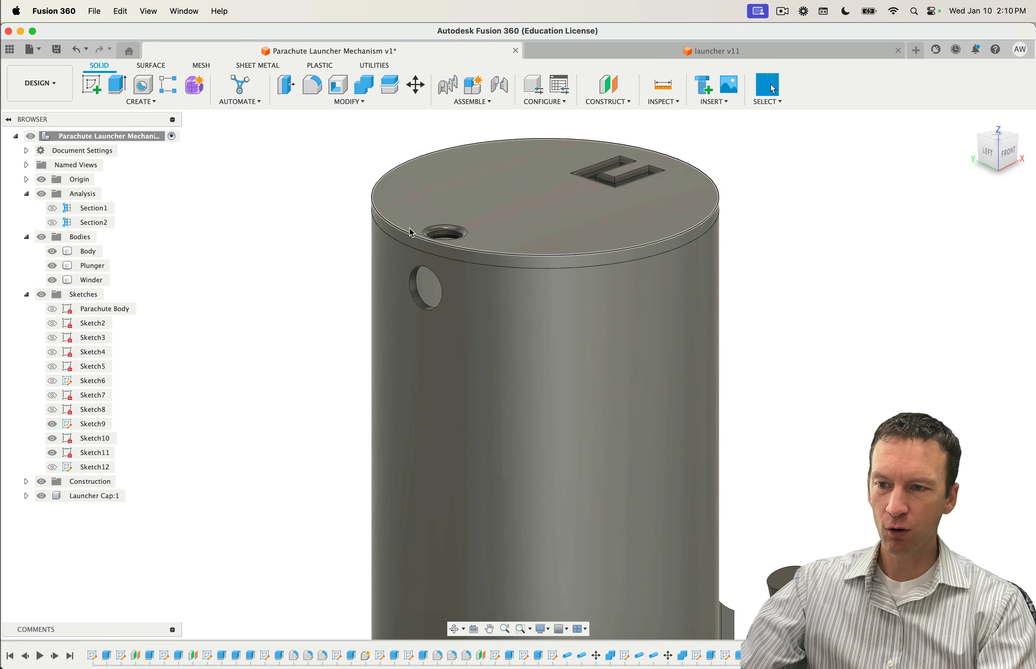
# Step: Set up a circular pattern of features with the hole in the tube wall below the cap as its object
pyautogui.keyDown('shift'); pyautogui.moveTo(705, 356); pyautogui.dragTo(650, 259, button='middle'); pyautogui.keyUp('shift')
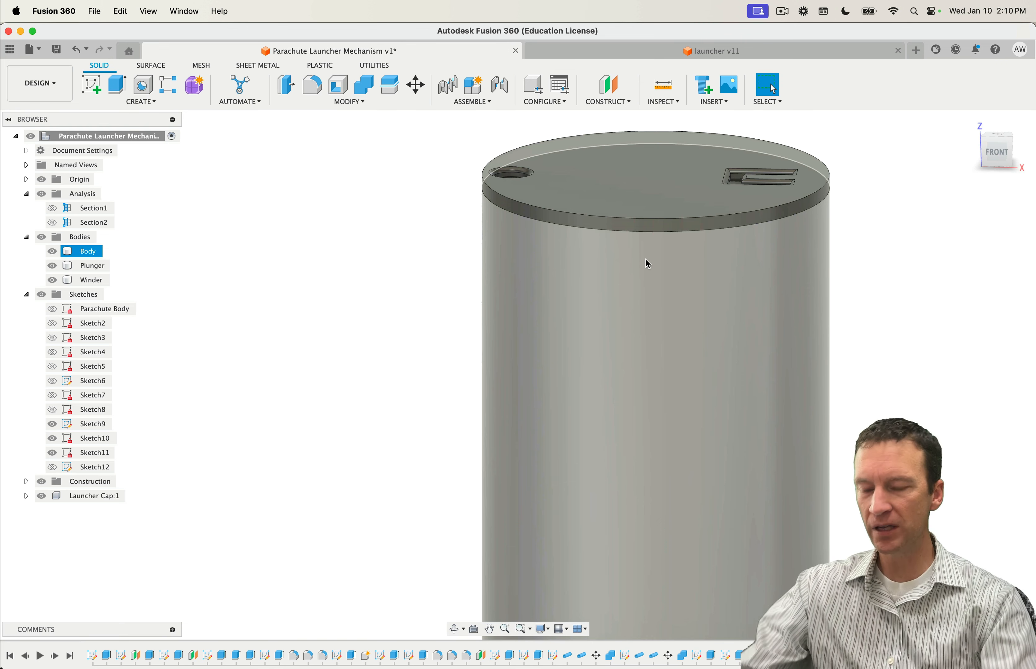
pyautogui.keyDown('shift'); pyautogui.moveTo(647, 316); pyautogui.dragTo(686, 306, button='middle'); pyautogui.keyUp('shift')
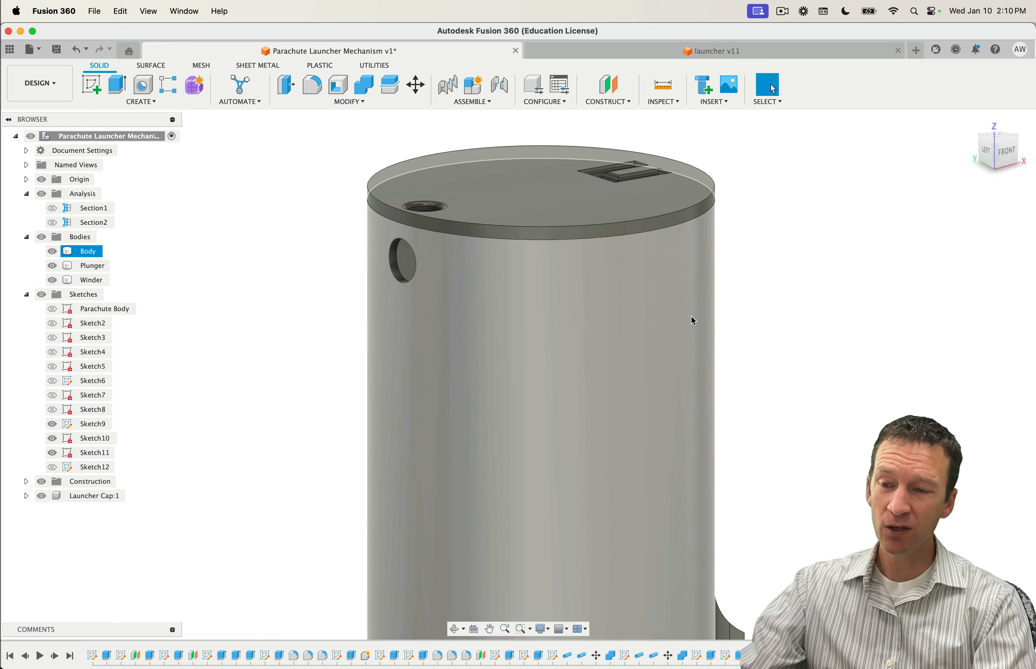
pyautogui.click(347, 218)
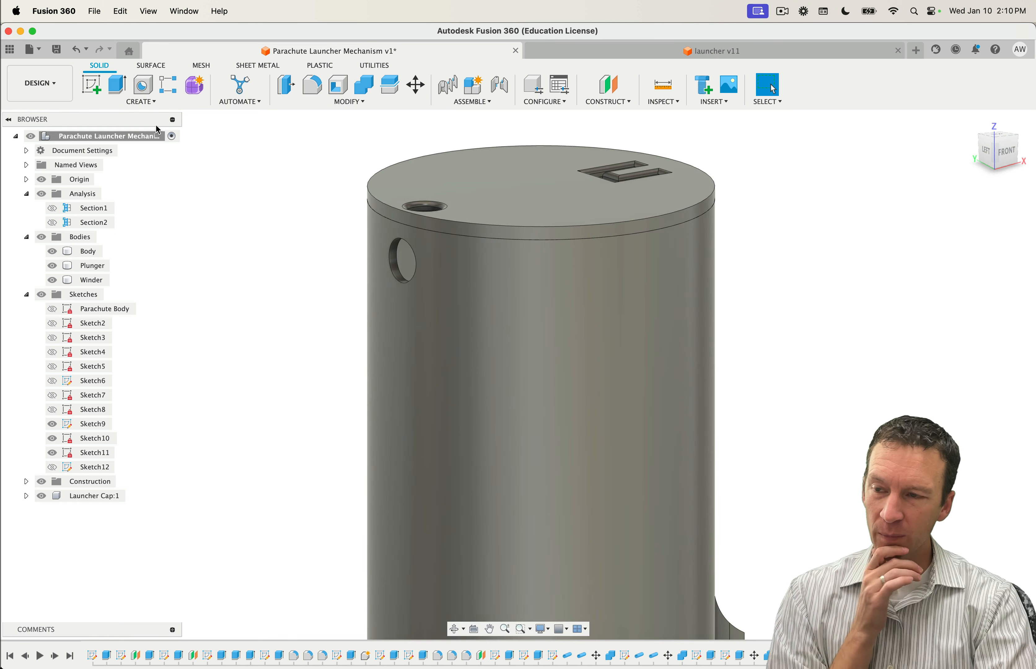
pyautogui.click(150, 102)
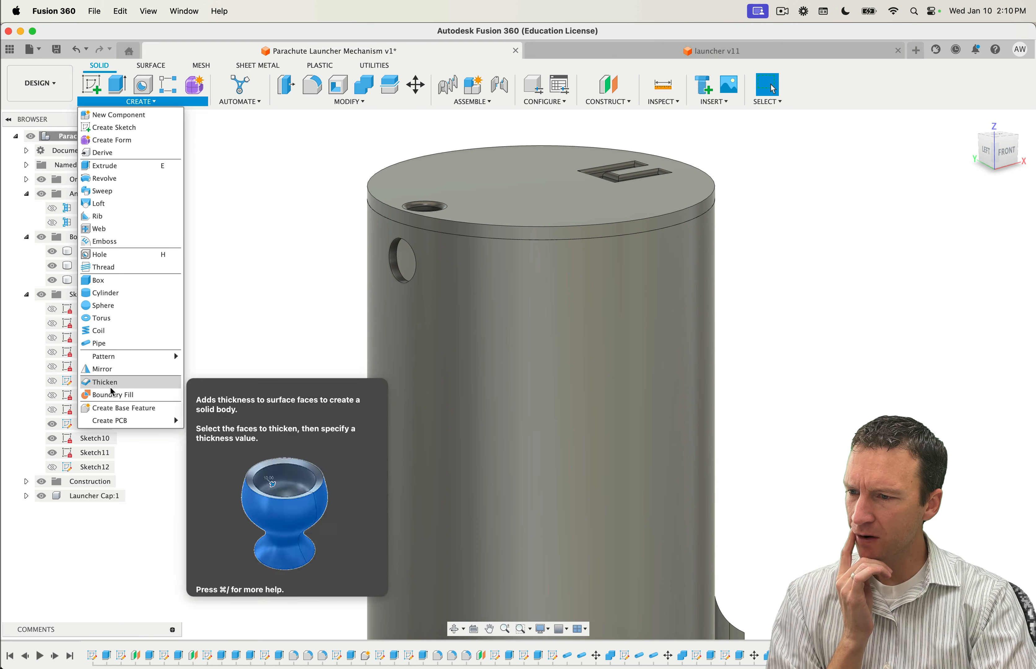
pyautogui.moveTo(114, 359)
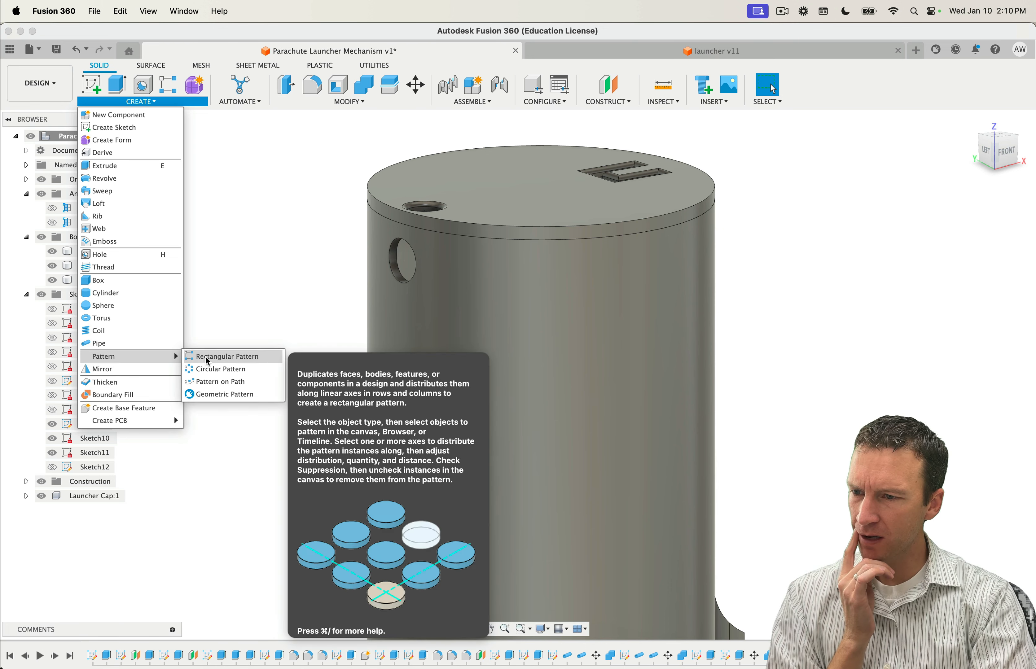
pyautogui.click(208, 369)
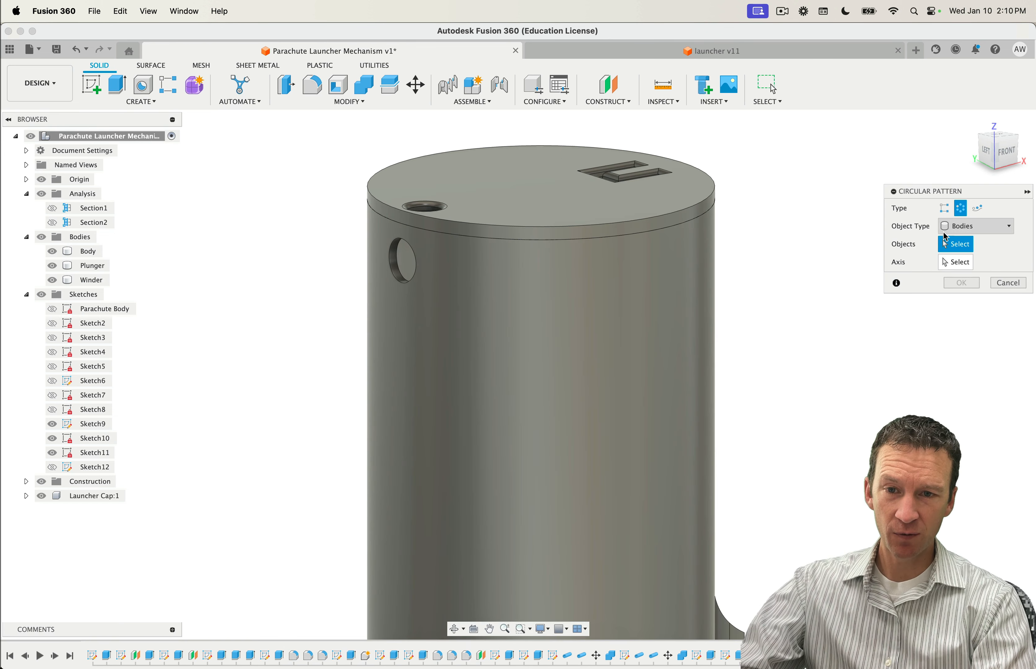
pyautogui.click(961, 229)
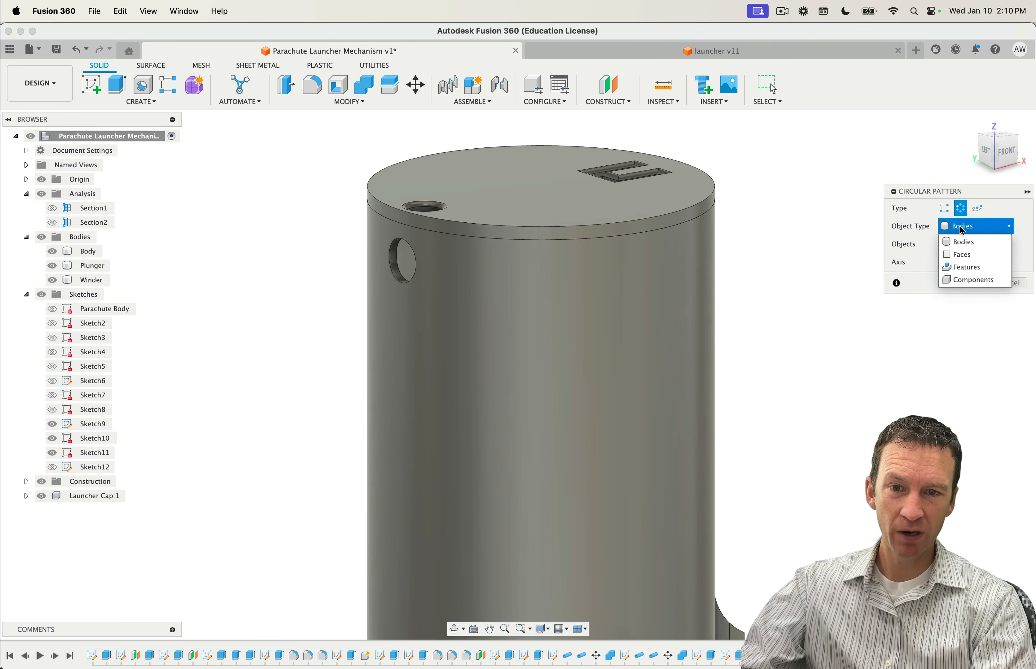
pyautogui.click(966, 268)
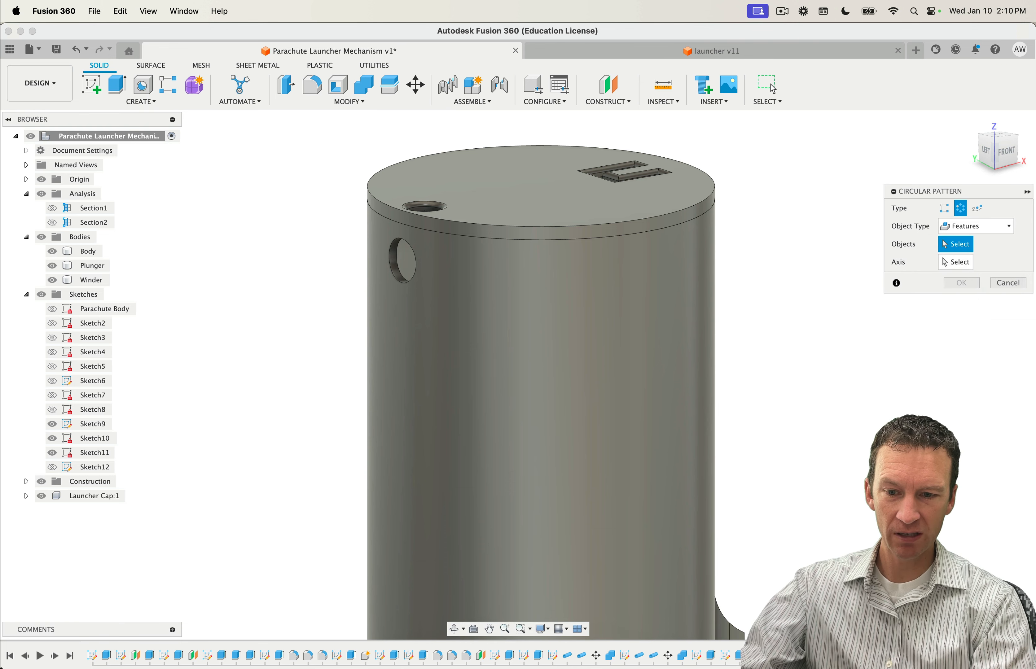
pyautogui.click(754, 655)
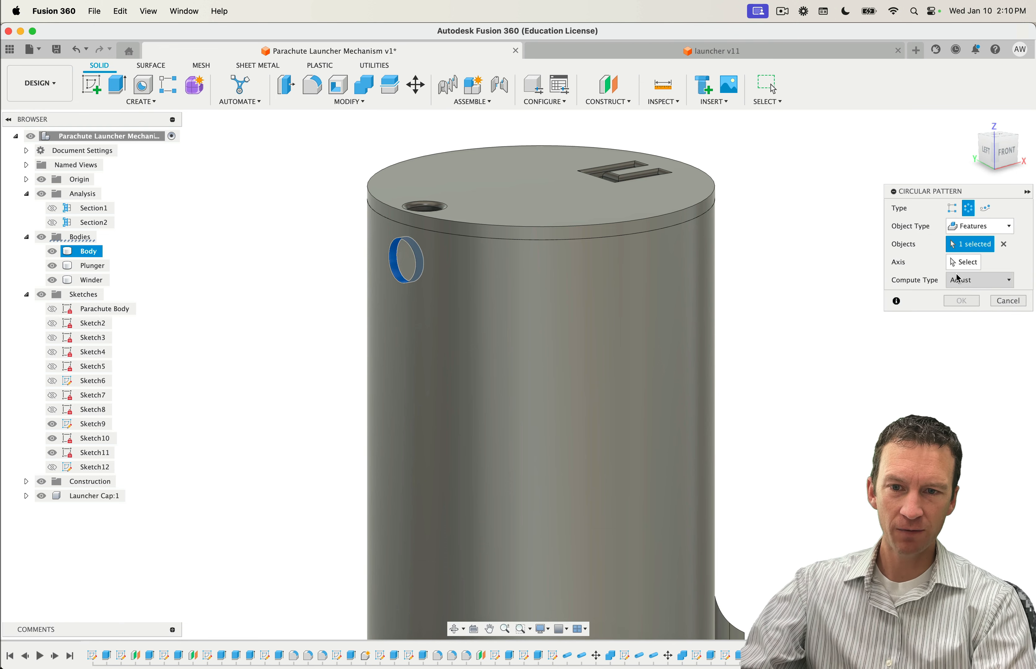
# Step: Use the sketched circle around the lower part of the tube as the circular pattern's axis
pyautogui.click(963, 264)
pyautogui.moveTo(800, 491); pyautogui.dragTo(784, 248, button='middle')
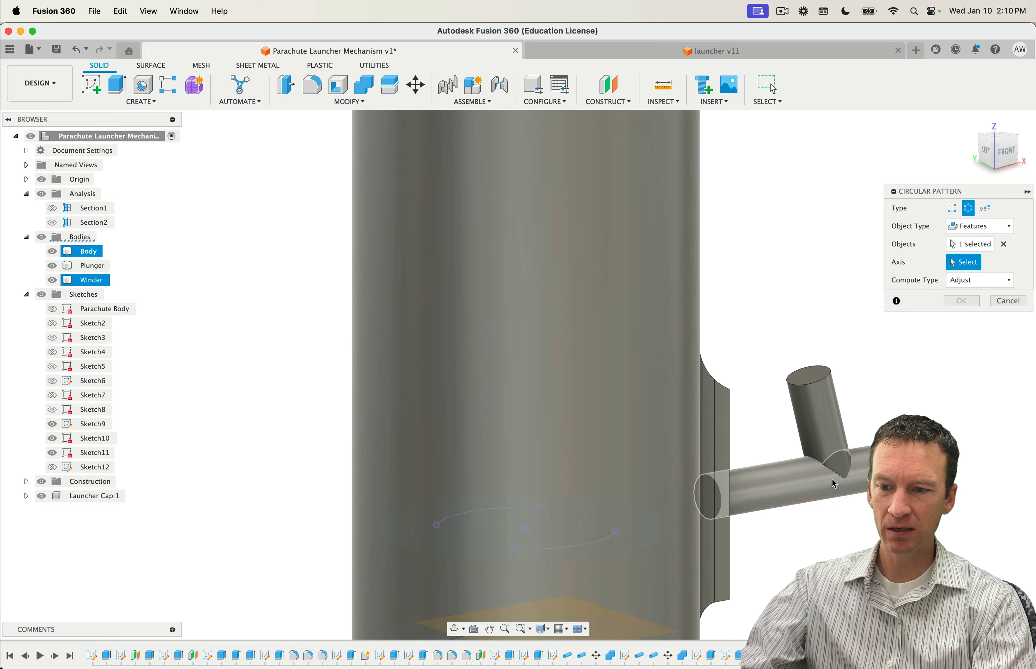
pyautogui.moveTo(832, 484); pyautogui.dragTo(782, 291, button='middle')
pyautogui.keyDown('shift'); pyautogui.moveTo(838, 429); pyautogui.dragTo(779, 372, button='middle'); pyautogui.keyUp('shift')
pyautogui.keyDown('shift'); pyautogui.moveTo(546, 581); pyautogui.dragTo(480, 531, button='middle'); pyautogui.keyUp('shift')
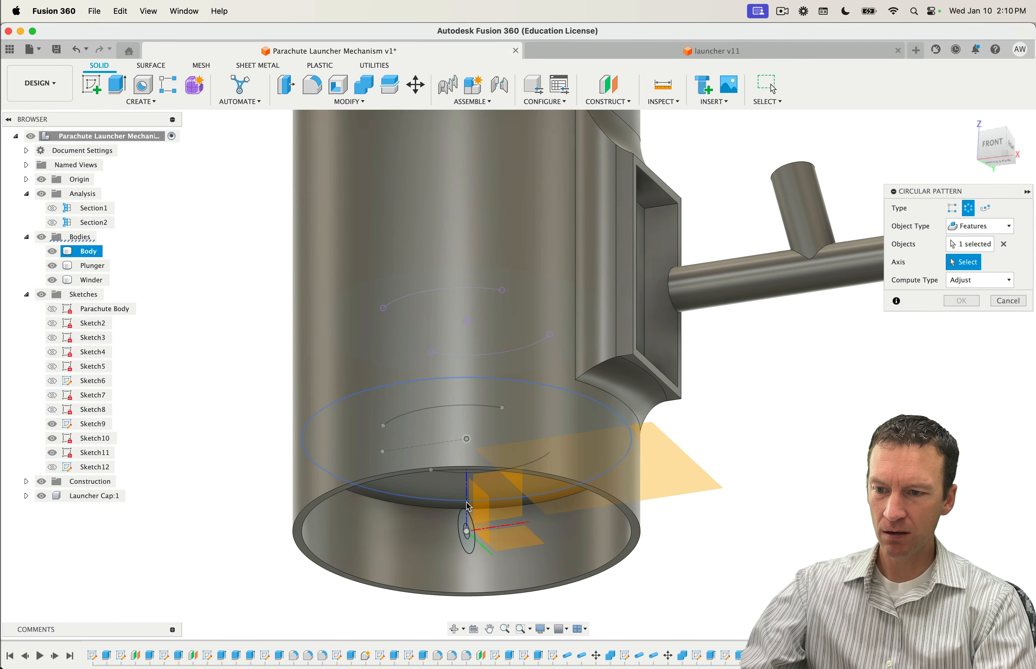
pyautogui.click(467, 509)
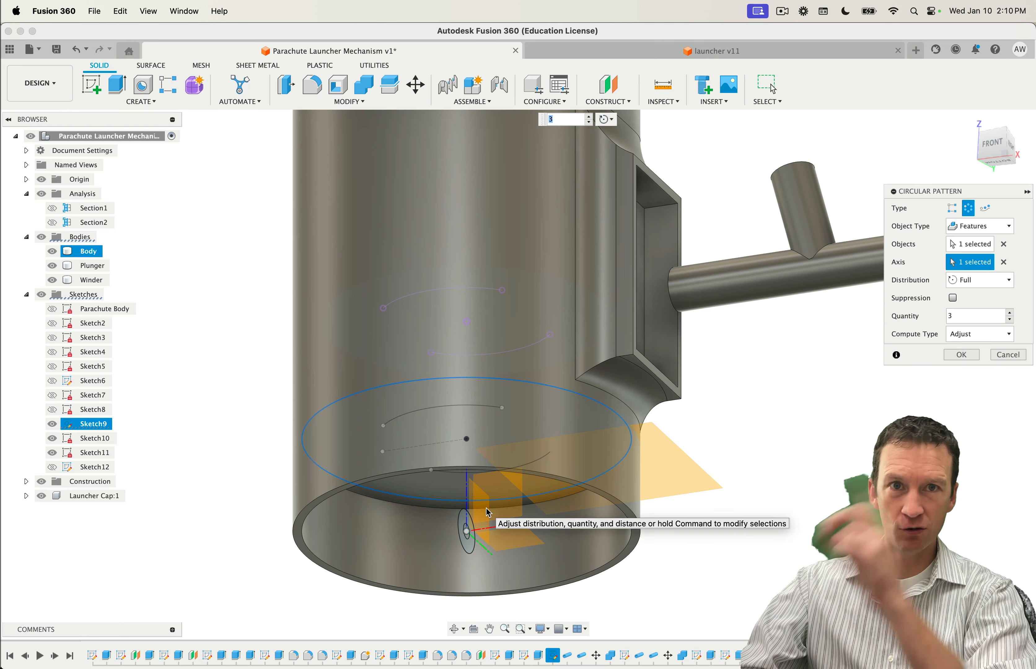
# Step: Complete the hole pattern with partial distribution, an angle of 90 degrees and a quantity of 2
pyautogui.scroll(-3, 408, 275)
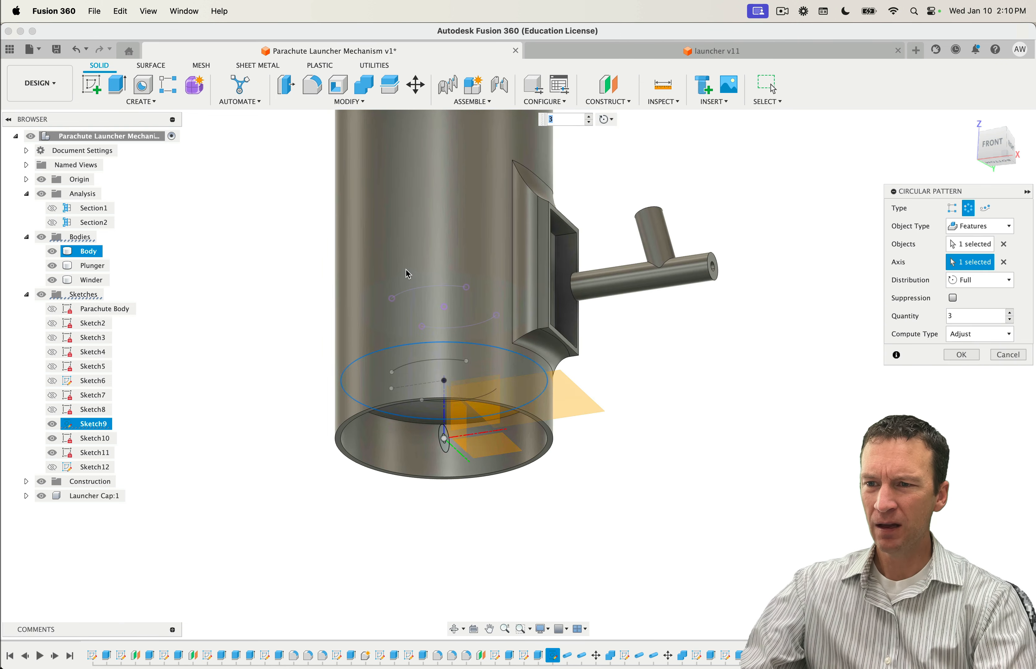
pyautogui.keyDown('shift'); pyautogui.moveTo(408, 274); pyautogui.dragTo(375, 499, button='middle'); pyautogui.keyUp('shift')
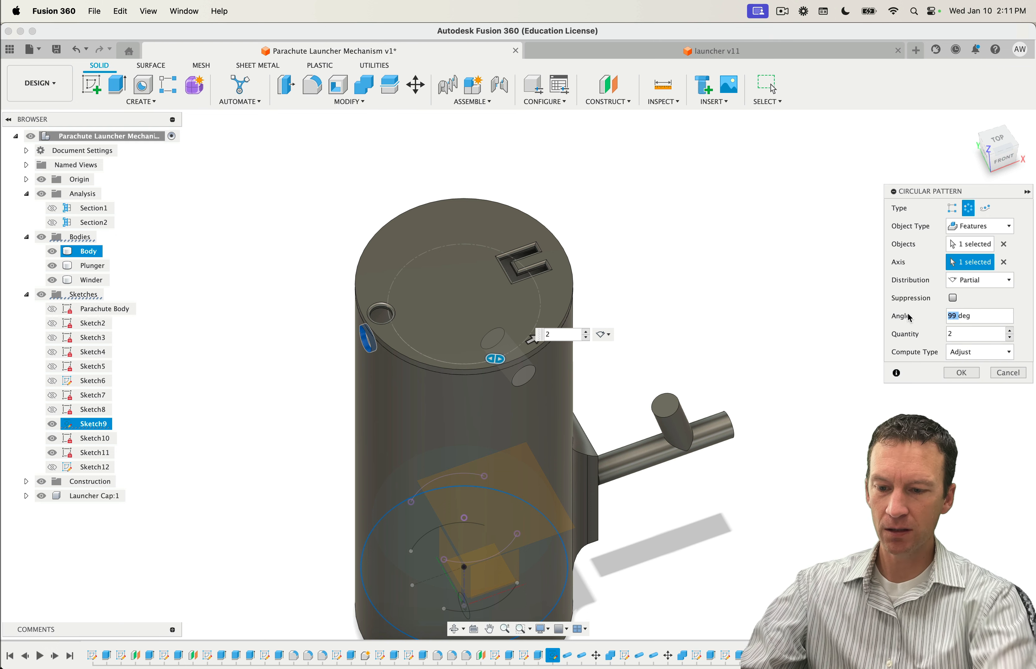
pyautogui.write('90')
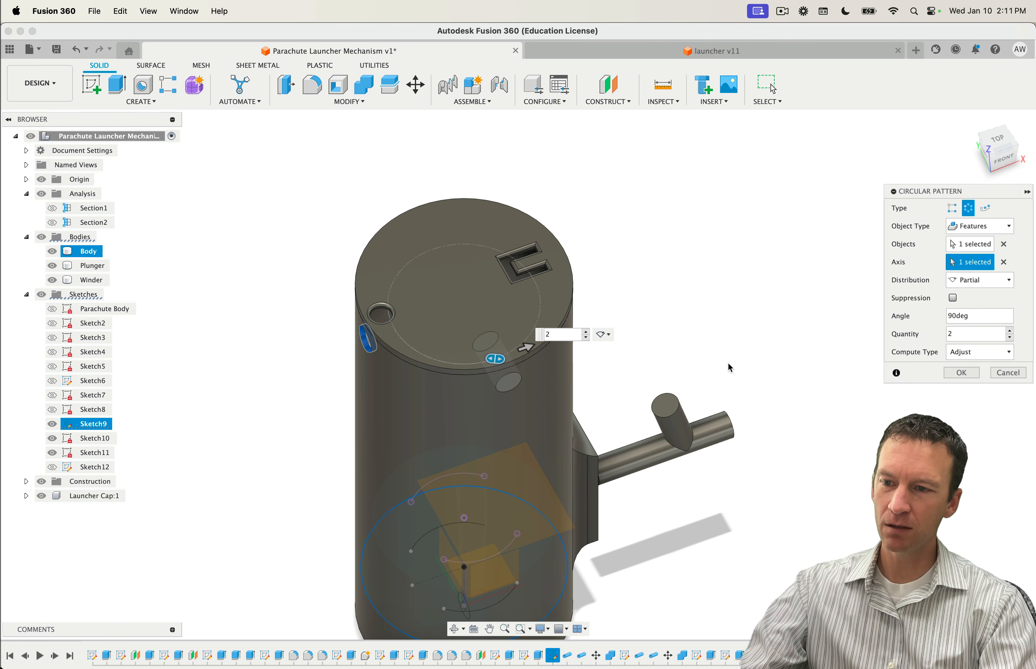
pyautogui.moveTo(728, 364)
pyautogui.keyDown('shift'); pyautogui.mouseDown(button='middle')
pyautogui.moveTo(716, 333)
pyautogui.moveTo(726, 341)
pyautogui.mouseUp(button='middle'); pyautogui.keyUp('shift')
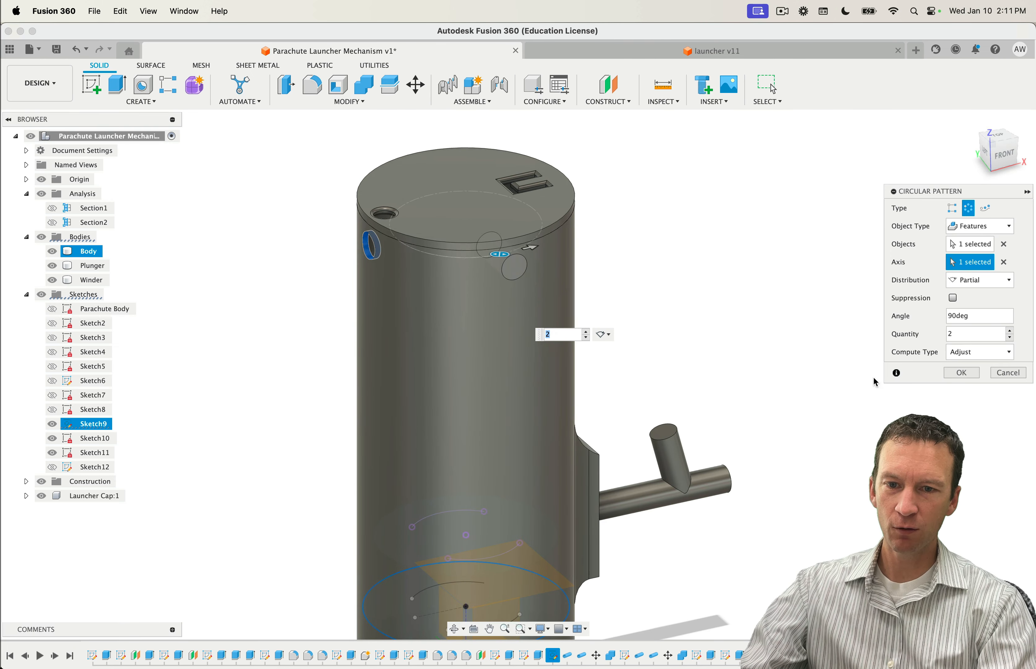
pyautogui.click(958, 373)
pyautogui.moveTo(798, 384)
pyautogui.keyDown('shift'); pyautogui.mouseDown(button='middle')
pyautogui.moveTo(860, 374)
pyautogui.moveTo(790, 404)
pyautogui.mouseUp(button='middle'); pyautogui.keyUp('shift')
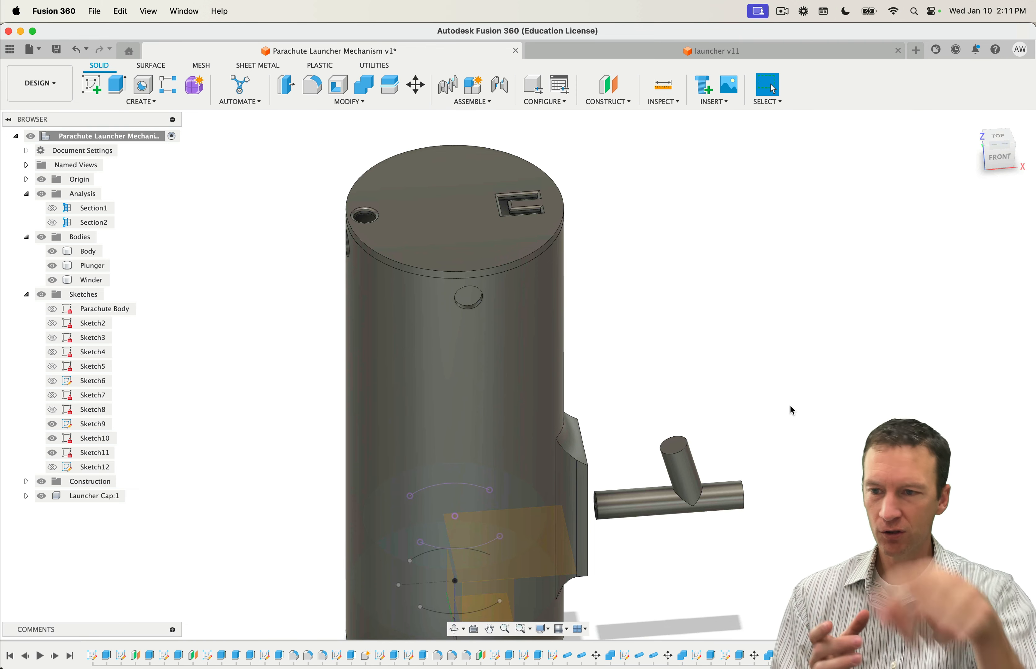
# Step: Apply a 0.5 mm fillet to the inner edge of the original hole in the tube wall
pyautogui.scroll(-3, 701, 388)
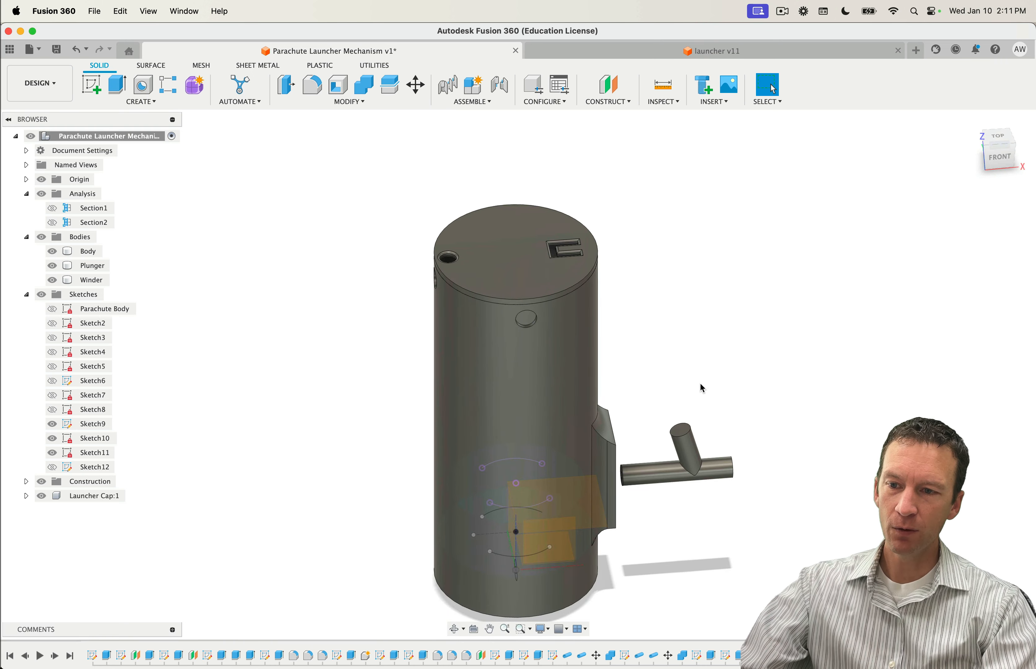
pyautogui.scroll(4, 661, 337)
pyautogui.keyDown('shift'); pyautogui.moveTo(648, 360); pyautogui.dragTo(705, 339, button='middle'); pyautogui.keyUp('shift')
pyautogui.scroll(5, 658, 306)
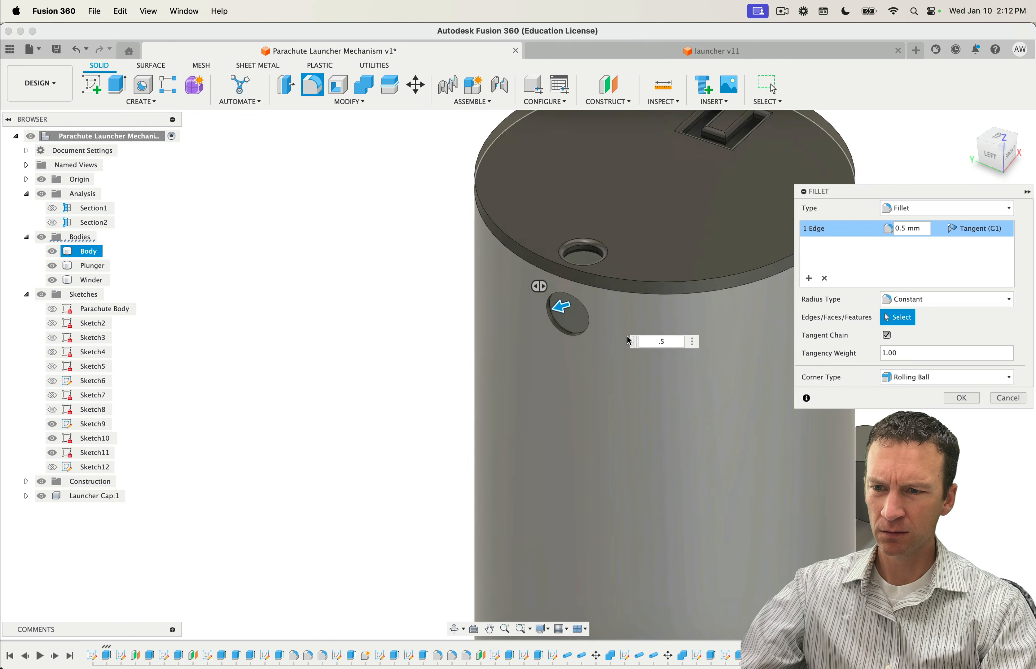
pyautogui.scroll(3, 620, 336)
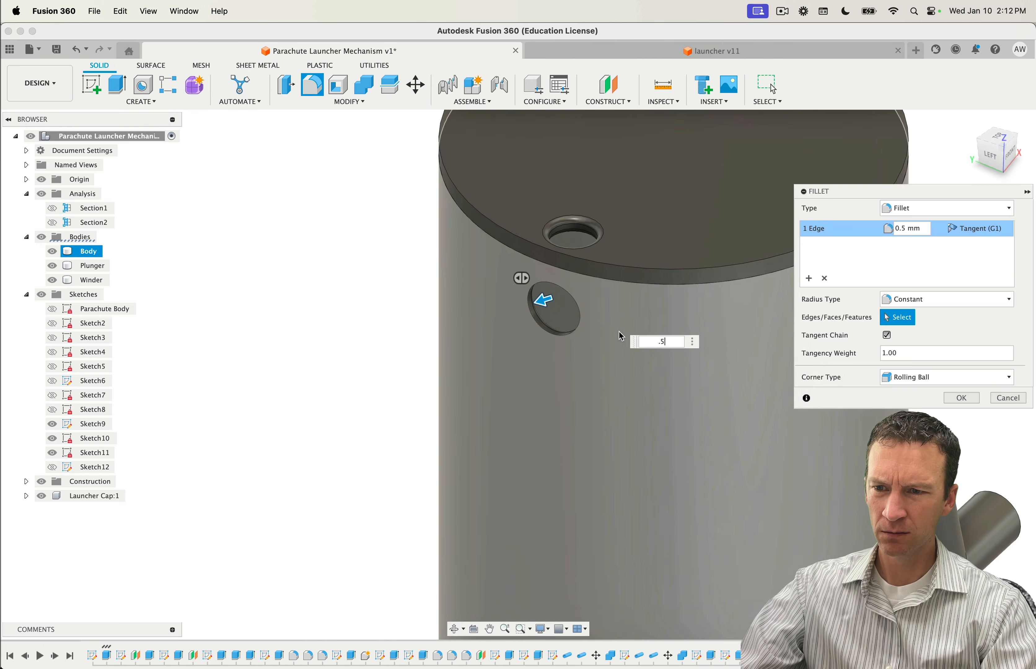
pyautogui.keyDown('shift'); pyautogui.moveTo(607, 327); pyautogui.dragTo(647, 351, button='middle'); pyautogui.keyUp('shift')
pyautogui.click(955, 398)
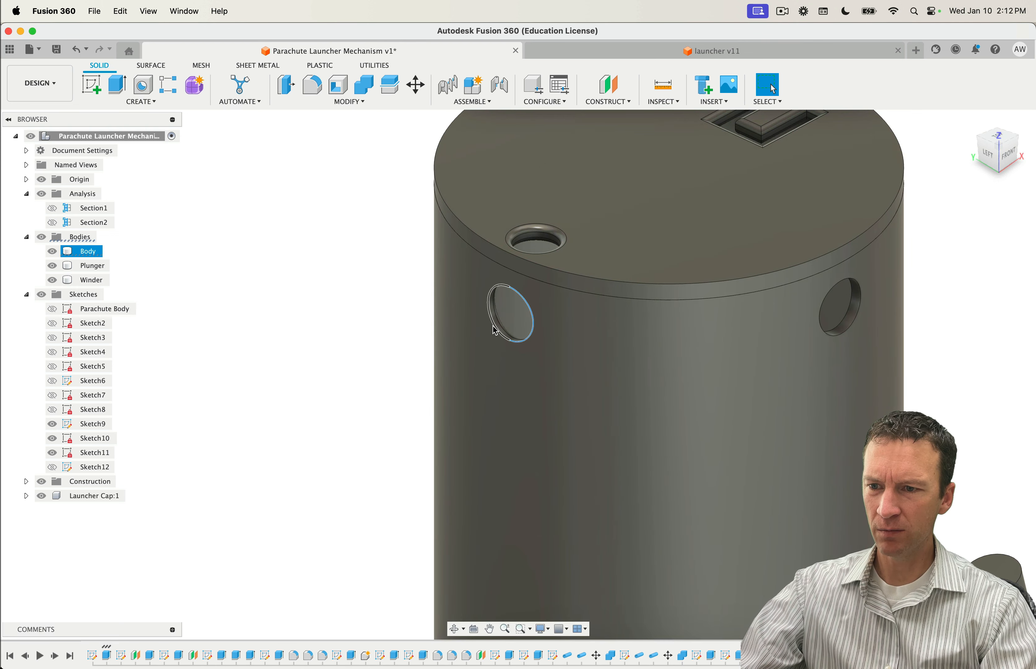
# Step: Round the outer rim of the original wall hole with a 0.5 mm fillet
pyautogui.click(495, 331)
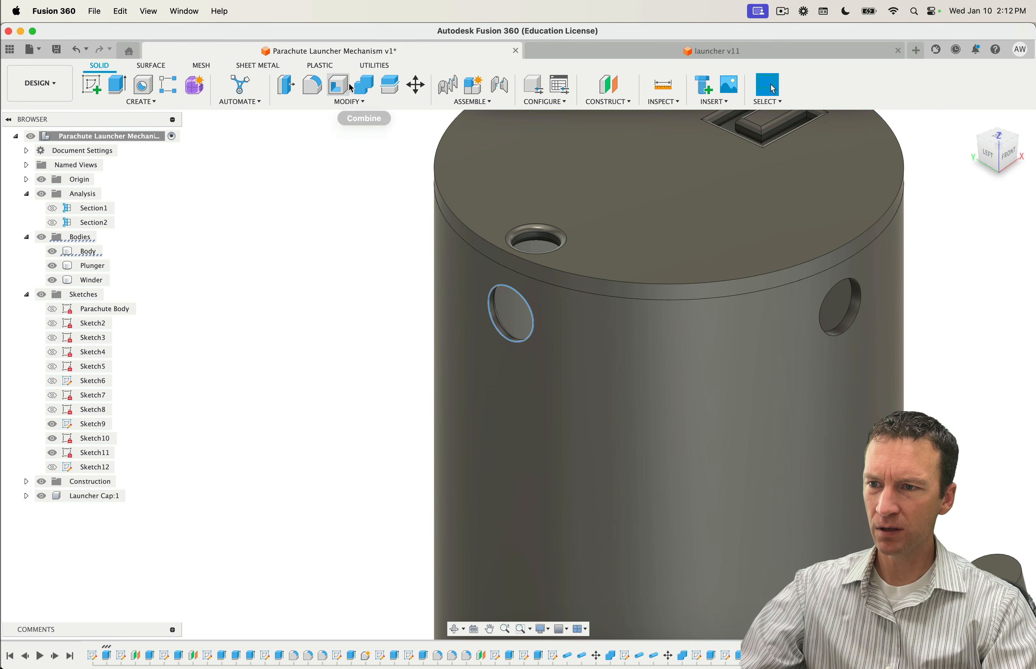
pyautogui.click(312, 90)
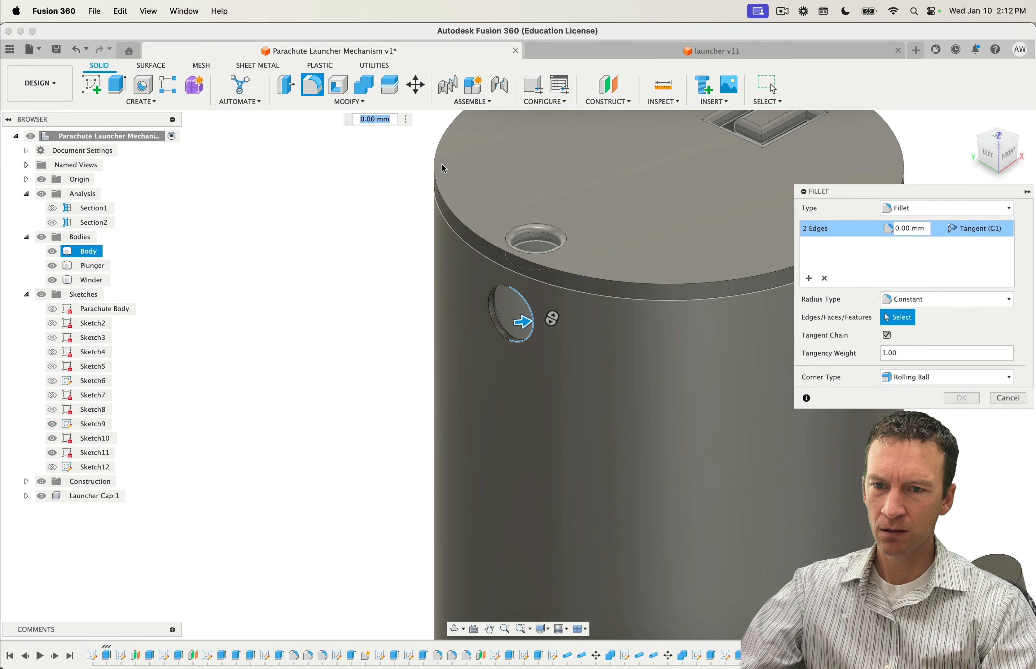
pyautogui.write('.5')
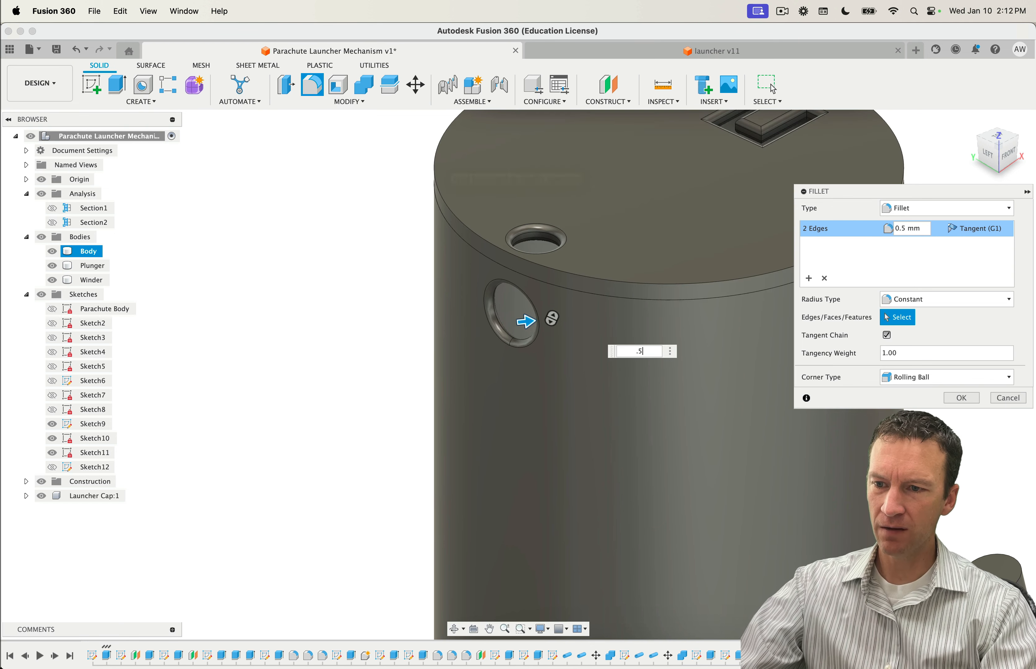
pyautogui.click(961, 397)
# Step: Apply a 0.5 mm fillet to the inner edge of the patterned hole on the tube's front
pyautogui.keyDown('shift'); pyautogui.moveTo(954, 405); pyautogui.dragTo(771, 385, button='middle'); pyautogui.keyUp('shift')
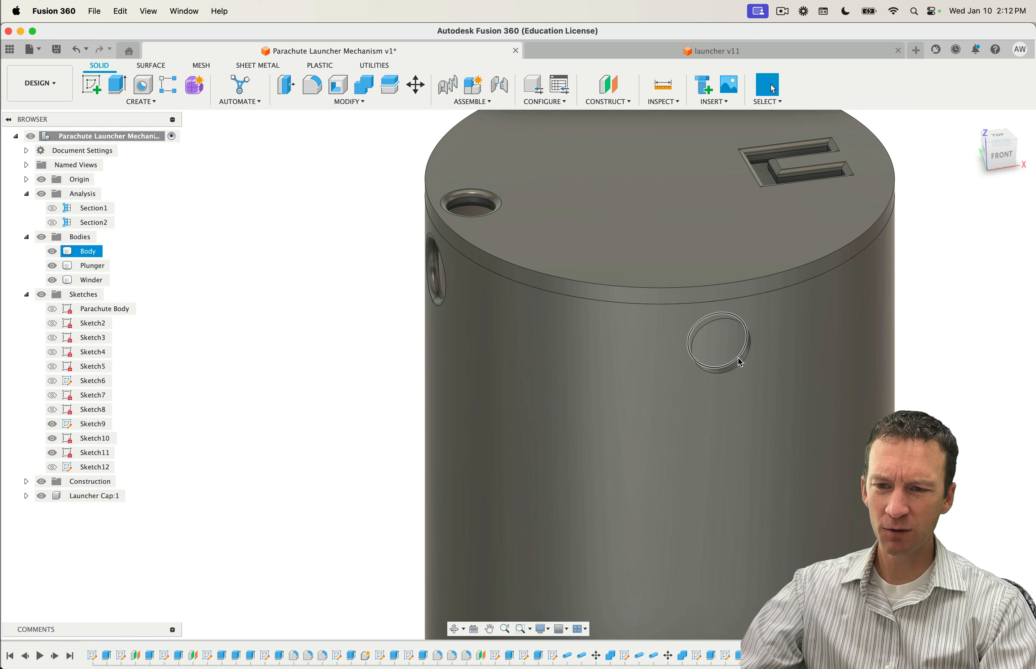
pyautogui.click(740, 359)
pyautogui.click(322, 95)
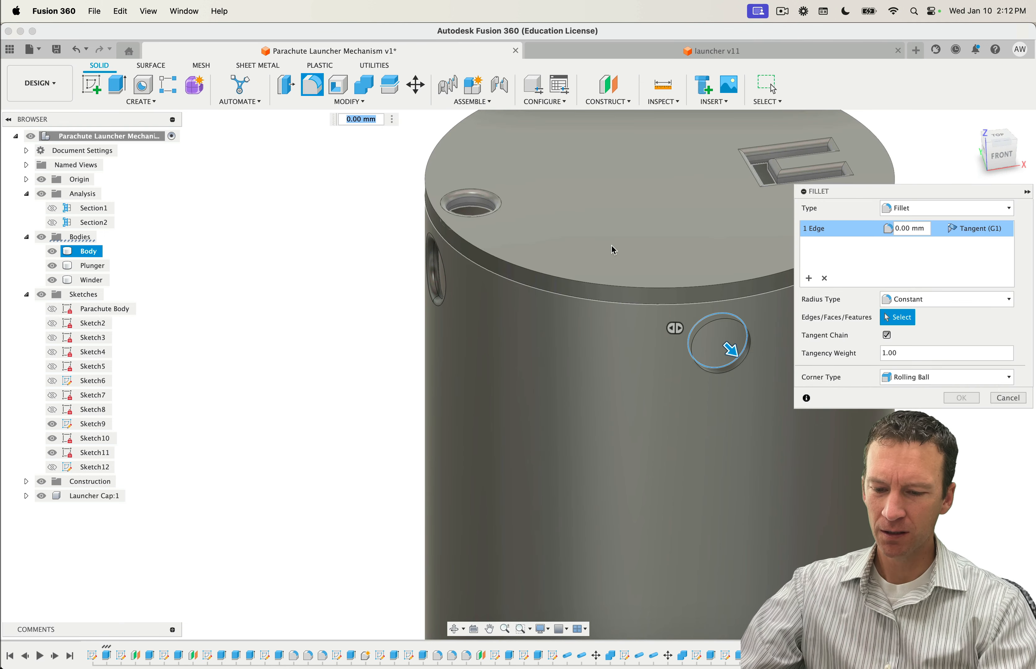
pyautogui.press('Return')
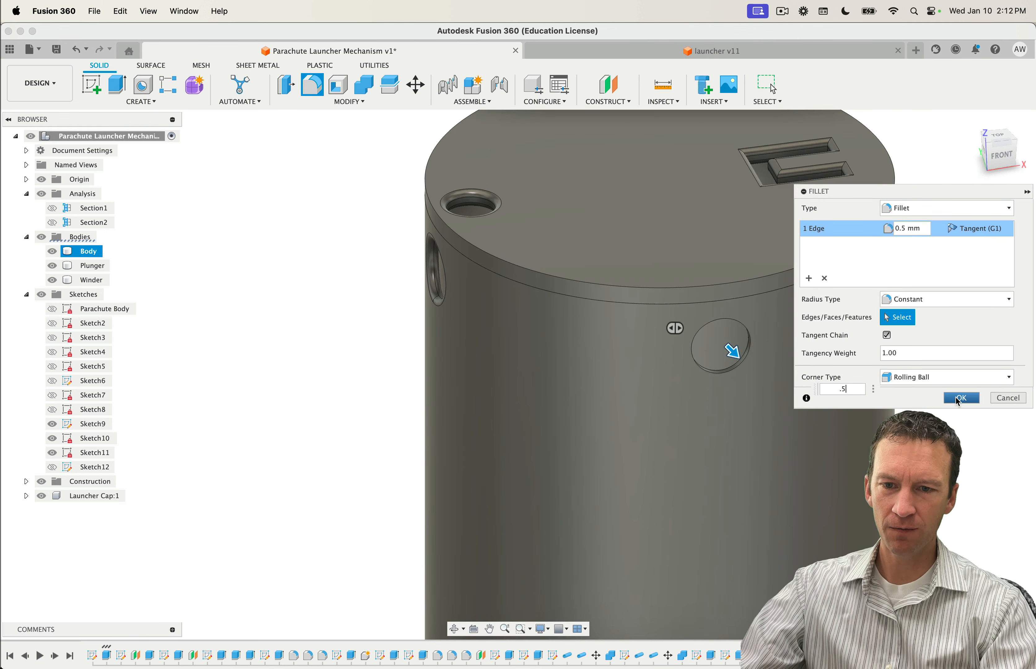
pyautogui.press('Return')
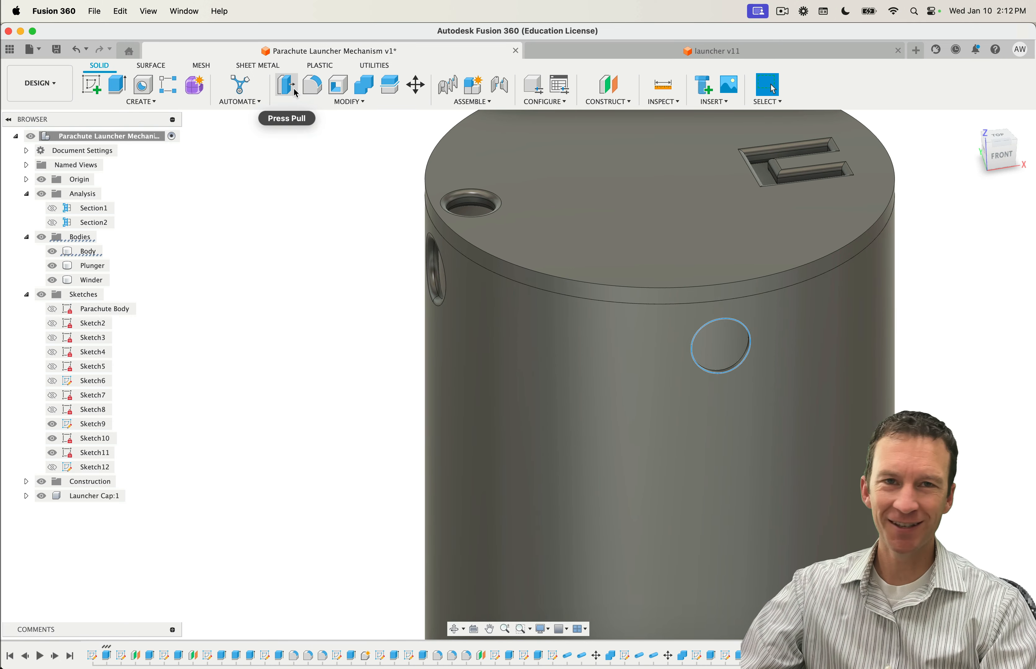
# Step: Round the outer rim of the patterned front hole with a 0.5 mm fillet
pyautogui.click(321, 90)
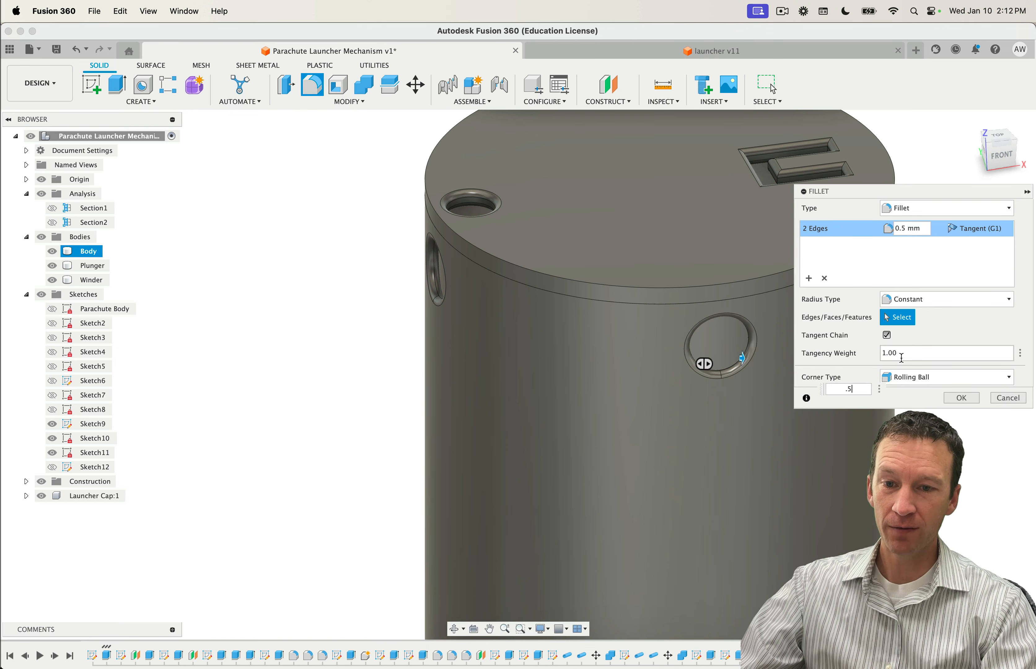
pyautogui.click(962, 398)
pyautogui.keyDown('shift'); pyautogui.moveTo(925, 409); pyautogui.dragTo(885, 425, button='middle'); pyautogui.keyUp('shift')
pyautogui.scroll(-5, 723, 369)
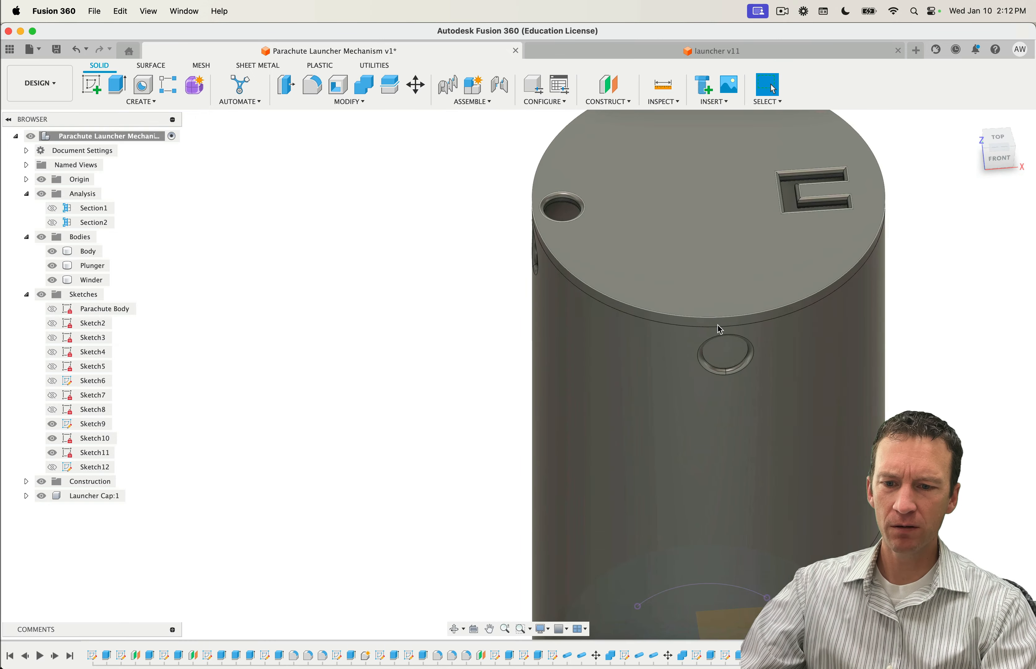
# Step: Round the free end face of the Winder's short handle peg with a constant-radius fillet
pyautogui.keyDown('shift'); pyautogui.moveTo(743, 462); pyautogui.dragTo(668, 248, button='middle'); pyautogui.keyUp('shift')
pyautogui.keyDown('shift'); pyautogui.moveTo(814, 474); pyautogui.dragTo(769, 466, button='middle'); pyautogui.keyUp('shift')
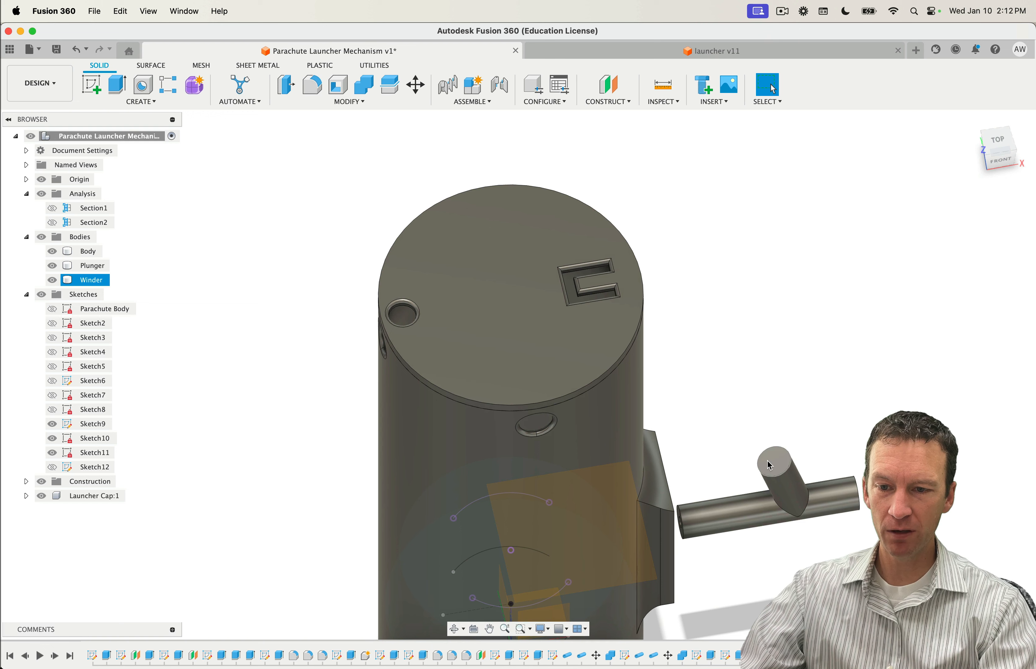
pyautogui.click(312, 93)
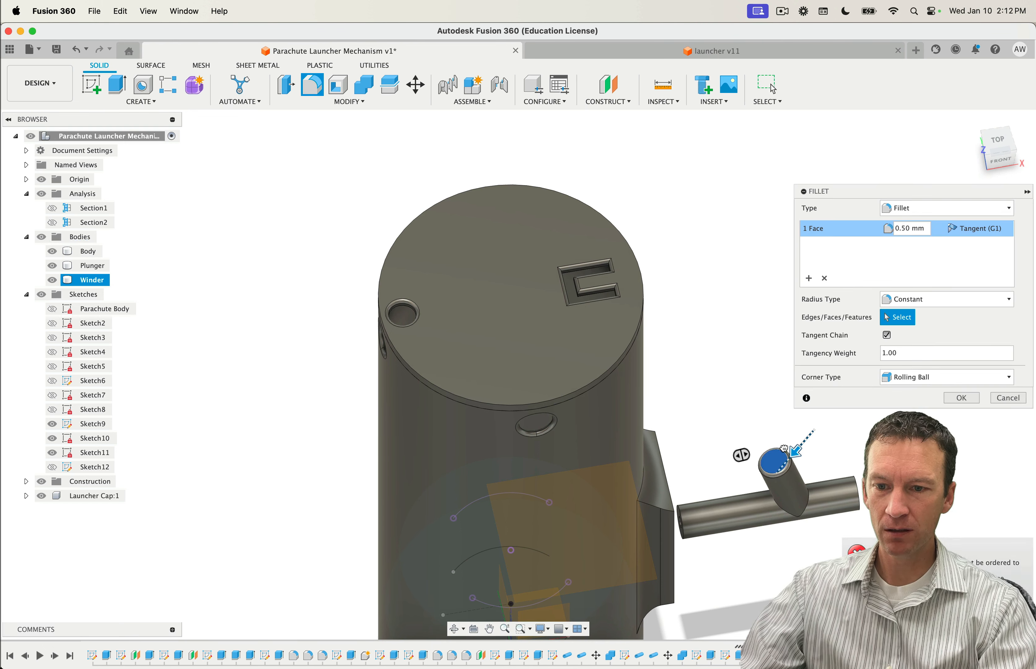
pyautogui.click(960, 398)
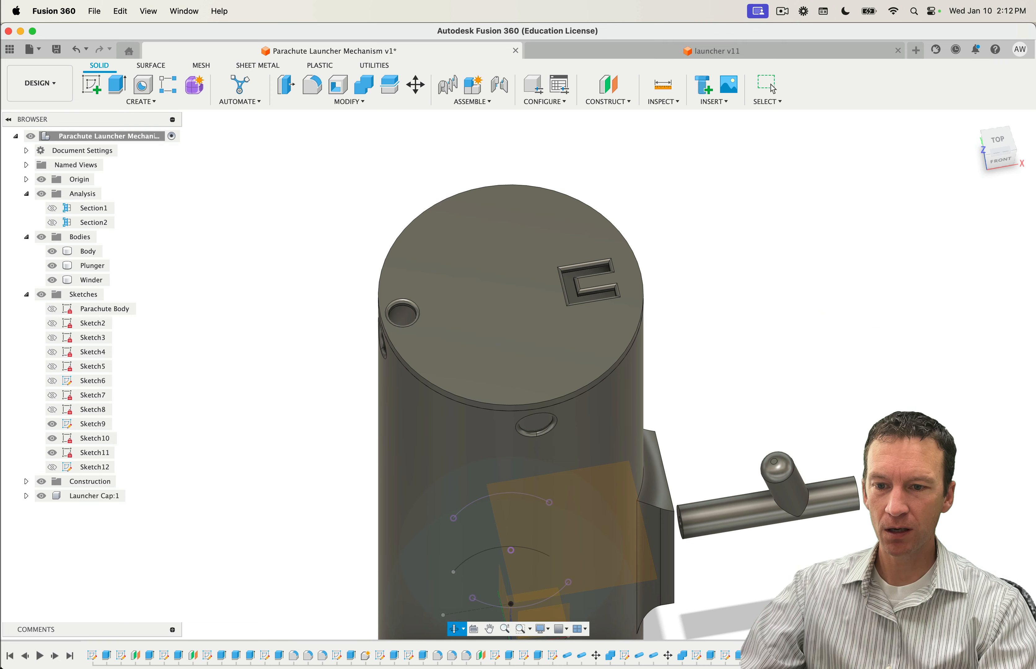
# Step: Show the Section2 analysis to examine the inside of the tube around the side boss
pyautogui.keyDown('shift'); pyautogui.moveTo(864, 501); pyautogui.dragTo(703, 579, button='middle'); pyautogui.keyUp('shift')
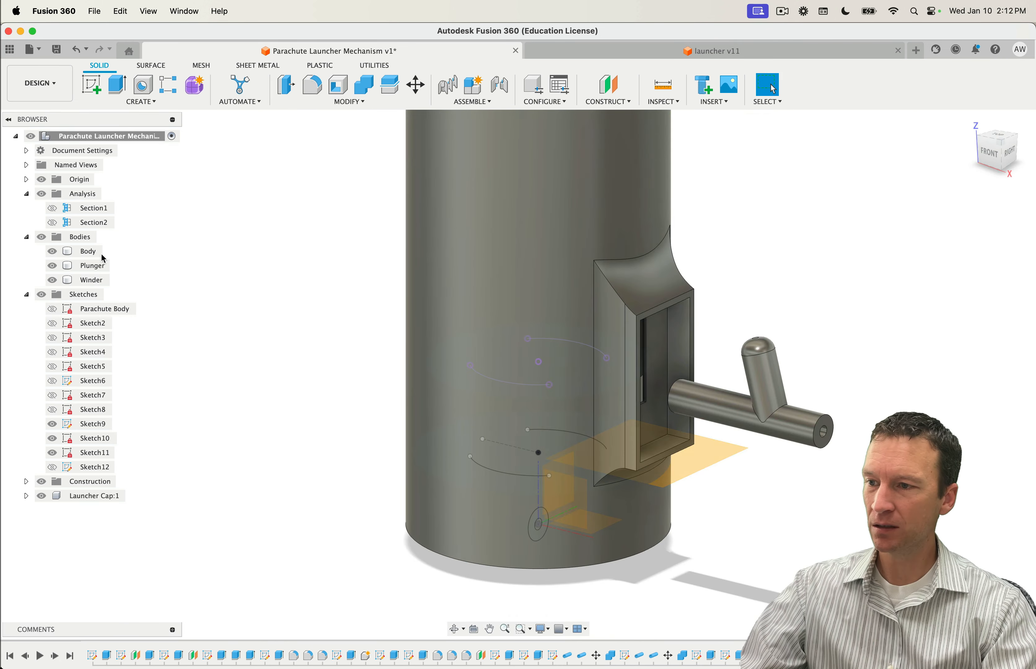
pyautogui.click(59, 222)
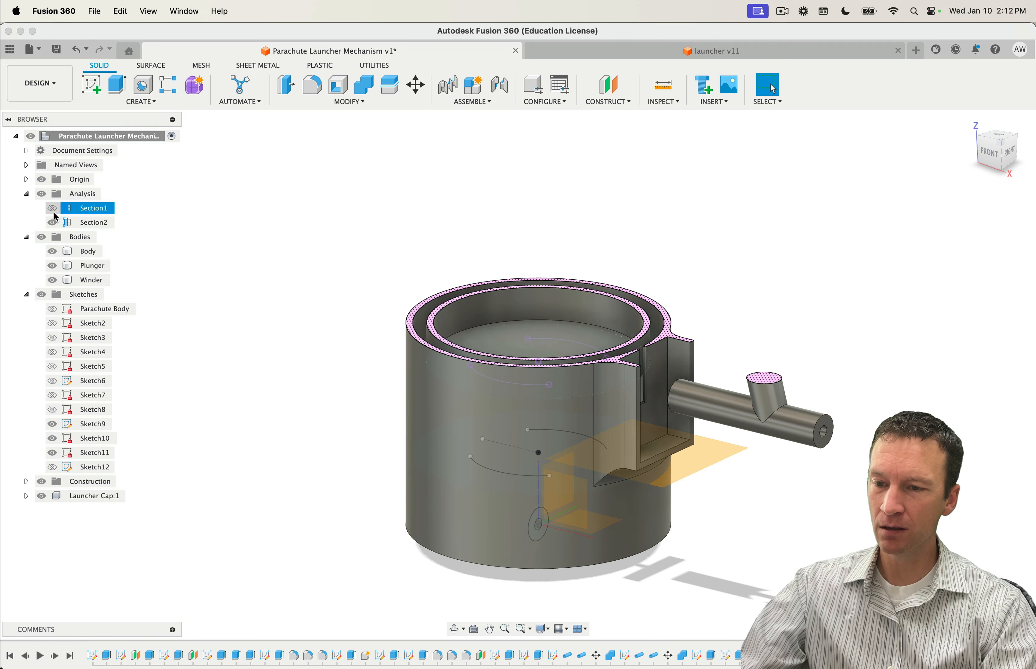
# Step: Hide the Section2 analysis and show Section1 to examine the lengthwise cut through the tube and plunger
pyautogui.keyDown('shift'); pyautogui.moveTo(542, 348); pyautogui.dragTo(507, 392, button='middle'); pyautogui.keyUp('shift')
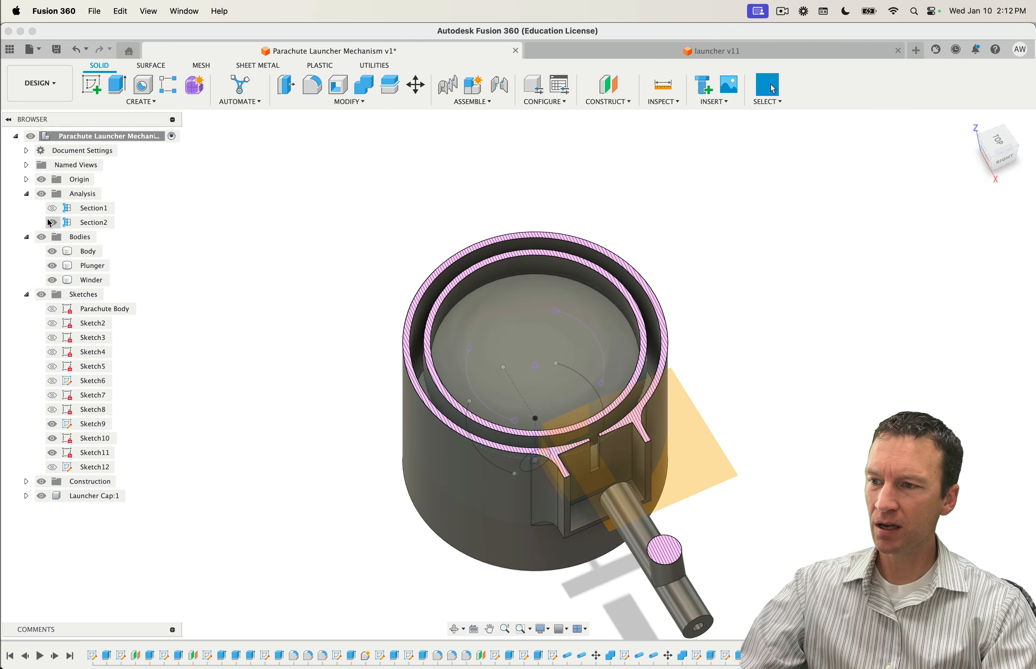
pyautogui.click(49, 222)
pyautogui.click(51, 208)
pyautogui.moveTo(241, 359)
pyautogui.keyDown('shift'); pyautogui.mouseDown(button='middle')
pyautogui.moveTo(192, 319)
pyautogui.moveTo(292, 392)
pyautogui.moveTo(286, 339)
pyautogui.moveTo(298, 335)
pyautogui.moveTo(310, 397)
pyautogui.mouseUp(button='middle'); pyautogui.keyUp('shift')
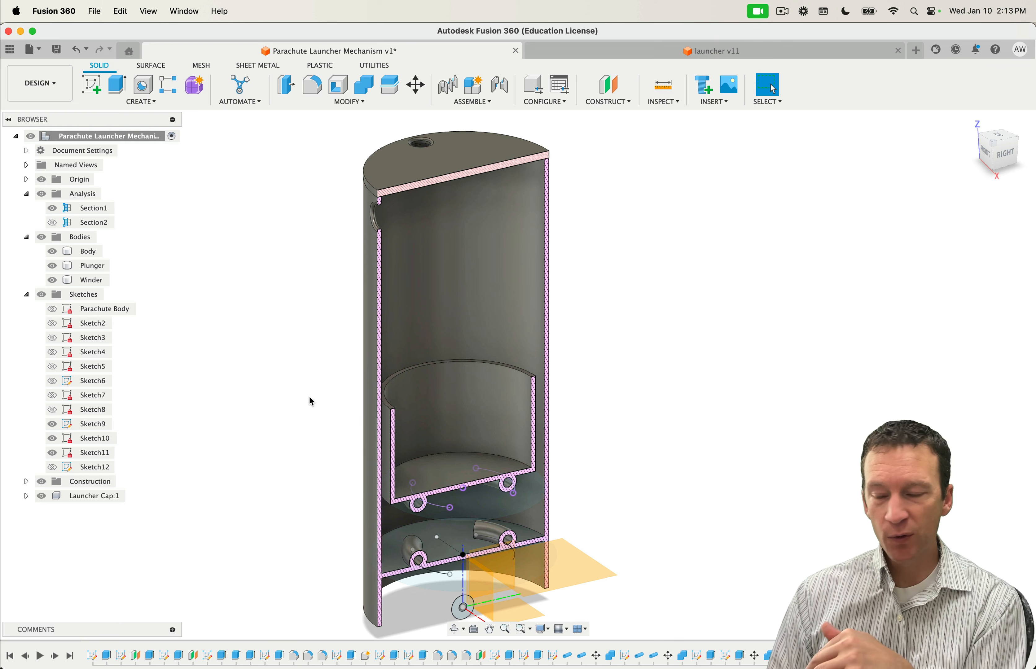
# Step: Expand the Launcher Cap component and hide it from the model
pyautogui.click(101, 497)
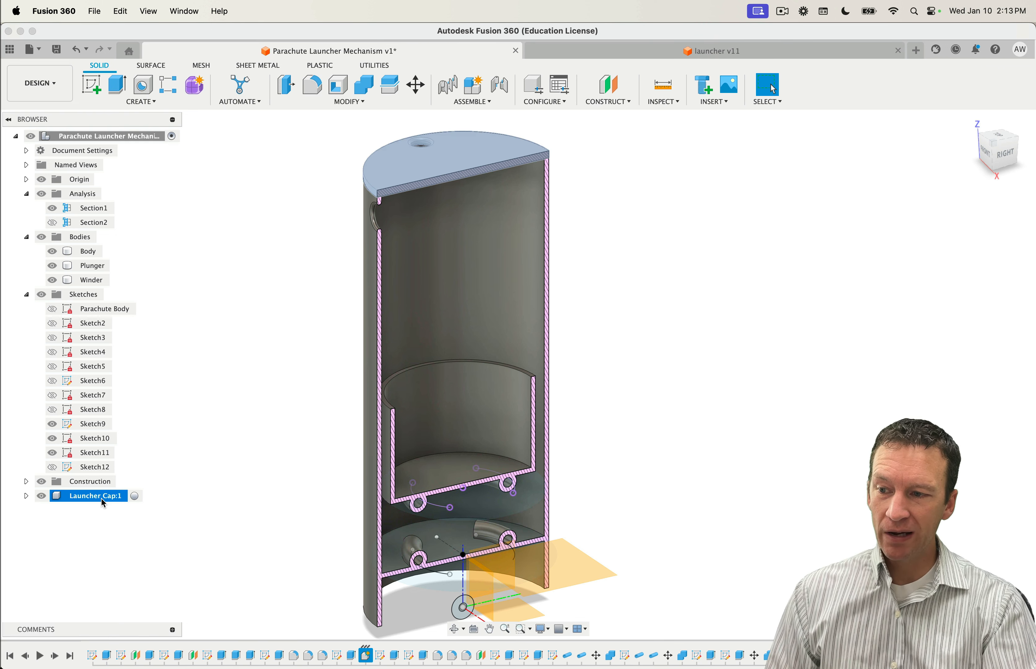
pyautogui.click(26, 495)
pyautogui.click(41, 496)
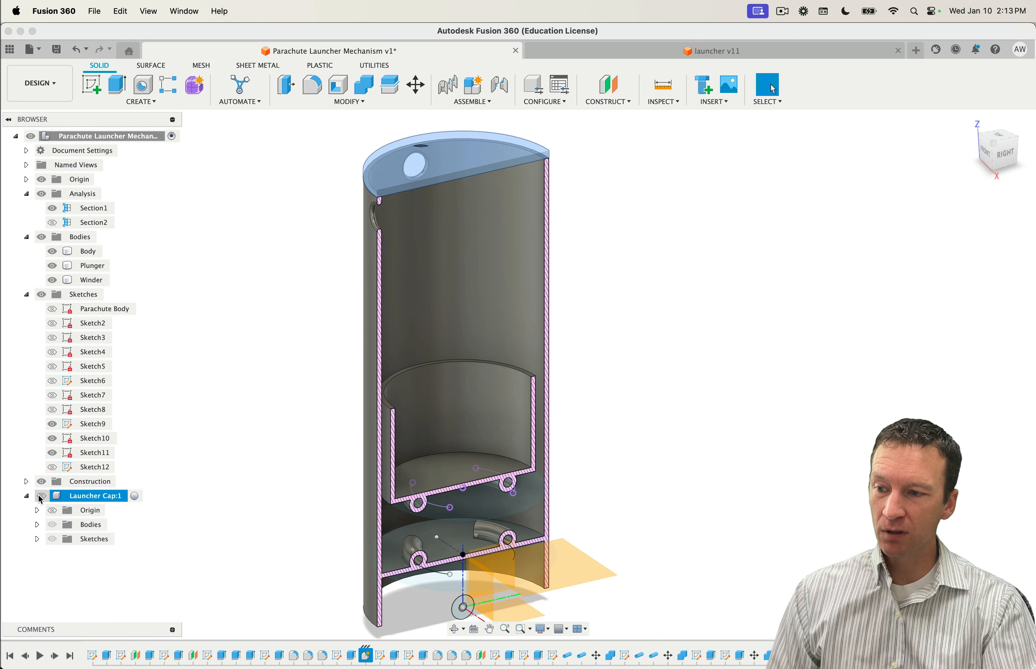
# Step: Set up a Save As Mesh export of the Launcher Cap as binary STL with High refinement, and cancel without saving
pyautogui.rightClick(82, 499)
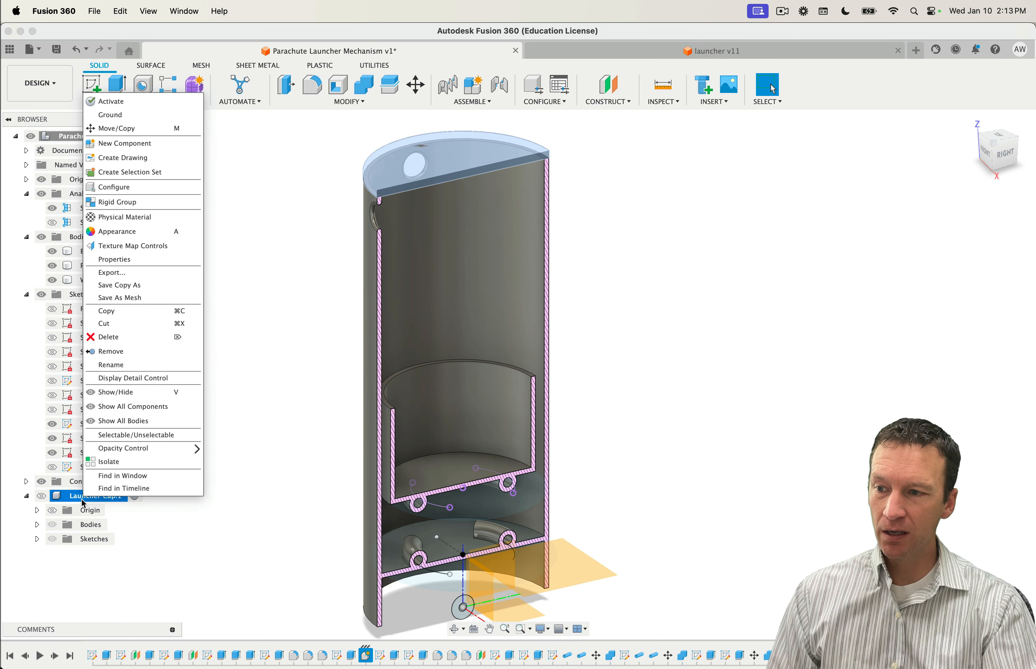
pyautogui.click(135, 300)
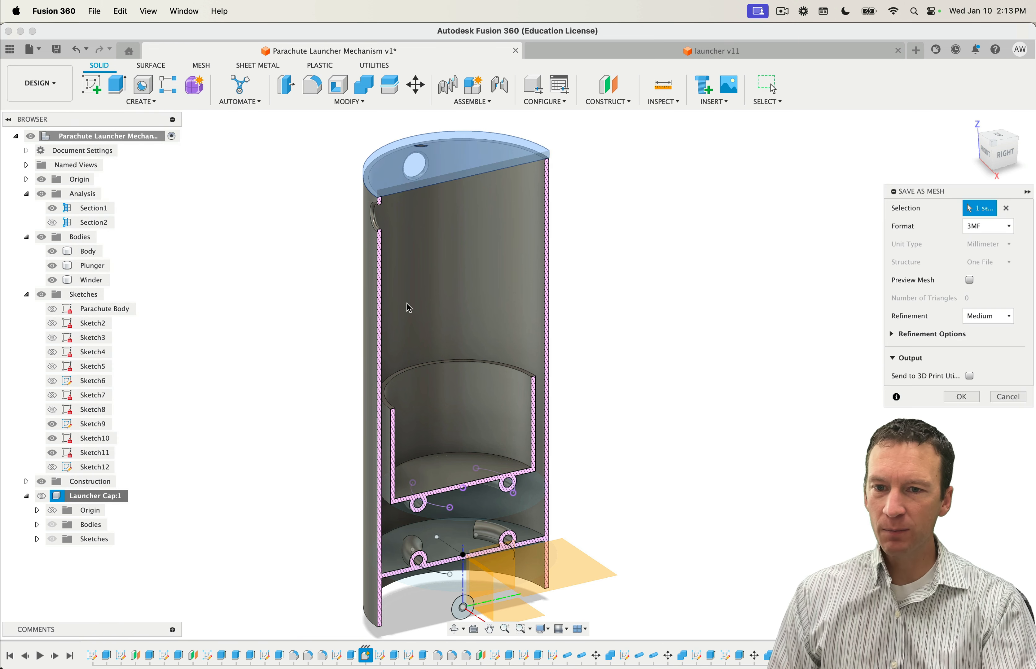
pyautogui.click(855, 234)
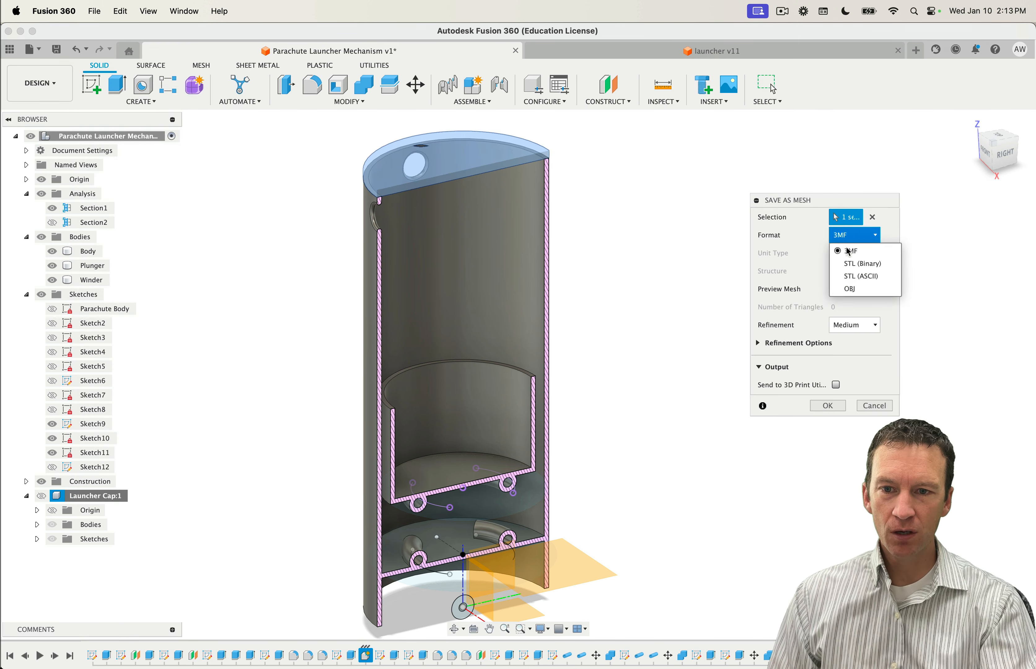
pyautogui.click(850, 264)
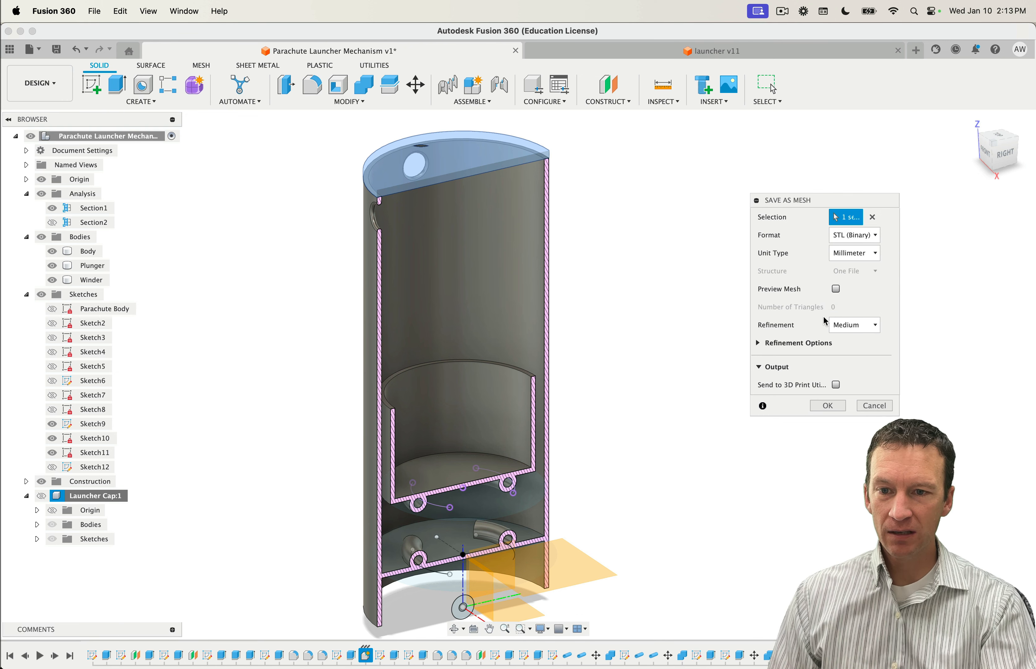
pyautogui.click(835, 325)
pyautogui.click(861, 342)
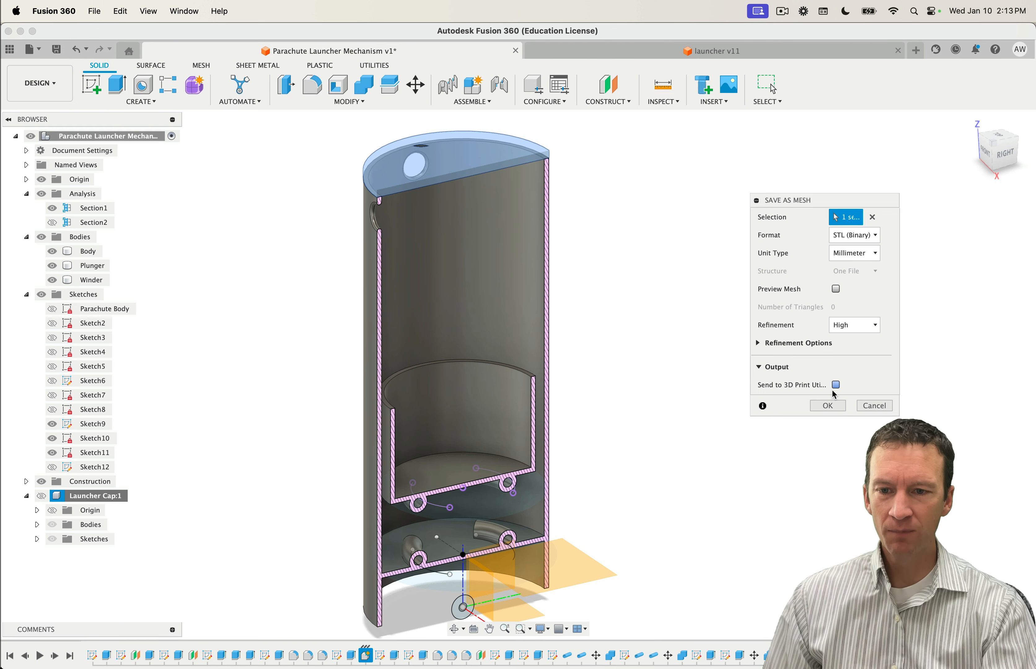
pyautogui.press('Escape')
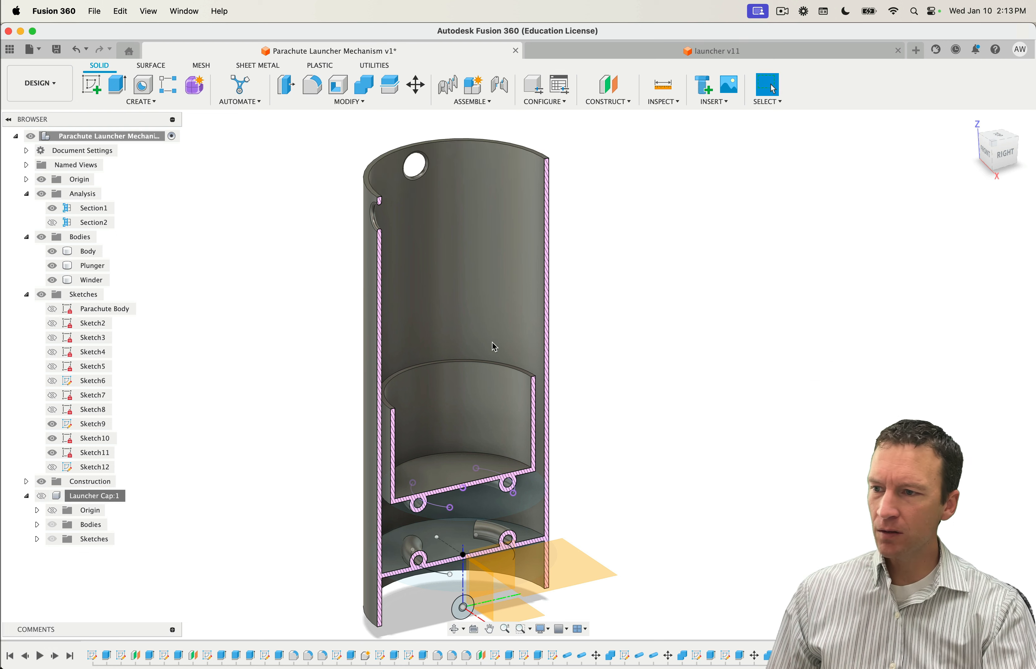
pyautogui.rightClick(92, 253)
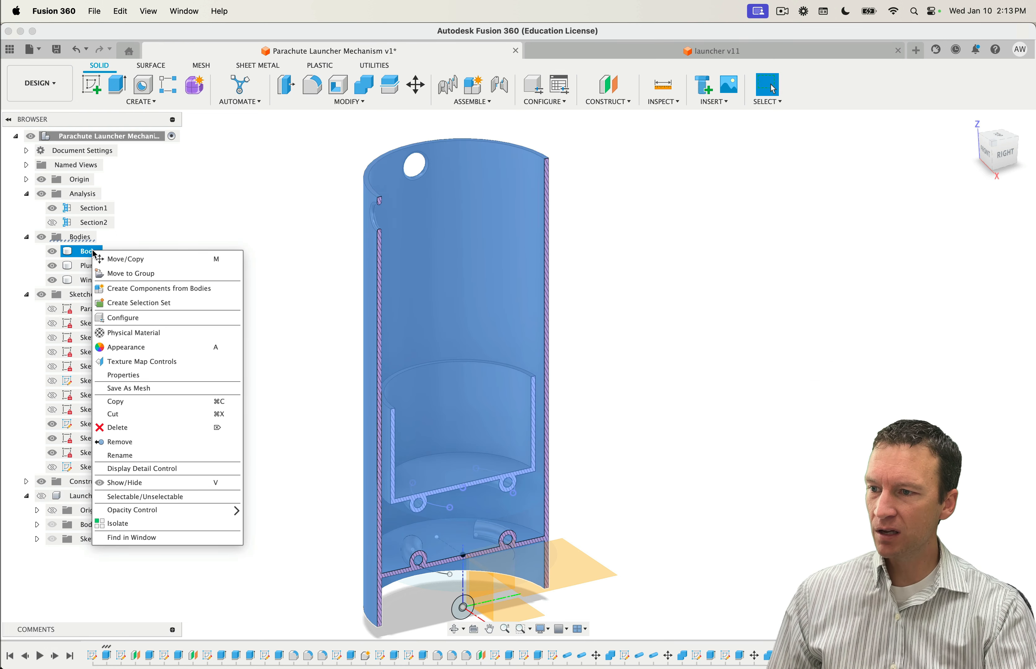
pyautogui.click(86, 266)
pyautogui.rightClick(88, 266)
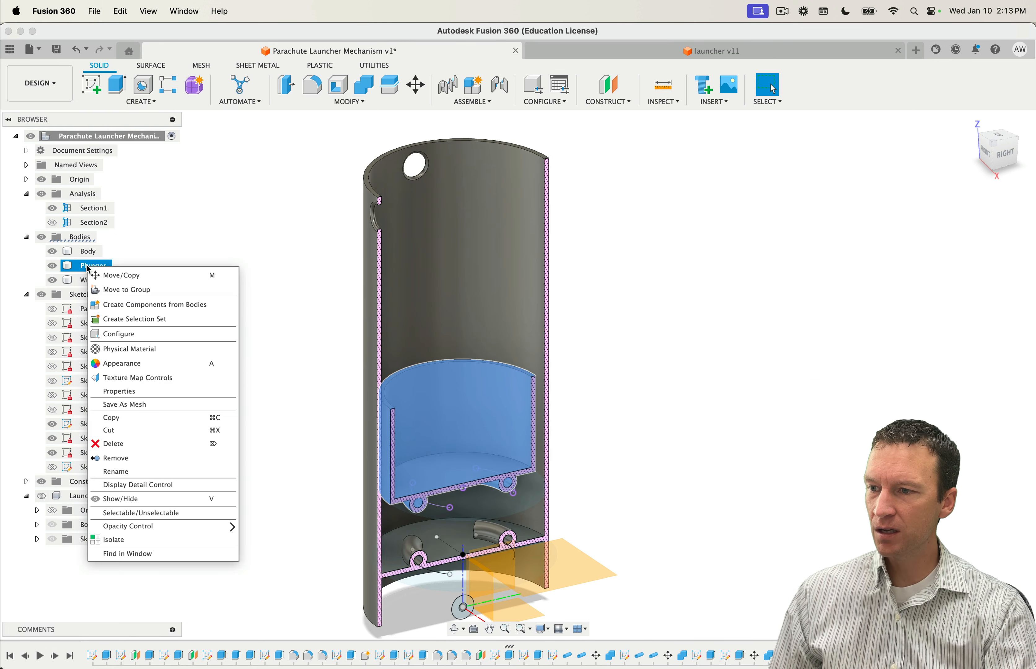
pyautogui.click(171, 240)
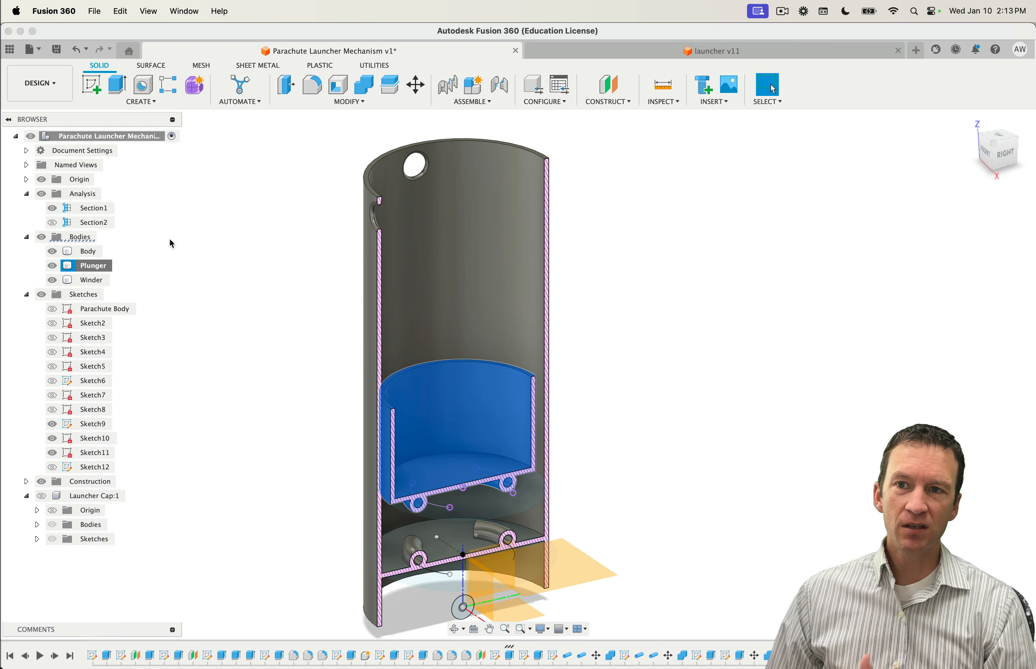